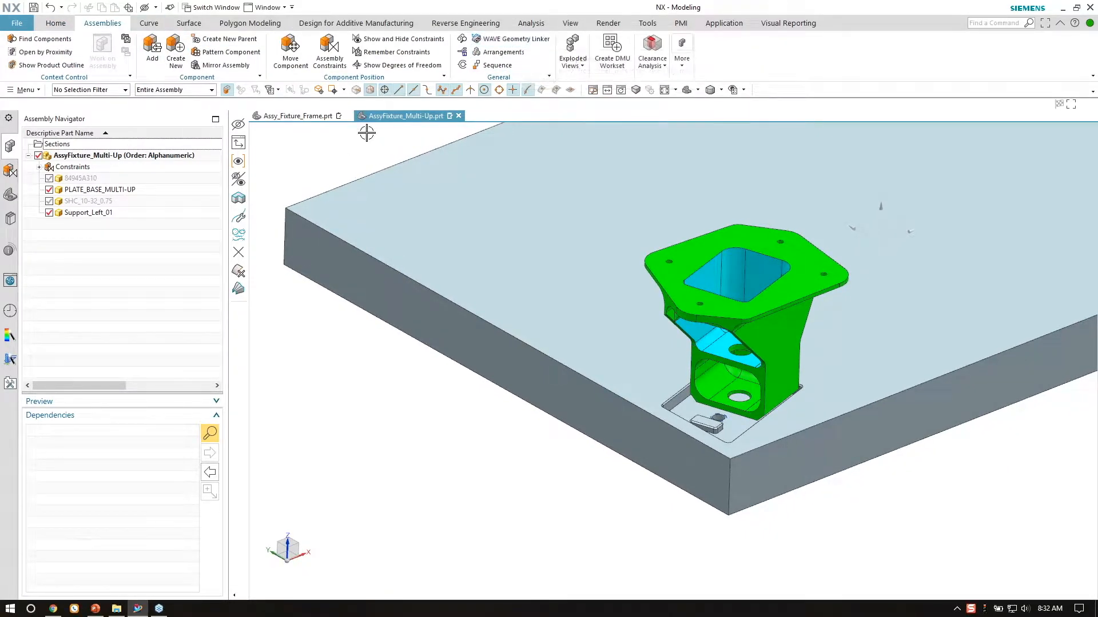
Make PLATE_BASE_MULTI-UP the work part and highlight the Linked Body feature in its model history.
right_click(490, 236)
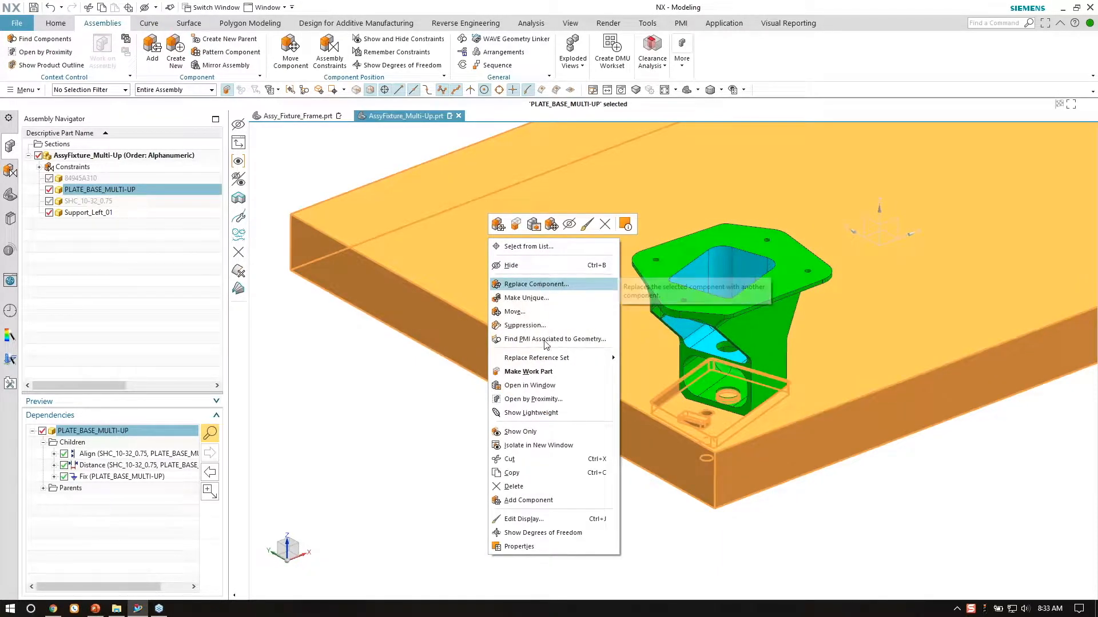
click(540, 373)
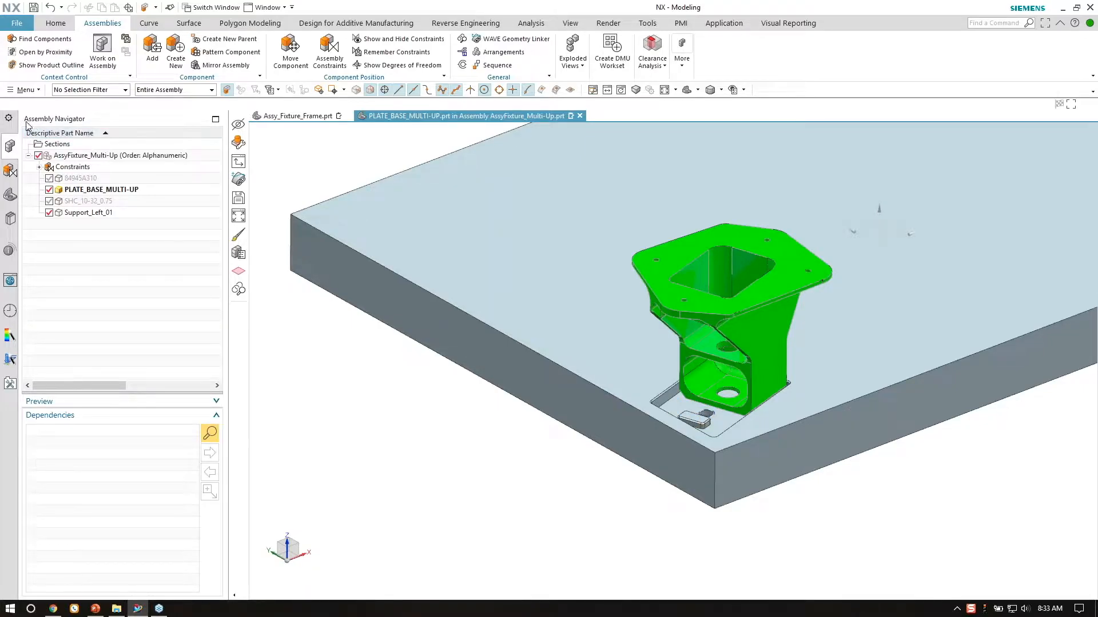
click(11, 198)
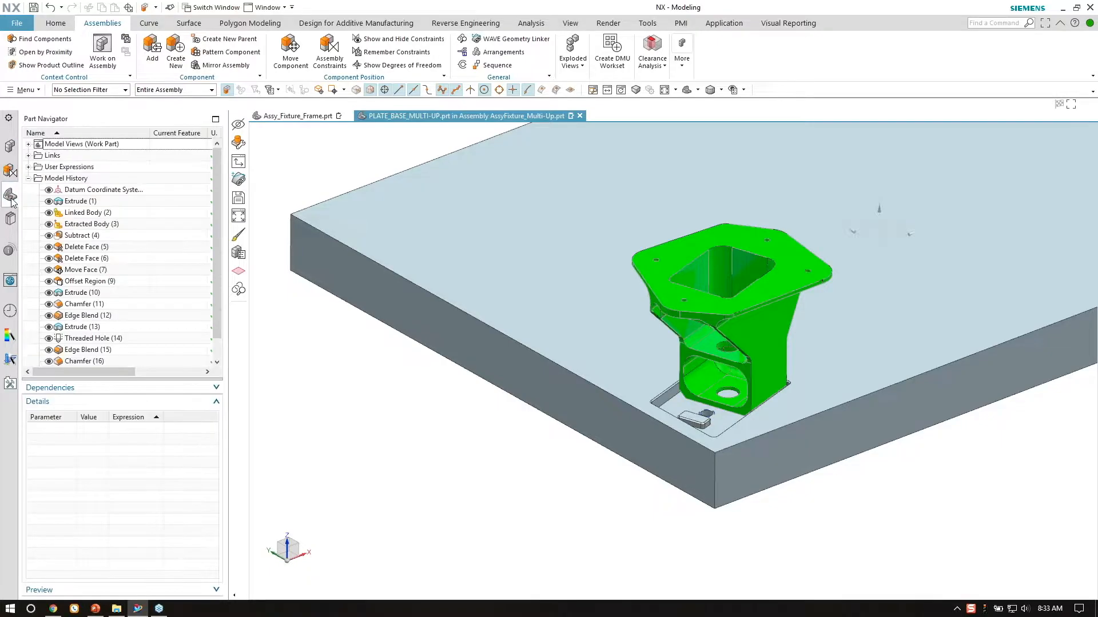
click(85, 213)
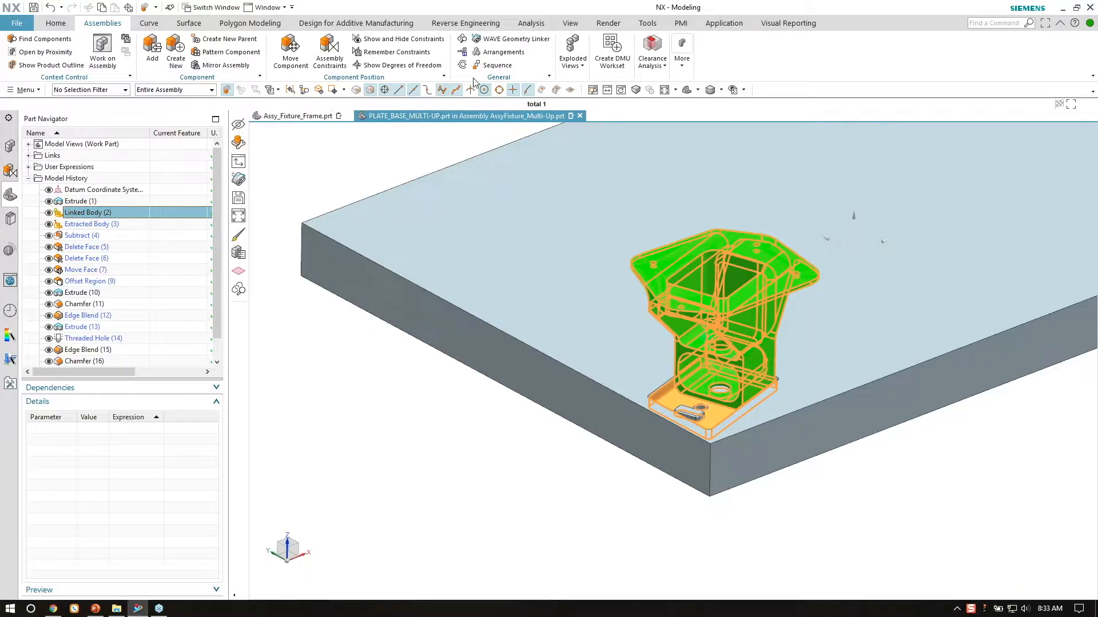
Review the WAVE Geometry Linker's geometry types and settings without creating a link, and briefly highlight the extracted support body.
click(487, 42)
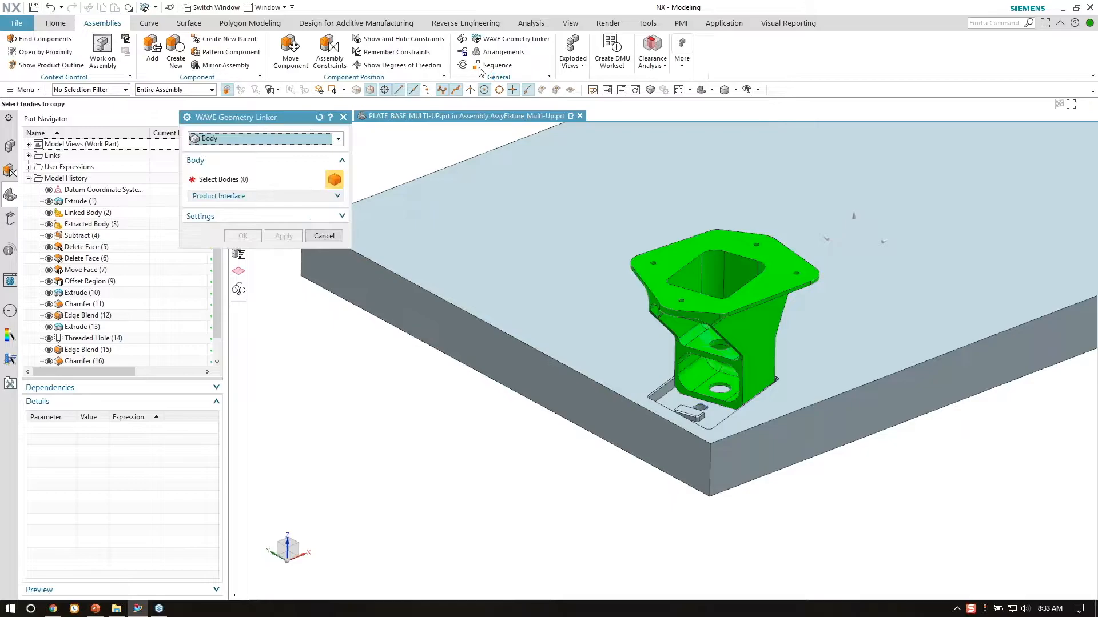
click(242, 215)
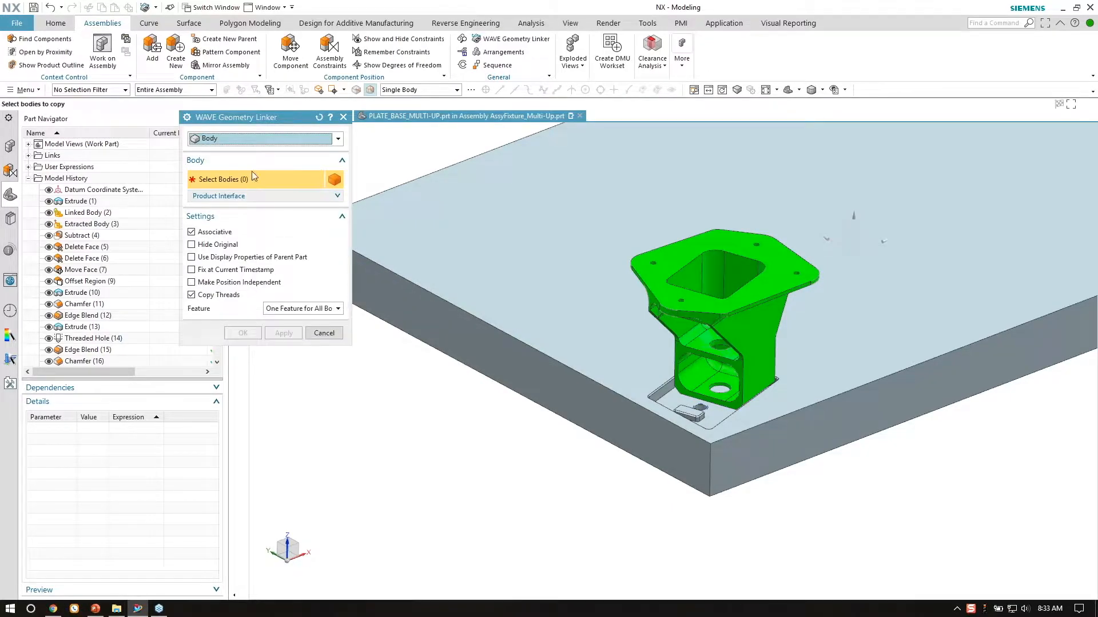
click(239, 139)
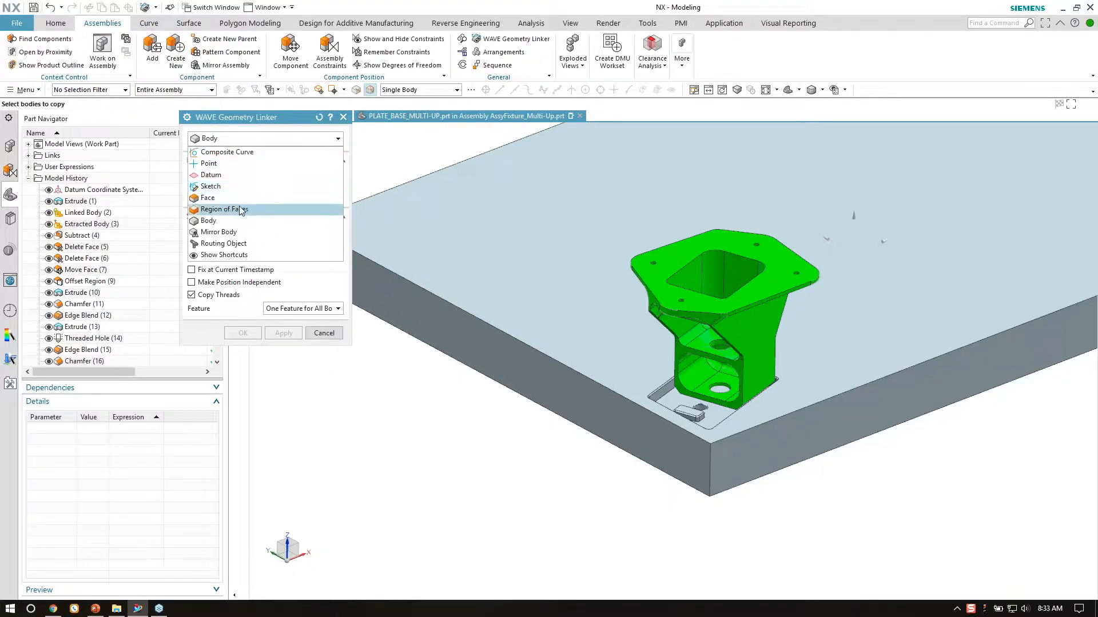
click(241, 310)
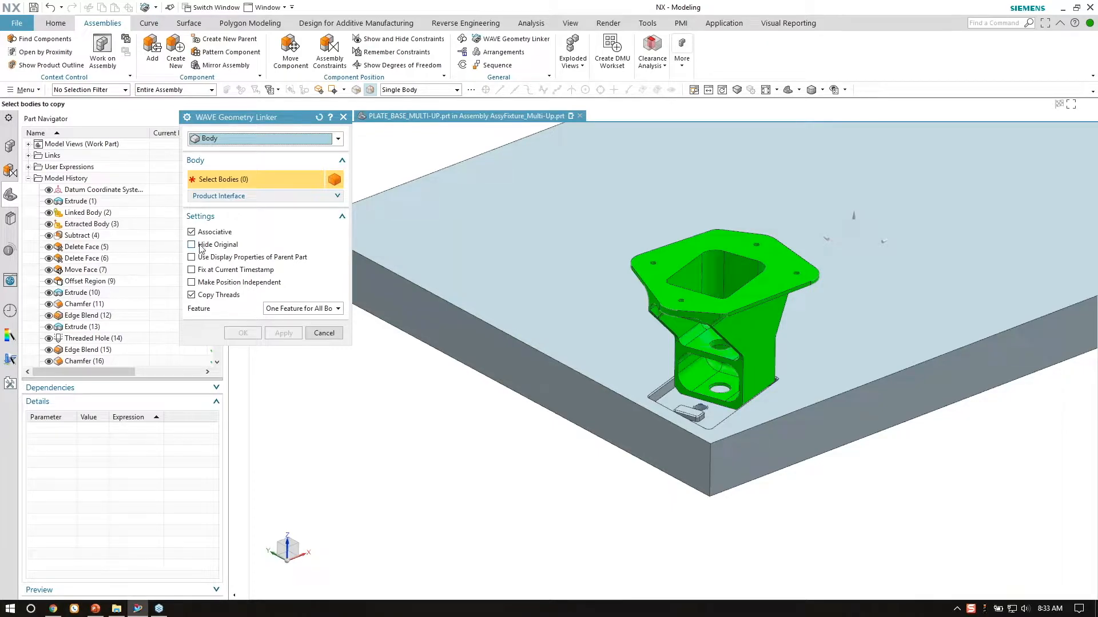
click(322, 334)
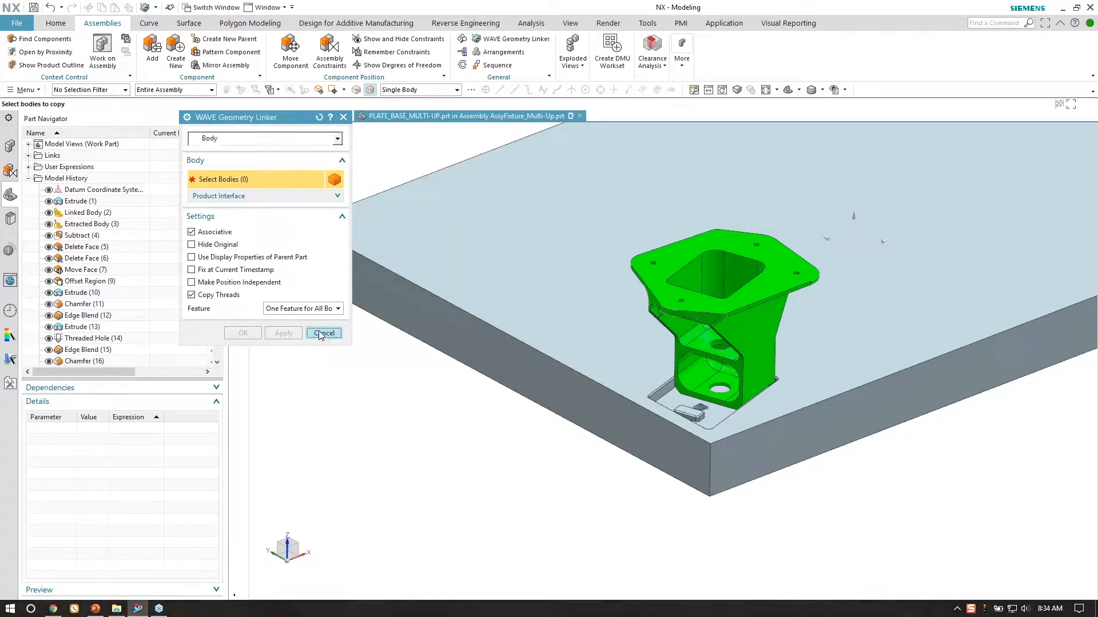
click(722, 312)
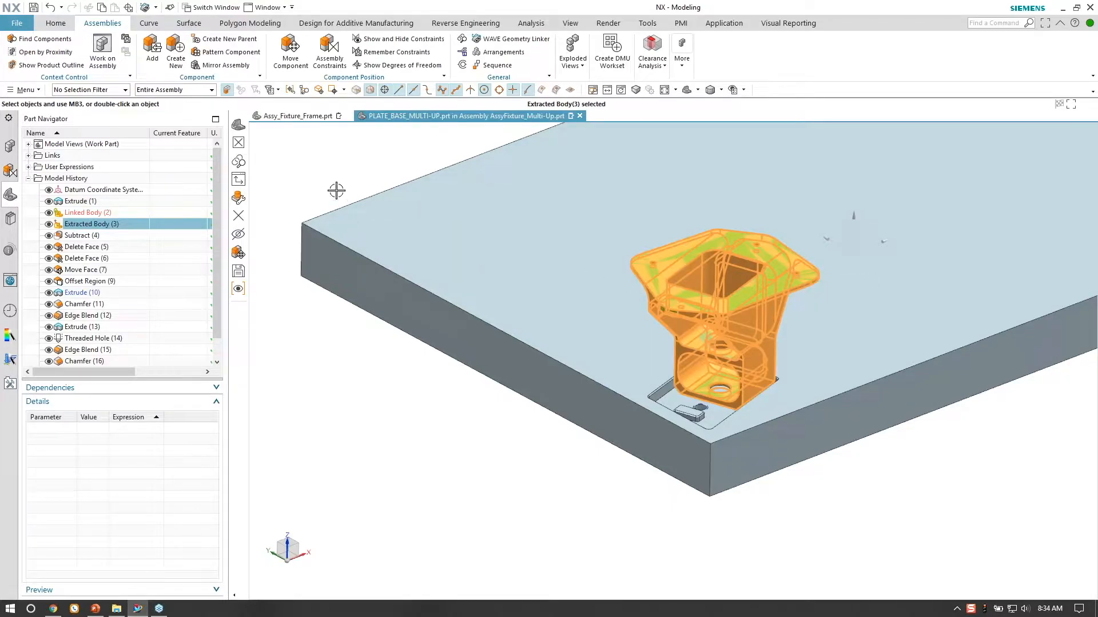
key(Escape)
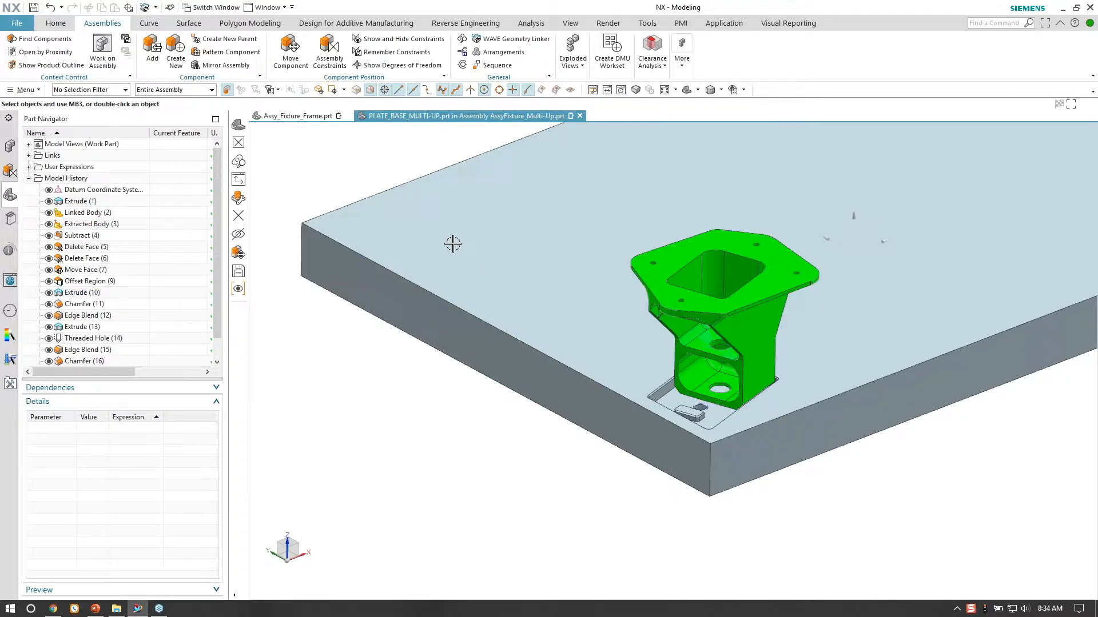
Show only PLATE_BASE_MULTI-UP and make the top-level AssyFixture_Multi-Up assembly the work part again.
click(9, 146)
right_click(83, 191)
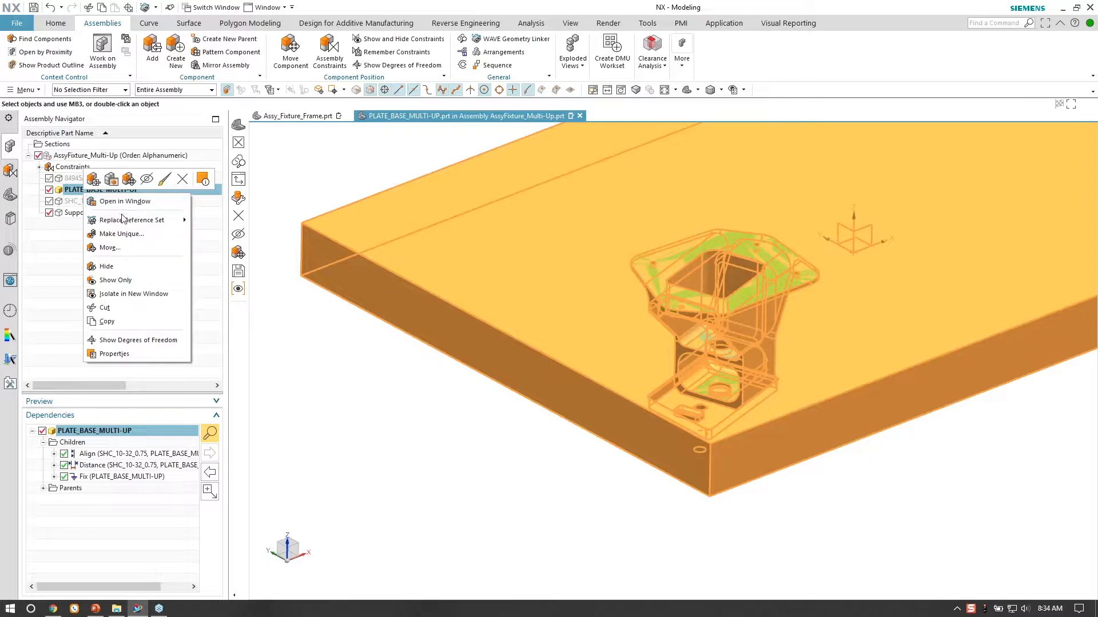
click(138, 282)
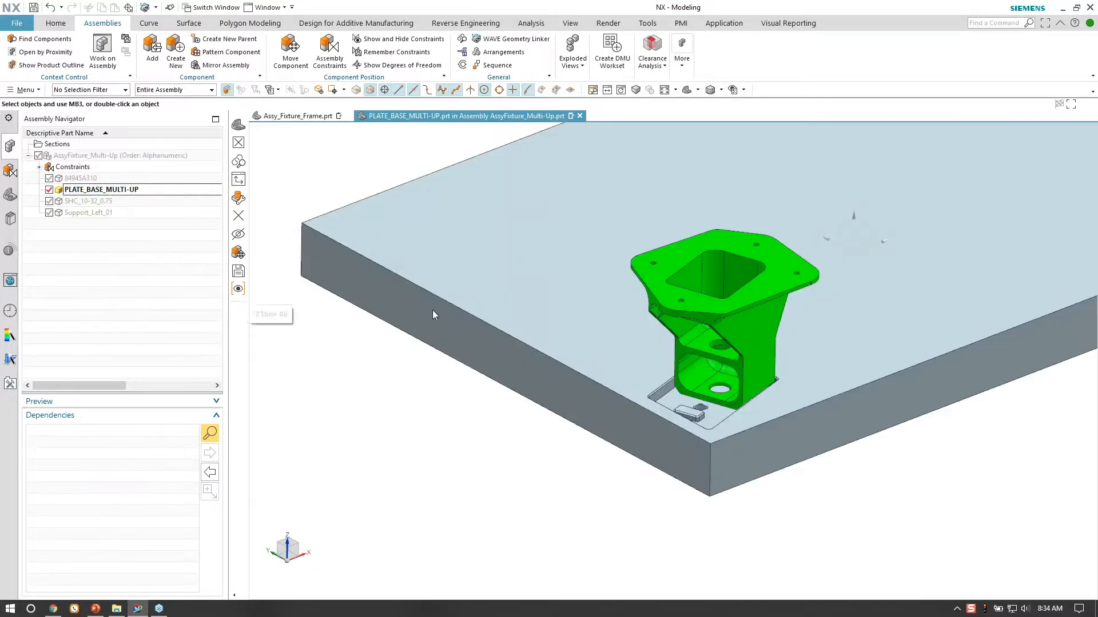
double_click(80, 157)
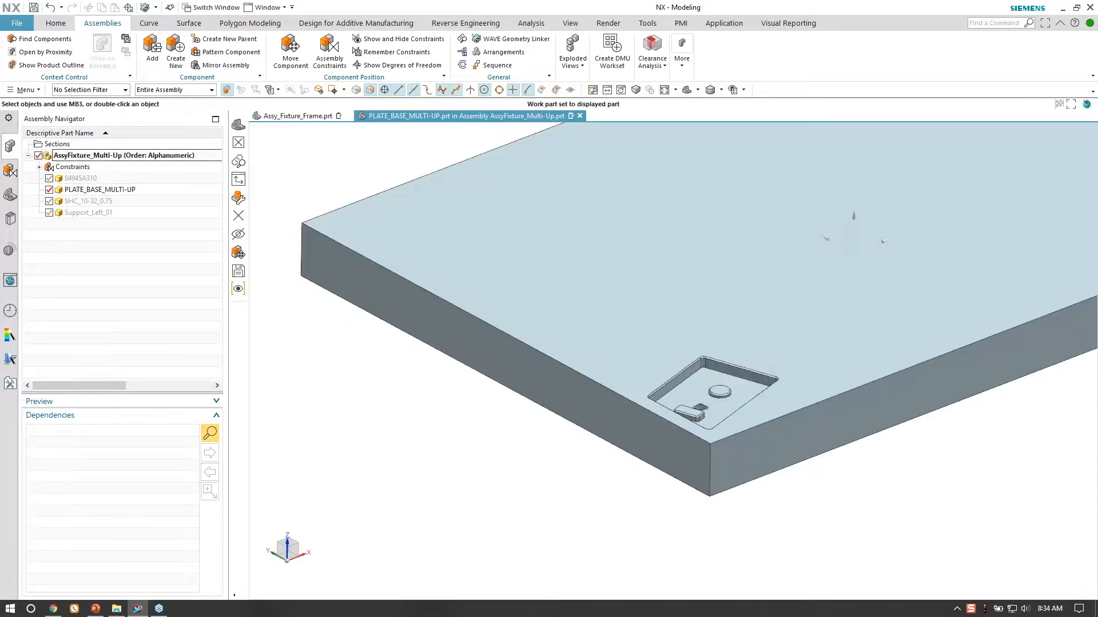
Open PLATE_BASE_MULTI-UP in its own window.
right_click(93, 188)
click(164, 211)
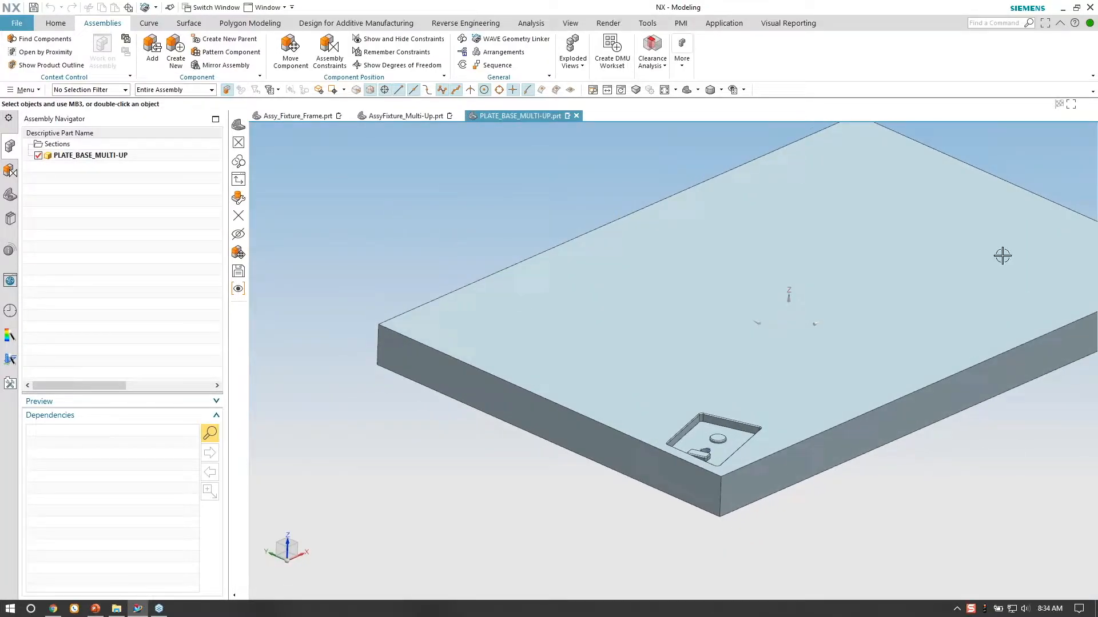
middle_drag(628, 290, 610, 260)
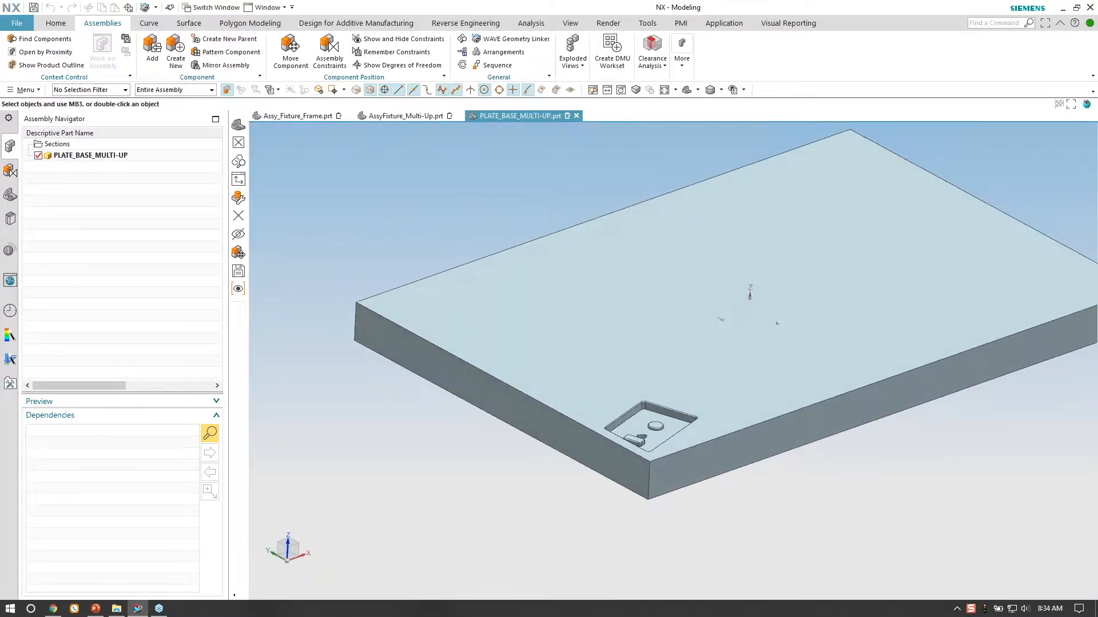
Examine the geometry of the Linked Body and Extracted Body features in the plate's model history.
click(10, 170)
click(10, 195)
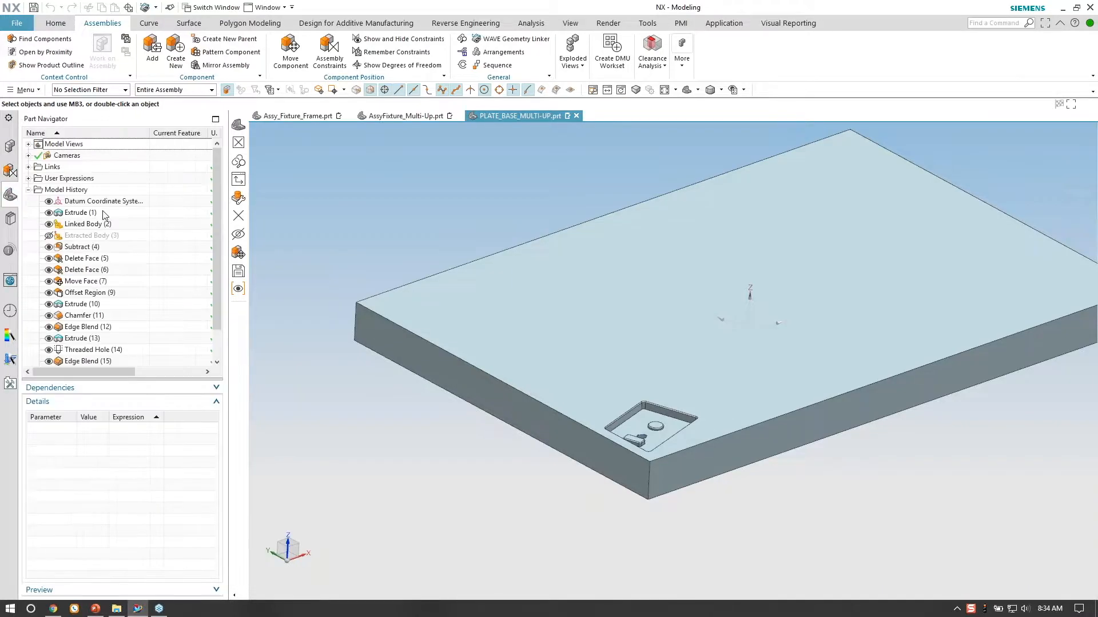
scroll(98, 244, down, 1)
click(98, 191)
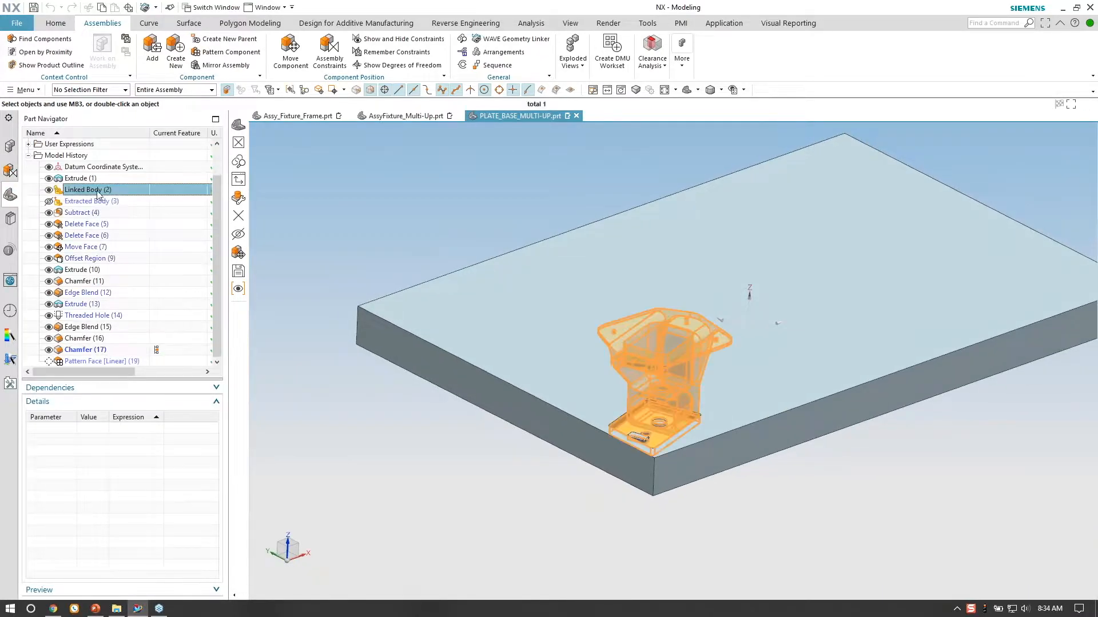
click(96, 204)
scroll(341, 368, down, 3)
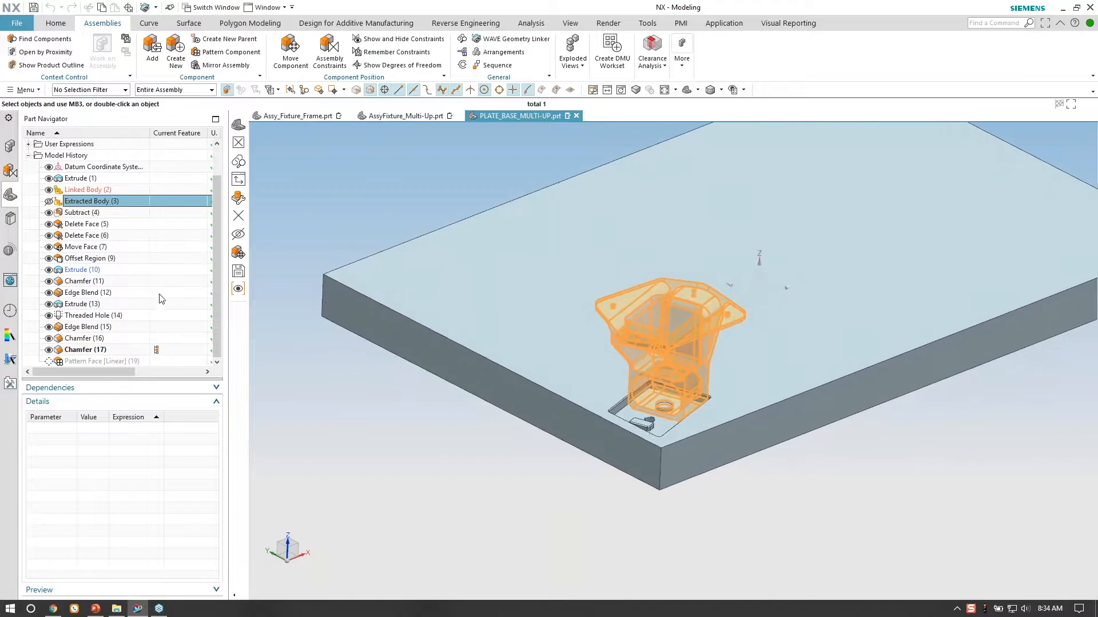
scroll(424, 389, down, 2)
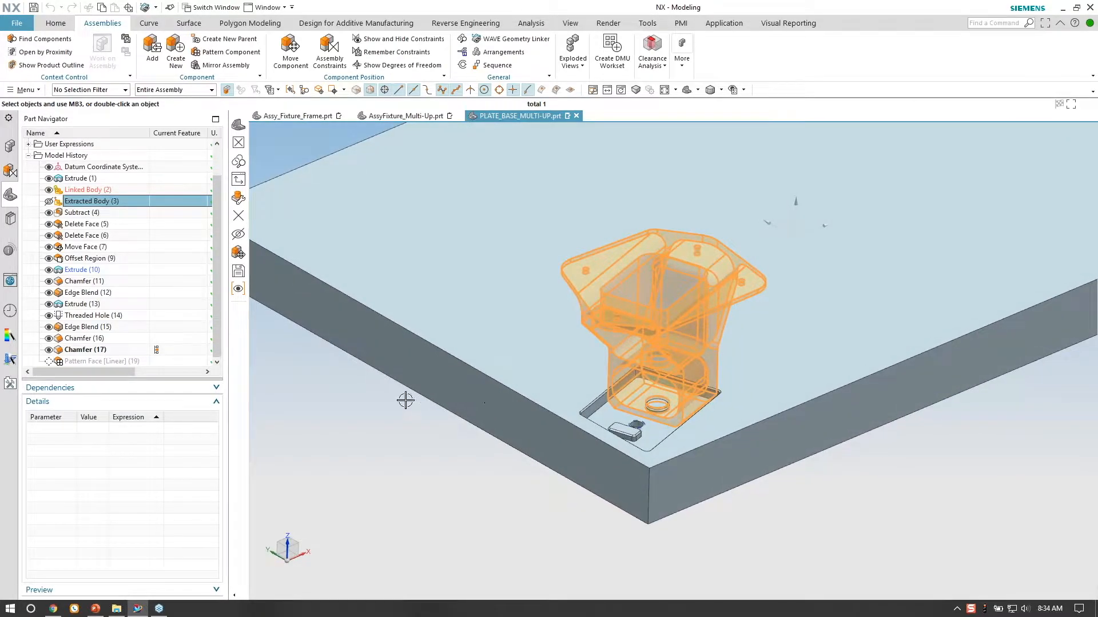
key(Escape)
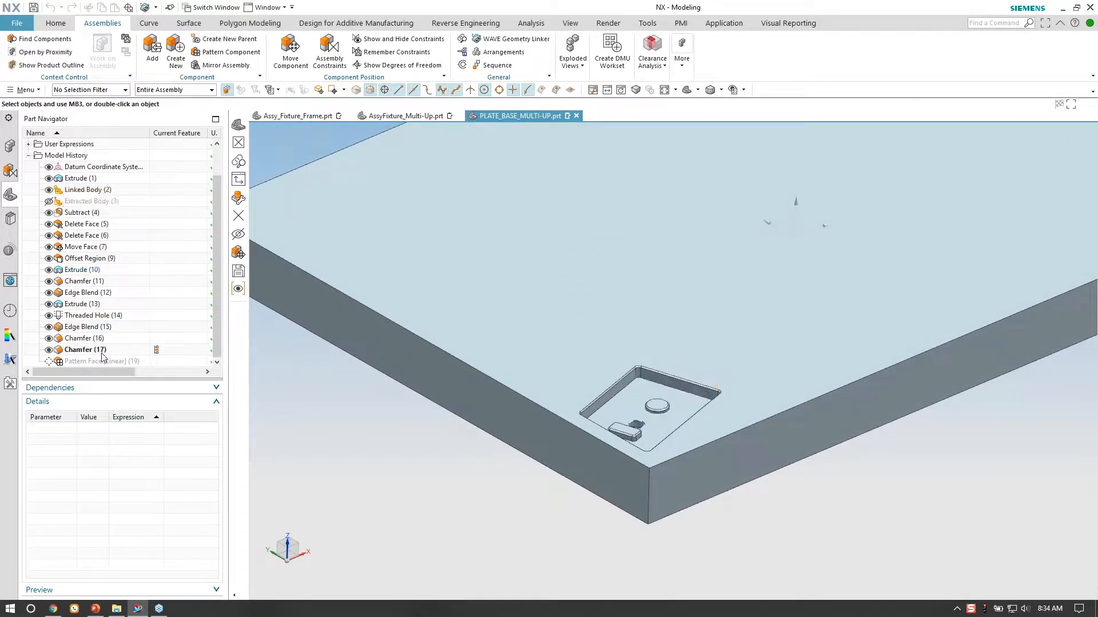
Make the linear Pattern Face feature the current feature so the pocket repeats across the plate.
double_click(163, 362)
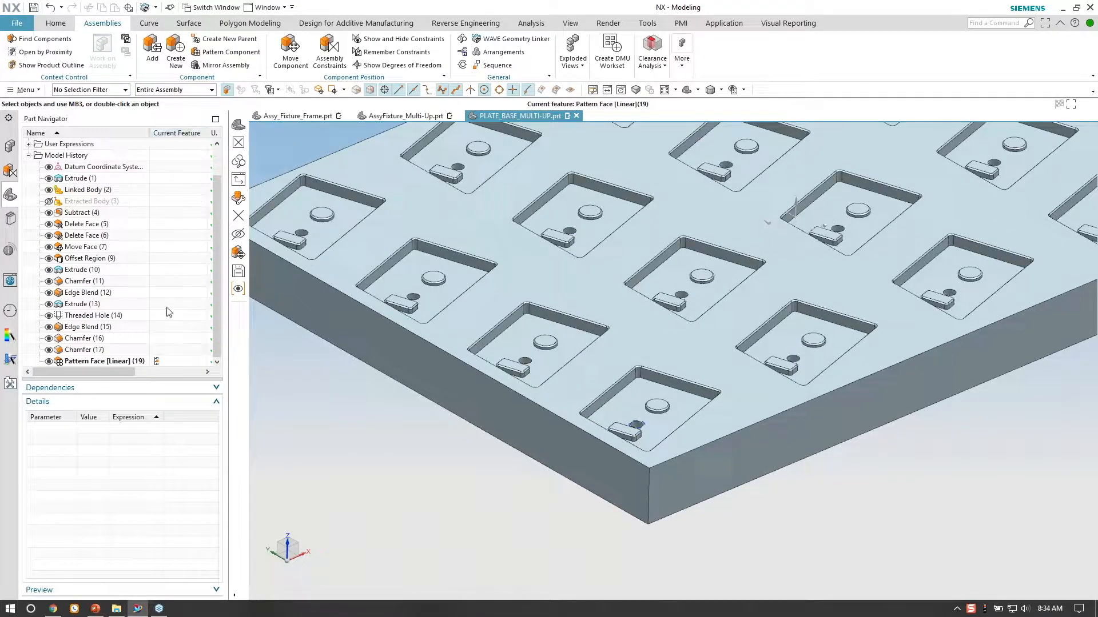
scroll(456, 411, down, 2)
middle_drag(429, 303, 446, 304)
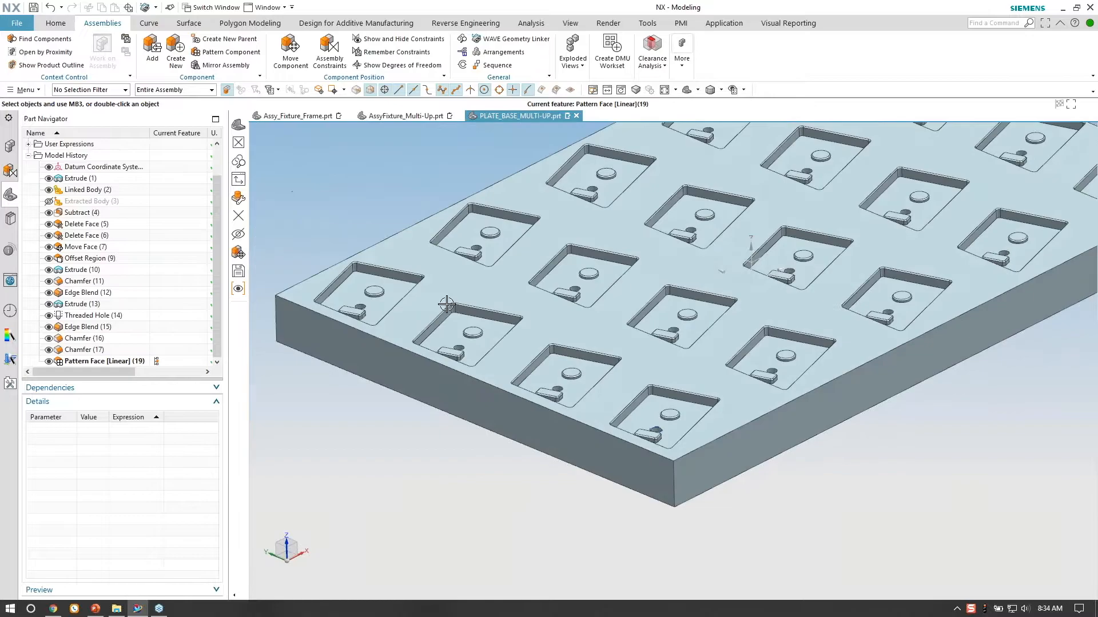
Review the linear Pattern Face definition, including the count and pitch in both directions, and accept it without changes.
double_click(144, 362)
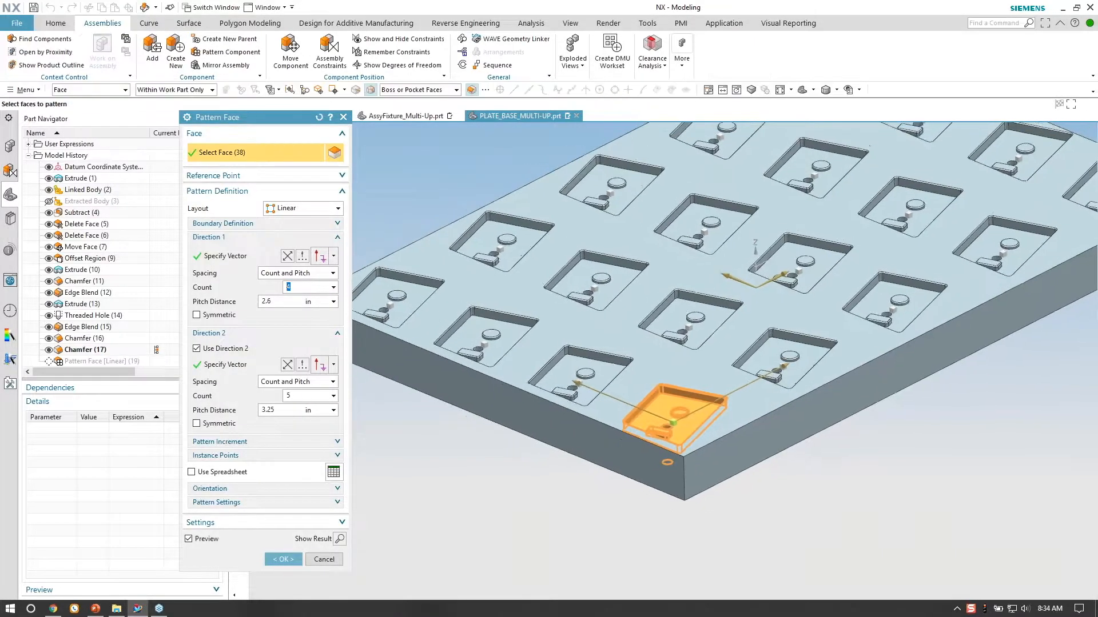
scroll(540, 360, down, 2)
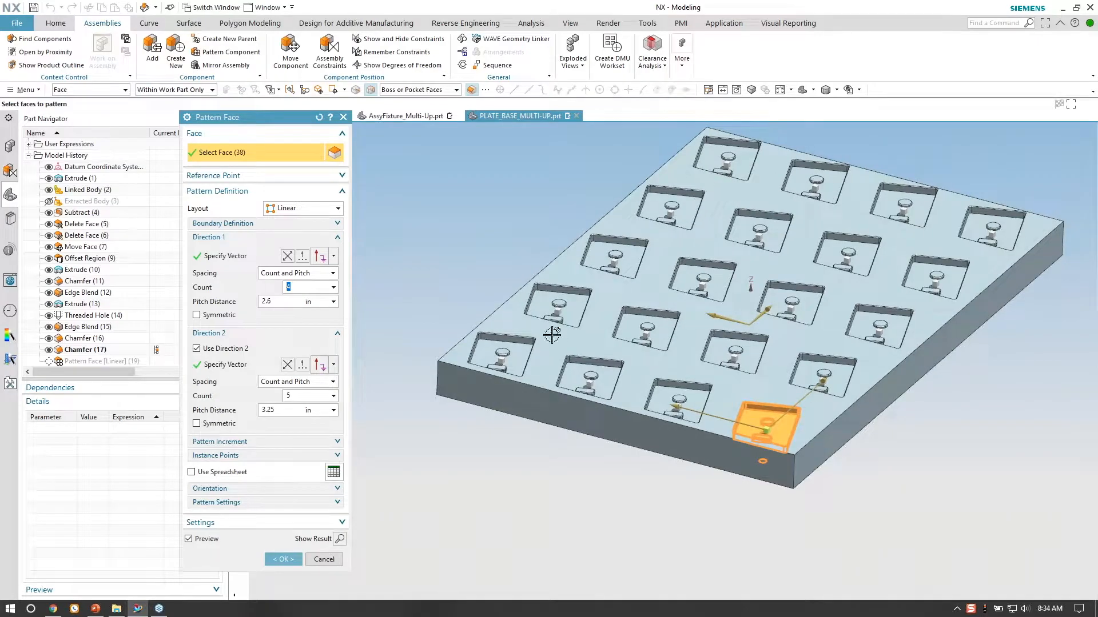
middle_drag(539, 360, 630, 334)
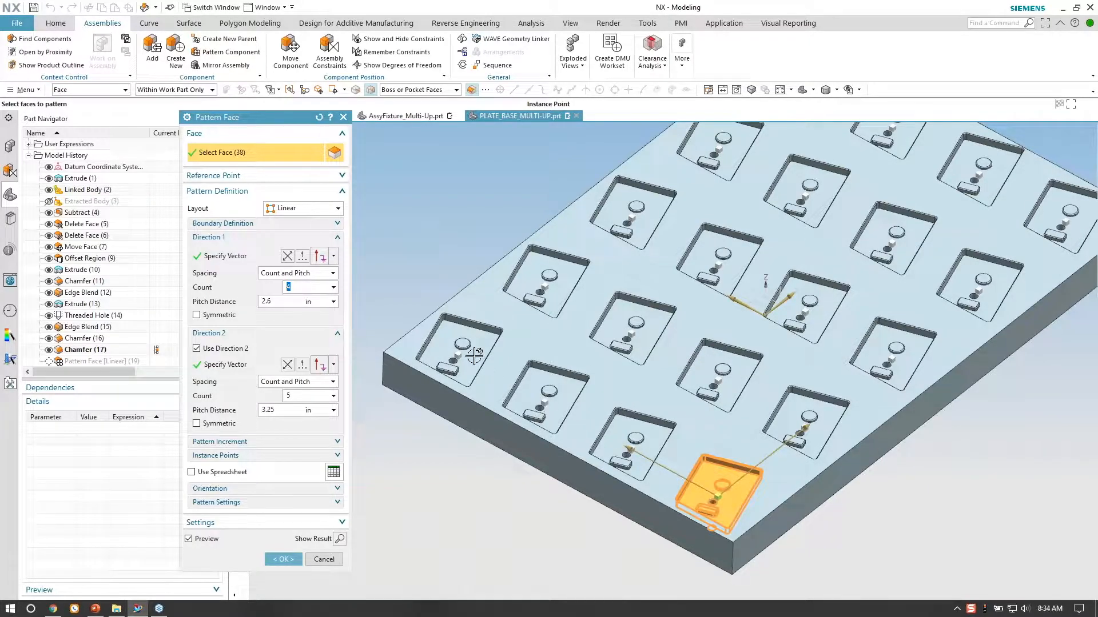
middle_drag(786, 212, 821, 198)
middle_drag(852, 376, 549, 284)
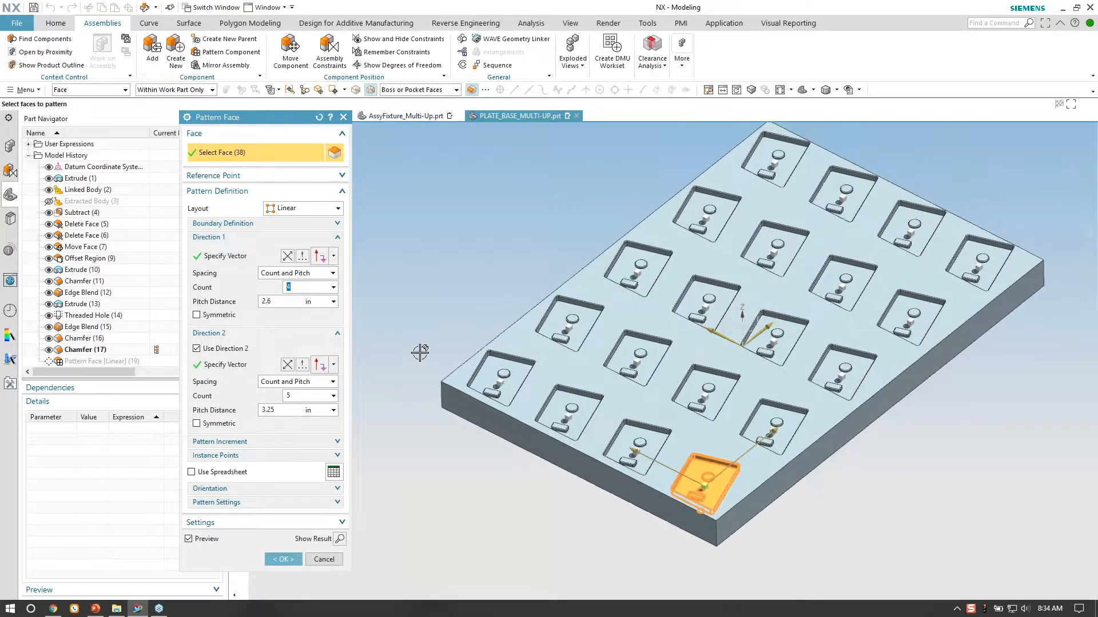
key(End)
click(282, 560)
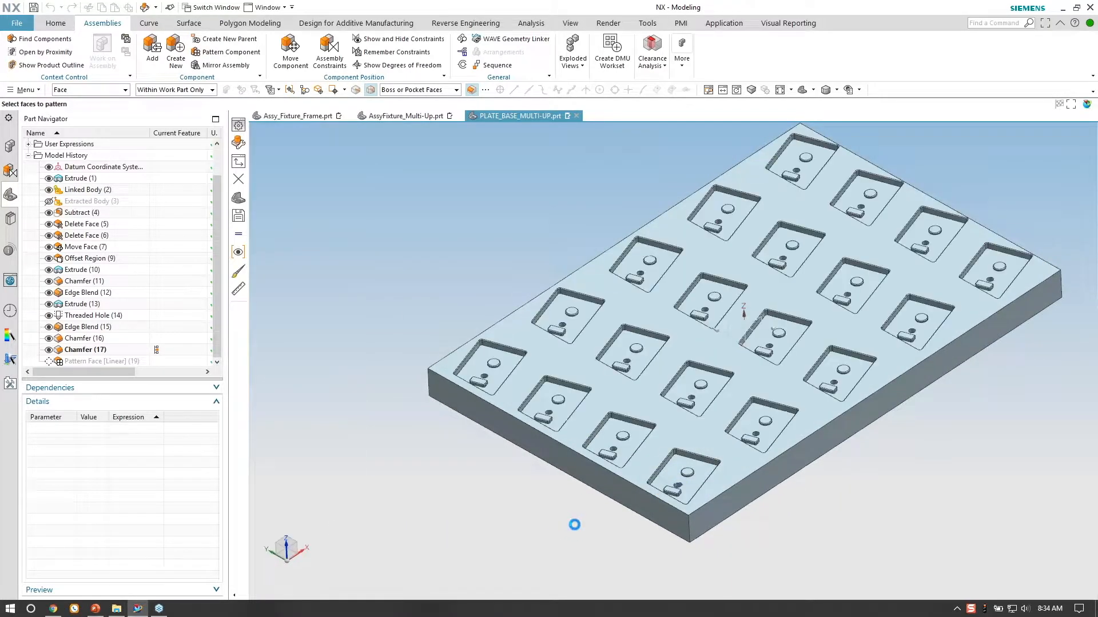
Compare the original pocket's threaded hole with the hole in the neighbouring patterned pocket.
scroll(544, 514, up, 8)
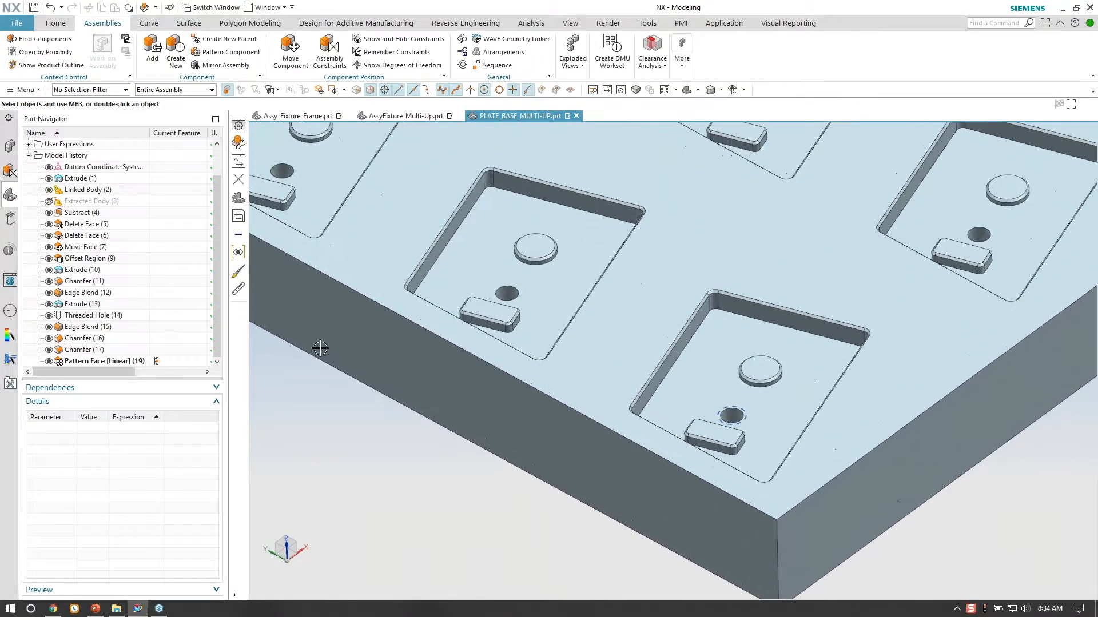
scroll(731, 416, up, 5)
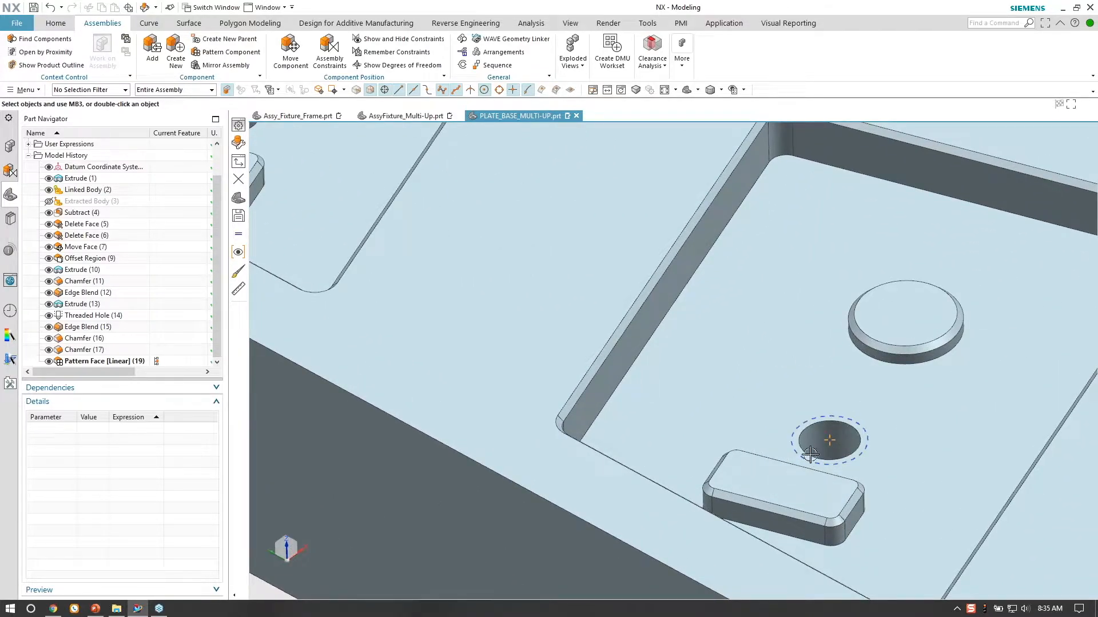
scroll(851, 443, down, 5)
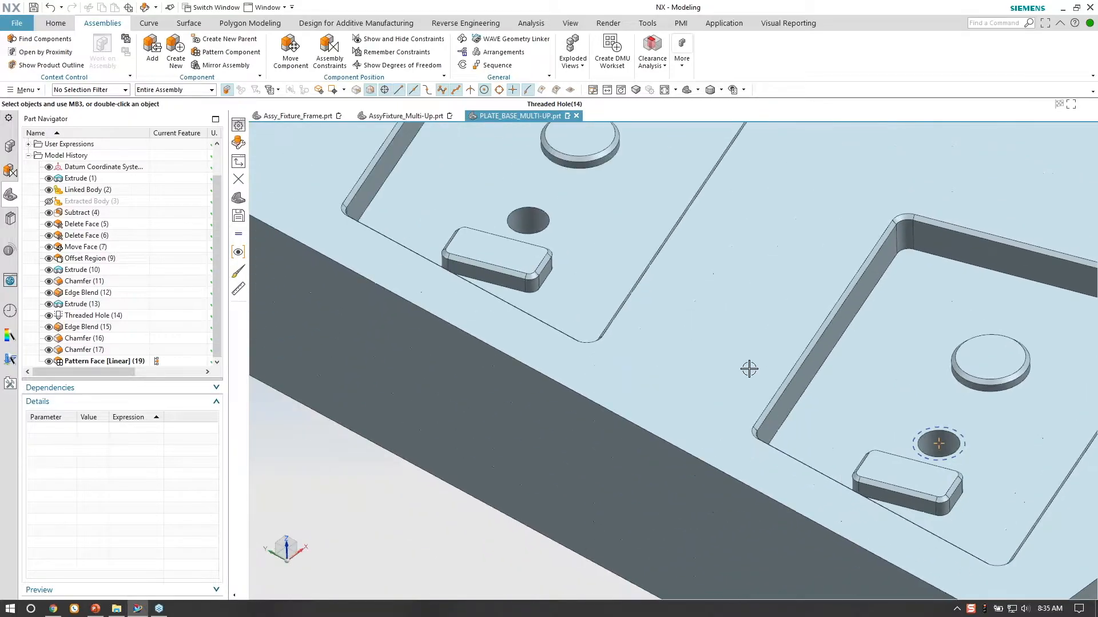
scroll(747, 367, up, 4)
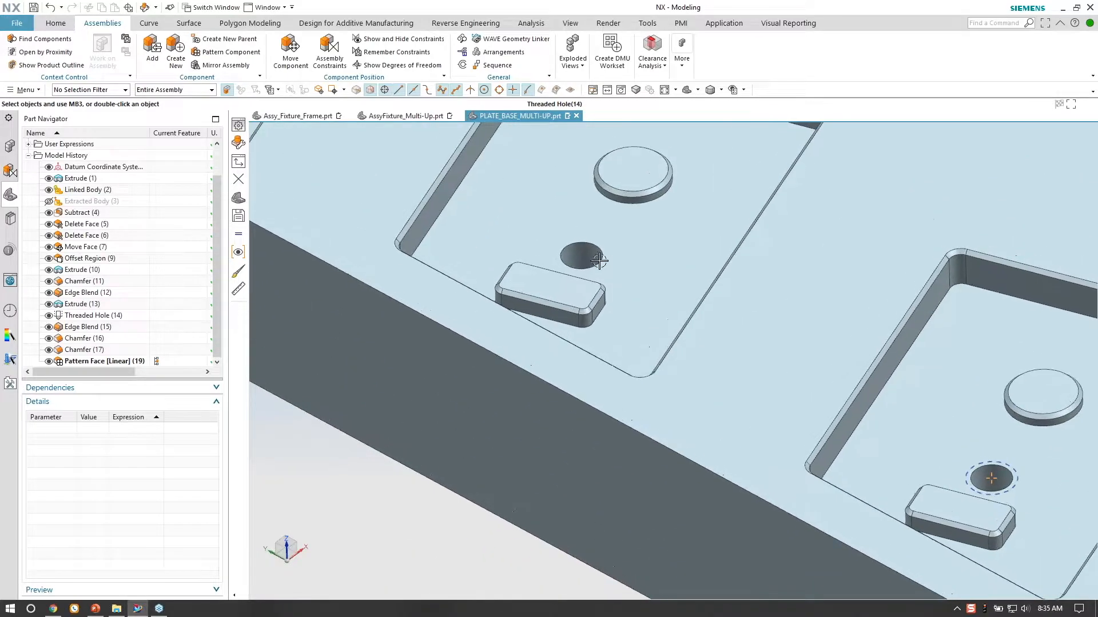
click(987, 471)
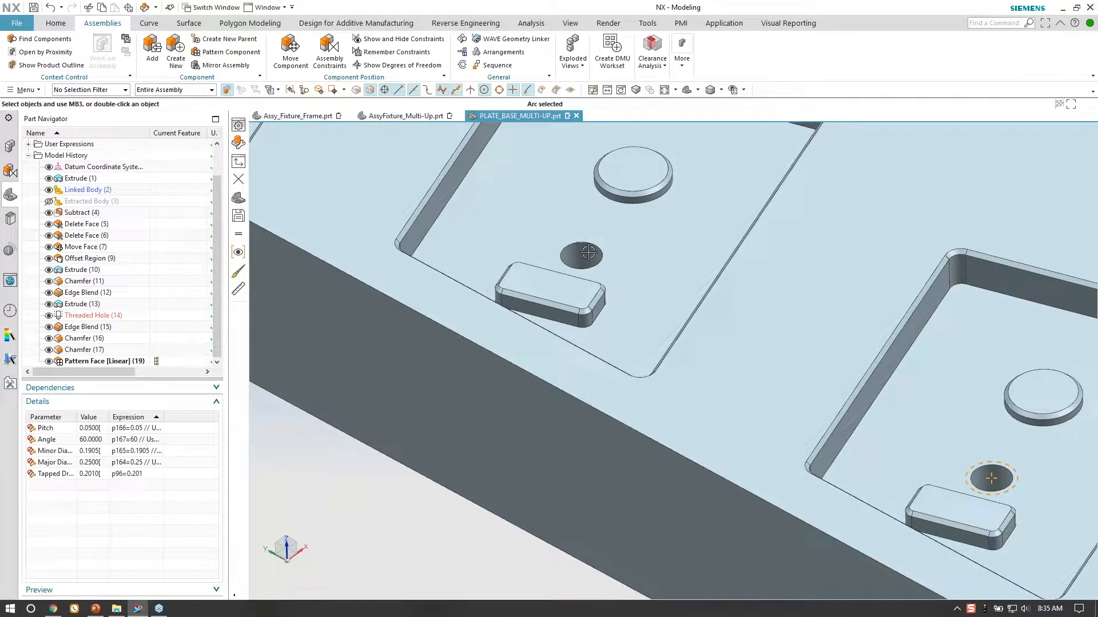
scroll(580, 271, down, 5)
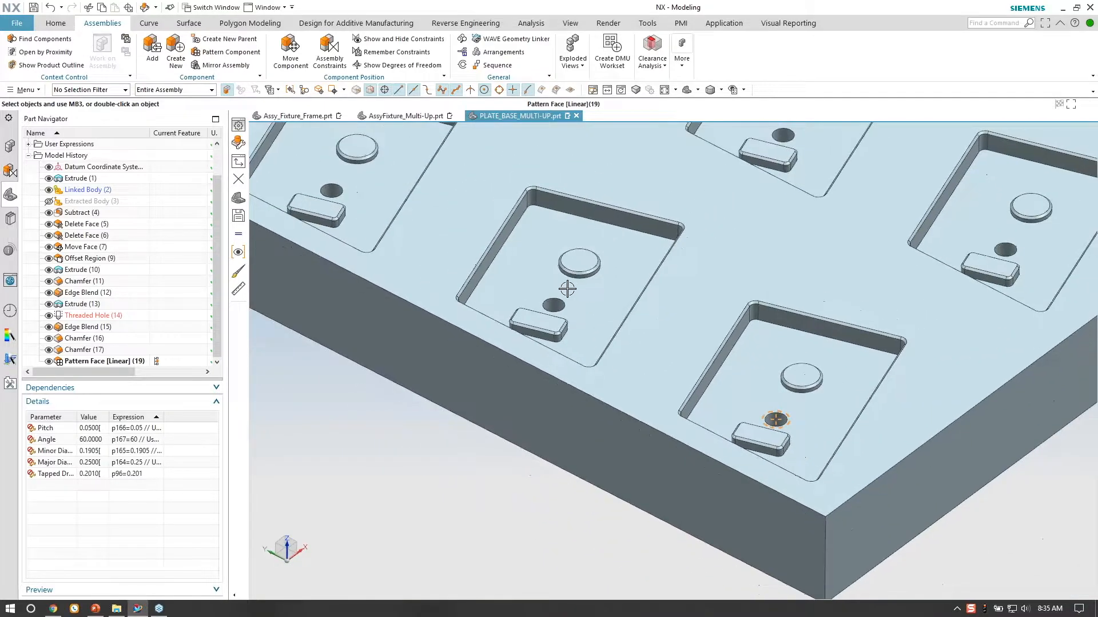
key(Escape)
Locate the Pattern Face command among the associative copy feature tools.
click(56, 23)
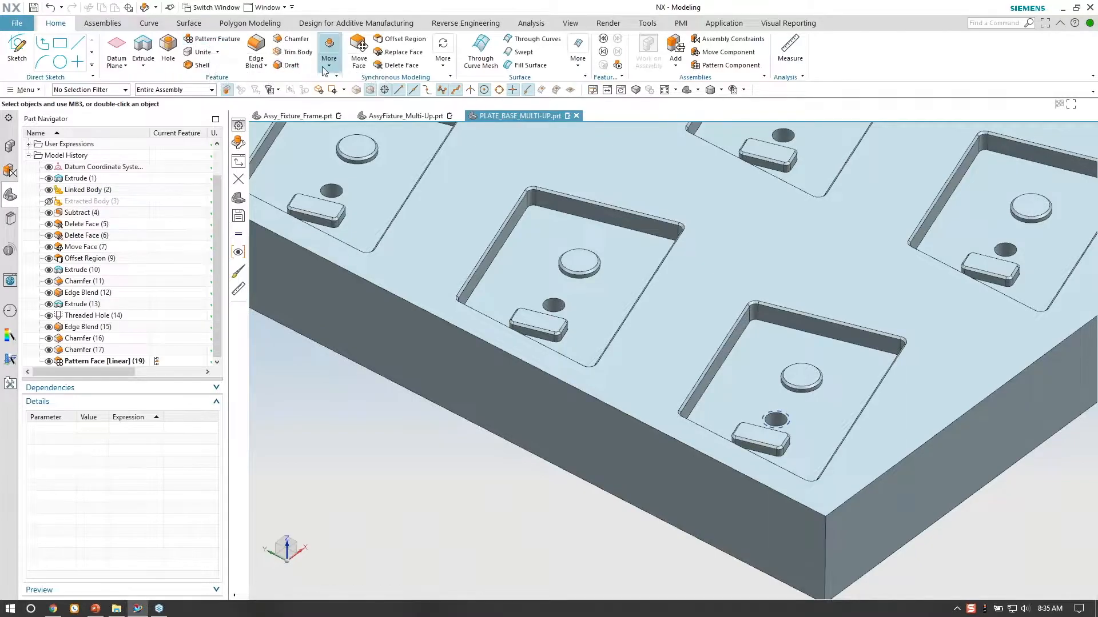
click(330, 51)
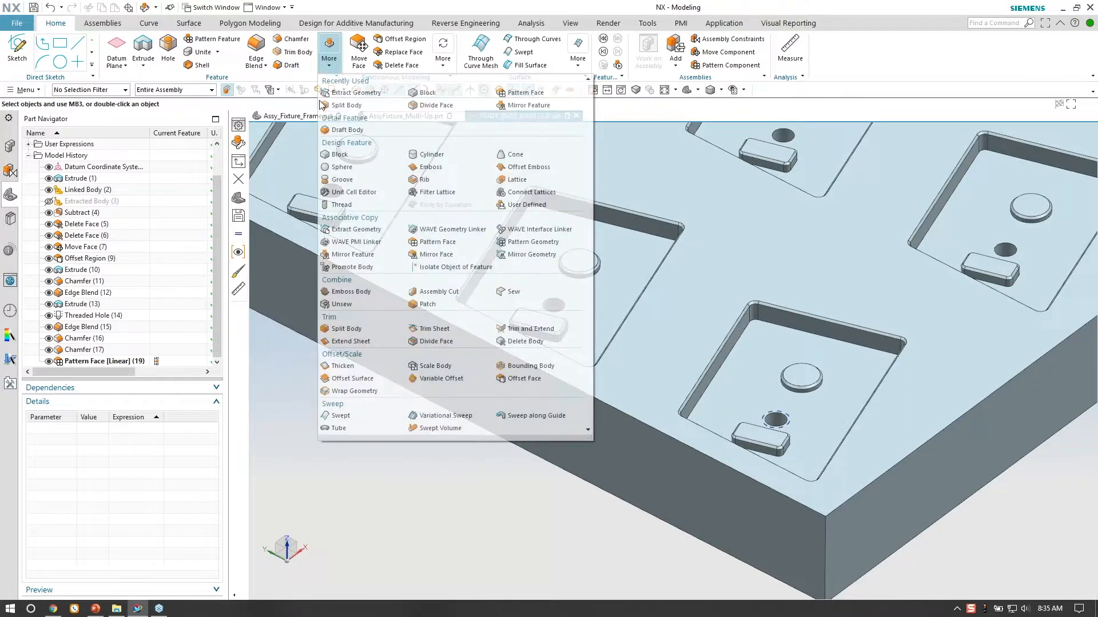
click(438, 243)
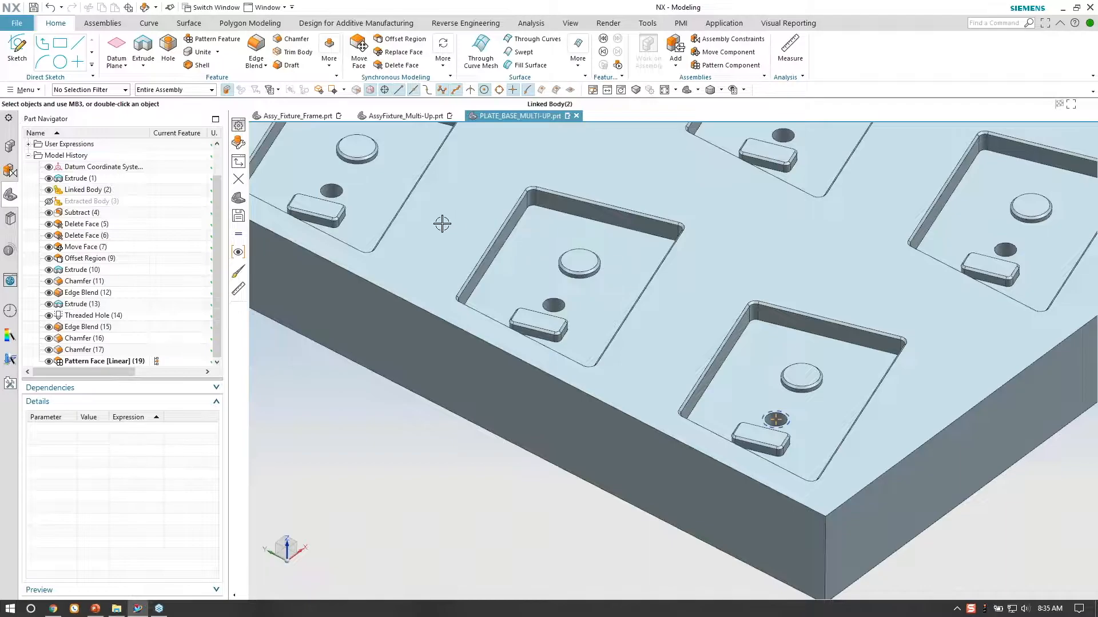
Switch to the AssyFixture_Multi-Up assembly, show the 84945A310 clamp, SHC_10-32_0.75 screw and Support_Left_01, and inspect the clamped corner pocket.
scroll(618, 365, down, 2)
scroll(496, 380, down, 5)
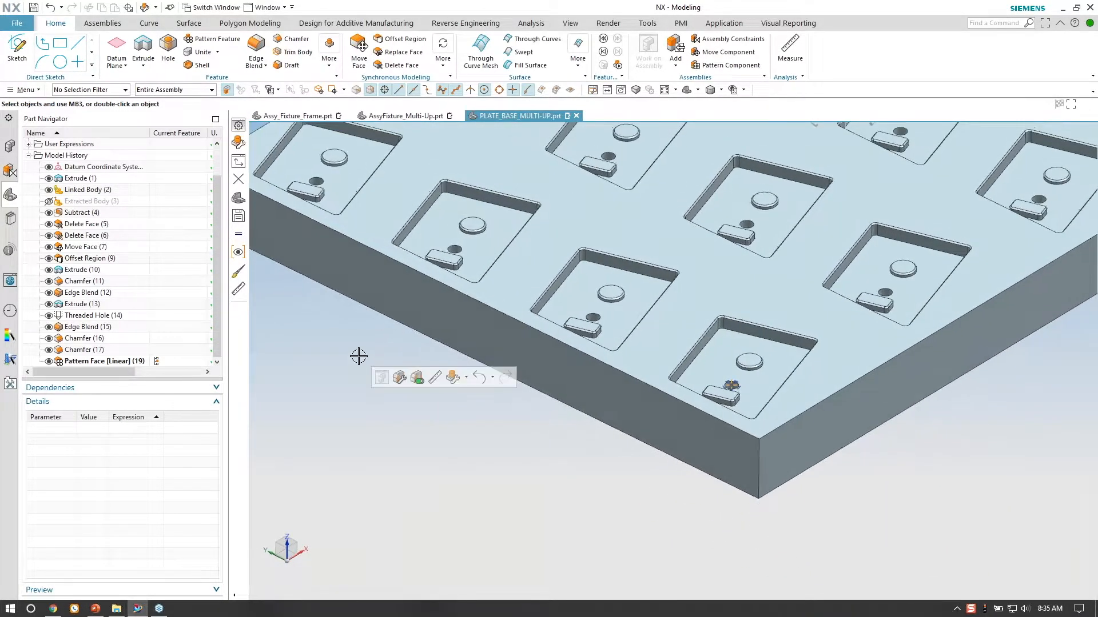
key(ctrl+Tab)
mouse_move(412, 393)
middle_down()
mouse_move(399, 392)
mouse_move(409, 382)
middle_up()
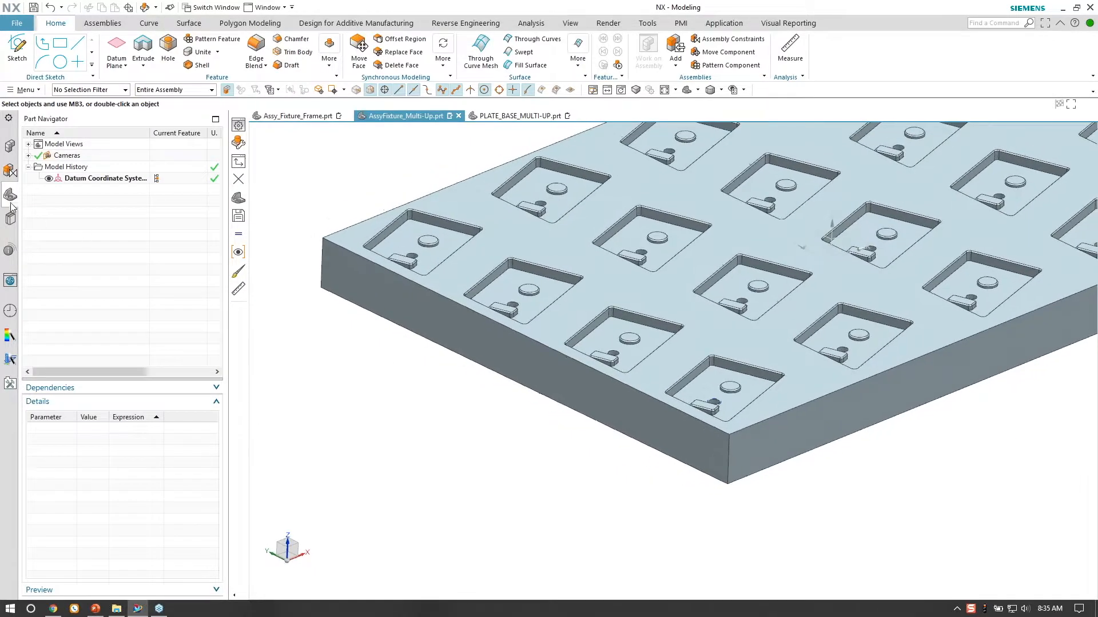
click(10, 146)
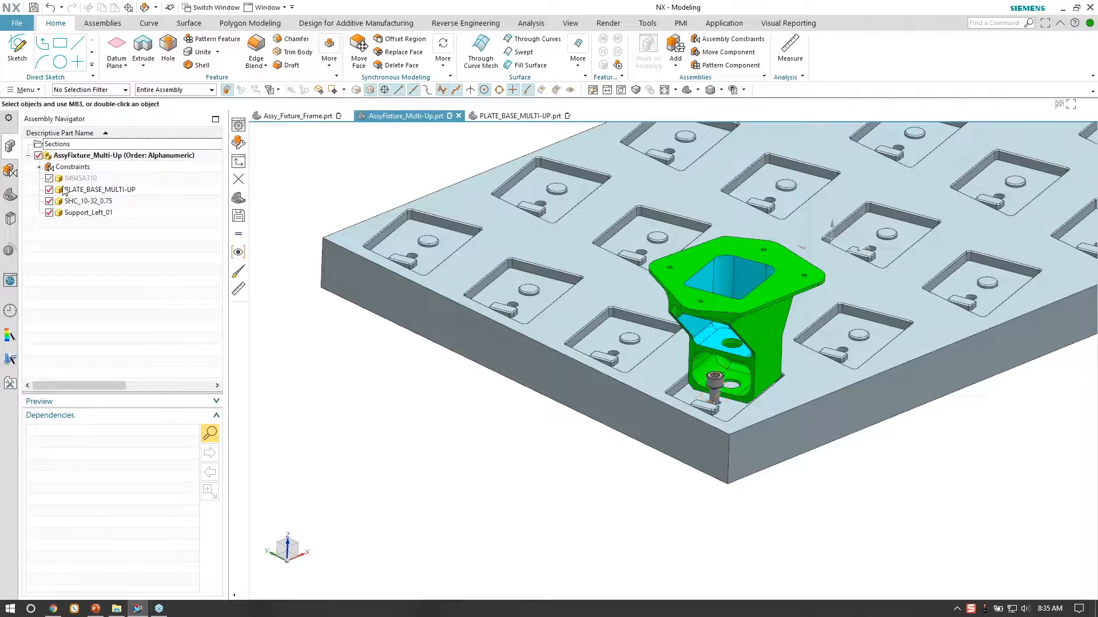
scroll(642, 385, up, 8)
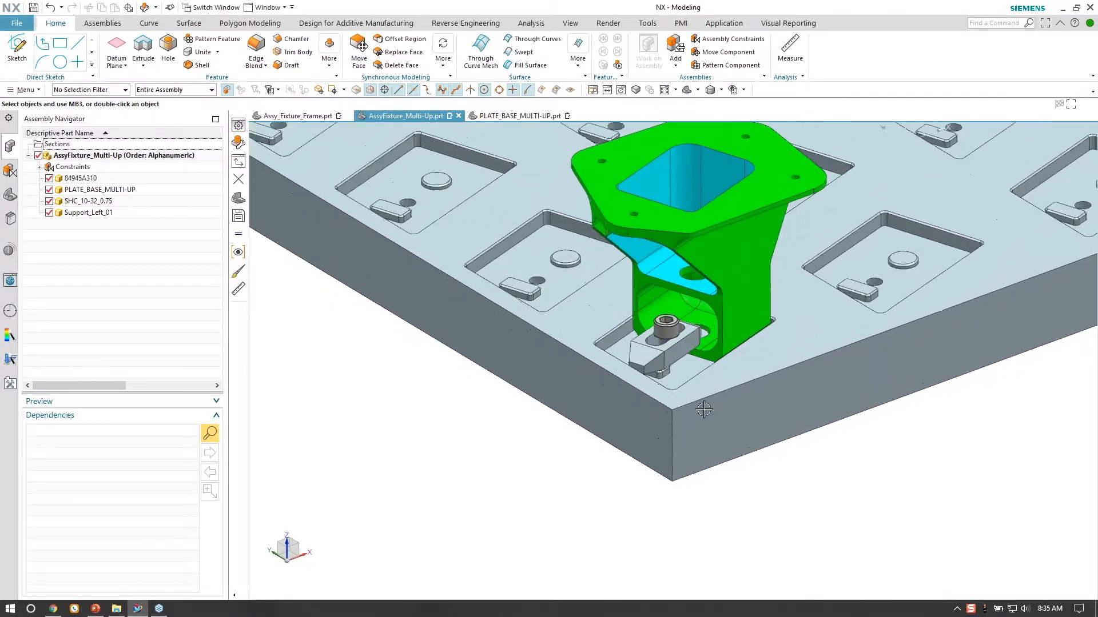
scroll(731, 283, up, 1)
click(704, 320)
middle_drag(705, 320, 751, 349)
key(Escape)
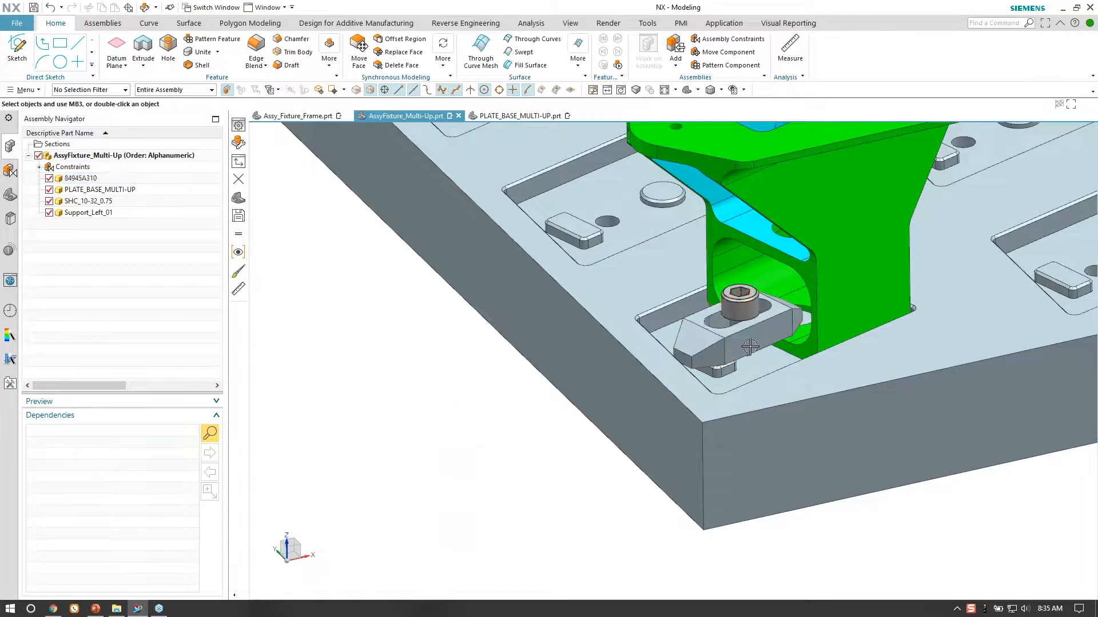
Add an 84945A310 clamp from the My Fixtures GenericWorkHolding Clamps library beside the support, without defining assembly constraints.
click(10, 220)
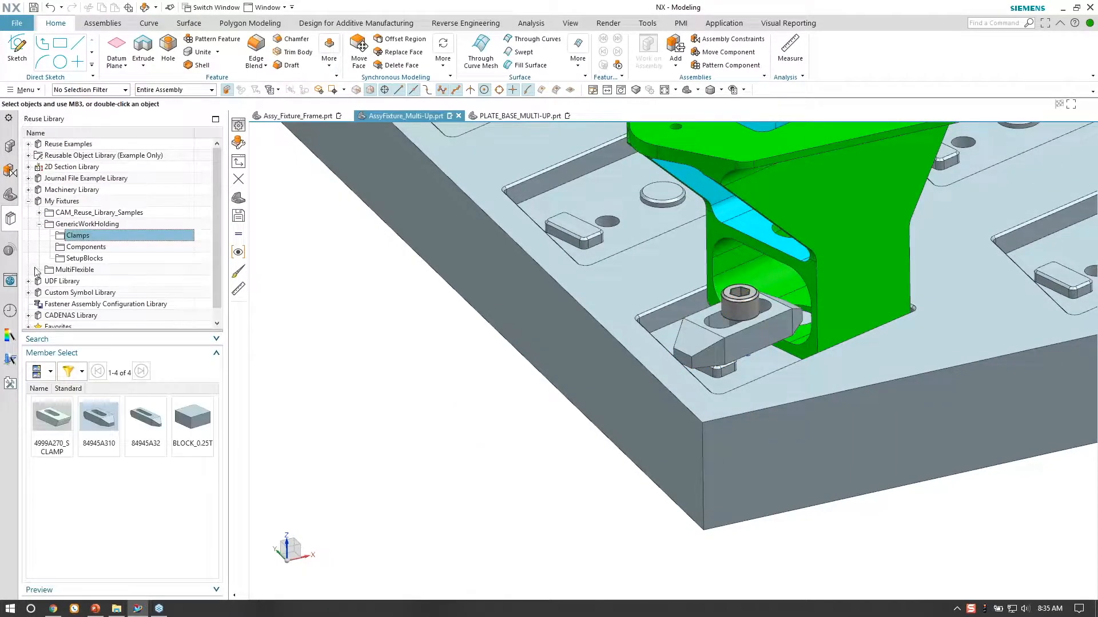
click(57, 202)
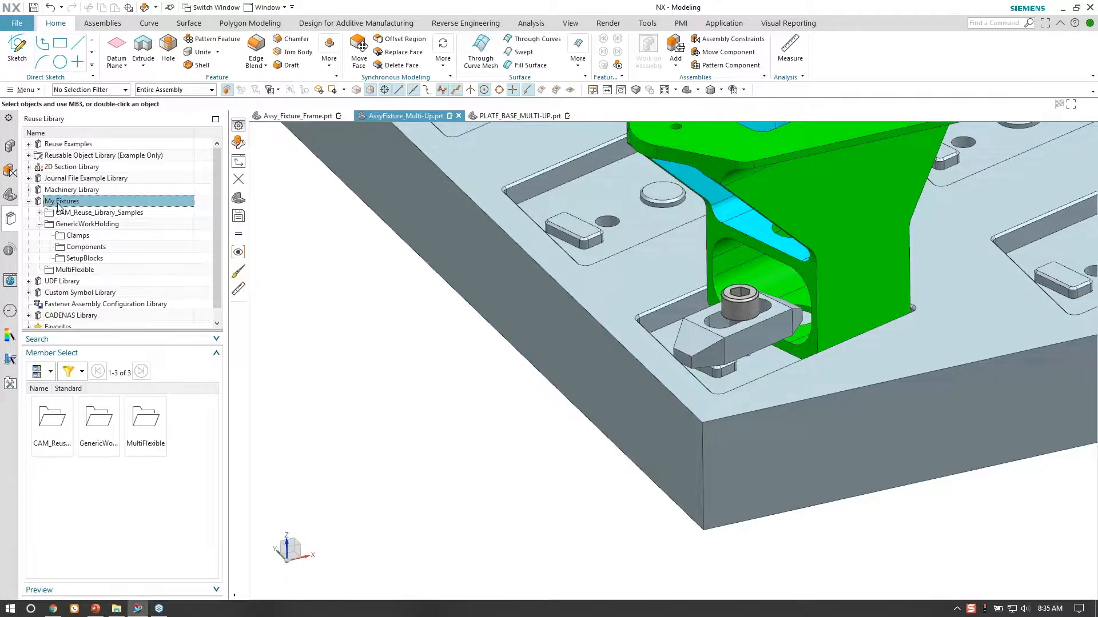
click(77, 236)
drag(103, 426, 624, 305)
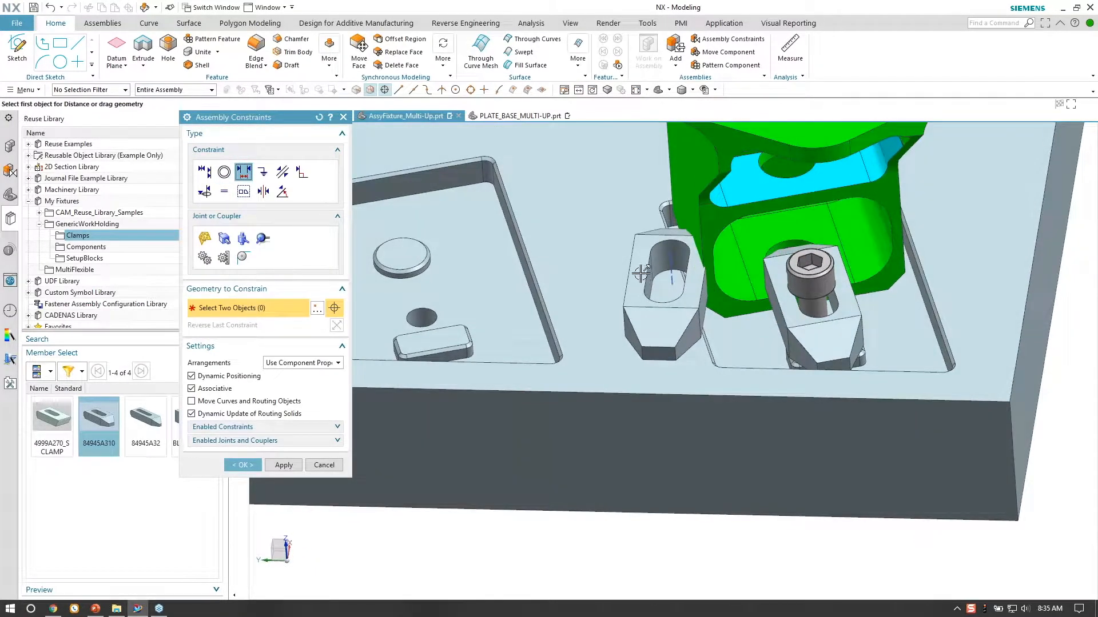
click(243, 464)
Move the newly added clamp to the plate edge beside the installed clamp, at about X -7.93, Y -3.95, Z 1.00.
middle_drag(652, 326, 694, 319)
scroll(704, 347, down, 1)
right_click(674, 331)
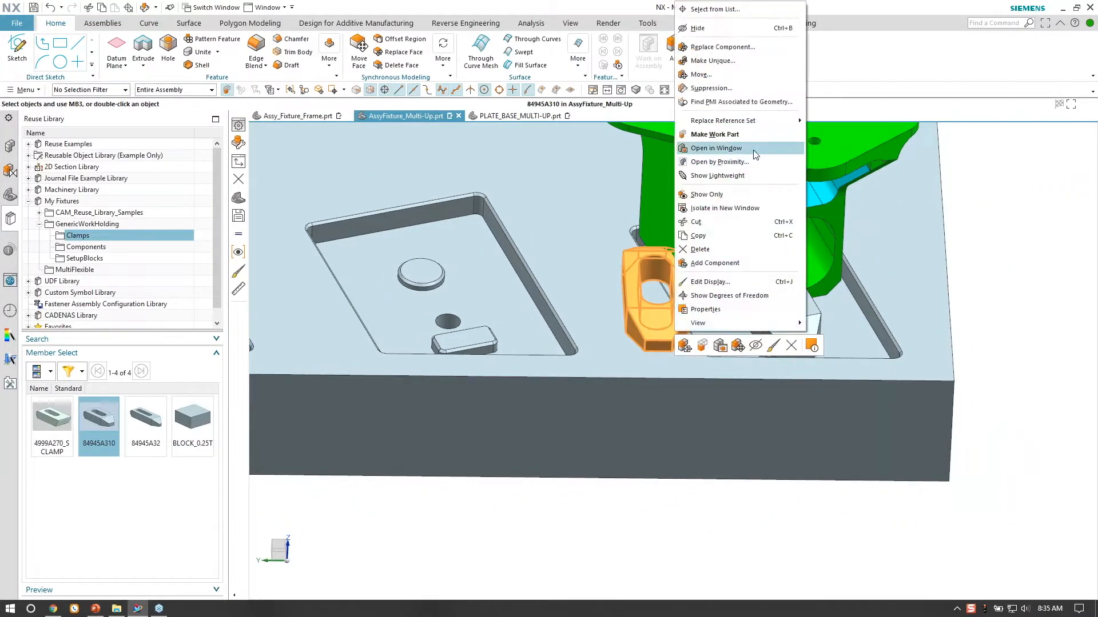
click(701, 75)
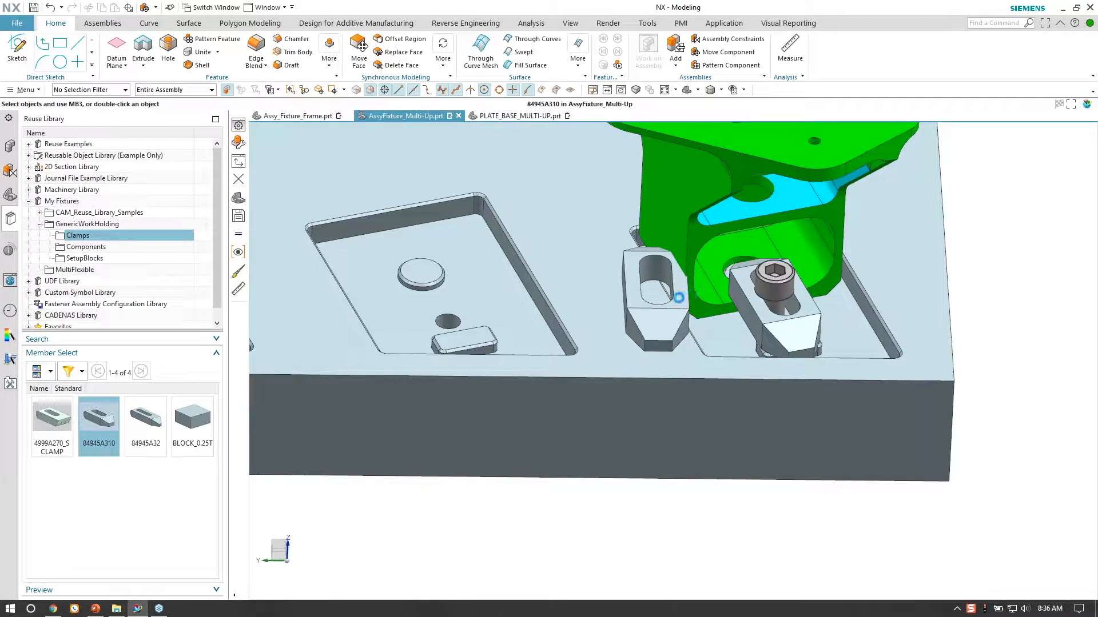
drag(599, 322, 704, 334)
middle_drag(705, 333, 742, 380)
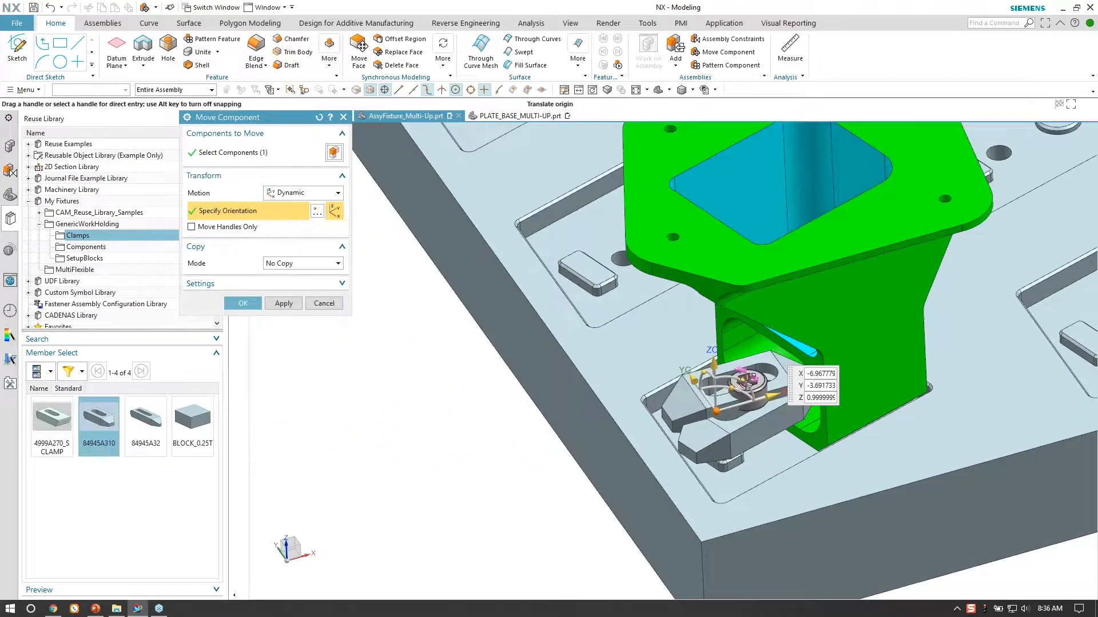
drag(763, 387, 651, 427)
middle_drag(651, 427, 635, 375)
click(243, 303)
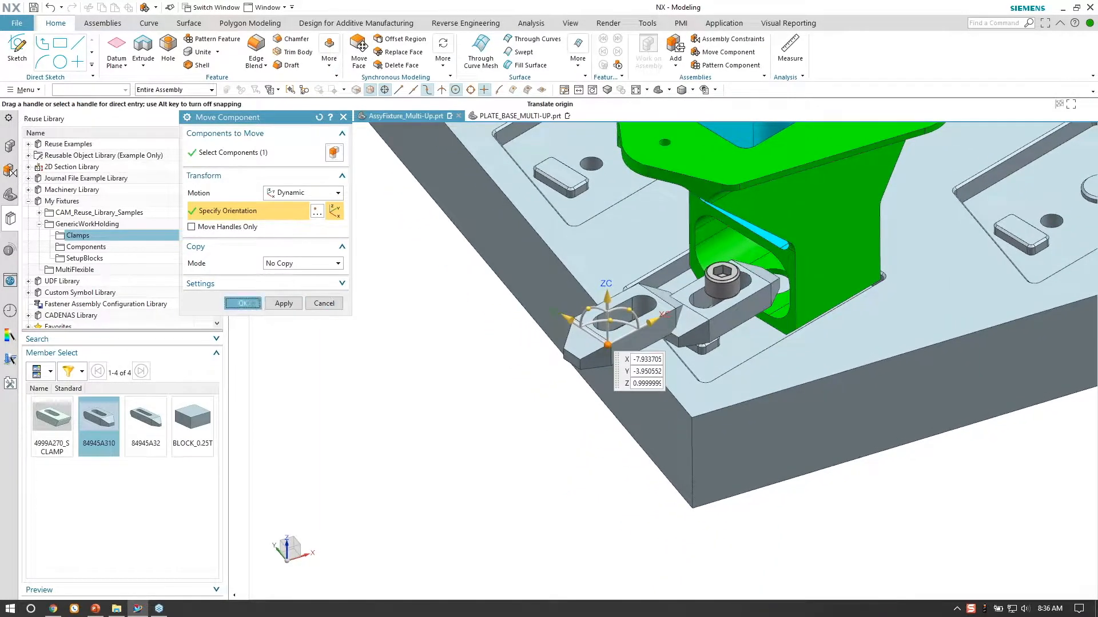
Delete the extra 84945A310 clamp at the plate edge from the assembly.
scroll(570, 352, up, 2)
middle_drag(605, 342, 576, 343)
click(576, 342)
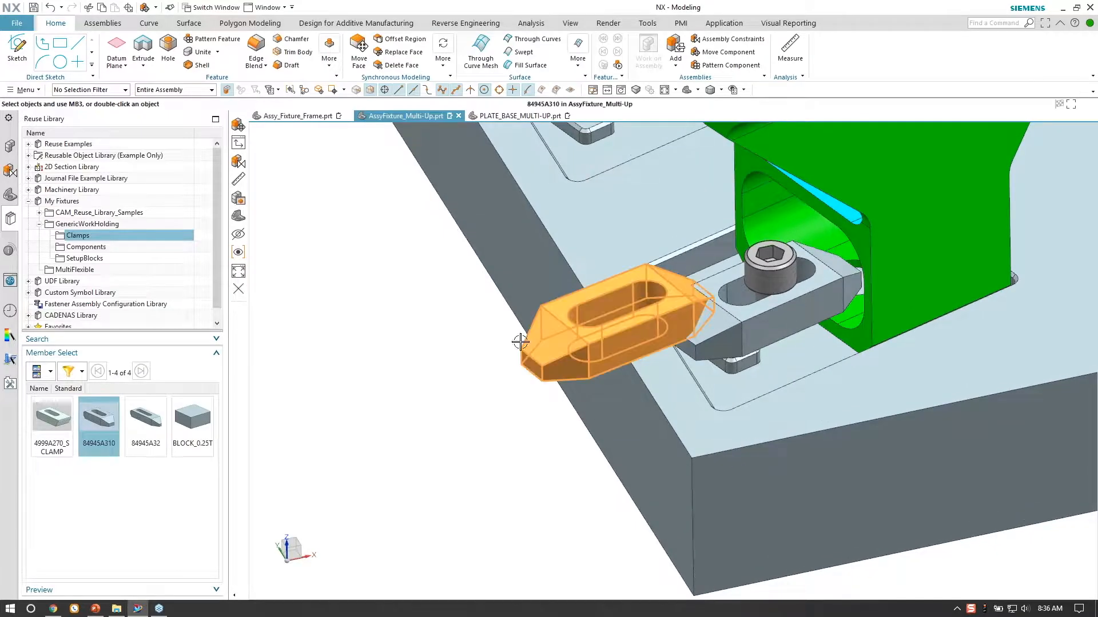
key(Delete)
Examine how the clamp and screw hold the support in its corner pocket, and view it against the whole plate.
scroll(483, 339, down, 2)
middle_drag(483, 340, 494, 348)
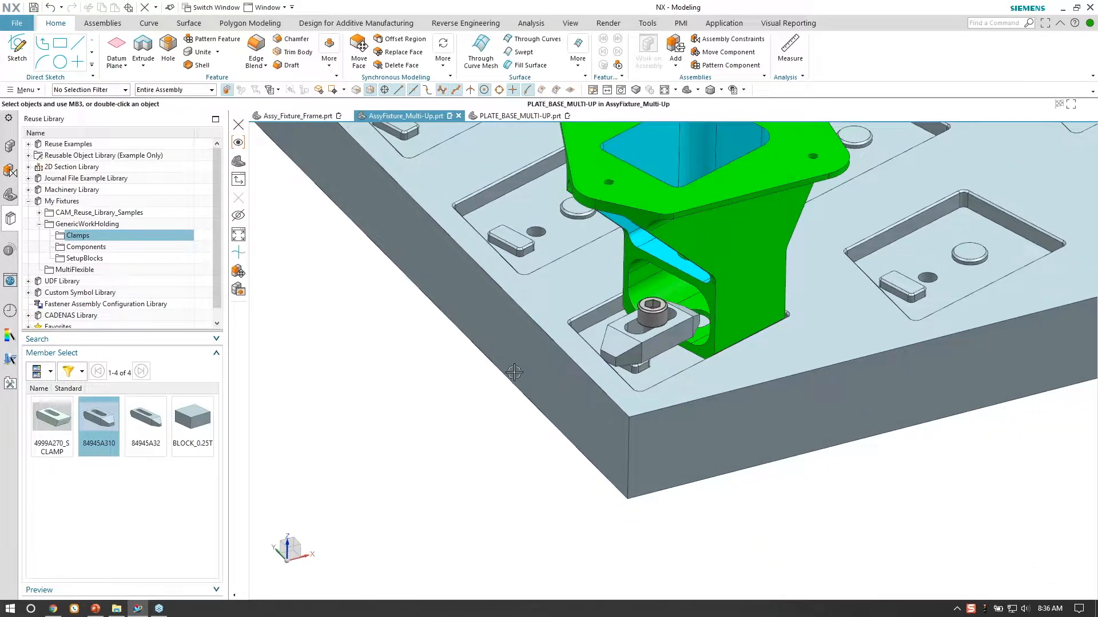
middle_drag(513, 374, 511, 413)
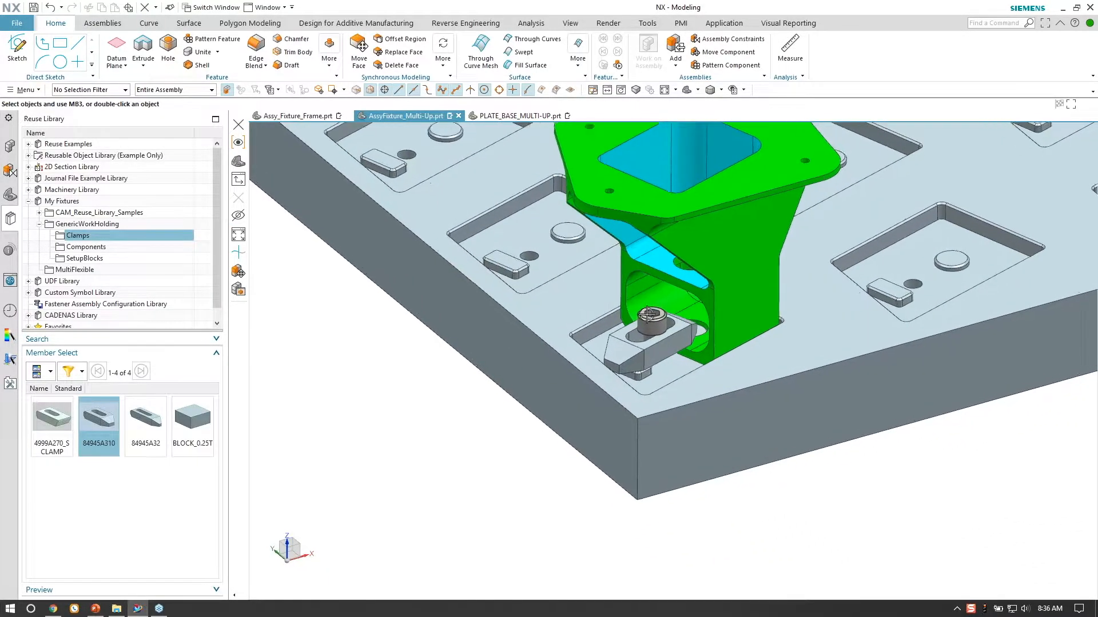
scroll(663, 355, up, 3)
click(733, 258)
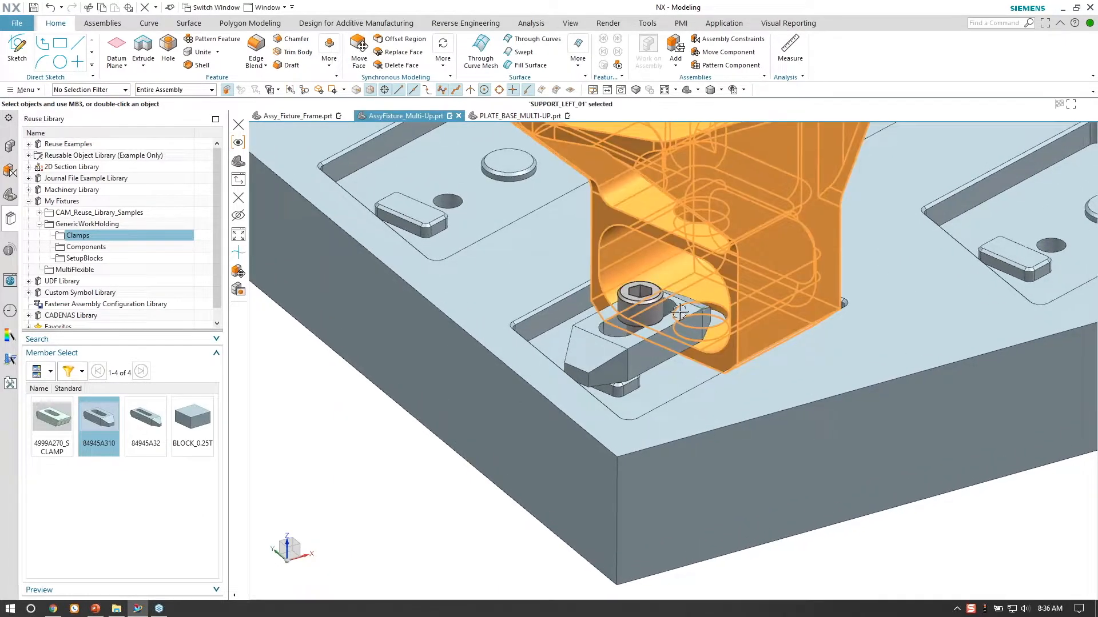
key(Escape)
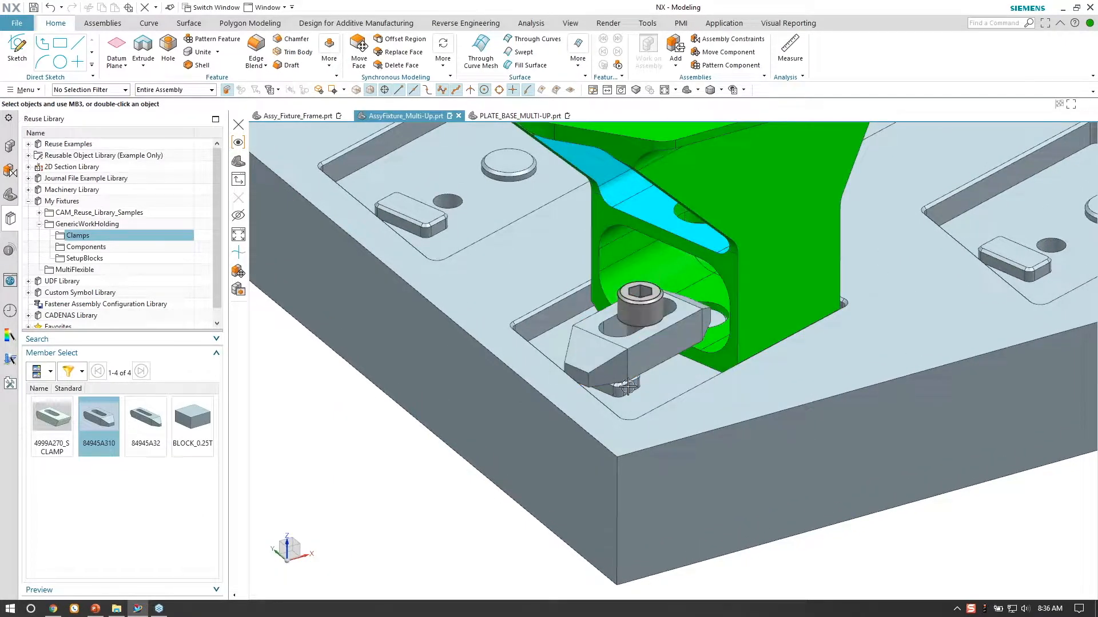
scroll(688, 400, down, 1)
scroll(655, 406, down, 5)
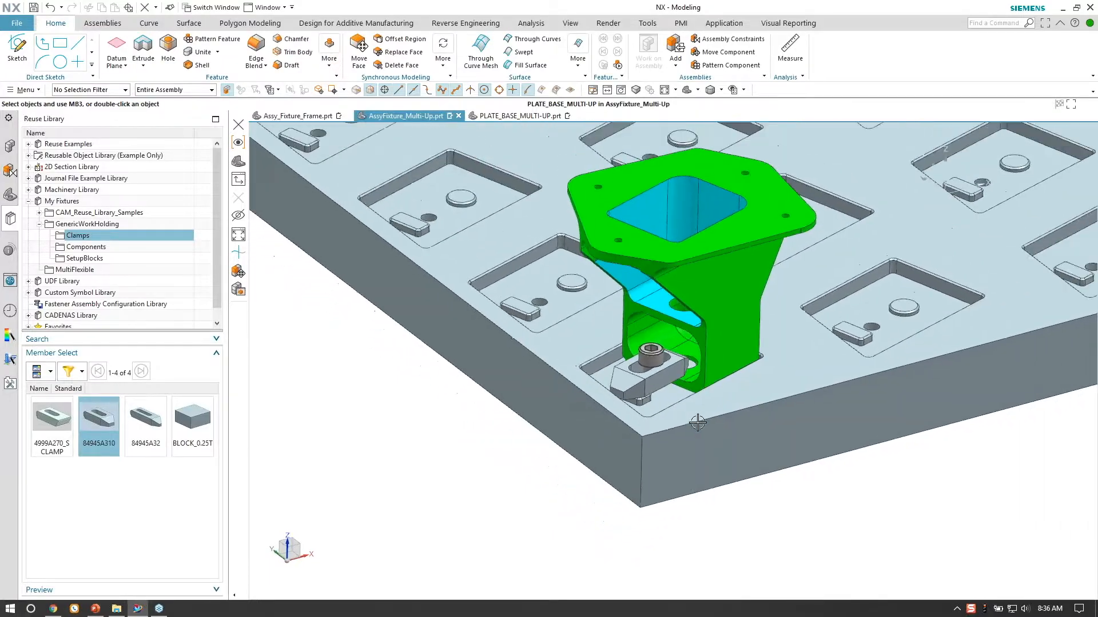
middle_drag(652, 324, 501, 412)
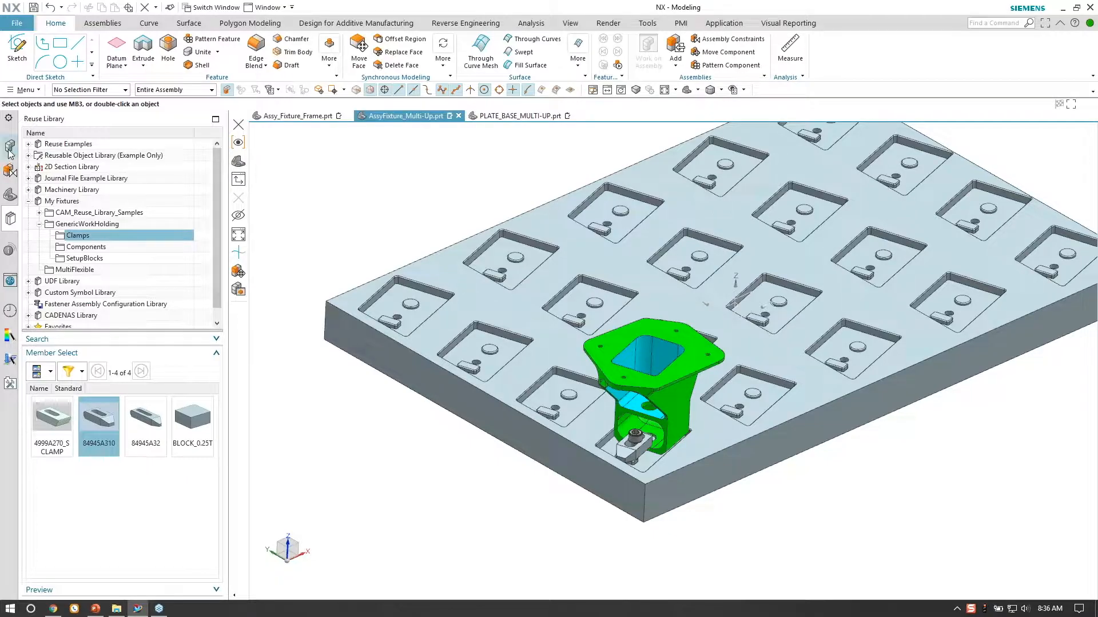
Start a component pattern in the assembly with a Linear layout.
click(10, 169)
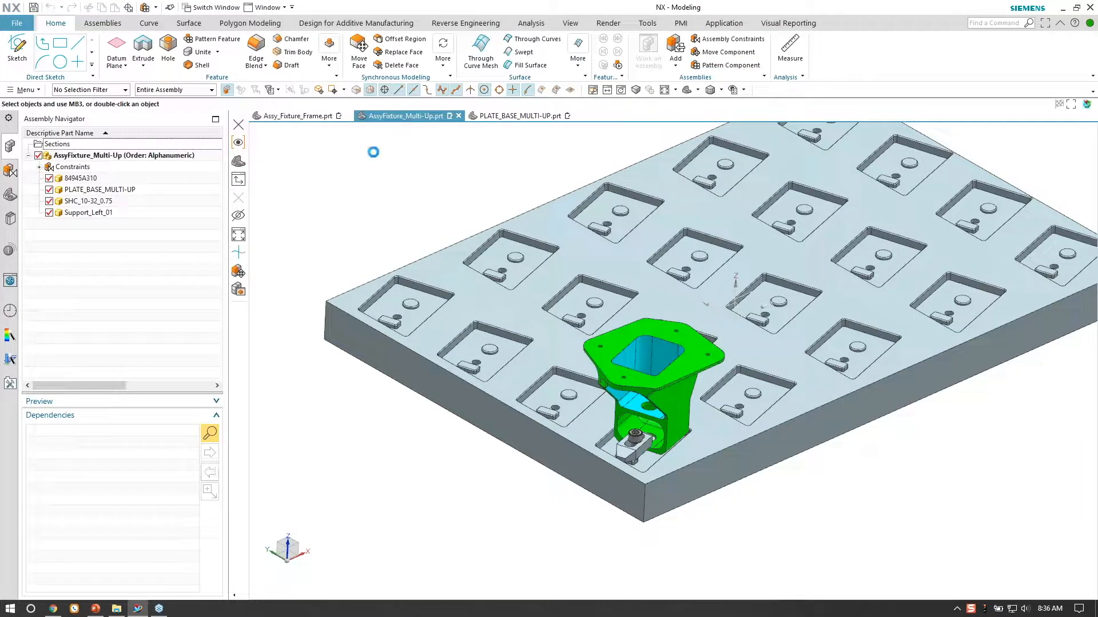
click(291, 193)
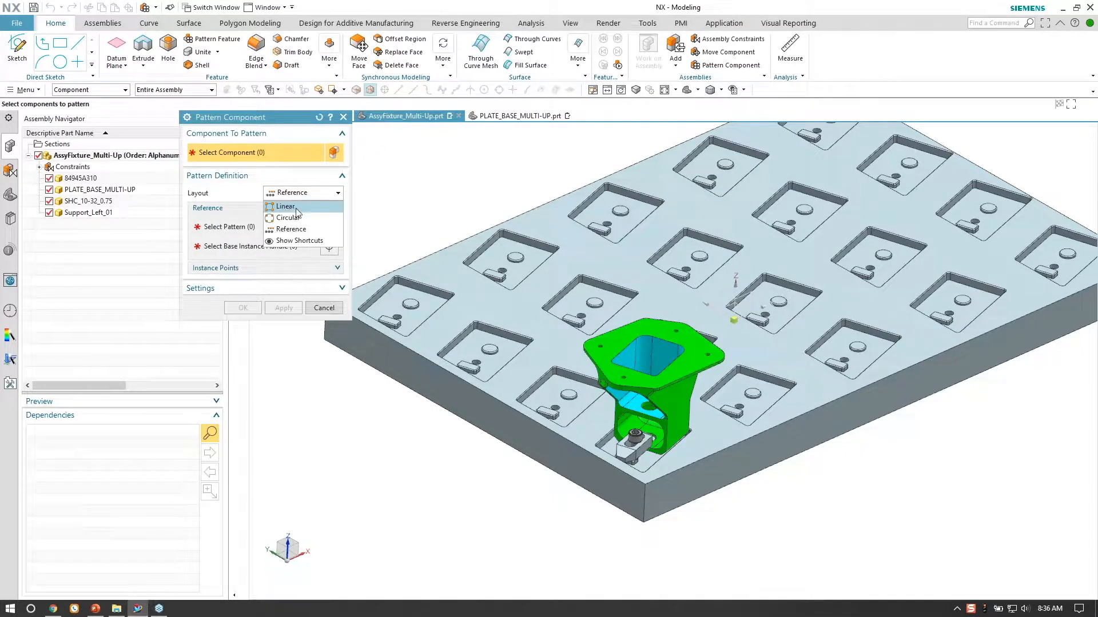
click(286, 207)
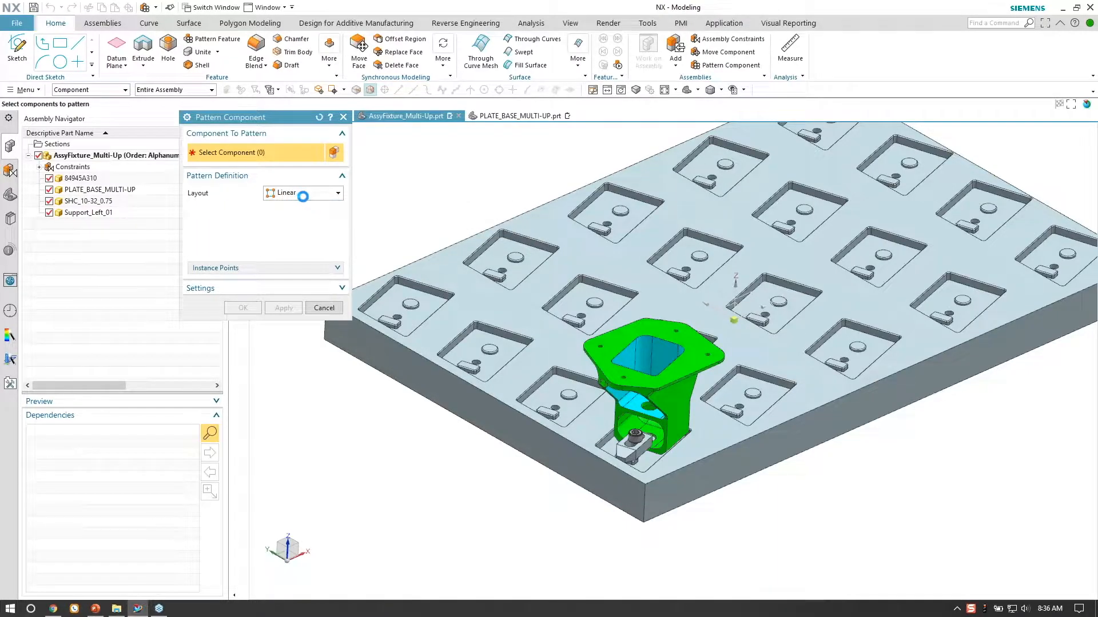
Try the Circular layout for the component pattern and its rotation axis vector option.
click(301, 193)
click(292, 217)
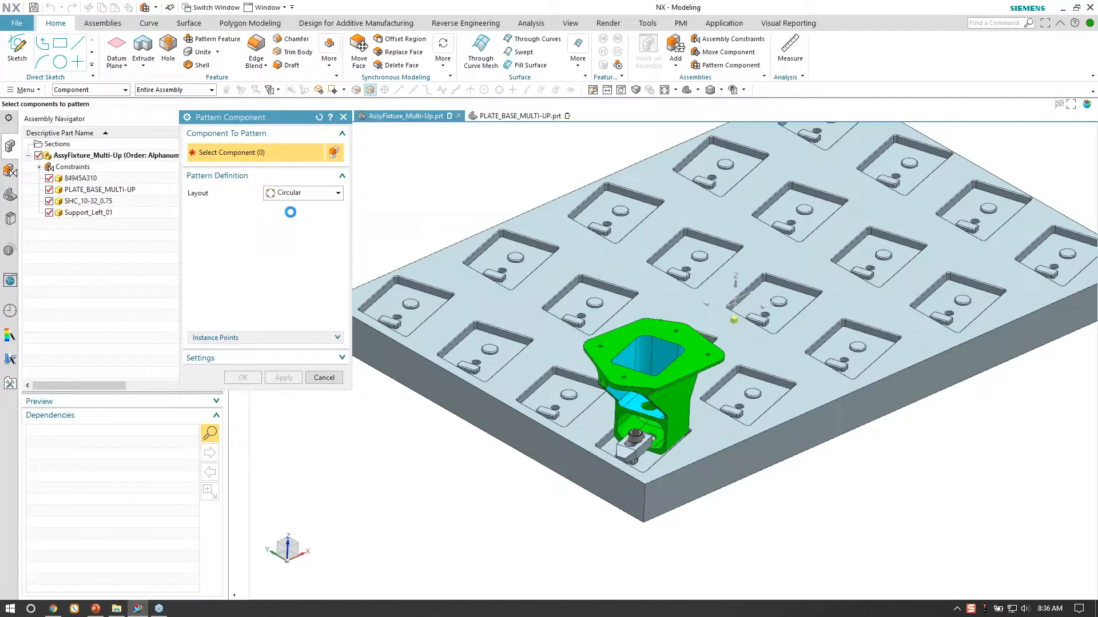
scroll(551, 404, up, 1)
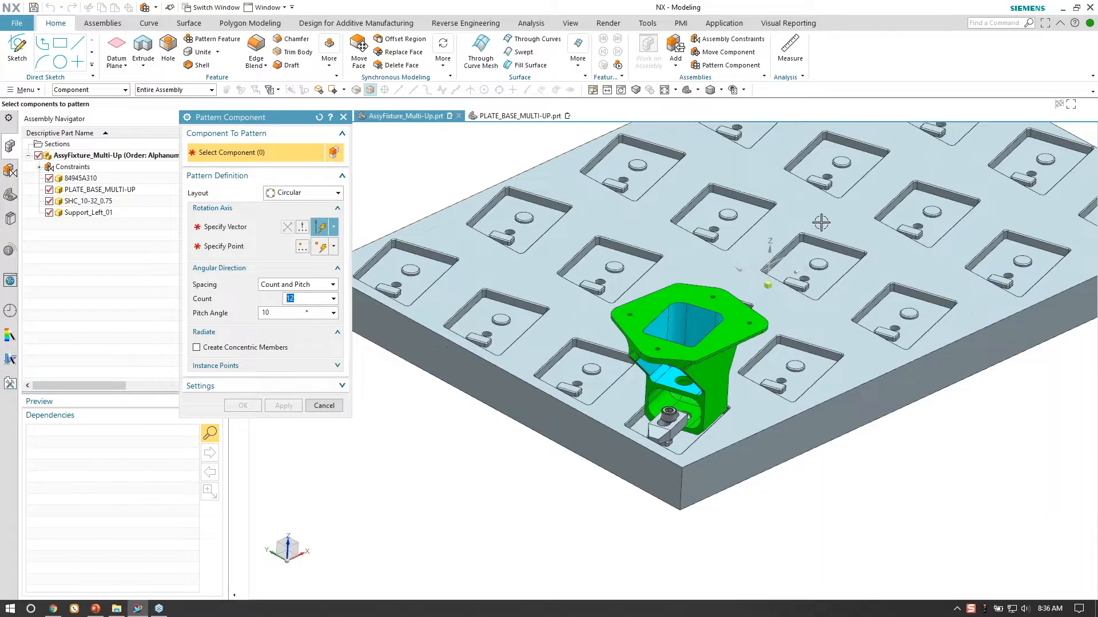
click(320, 226)
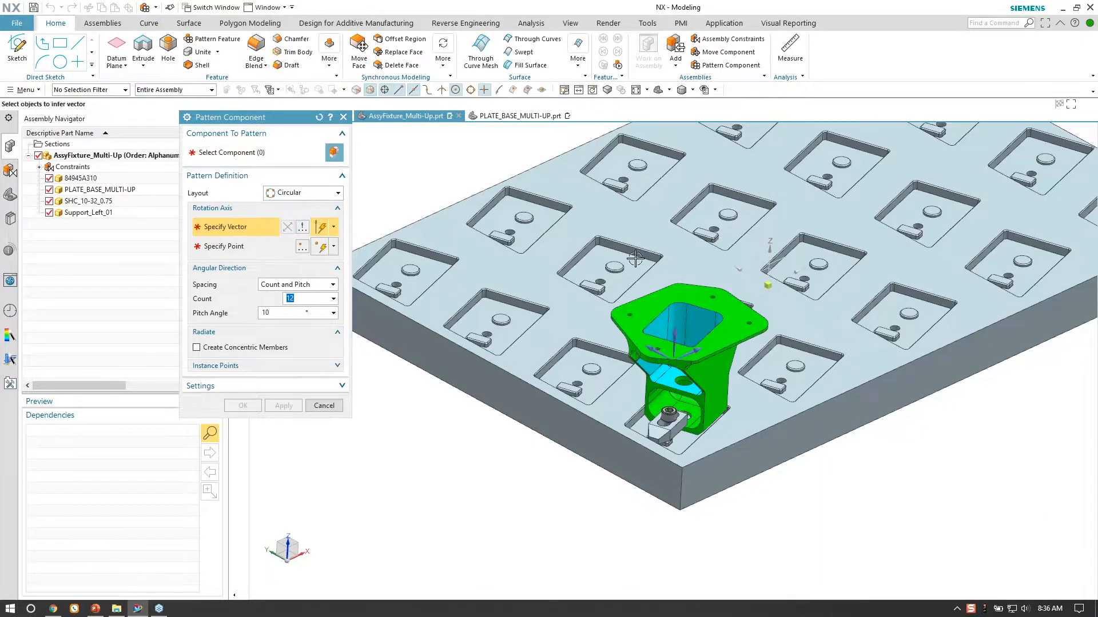
scroll(748, 272, up, 1)
Return the pattern layout to Linear and choose Support_Left_01 as the component to pattern.
click(303, 193)
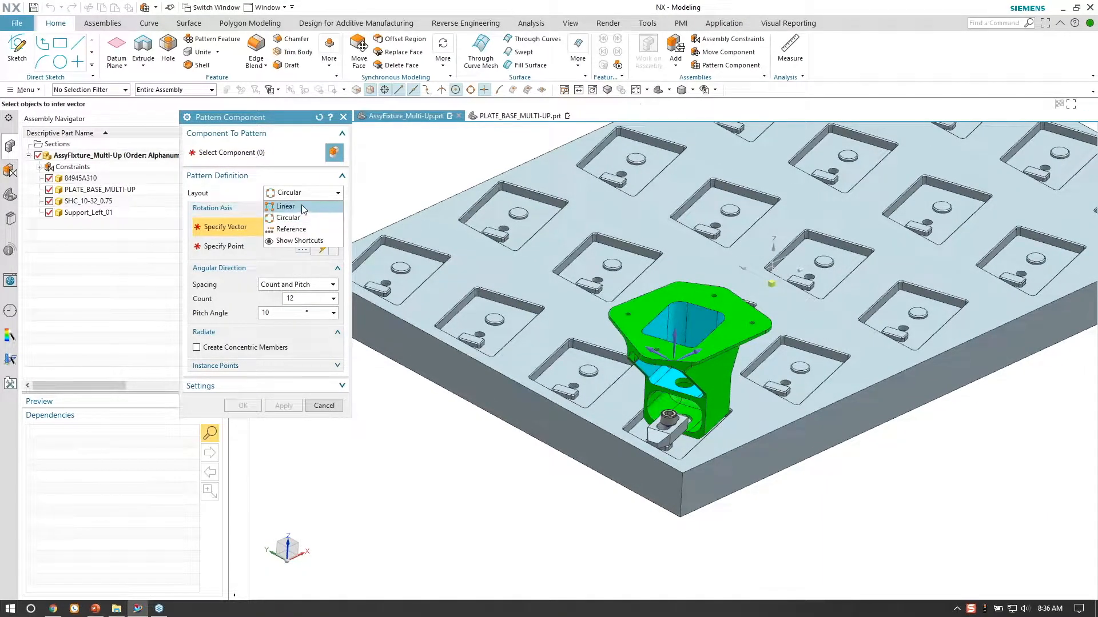
click(289, 205)
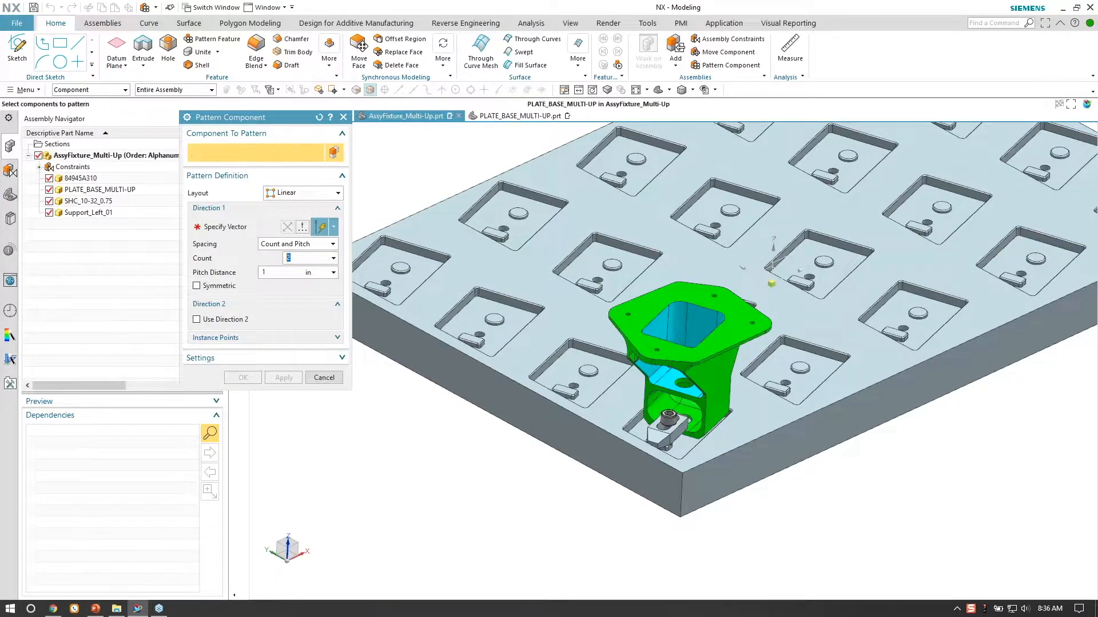
click(736, 278)
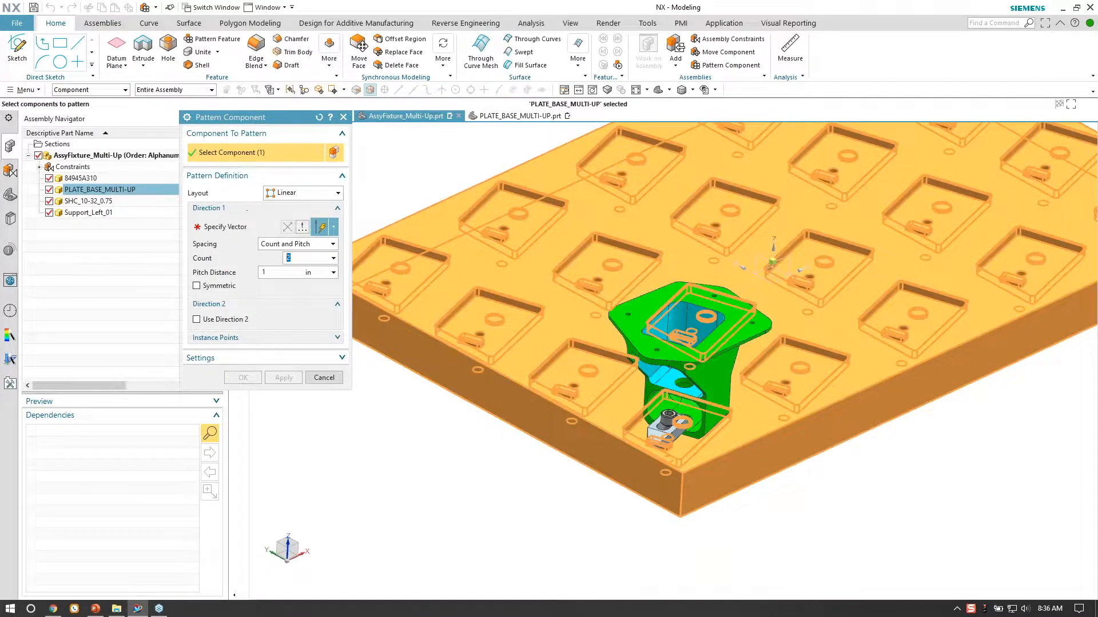
key(Escape)
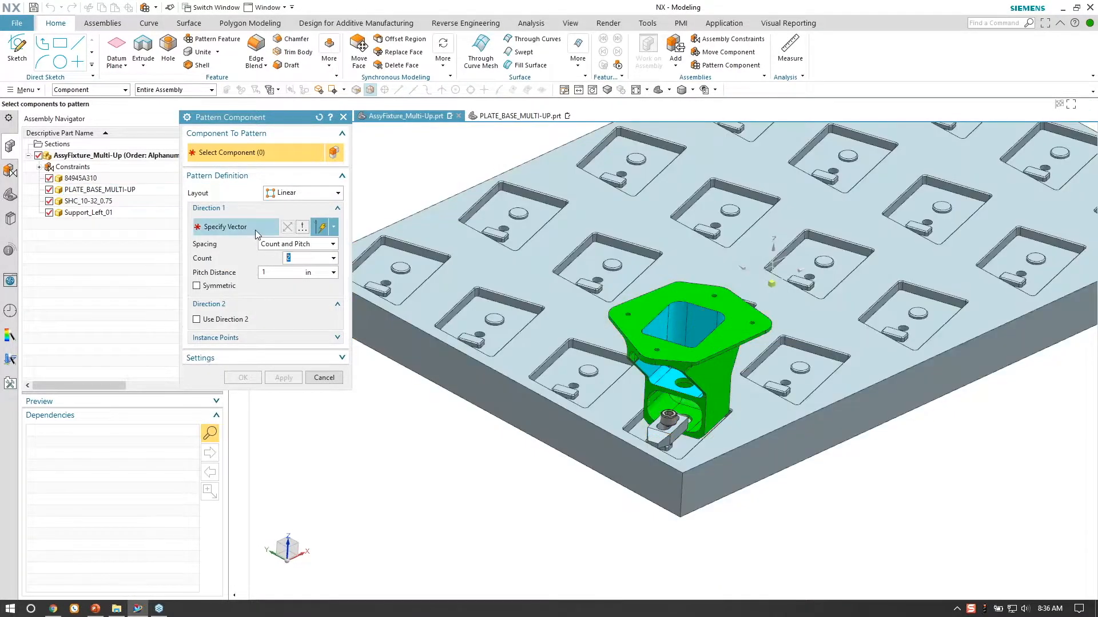
click(659, 359)
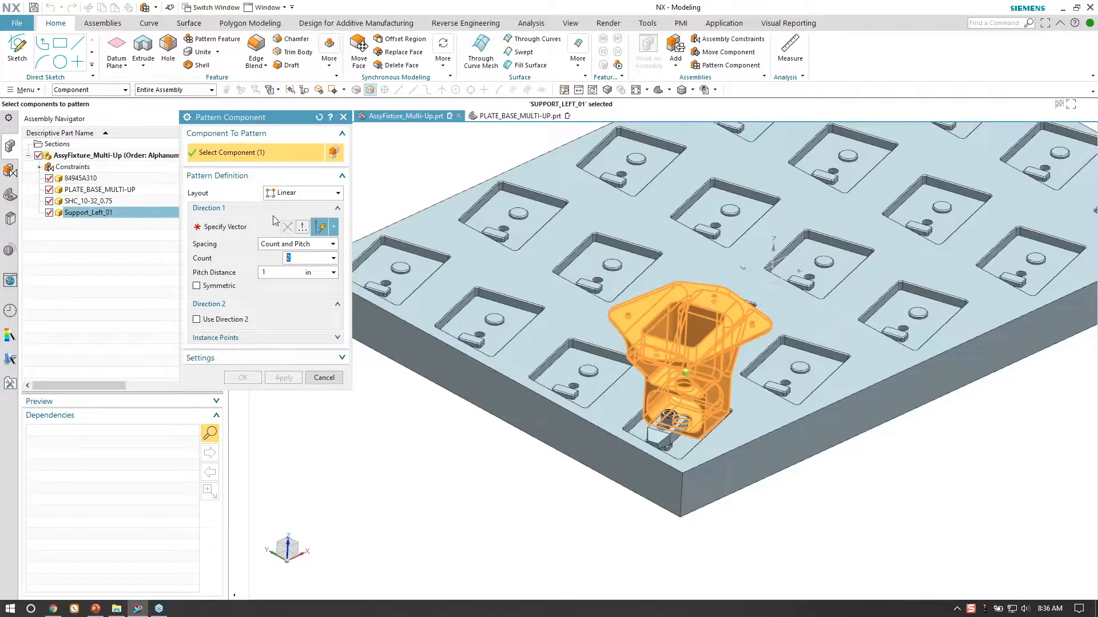
Direct the support's linear pattern along the datum Y axis and set the pitch distance to 10 in.
click(749, 270)
middle_drag(524, 324, 377, 273)
click(271, 273)
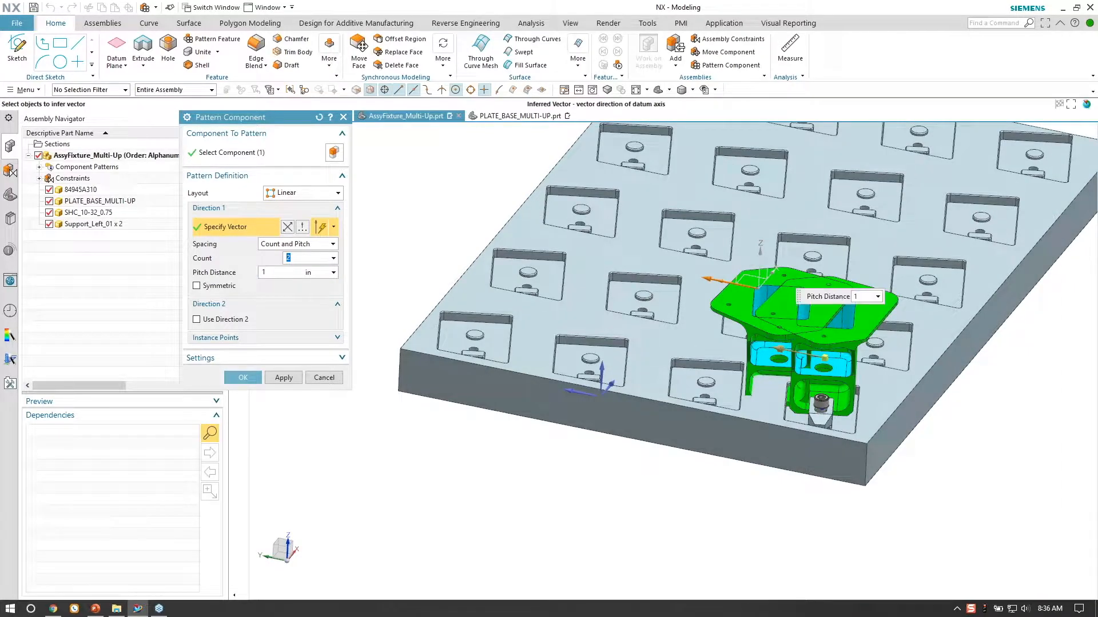
text(0)
scroll(563, 348, down, 2)
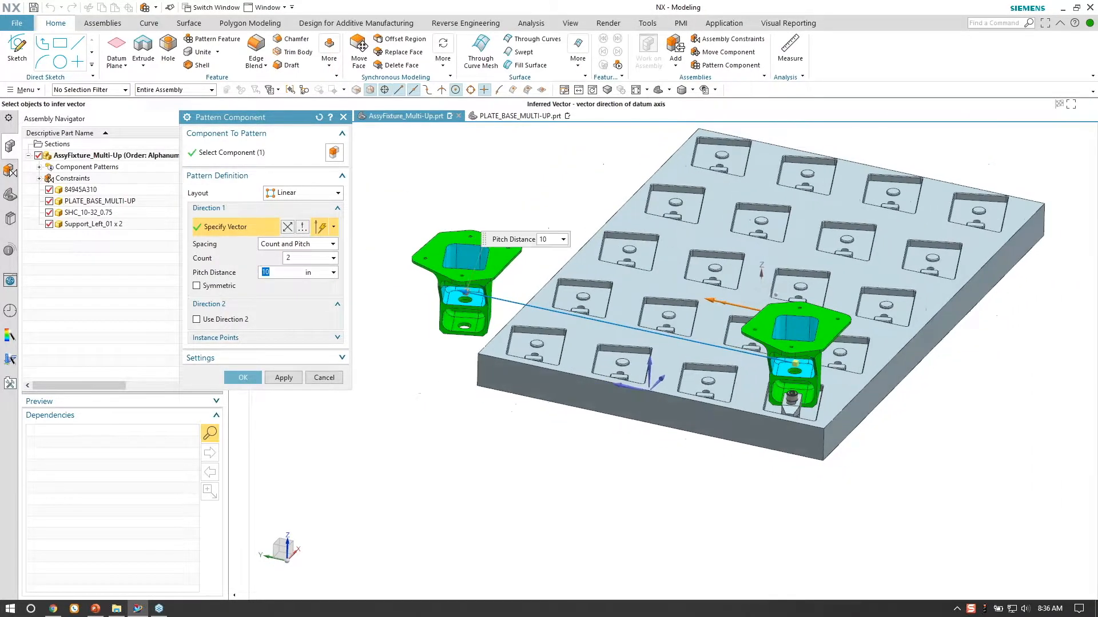
Set the instance count along the first pattern direction to 5 and check the support's preview against the plate.
middle_drag(563, 348, 583, 352)
drag(295, 258, 261, 254)
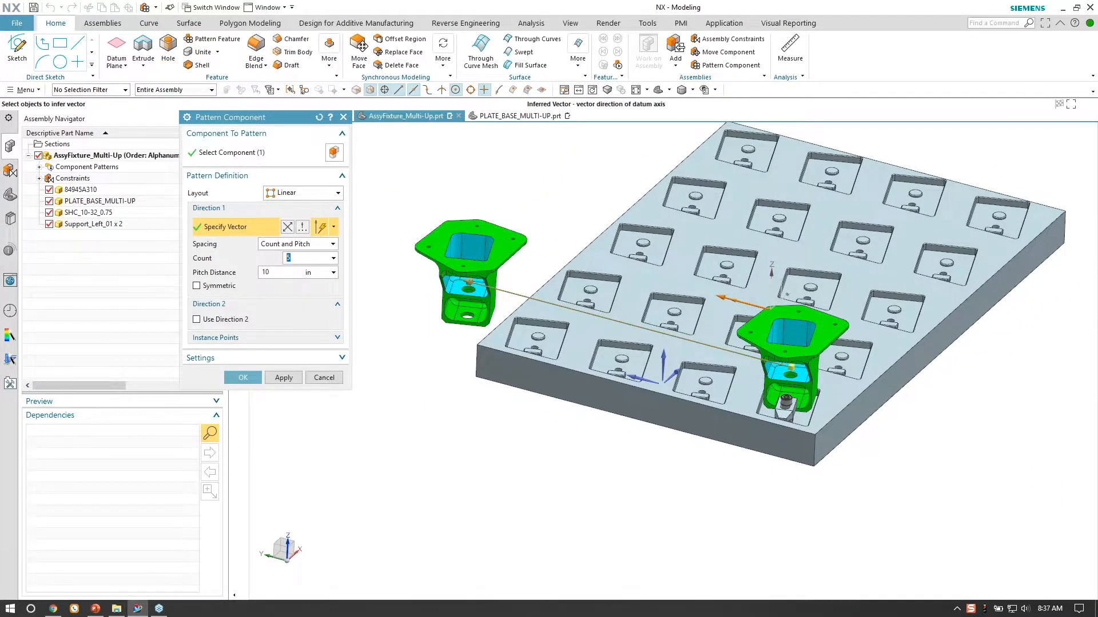
scroll(642, 311, down, 3)
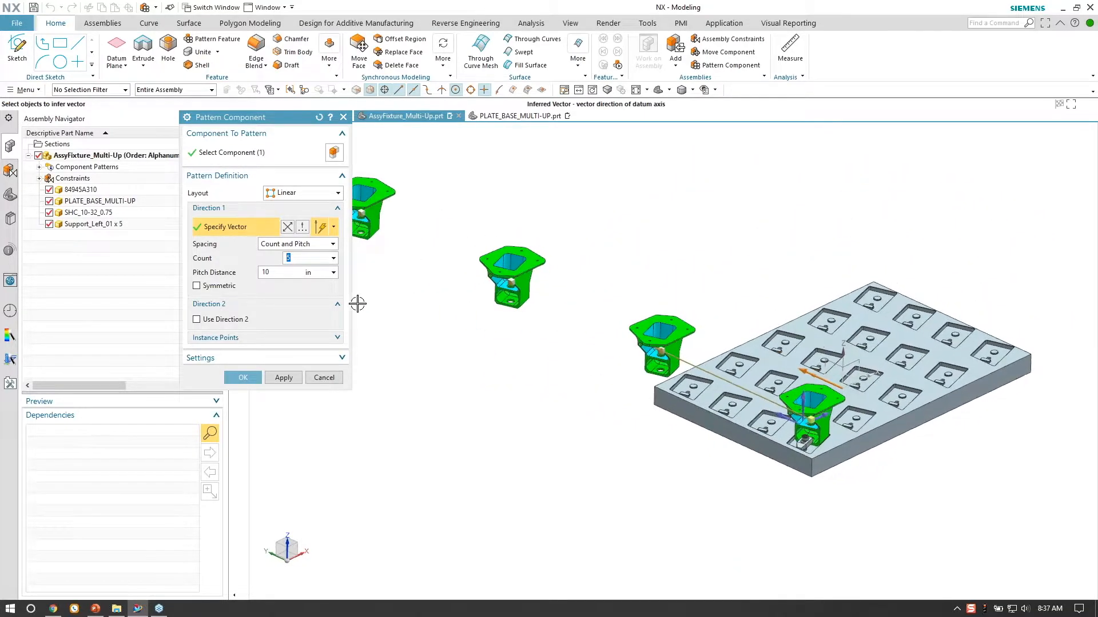
scroll(721, 438, up, 5)
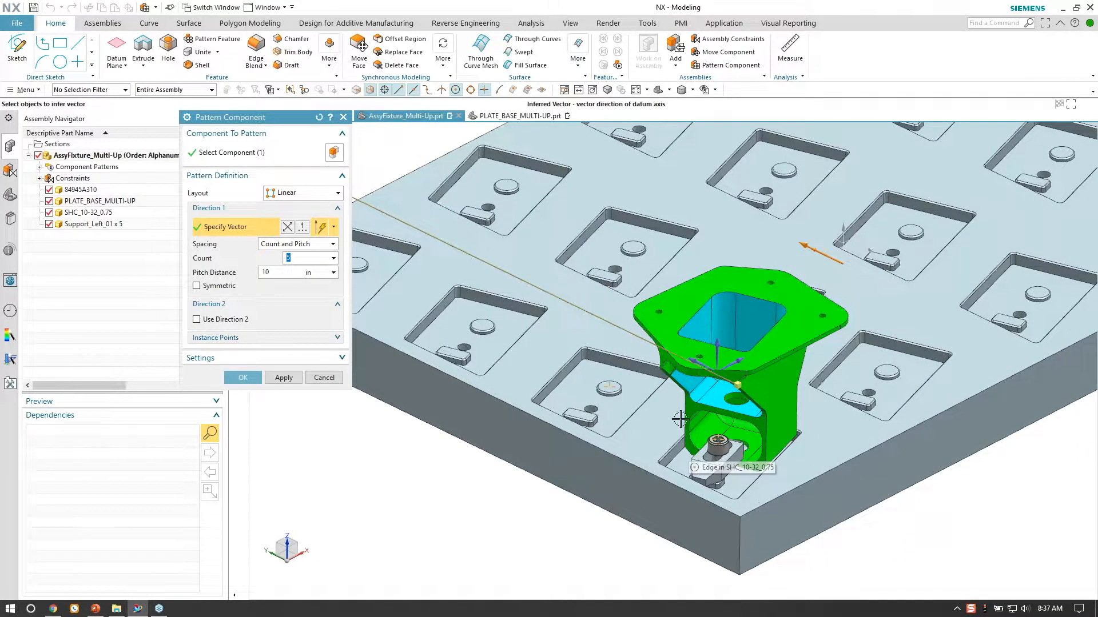
scroll(524, 312, down, 2)
scroll(524, 312, down, 3)
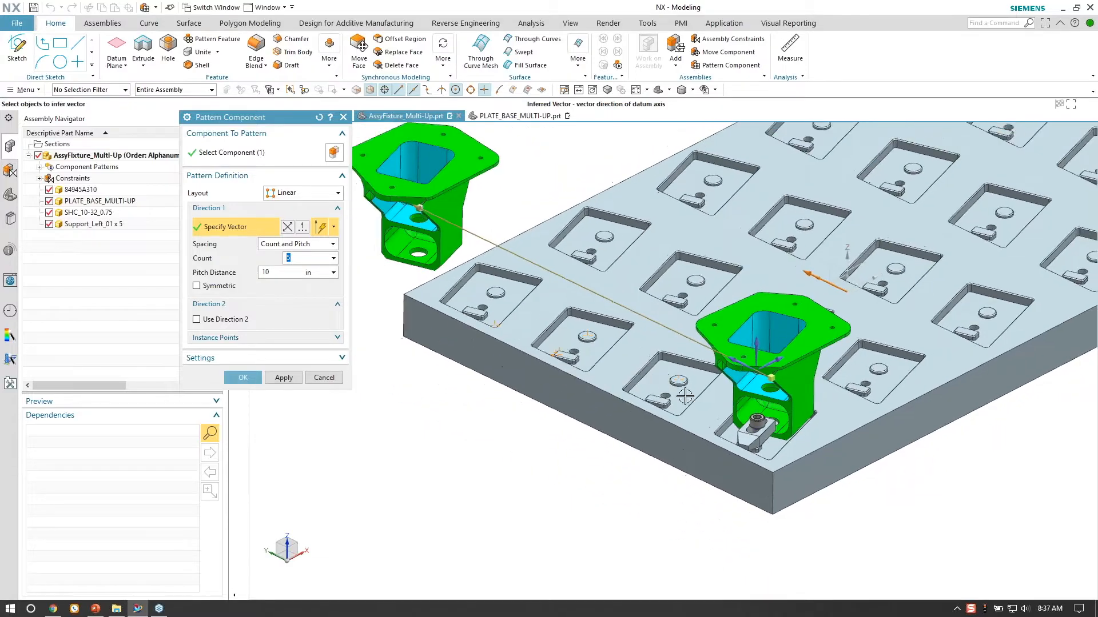
Try a second linear pattern direction along the datum X axis, then cancel the component pattern.
click(202, 321)
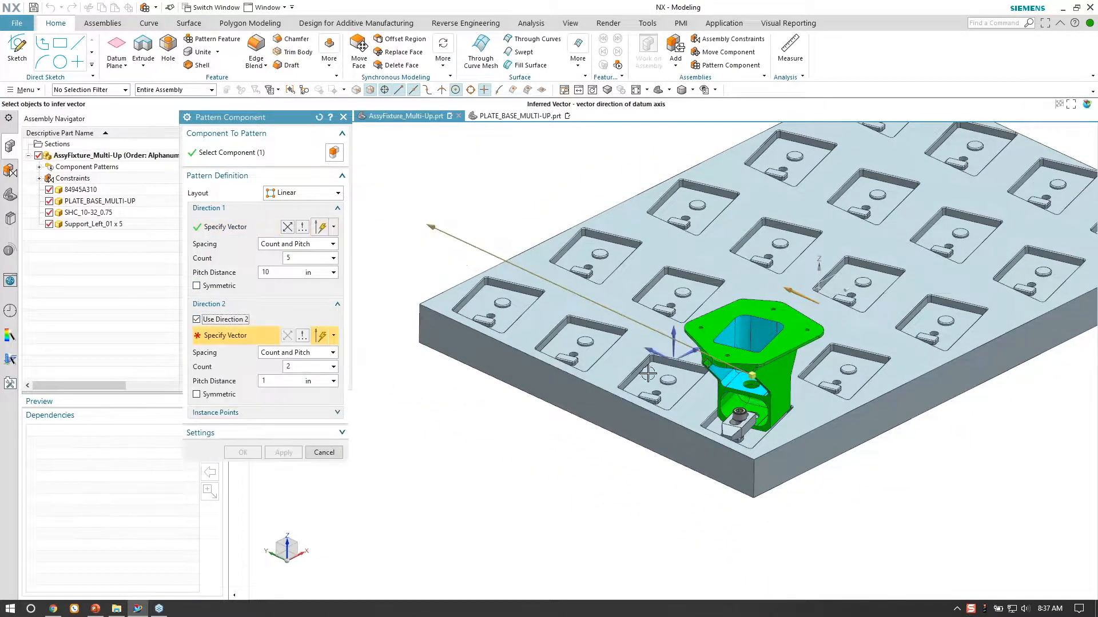
scroll(862, 284, up, 2)
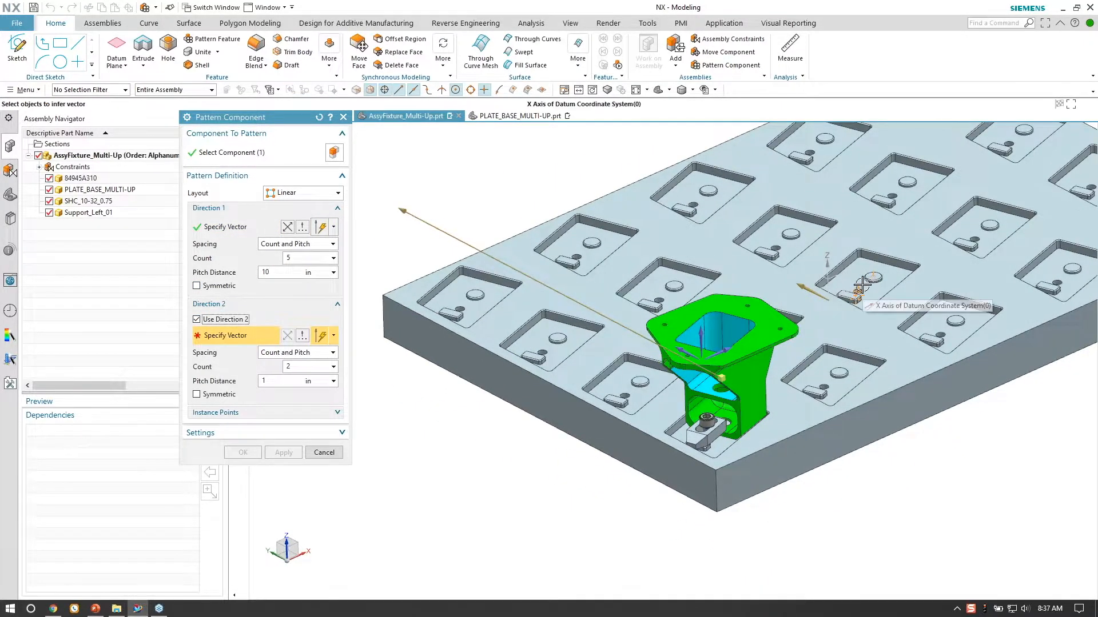
scroll(862, 284, up, 5)
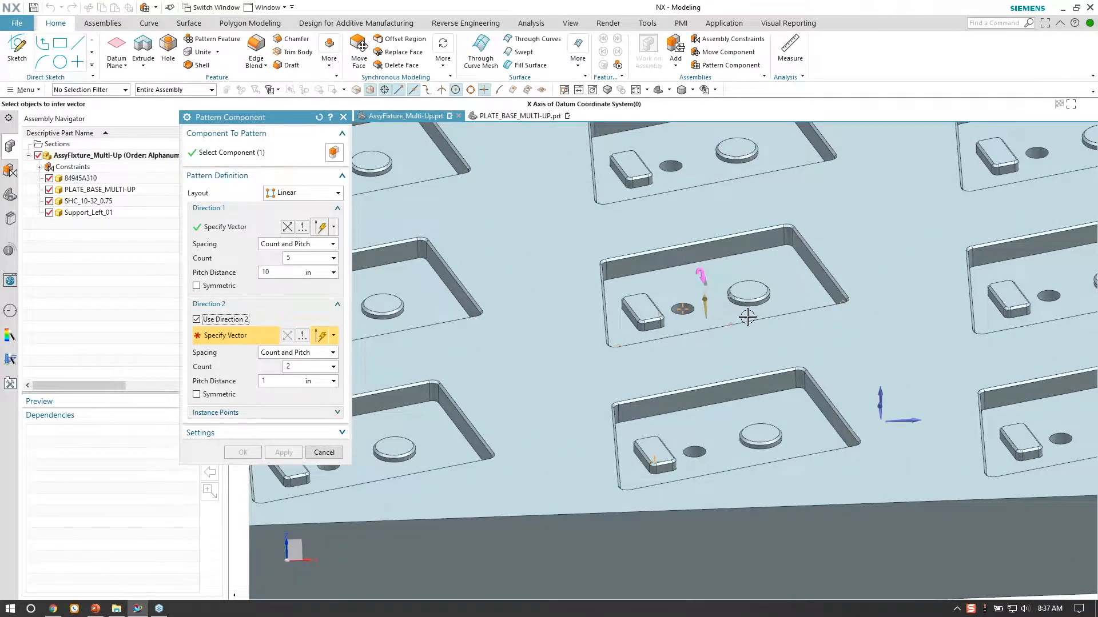
click(747, 316)
scroll(602, 307, down, 5)
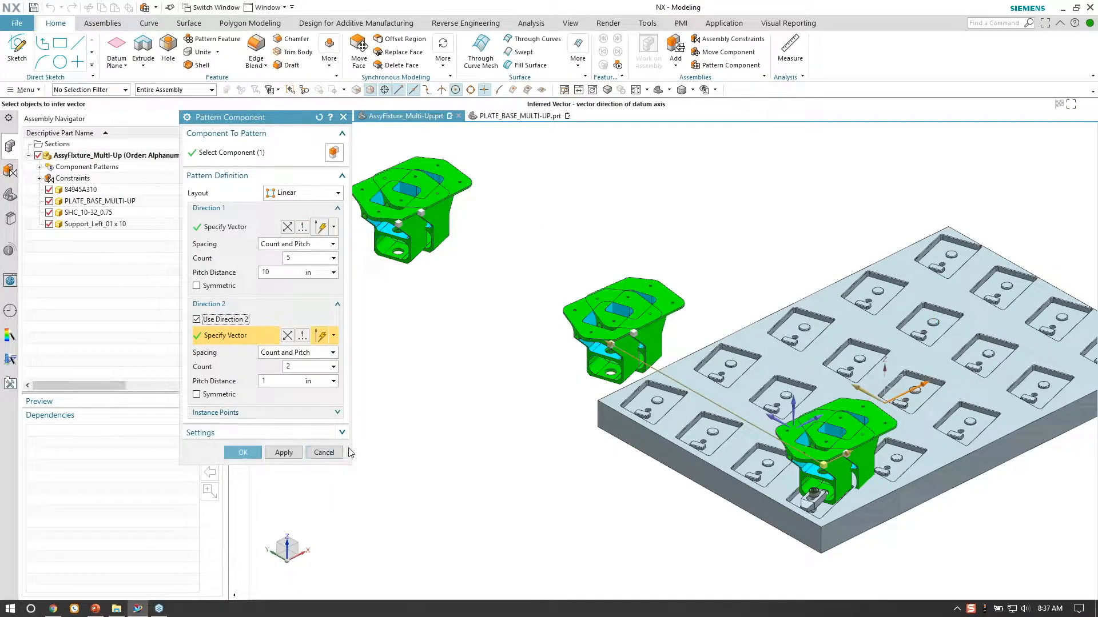
click(324, 452)
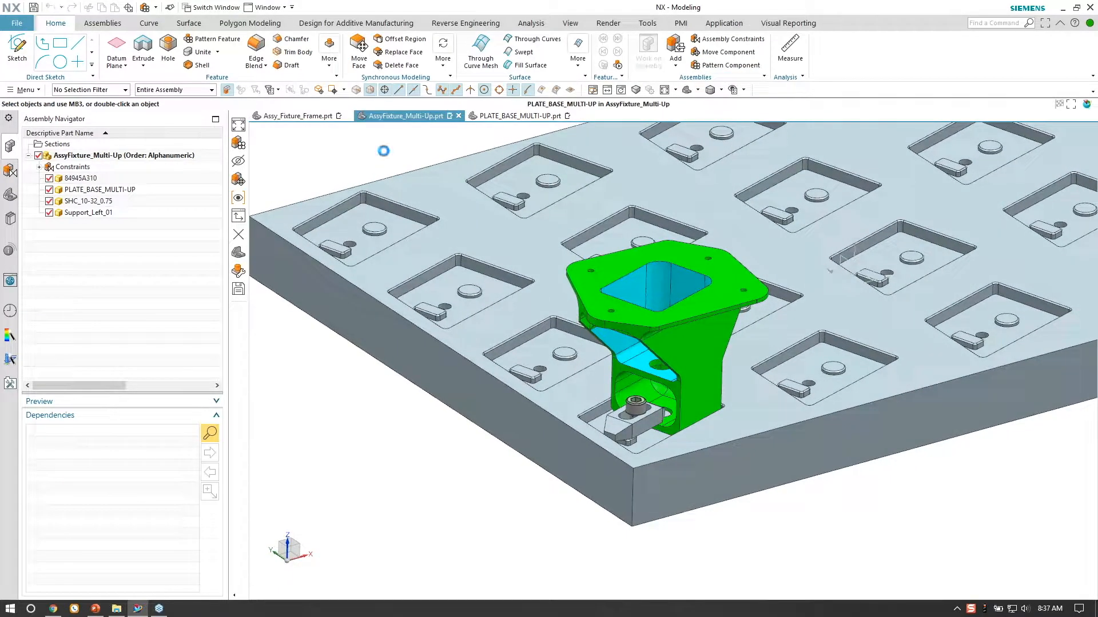
Start a Reference-layout component pattern of the support and reference the plate's existing pocket pattern.
click(303, 193)
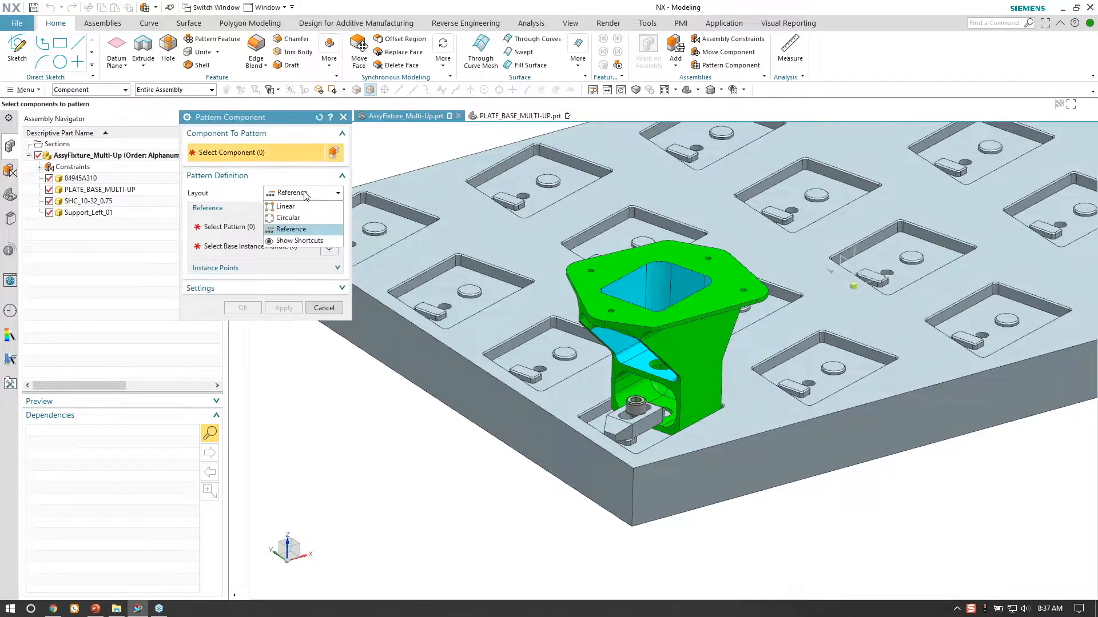
click(293, 229)
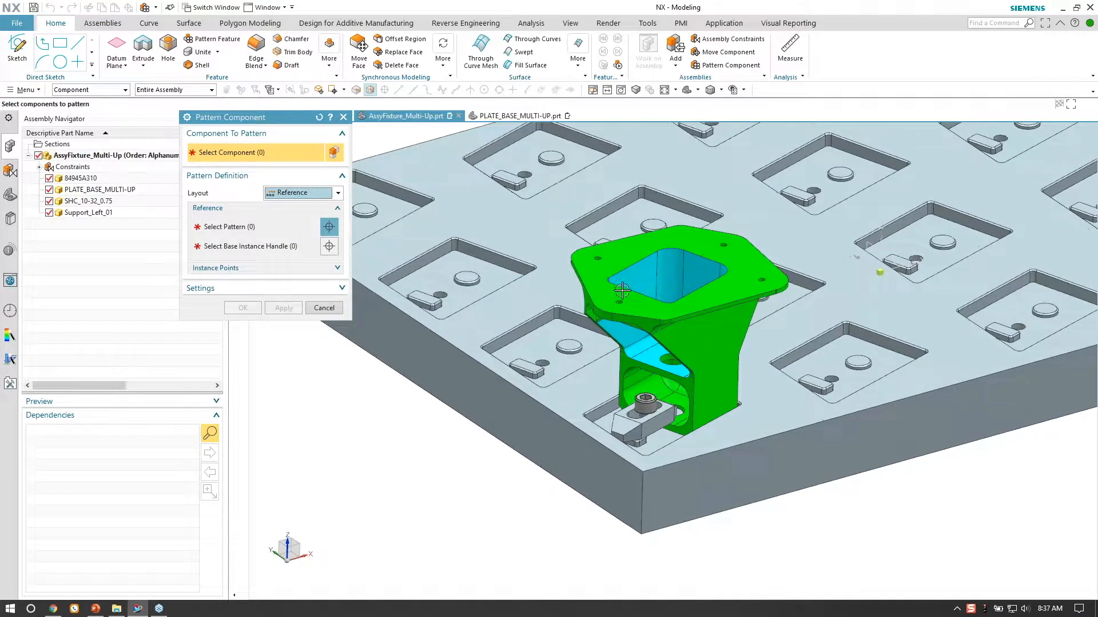
click(622, 291)
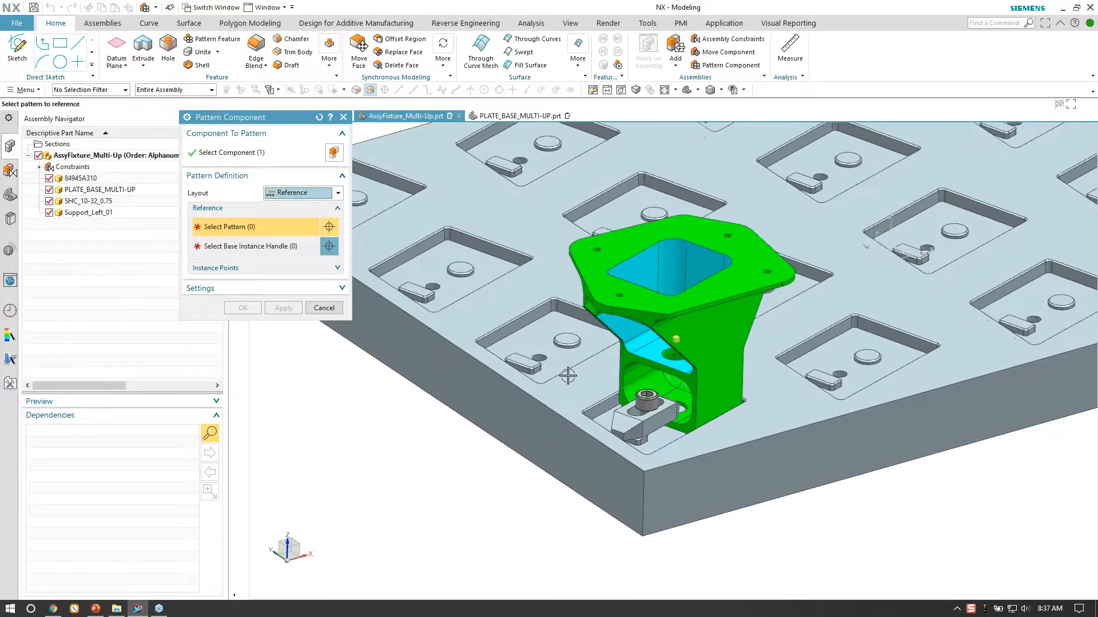
click(570, 374)
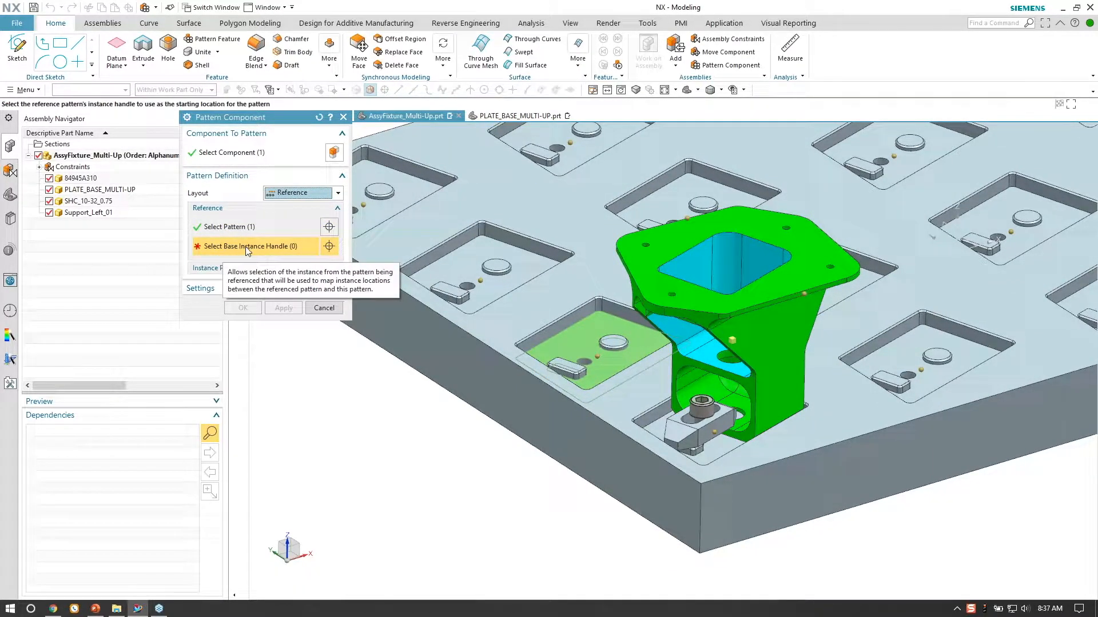
Choose the instance handle in the support's corner pocket as the pattern's base instance.
scroll(596, 373, up, 5)
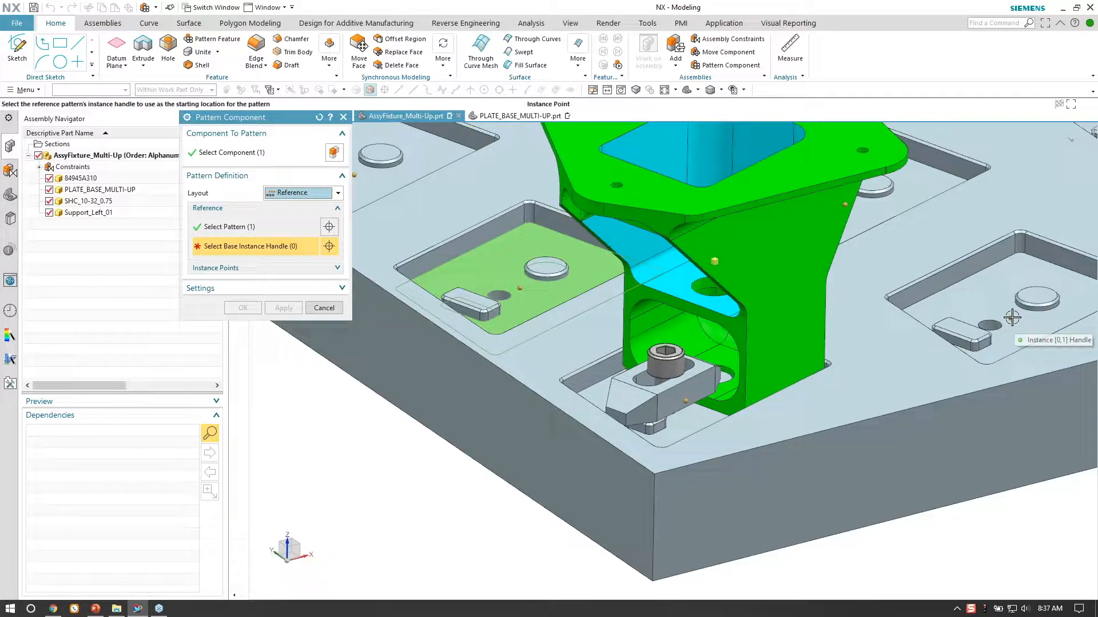
middle_drag(1012, 318, 862, 228)
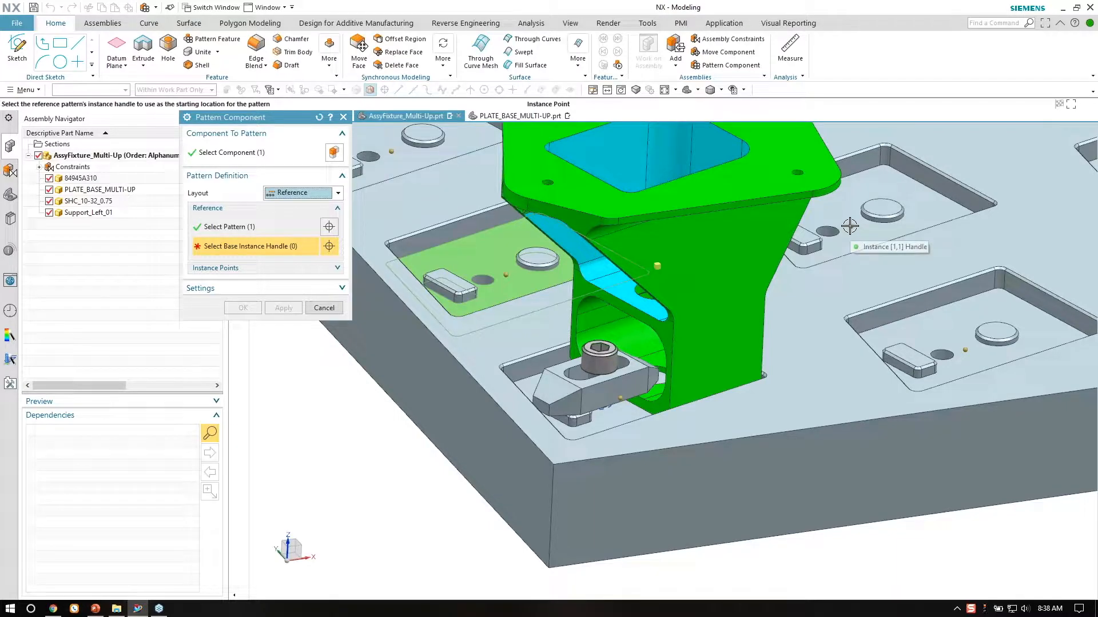
scroll(745, 302, down, 6)
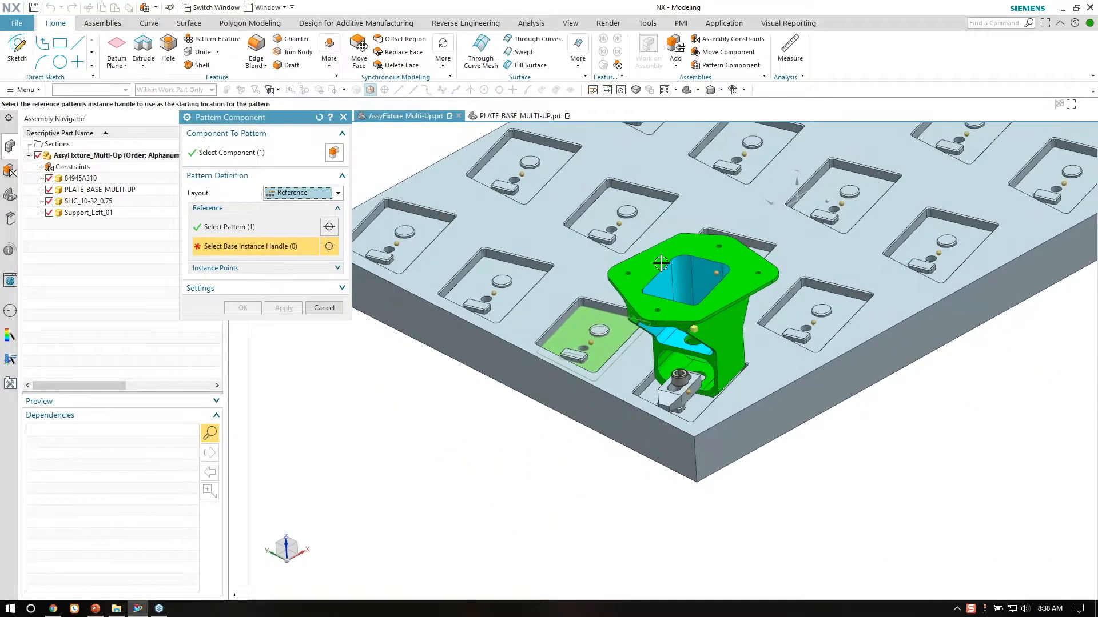
scroll(745, 303, up, 3)
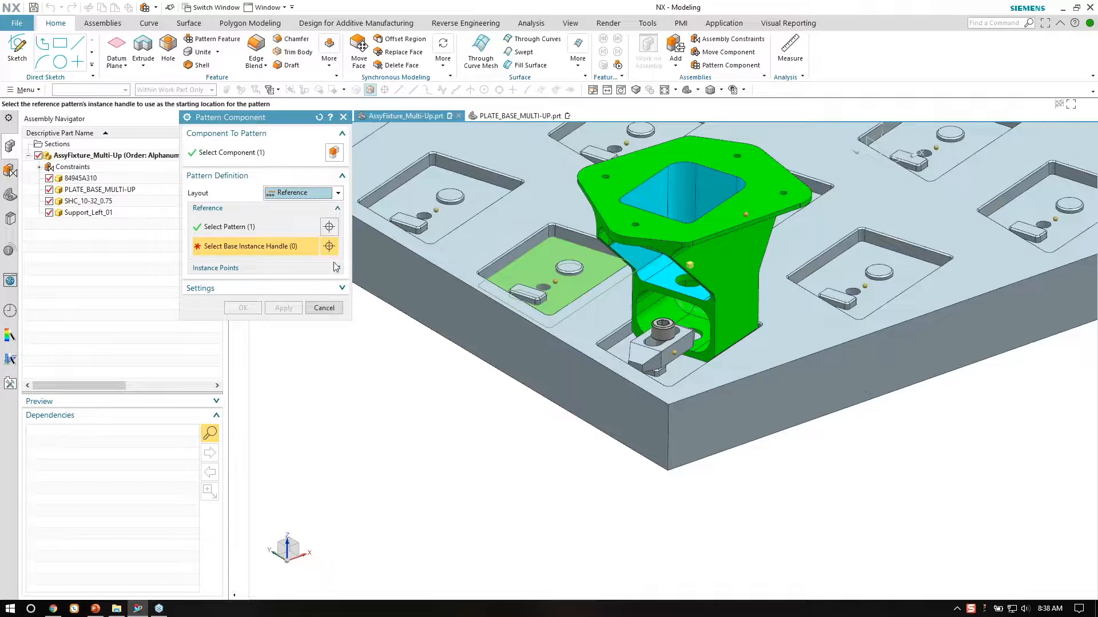
click(675, 352)
scroll(828, 461, down, 4)
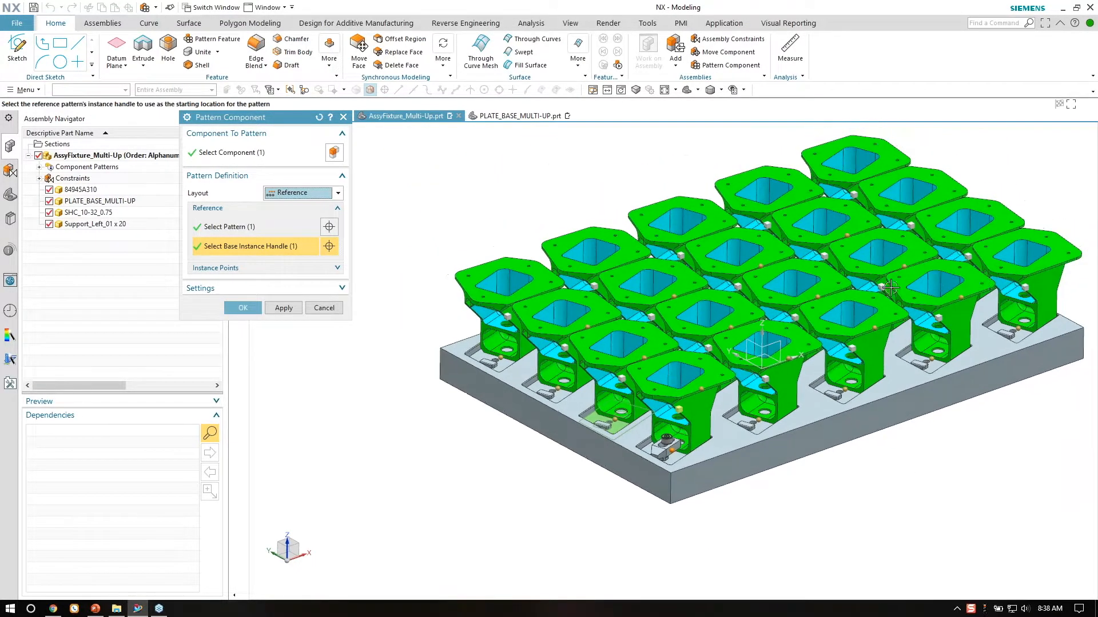
Add clamp 84945A310 and screw SHC_10-32_0.75 to the components to pattern and create the pattern.
scroll(936, 337, up, 3)
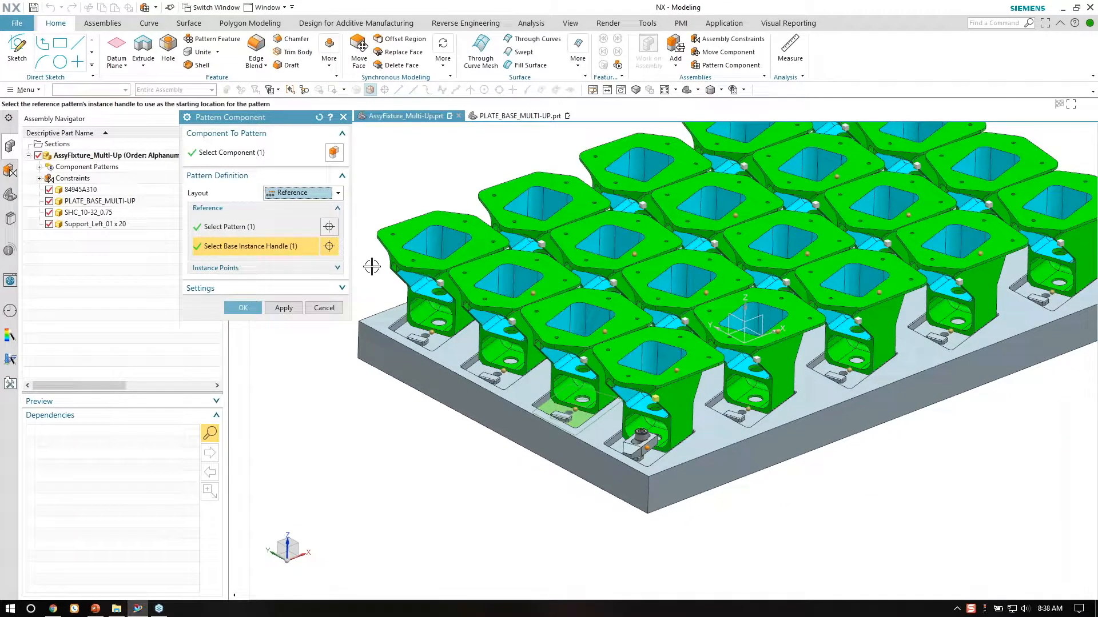
scroll(693, 400, up, 4)
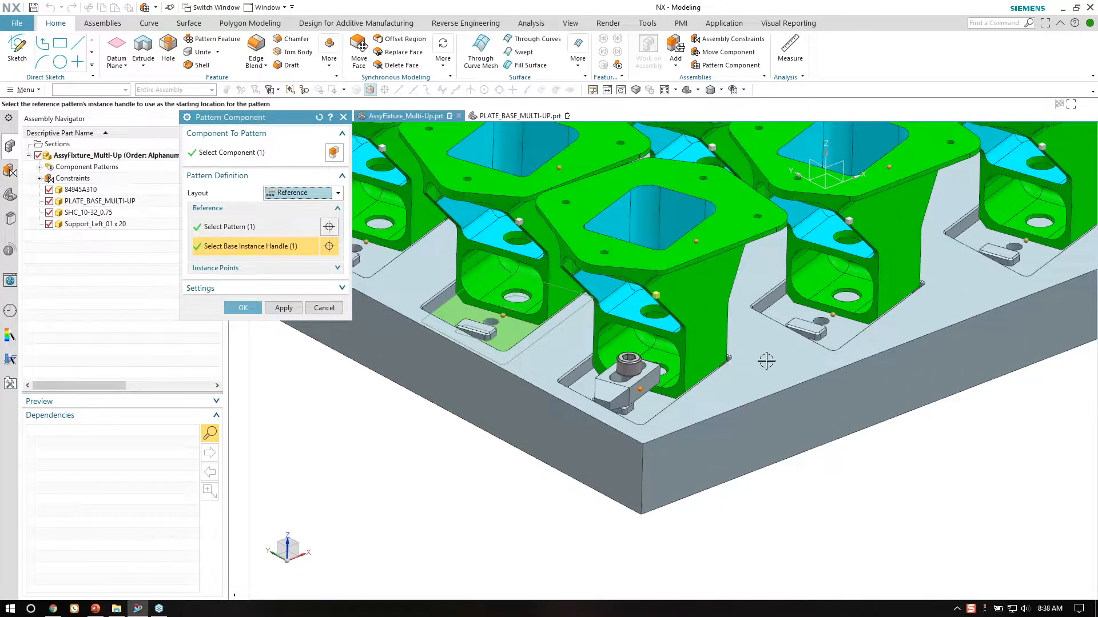
scroll(613, 363, up, 2)
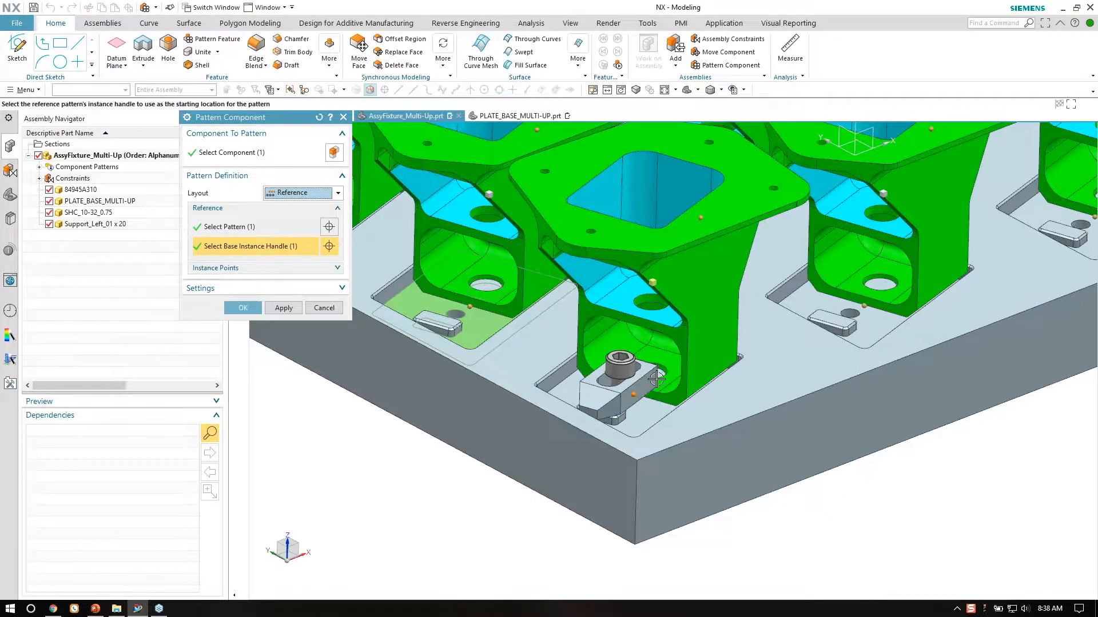
scroll(621, 364, up, 1)
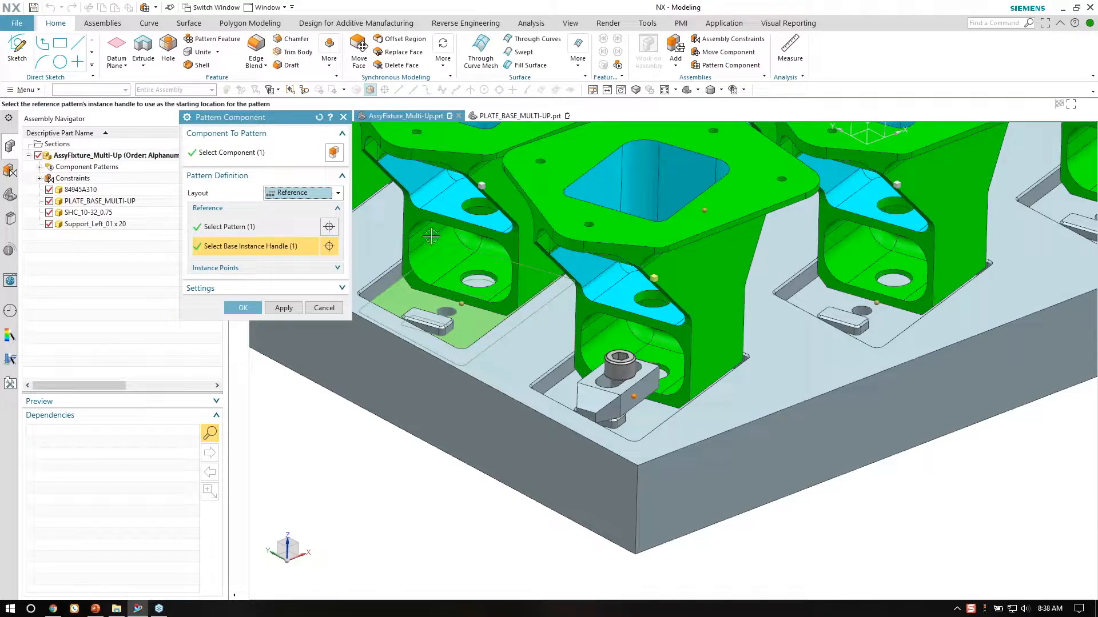
click(185, 158)
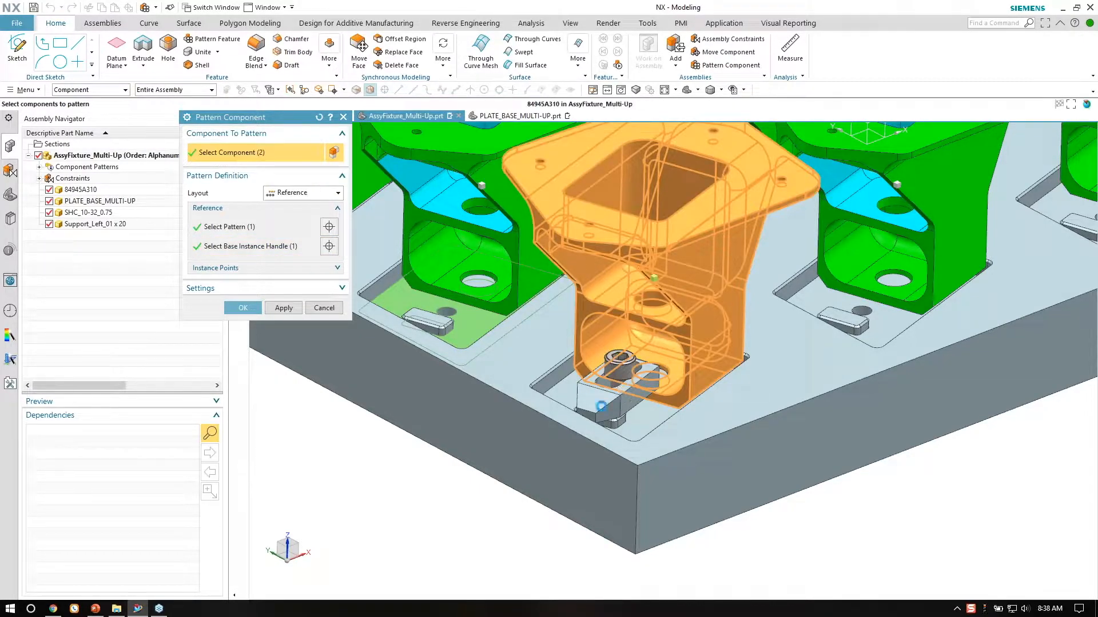
click(594, 411)
click(625, 369)
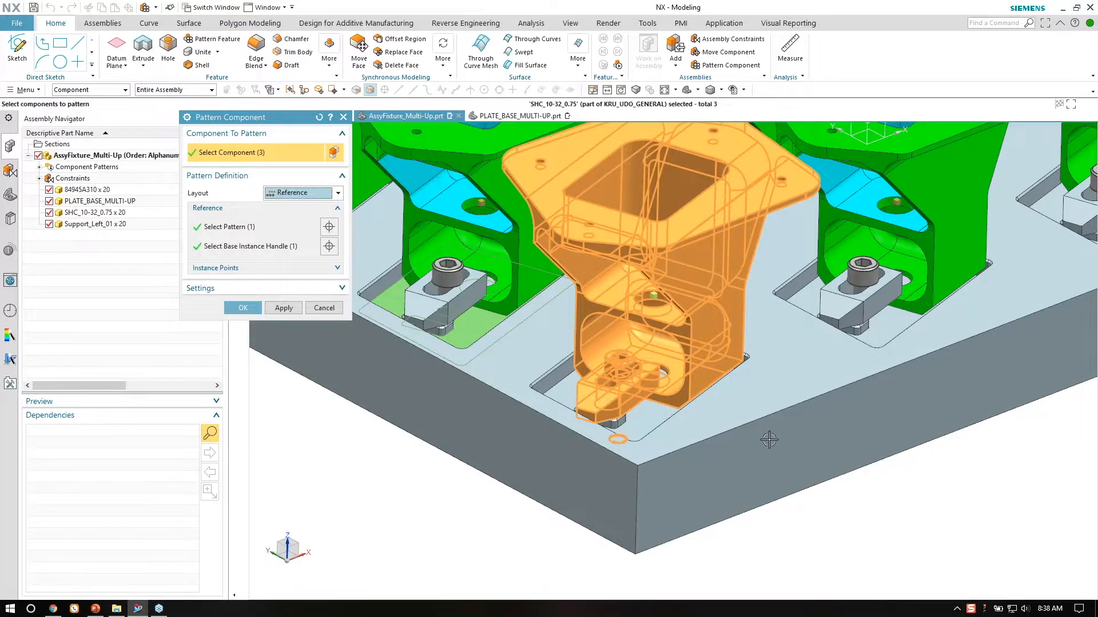
scroll(770, 441, down, 3)
scroll(771, 491, down, 4)
scroll(646, 428, up, 5)
click(242, 311)
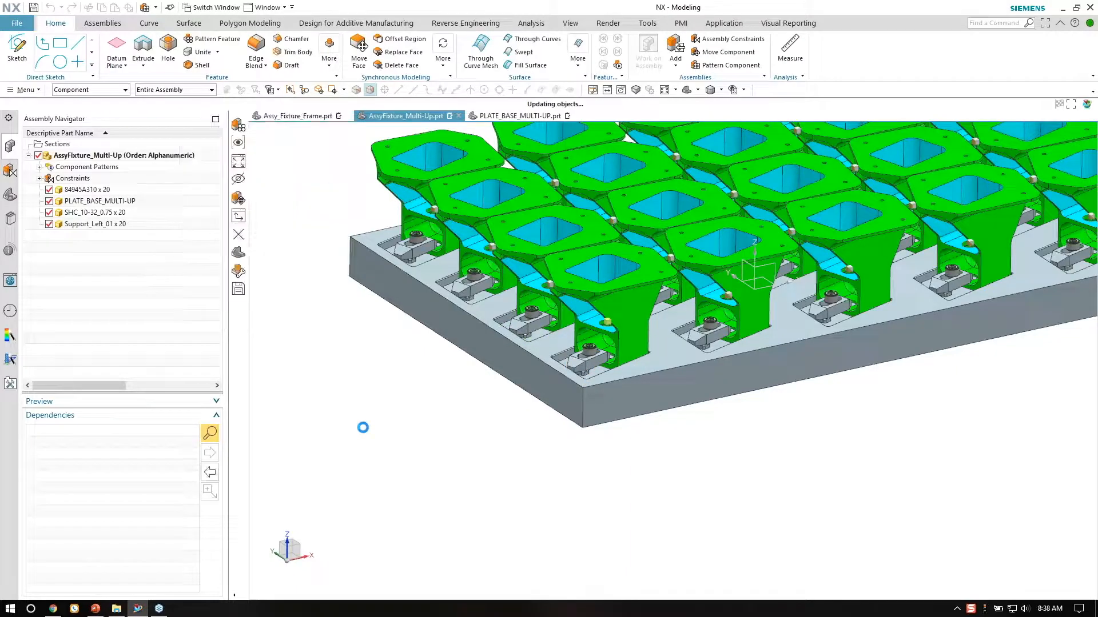
Examine how the corner clamp 84945A310 and its screw sit in the pocket against the support.
scroll(377, 450, up, 2)
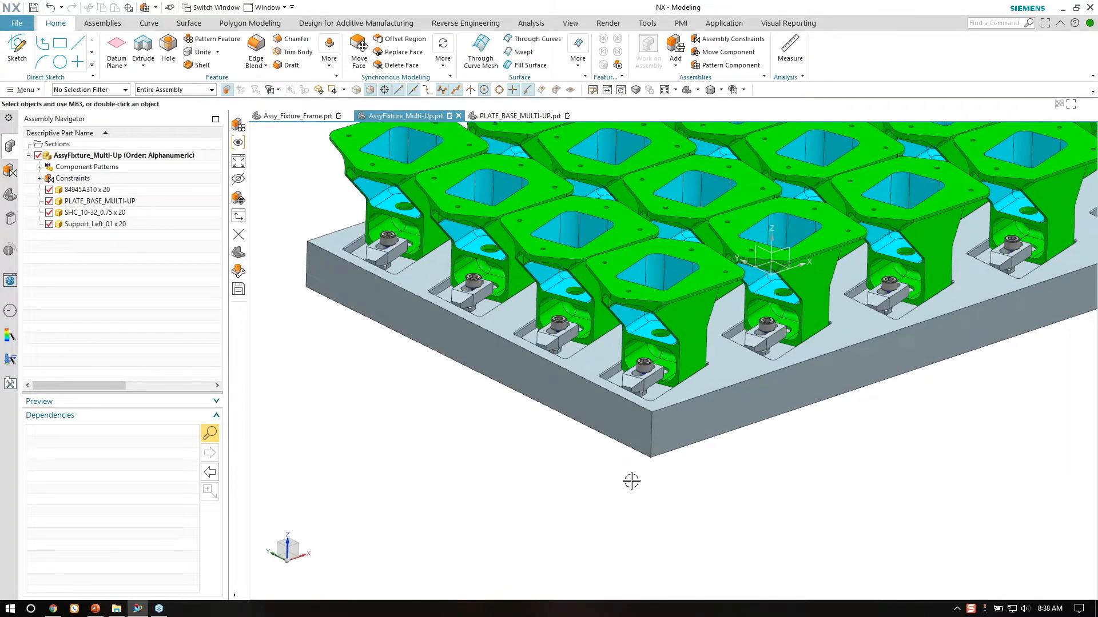
scroll(739, 483, up, 3)
middle_drag(565, 497, 554, 431)
scroll(554, 431, up, 2)
click(556, 357)
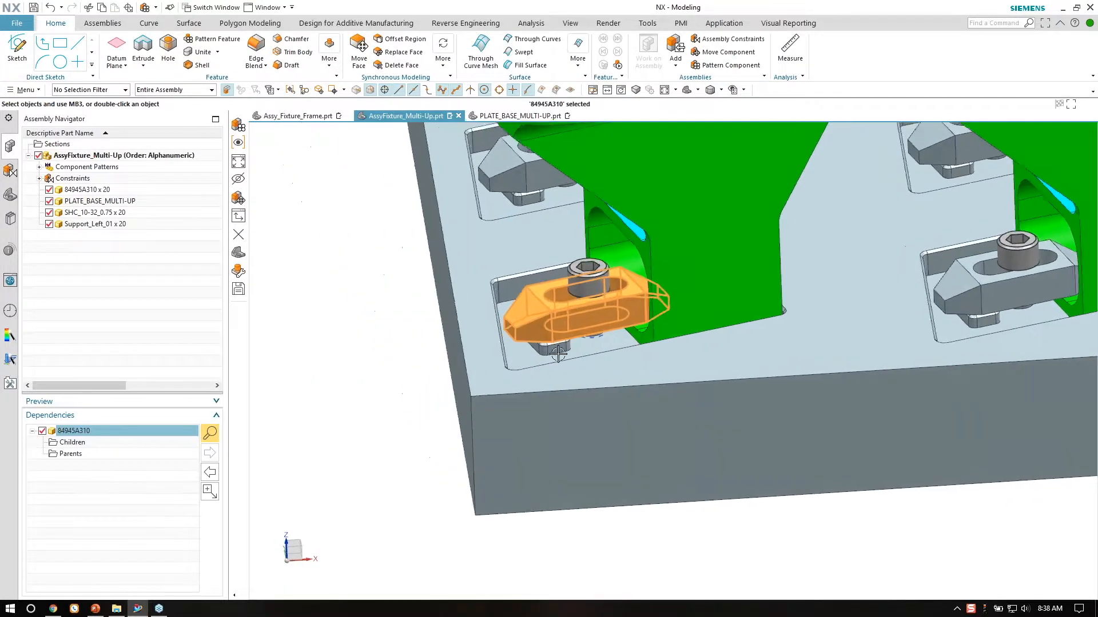
scroll(558, 355, up, 4)
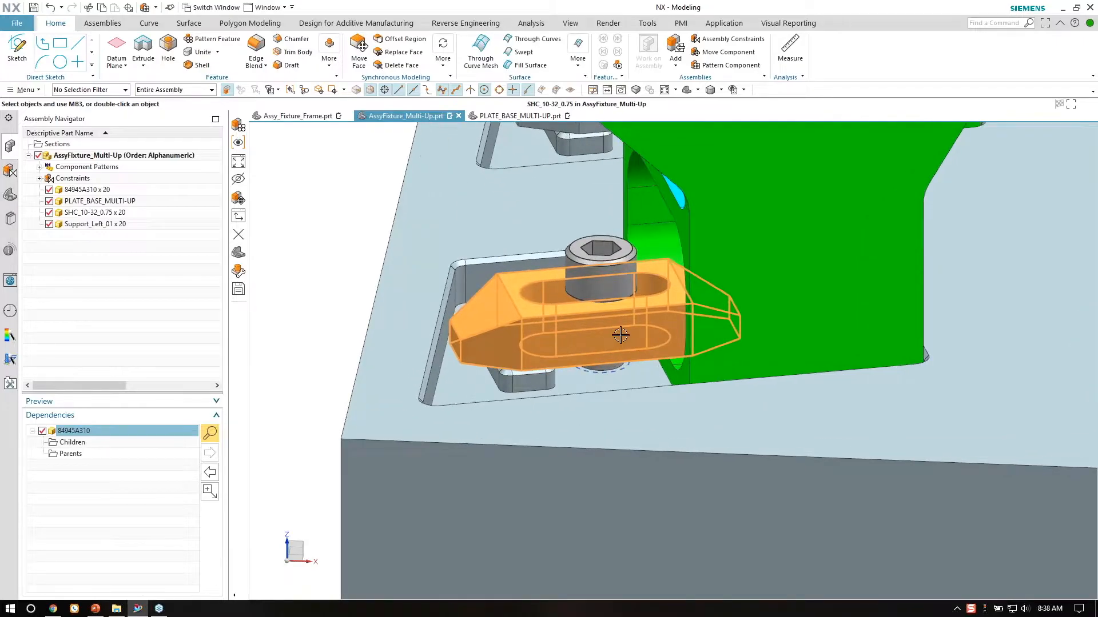
middle_drag(487, 324, 507, 340)
key(Escape)
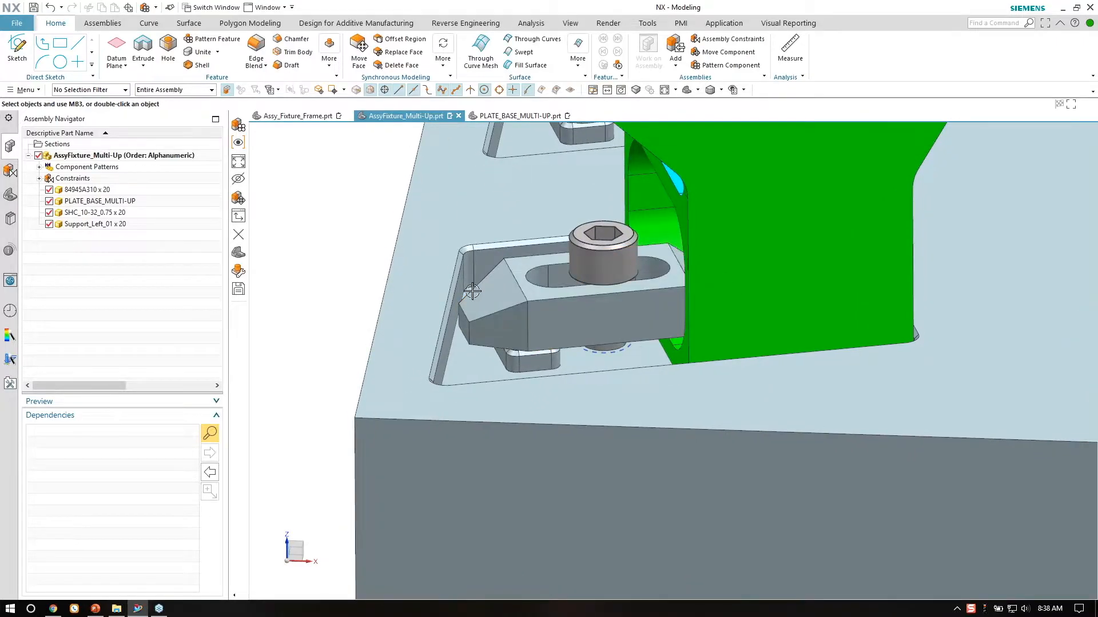
middle_drag(483, 273, 577, 321)
click(579, 305)
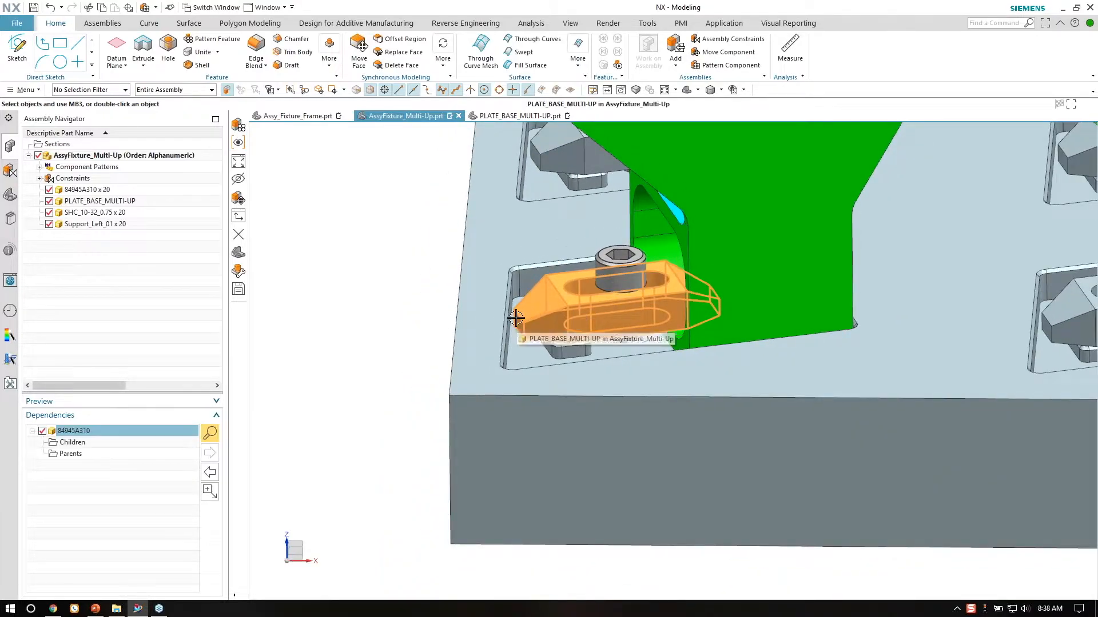
key(Escape)
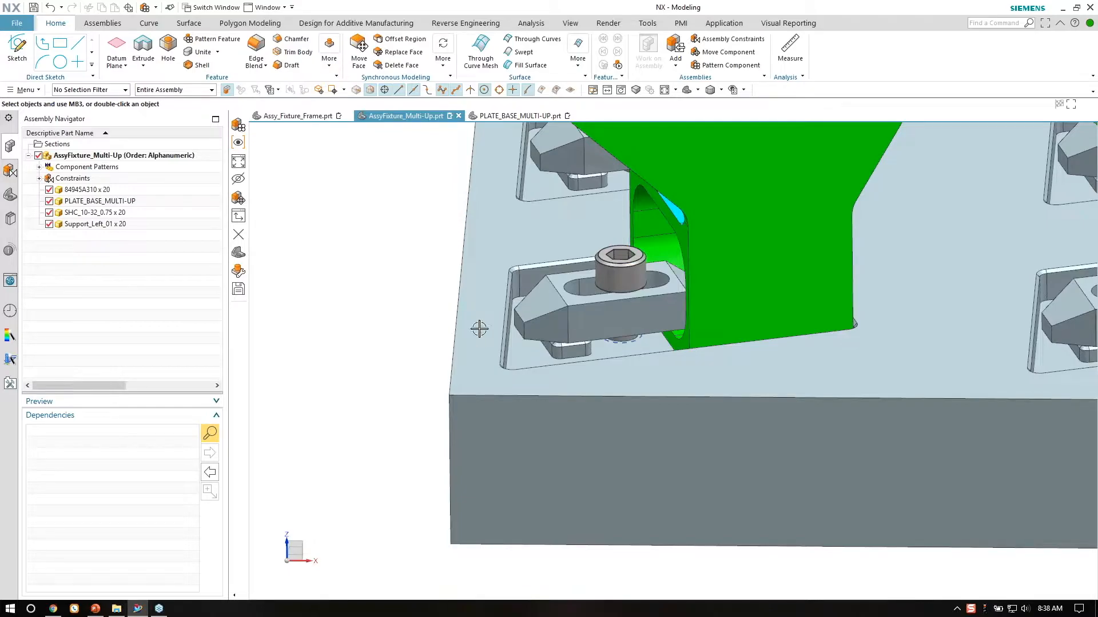
Copy the corner clamp 84945A310 with Move Component in Copy mode, placing three copies in a row off the plate's corner.
middle_drag(600, 225, 625, 307)
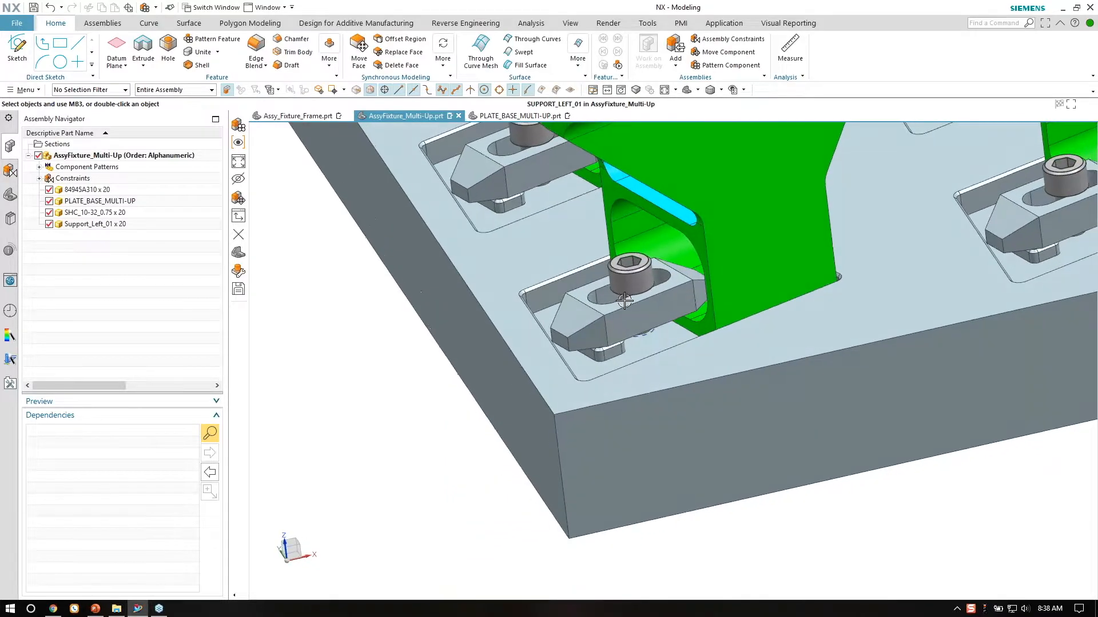
right_click(625, 307)
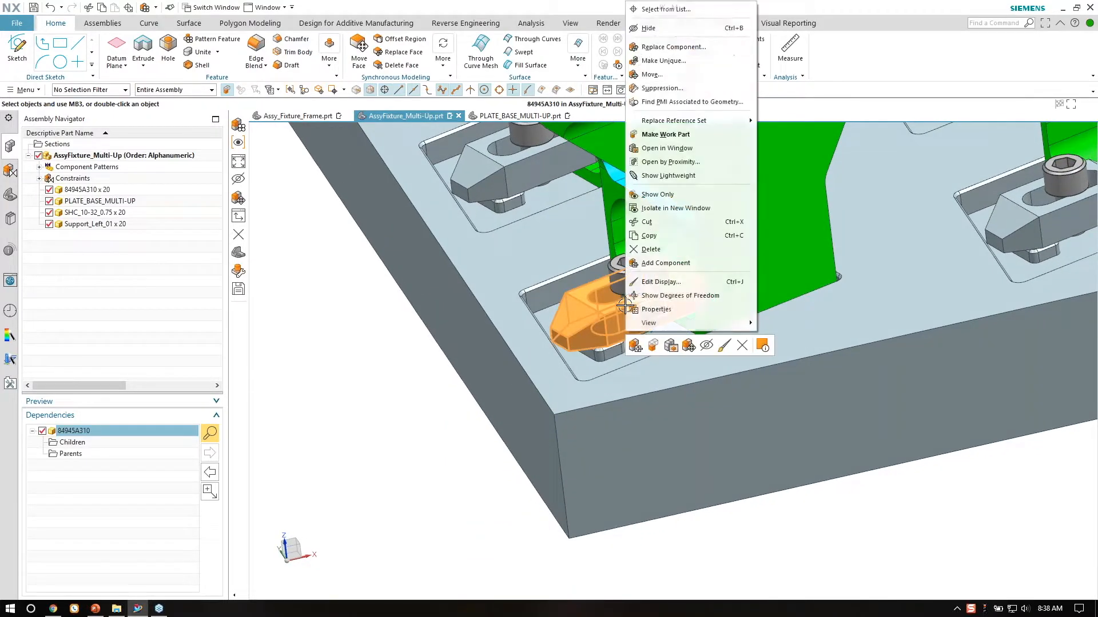
click(684, 78)
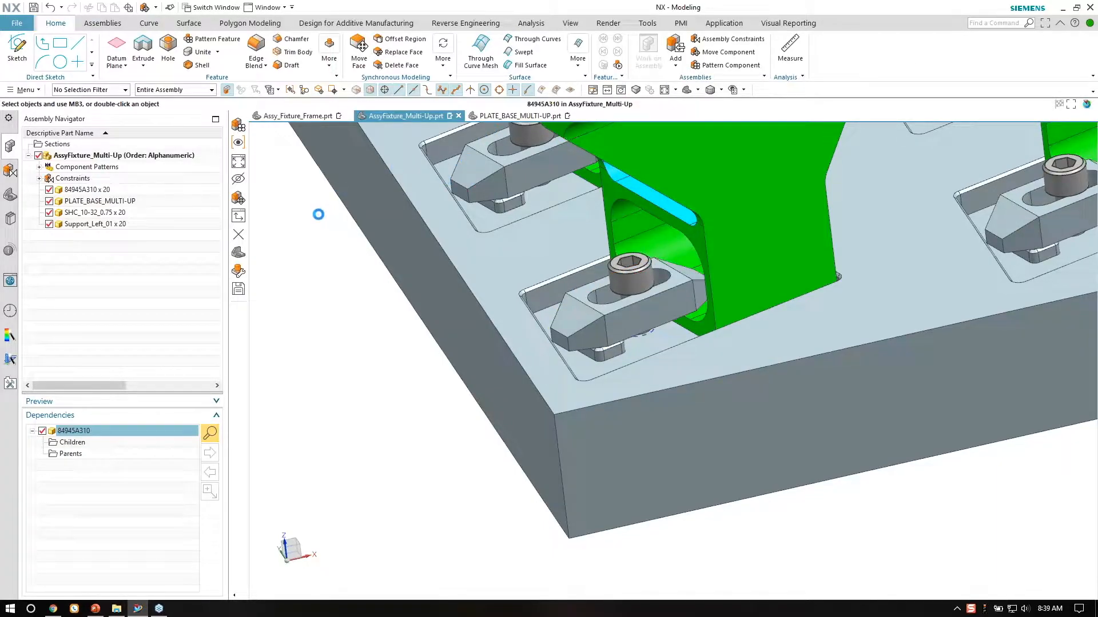
click(210, 247)
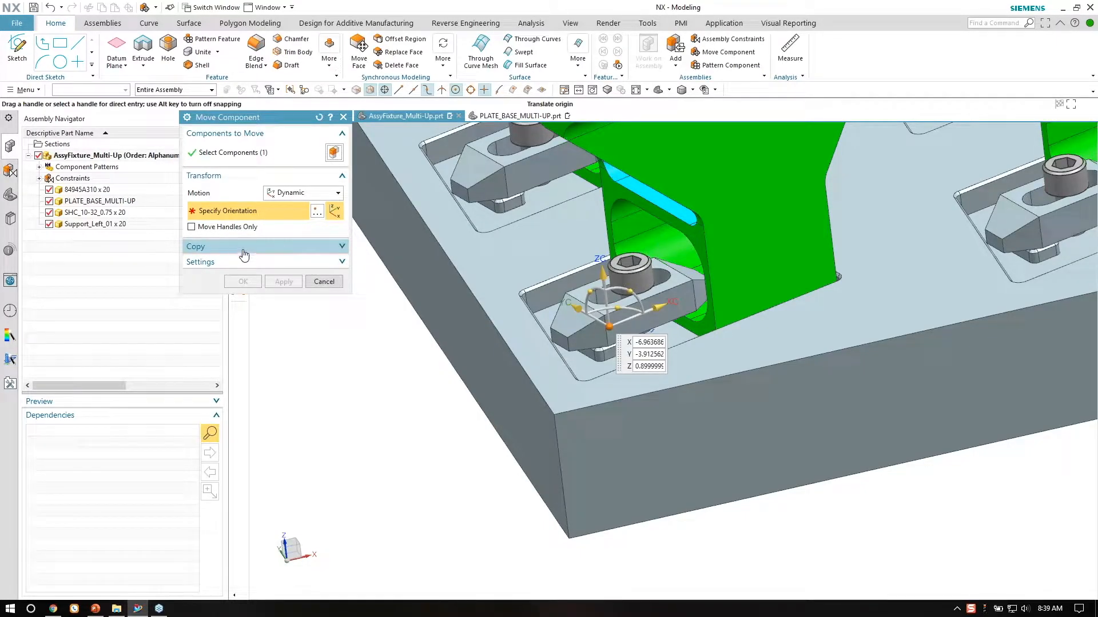
click(244, 255)
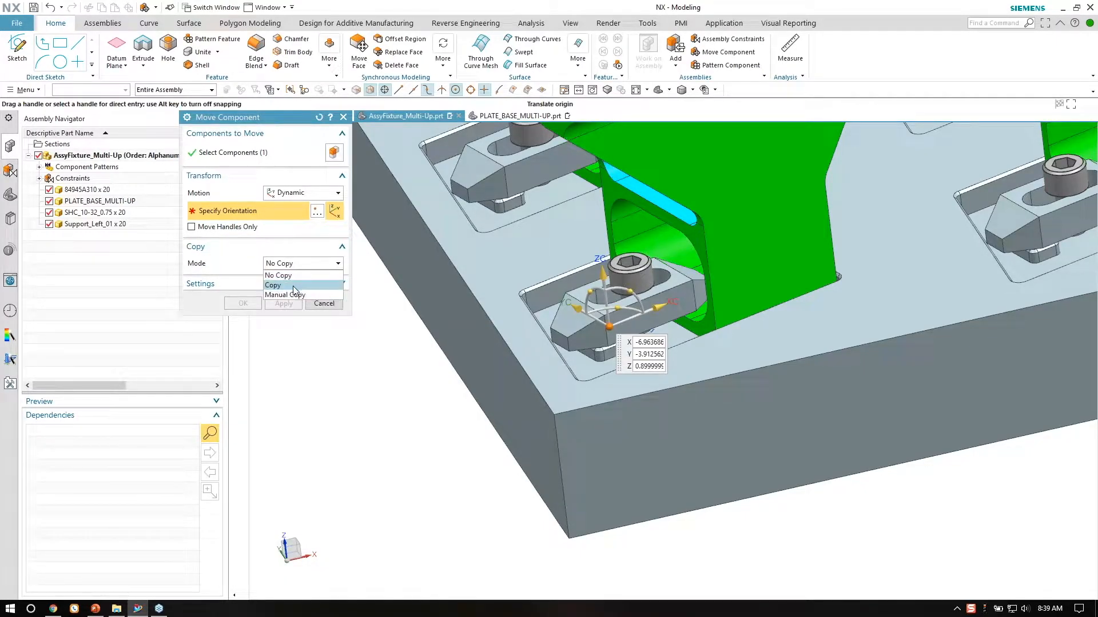
click(294, 287)
drag(634, 311, 413, 394)
scroll(375, 439, down, 1)
drag(437, 343, 378, 296)
scroll(432, 319, up, 1)
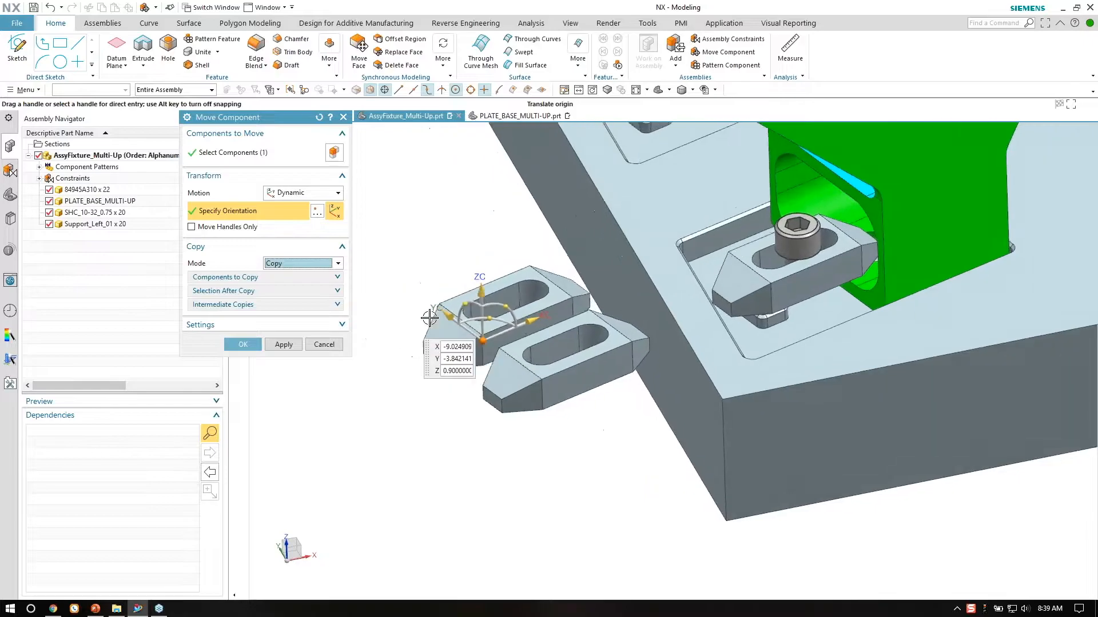
drag(448, 313, 386, 266)
click(243, 344)
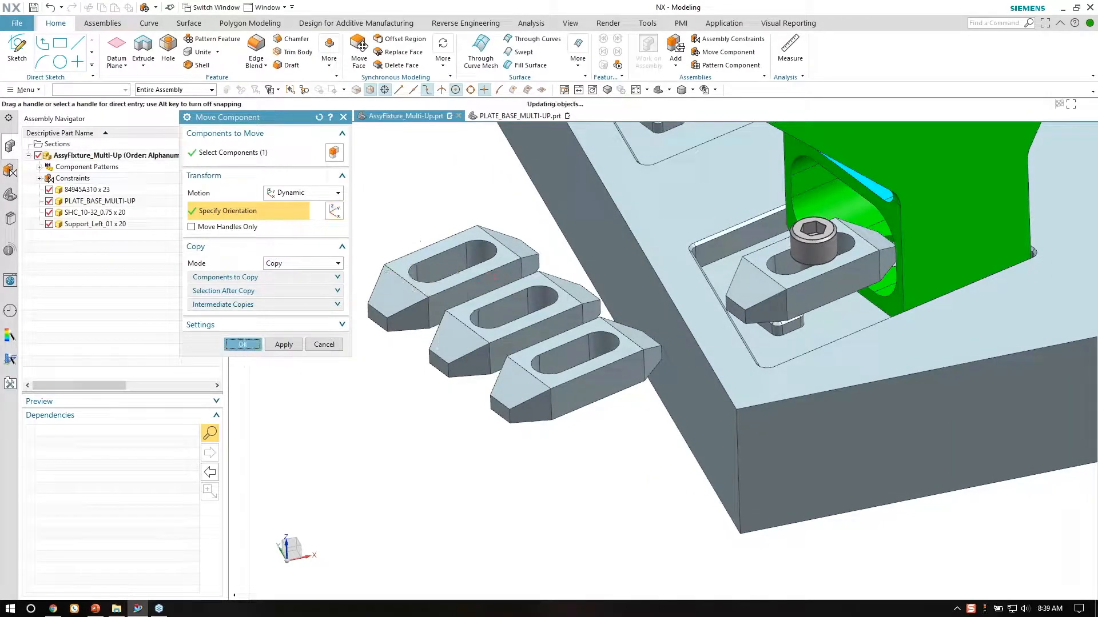
Delete the two loose clamp copies farthest from the plate, keeping the nearest one.
click(428, 299)
click(503, 327)
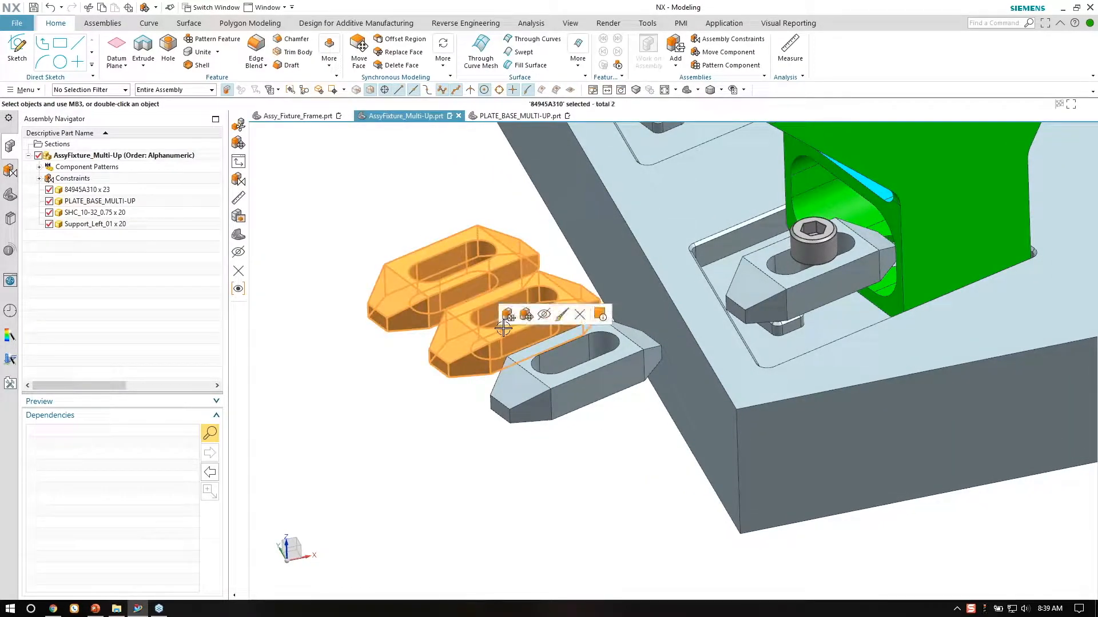
click(578, 315)
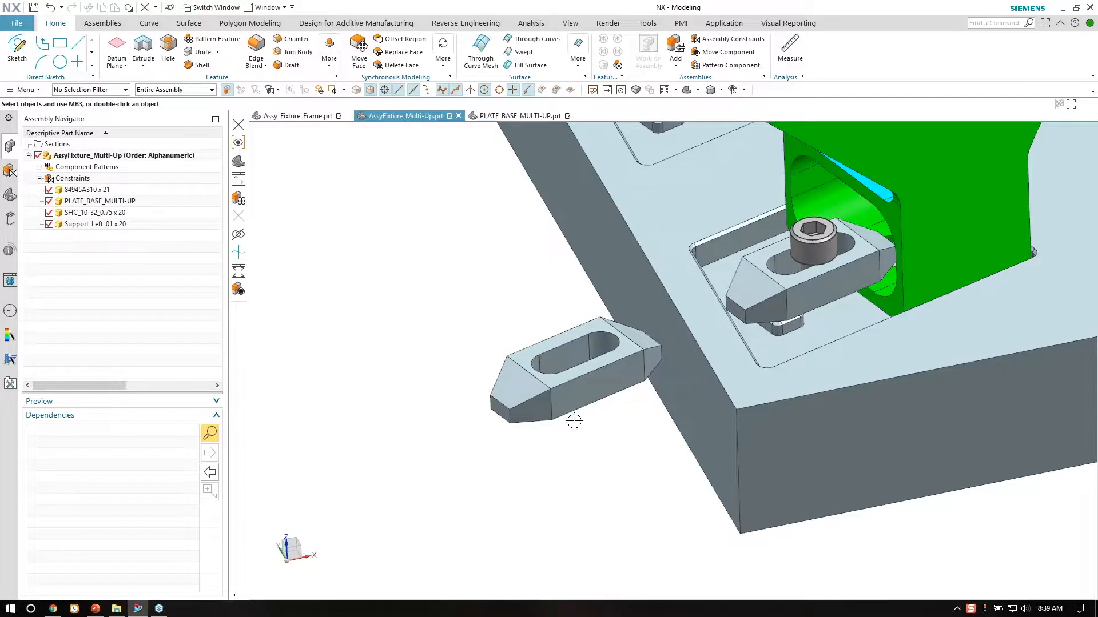
Compare the loose clamp copy with the clamps in the plate's pockets and the 84945A310 member in the reuse library's Clamps folder.
click(551, 404)
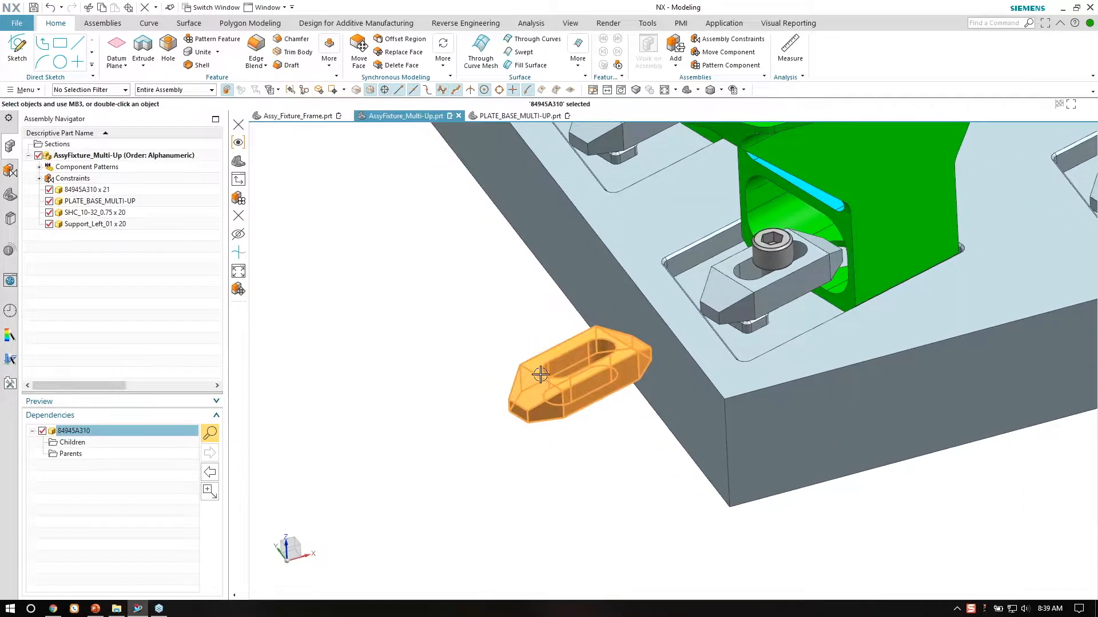
click(10, 219)
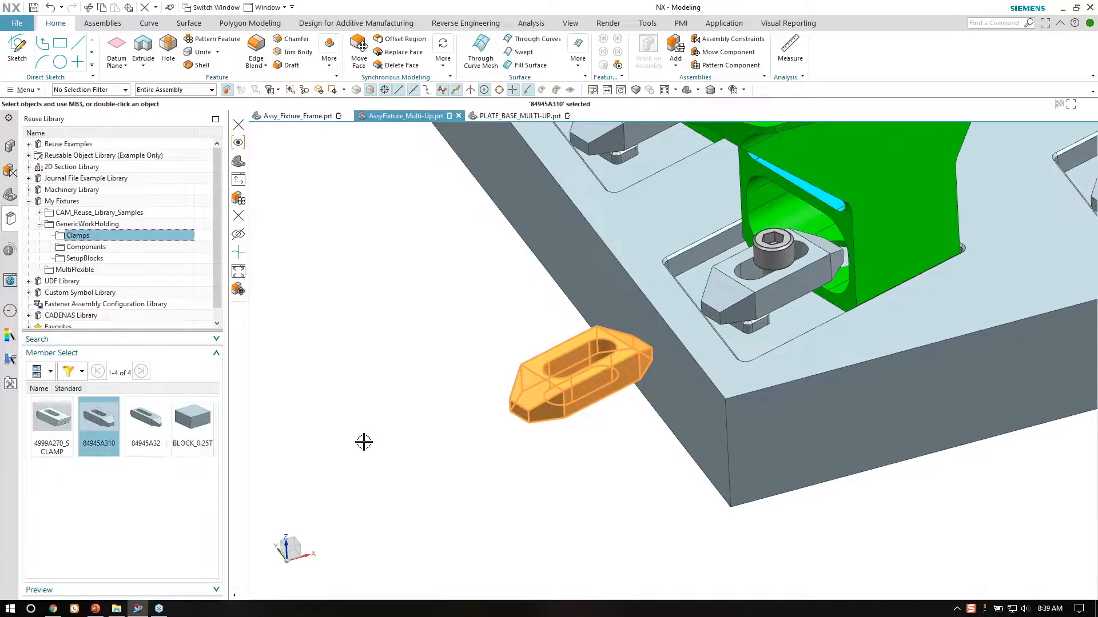
click(578, 387)
middle_drag(646, 404, 594, 380)
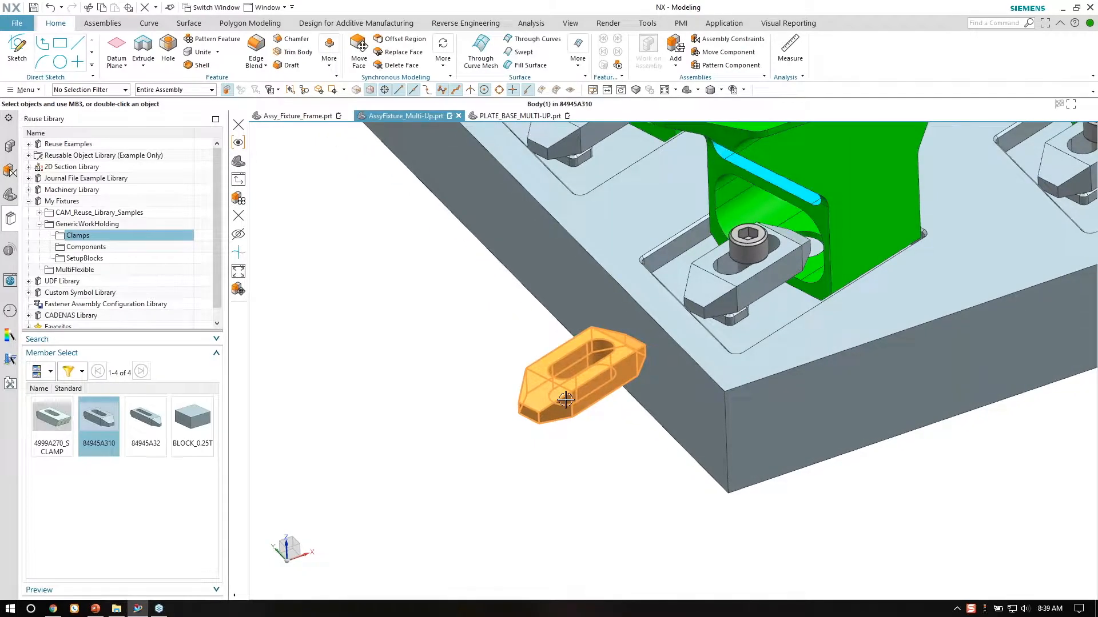
click(735, 295)
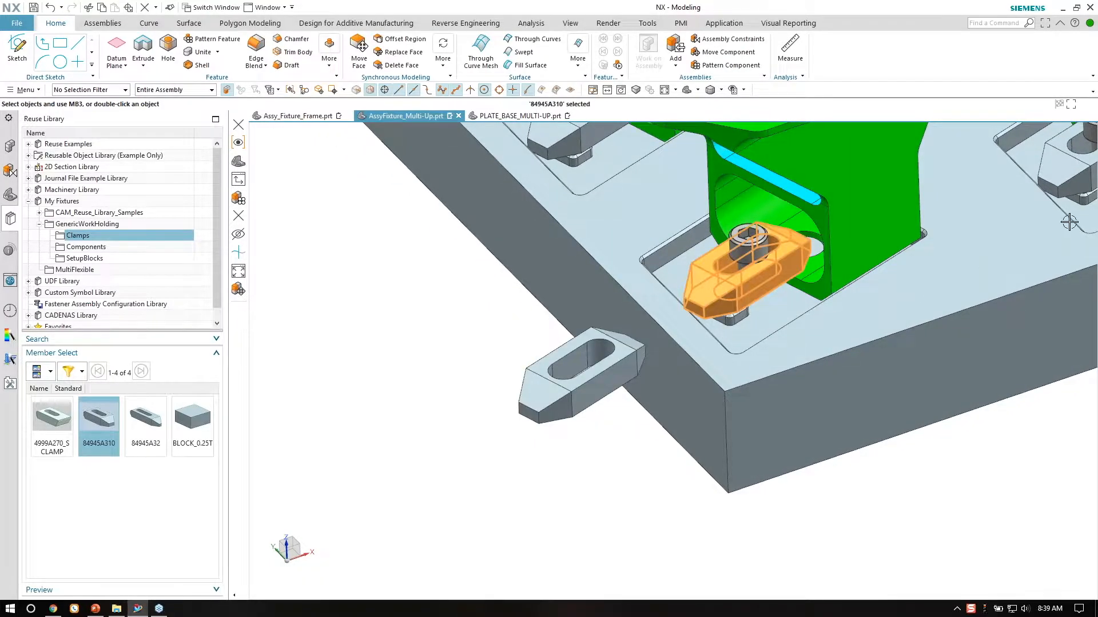
middle_drag(1068, 221, 1059, 205)
click(1058, 206)
middle_drag(529, 254, 850, 236)
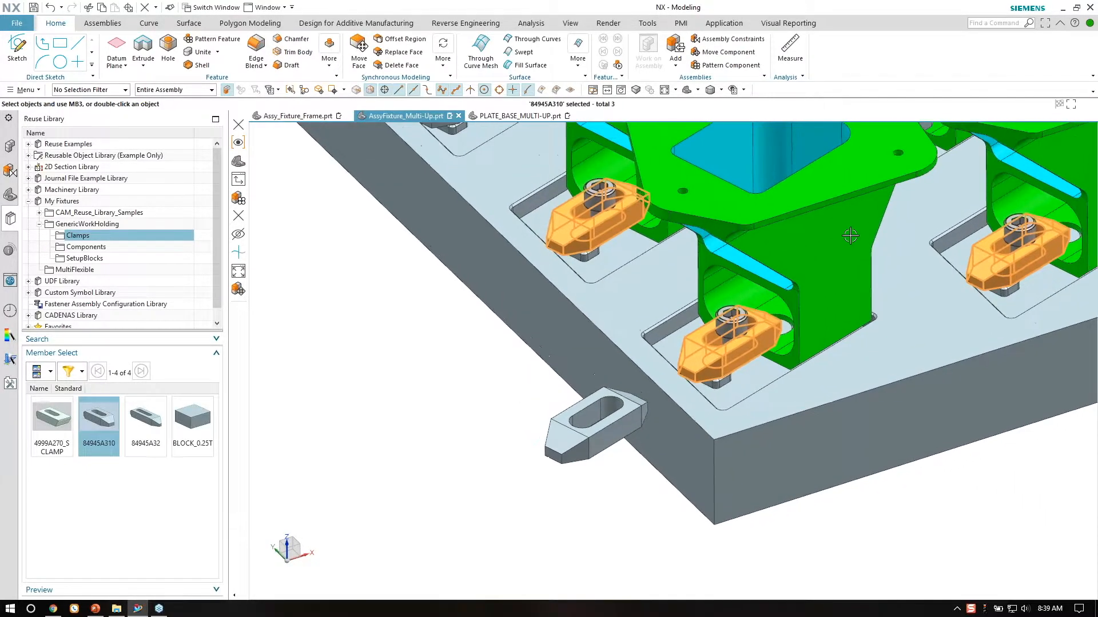
click(502, 361)
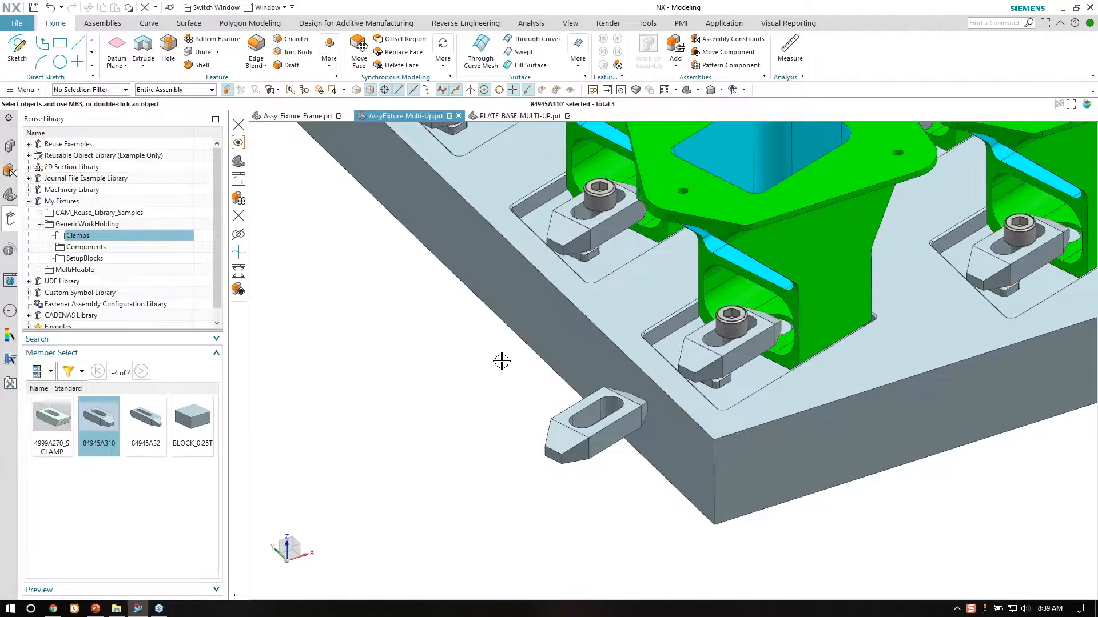
Make the loose clamp copy a unique part named 84945A310-2.prt, stored in the GenericWorkHolding\Clamps folder.
right_click(580, 433)
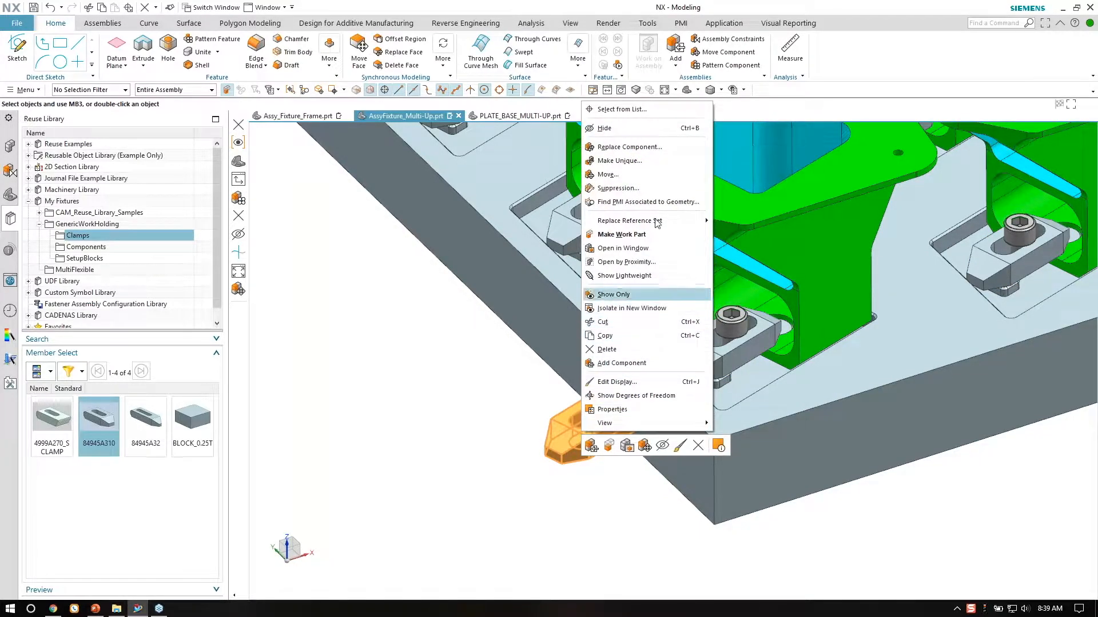
click(644, 162)
click(255, 169)
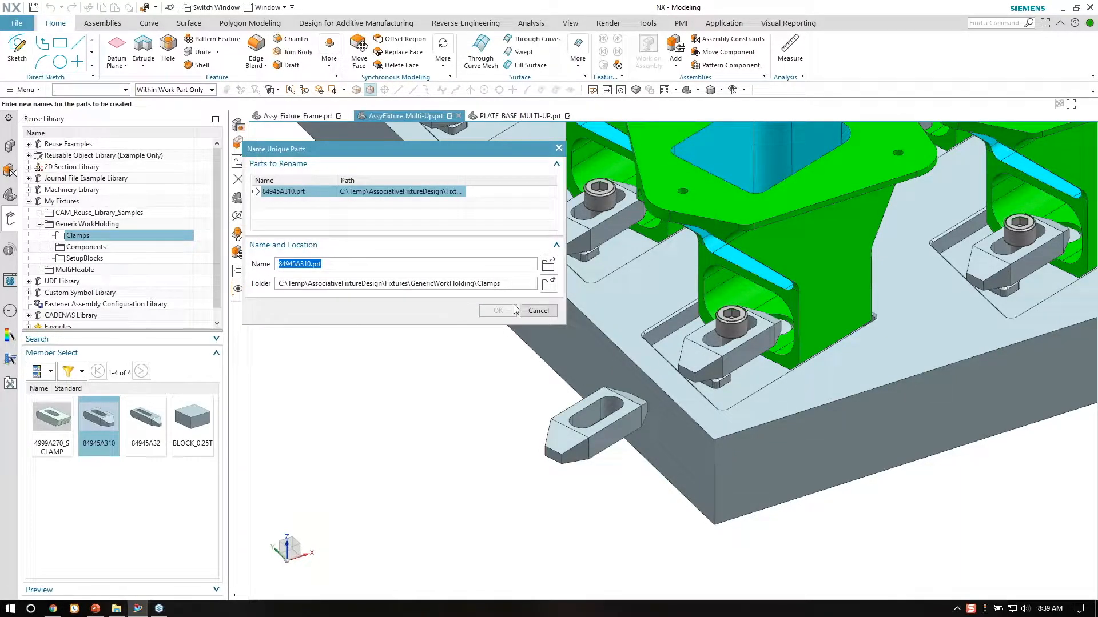
drag(501, 284, 282, 282)
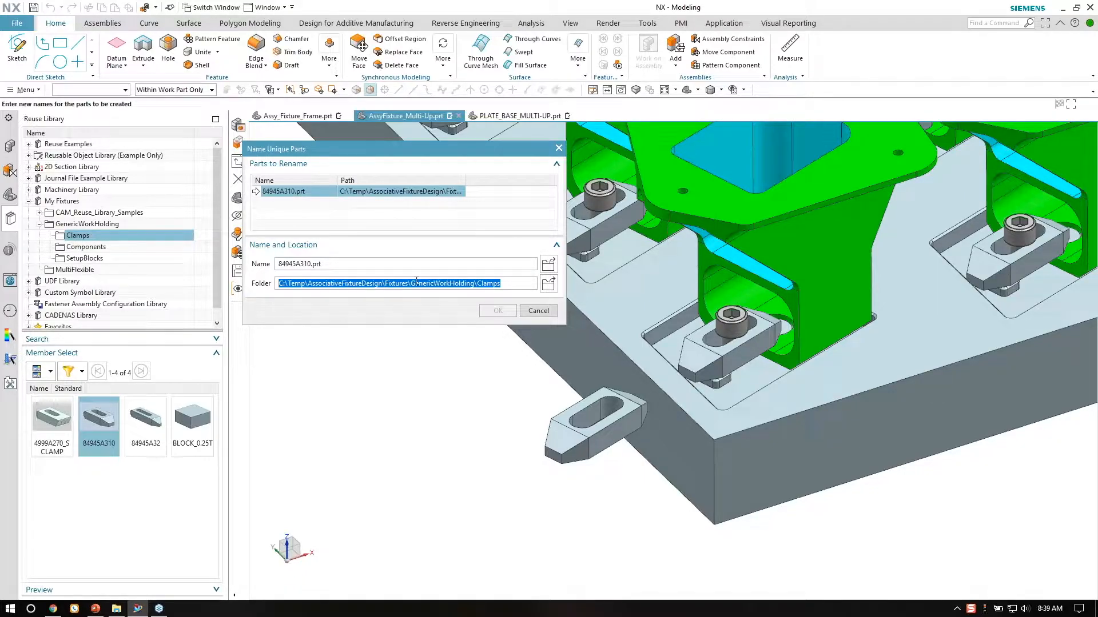
drag(512, 281, 479, 283)
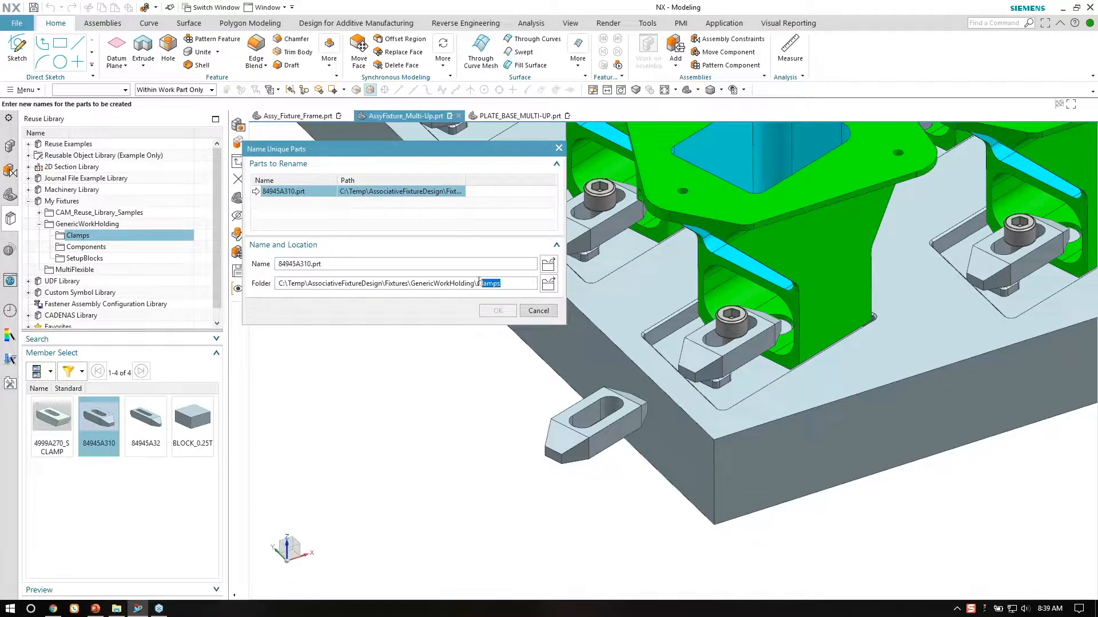
click(547, 284)
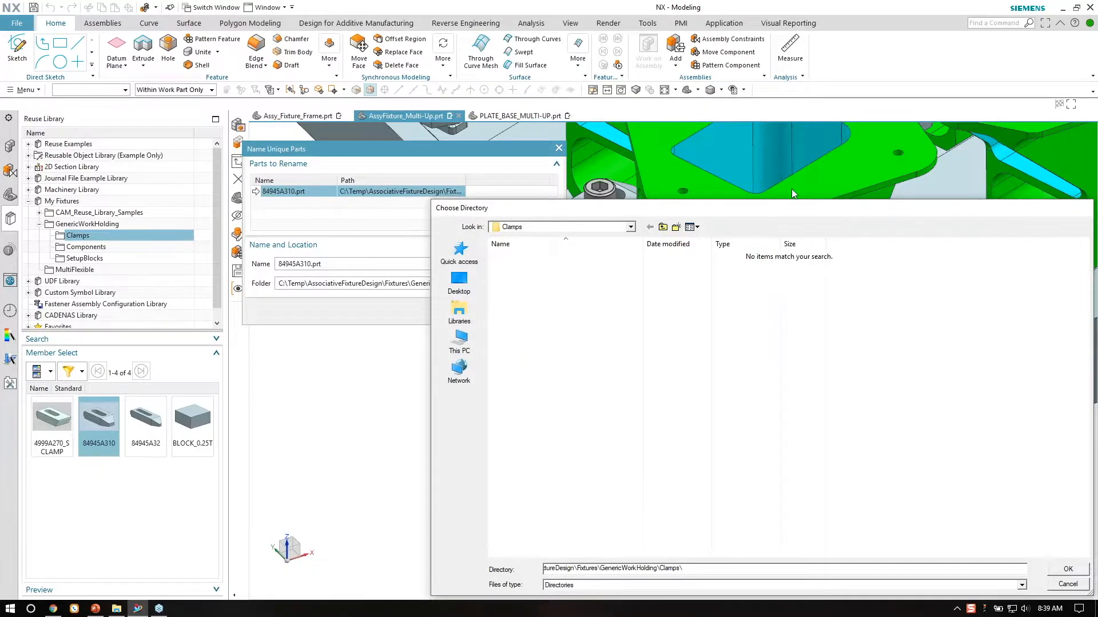
click(1084, 209)
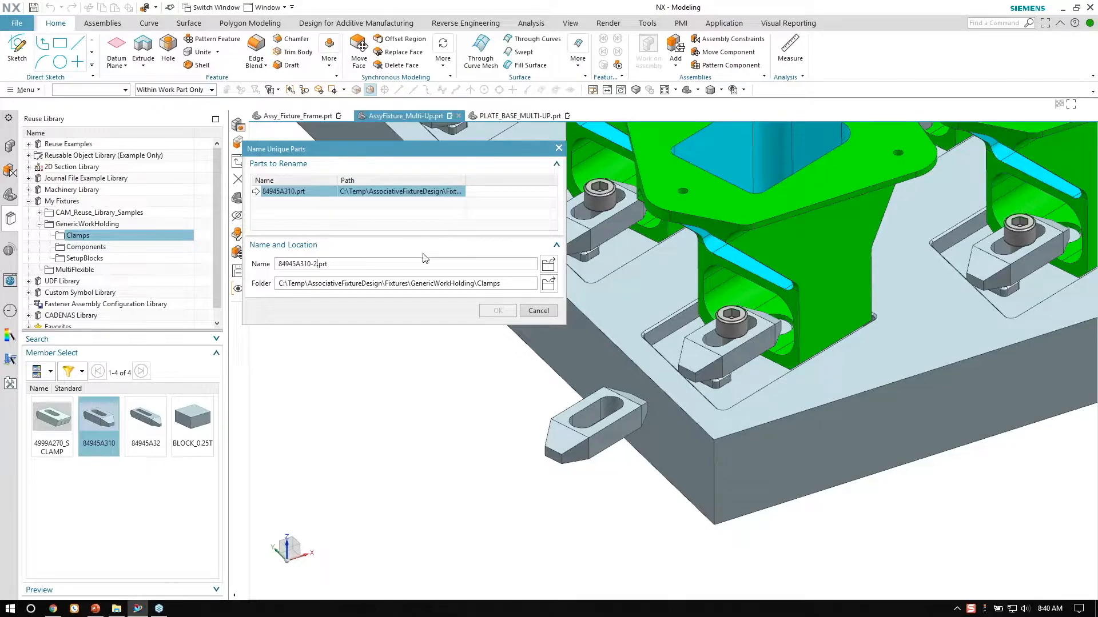
key(Return)
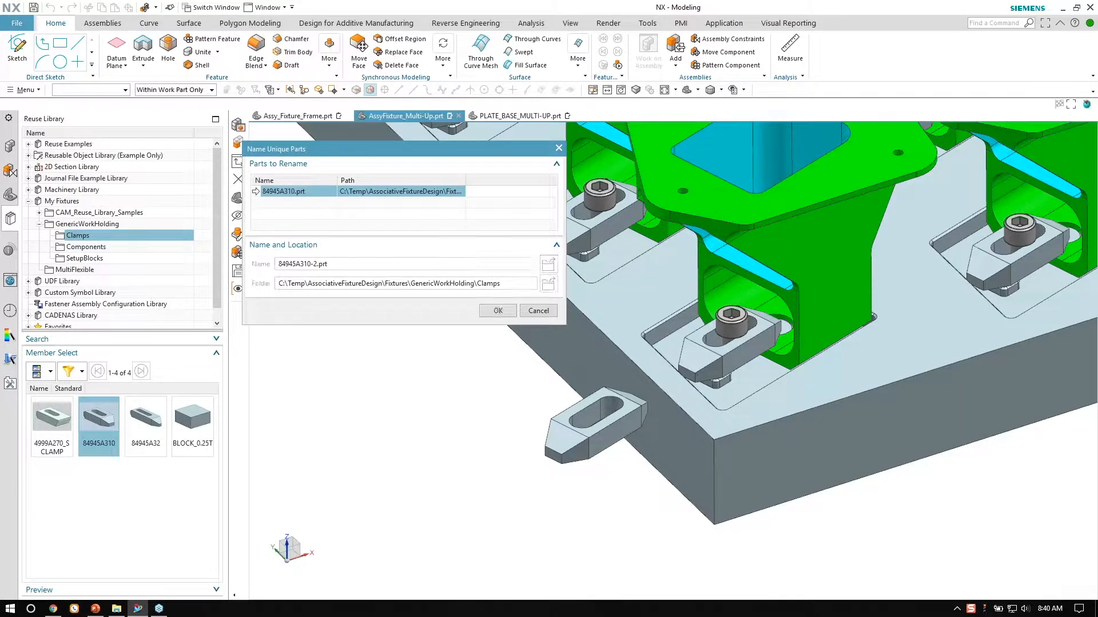
click(497, 311)
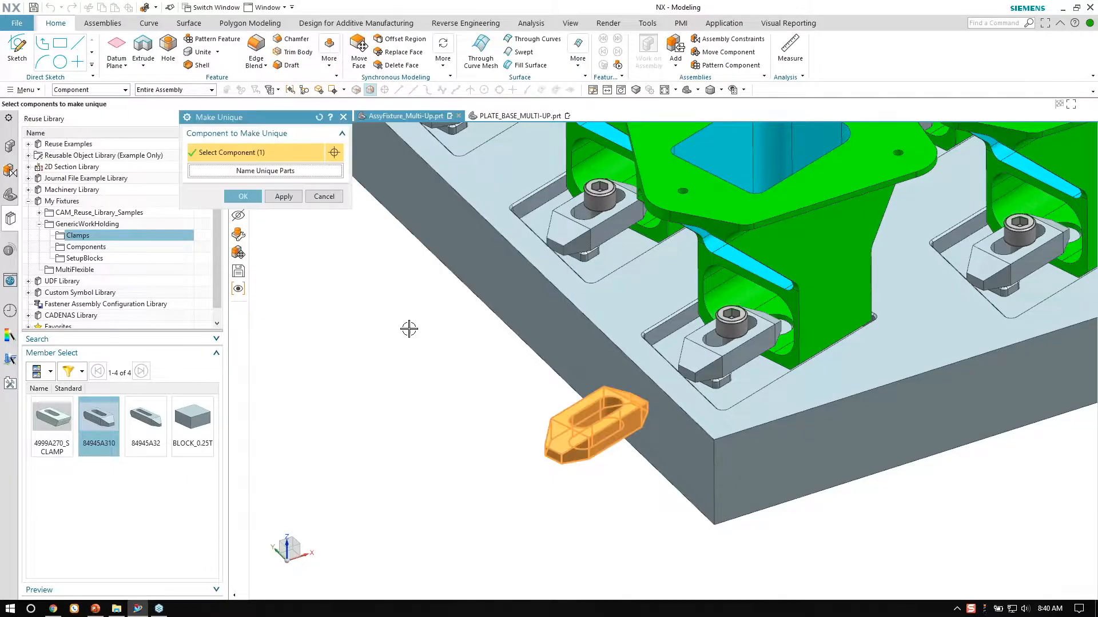
click(243, 196)
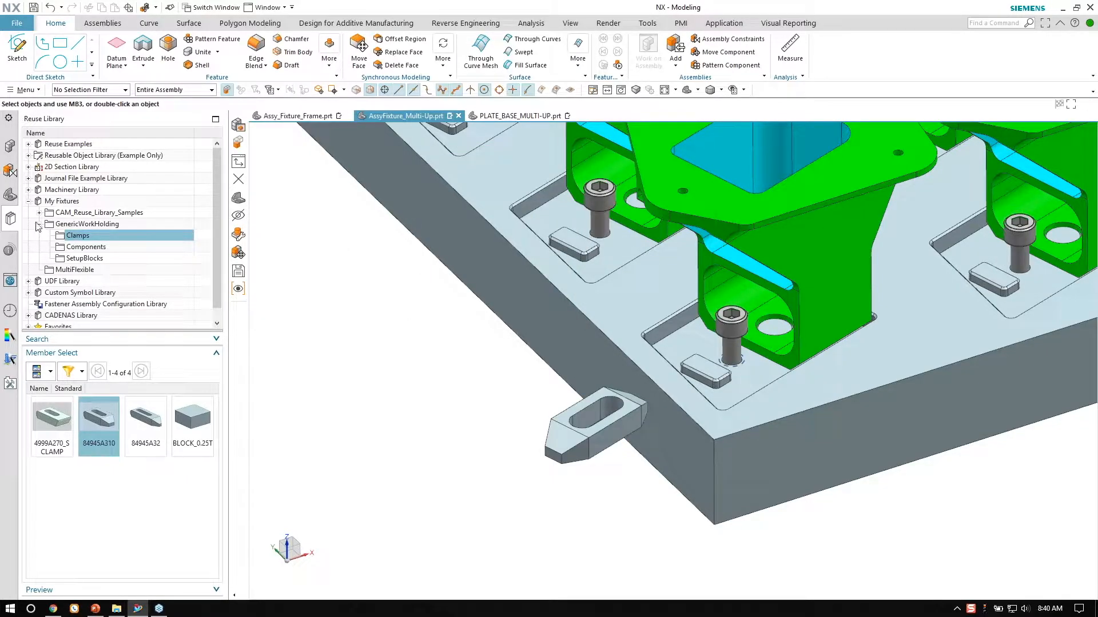
Inspect the components 84945A310-2 and SHC_10-32_0.75 in the assembly structure.
click(10, 148)
click(93, 191)
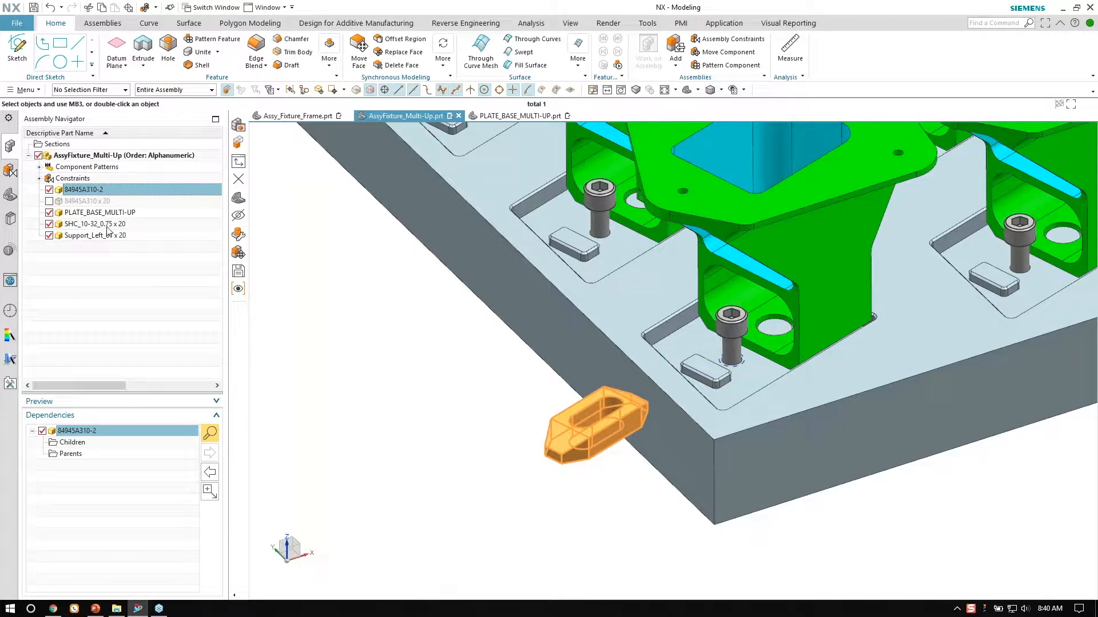
click(169, 225)
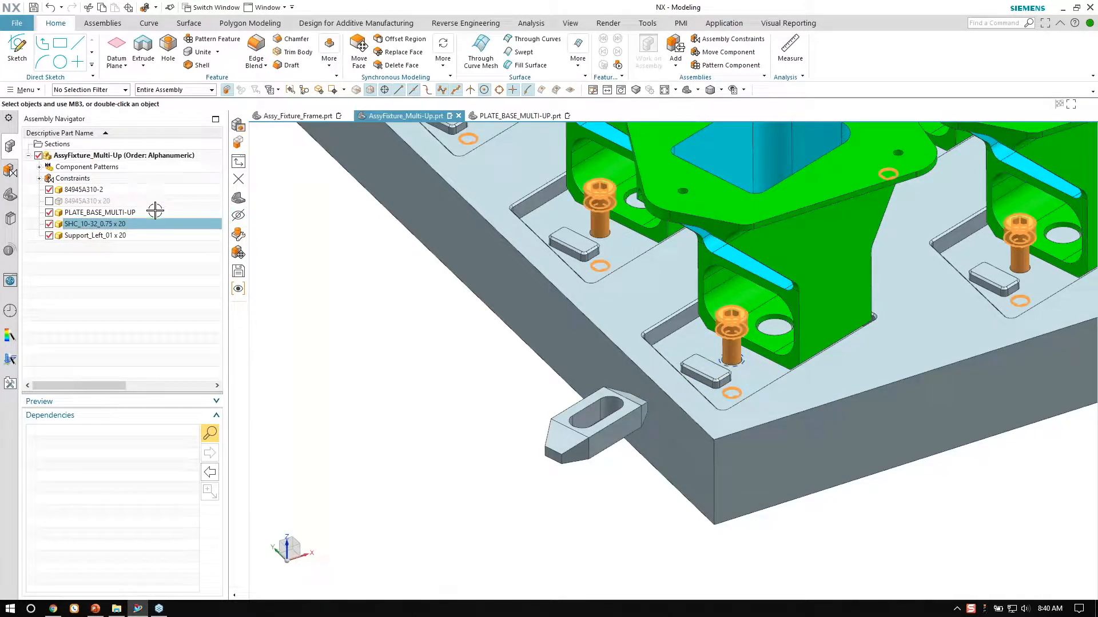
click(548, 322)
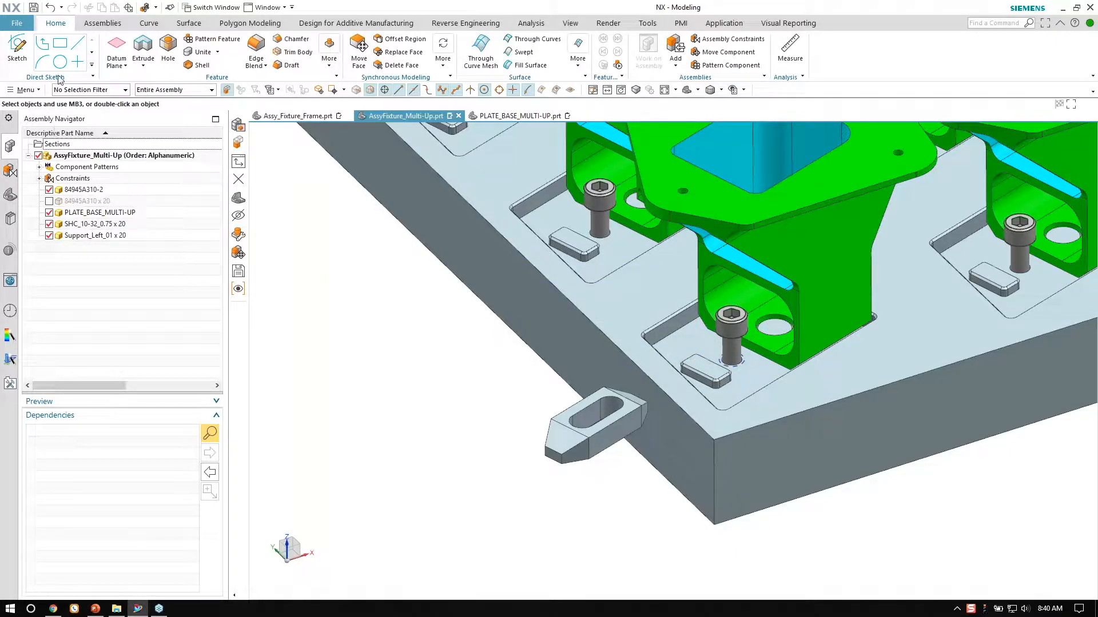
Set the assembly load option for part versions to As Saved and load the 84945A310 clamps back into the assembly.
click(16, 22)
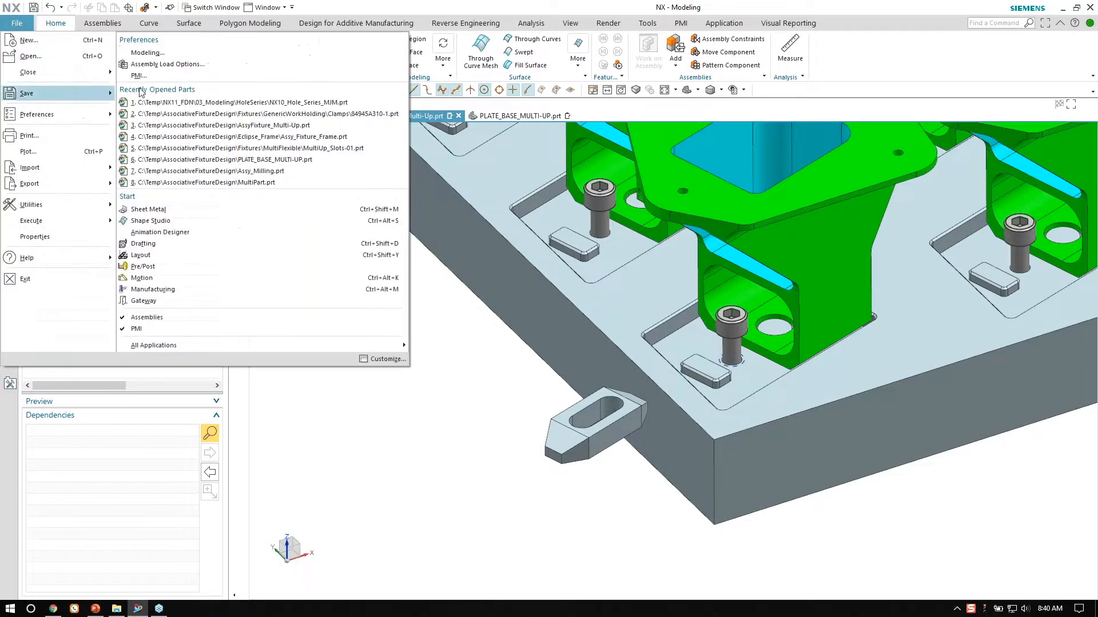
click(165, 64)
click(309, 151)
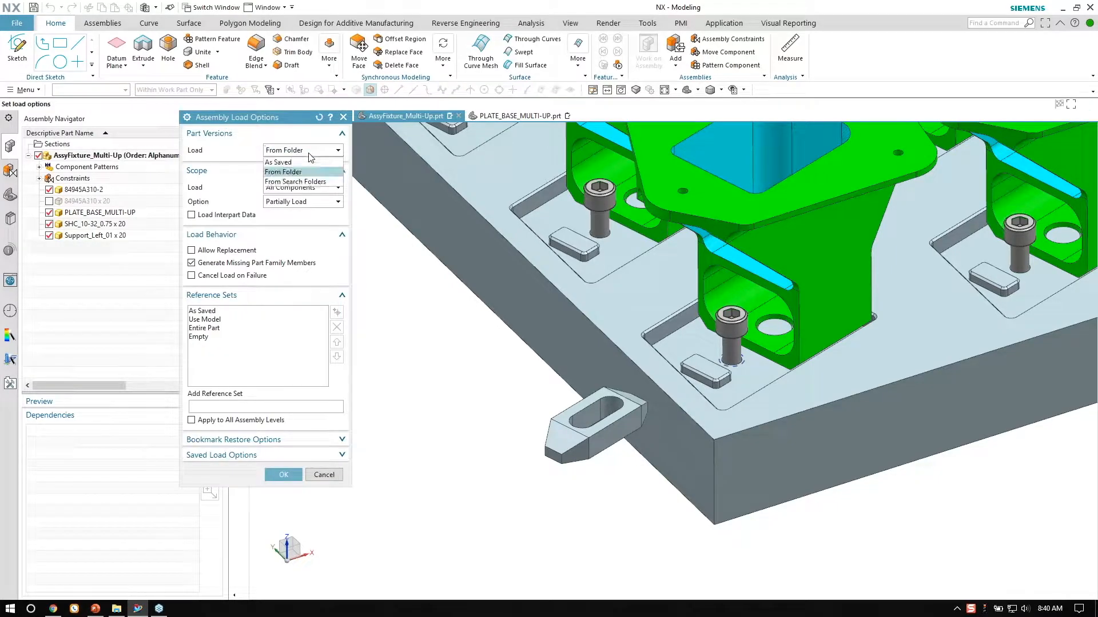
click(279, 162)
click(288, 476)
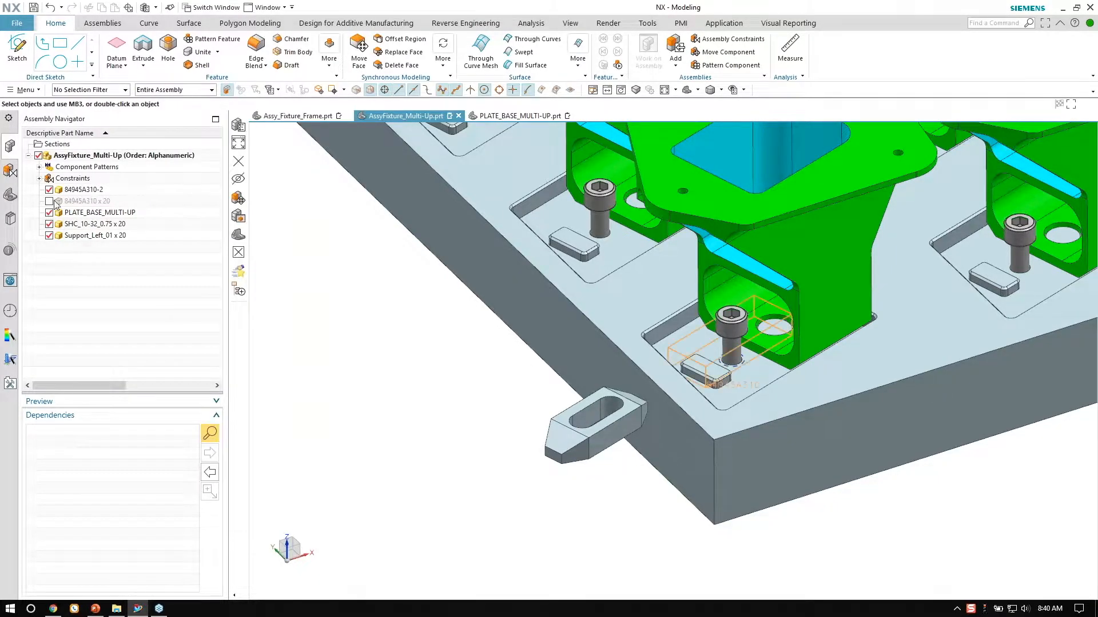
click(59, 204)
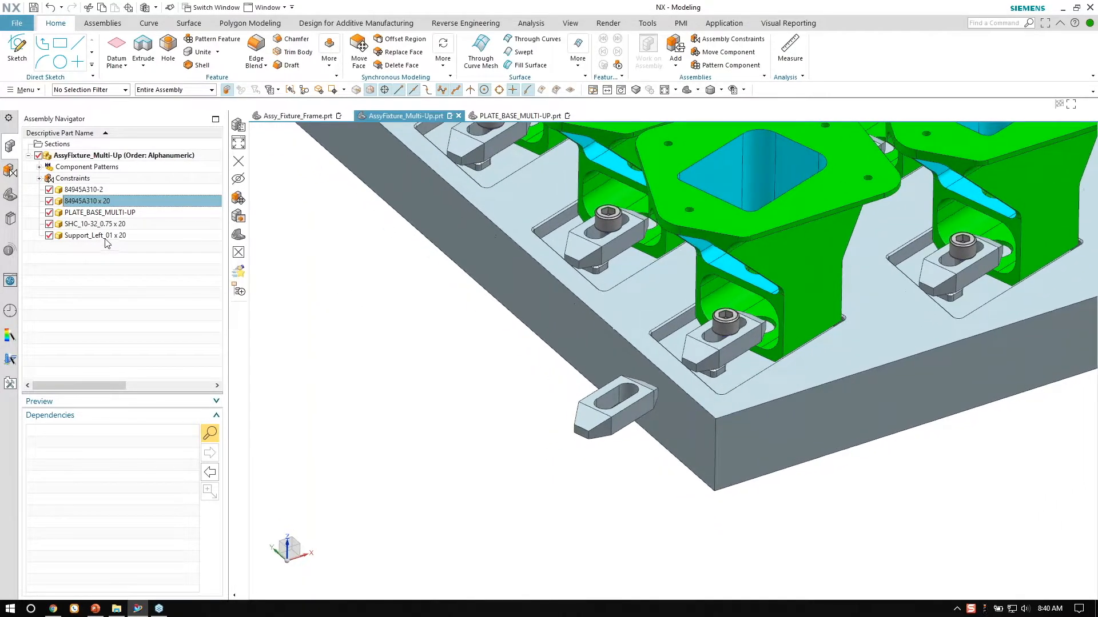
Make the loose clamp 84945A310-2 the work part within the assembly.
right_click(563, 394)
scroll(564, 394, up, 3)
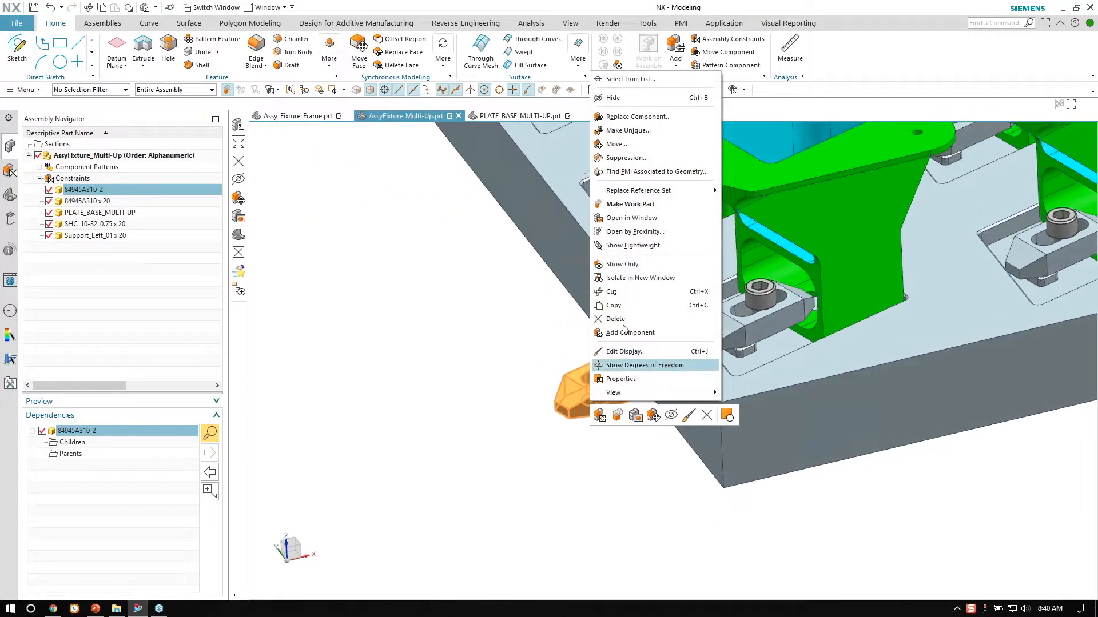
click(573, 374)
double_click(593, 402)
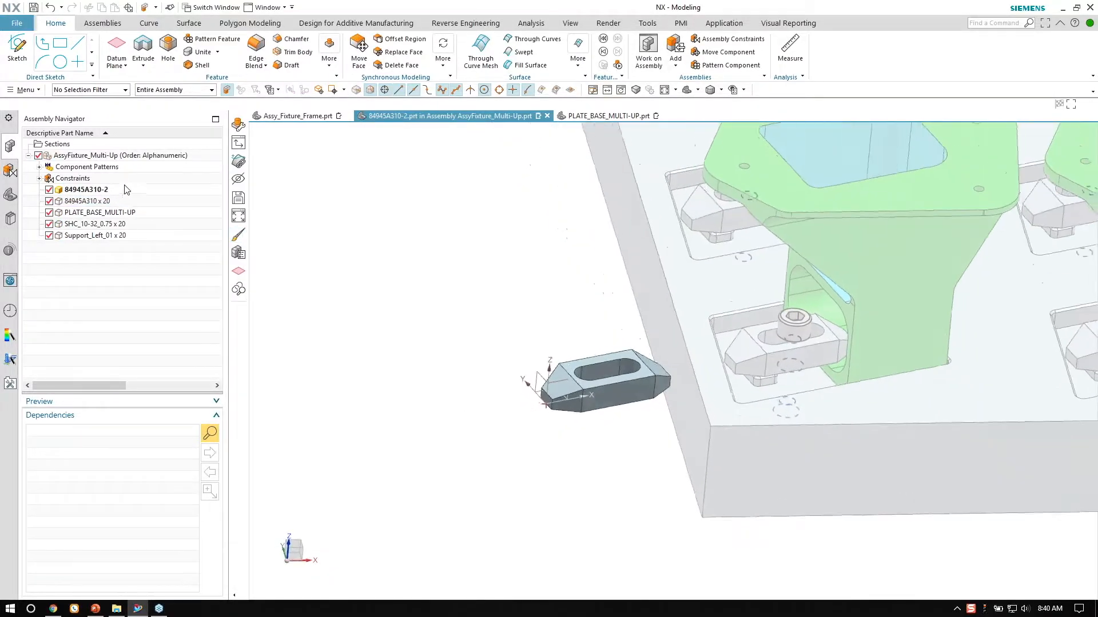
Create a datum plane through three corner points where the clamp's tapered end meets its straight block, with the plane direction reversed.
scroll(468, 309, up, 4)
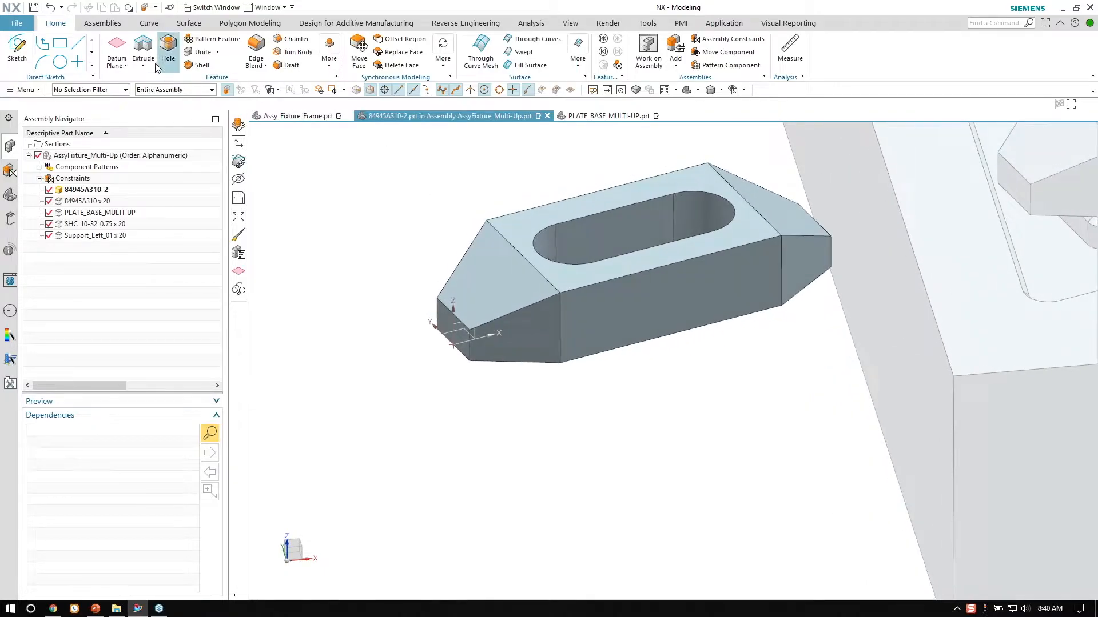
click(117, 48)
scroll(363, 196, up, 2)
click(470, 219)
click(558, 305)
click(559, 387)
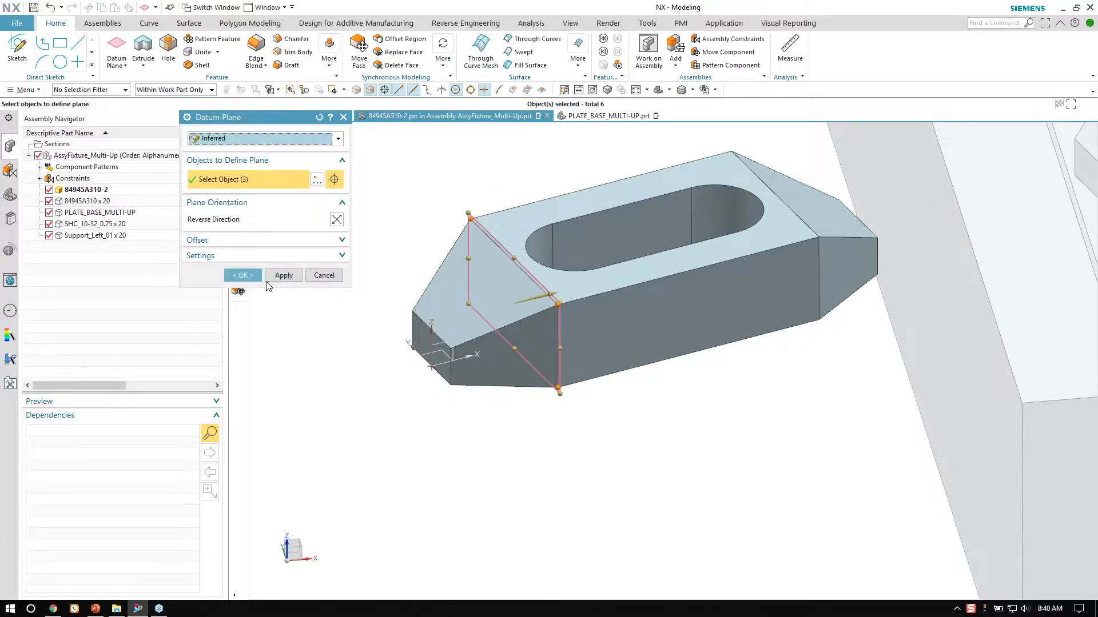
click(336, 219)
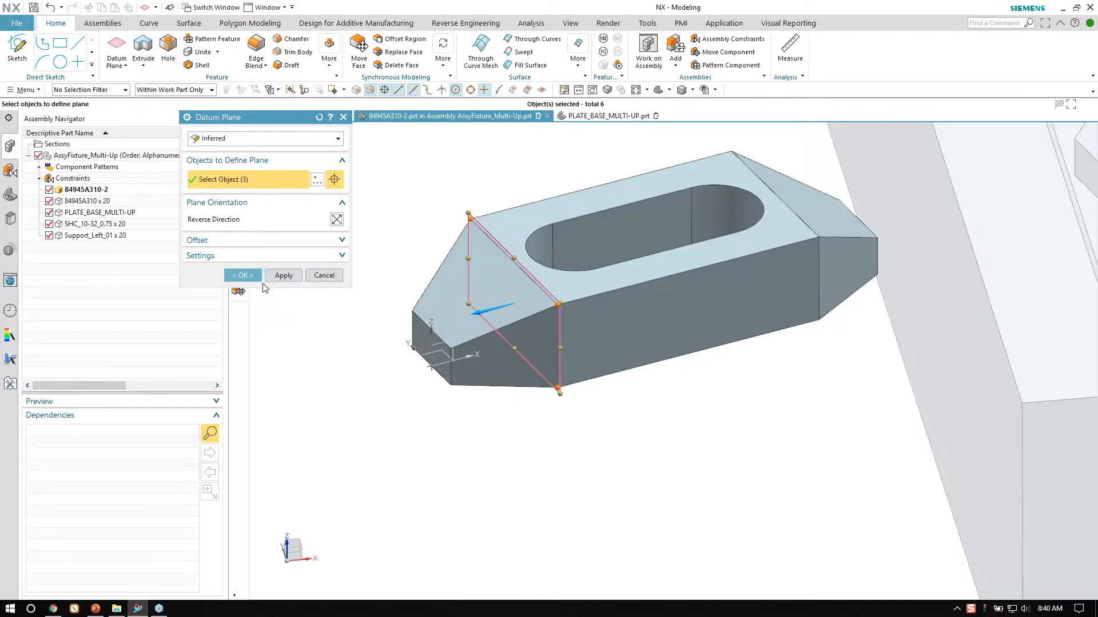
click(241, 277)
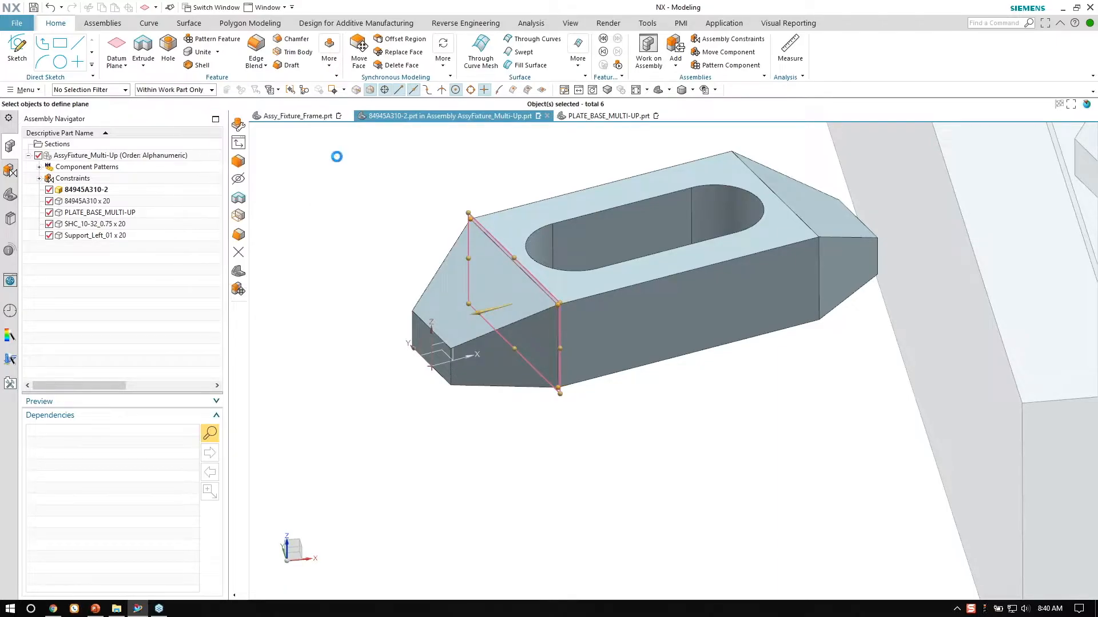
Trim the clamp body with the new datum plane to remove the tapered end nearest the coordinate system.
click(292, 52)
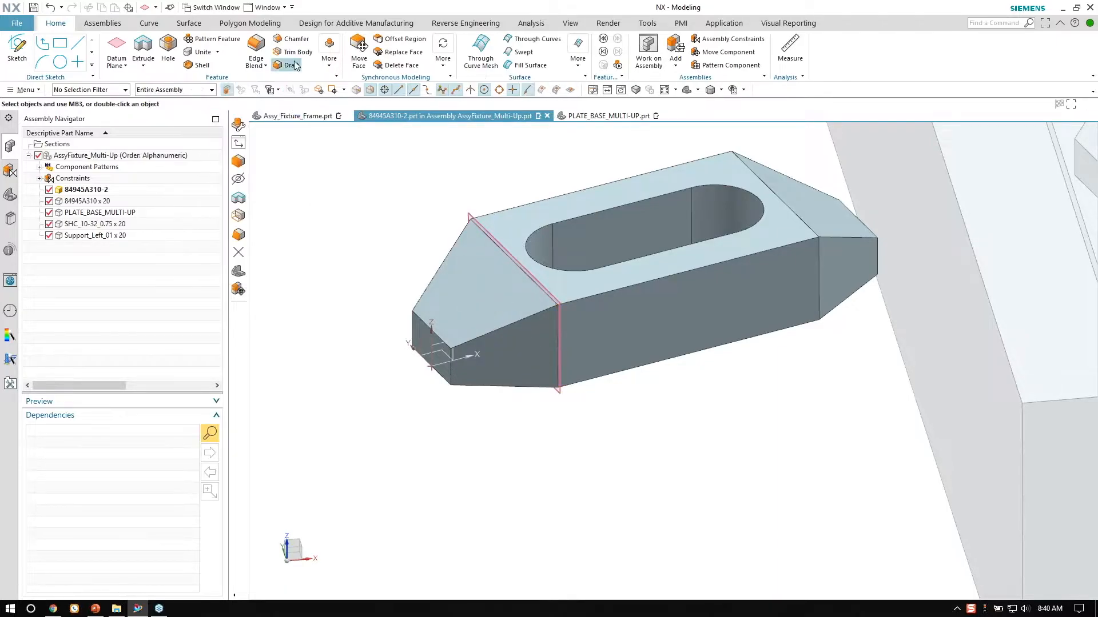
click(527, 235)
click(472, 213)
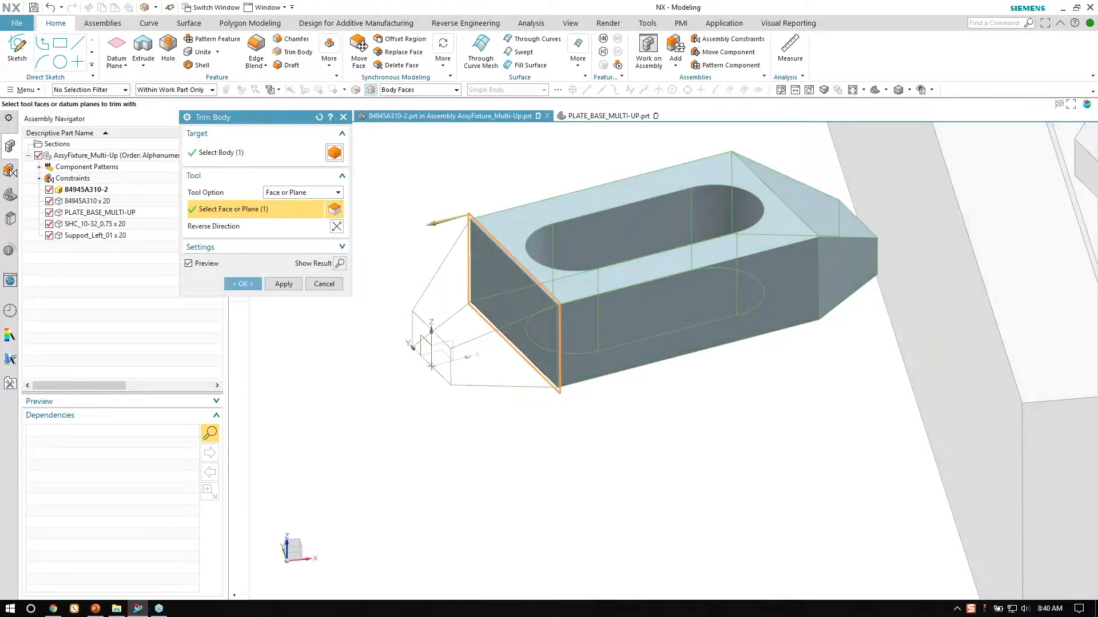
click(242, 284)
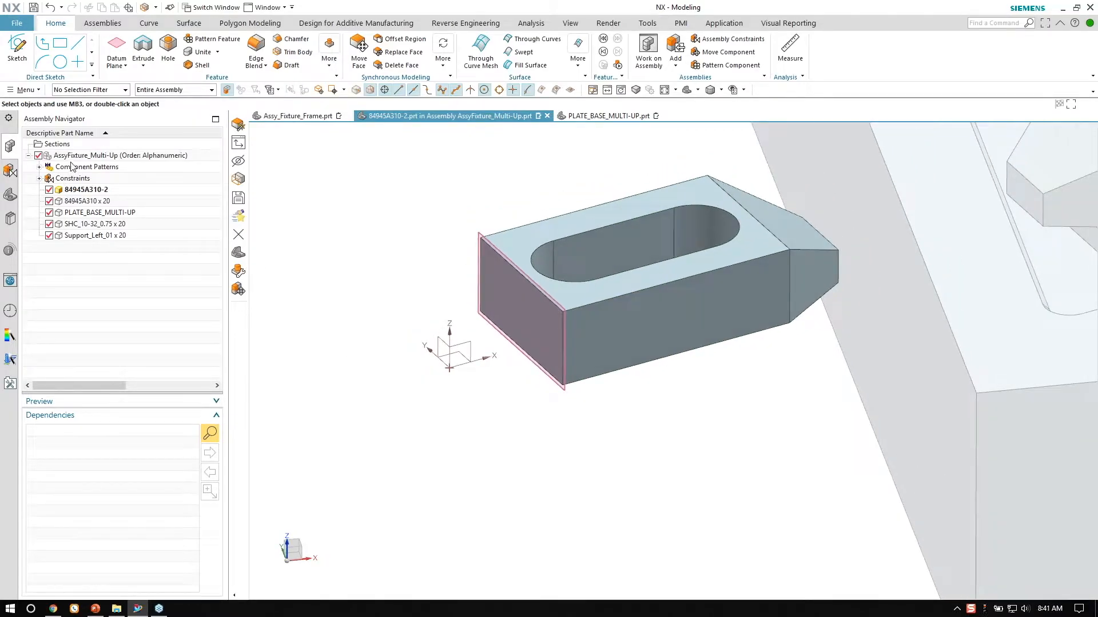
Make the top-level assembly AssyFixture_Multi-Up the work part again and save it.
double_click(123, 156)
scroll(595, 338, down, 4)
middle_drag(606, 328, 645, 325)
click(34, 8)
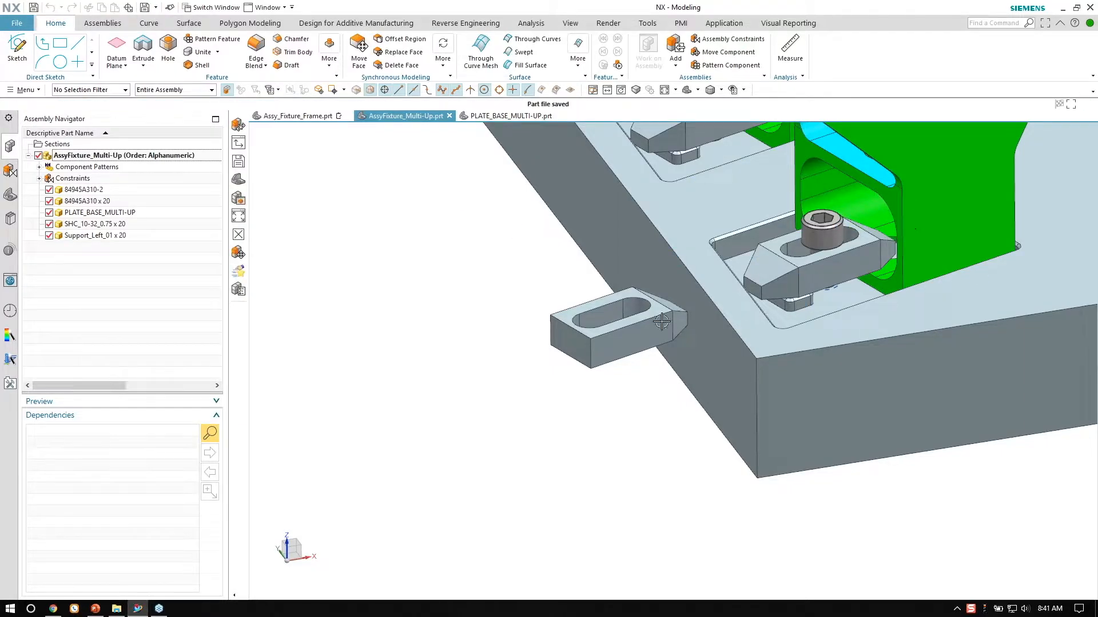
Refresh the Clamps folder under GenericWorkHolding in the Reuse Library and clear the clamp selection.
click(617, 329)
scroll(606, 333, down, 1)
click(11, 219)
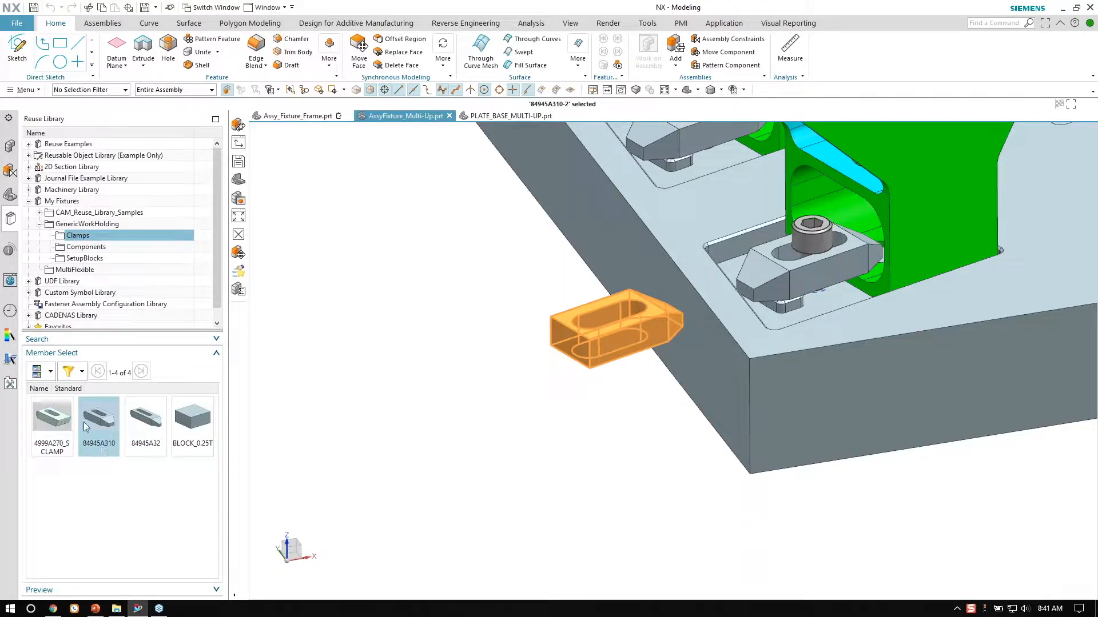
right_click(93, 239)
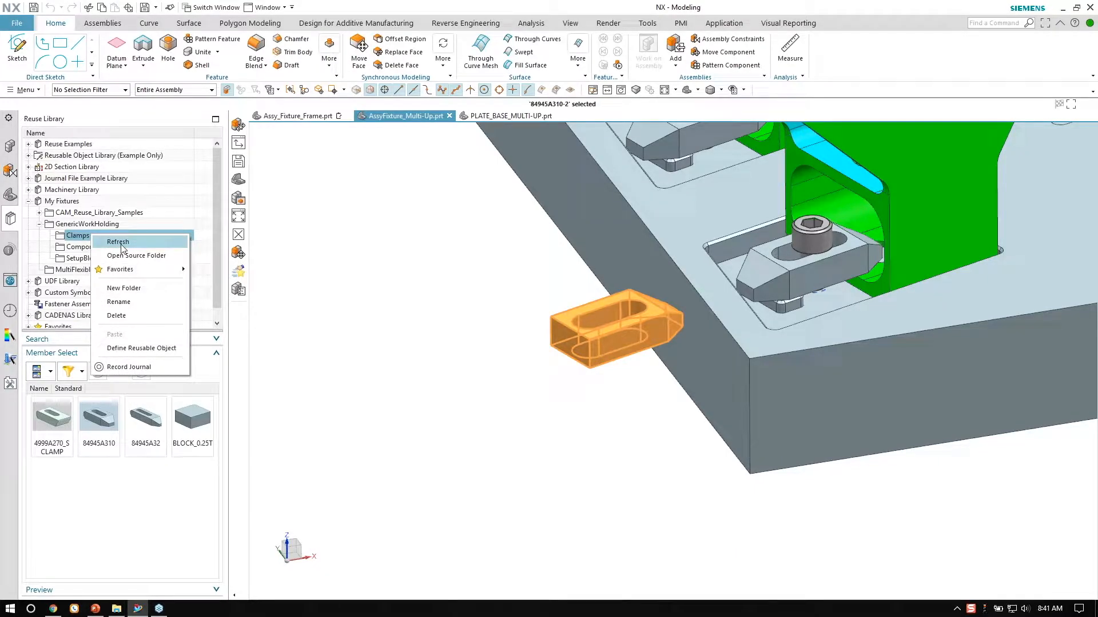
click(117, 242)
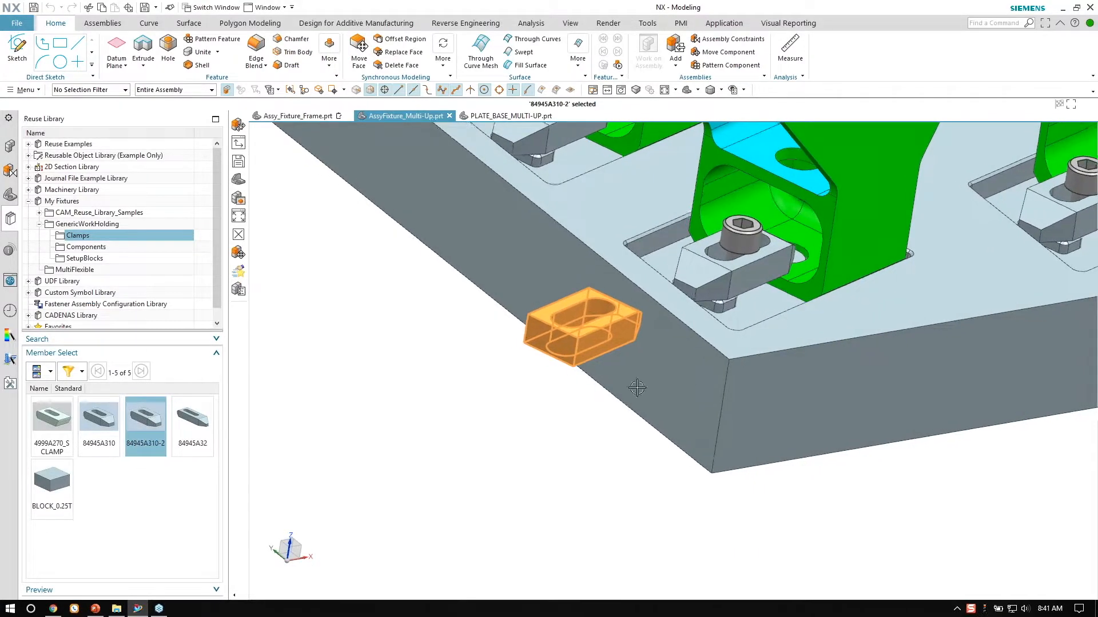
key(Escape)
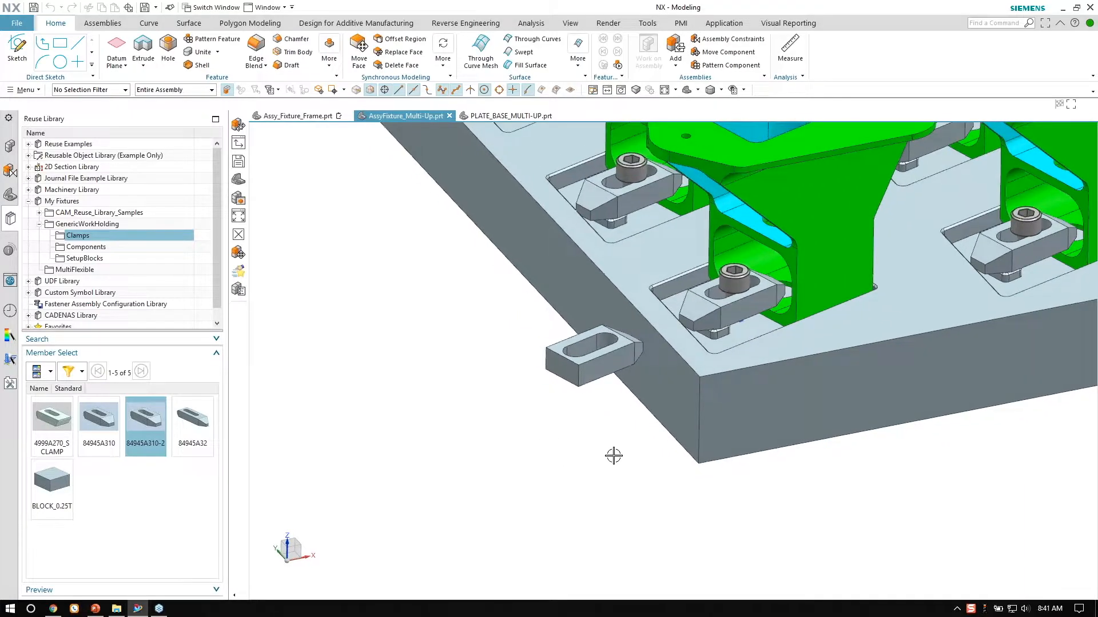
Replace the 84945A310 clamps with the loose 84945A310-2 clamp, maintaining relationships and replacing all occurrences in the assembly.
click(9, 146)
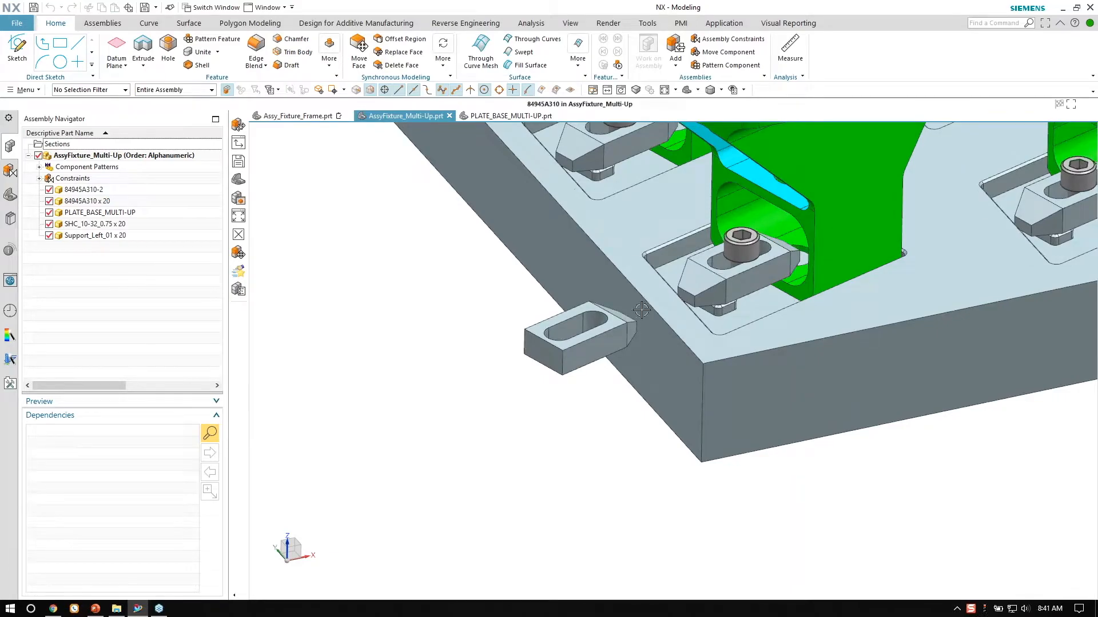
middle_drag(593, 334, 583, 341)
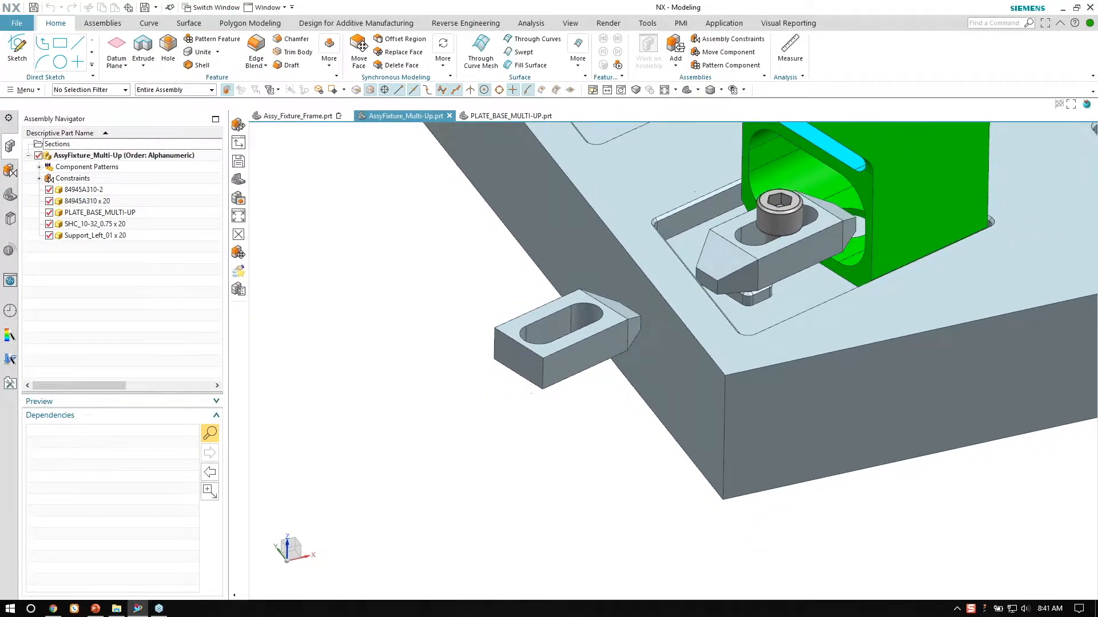
right_click(106, 202)
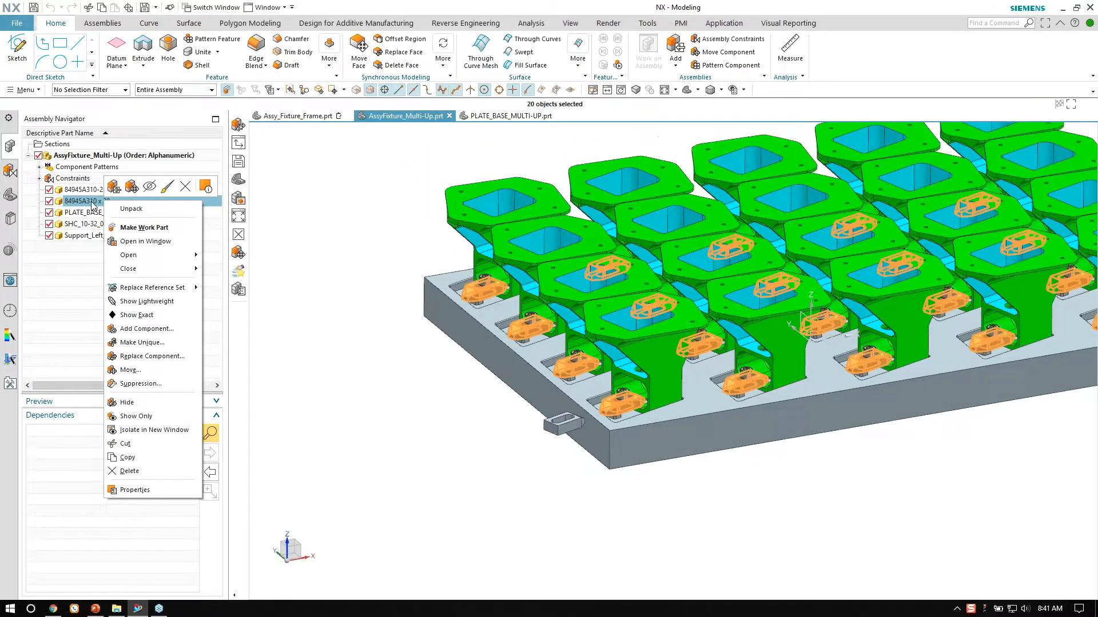
click(170, 363)
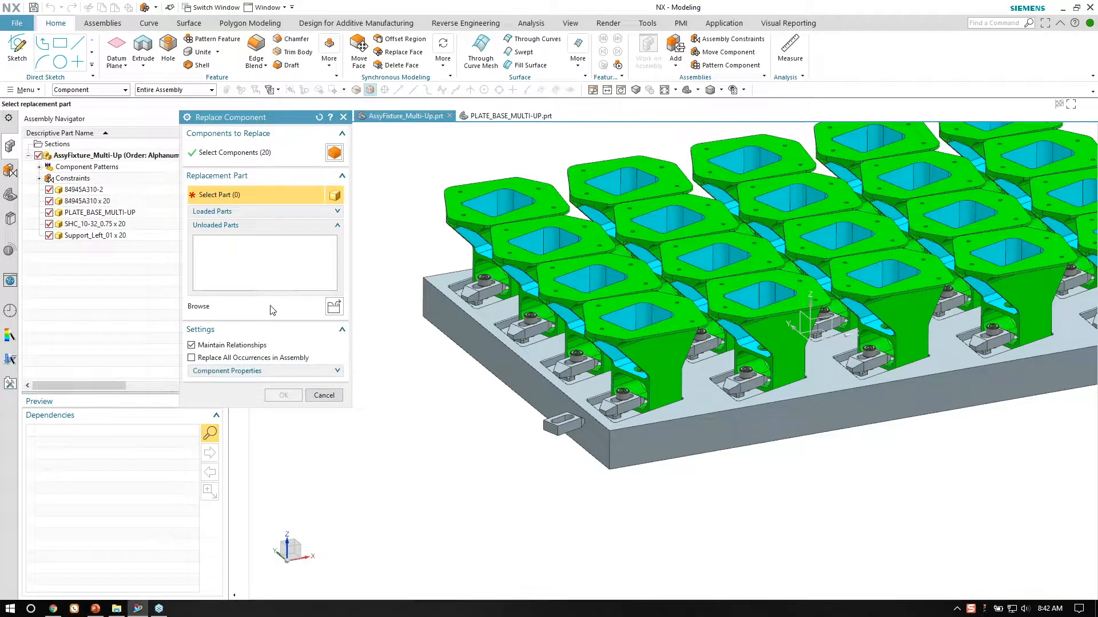
scroll(546, 429, up, 1)
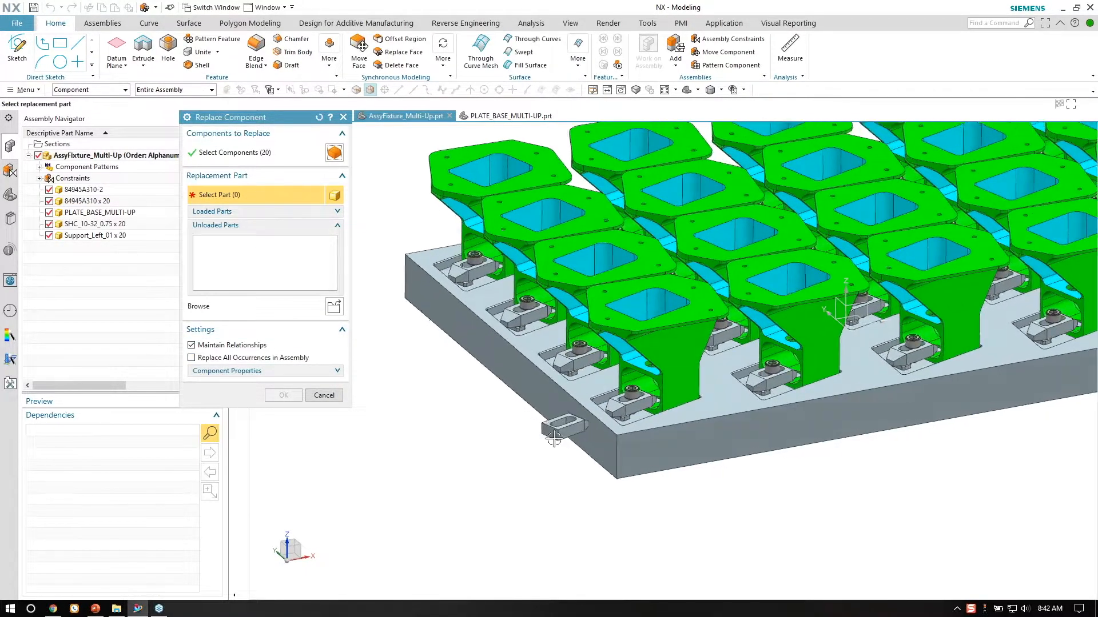
click(555, 428)
scroll(472, 449, up, 1)
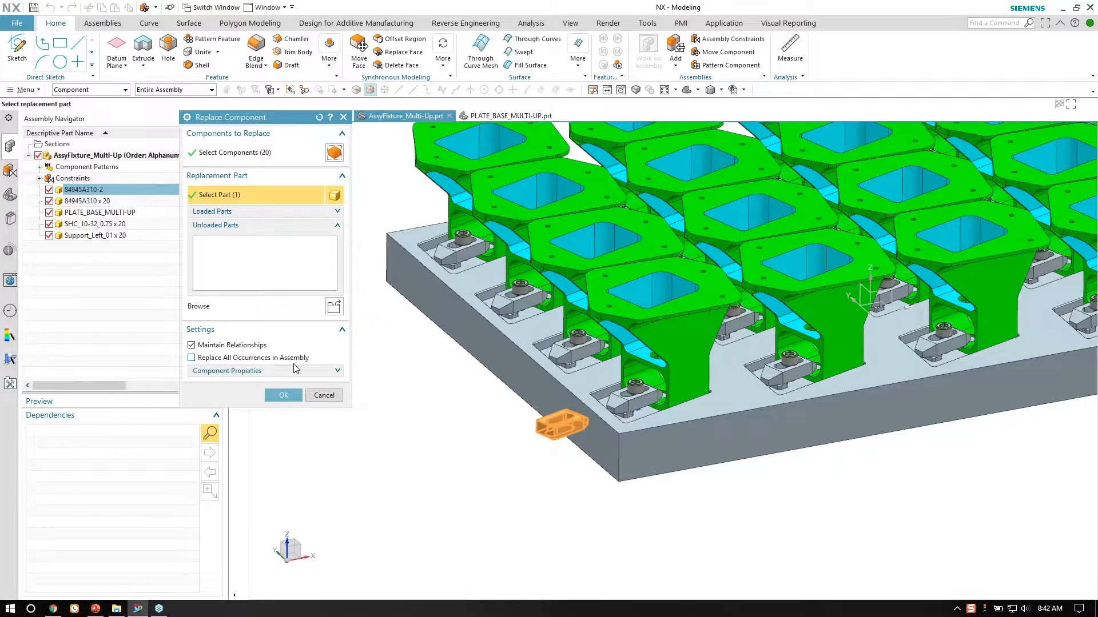
click(286, 358)
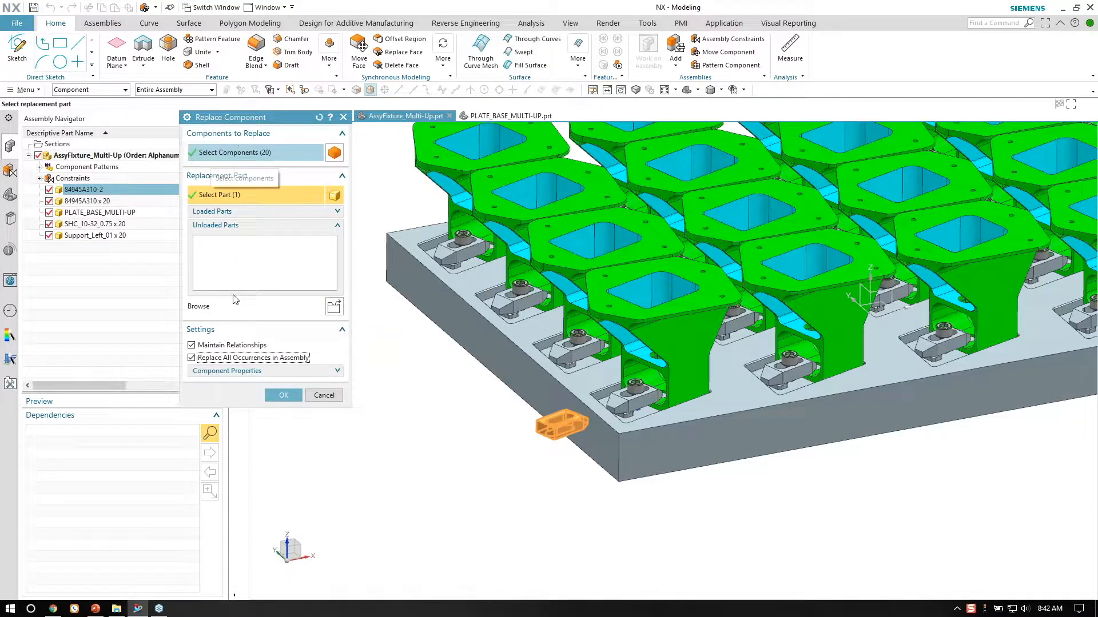
click(284, 395)
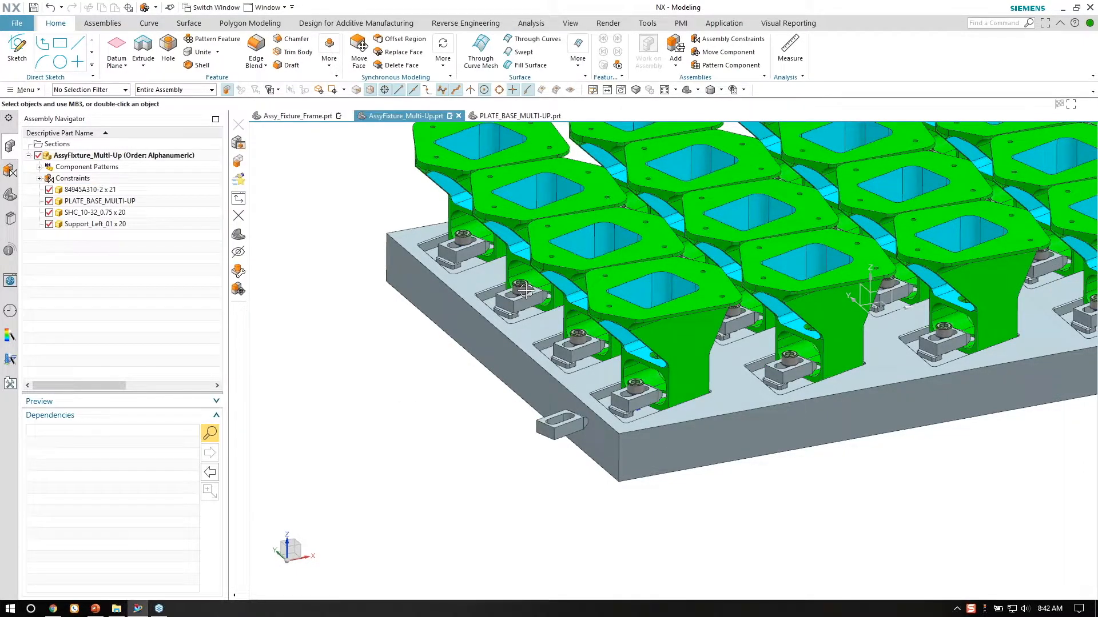
middle_drag(1076, 301, 426, 377)
click(429, 371)
key(Delete)
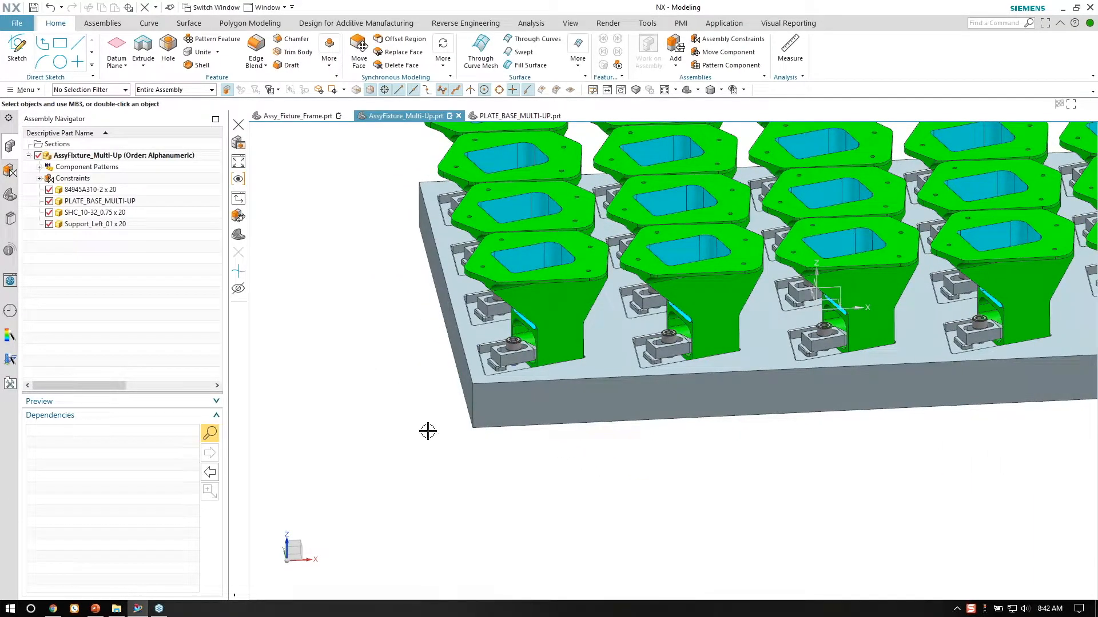
key(ctrl+z)
scroll(373, 360, up, 2)
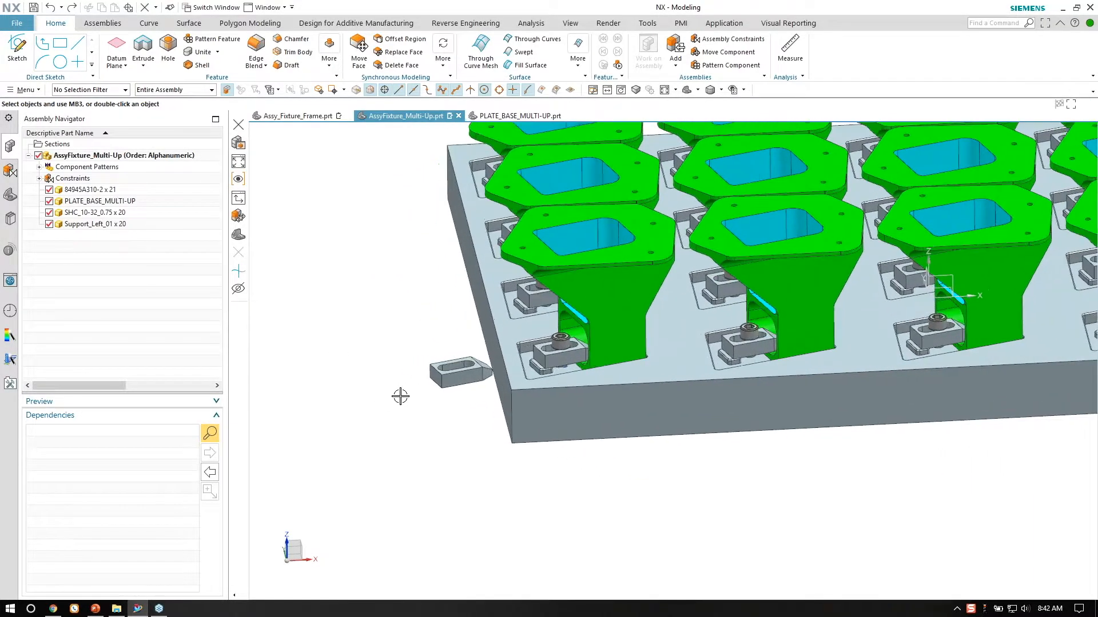
Delete the loose 84945A310-2 clamp lying beside the base plate.
right_click(448, 375)
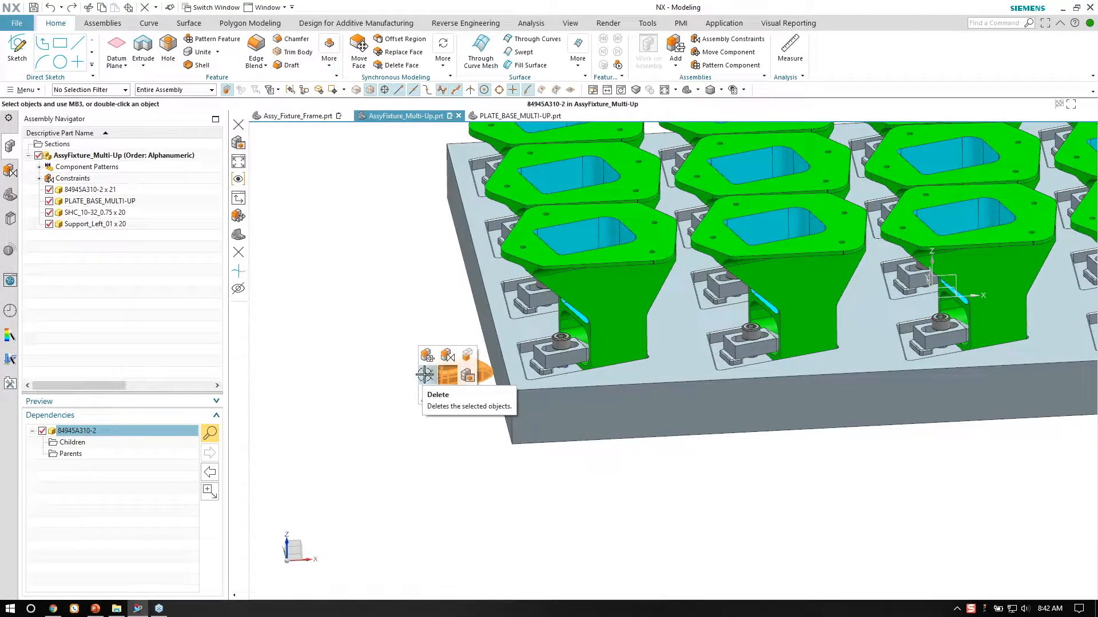
key(Delete)
scroll(464, 420, down, 2)
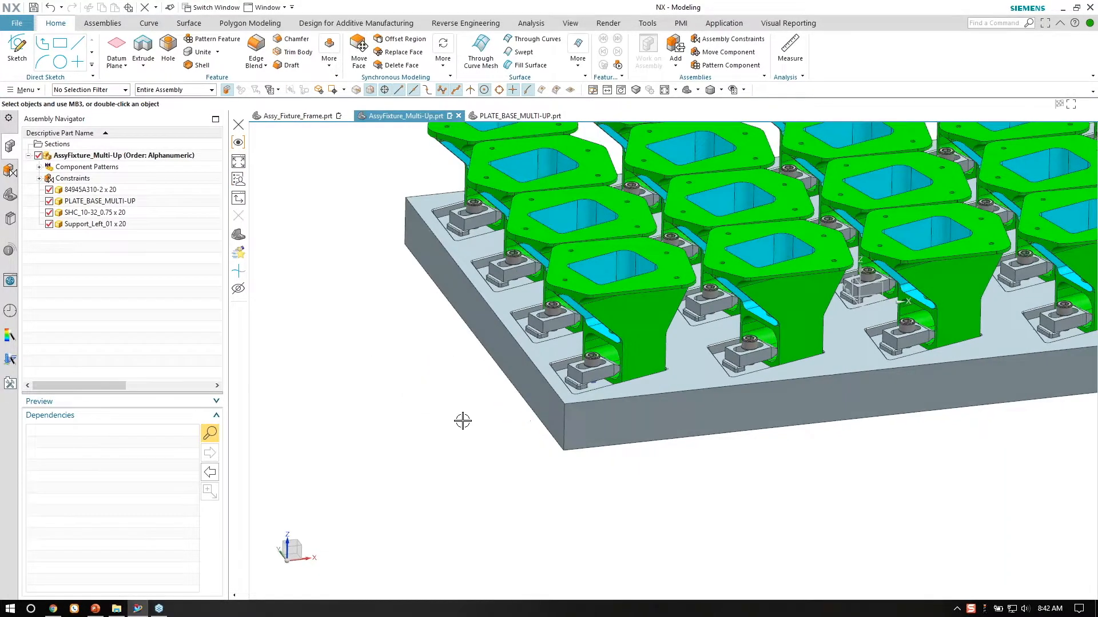
Check the 84945A310-2 entry in the Reuse Library and open the corner clamp in its own window.
scroll(554, 368, up, 4)
middle_drag(532, 353, 510, 396)
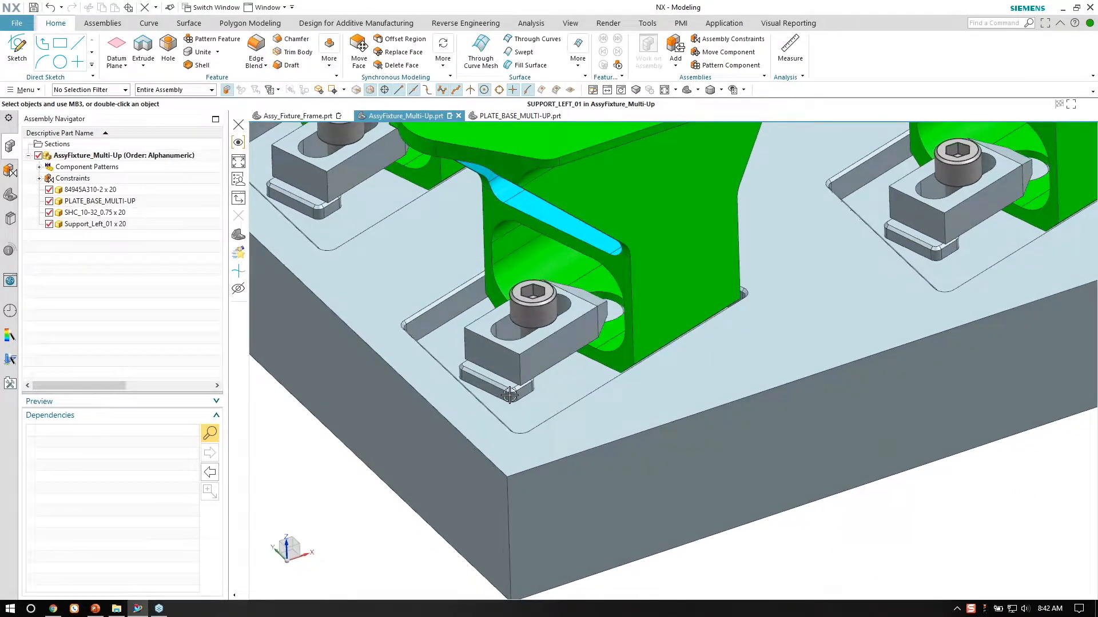
scroll(587, 357, down, 2)
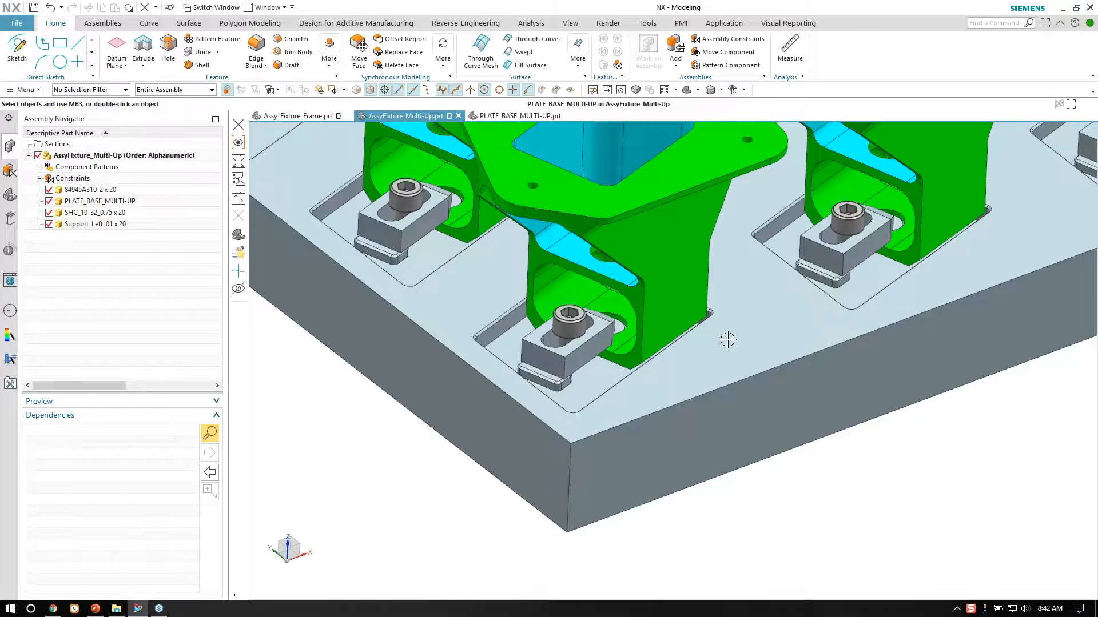
scroll(845, 325, down, 1)
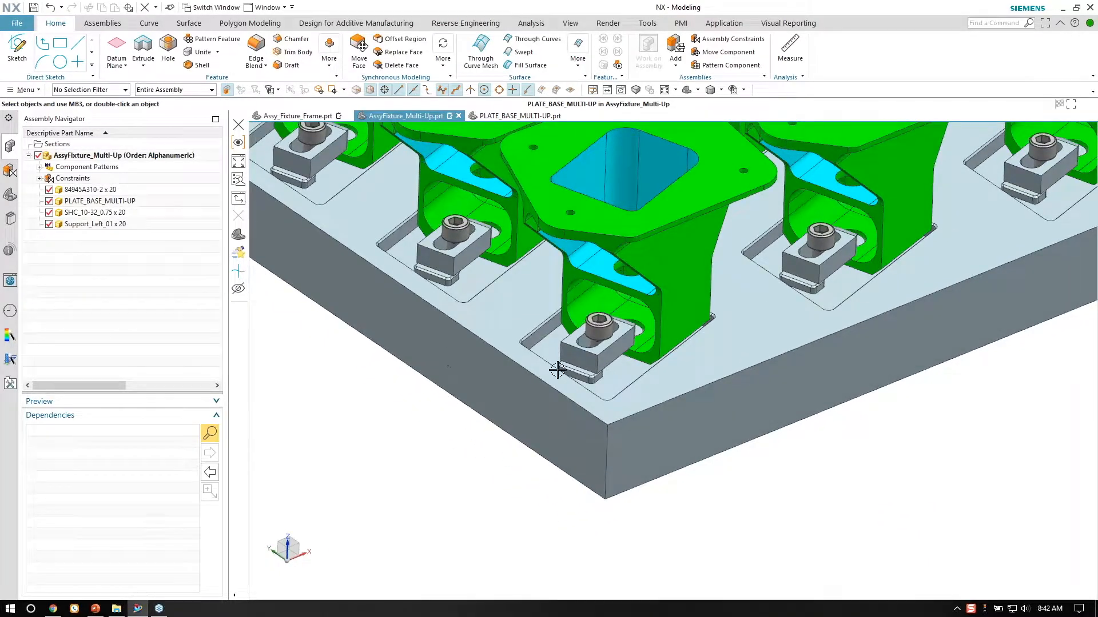
middle_drag(604, 359, 684, 314)
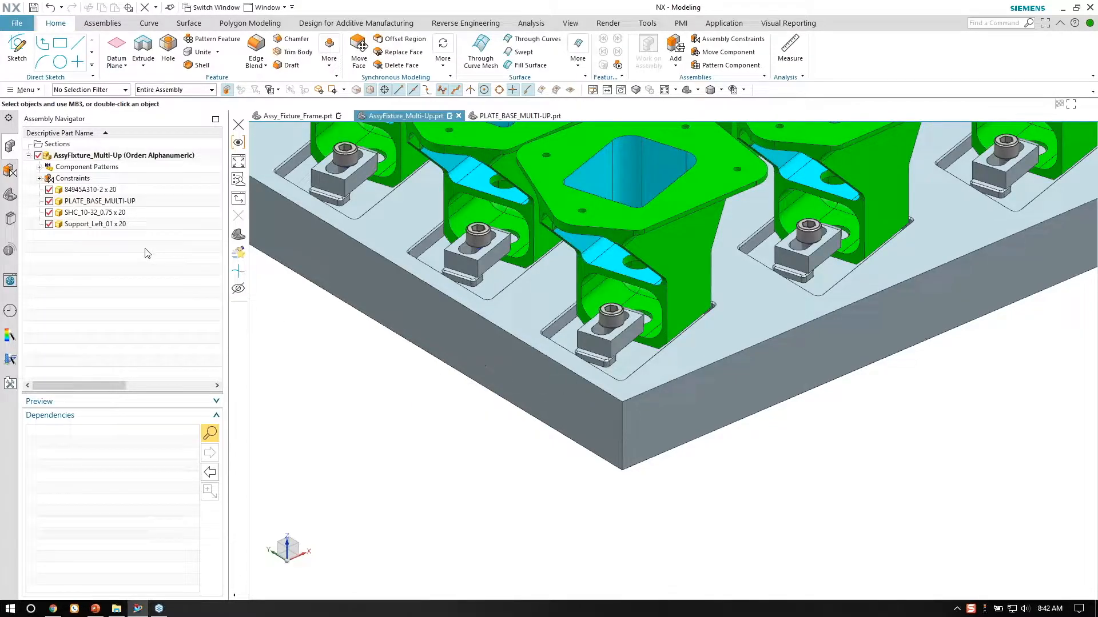
click(10, 219)
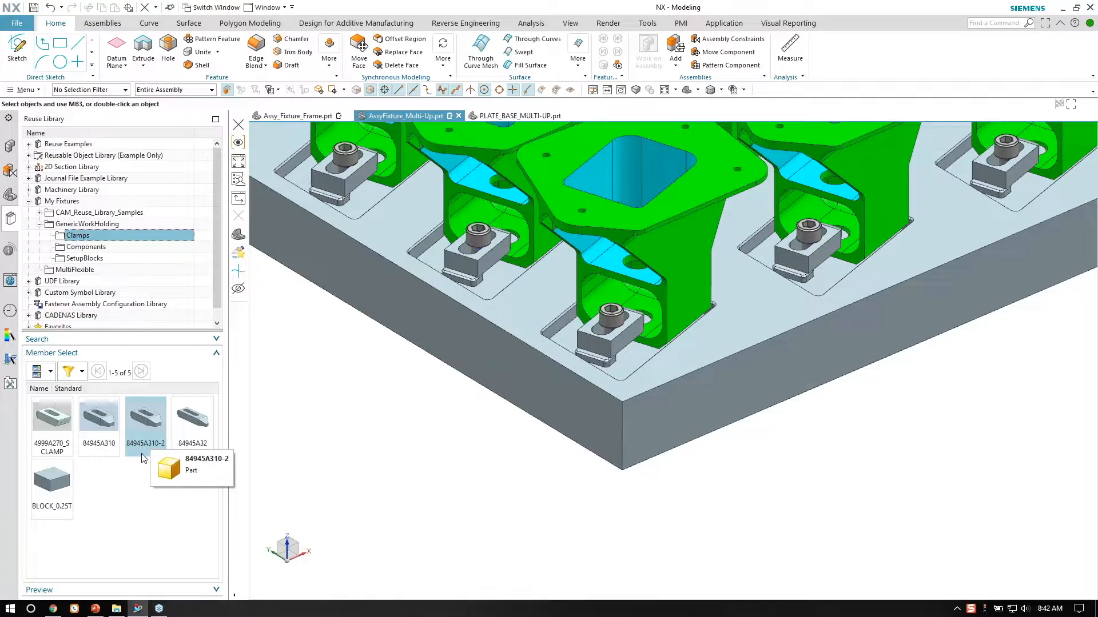
drag(160, 439, 627, 338)
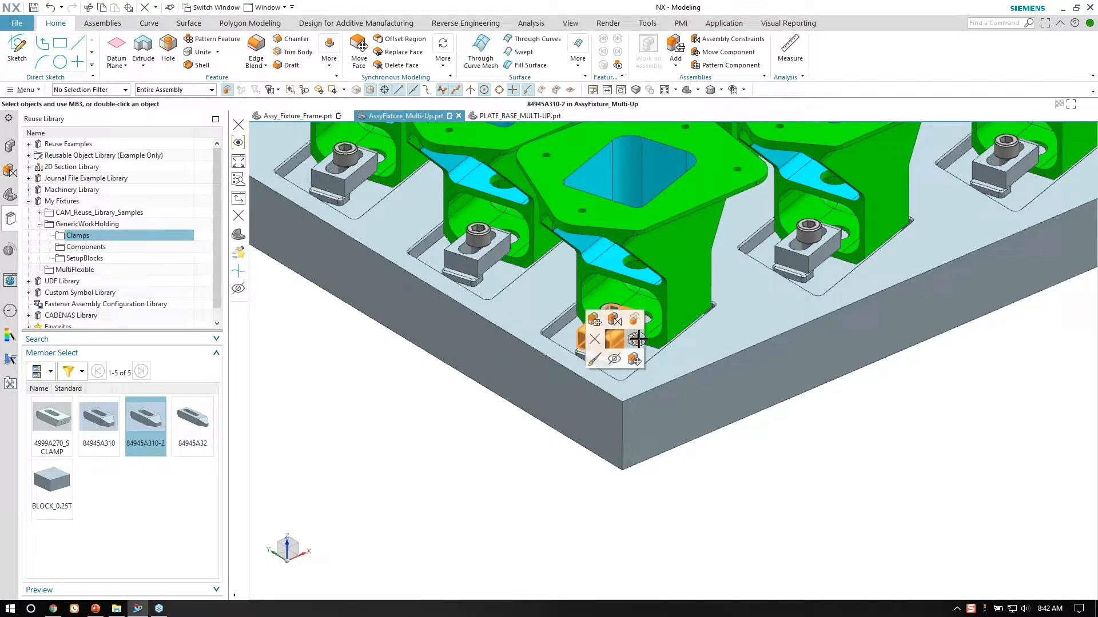
click(634, 344)
Hide the datum plane and the datum coordinate system in the clamp part, orient the clamp for its library preview and save it.
middle_drag(441, 468, 521, 250)
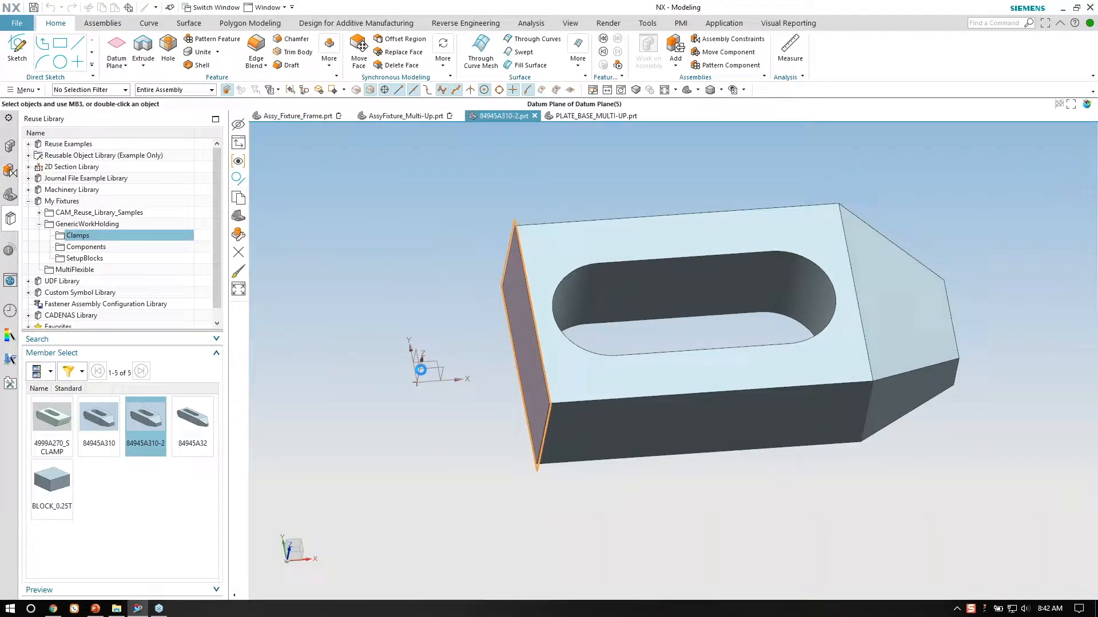
key(ctrl+j)
key(Escape)
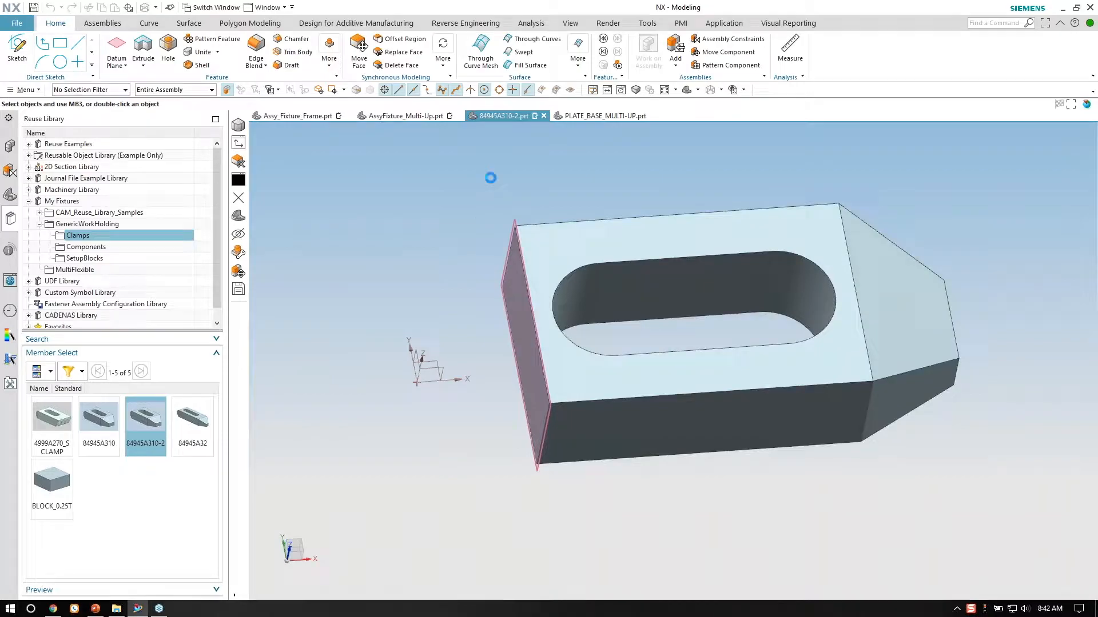
right_click(518, 225)
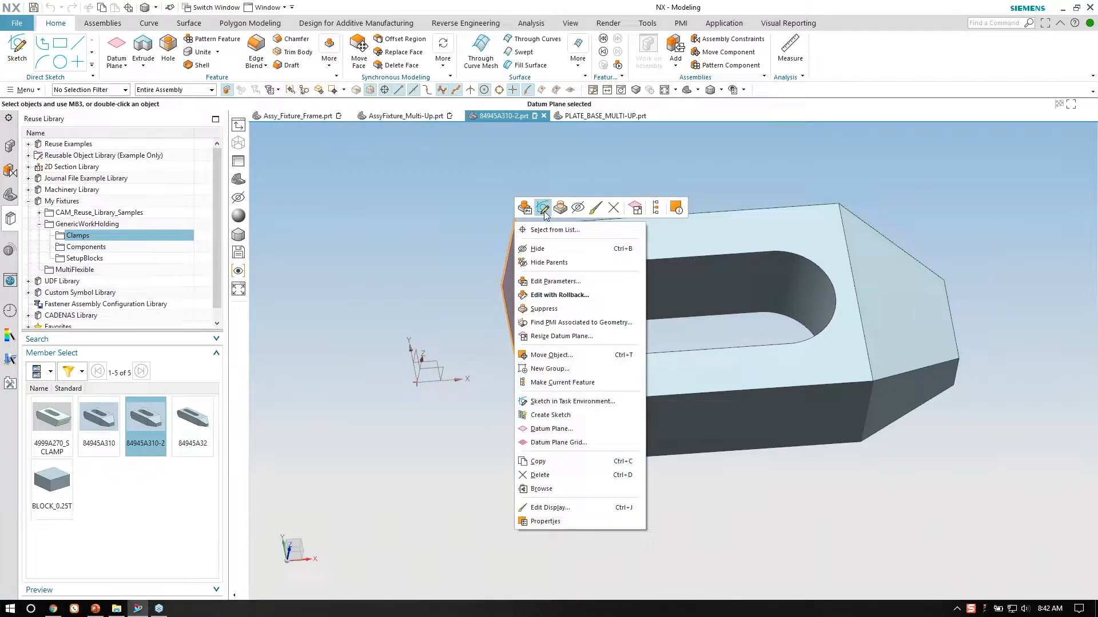
click(560, 210)
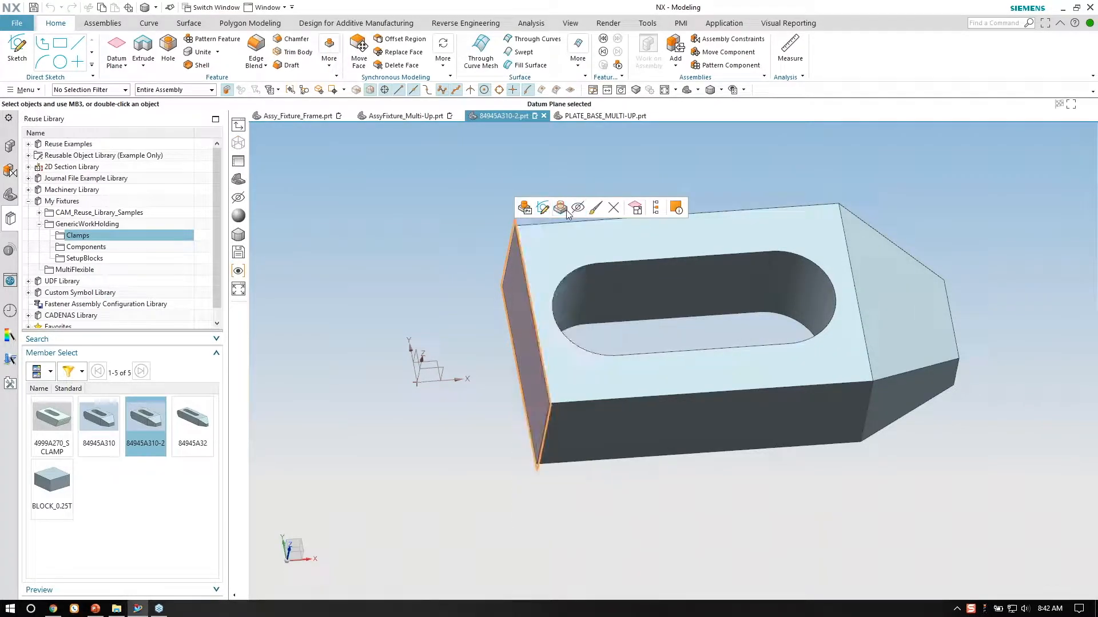
right_click(420, 379)
click(472, 167)
middle_drag(554, 441, 529, 280)
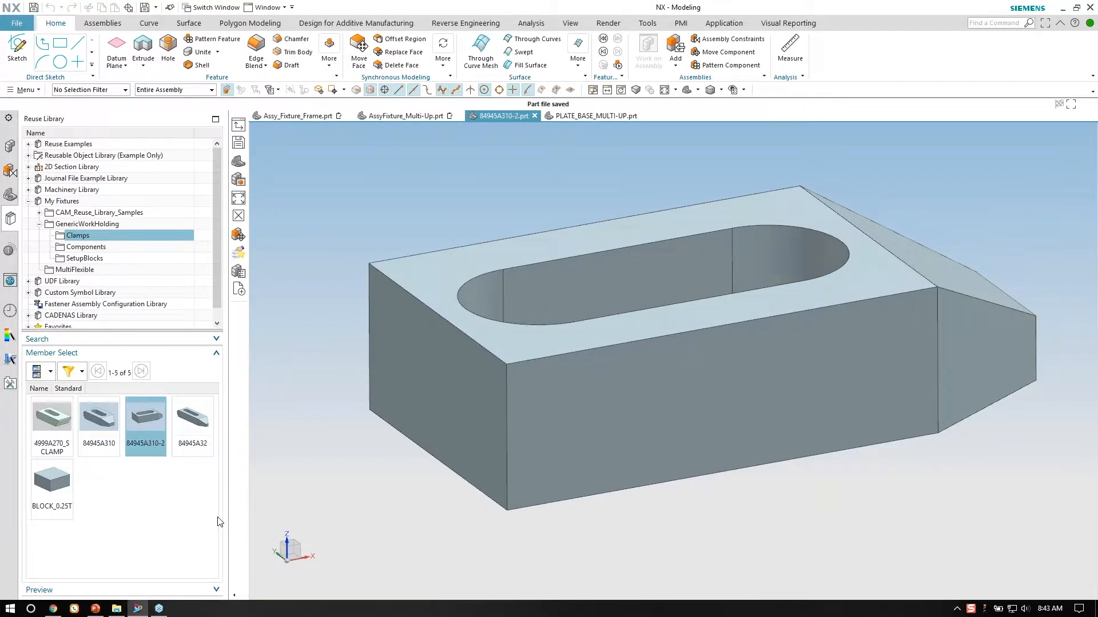
Switch to File Explorer and go to the AssociativeFixtureDesign > Fixtures > GenericWorkHolding folder.
click(344, 205)
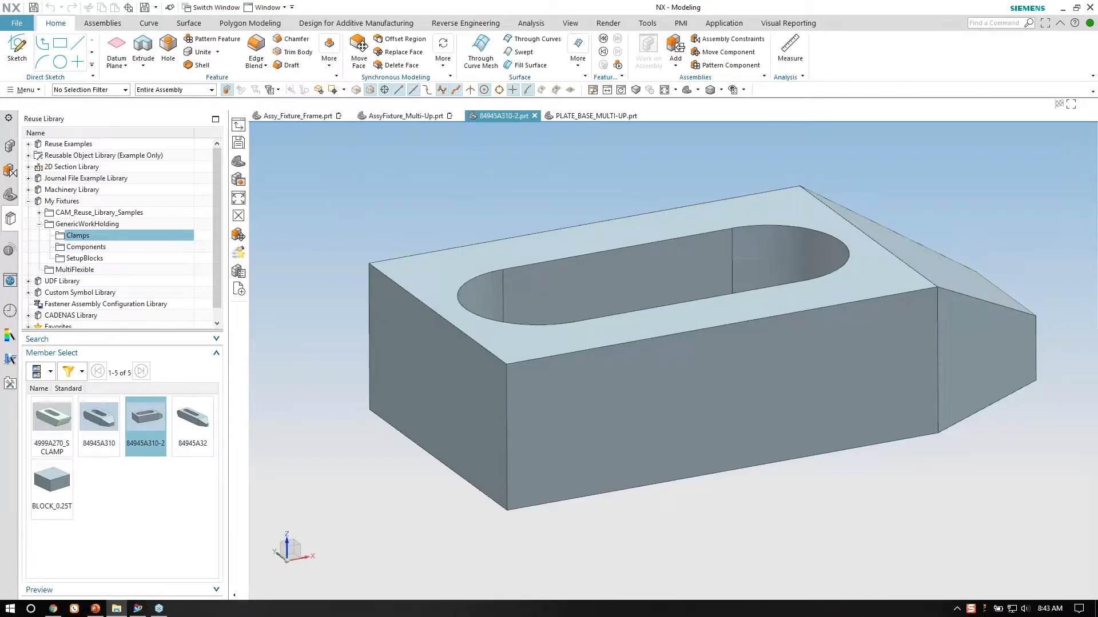
click(117, 608)
click(498, 180)
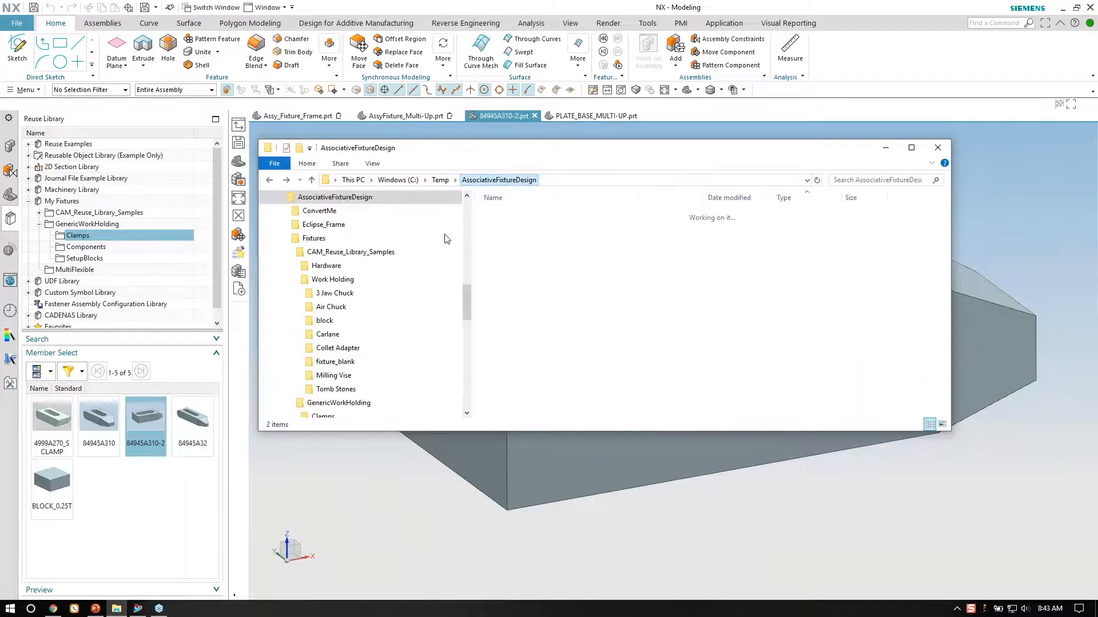
double_click(510, 238)
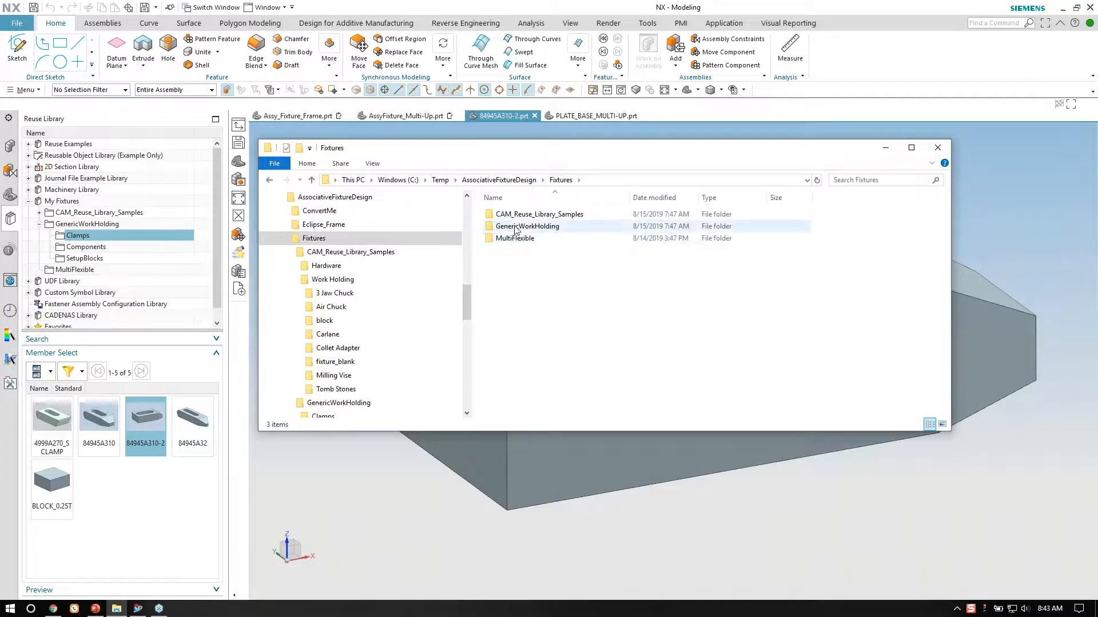
double_click(530, 227)
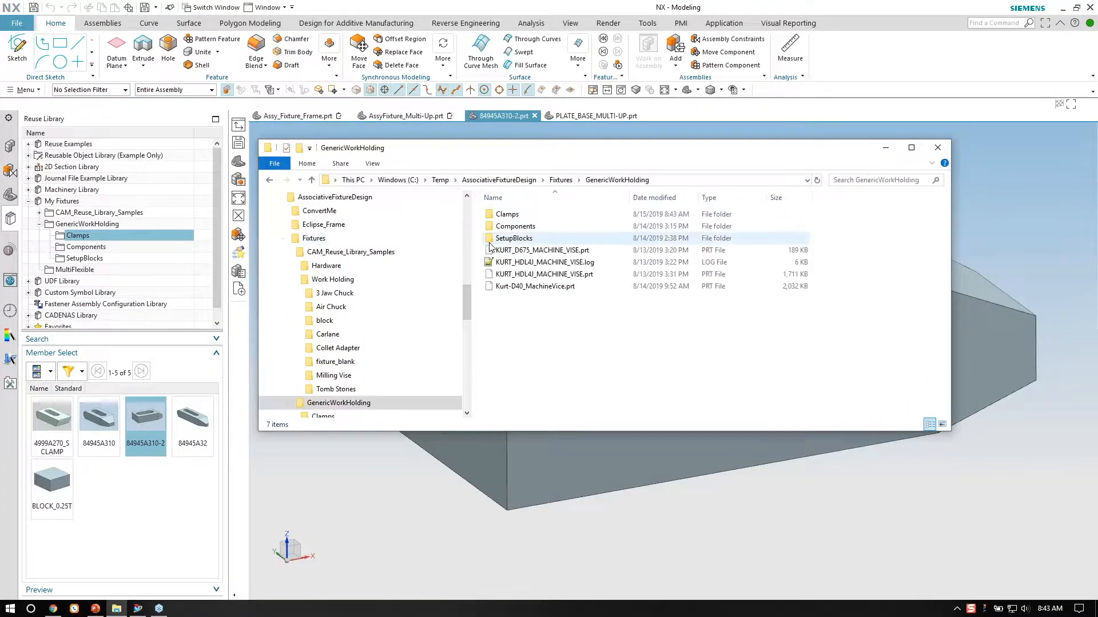
Examine the Components, Clamps and SetupBlocks subfolders on disk and return to the GenericWorkHolding folder.
double_click(529, 226)
key(alt+Up)
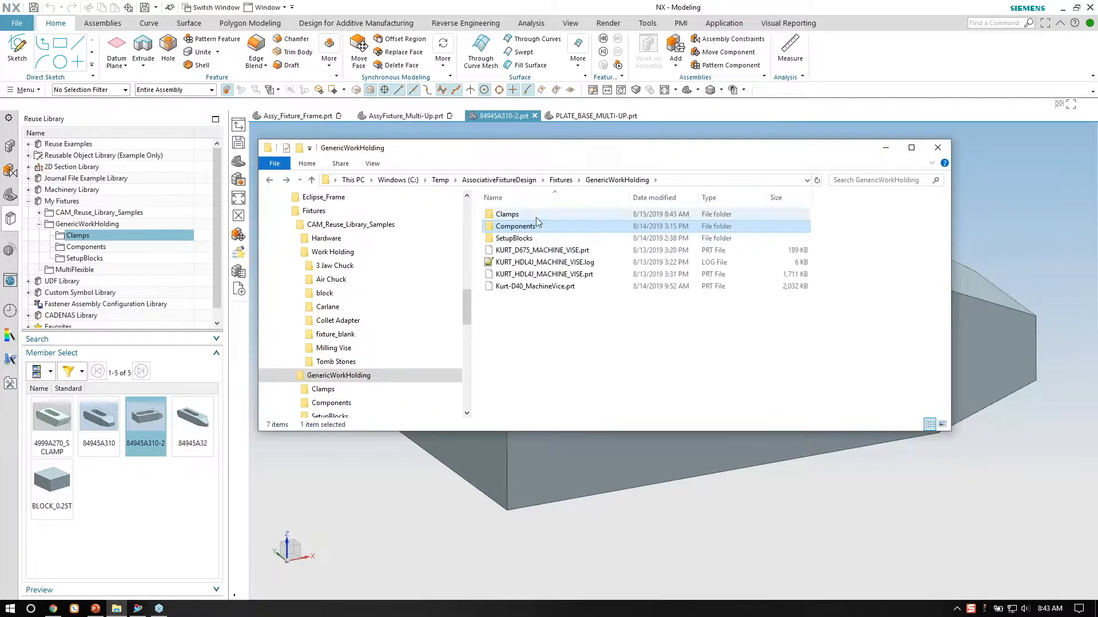
double_click(536, 216)
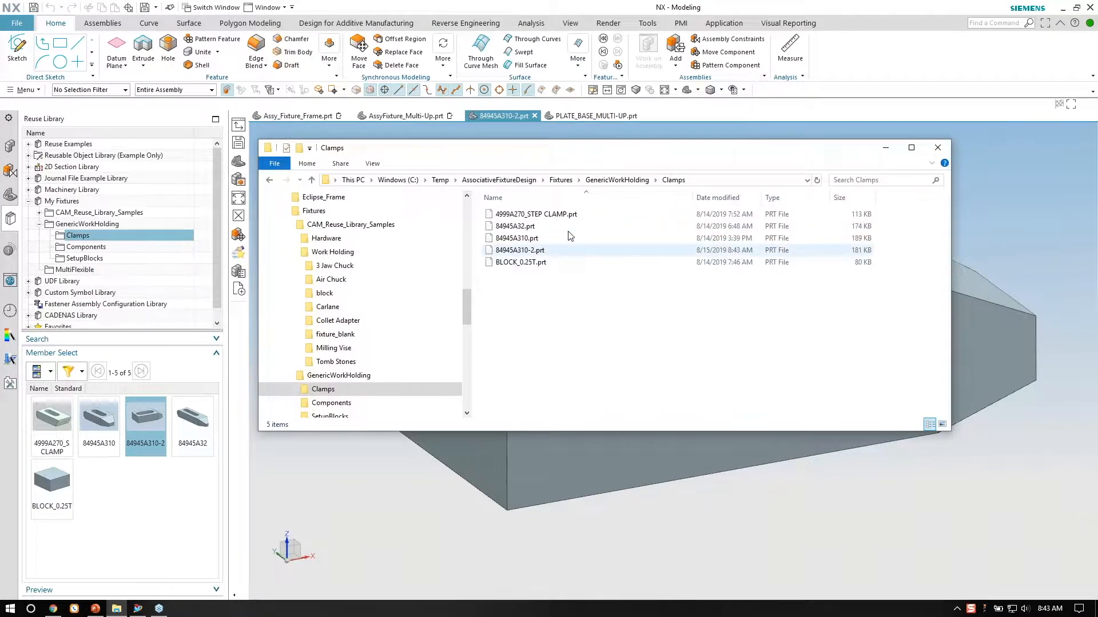
key(alt+Up)
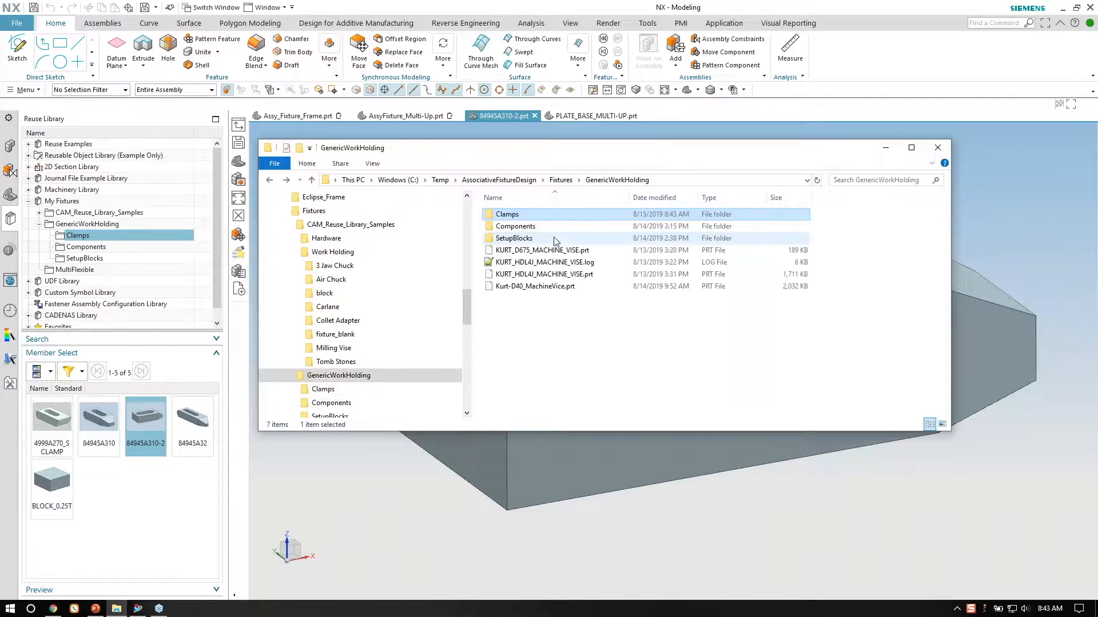
double_click(518, 238)
key(alt+Up)
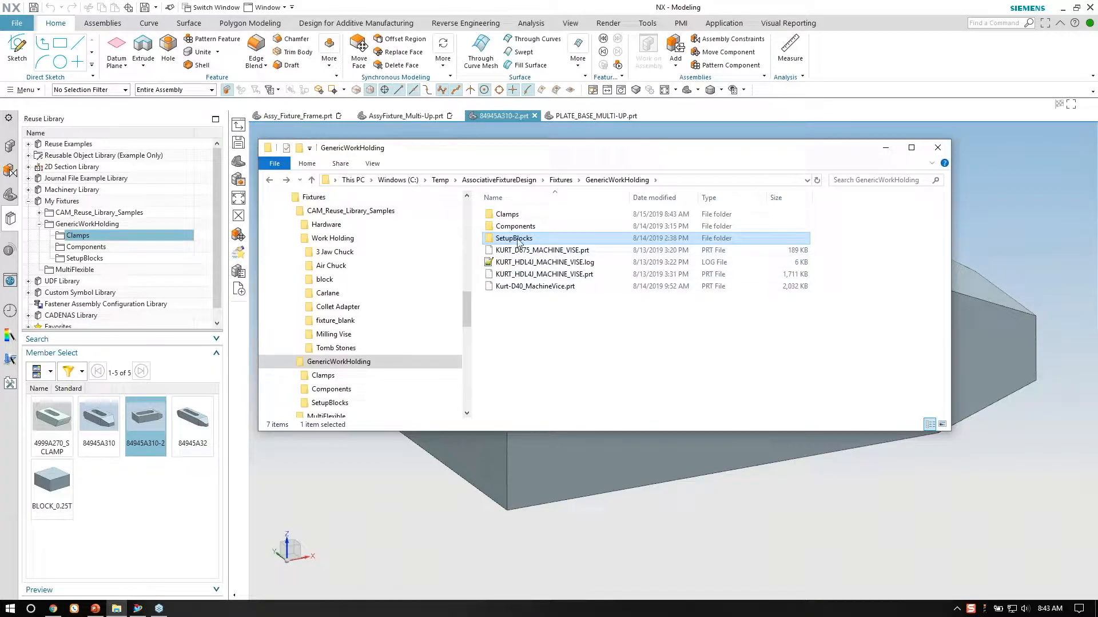
click(569, 316)
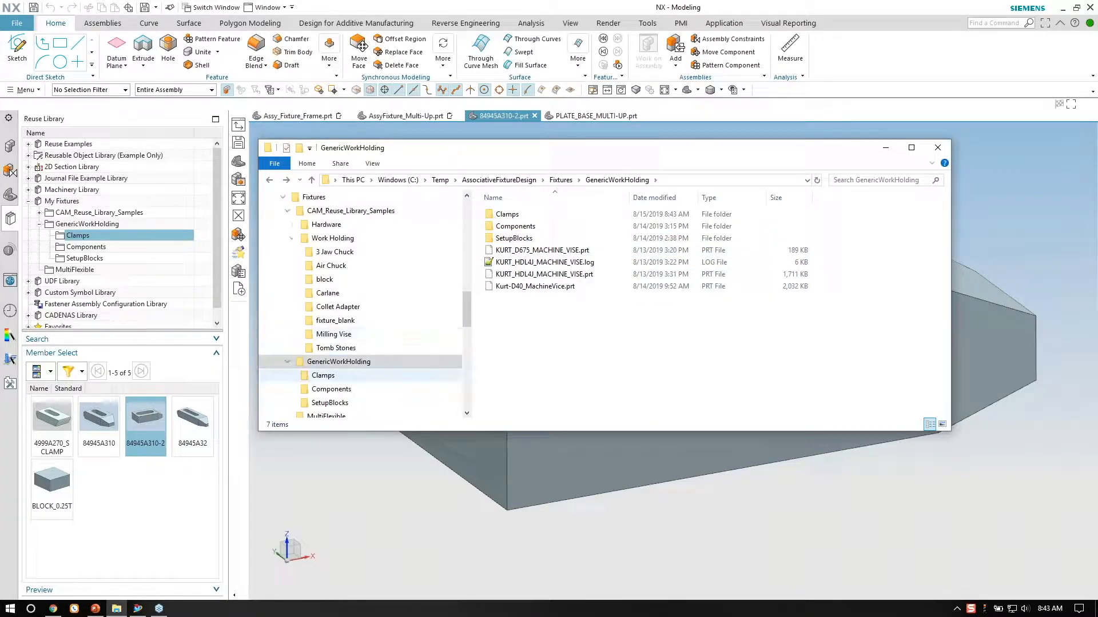
Switch back to NX and examine the Reuse Library members of the GenericWorkHolding folder and its Clamps subfolder.
click(88, 224)
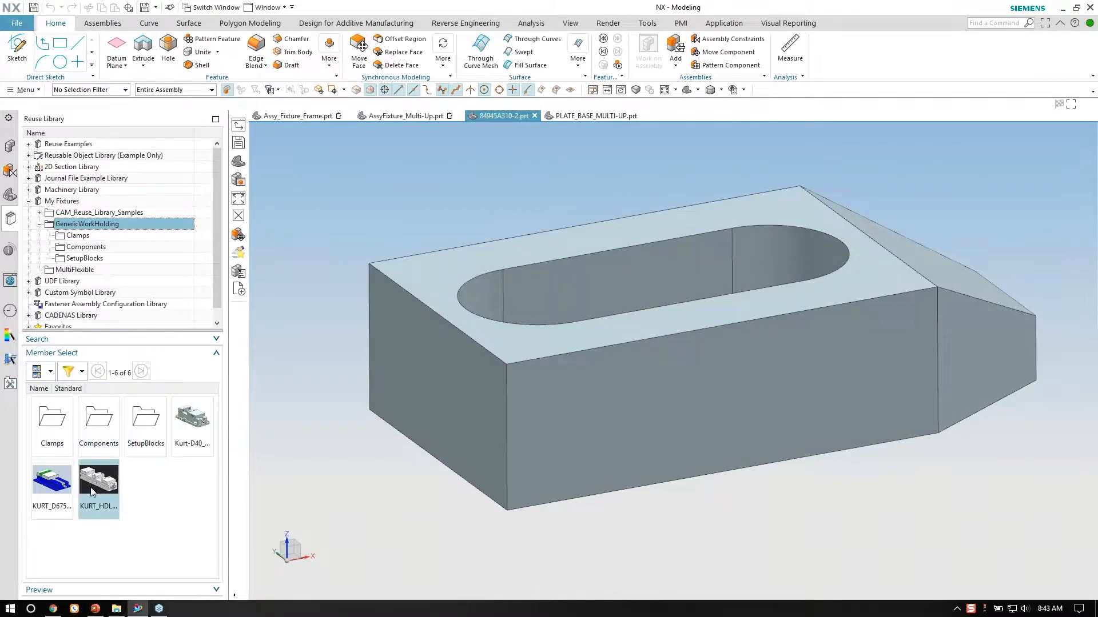
click(80, 355)
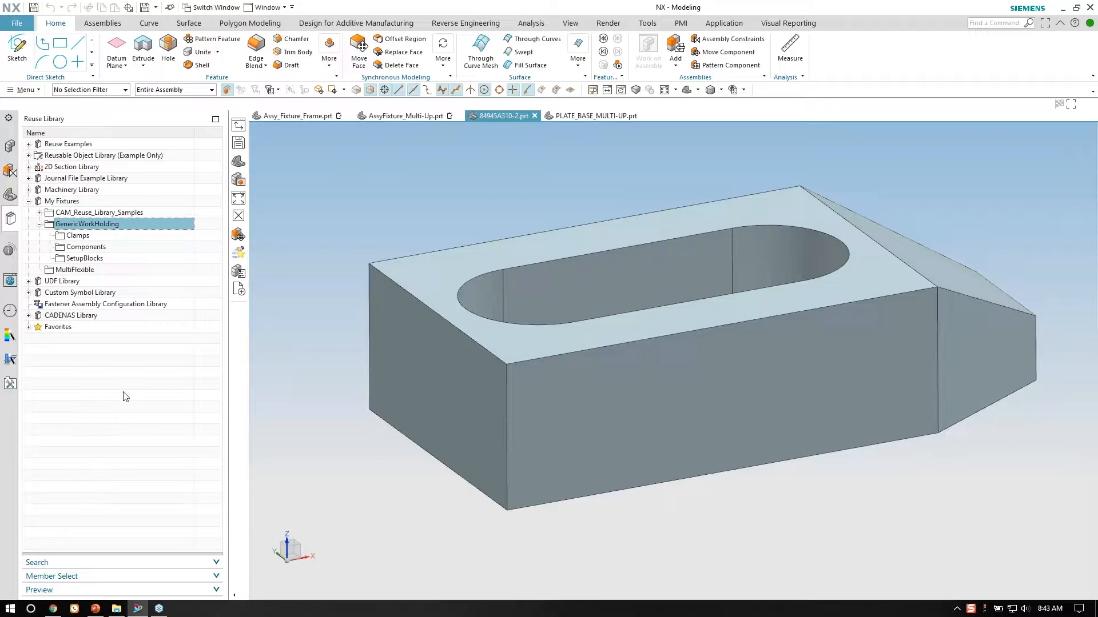
click(39, 224)
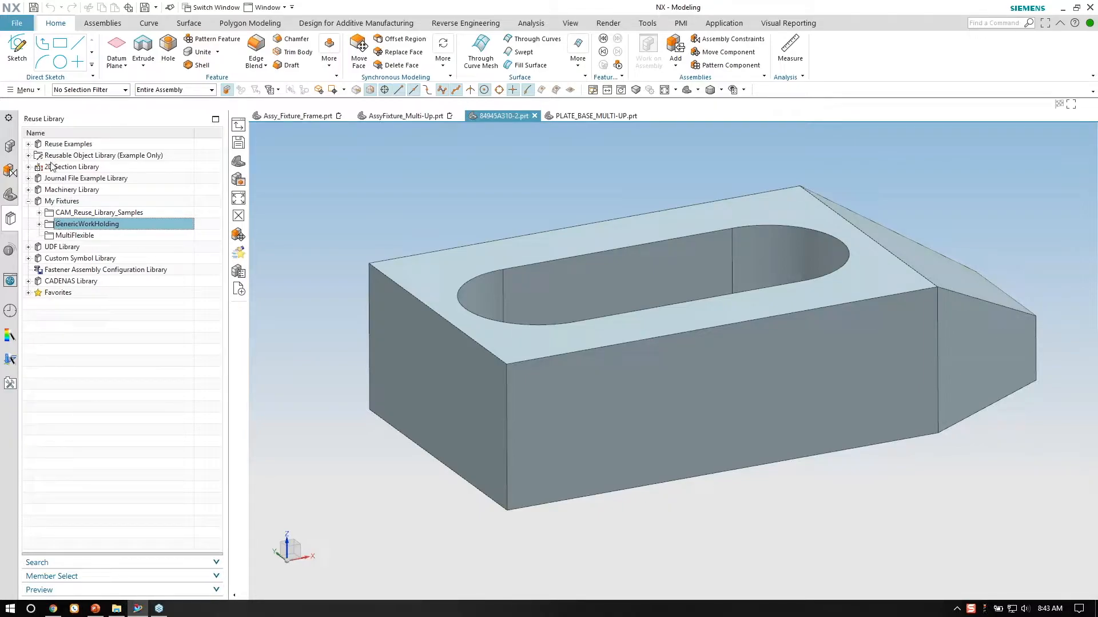
click(39, 225)
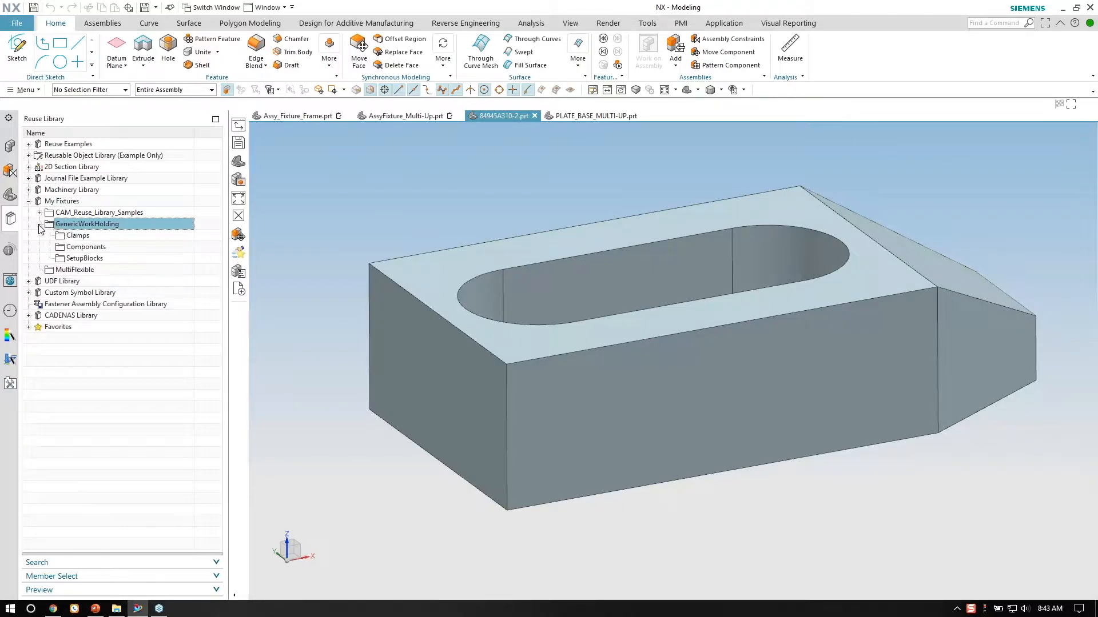
click(78, 236)
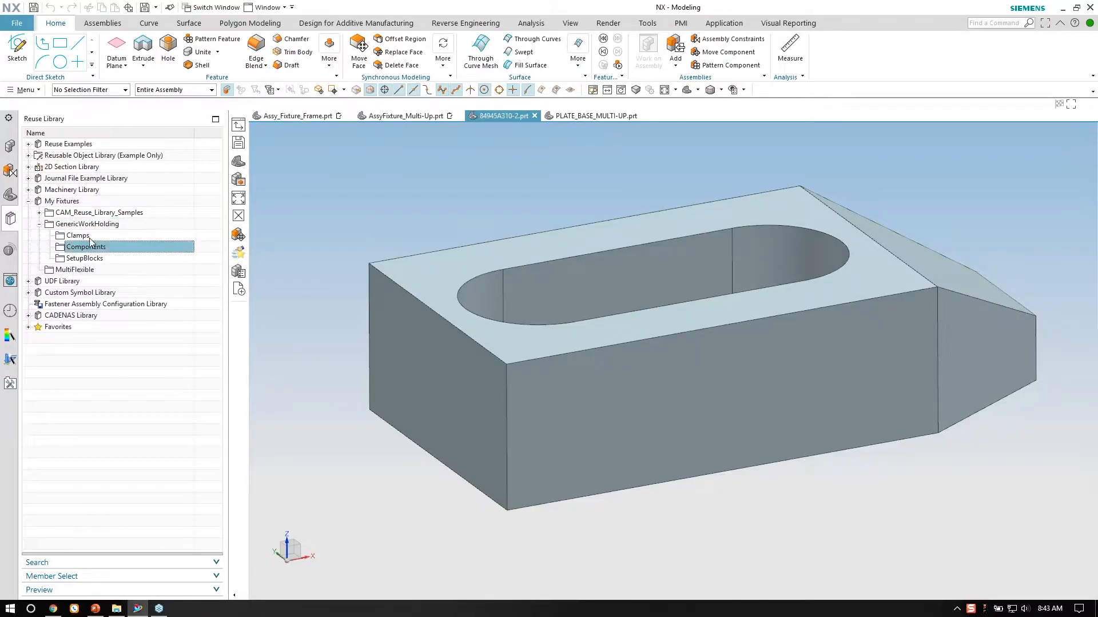
click(57, 576)
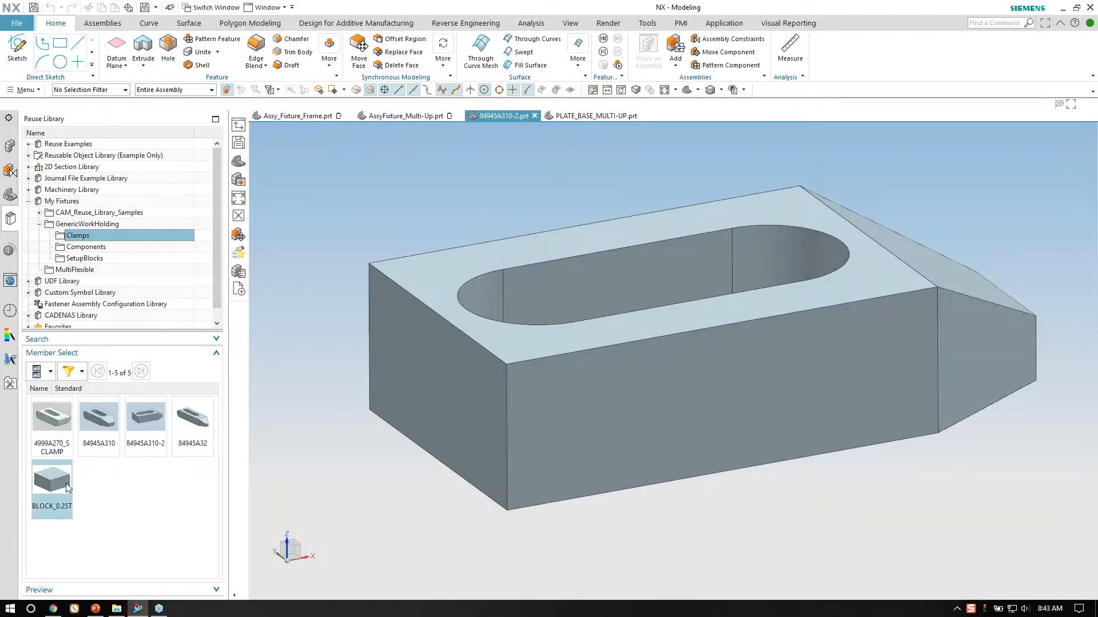
Show the Reuse Library's search field for the Clamps folder and collapse it again.
click(67, 339)
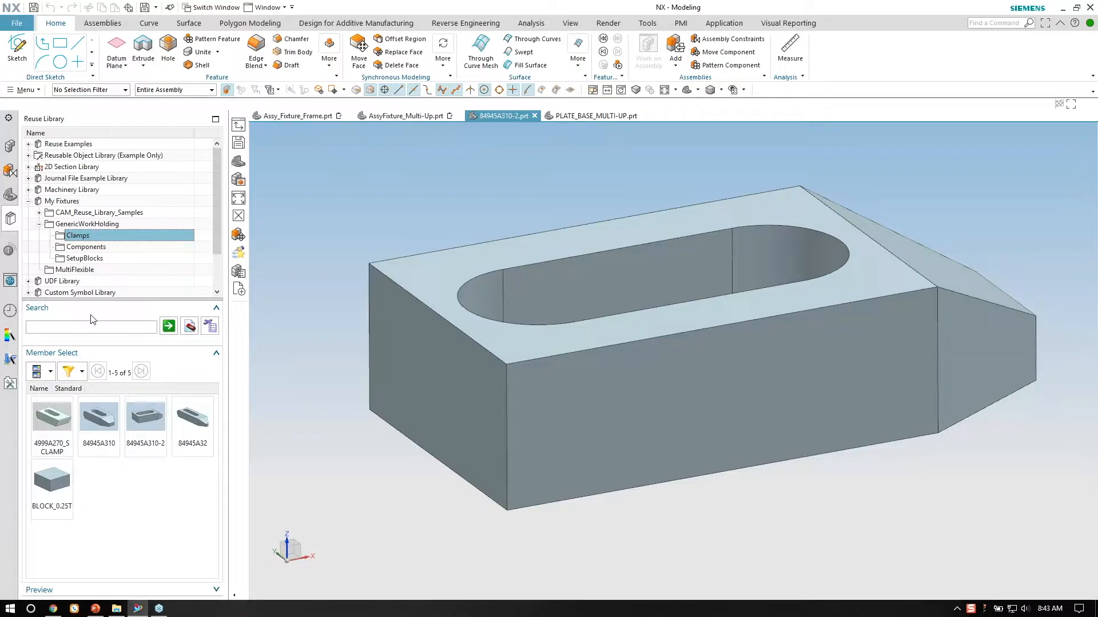
click(84, 331)
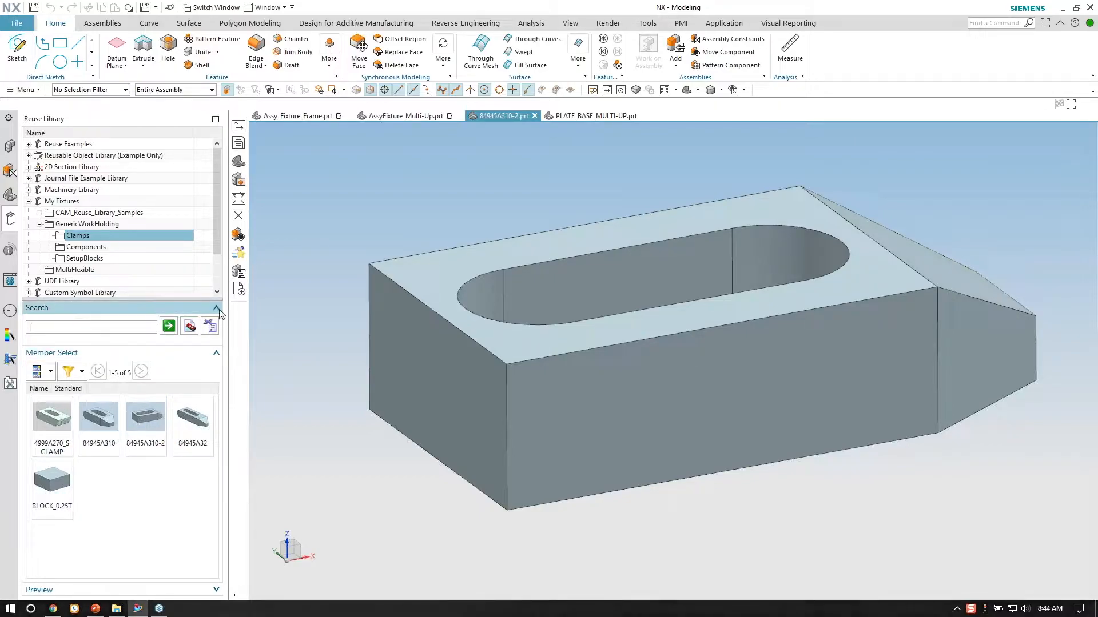
click(103, 313)
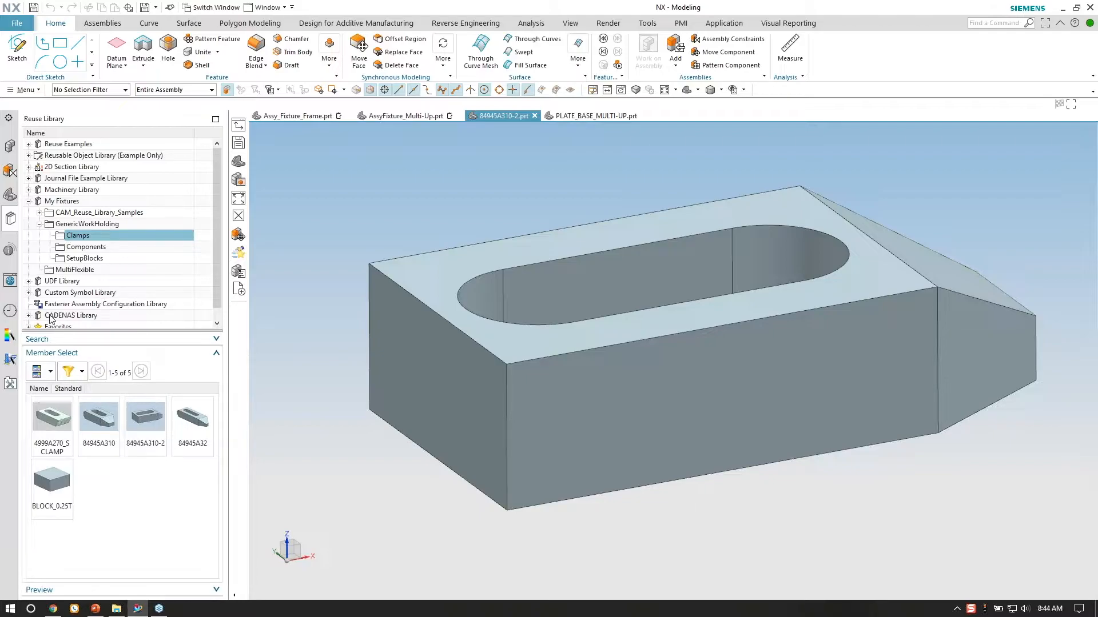
click(400, 190)
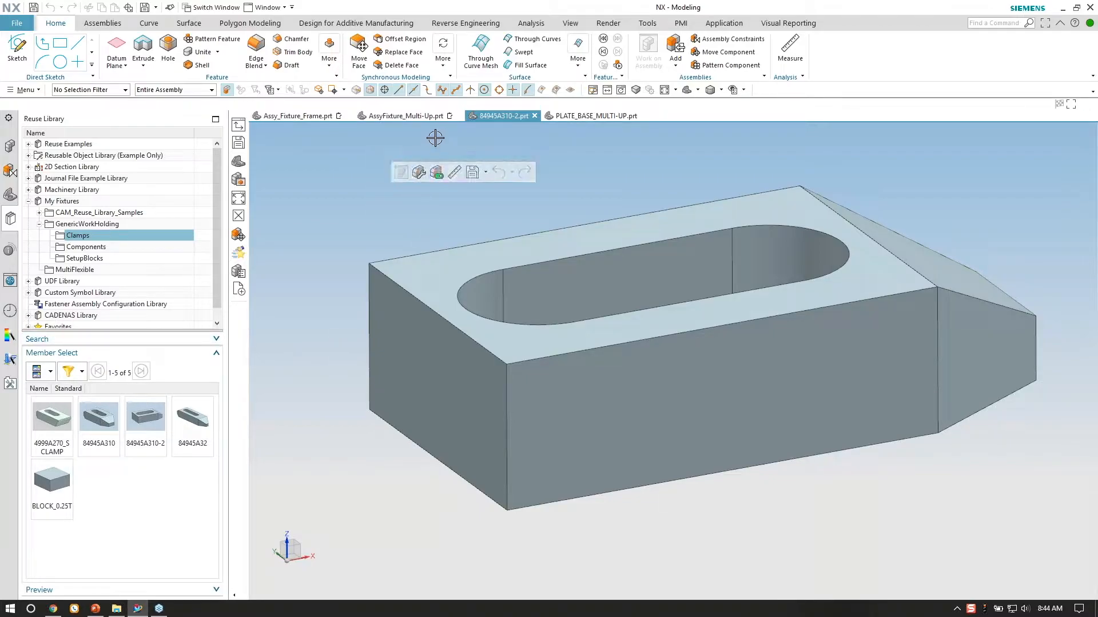
Switch to the Assy_Fixture_Frame assembly and make its FixtureBase component the work part.
key(ctrl+Tab)
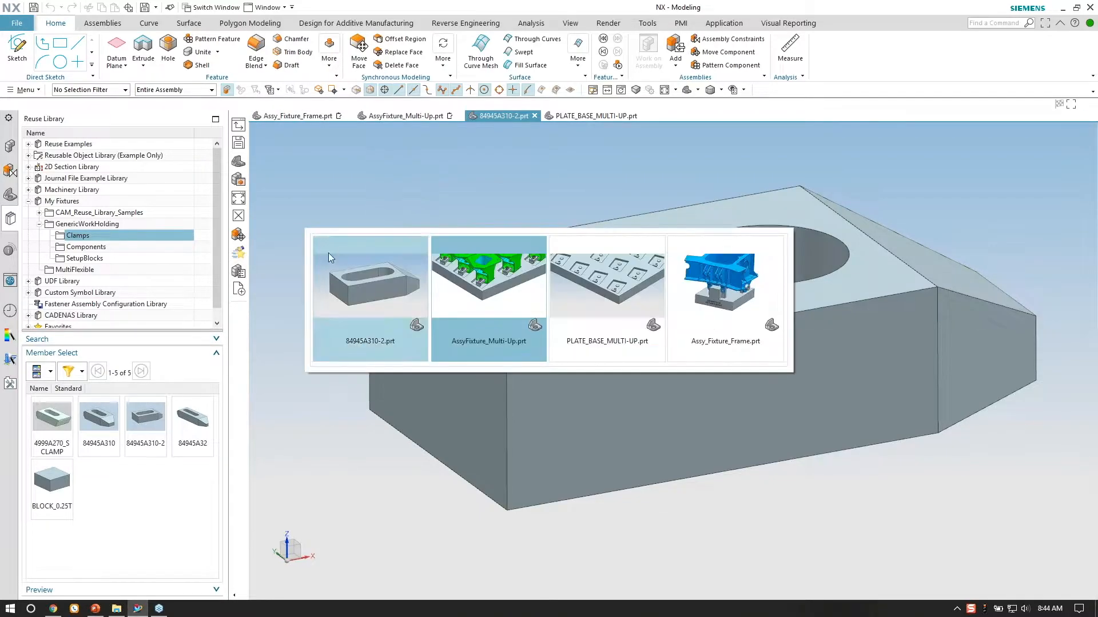
click(480, 195)
click(319, 115)
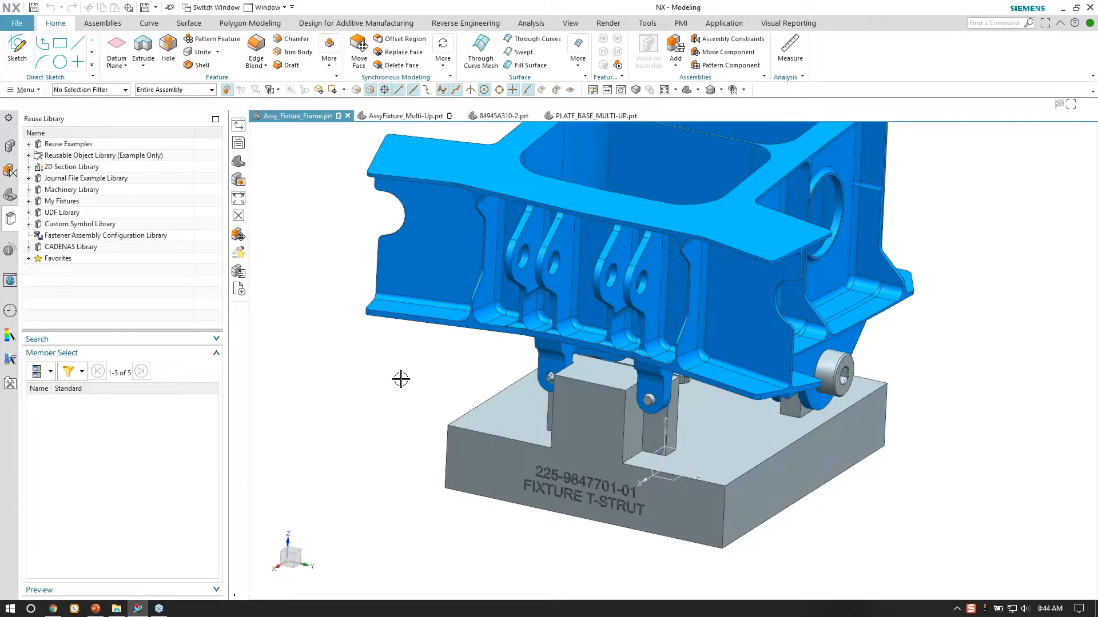
middle_drag(824, 480, 801, 563)
scroll(607, 409, up, 4)
middle_drag(607, 409, 709, 475)
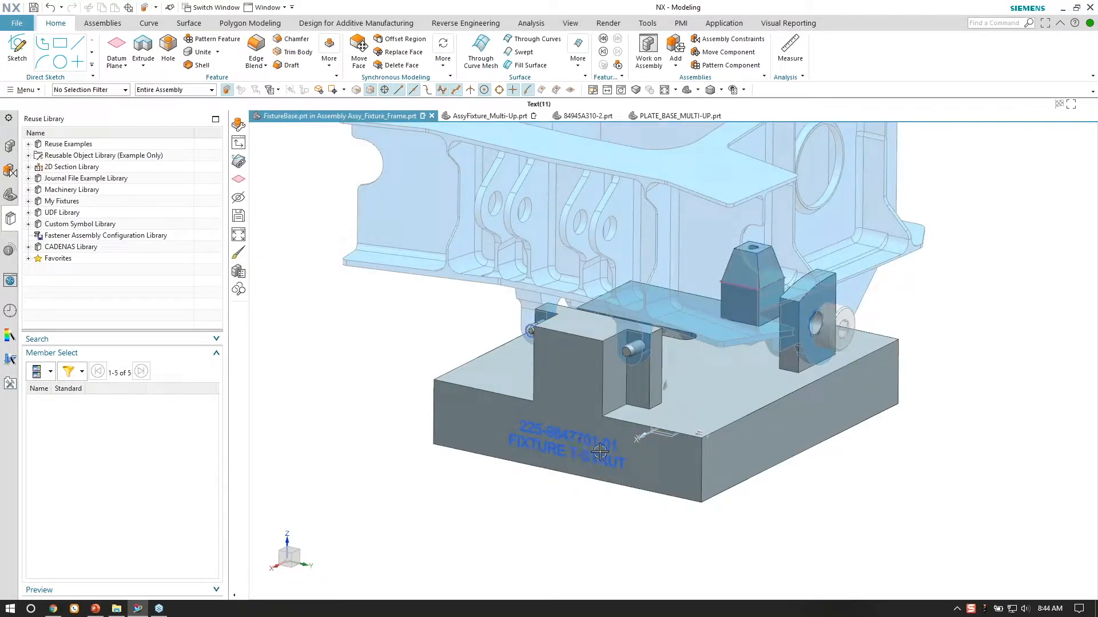
Highlight Linked Body (1) in FixtureBase's model history to inspect the linked frame geometry.
click(10, 145)
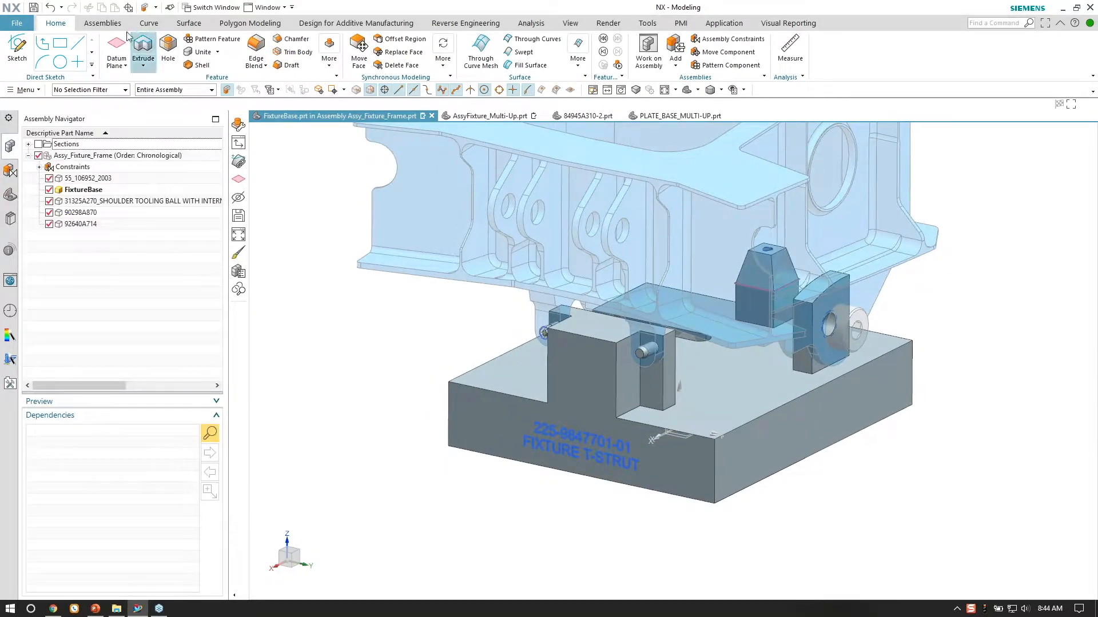
click(102, 23)
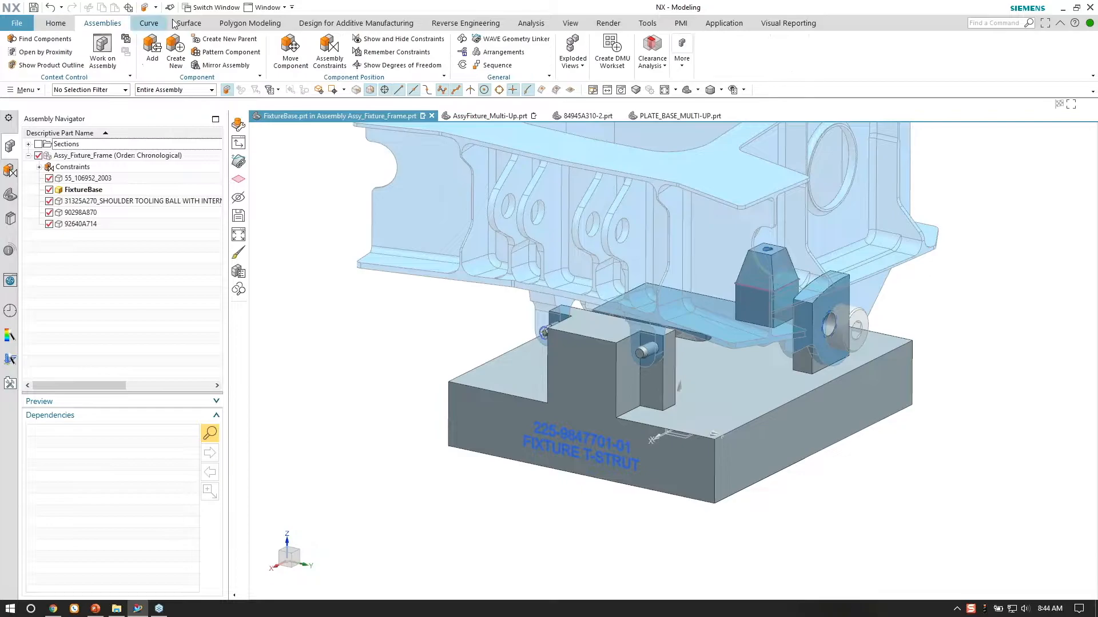
click(14, 193)
click(86, 189)
scroll(608, 273, down, 2)
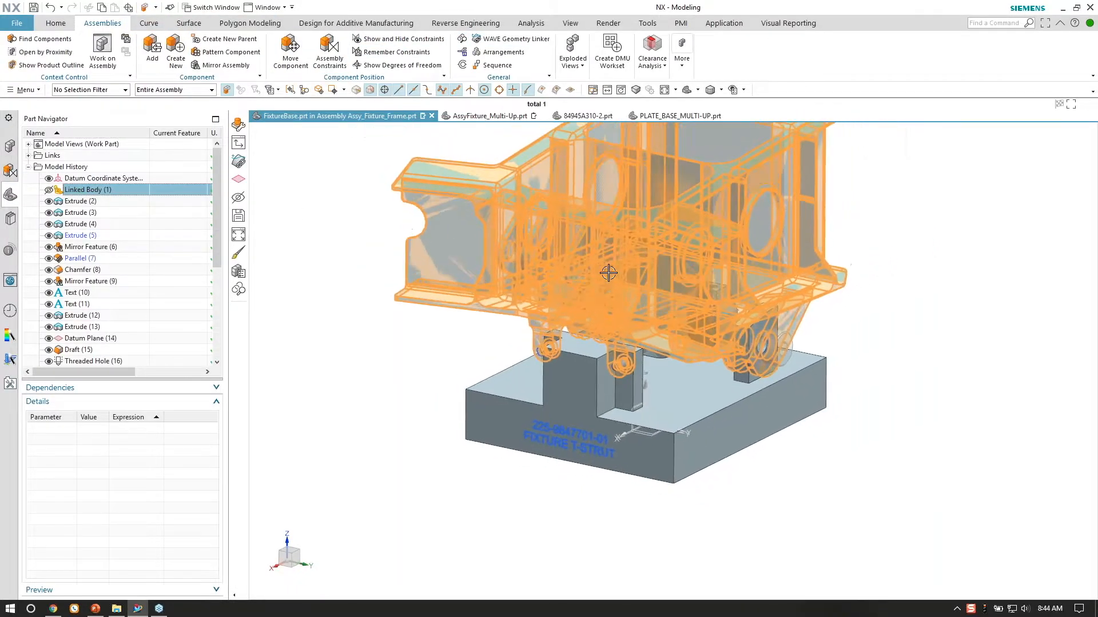
Make Assy_Fixture_Frame the work part and open the FixtureBase component in its own window.
click(11, 149)
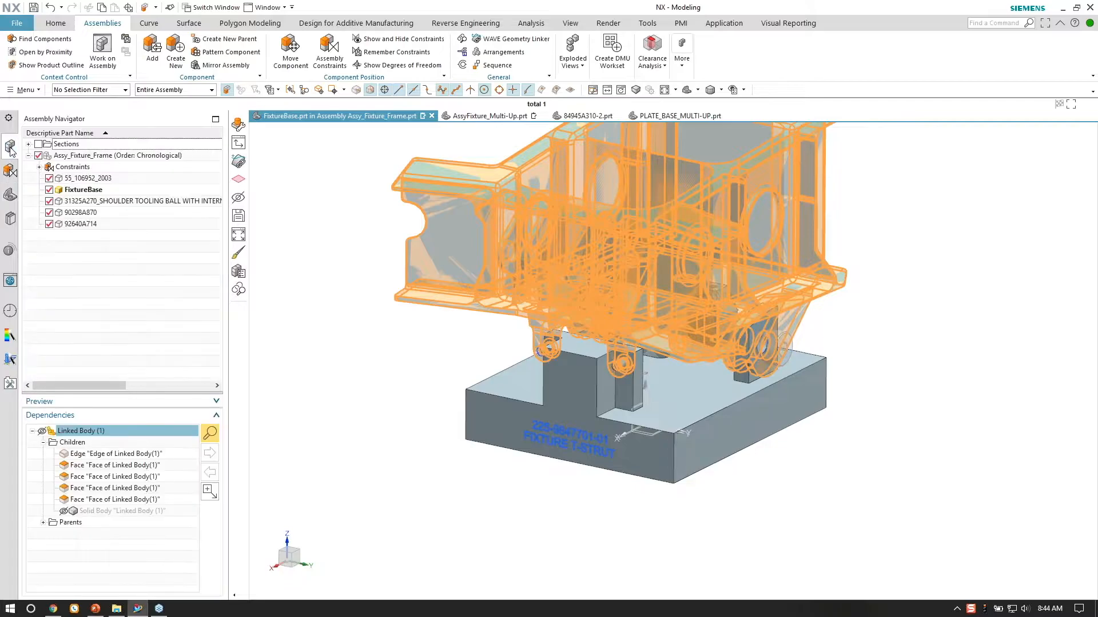
double_click(74, 156)
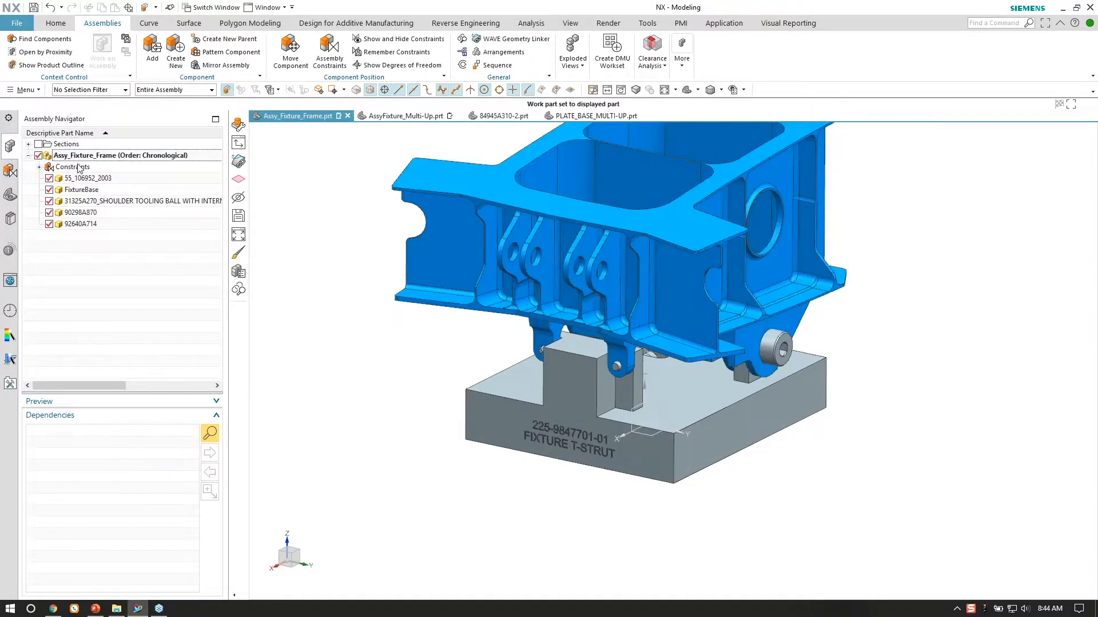
click(80, 191)
right_click(82, 191)
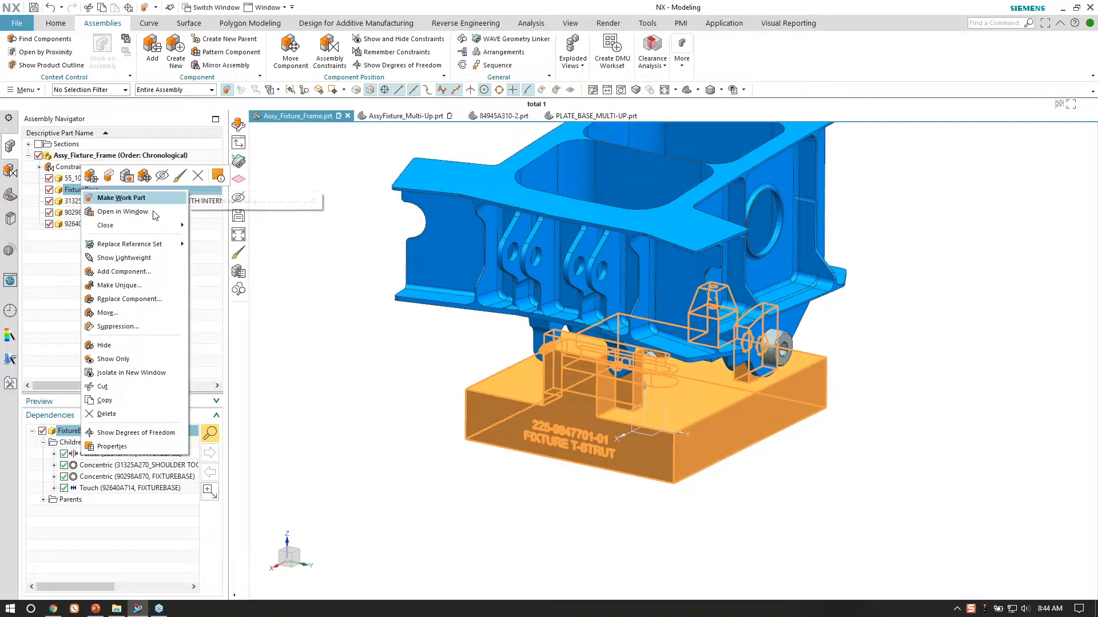
click(138, 212)
Hide the blue linked frame body in FixtureBase so that only the base geometry is displayed.
middle_drag(461, 409, 368, 264)
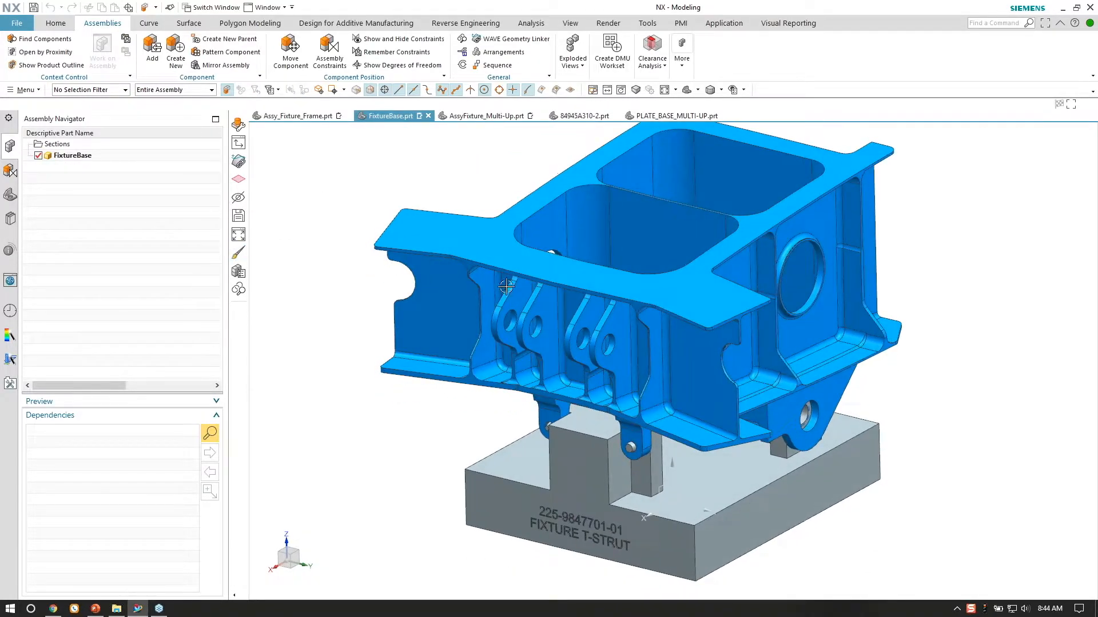
right_click(506, 286)
click(576, 268)
middle_drag(458, 318, 629, 377)
Roll the FixtureBase history back to Extrude (2), and advance the current feature through Extrude (3) and Extrude (4) to Extrude (5).
click(9, 195)
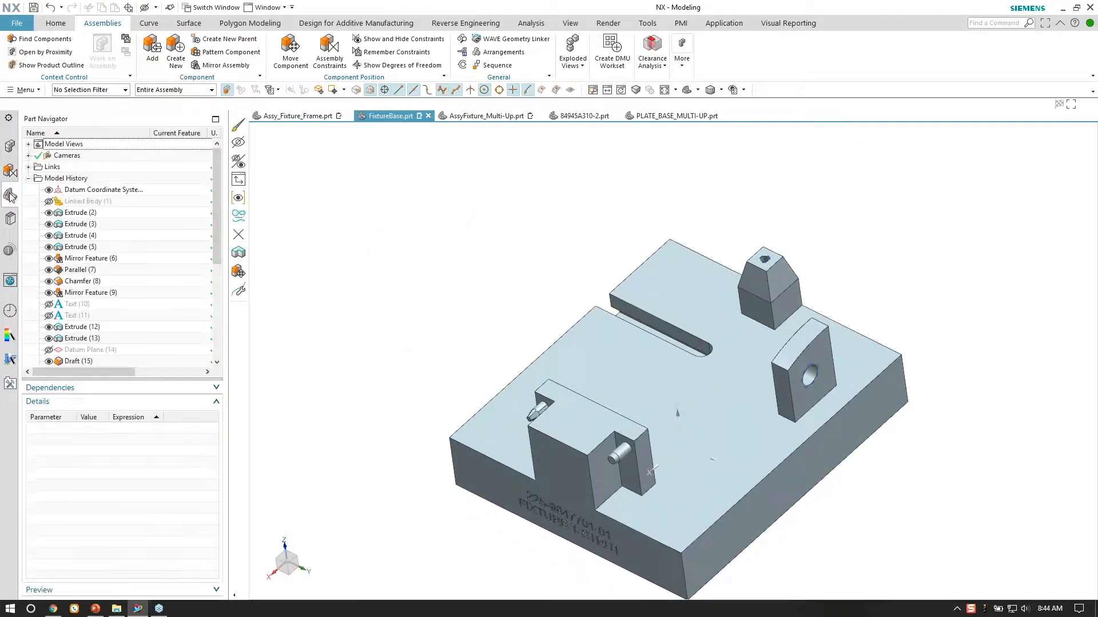
click(158, 214)
middle_drag(732, 366, 434, 240)
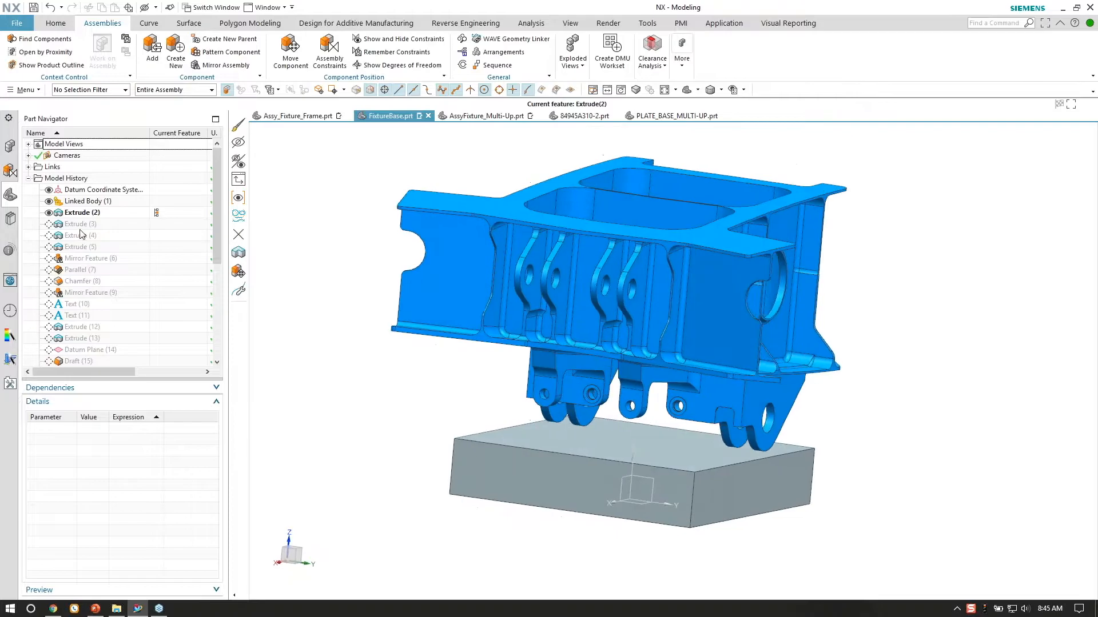
click(157, 224)
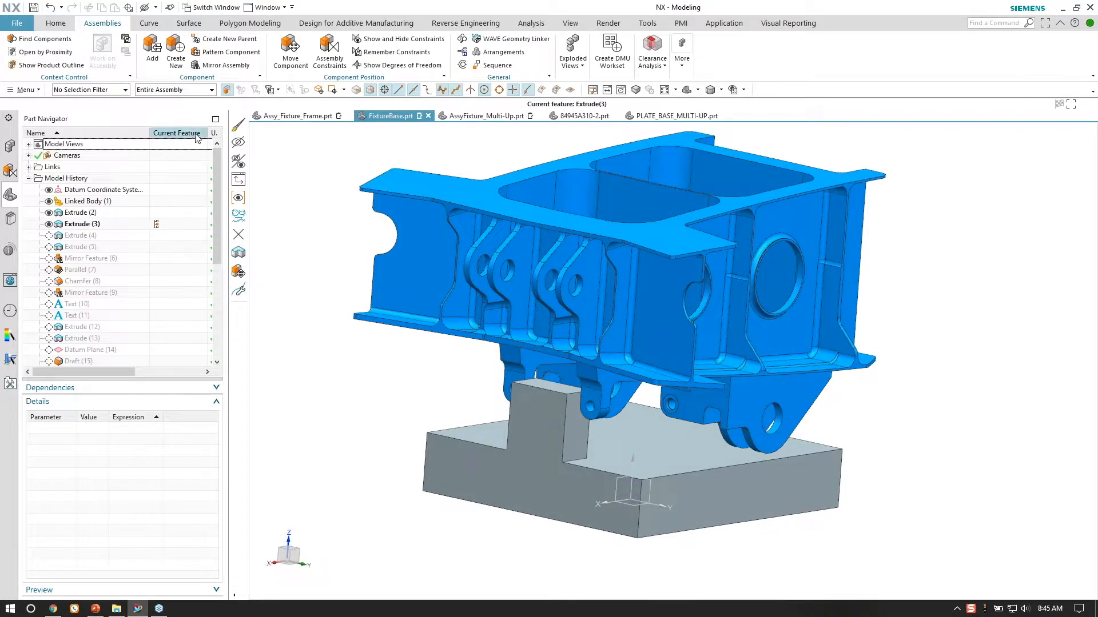
drag(206, 129, 199, 130)
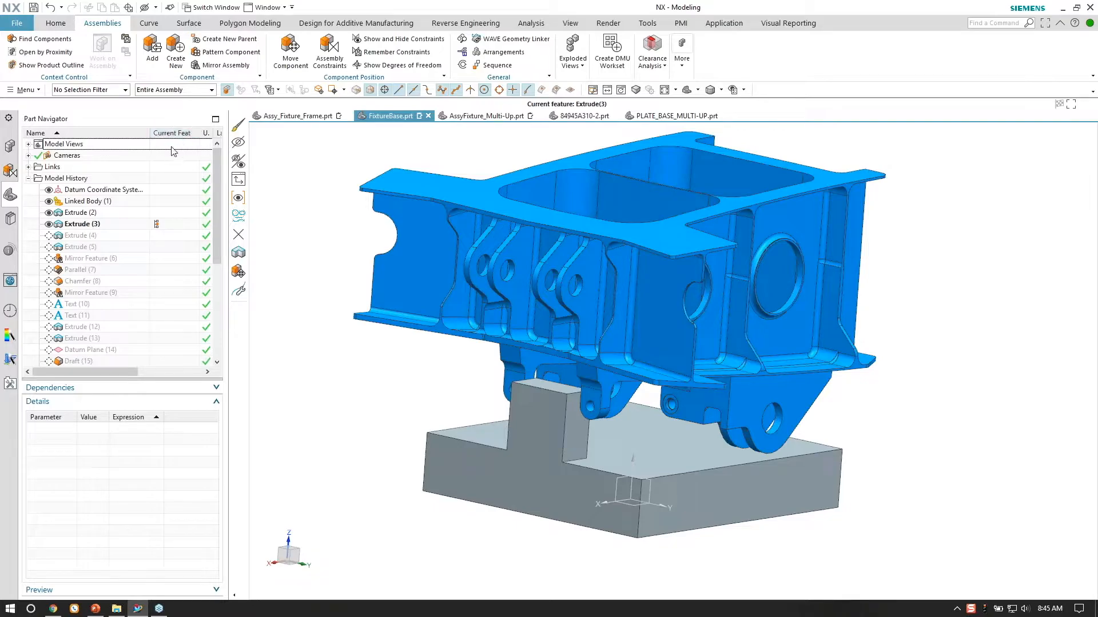
click(156, 237)
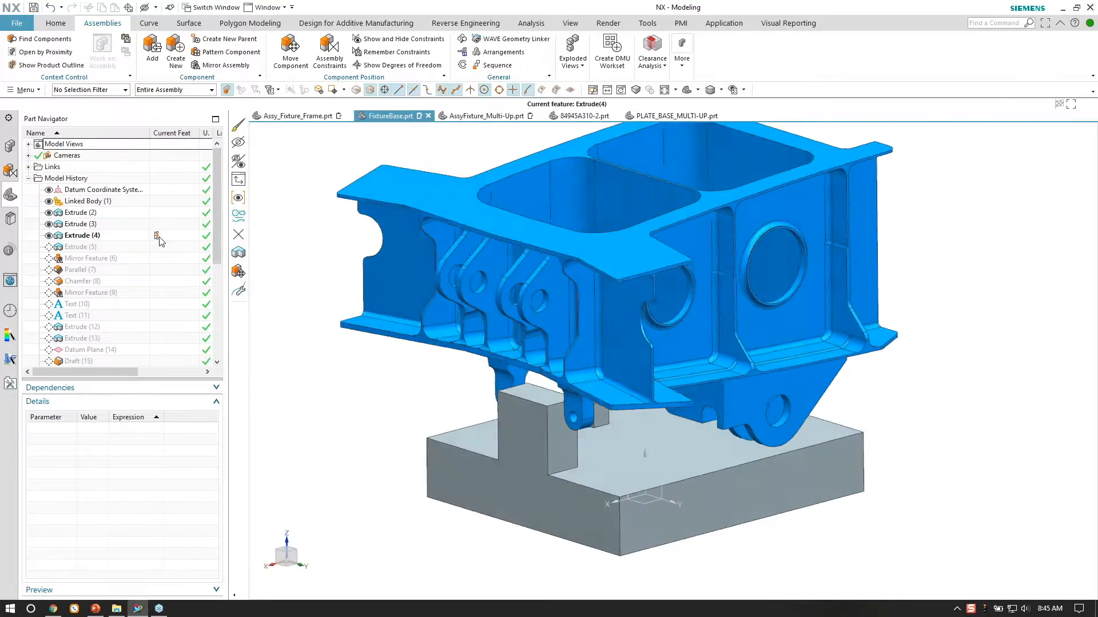
middle_drag(286, 254, 341, 206)
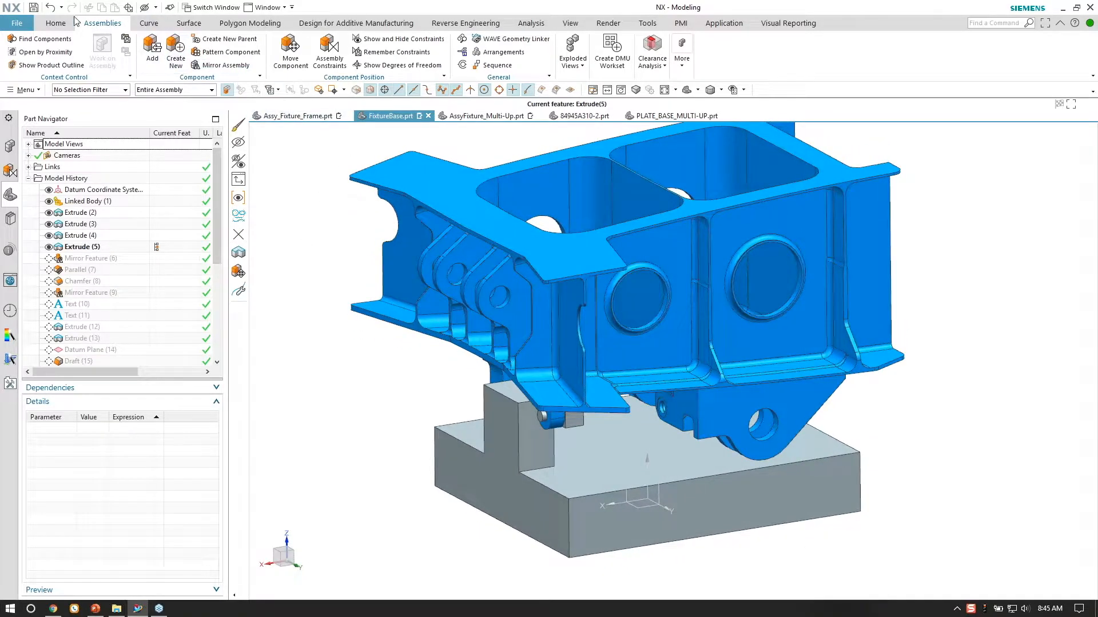
Look up the Feature Replay group's commands among the Home ribbon's display options.
click(55, 23)
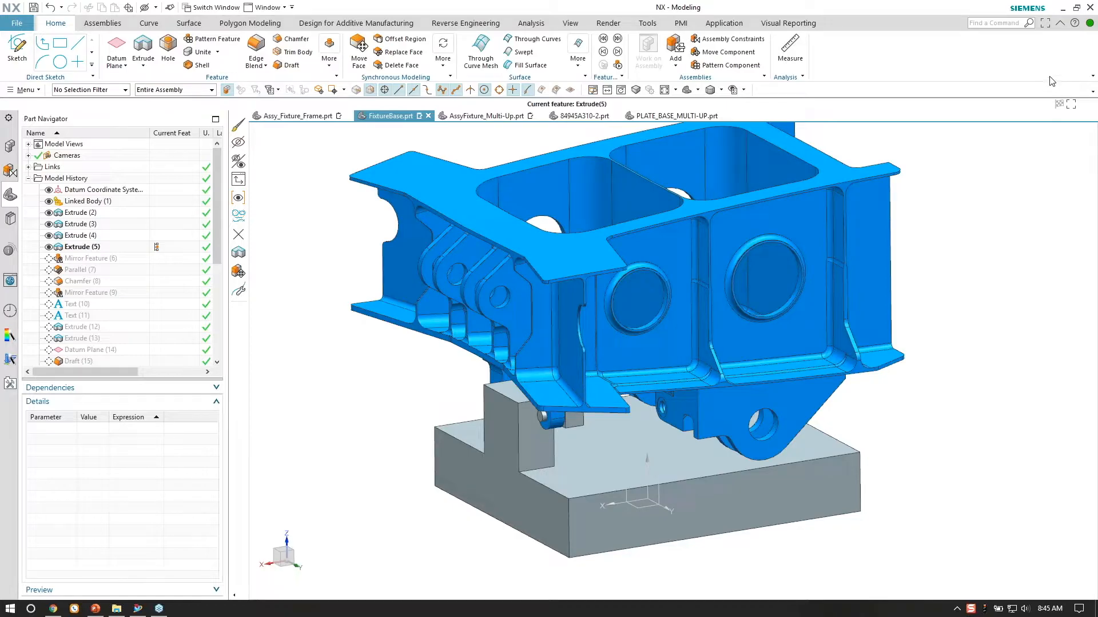
click(1093, 76)
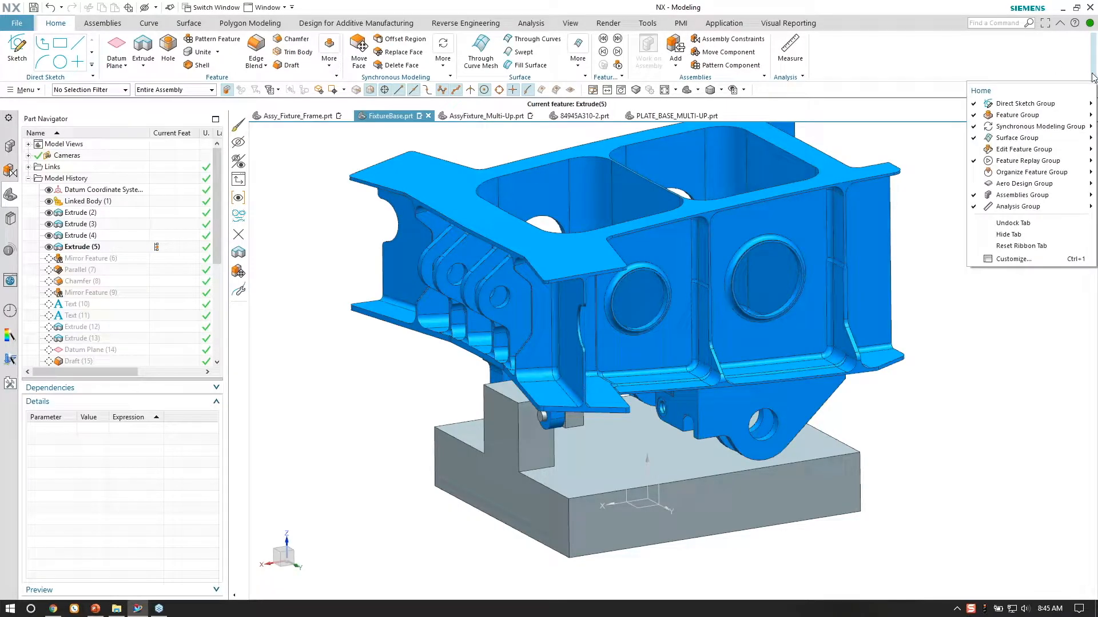
click(1049, 60)
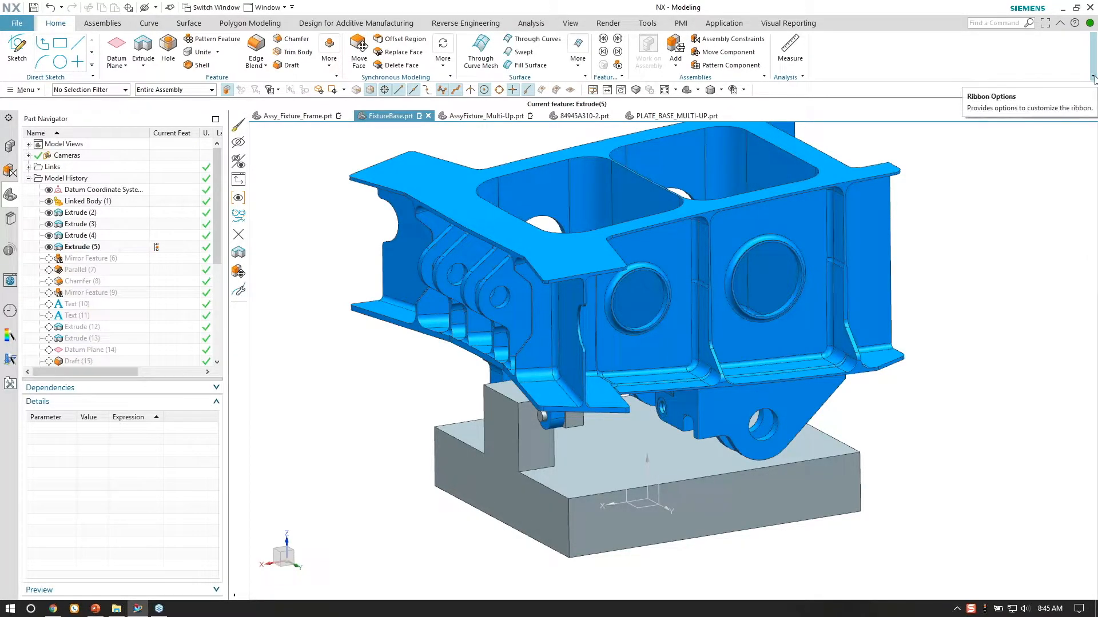
click(1093, 77)
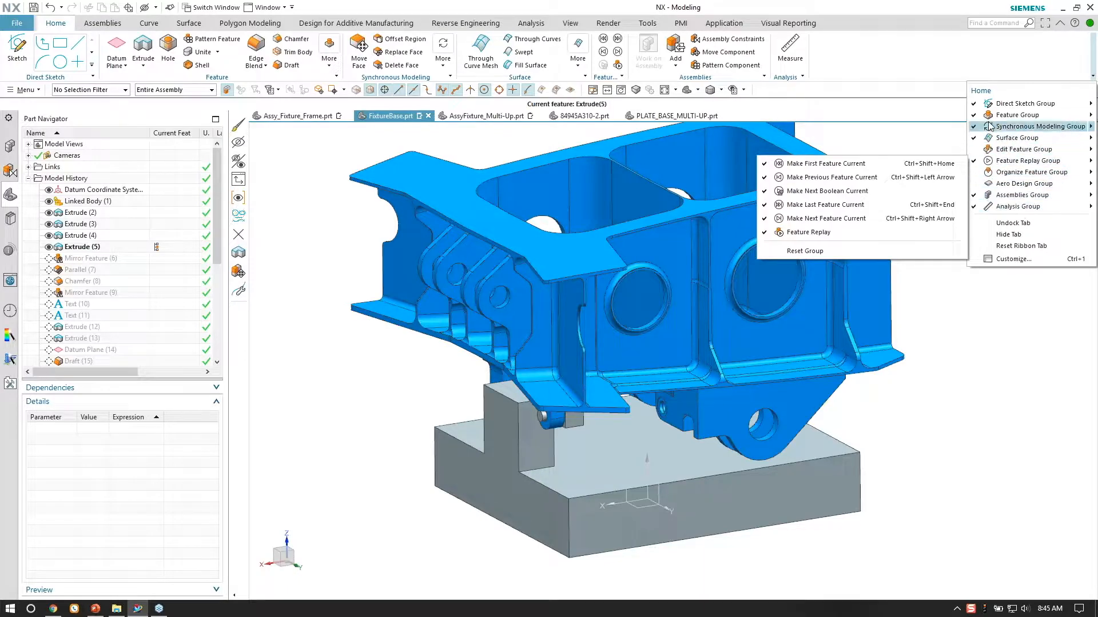
click(1029, 161)
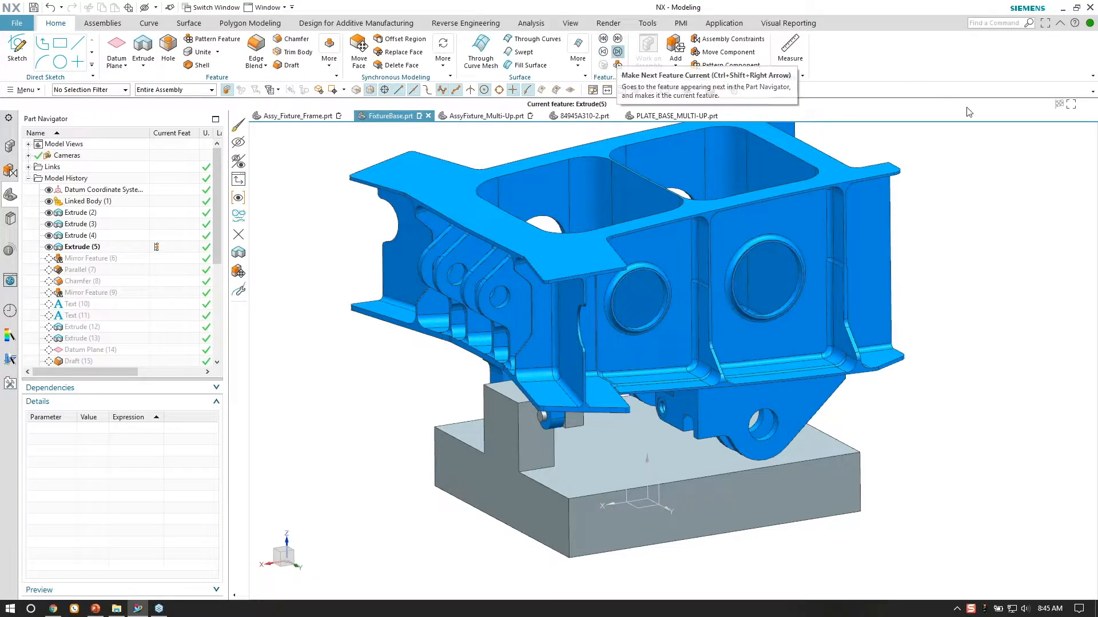
Advance the current feature one at a time from Mirror Feature (6) to Text (10), and examine the part number text on the base's side.
click(618, 51)
click(618, 51)
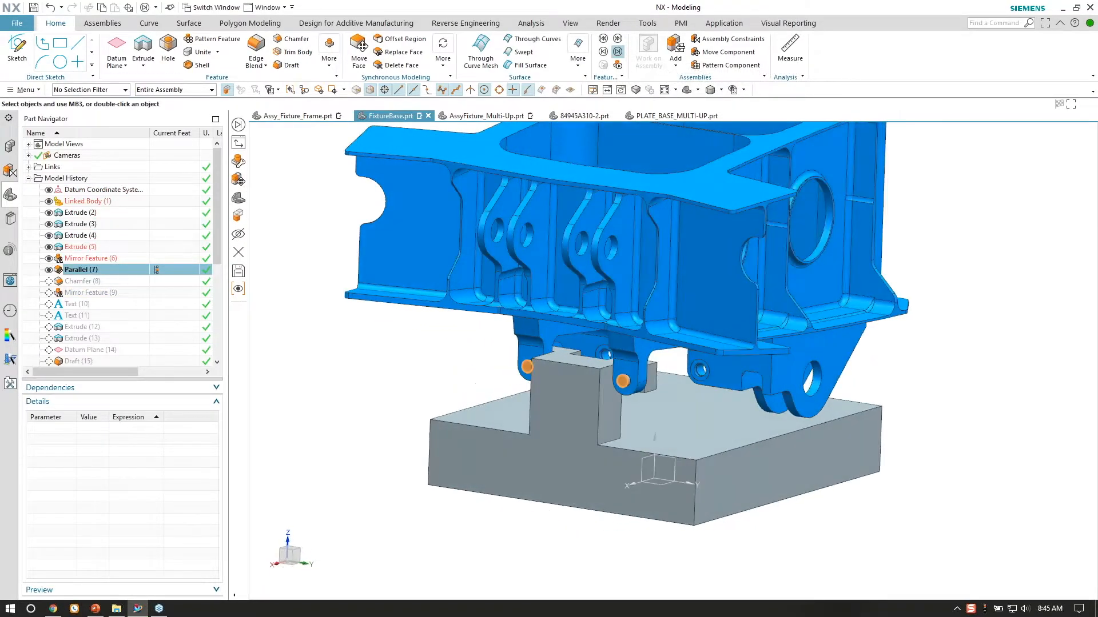
click(617, 52)
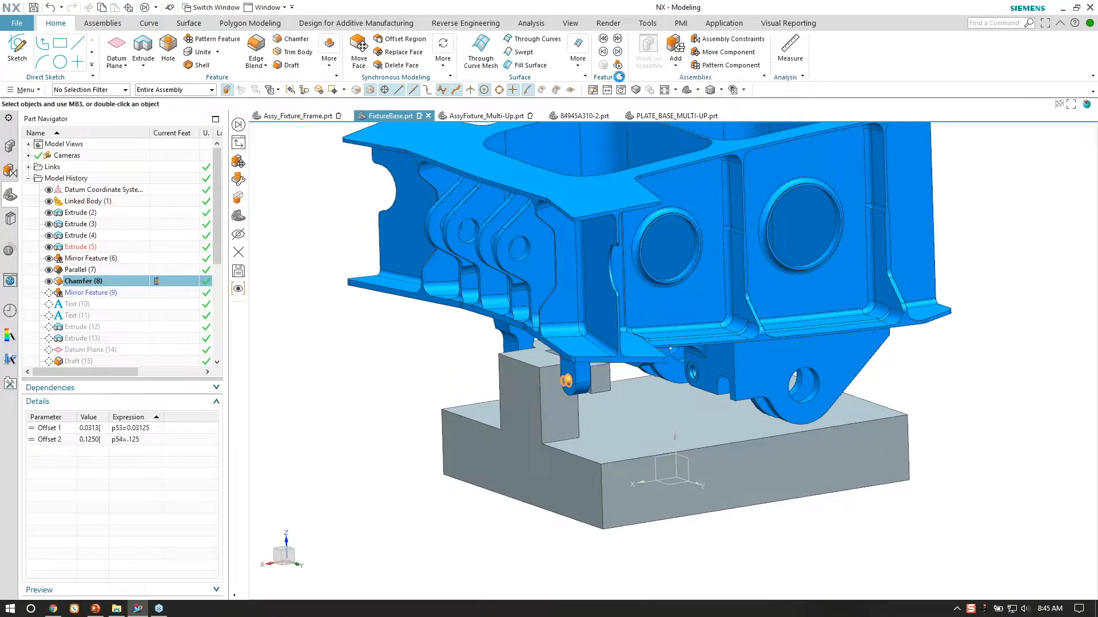
click(618, 52)
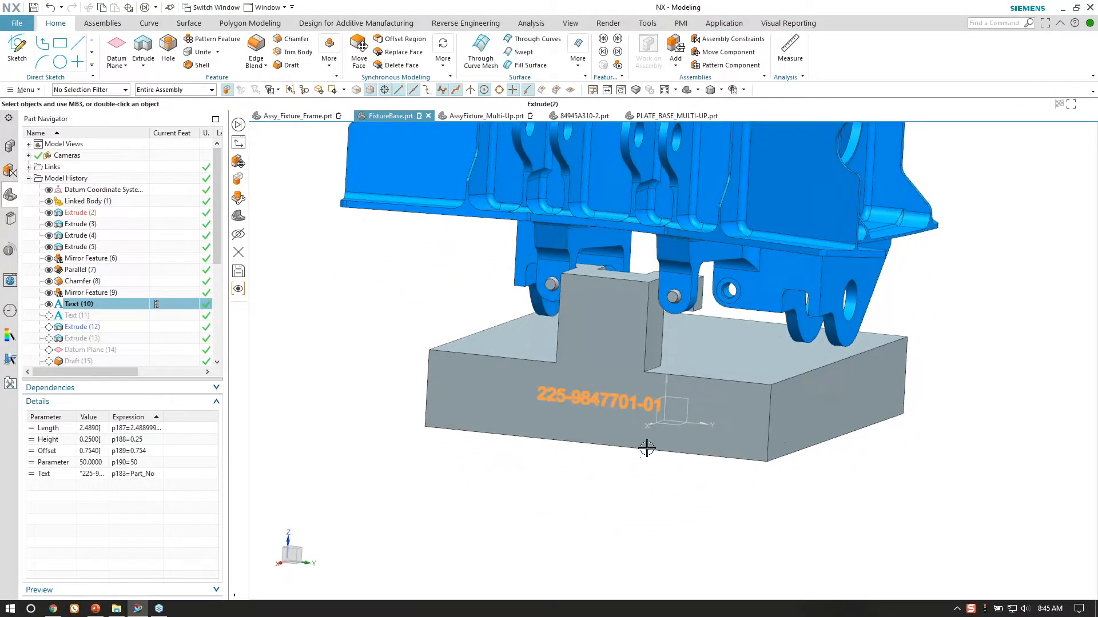
key(Escape)
scroll(526, 431, up, 3)
scroll(622, 431, up, 2)
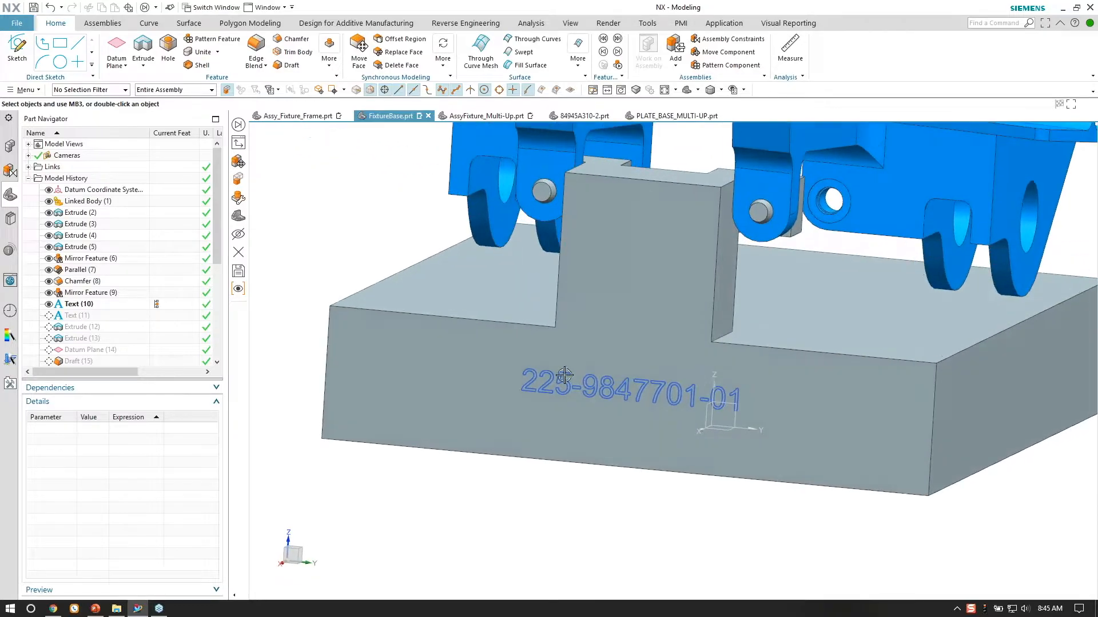
middle_drag(478, 366, 679, 377)
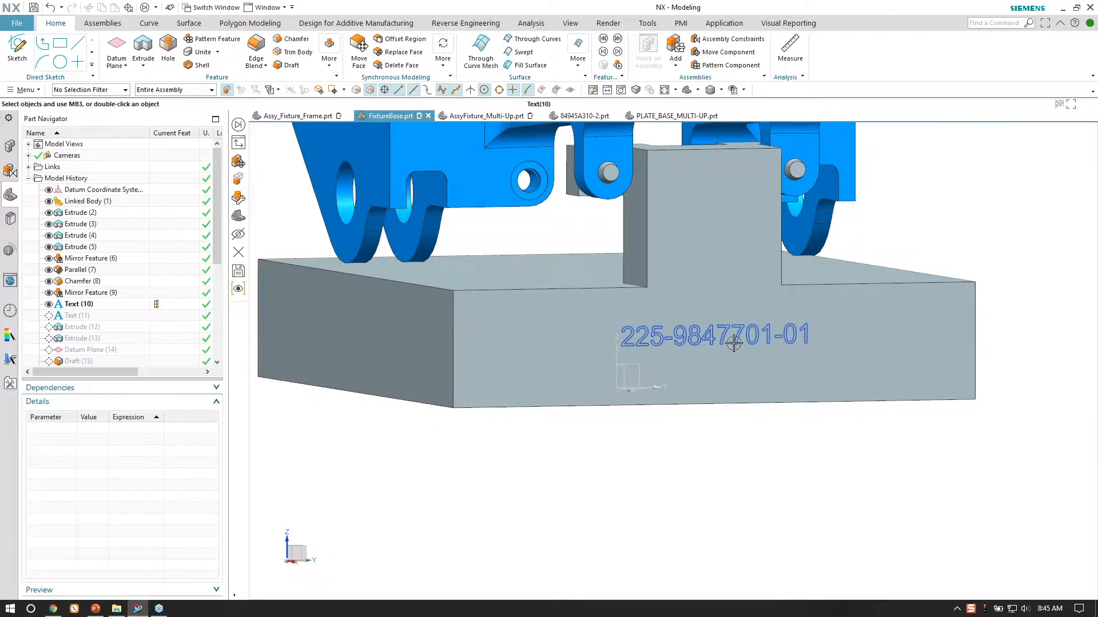
middle_drag(690, 327, 746, 332)
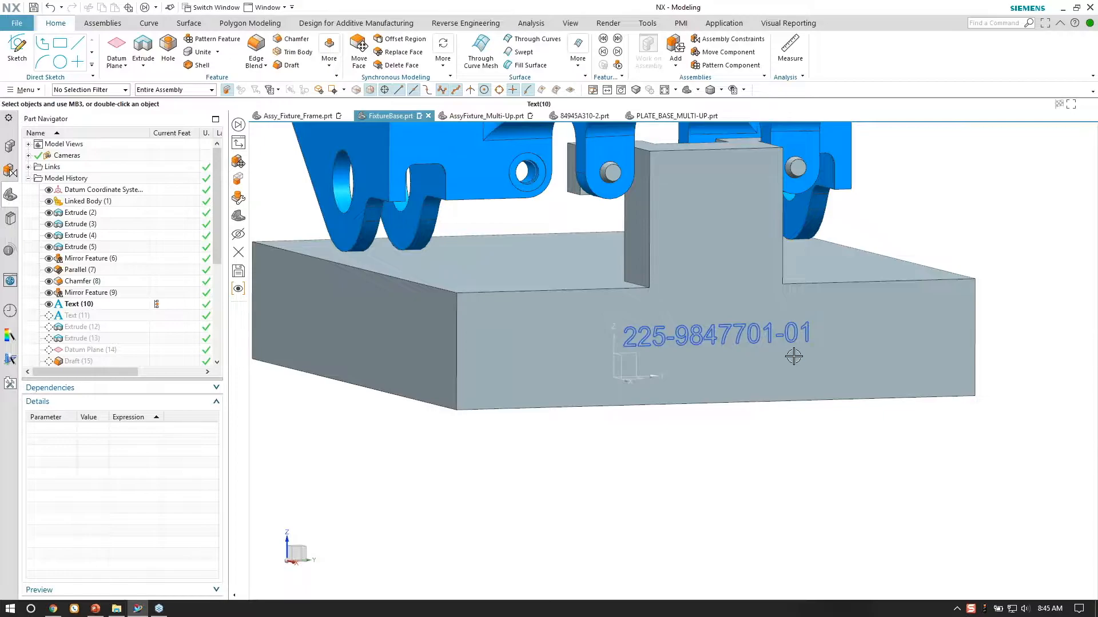
middle_drag(569, 429, 564, 468)
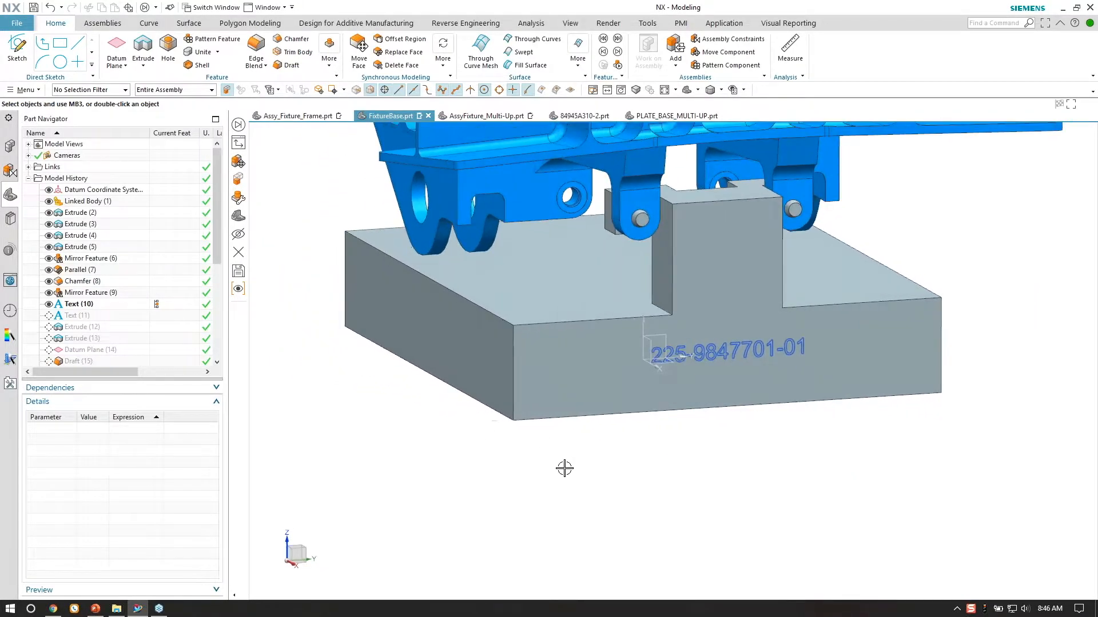
Review the displayed part's Part_Name and Part_No attributes, and look through the part's expression list without changing anything.
click(17, 23)
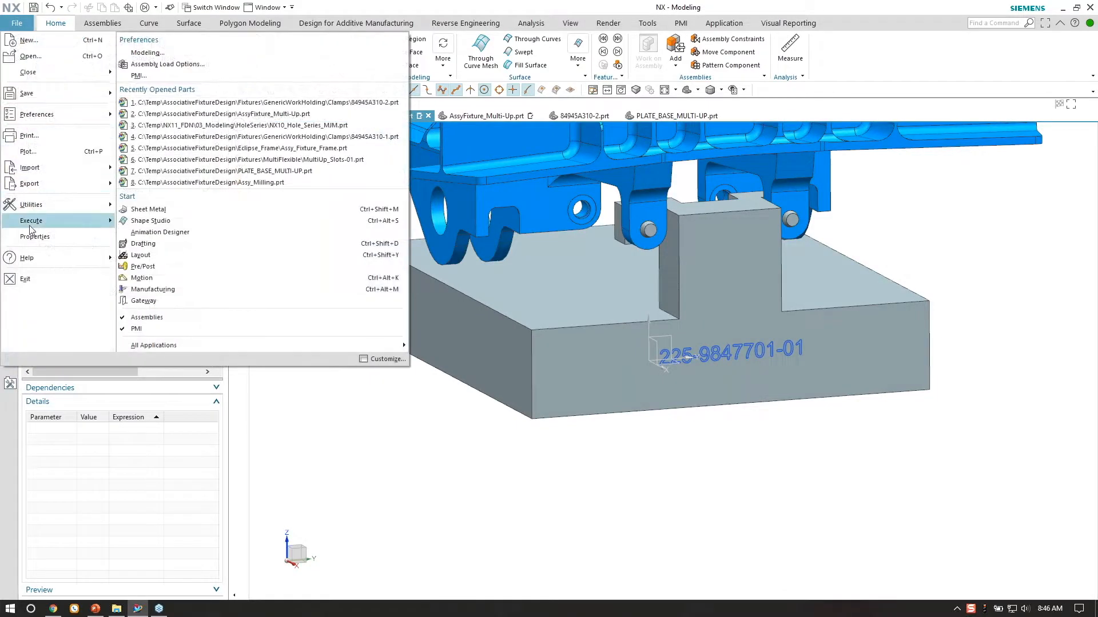
click(39, 240)
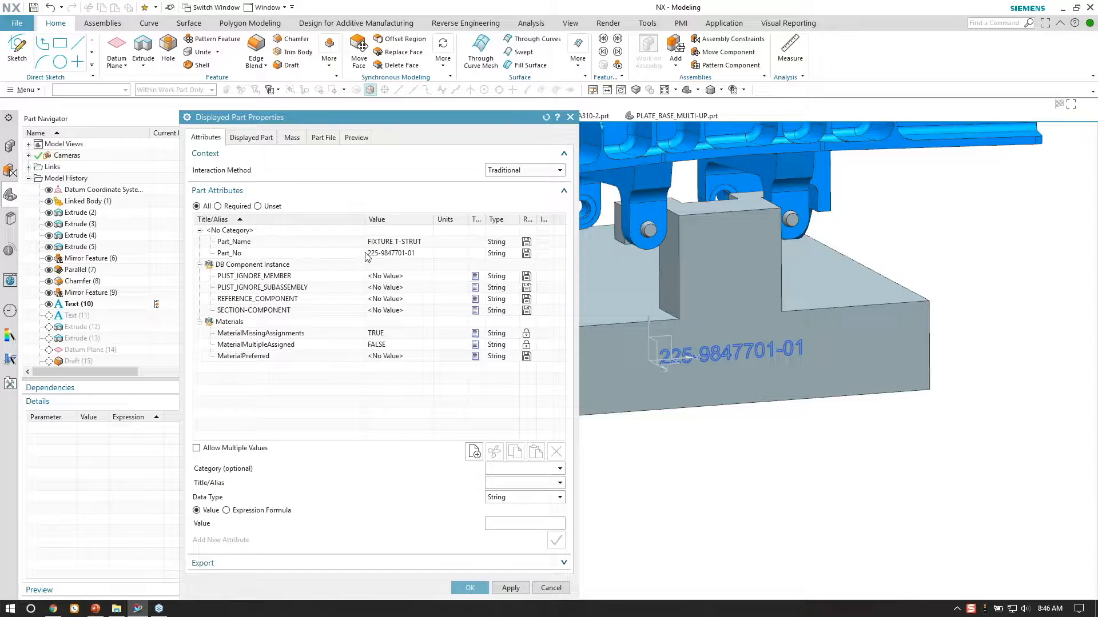
click(378, 244)
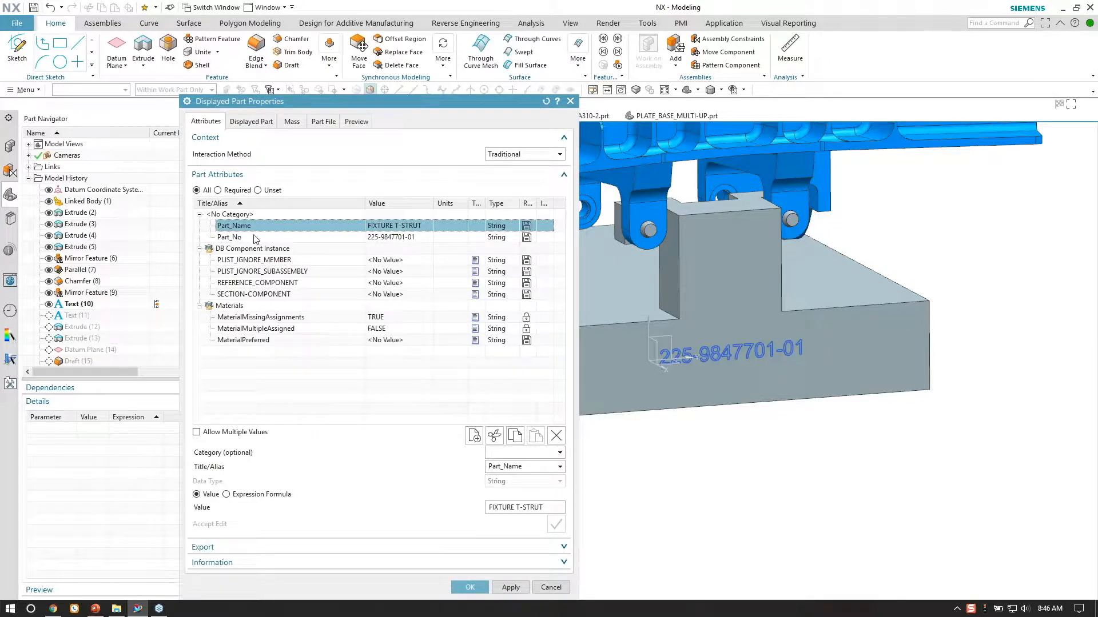
click(395, 228)
click(394, 238)
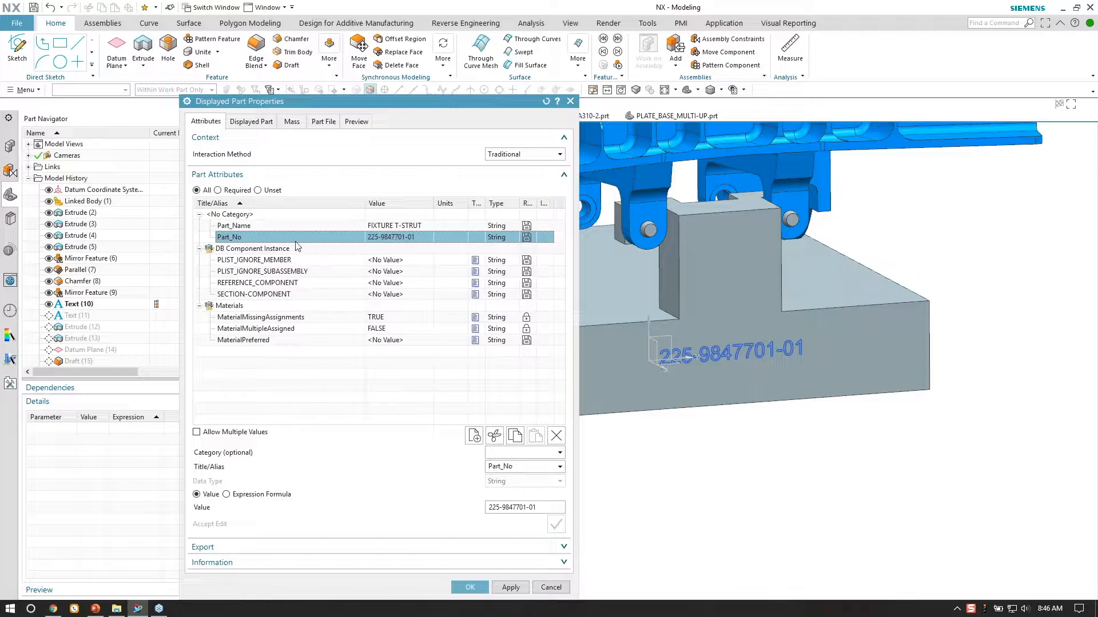
click(395, 227)
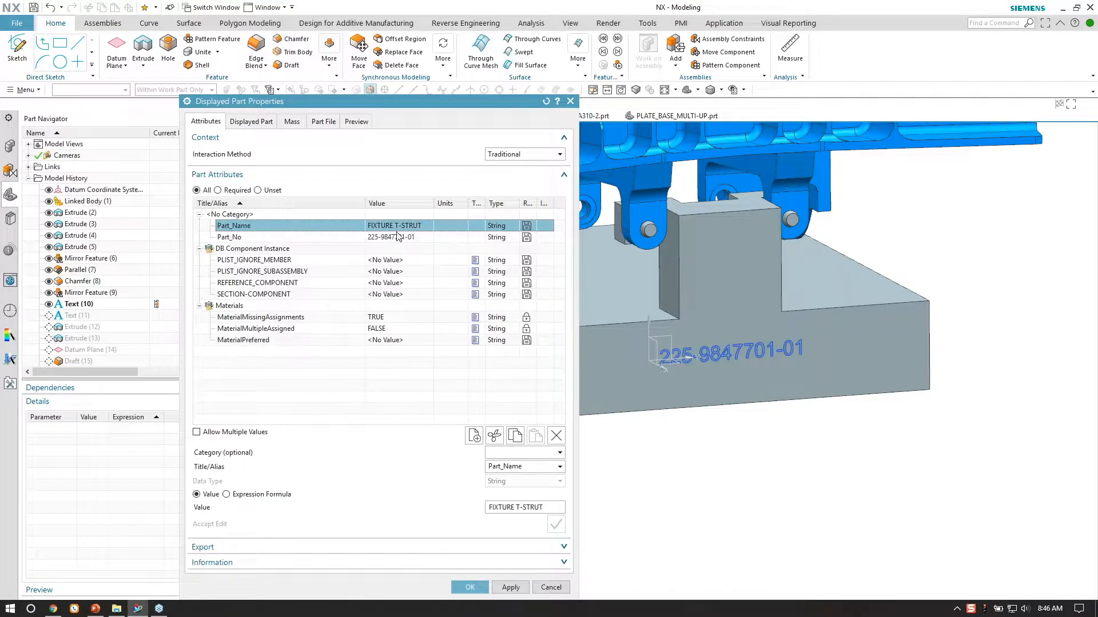
click(470, 588)
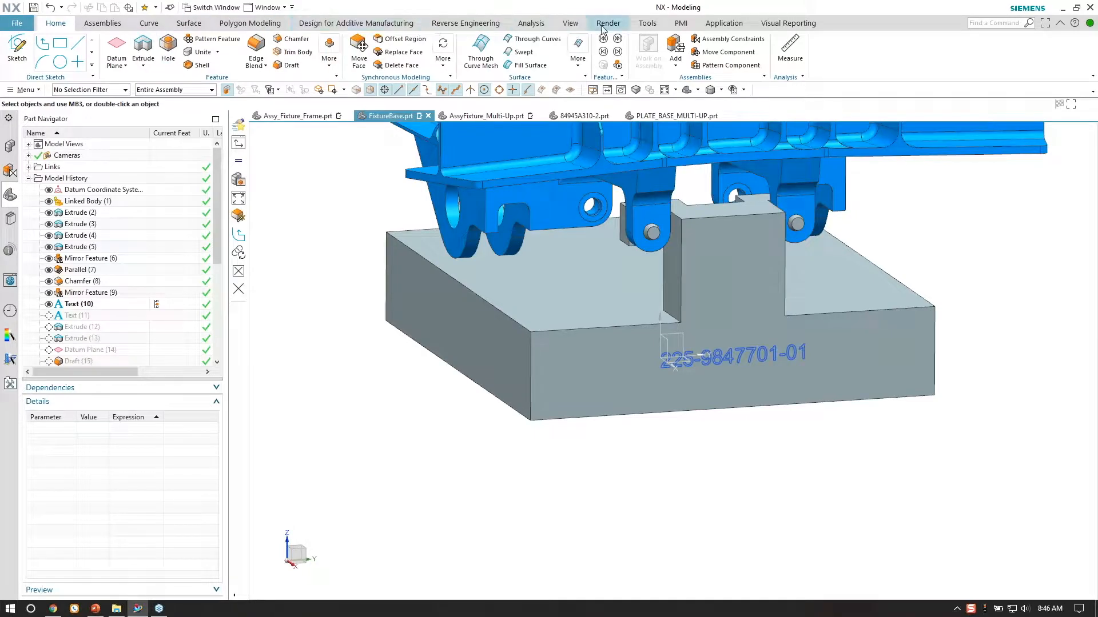
click(647, 23)
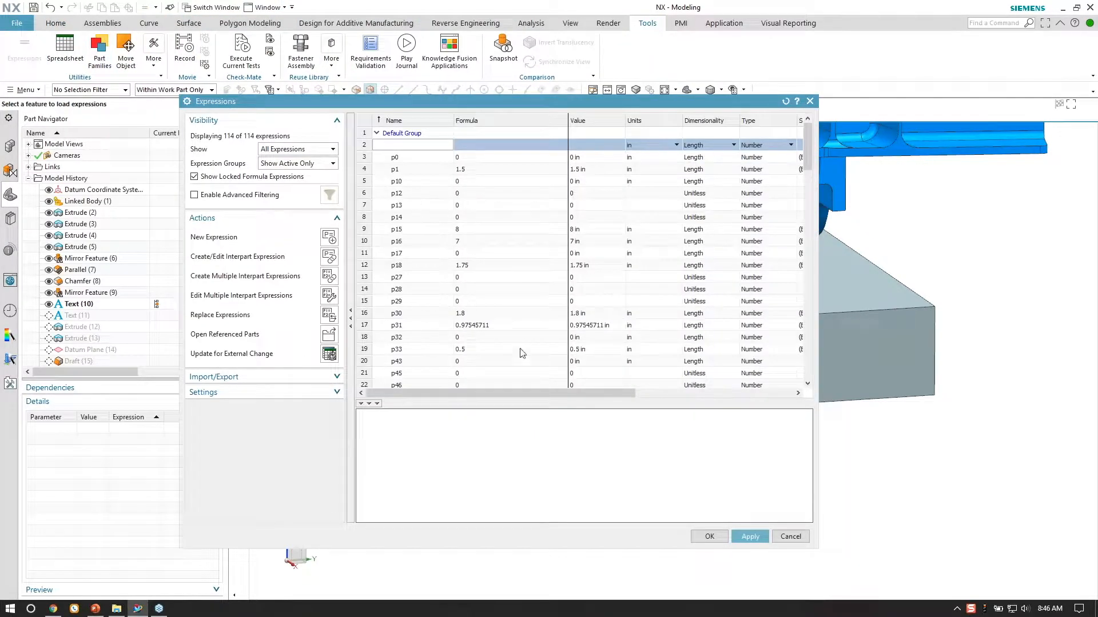
click(790, 537)
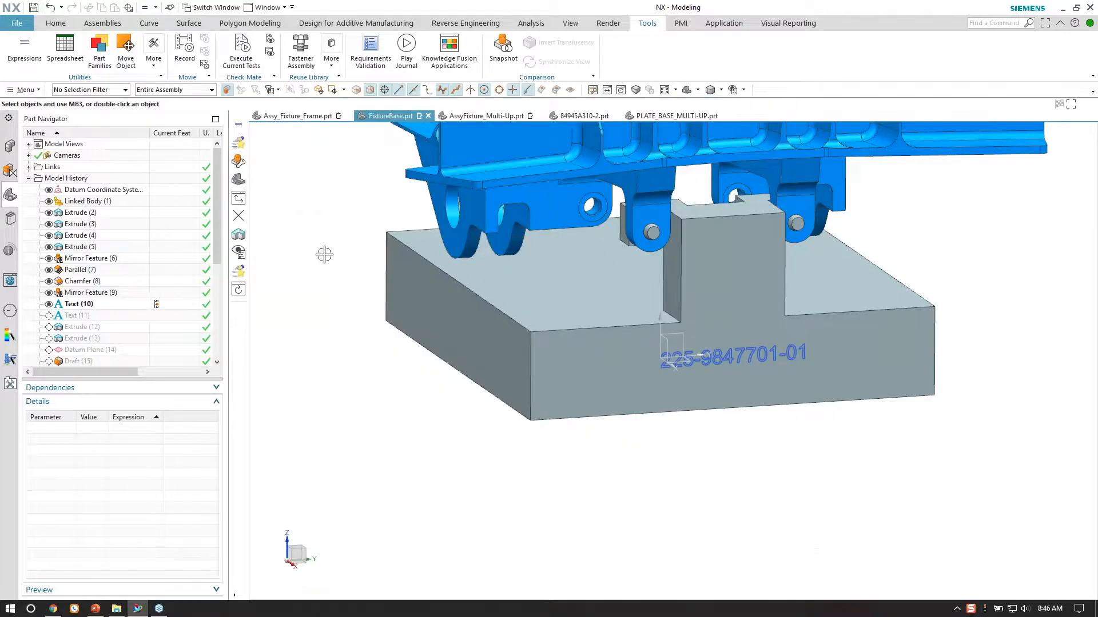
Start a text feature of type On Face and use the expression p183=Part_No as its reference text.
click(161, 24)
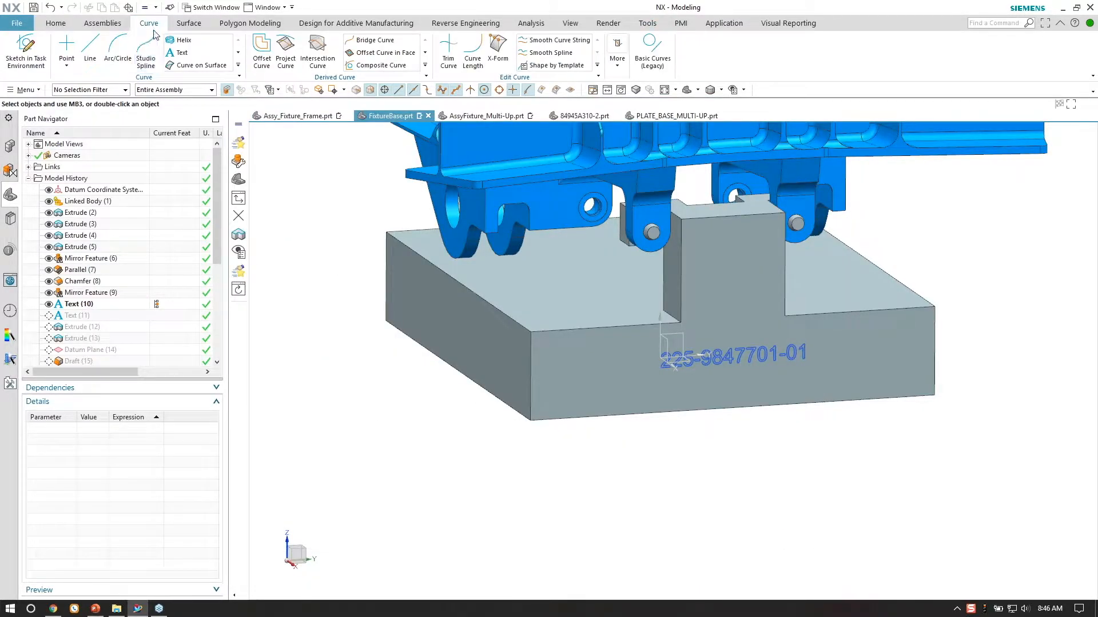
click(181, 52)
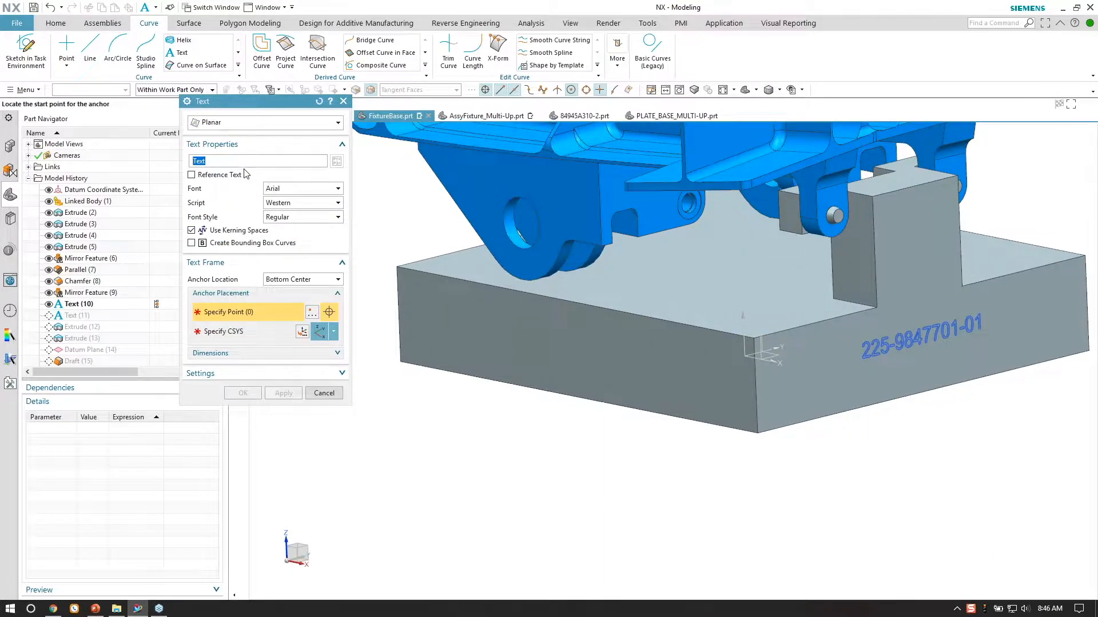
click(257, 123)
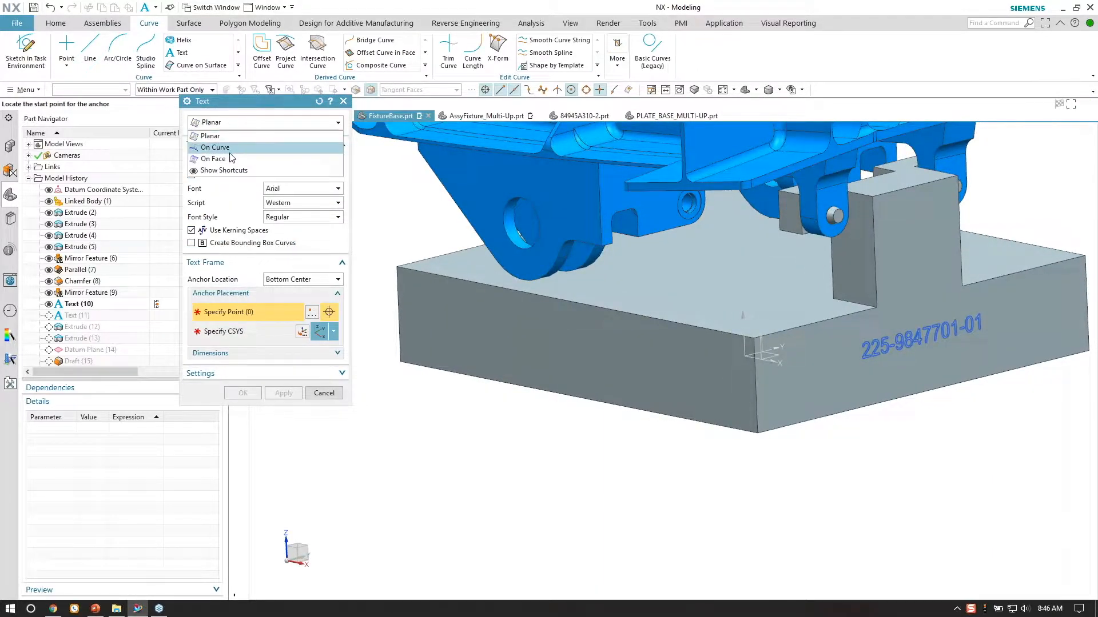
click(234, 159)
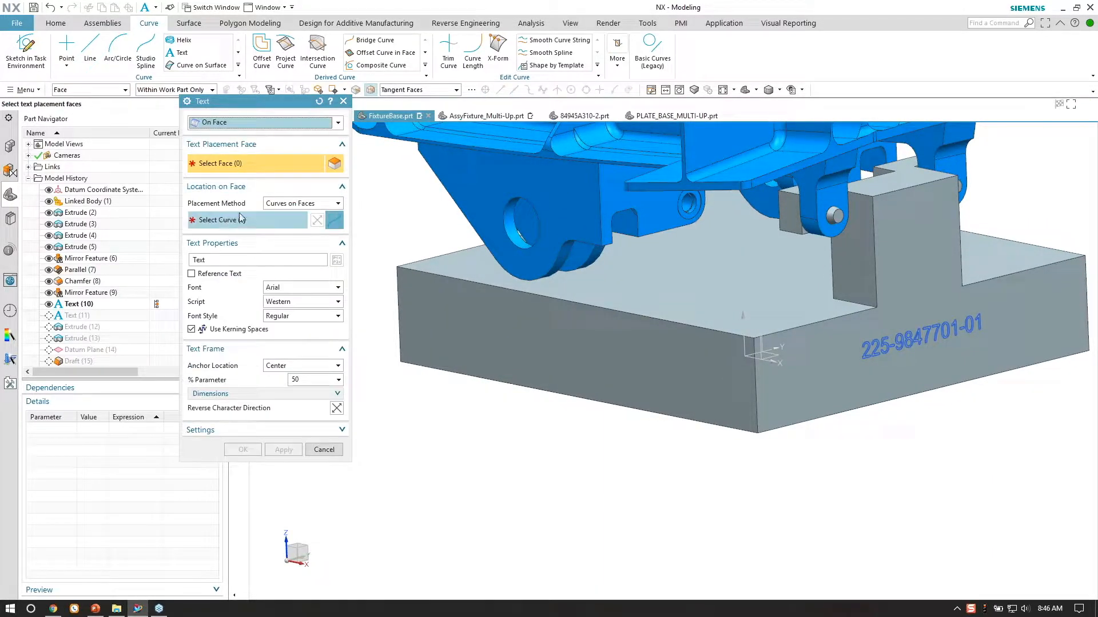
click(213, 274)
click(192, 274)
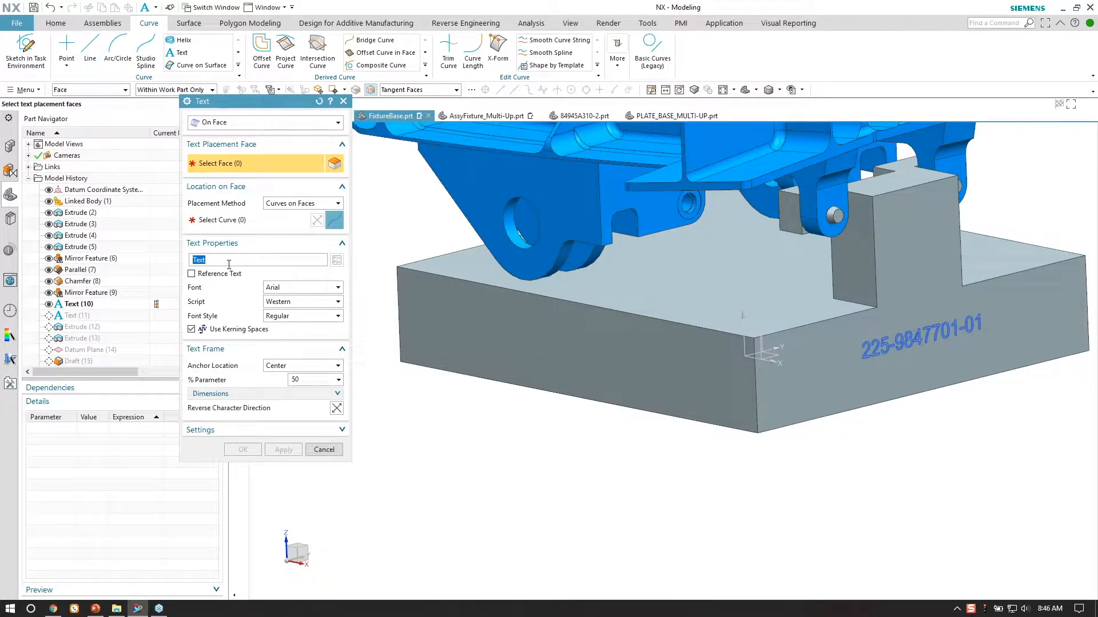
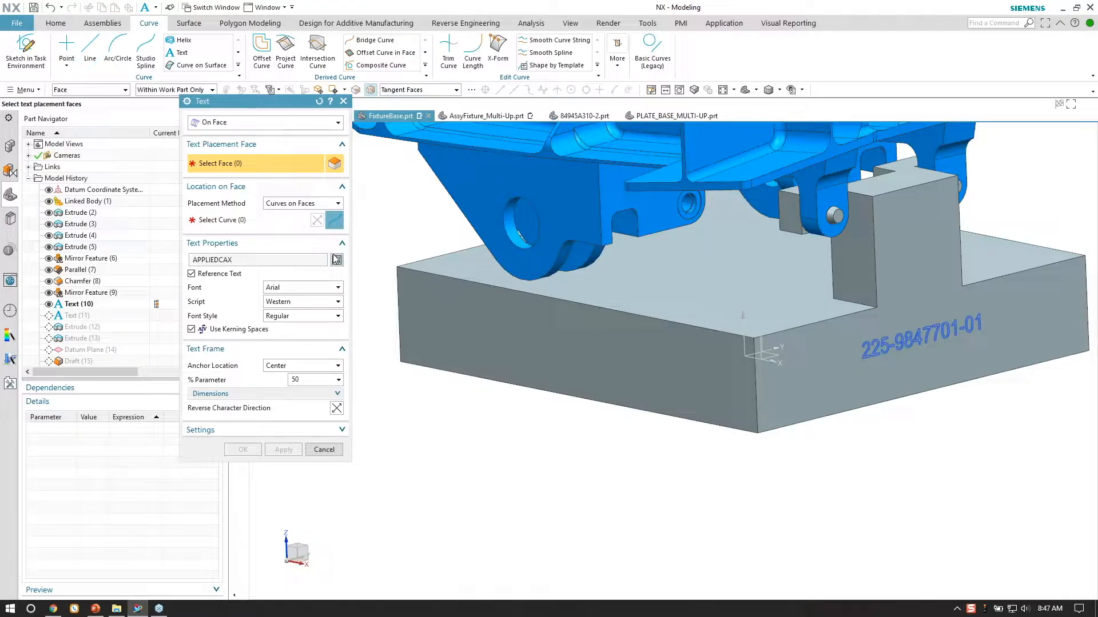
click(335, 259)
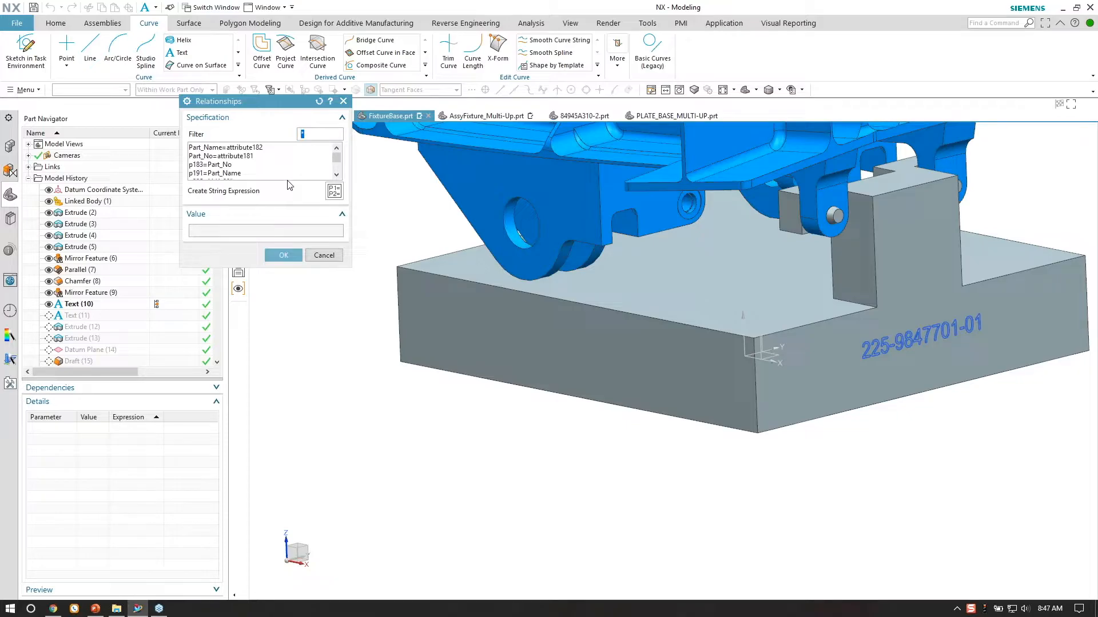
click(224, 165)
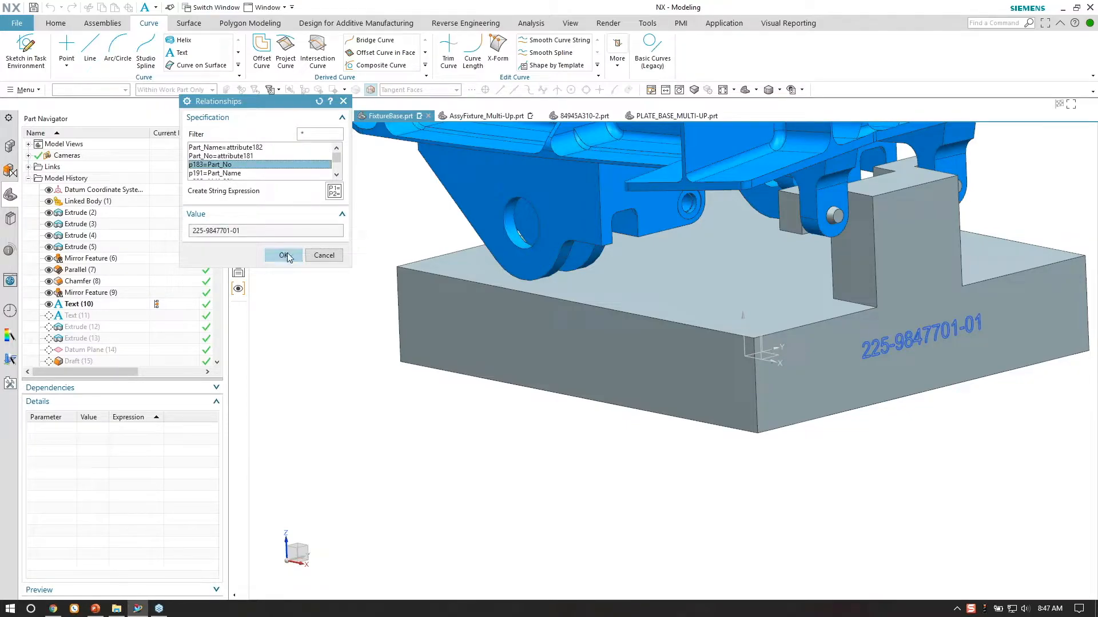
click(285, 256)
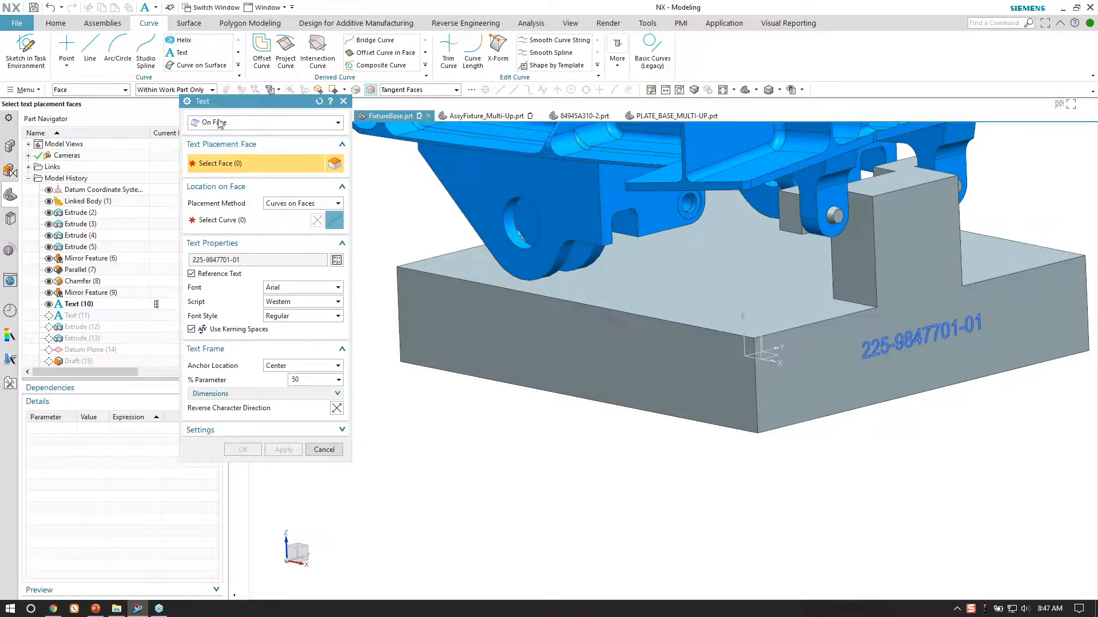
Place the text on the base block's long side face, following that face's lower edge.
click(504, 354)
click(251, 228)
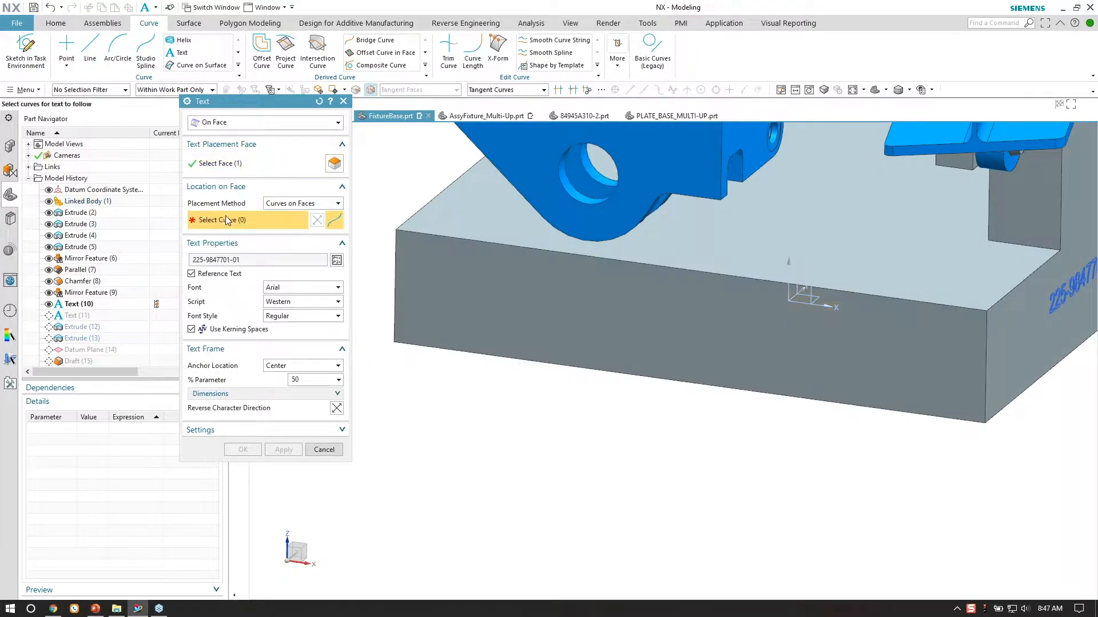
click(526, 359)
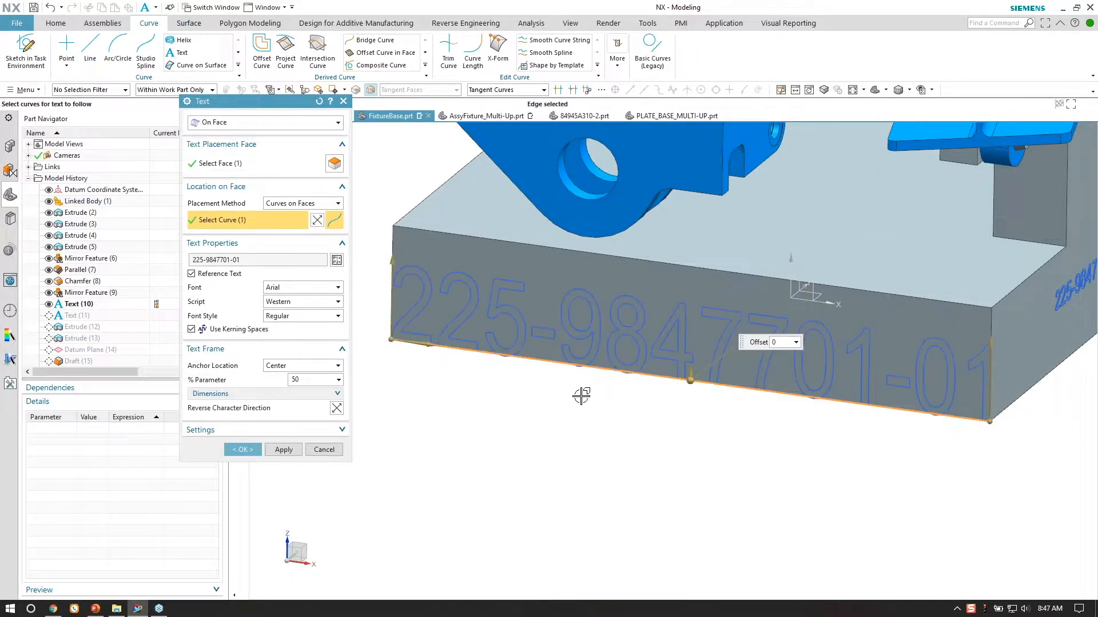
middle_drag(581, 392, 870, 381)
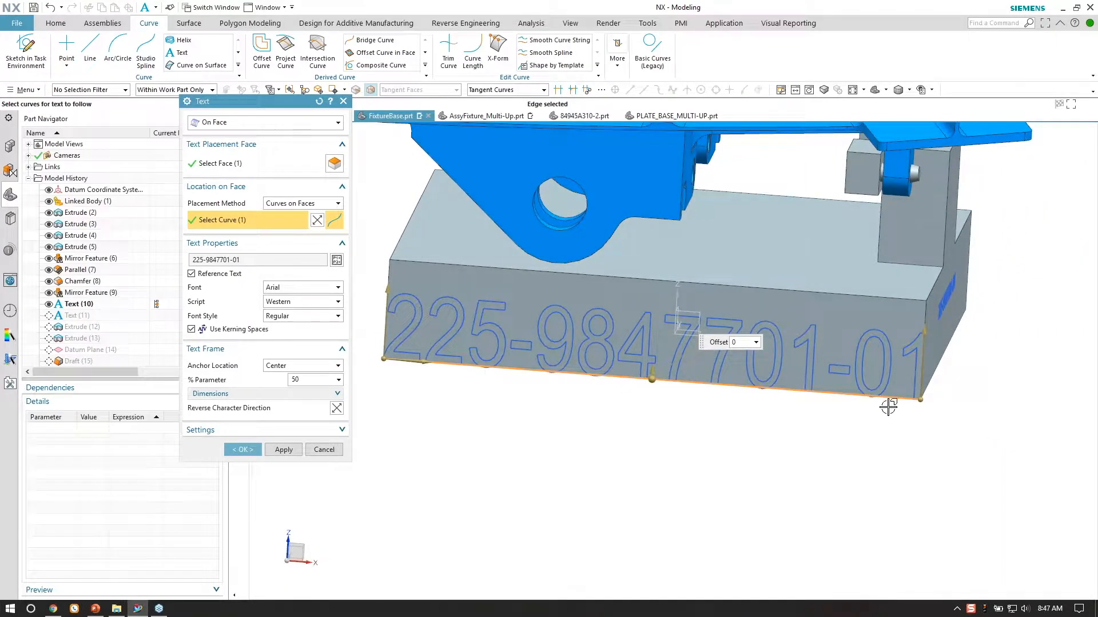
Resize the text to about 1.92 in long and 0.23 in high, and offset it upward from the face's lower edge.
drag(918, 399, 716, 383)
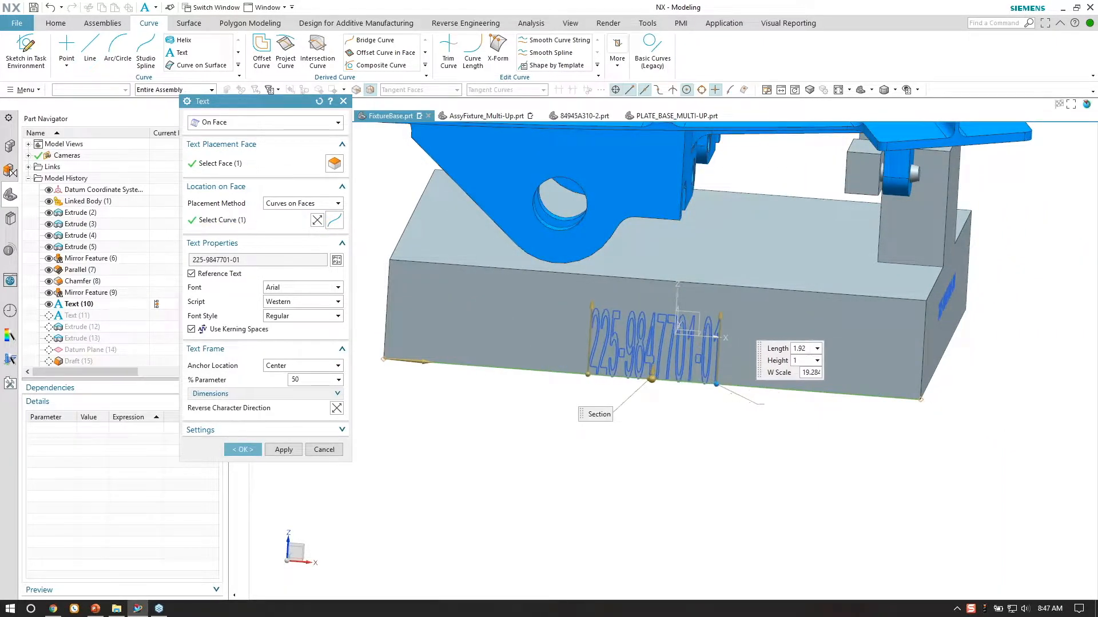
scroll(780, 314, up, 2)
drag(762, 319, 760, 358)
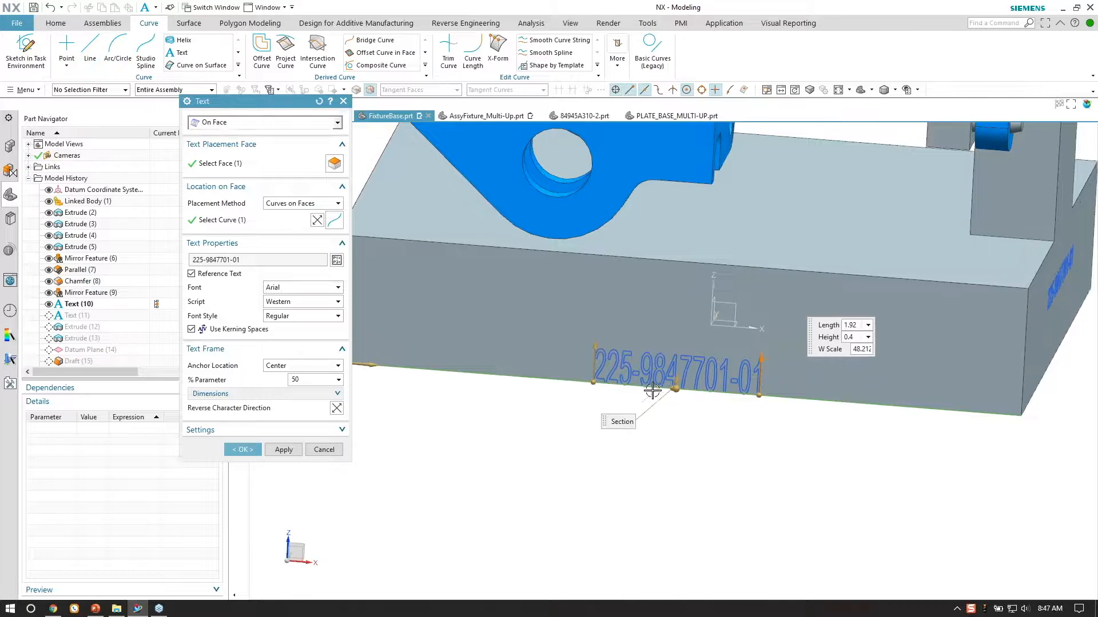
scroll(653, 391, up, 1)
drag(676, 368, 666, 309)
scroll(721, 355, up, 4)
drag(812, 267, 814, 293)
middle_drag(814, 294, 829, 289)
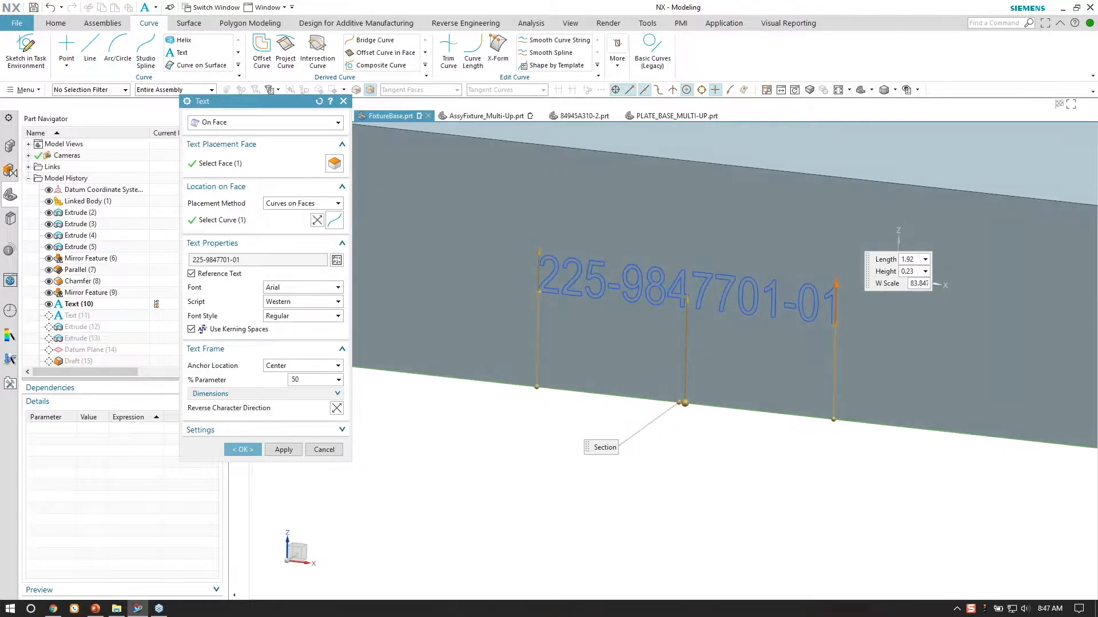
Set the text's offset to .625 in, its height to .25 in and its W scale to 100.
click(223, 394)
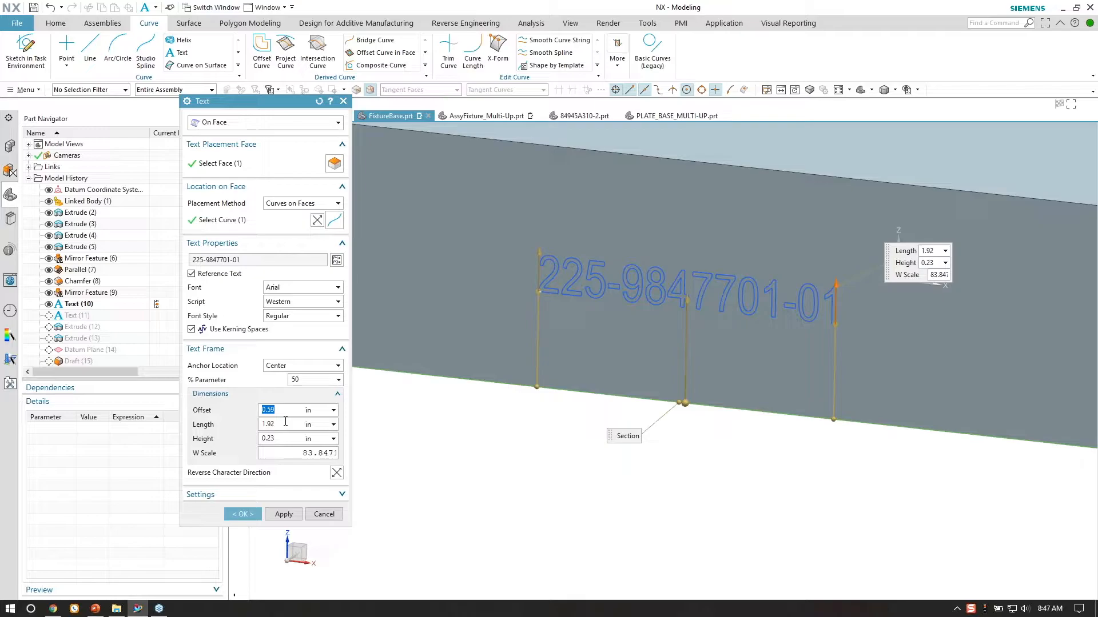
text(5)
key(Return)
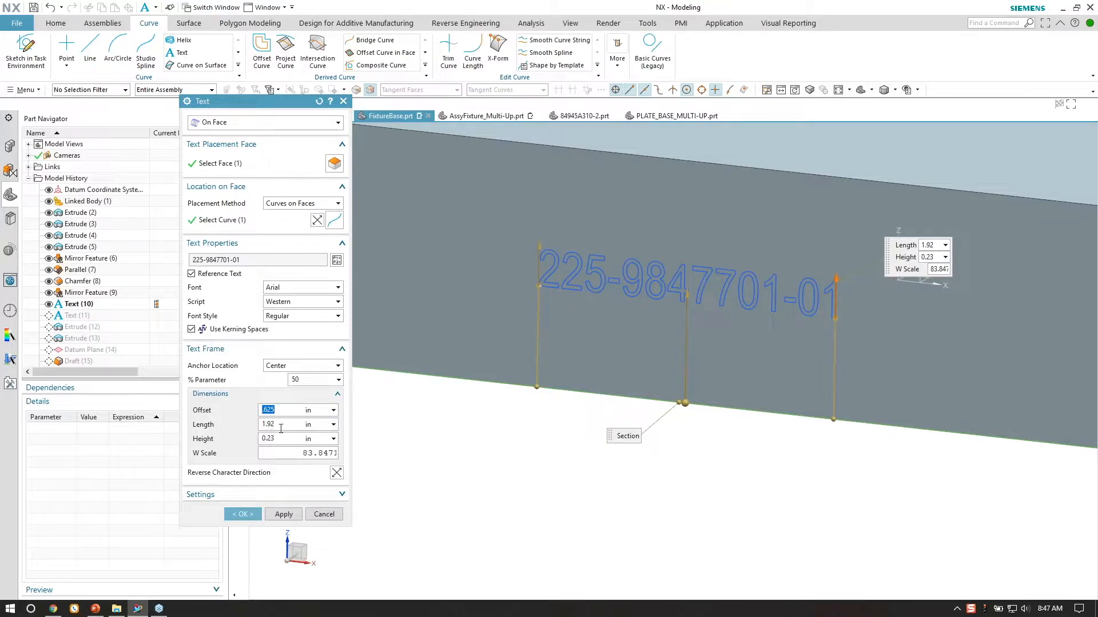
click(284, 439)
text(.25)
key(Return)
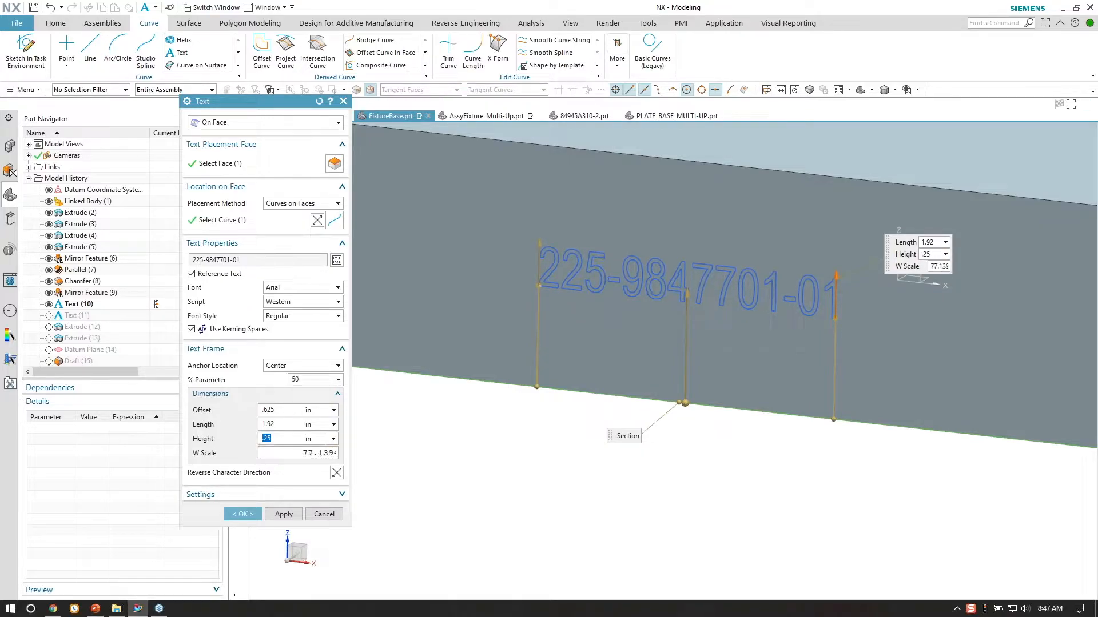
click(307, 453)
text(100)
key(Return)
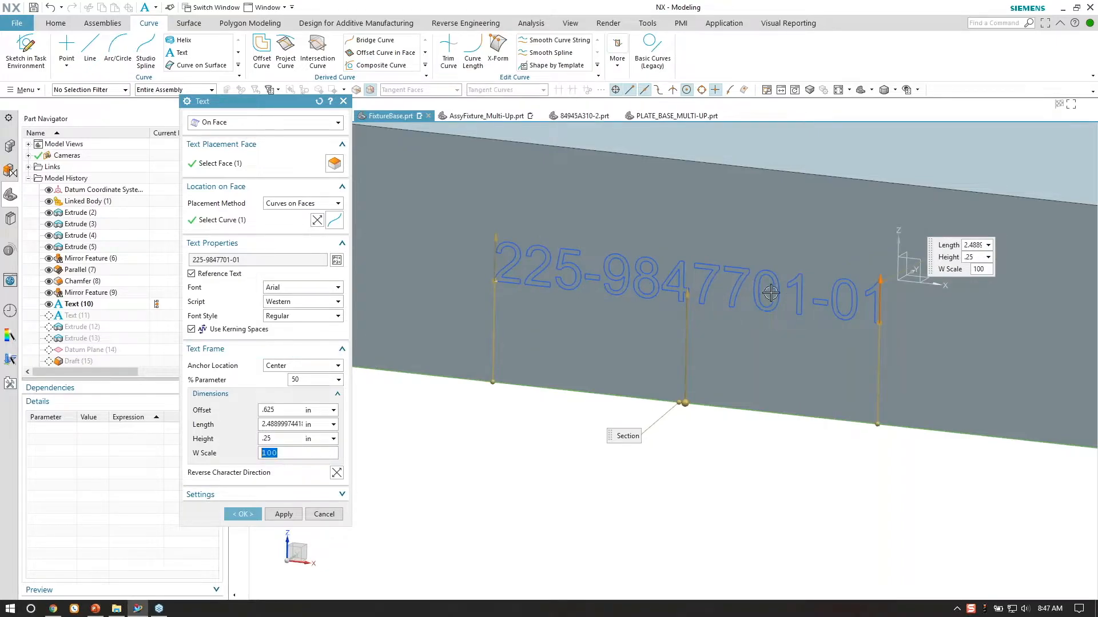
Keep Arial as the text's font and create the part number text on the base's side face.
scroll(652, 294, down, 1)
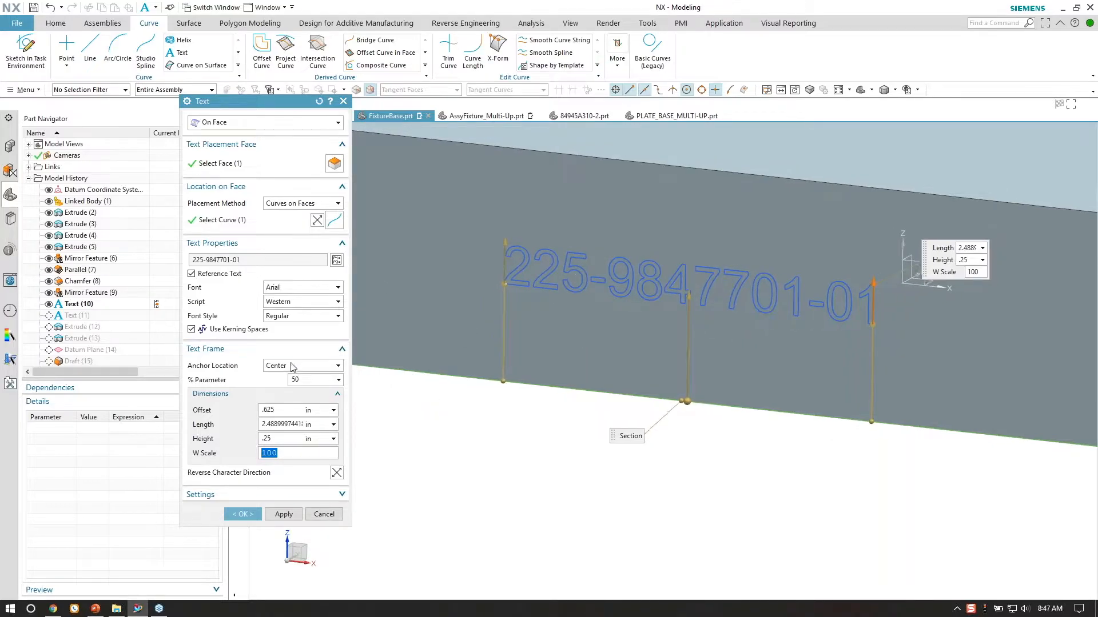
click(338, 288)
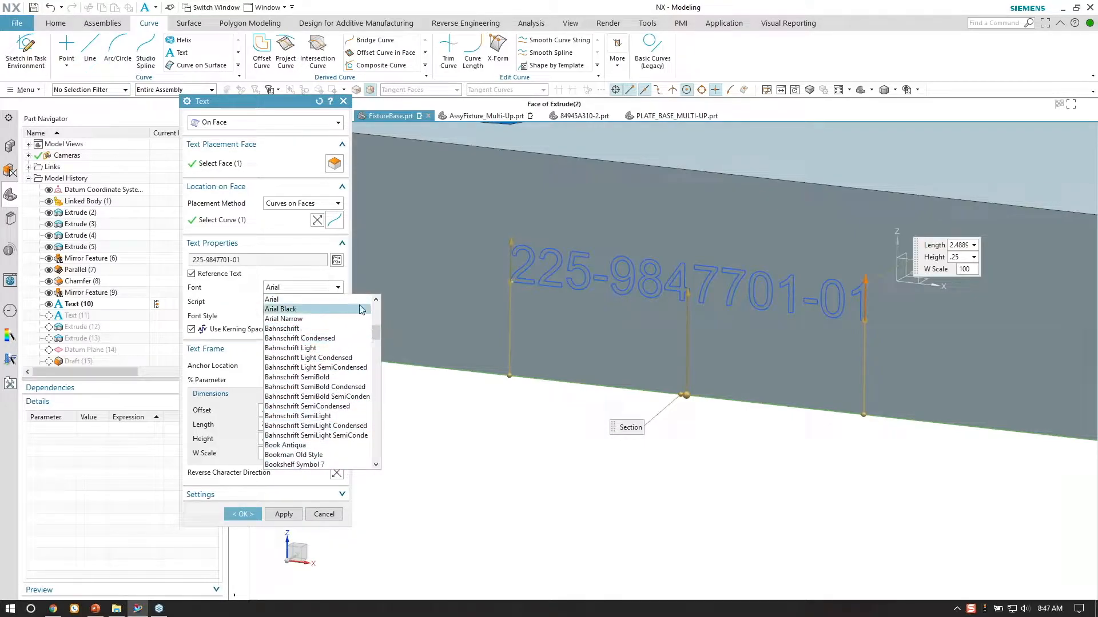
click(343, 300)
middle_drag(668, 303, 671, 275)
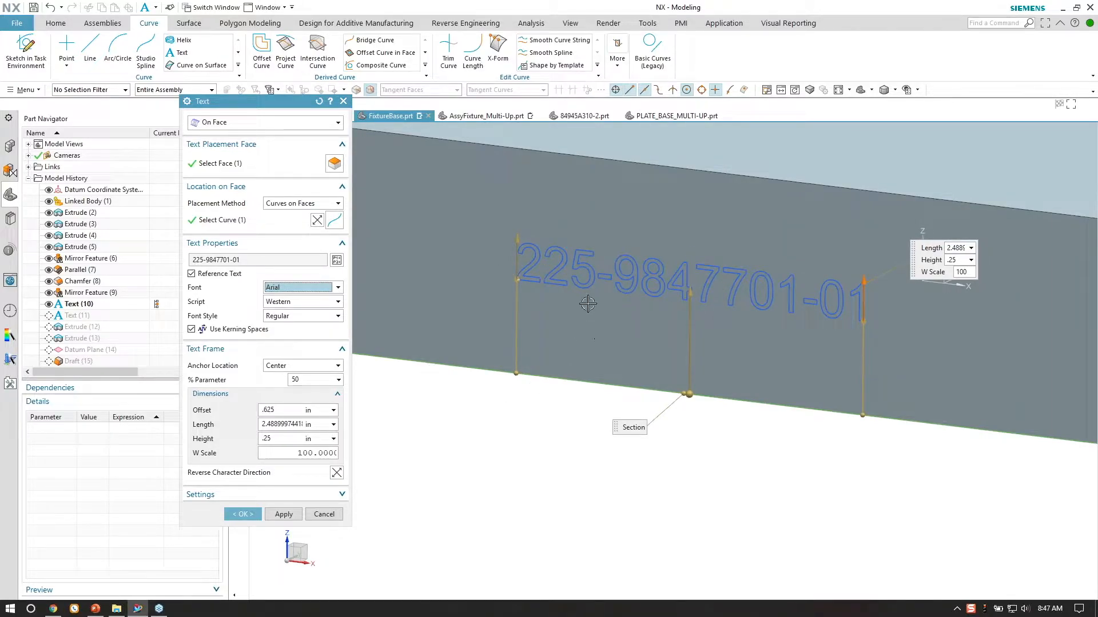
click(243, 514)
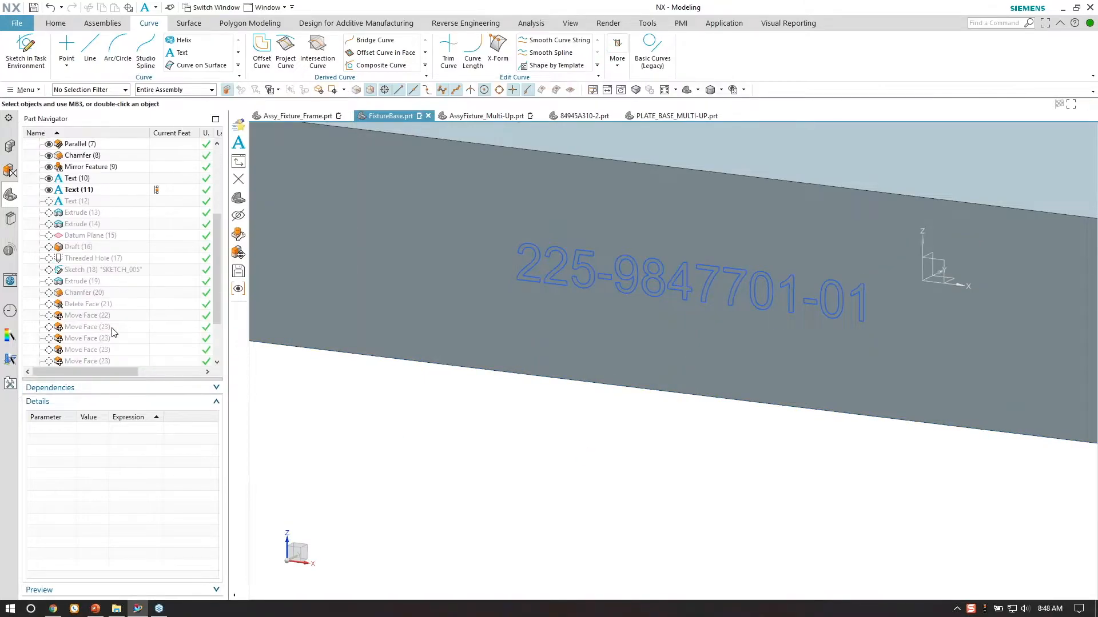
Check the newly created side-face text and its parameters in the model history.
click(80, 181)
click(73, 191)
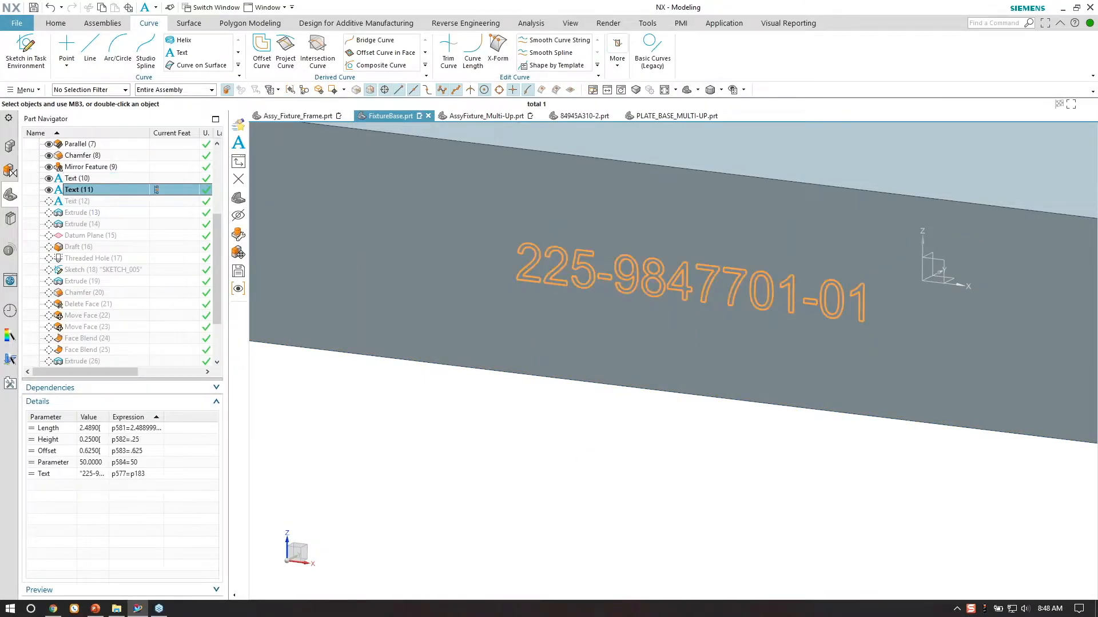
scroll(634, 285, down, 6)
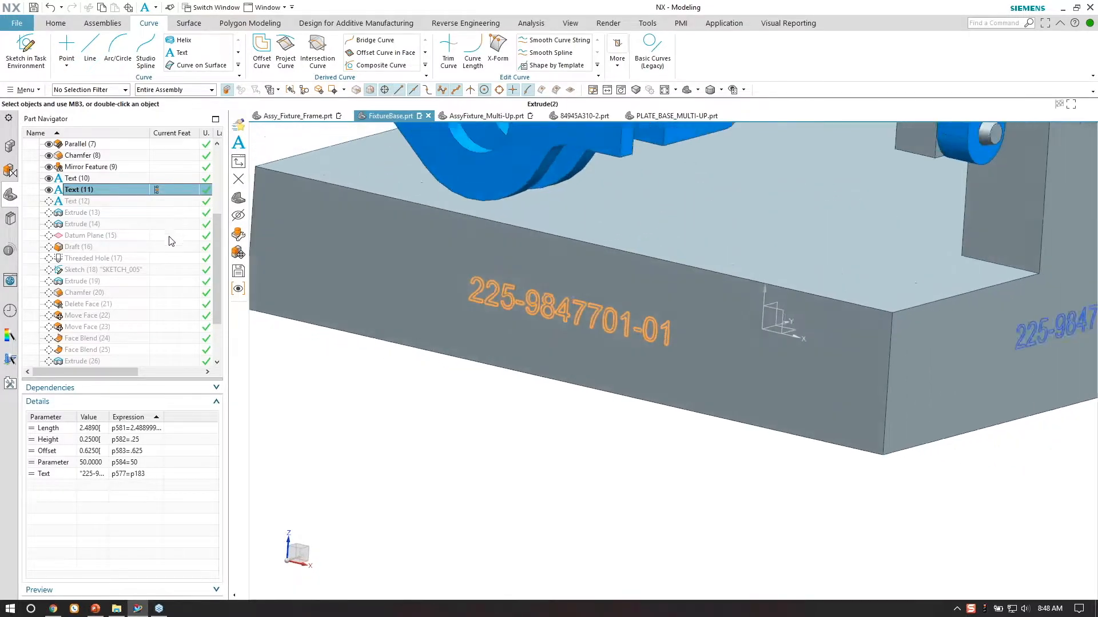
key(Escape)
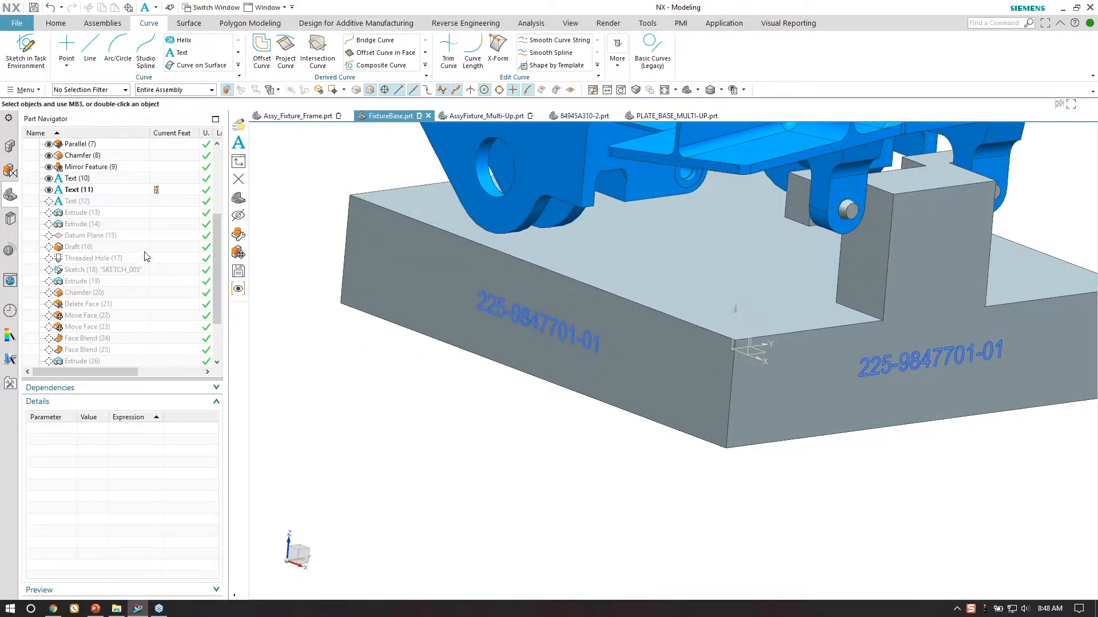
Roll the model history forward through the FIXTURE T-STRUT text, Text (12), and the subtracted text extrude, Extrude (13).
click(76, 202)
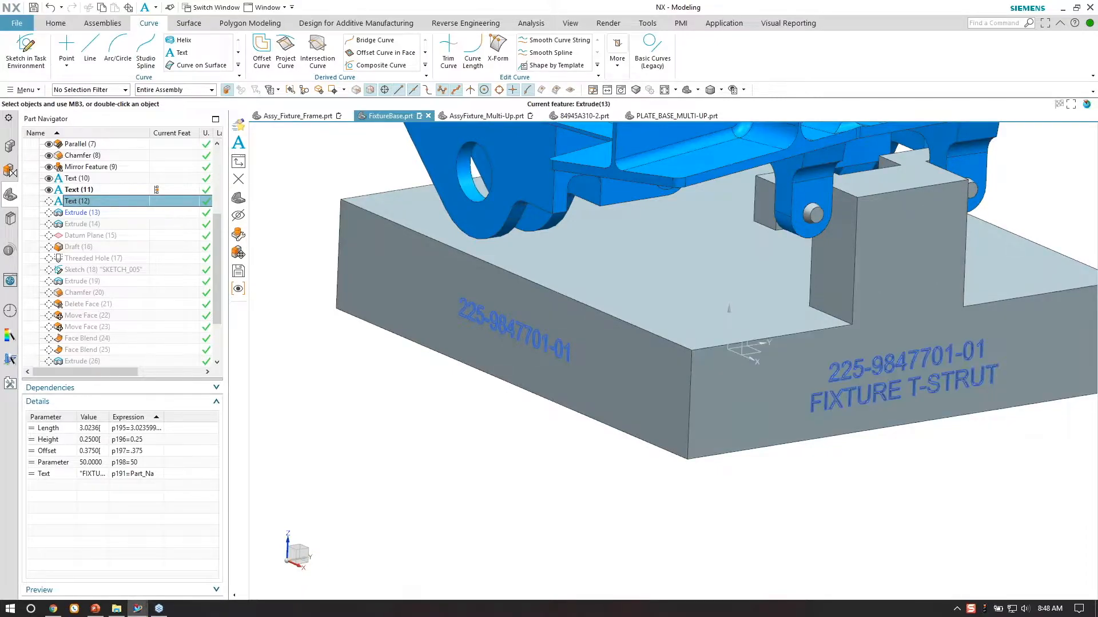
click(107, 213)
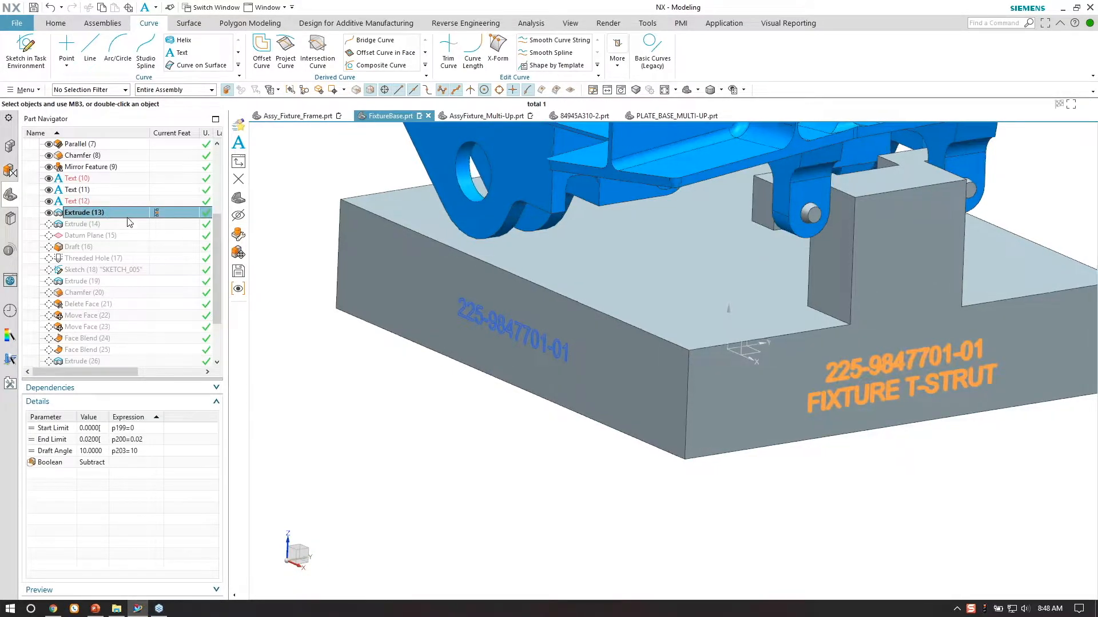
scroll(362, 326, up, 2)
key(Escape)
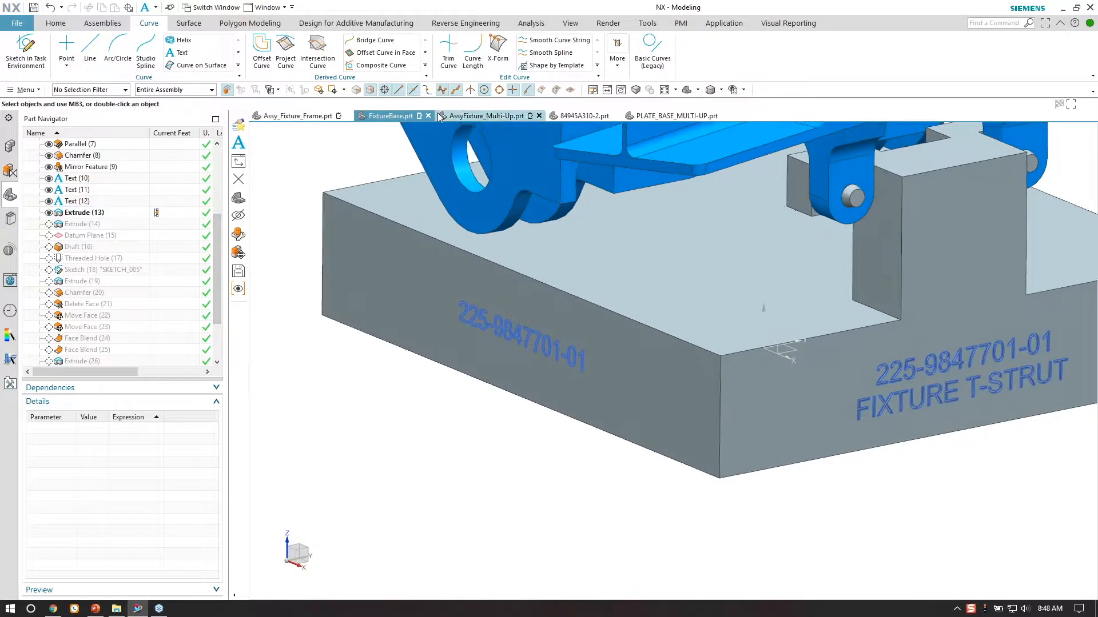
Start an Extrude with the curve rule set to Connected Curves.
click(55, 23)
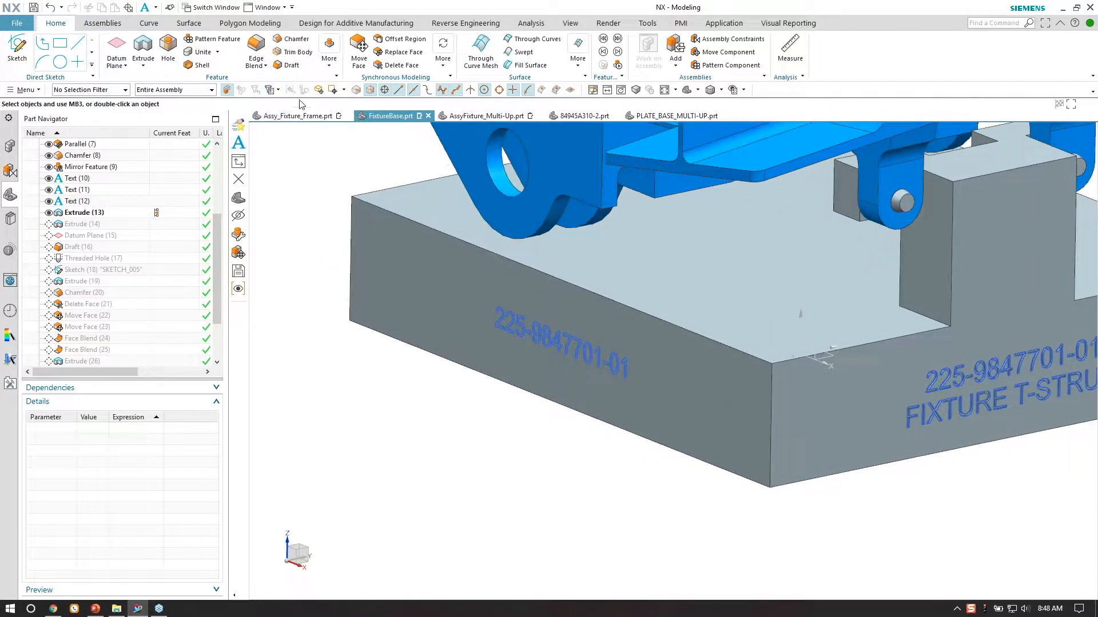
click(155, 55)
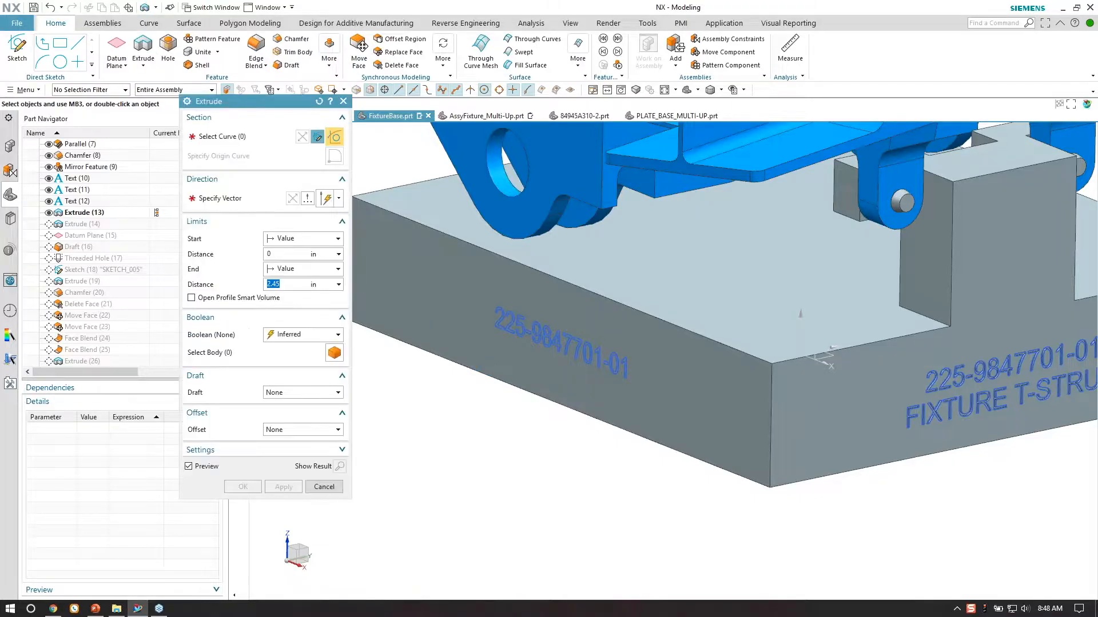
click(430, 90)
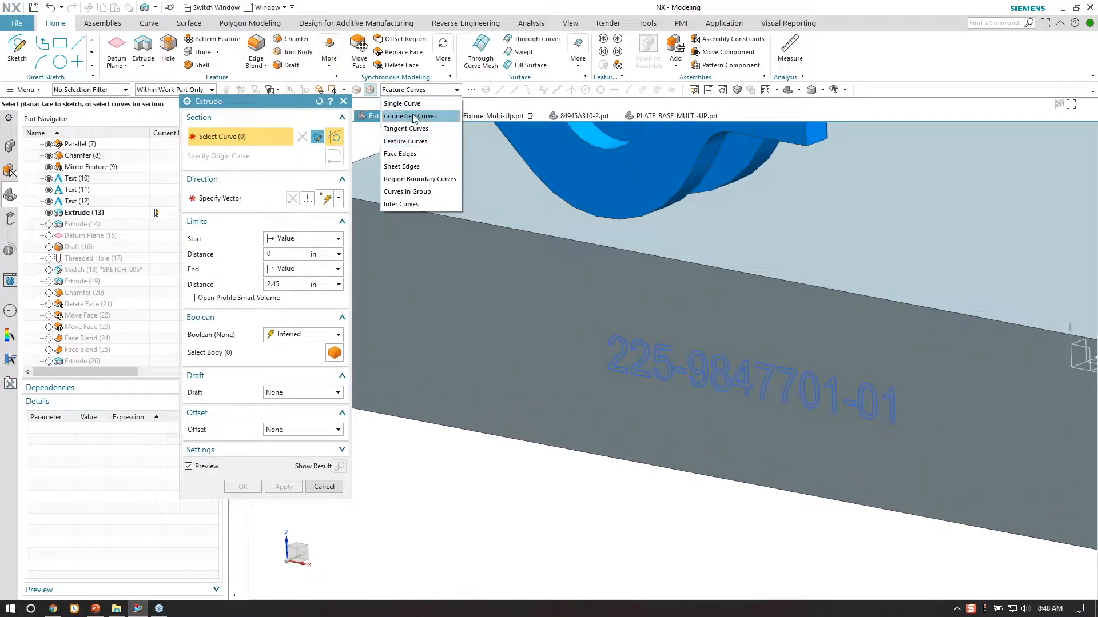
click(412, 113)
scroll(629, 332, up, 5)
click(632, 331)
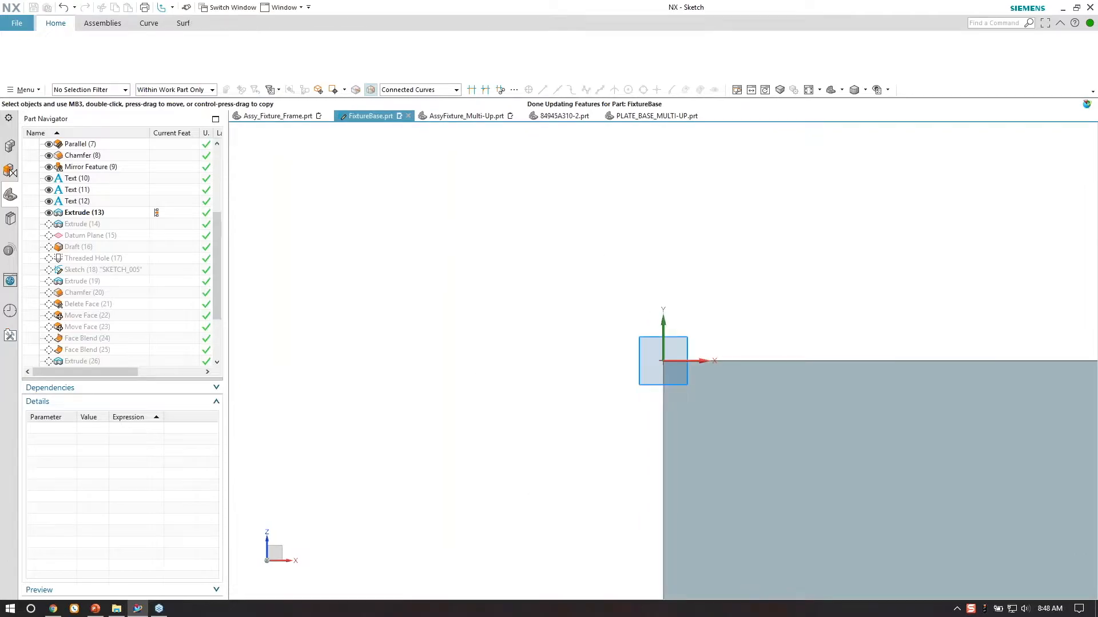
click(15, 48)
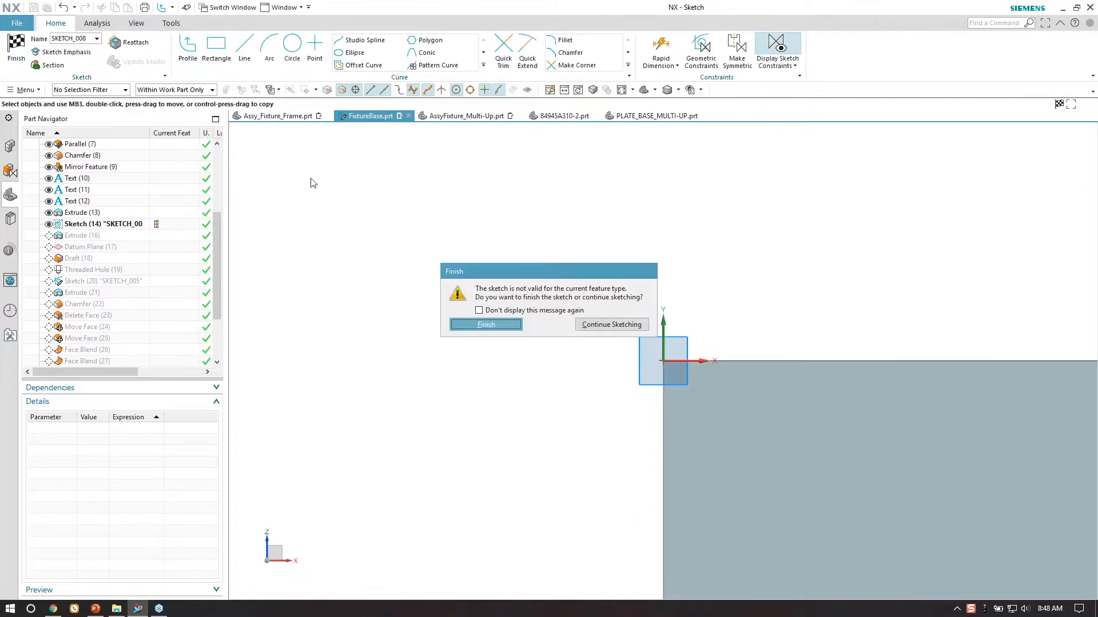
click(486, 324)
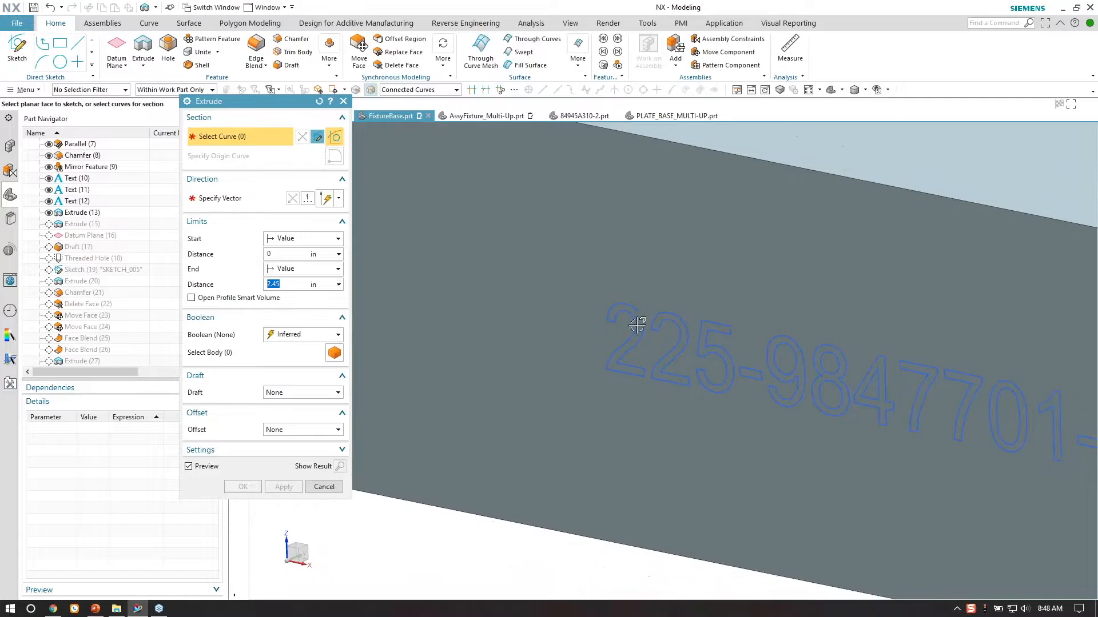
Use the outline of the side-face text's first digit as the extrude section and set the end distance to .02 in.
click(641, 318)
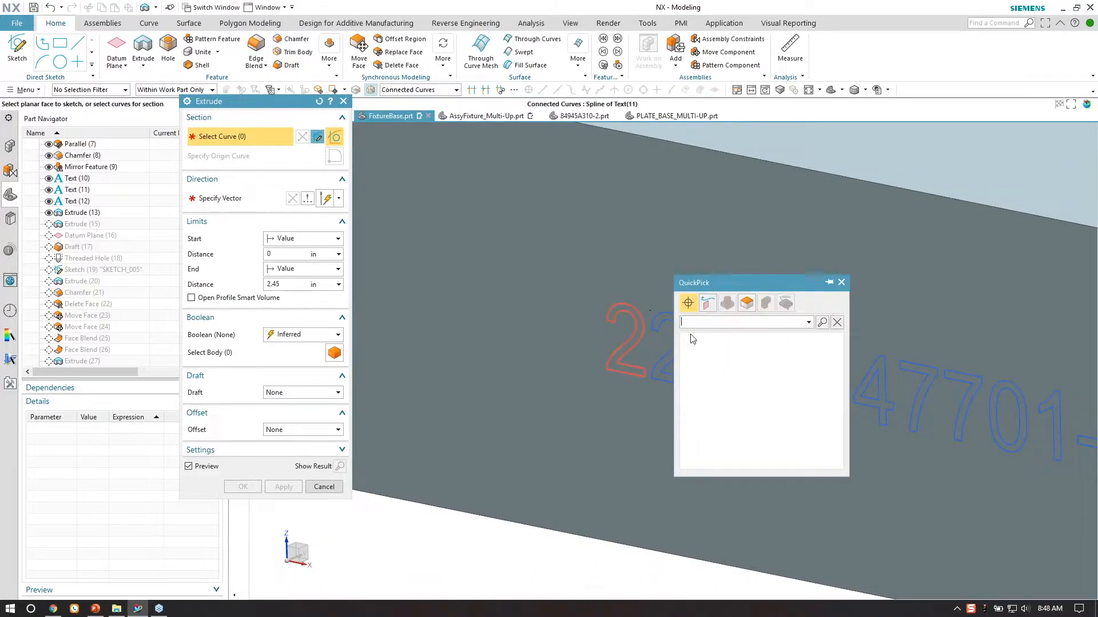
click(729, 339)
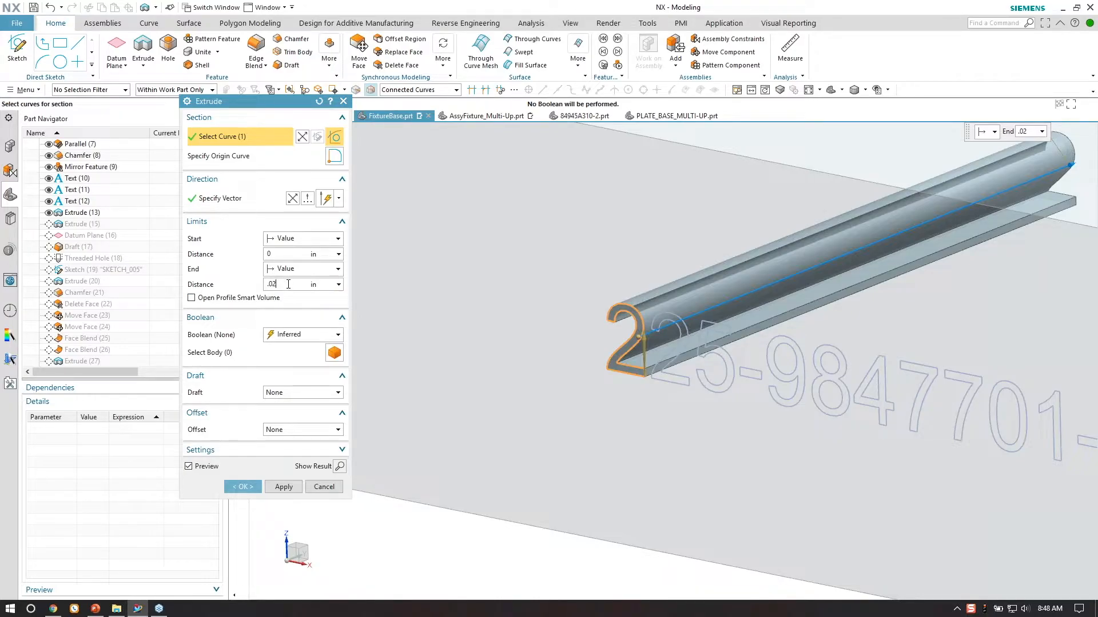
key(Return)
scroll(709, 327, up, 3)
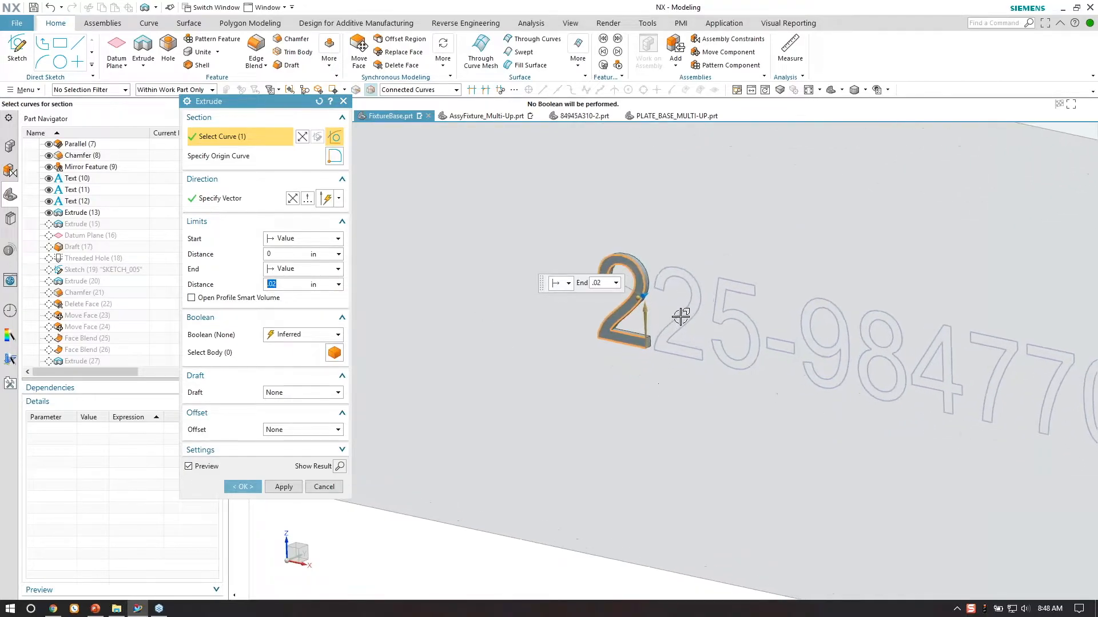
Add the outlines of the remaining digits and dashes of the side-face part number to the extrude section.
click(695, 282)
click(727, 290)
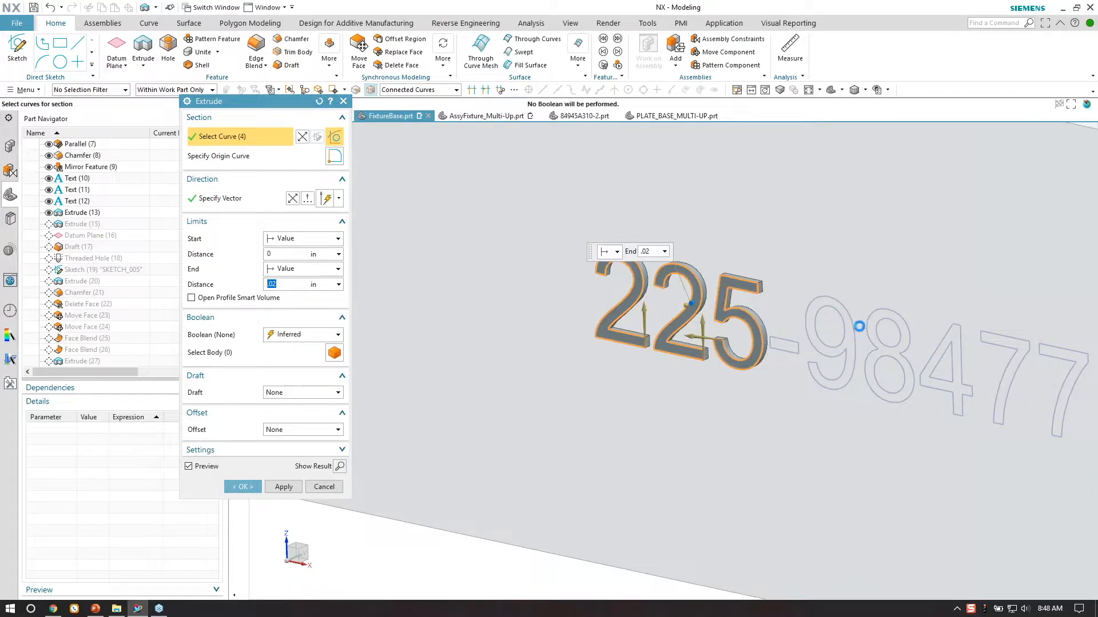
click(874, 347)
click(904, 371)
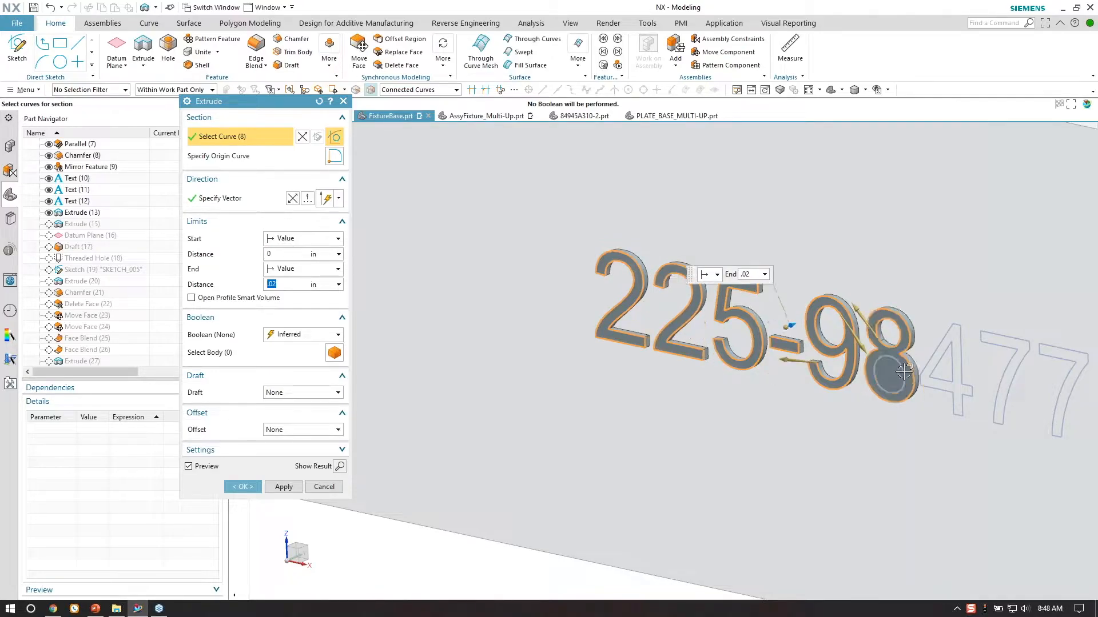
click(940, 368)
click(955, 362)
click(961, 364)
shift+middle_drag(997, 368, 892, 362)
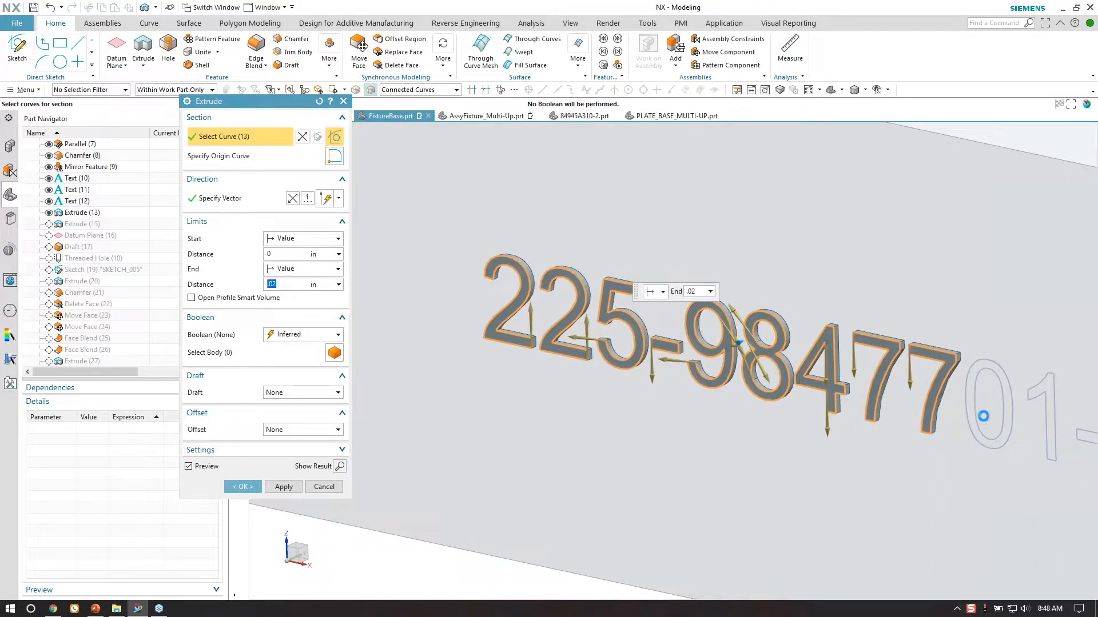
click(968, 393)
shift+middle_drag(968, 393, 911, 400)
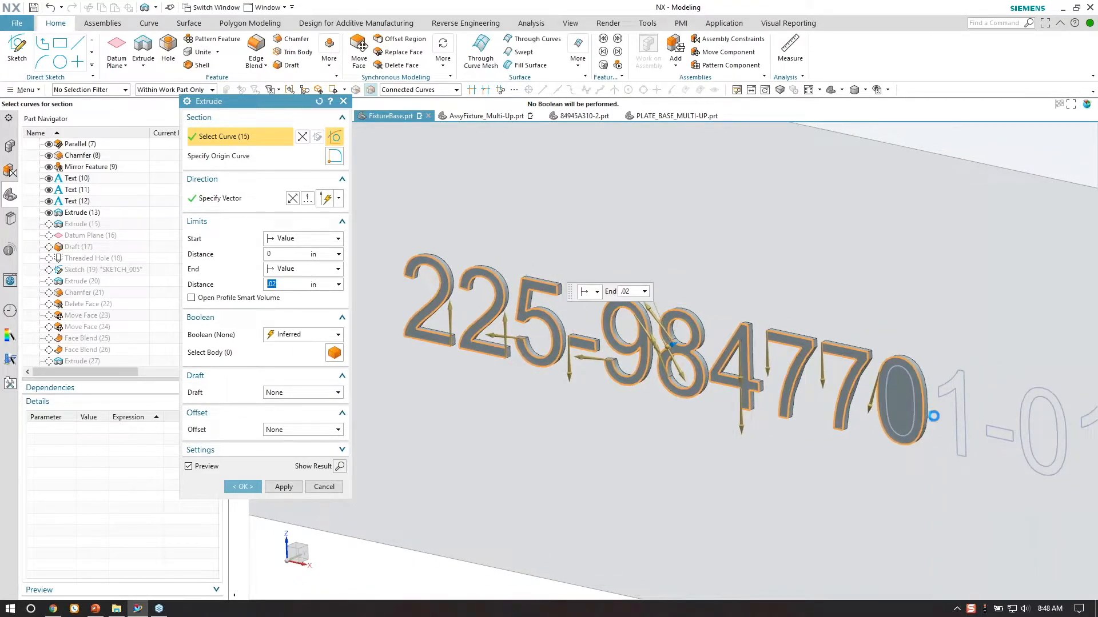
click(953, 403)
click(1006, 433)
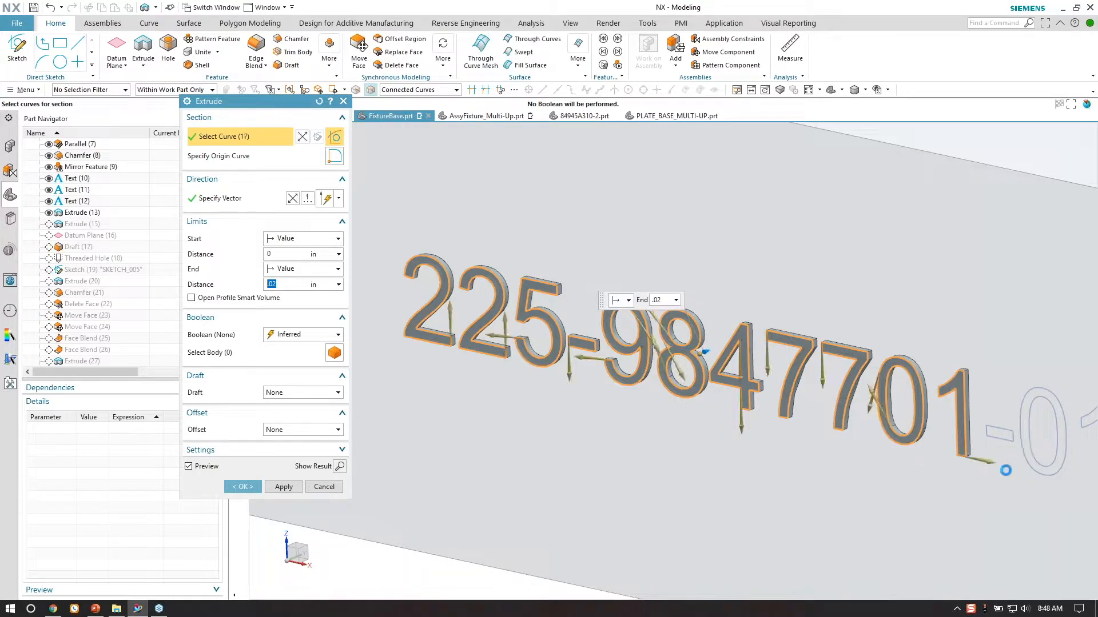
shift+middle_drag(1012, 472, 862, 422)
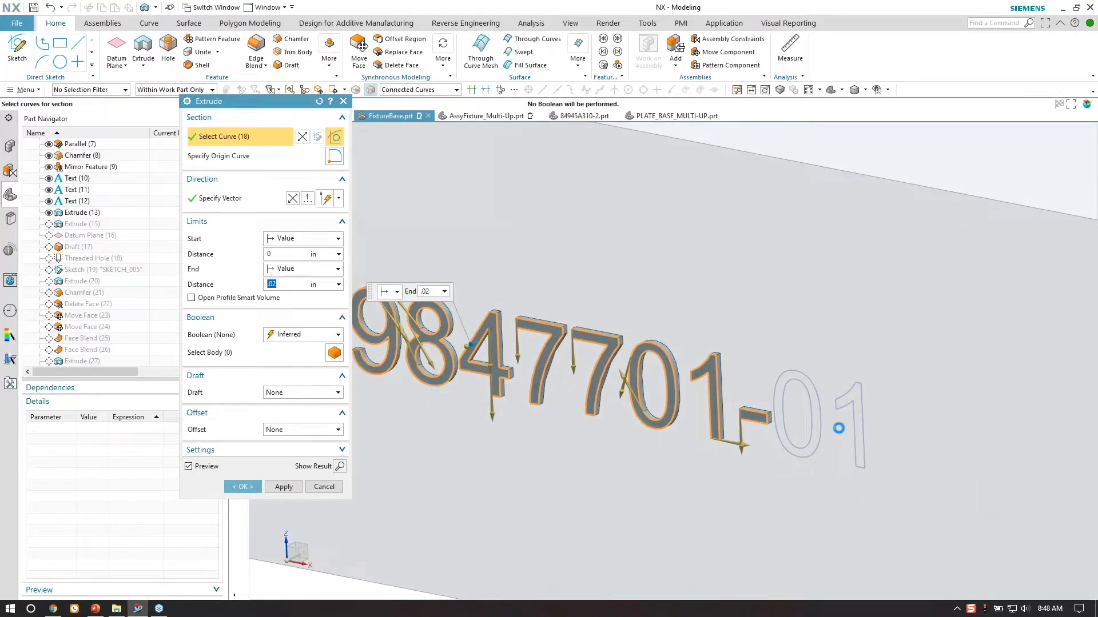
click(820, 415)
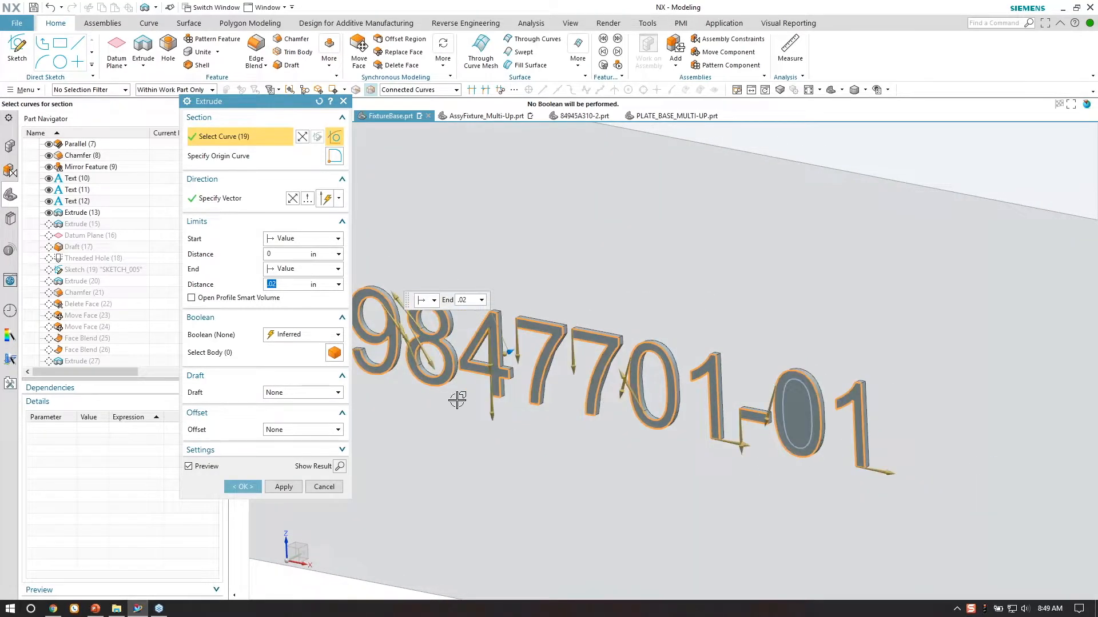
Set the extrude's Boolean to Subtract from the base body and create the engraved part number.
click(288, 335)
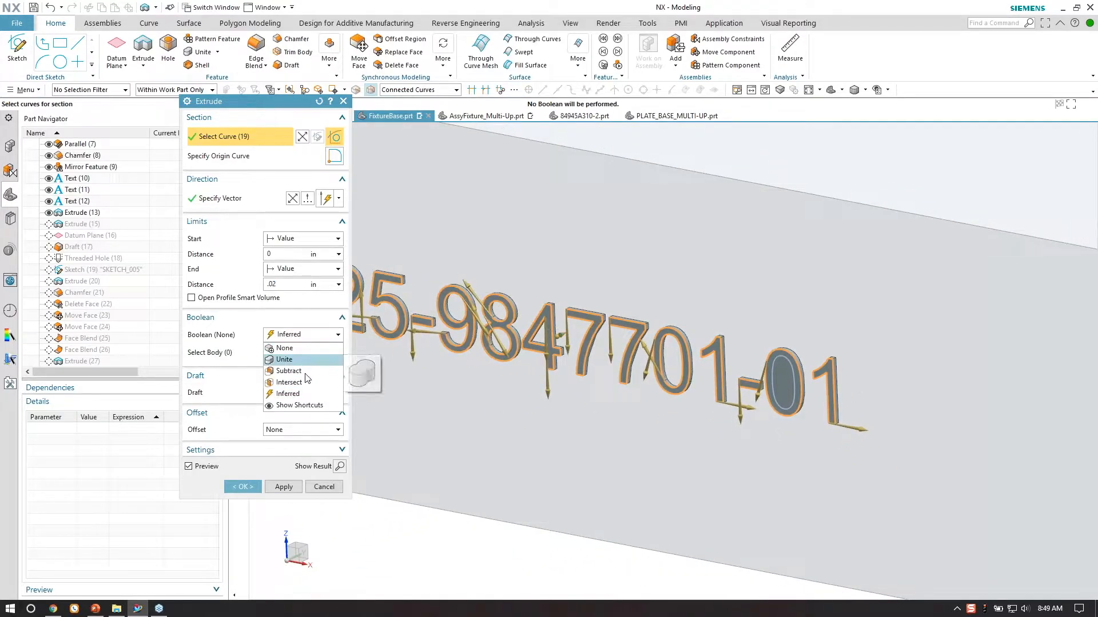
click(298, 371)
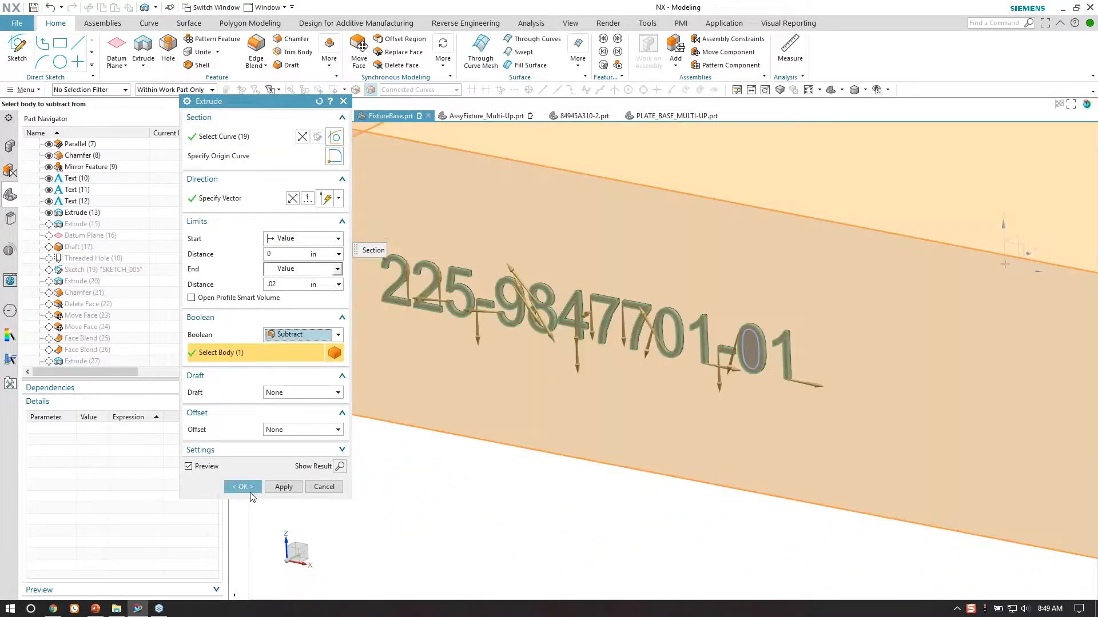
click(250, 491)
scroll(731, 439, down, 2)
middle_drag(757, 422, 425, 417)
scroll(747, 441, down, 2)
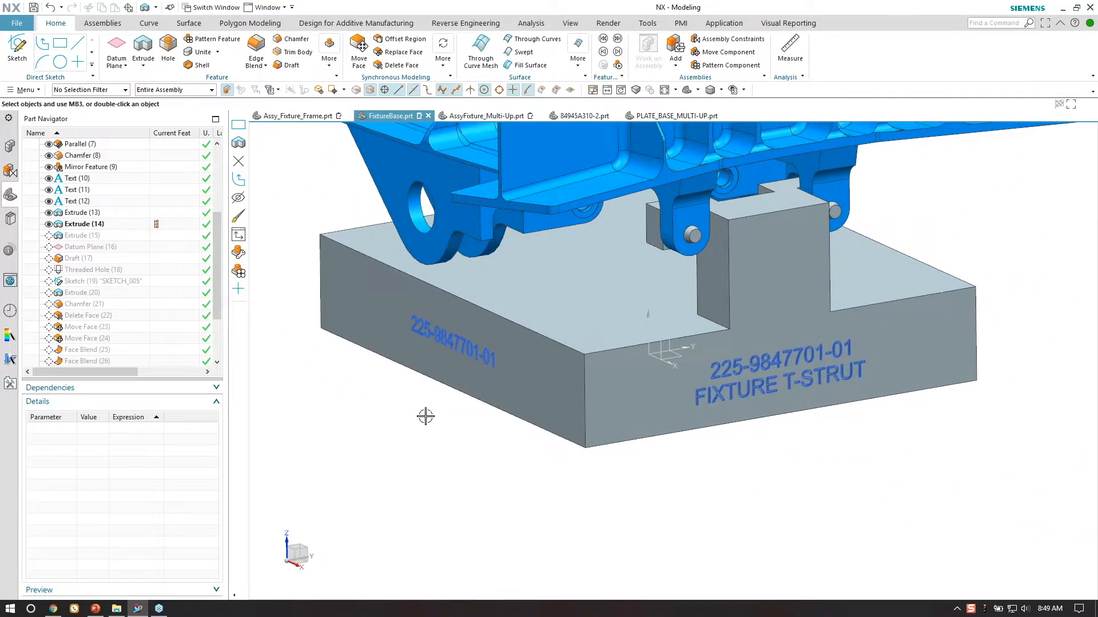
Select the earlier text extrude, Extrude (13), in the model history and open its available feature commands.
scroll(462, 215, up, 2)
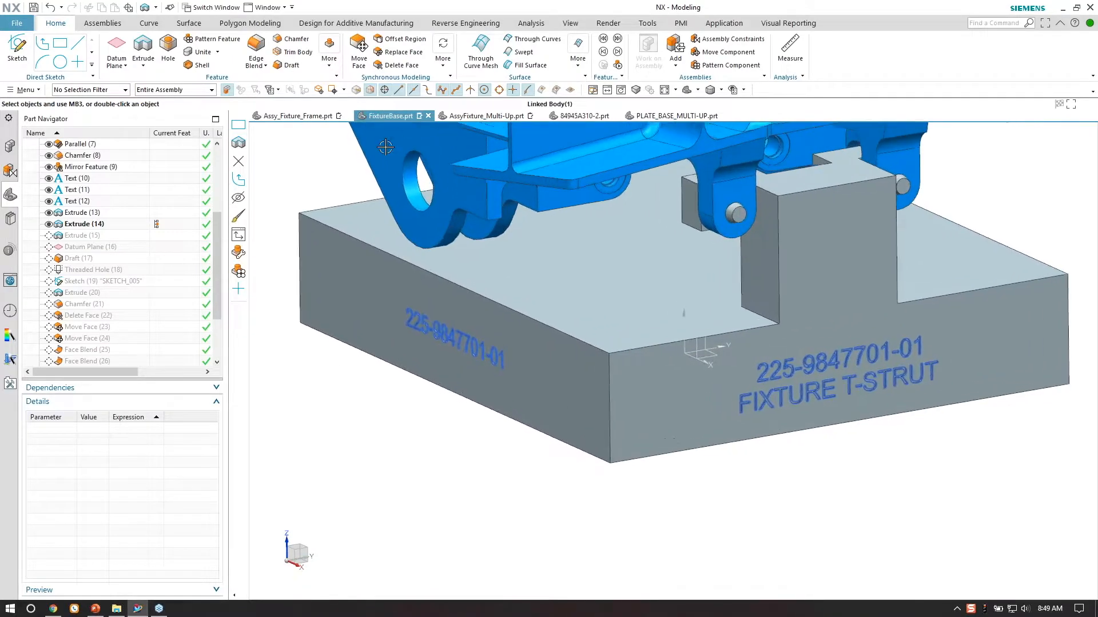
scroll(330, 273, up, 1)
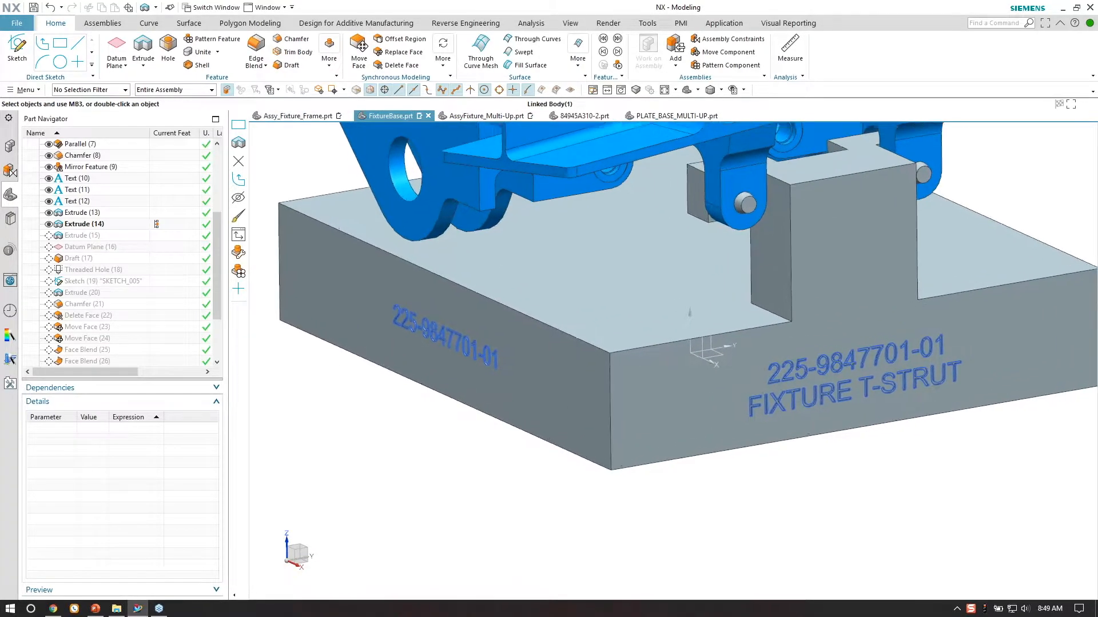
middle_drag(338, 309, 360, 313)
middle_drag(466, 298, 452, 297)
click(83, 213)
right_click(83, 213)
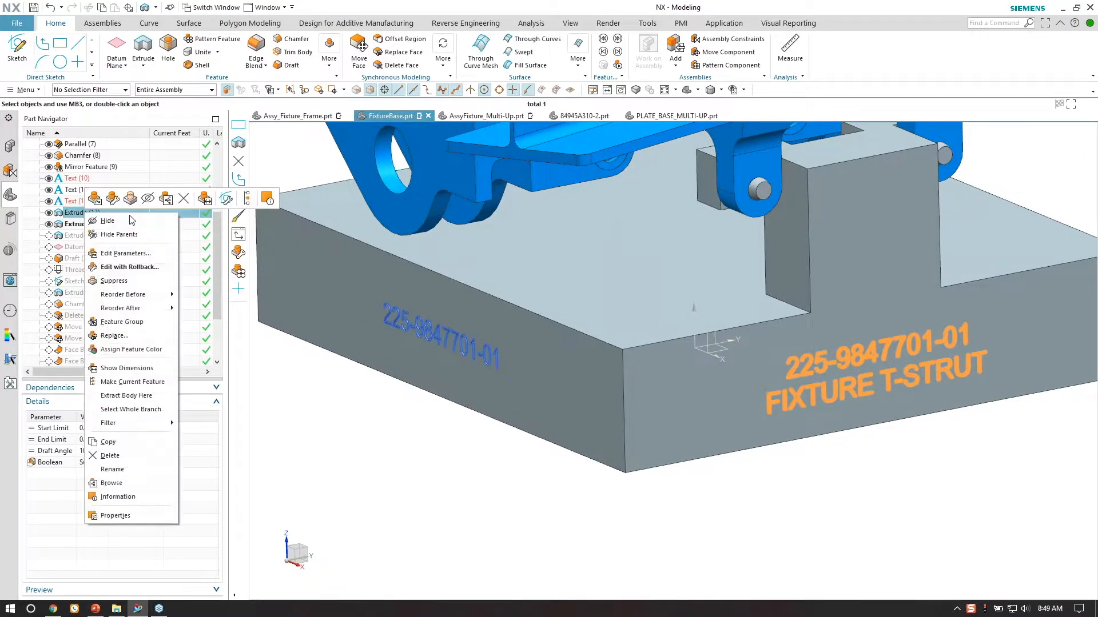
Review the Extrude definitions of the engraved texts on the front and side faces, cancelling both without changes.
click(146, 267)
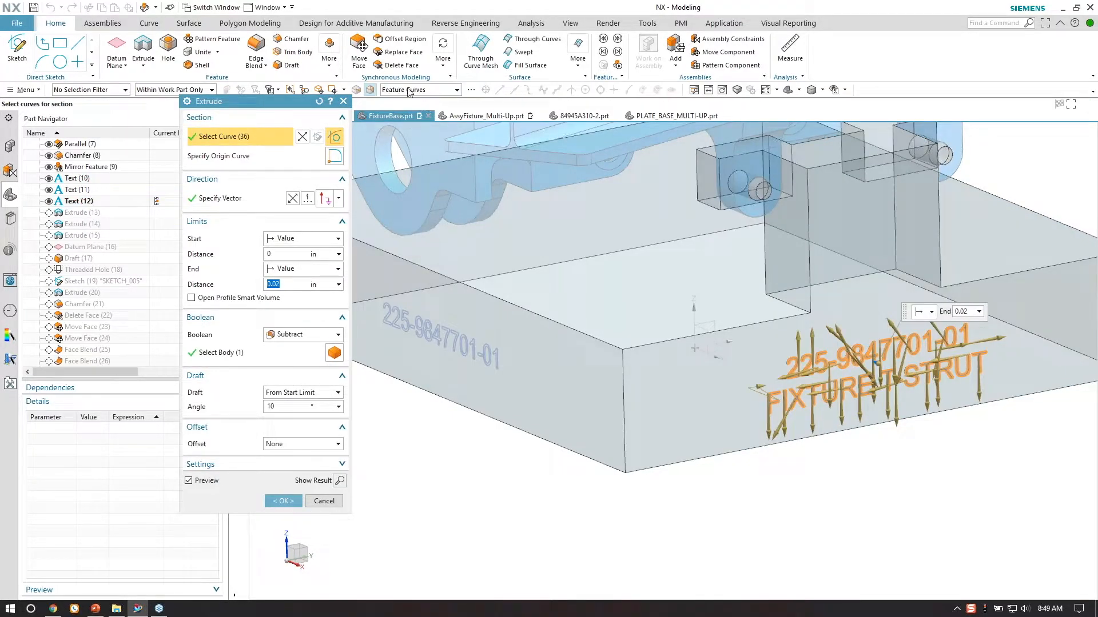
scroll(829, 323, up, 2)
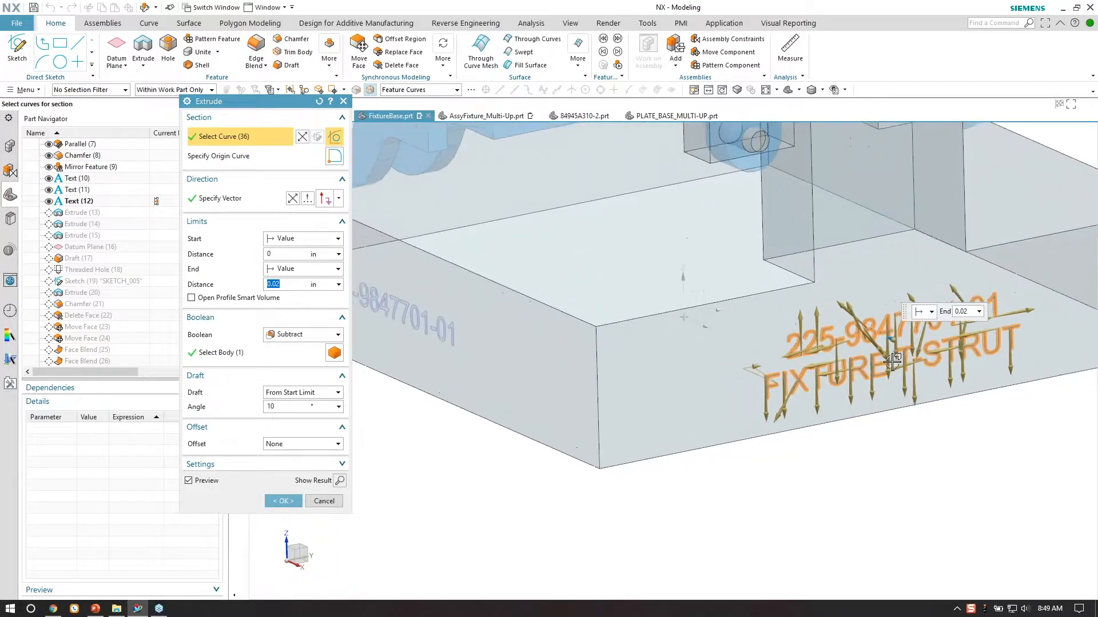
click(323, 501)
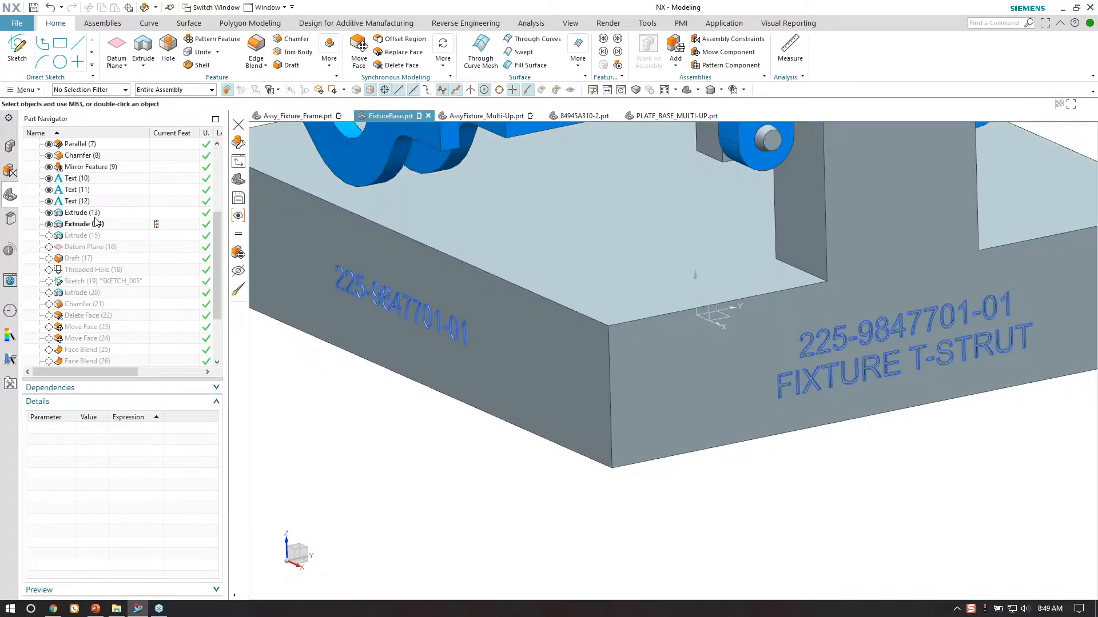
click(86, 226)
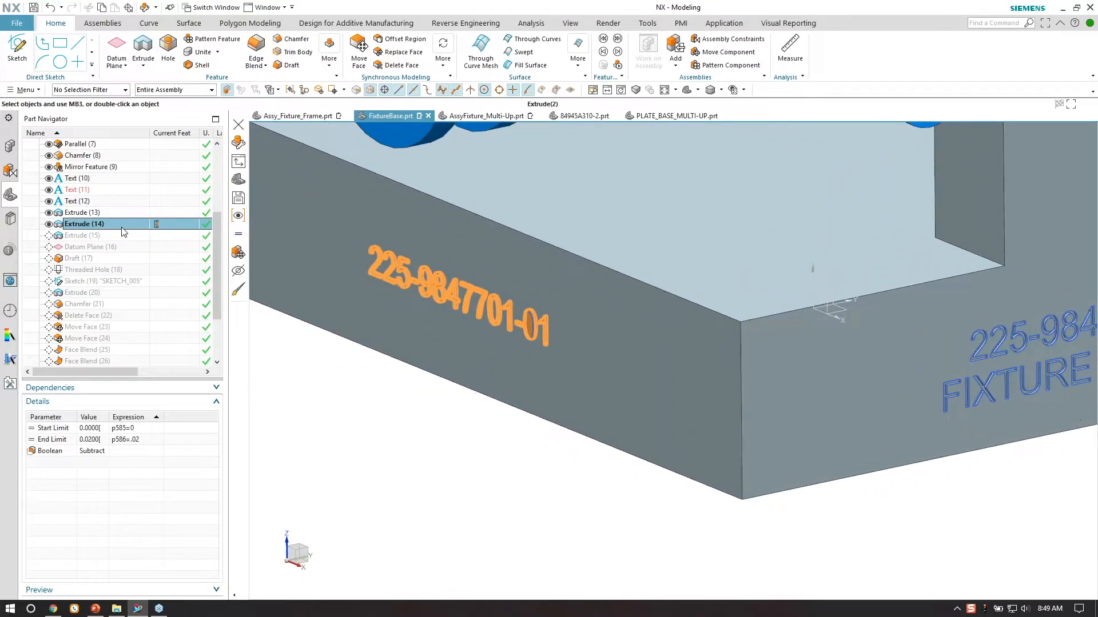
double_click(157, 224)
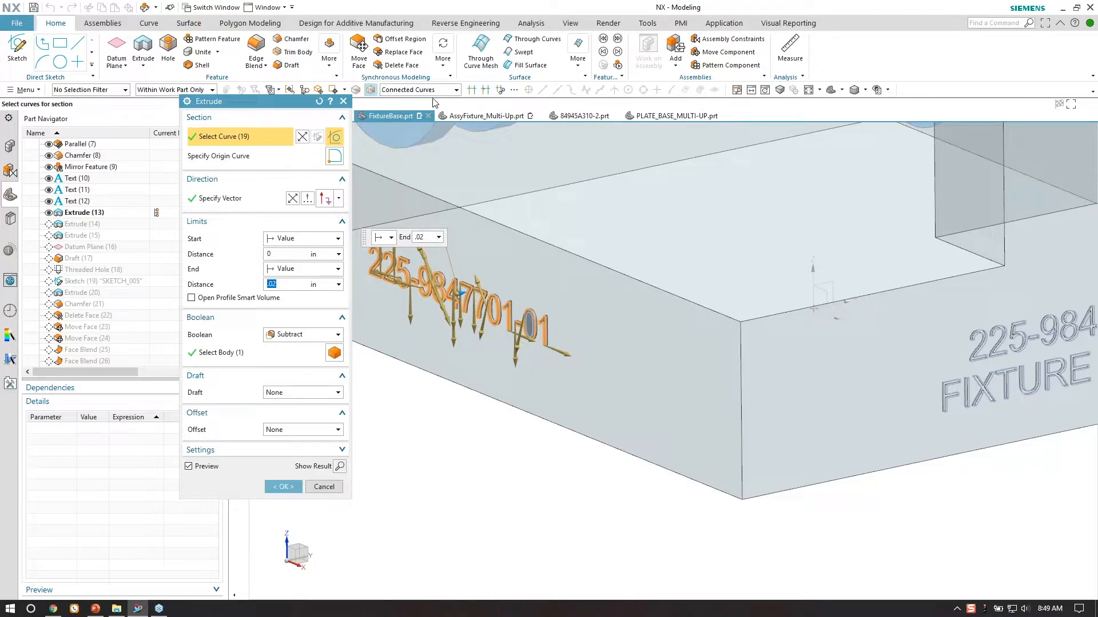
click(323, 487)
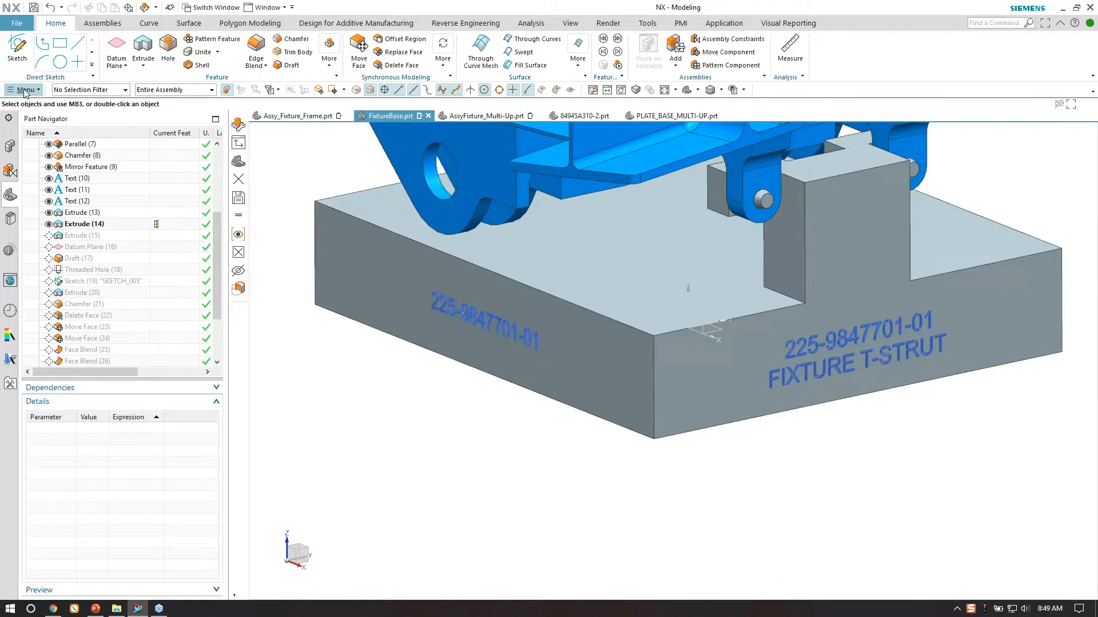
click(17, 23)
key(Escape)
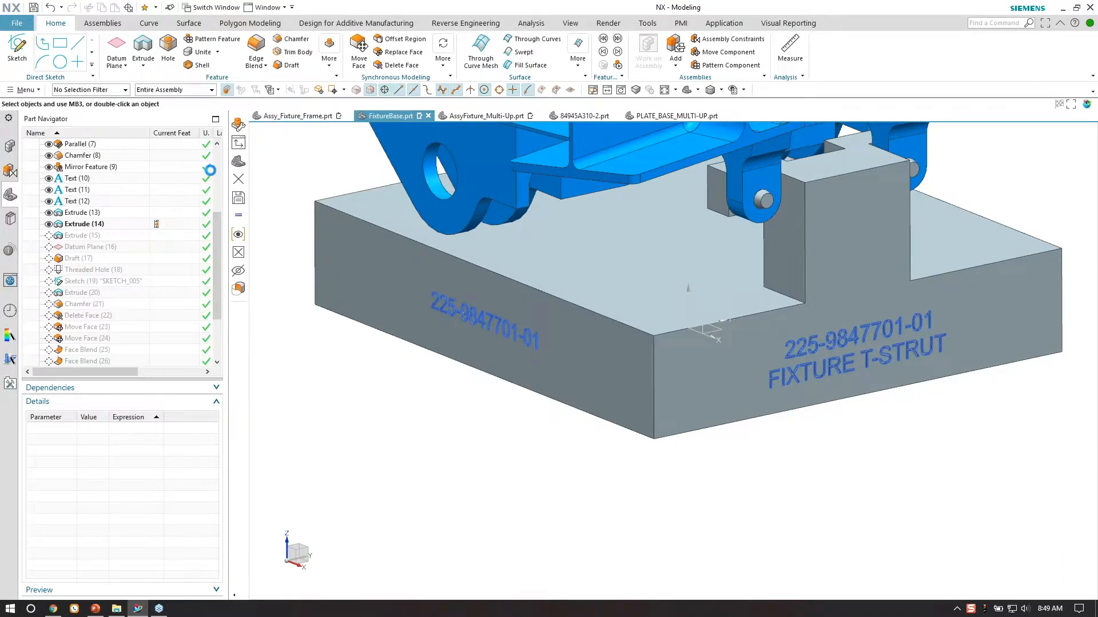
click(268, 237)
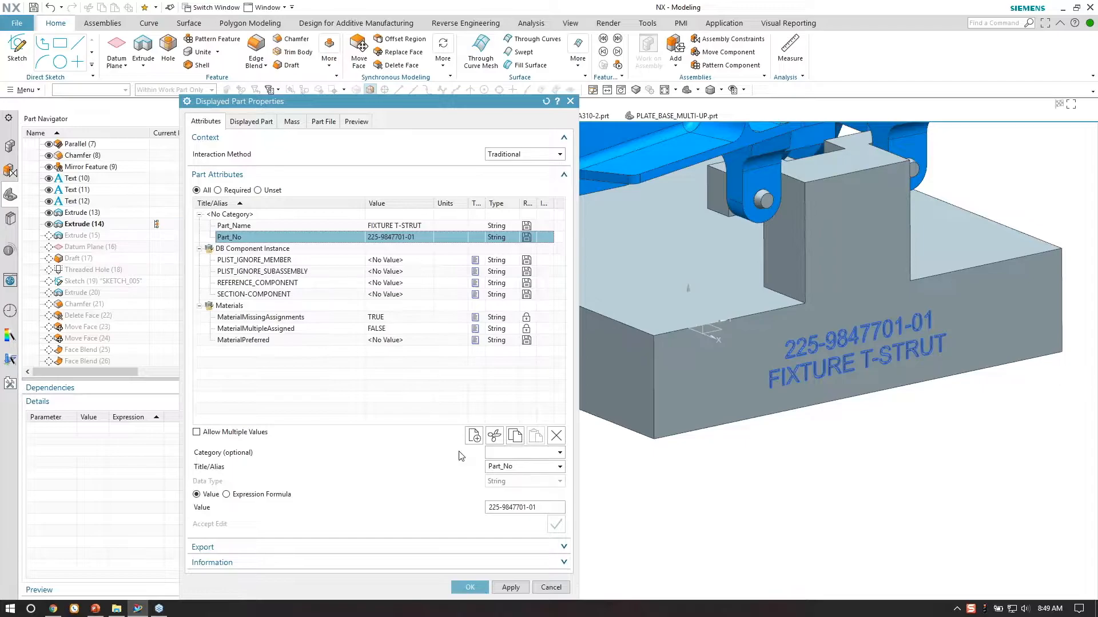
click(559, 507)
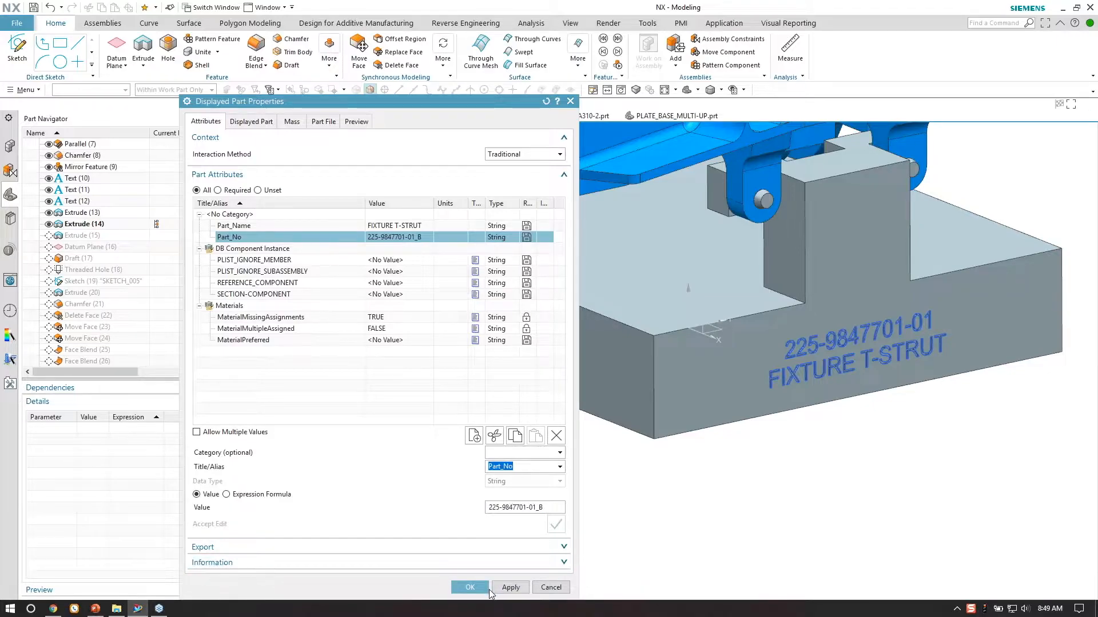
click(470, 588)
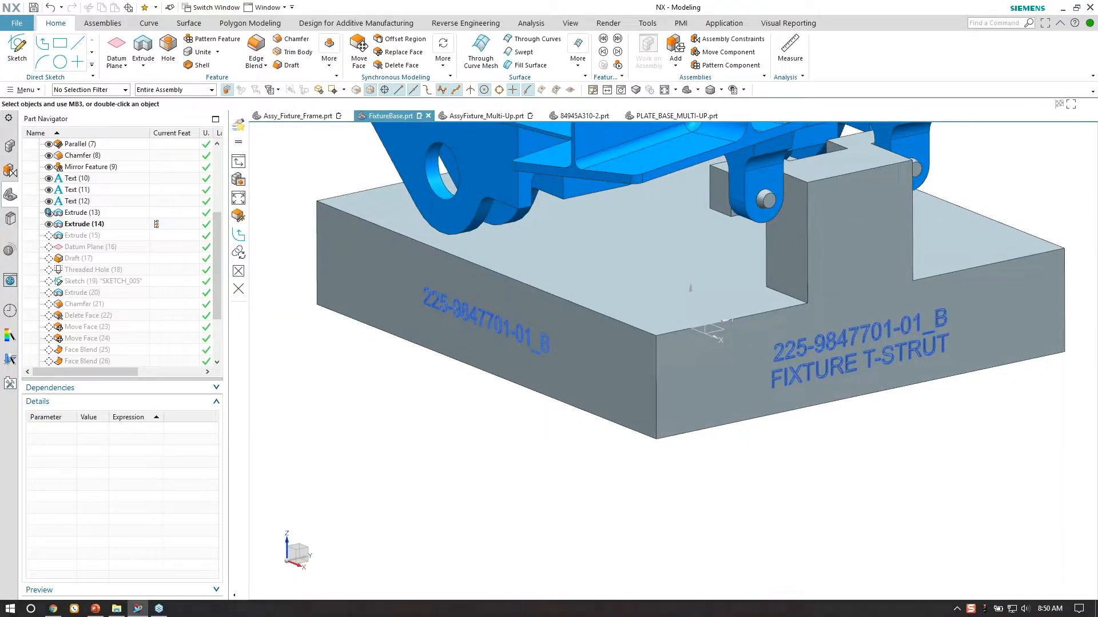
Hide all curves in the fixture base part.
key(ctrl+w)
click(346, 198)
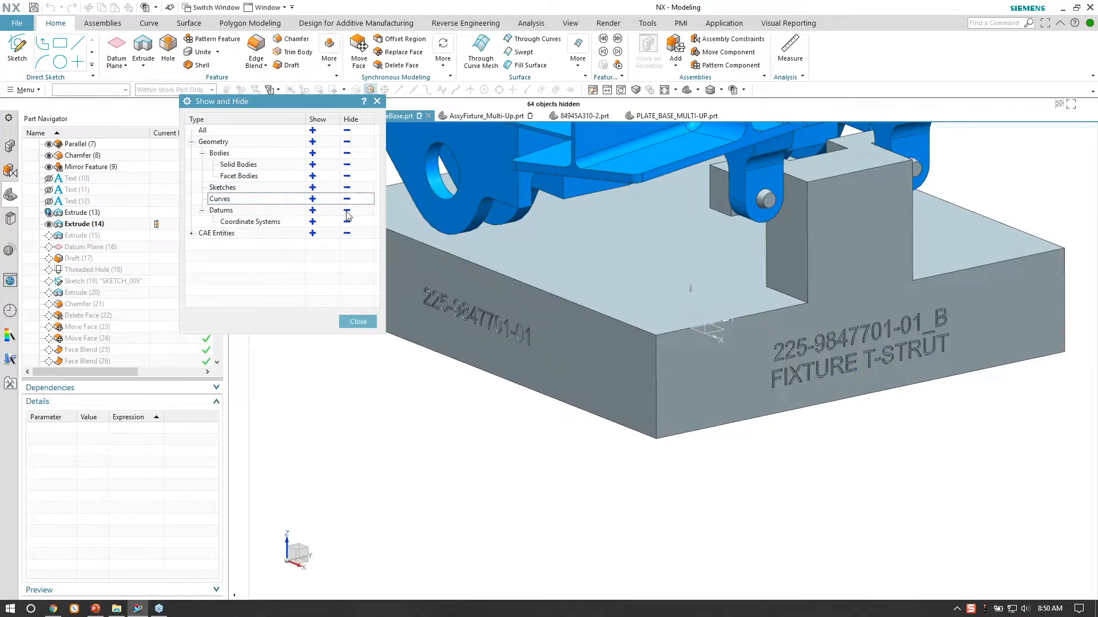
click(358, 321)
Examine the engraved texts on the front and side faces and check the Part_No attribute in the displayed part's properties.
scroll(804, 448, up, 5)
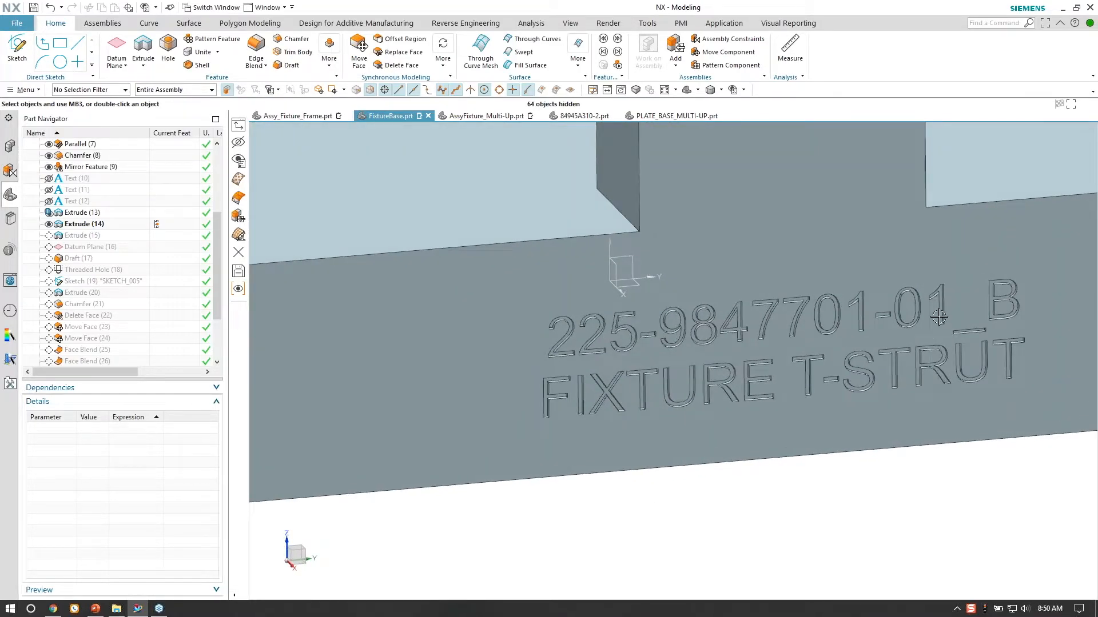
scroll(561, 368, down, 5)
middle_drag(562, 368, 774, 393)
scroll(807, 332, up, 4)
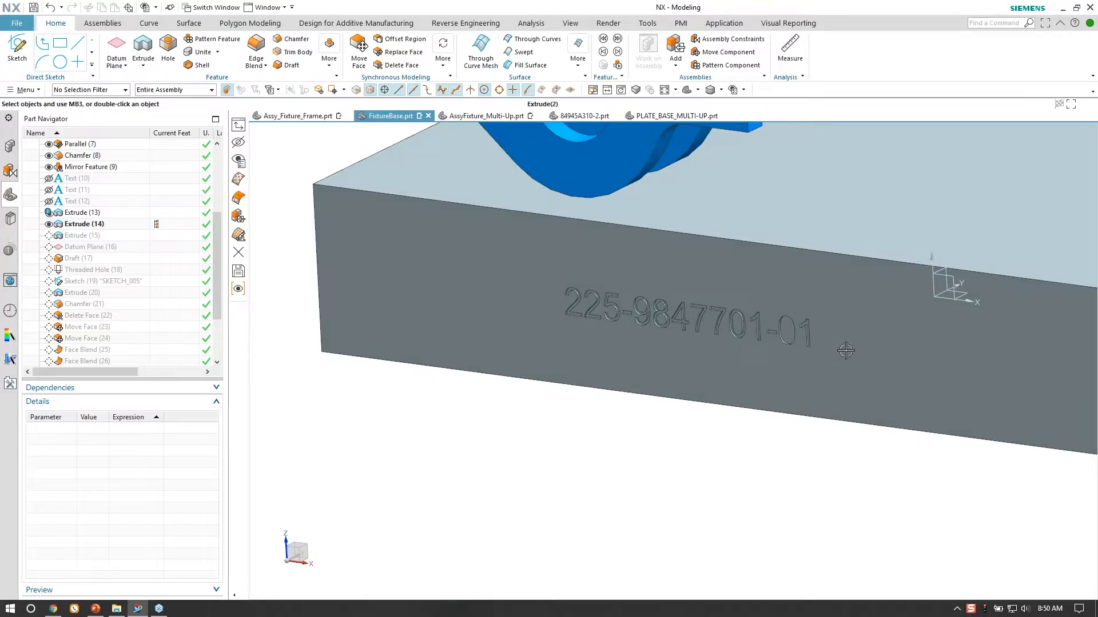
scroll(830, 345, down, 5)
scroll(829, 446, up, 5)
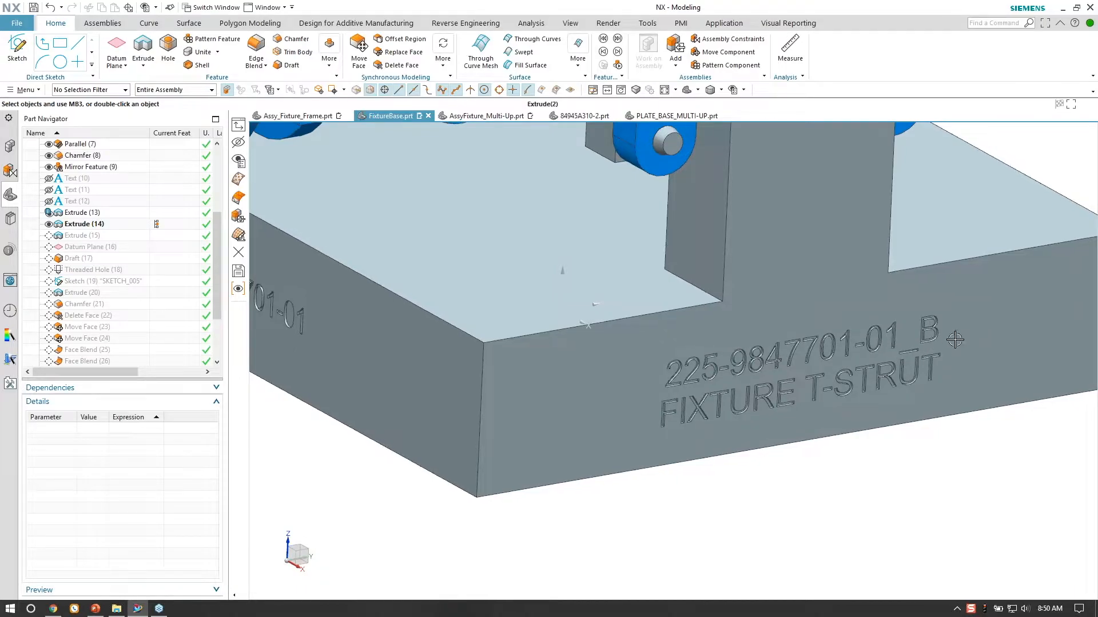
scroll(933, 343, up, 1)
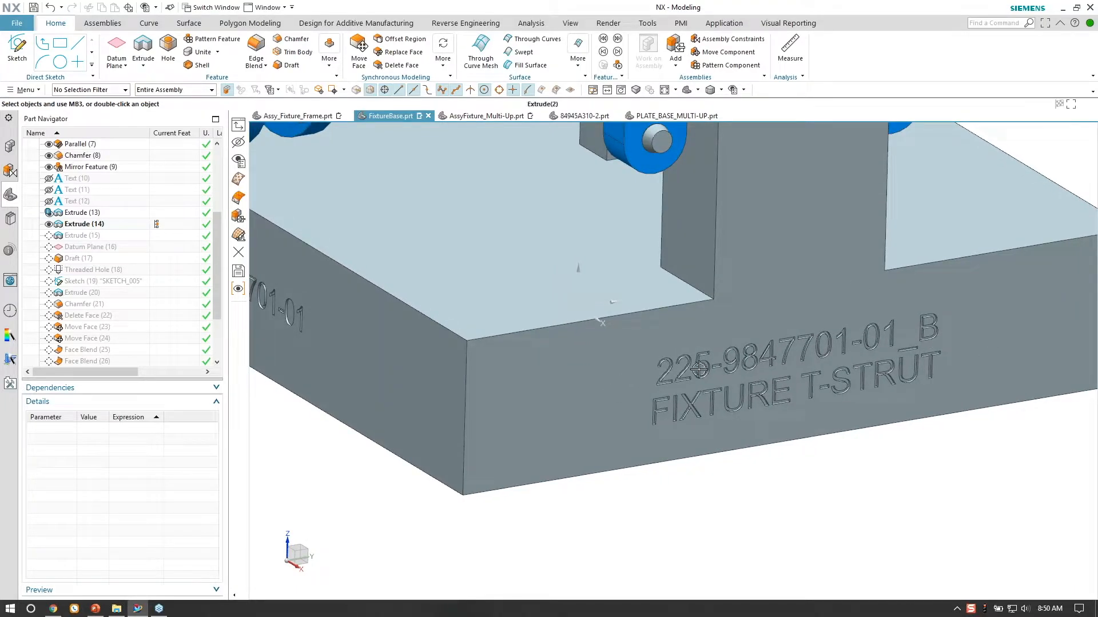
click(30, 28)
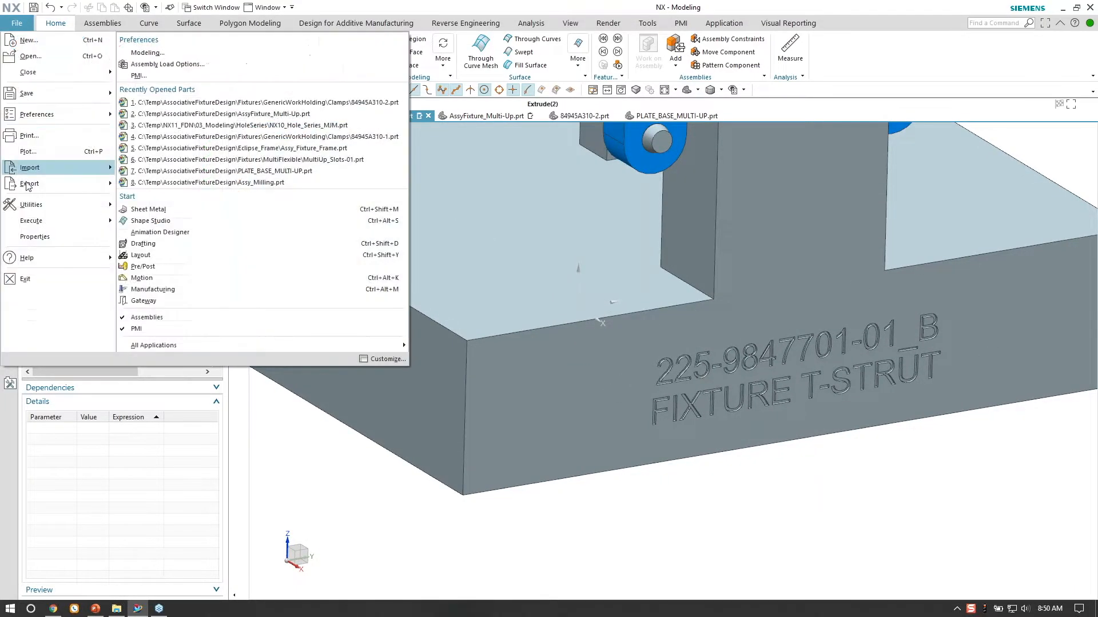
click(169, 271)
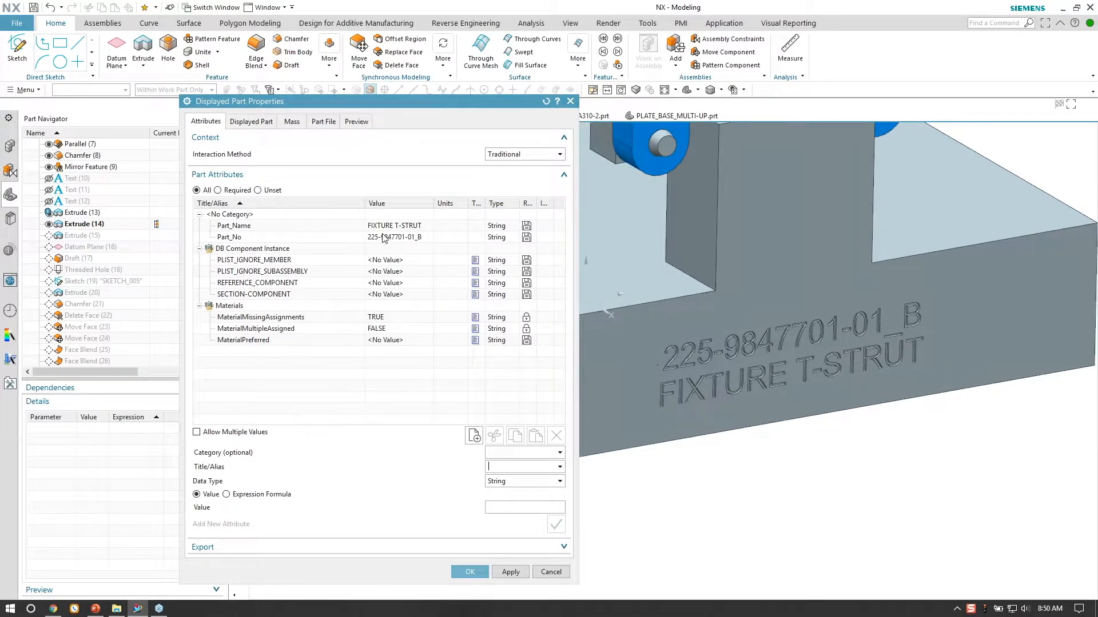
click(470, 572)
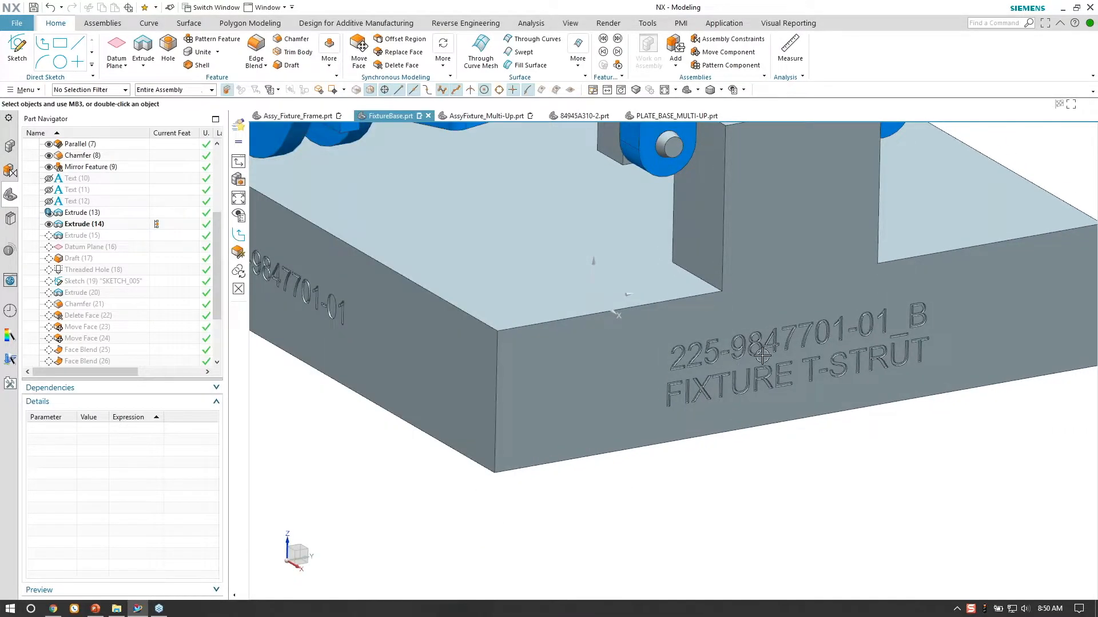
Roll the model forward by making the last feature, Revolve (33), the current feature.
ctrl+middle_drag(837, 346, 788, 472)
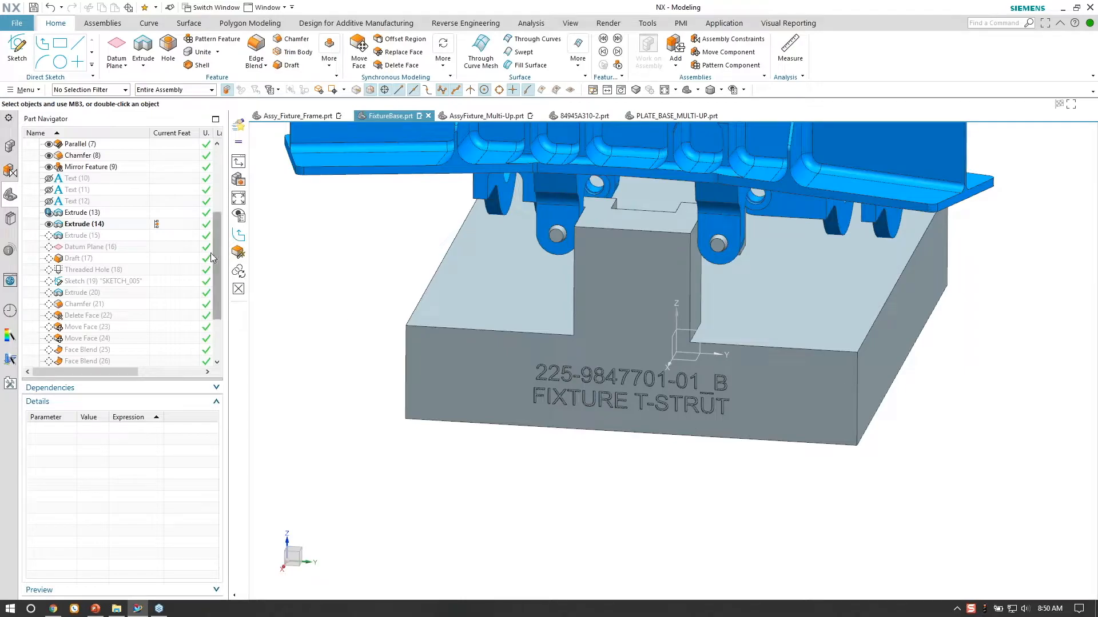
drag(218, 231, 214, 270)
click(162, 362)
Open the rectangular base block's Extrude definition for review and cancel without changes.
middle_drag(417, 421, 897, 452)
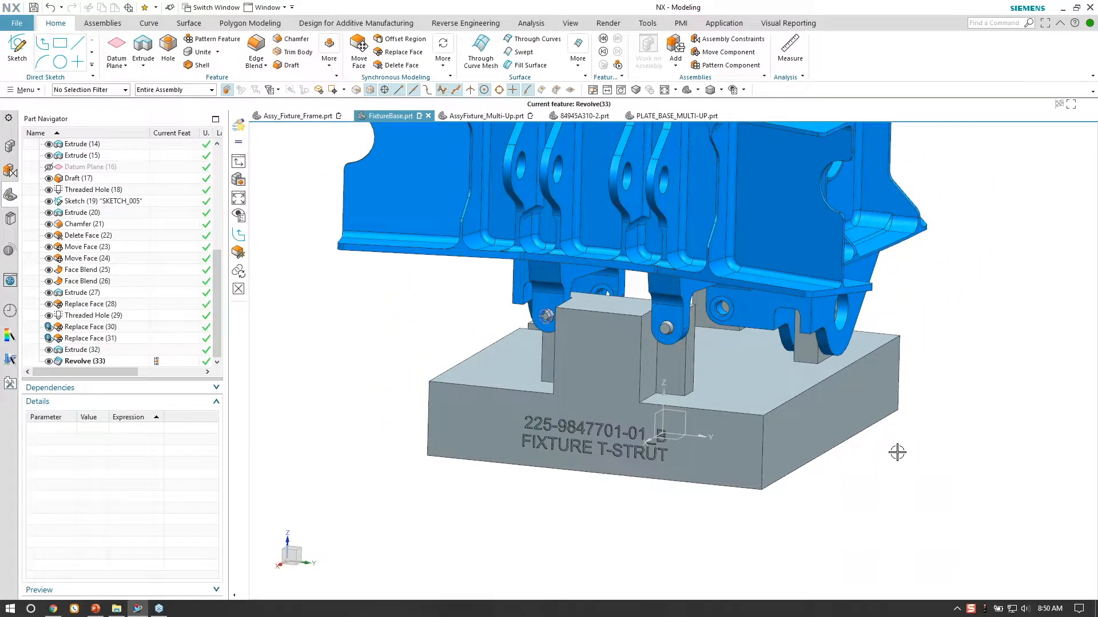
click(782, 422)
double_click(801, 422)
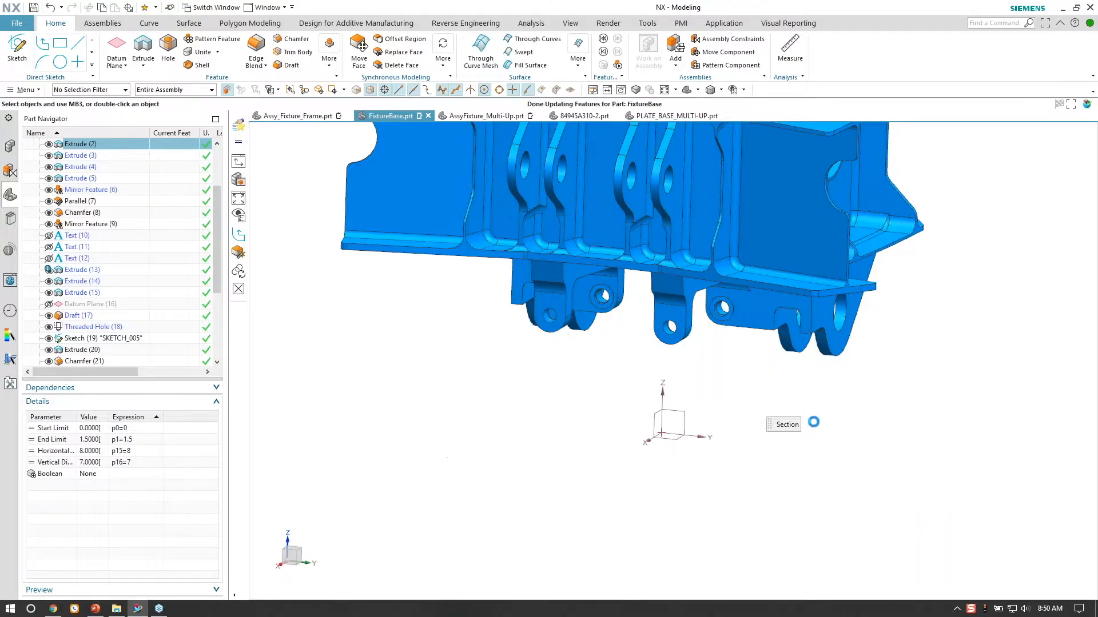
click(324, 472)
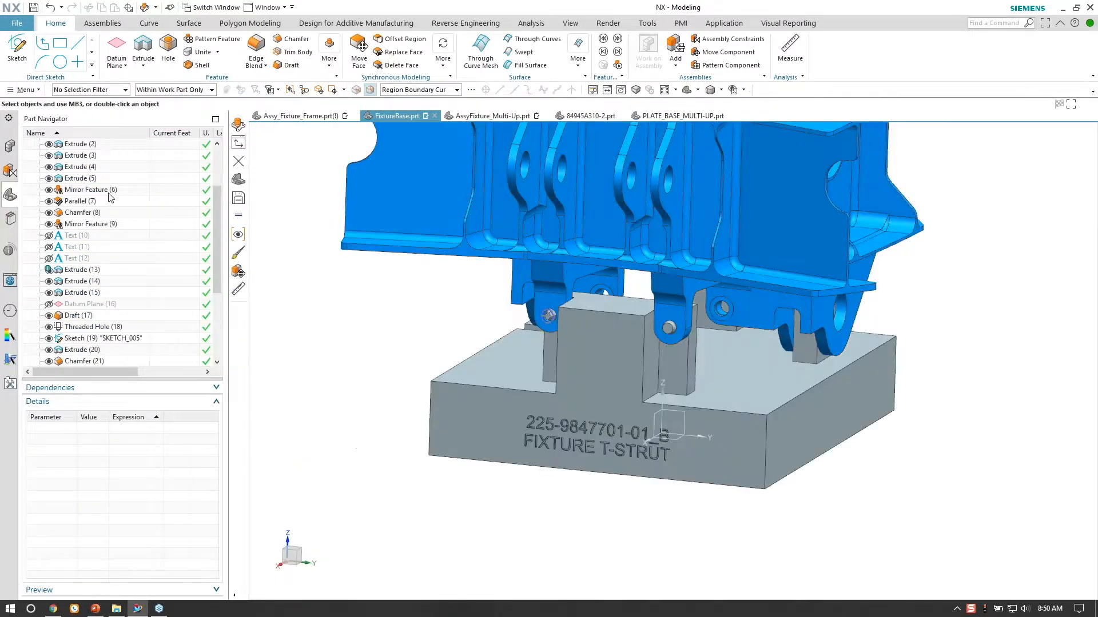
Open the section sketch of Extrude (27), examine its rectangle edge against the lug hole's centre, and finish the sketch.
click(810, 350)
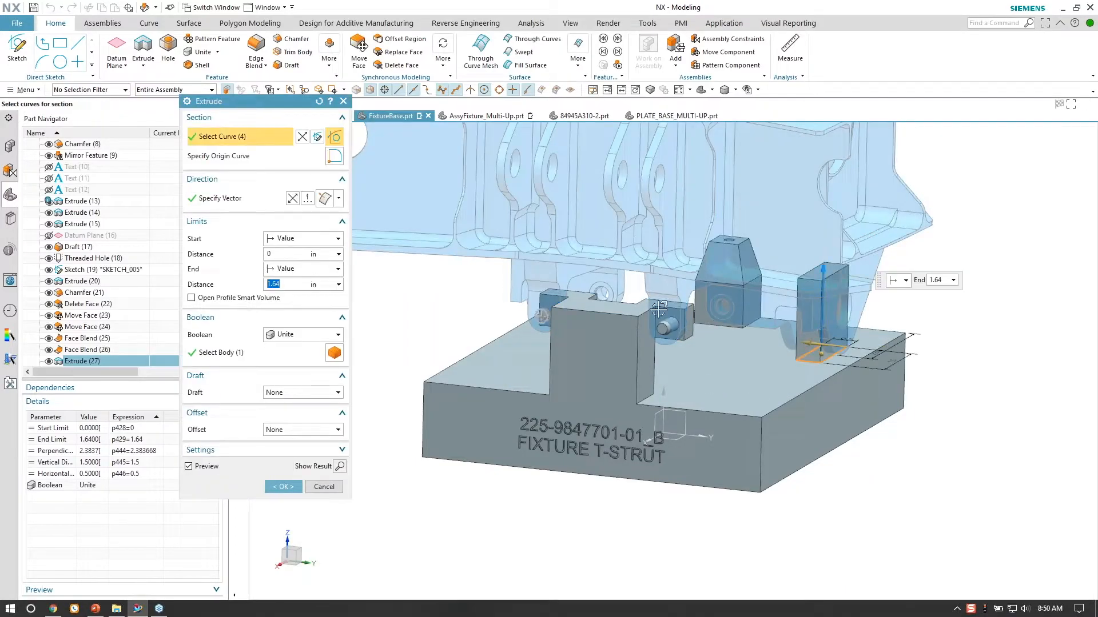
click(318, 138)
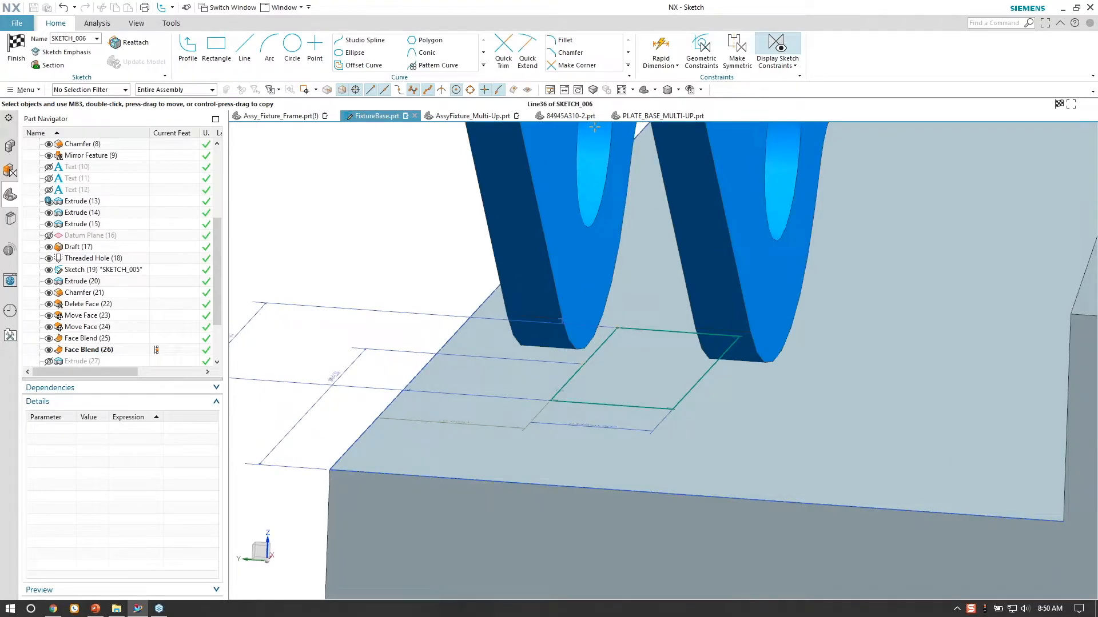
click(603, 362)
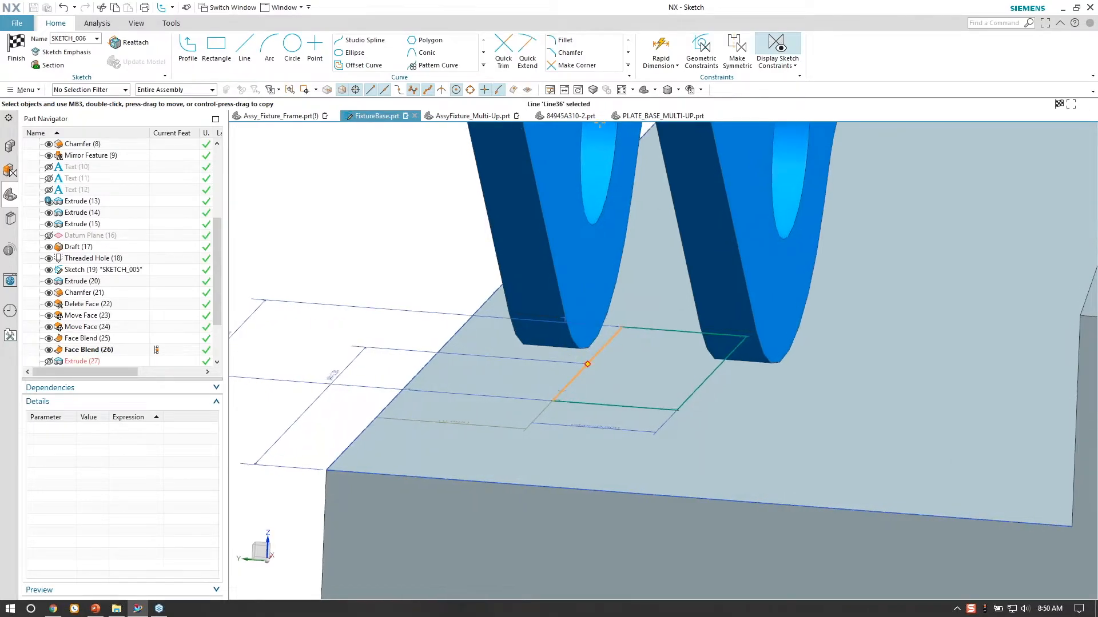
click(589, 220)
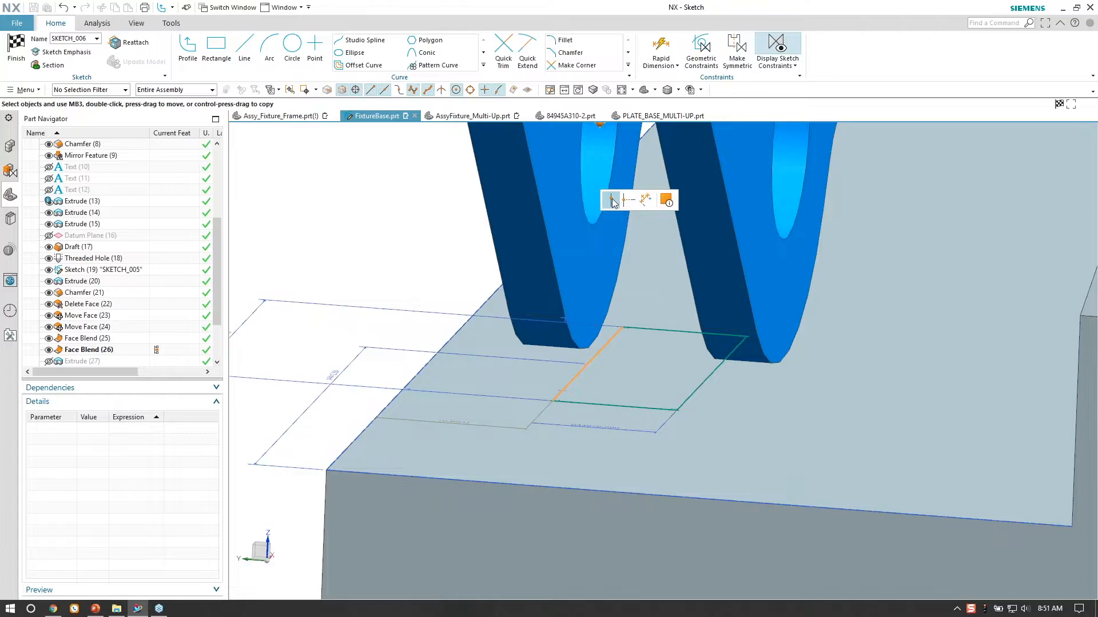
scroll(623, 211, down, 1)
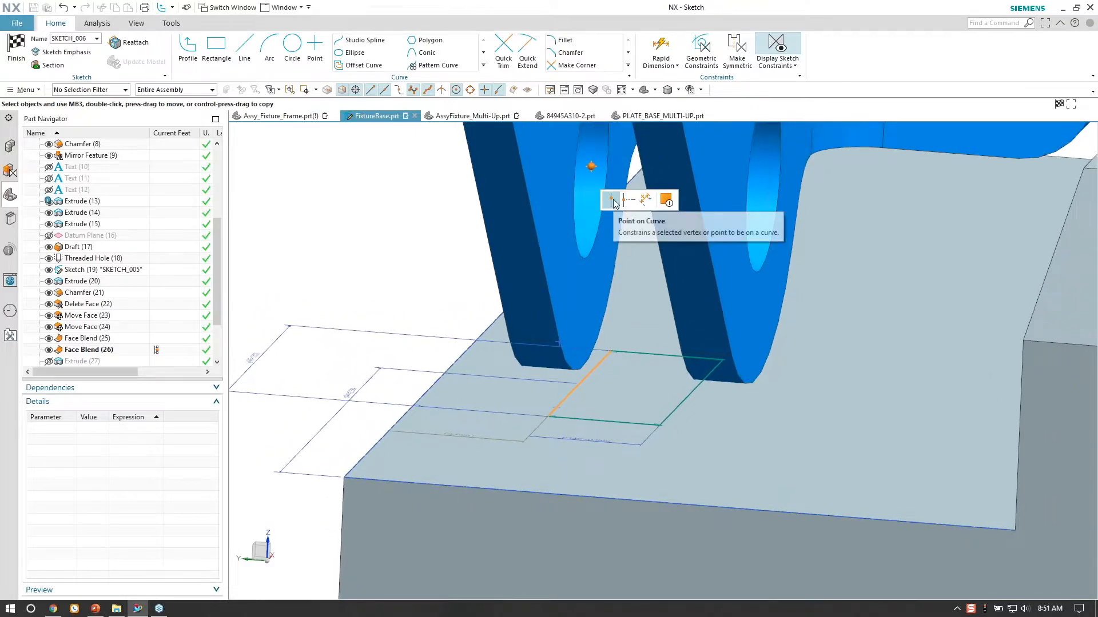
middle_drag(558, 393, 583, 392)
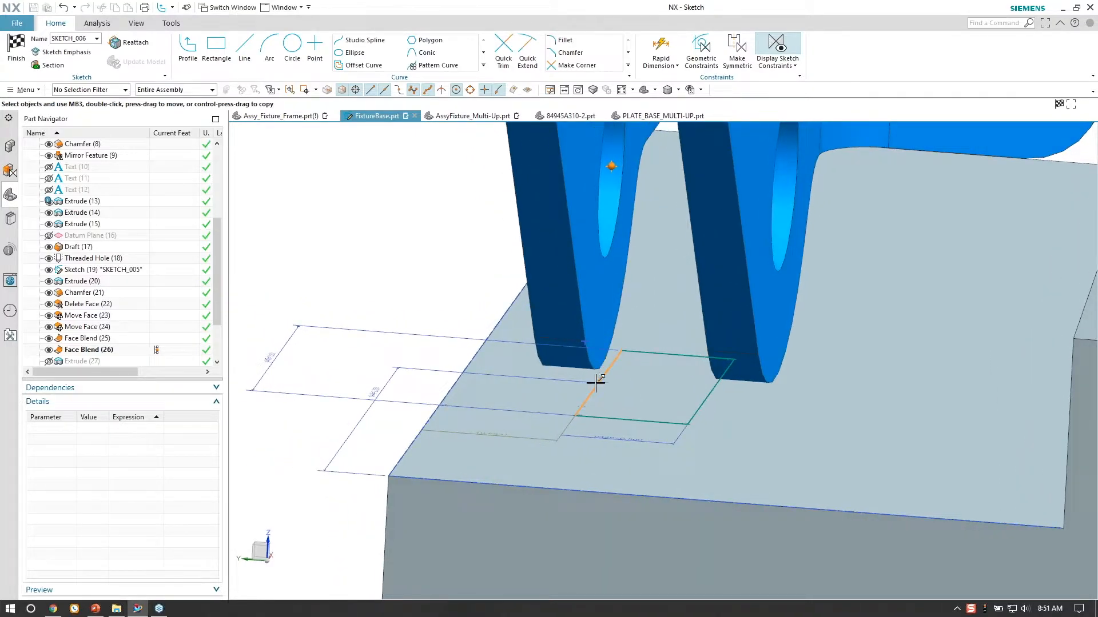
mouse_move(607, 165)
middle_down()
mouse_move(627, 291)
mouse_move(610, 201)
middle_up()
middle_drag(531, 205, 576, 377)
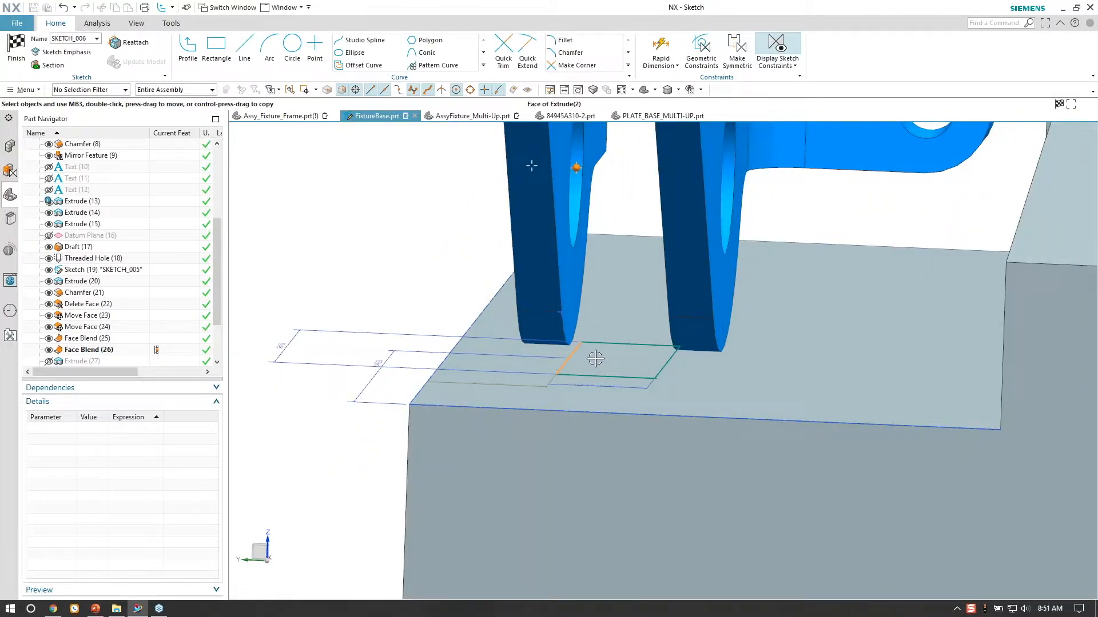
click(16, 55)
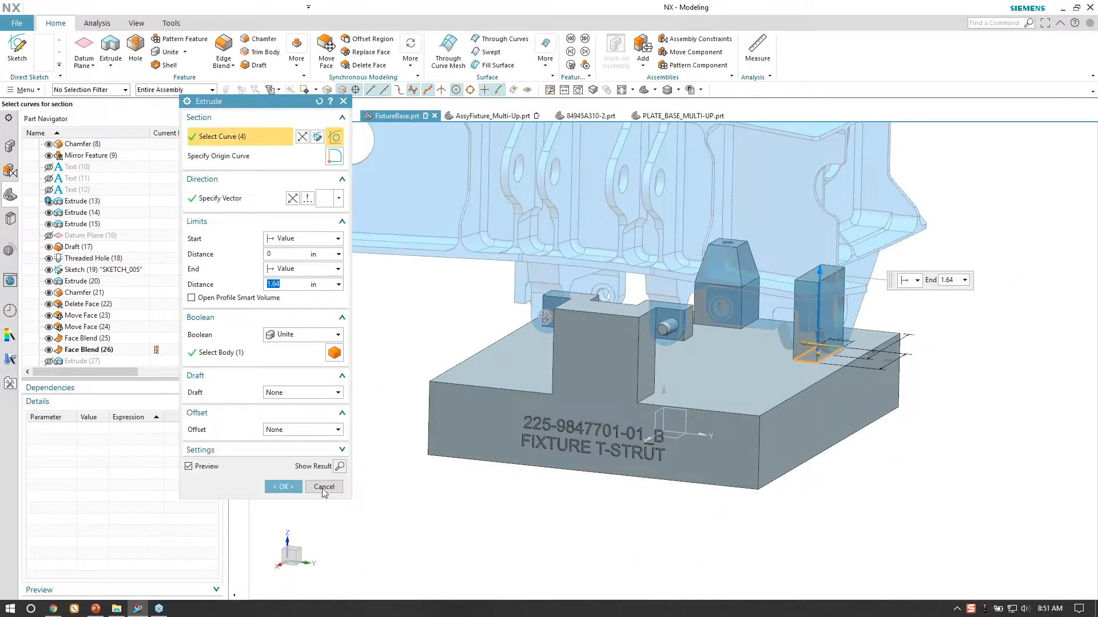
Open FixtureBase's parent assembly, Assy_Fixture_Frame, in its window.
click(11, 147)
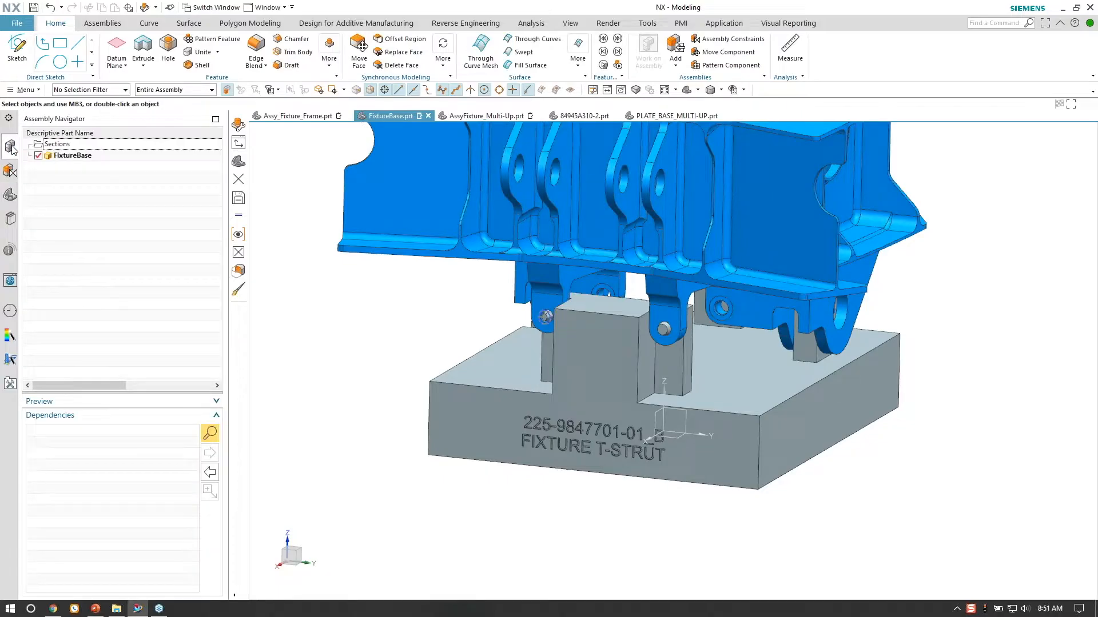
right_click(71, 158)
mouse_move(148, 170)
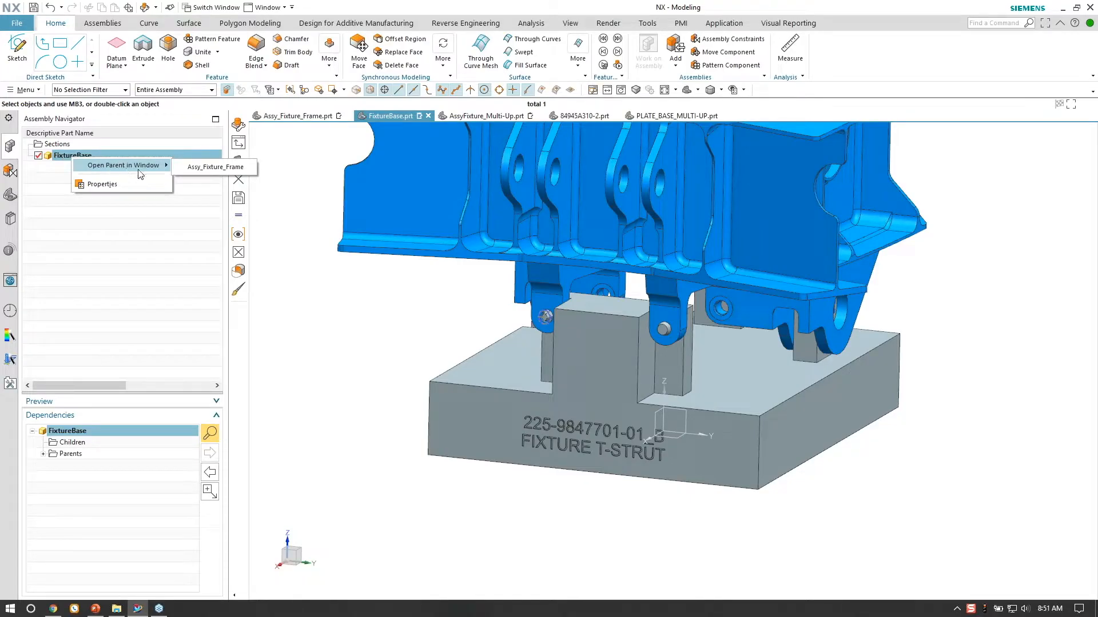
click(208, 167)
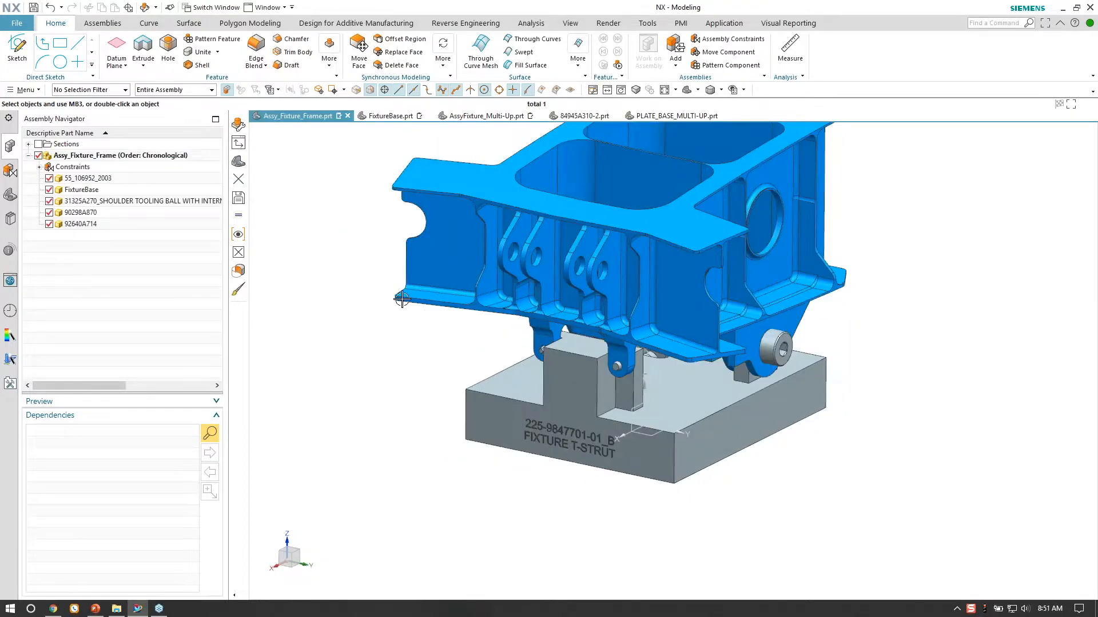
Replace the 55_106952_2003 frame component with 55_106952_2003_B from the Eclipse_Frame folder, maintaining its relationships.
middle_drag(530, 412, 939, 514)
click(661, 261)
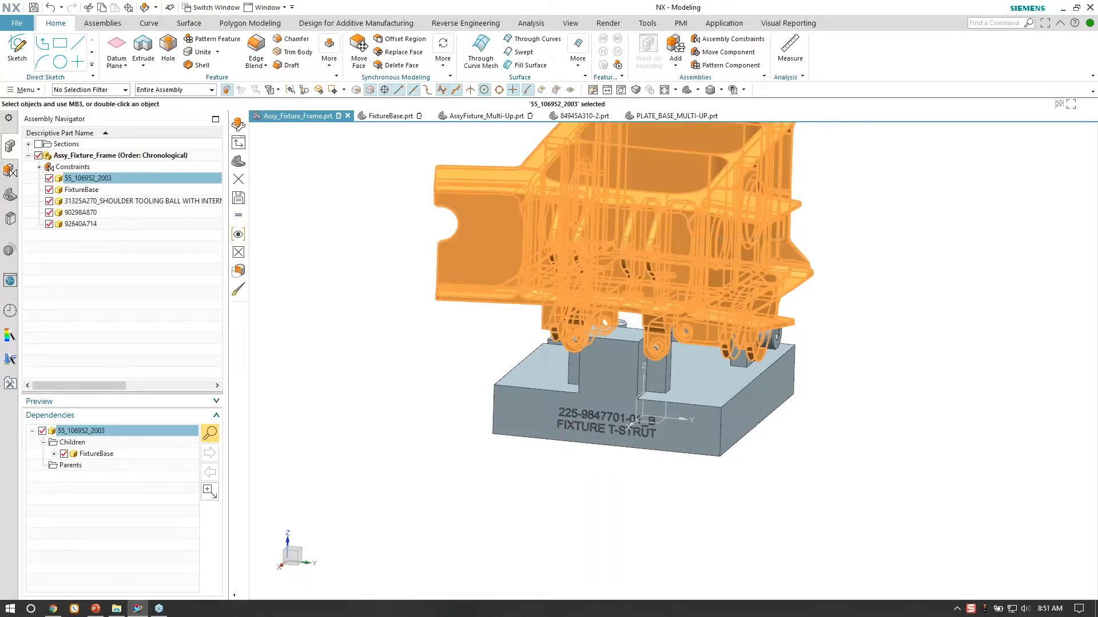
right_click(661, 262)
click(706, 308)
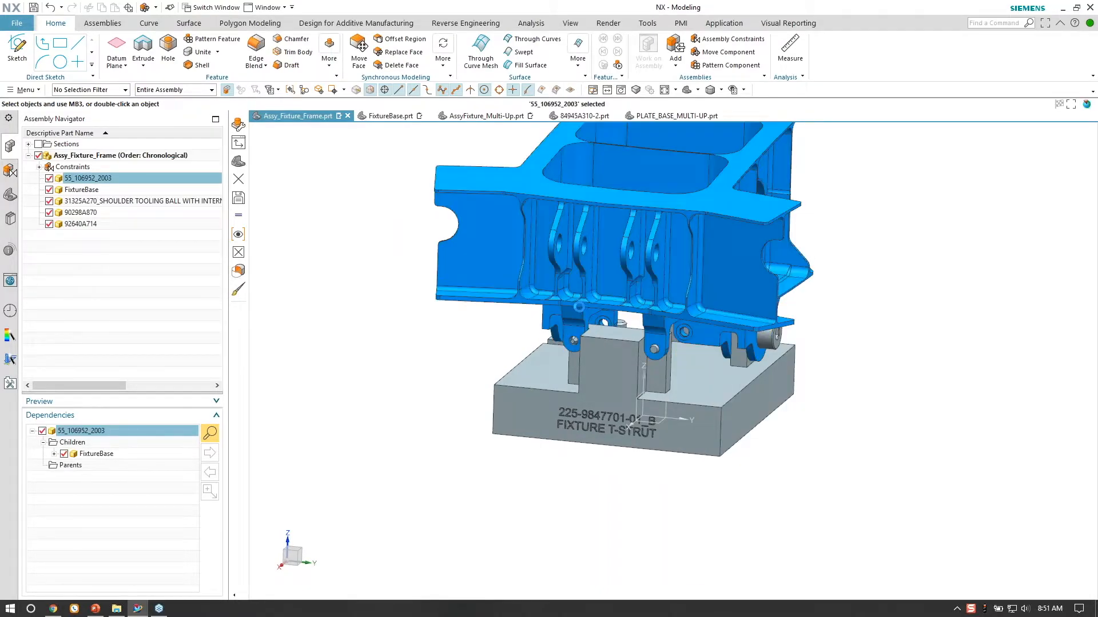
click(333, 292)
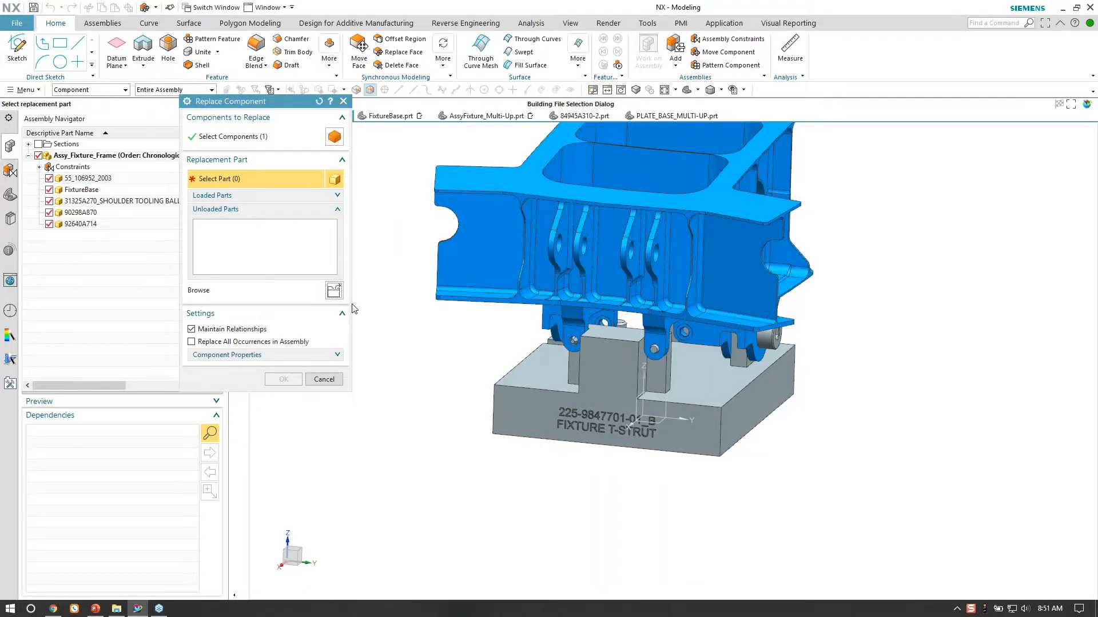
click(265, 126)
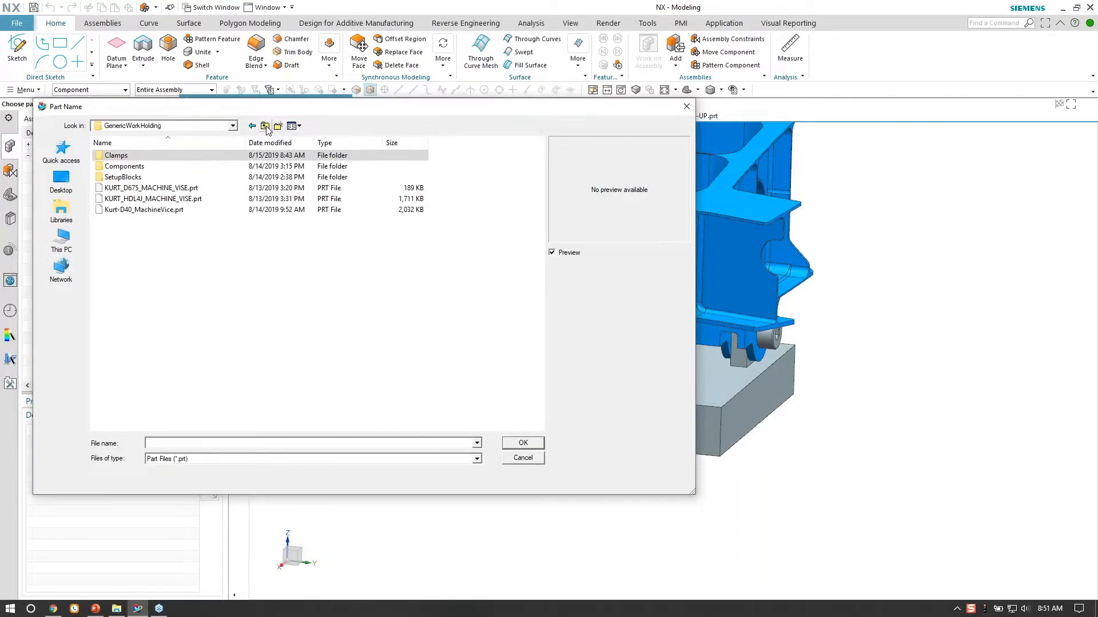
click(265, 126)
click(265, 126)
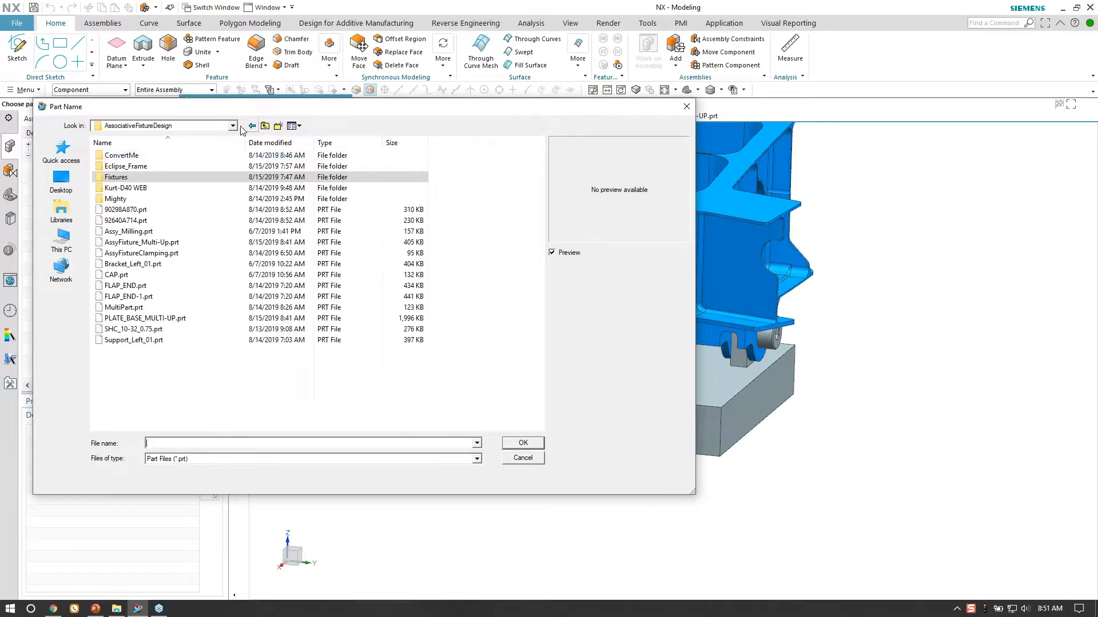
double_click(135, 167)
click(163, 167)
click(523, 443)
click(283, 379)
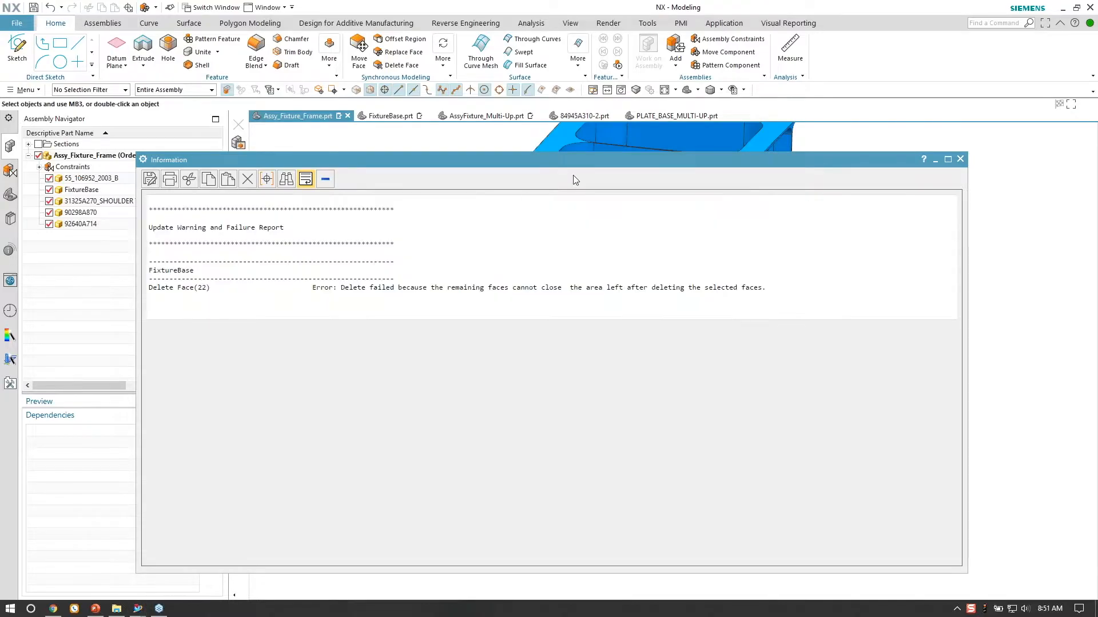
Review and close the update failure report, and examine how the fixture's pins and supports fit the replacement frame.
drag(349, 288, 546, 289)
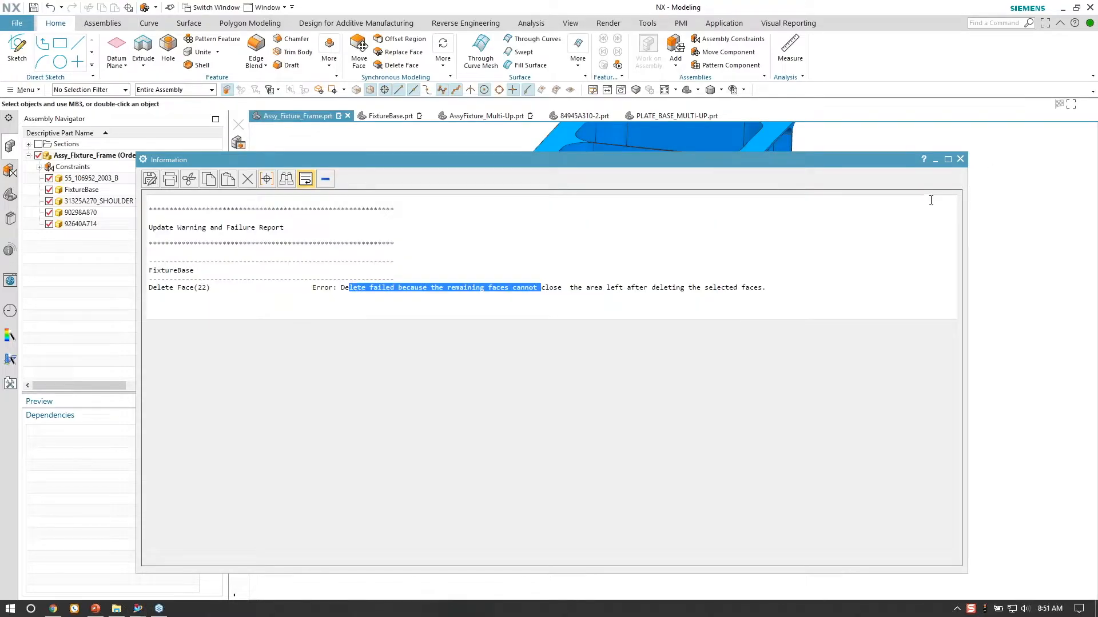
click(960, 160)
middle_drag(967, 267, 856, 375)
scroll(944, 416, up, 3)
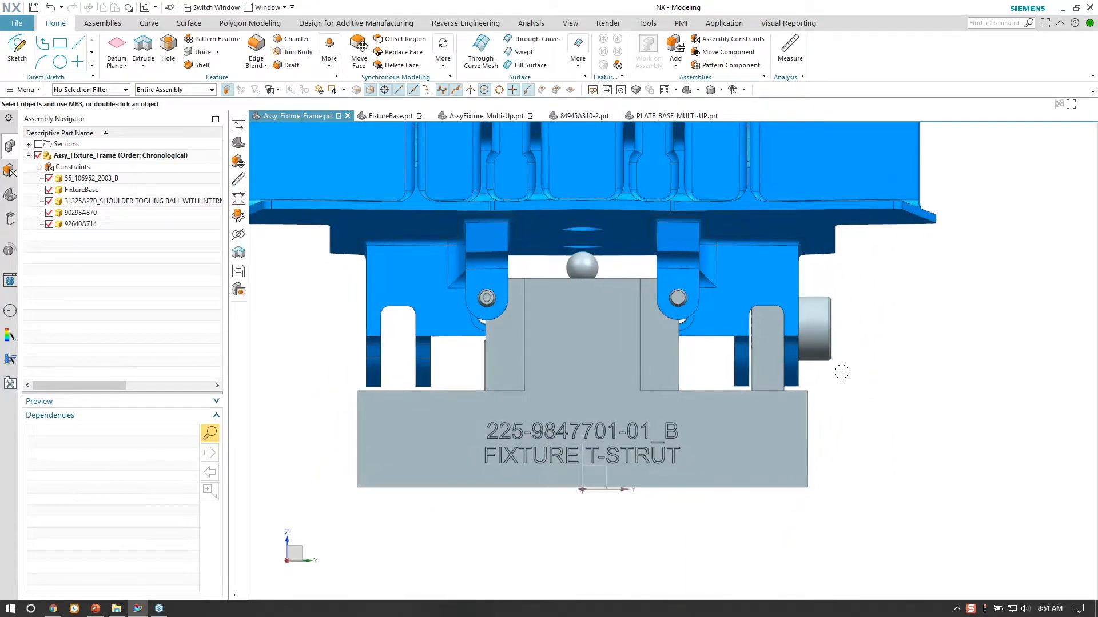
scroll(811, 380, up, 3)
scroll(779, 345, up, 1)
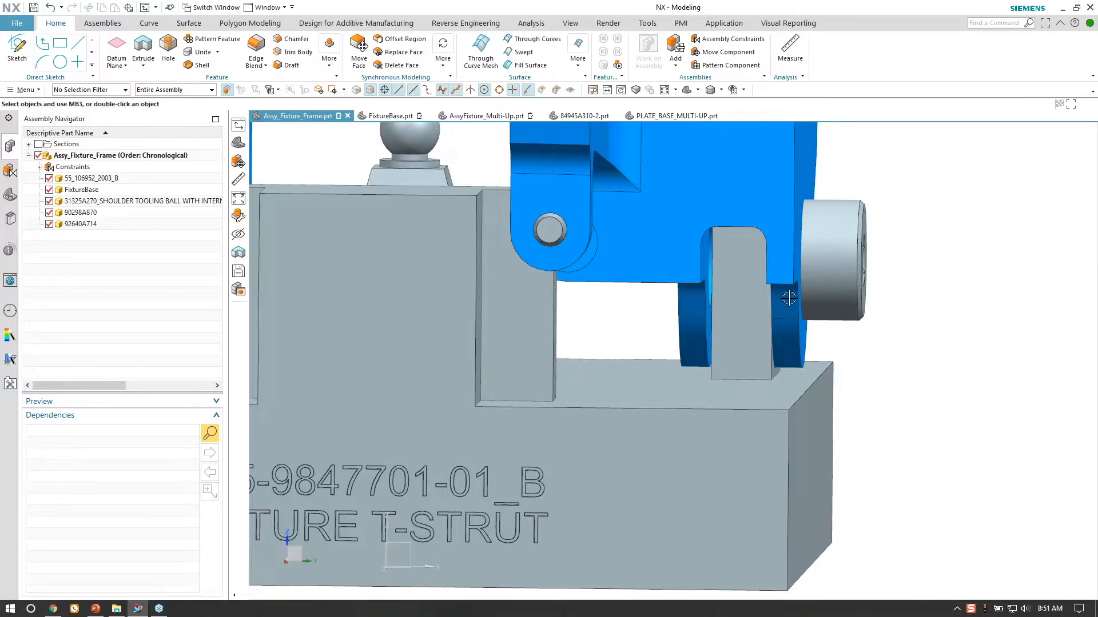
scroll(789, 298, down, 5)
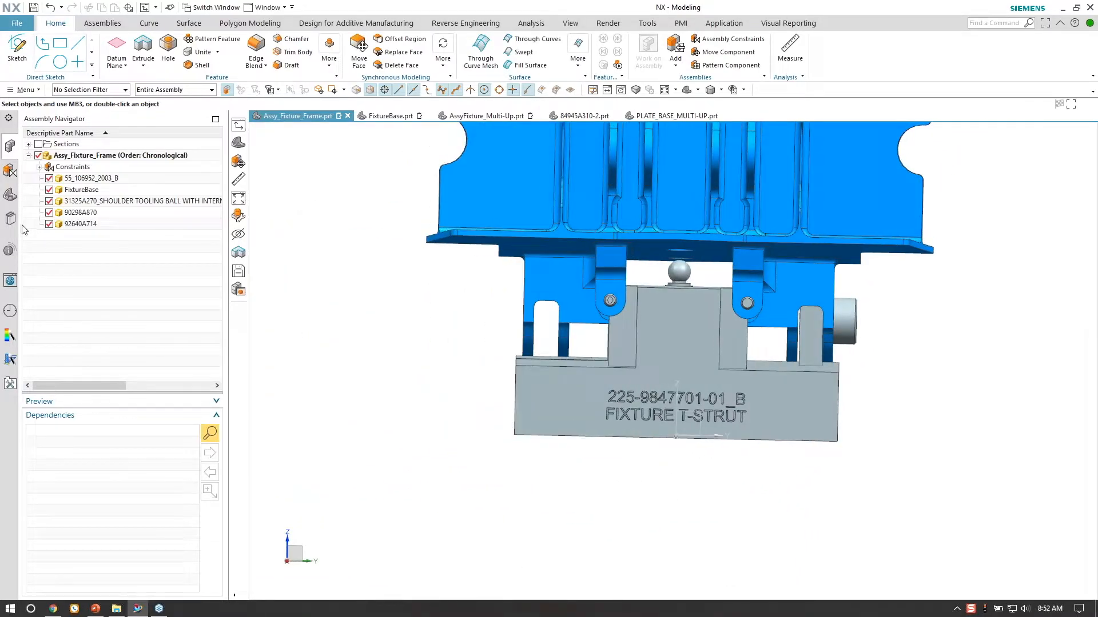
Insert the original 55_106952_2003 frame into the assembly from File Explorer, without defining any assembly constraints.
click(10, 219)
middle_drag(288, 337, 309, 329)
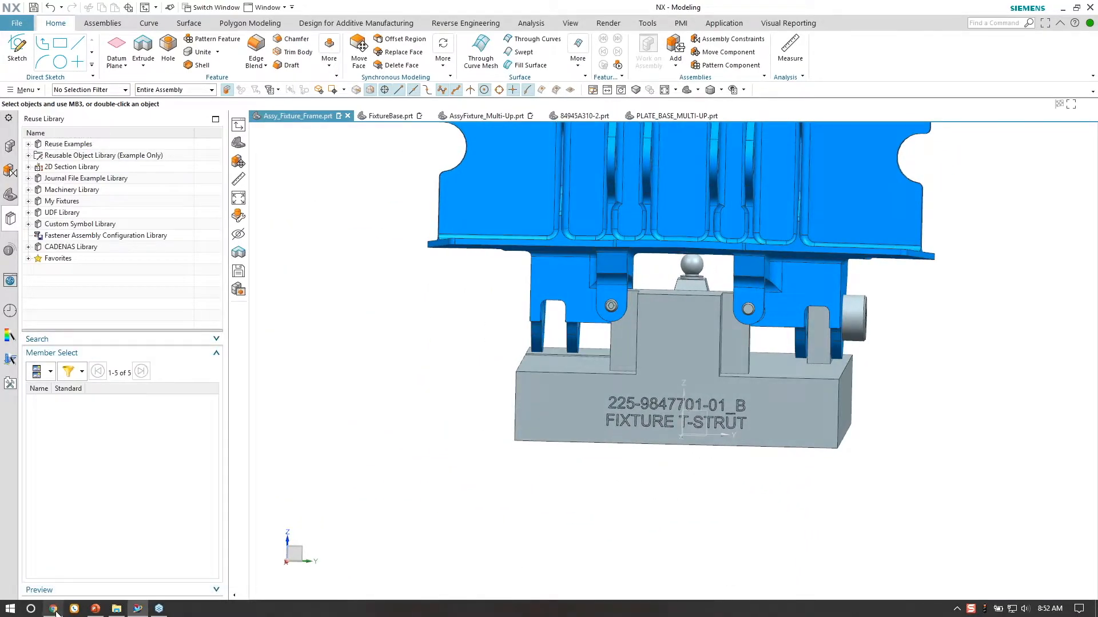
click(119, 612)
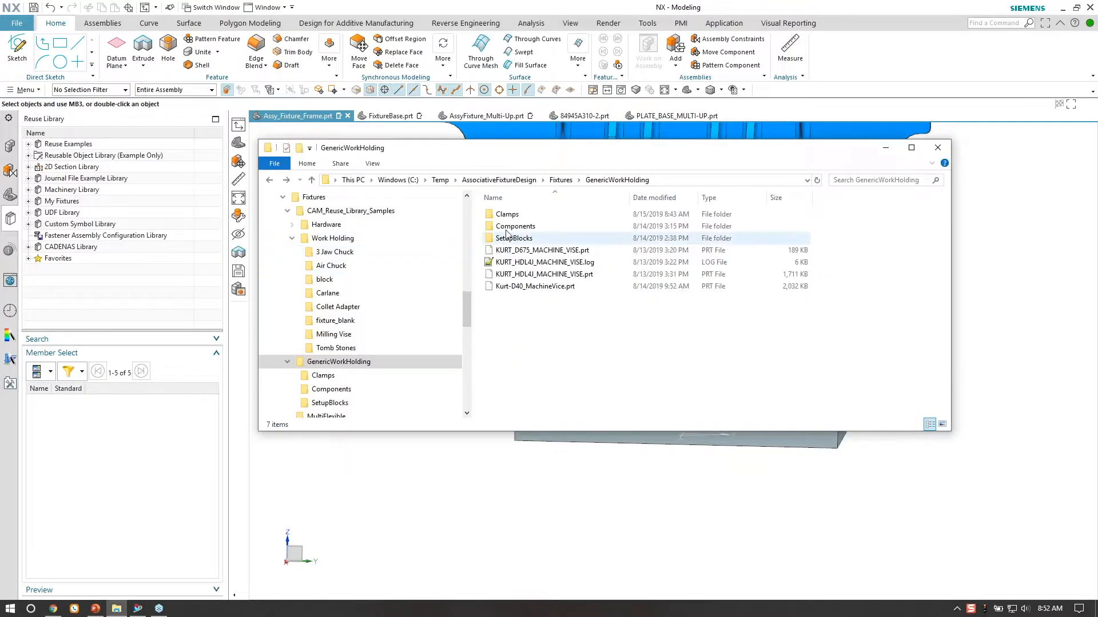
drag(442, 155, 0, 150)
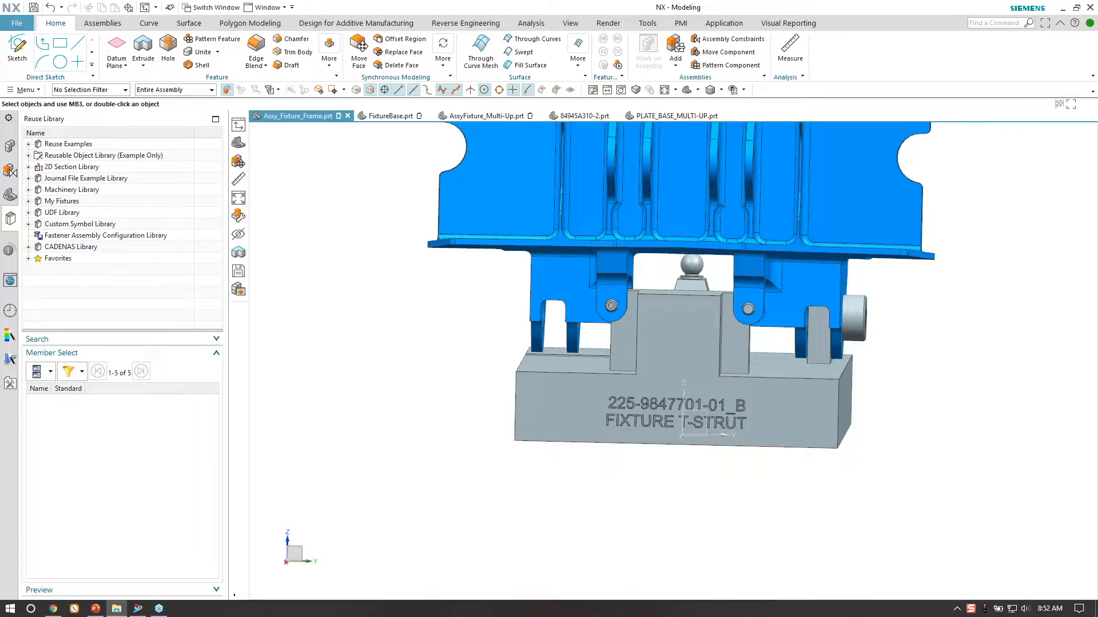
drag(0, 286, 273, 328)
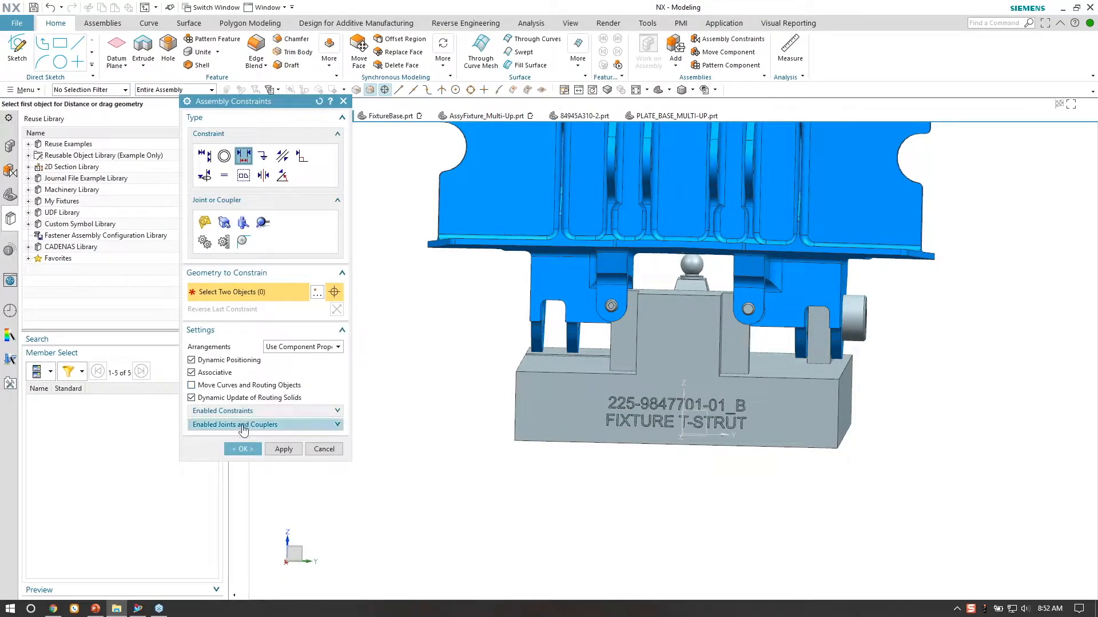
click(245, 454)
Move the newly inserted 55_106952_2003 frame so that it sits beside the fixture assembly for comparison.
key(ctrl+f)
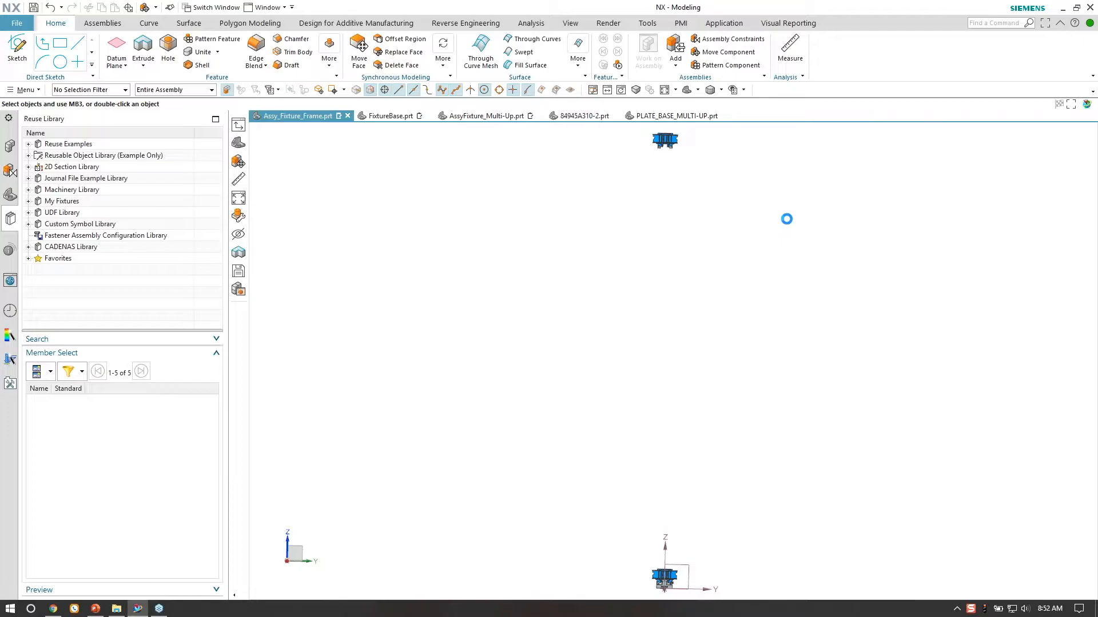
middle_drag(663, 383, 764, 407)
scroll(764, 407, up, 7)
scroll(718, 342, up, 1)
click(664, 288)
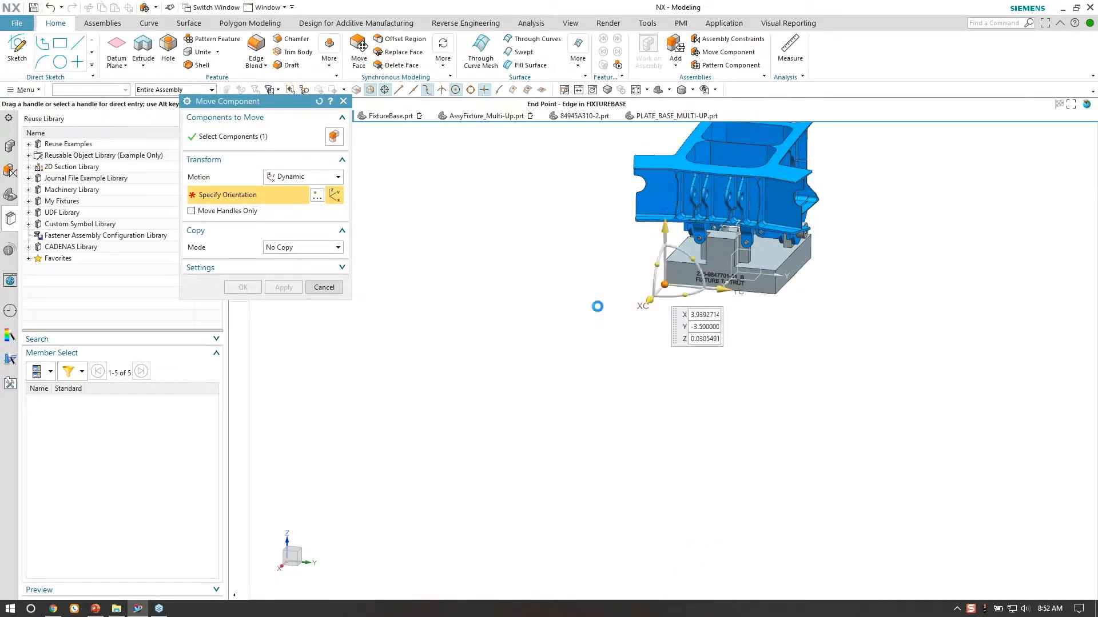
scroll(673, 240, up, 3)
drag(725, 317, 529, 310)
middle_drag(529, 310, 693, 441)
middle_click(694, 441)
Hide the FixtureBase component to expose the lugs on the underside of the frames.
click(791, 429)
key(ctrl+b)
middle_drag(780, 443, 771, 471)
Measure the clearance between the facing inner lug faces of the 55_106952_2003_B frame.
click(838, 467)
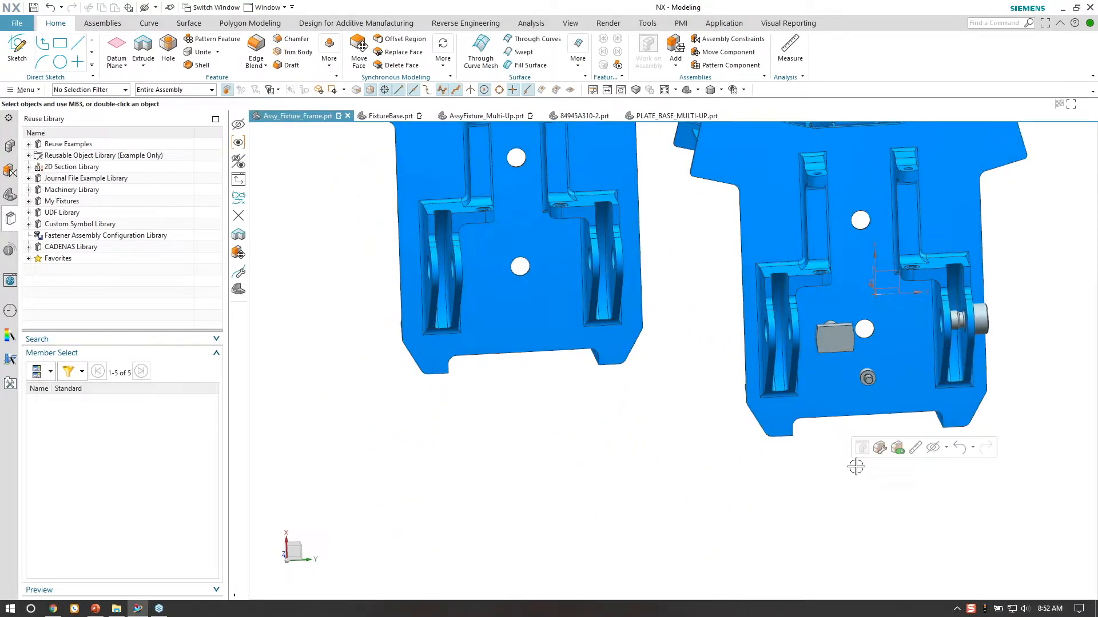
click(915, 448)
middle_drag(900, 424, 908, 350)
click(908, 350)
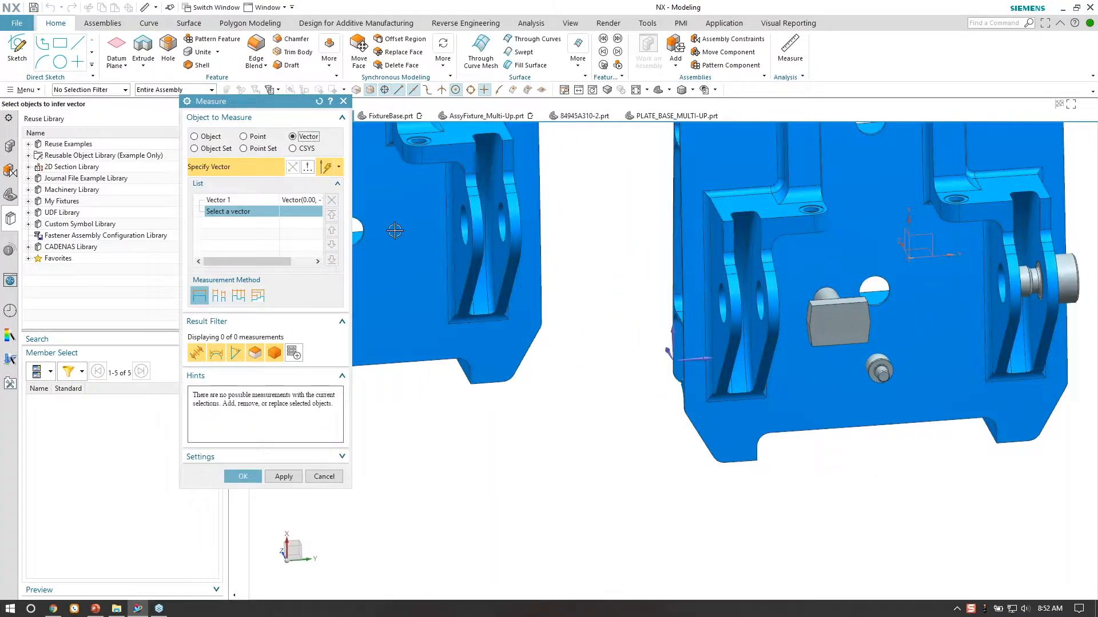
click(194, 136)
middle_drag(792, 317, 749, 387)
click(968, 312)
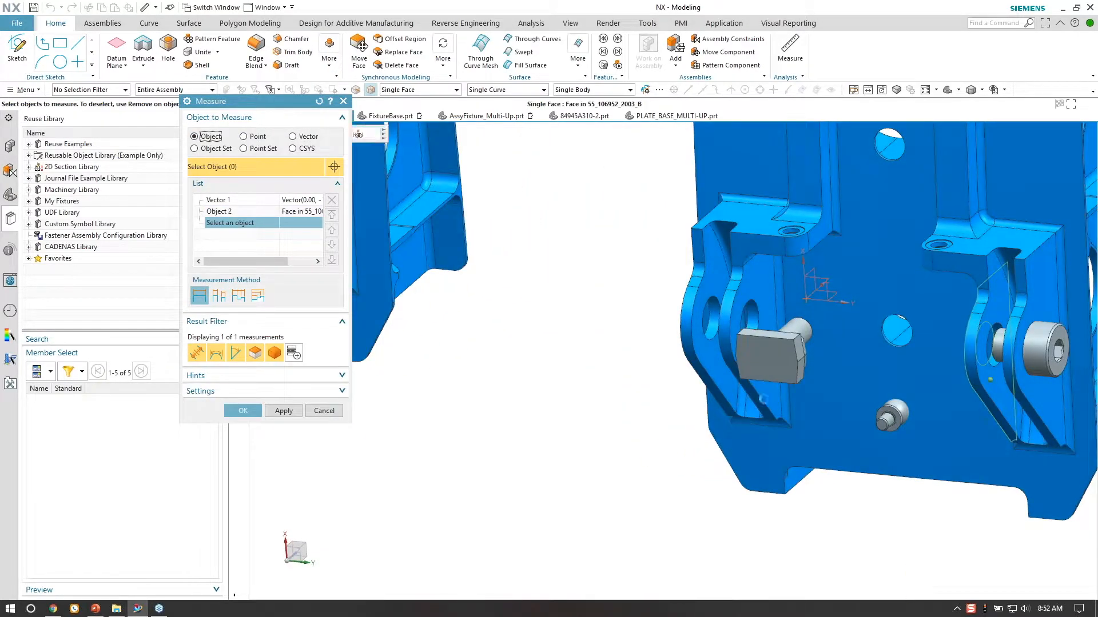
click(773, 395)
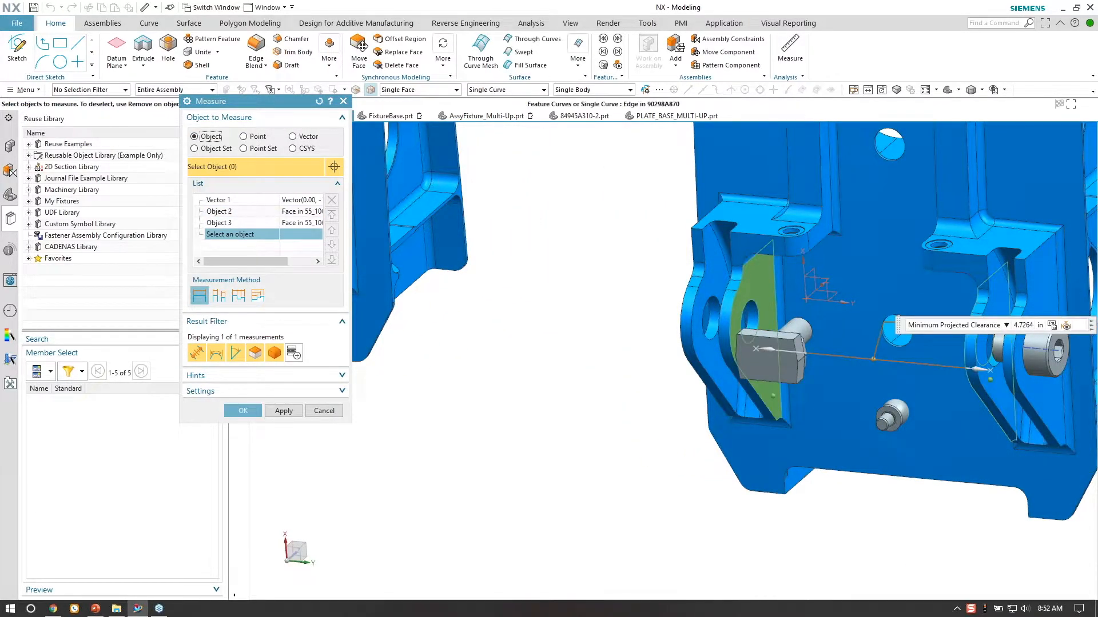
click(324, 409)
middle_drag(540, 371, 629, 355)
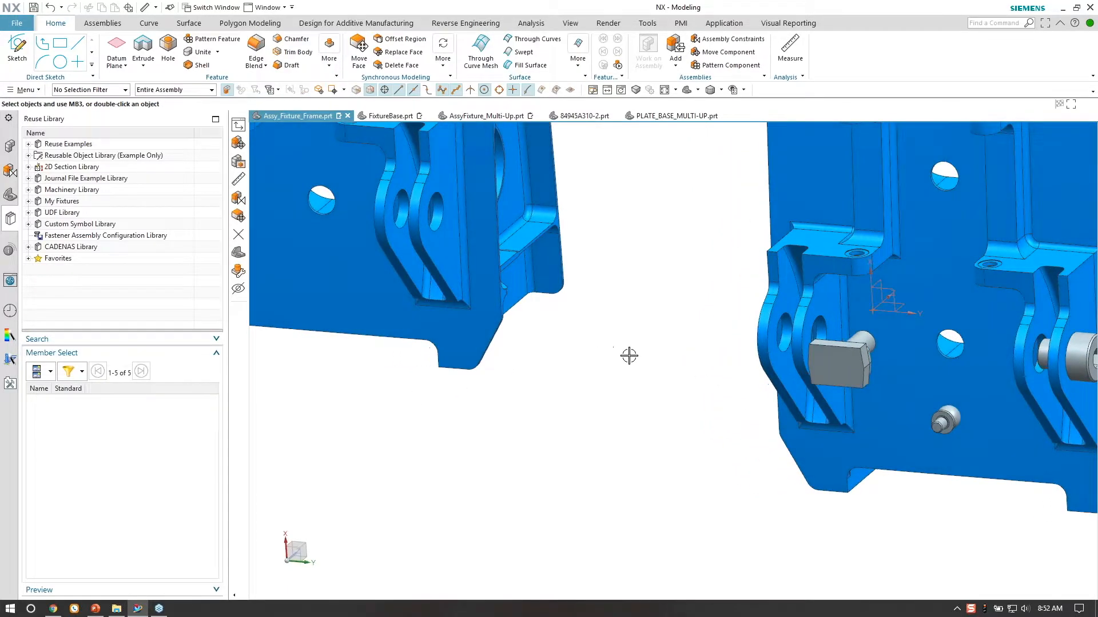
click(653, 347)
click(726, 328)
click(488, 265)
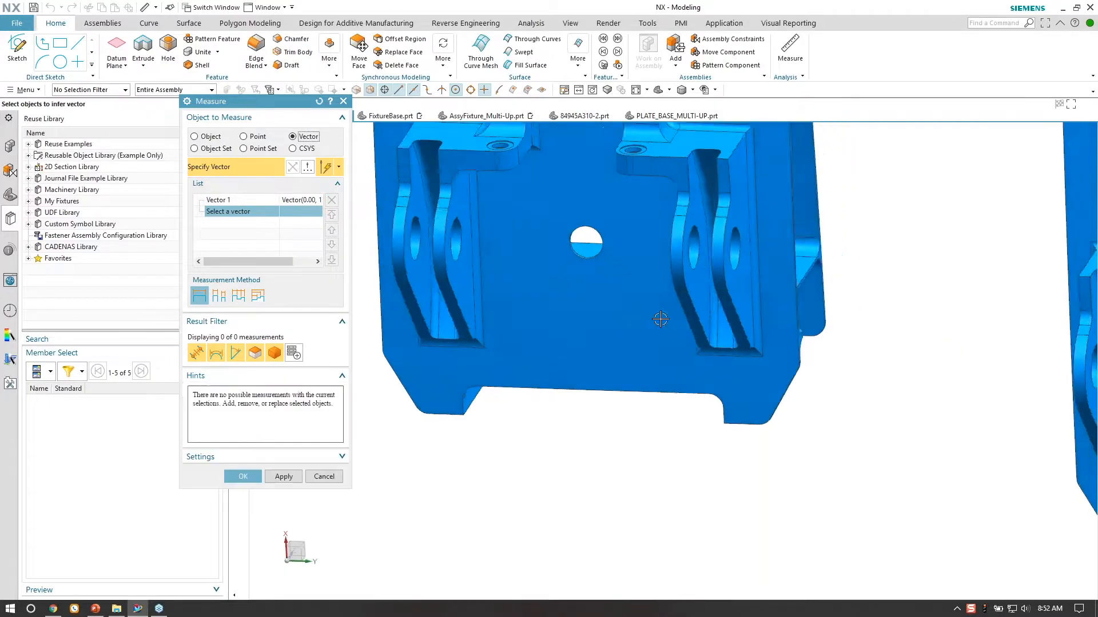
click(675, 354)
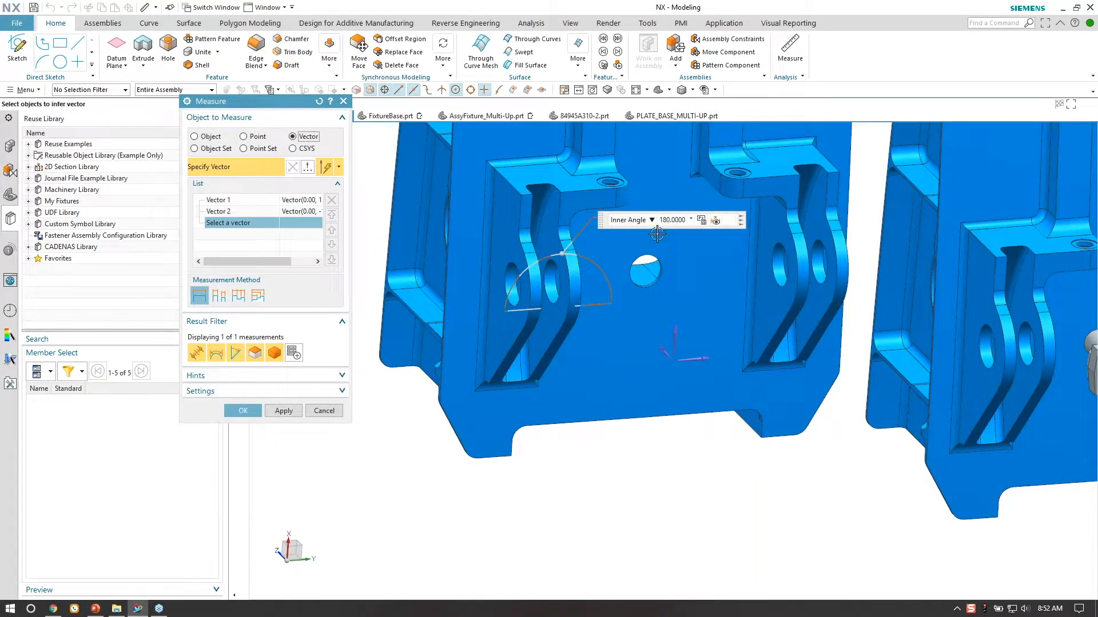
click(239, 200)
click(323, 411)
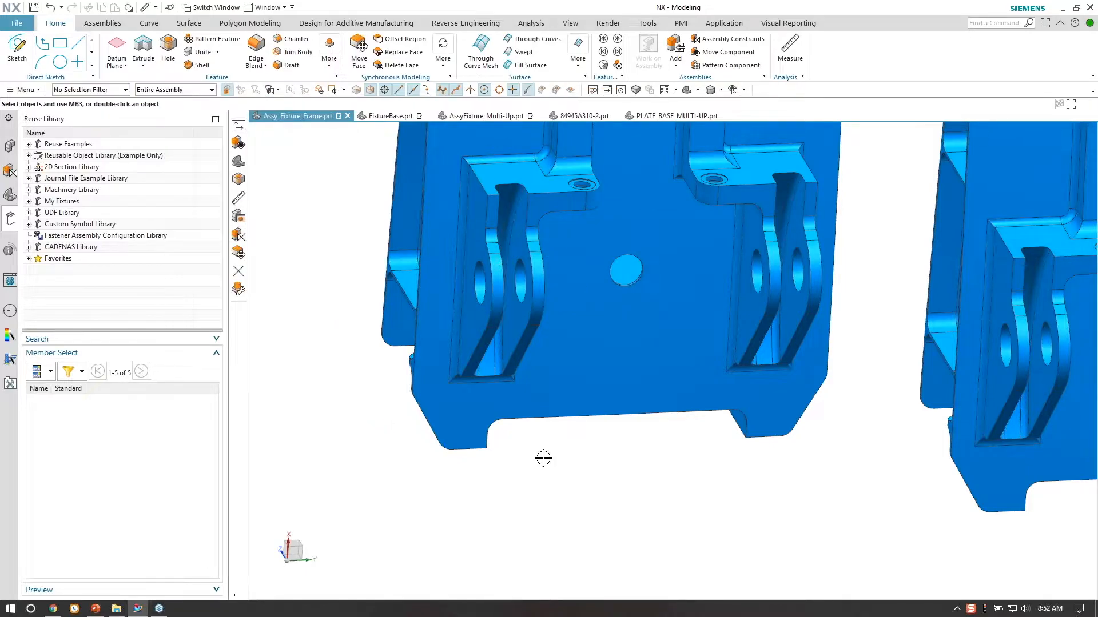
Measure the minimum distance between the facing inner lug faces of the original 55_106952_2003 frame.
right_click(635, 458)
click(710, 438)
click(751, 307)
middle_drag(651, 319, 454, 246)
click(663, 237)
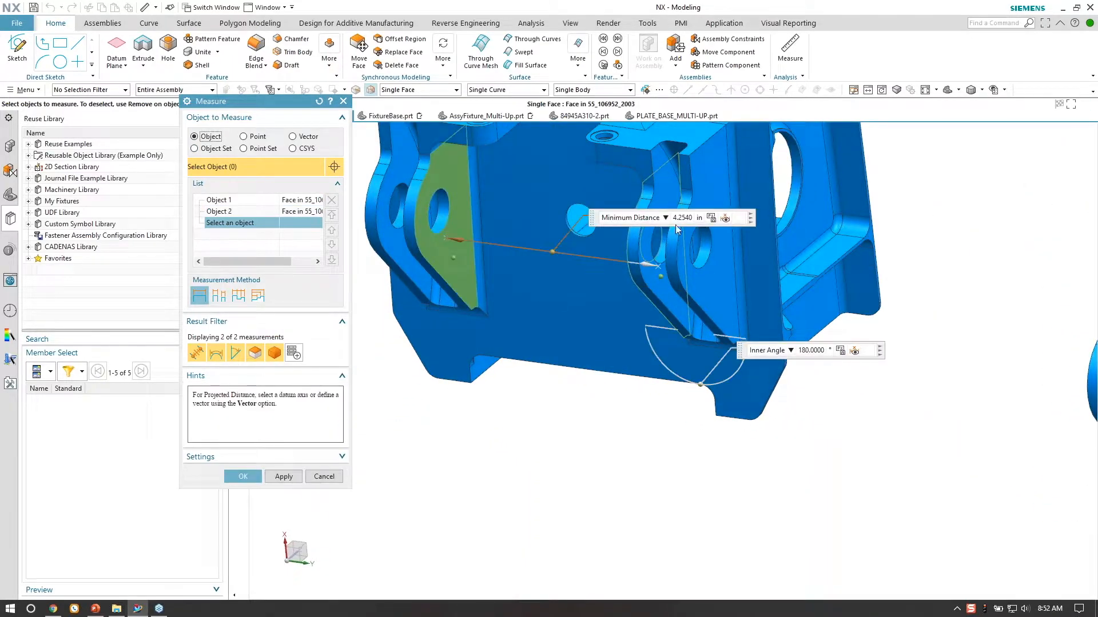
middle_drag(687, 226, 1057, 403)
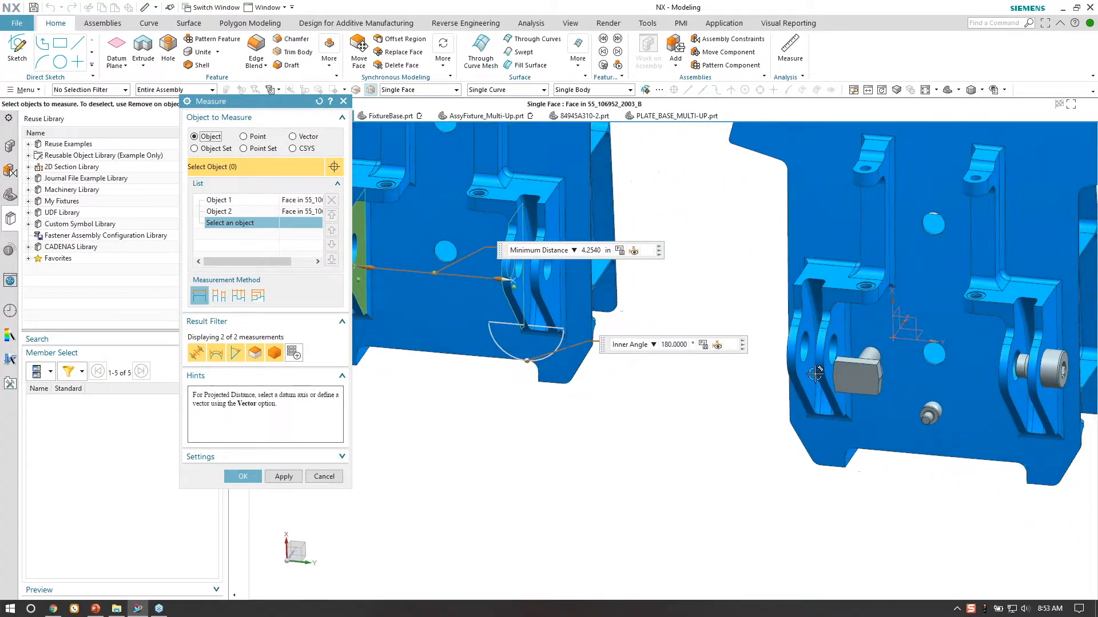
click(324, 476)
Delete the original 55_106952_2003 frame that was inserted for comparison.
key(F8)
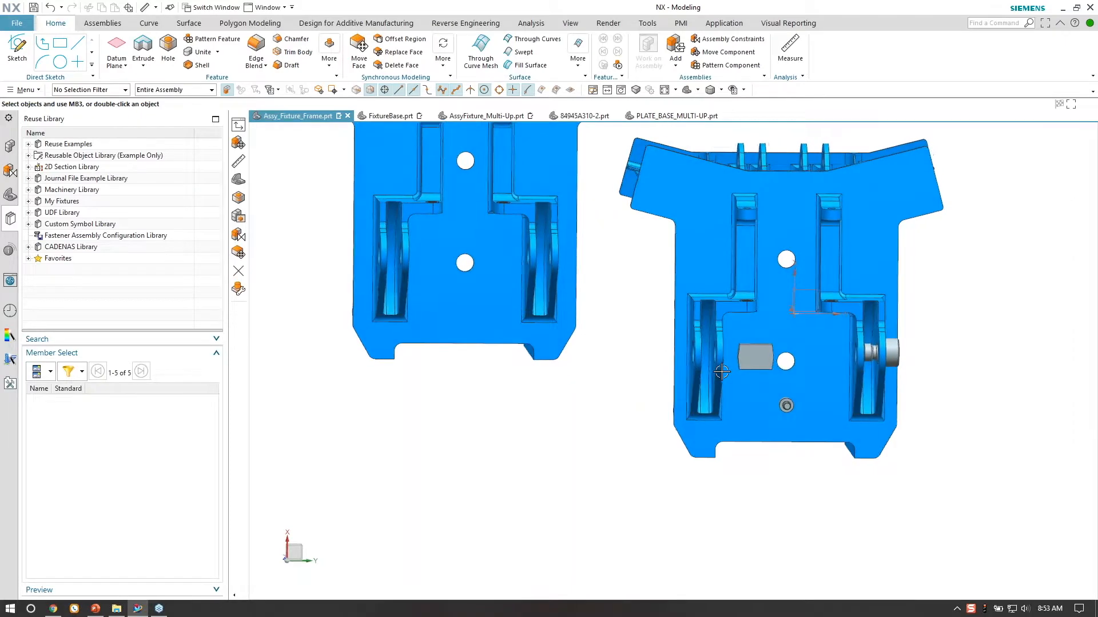
key(Home)
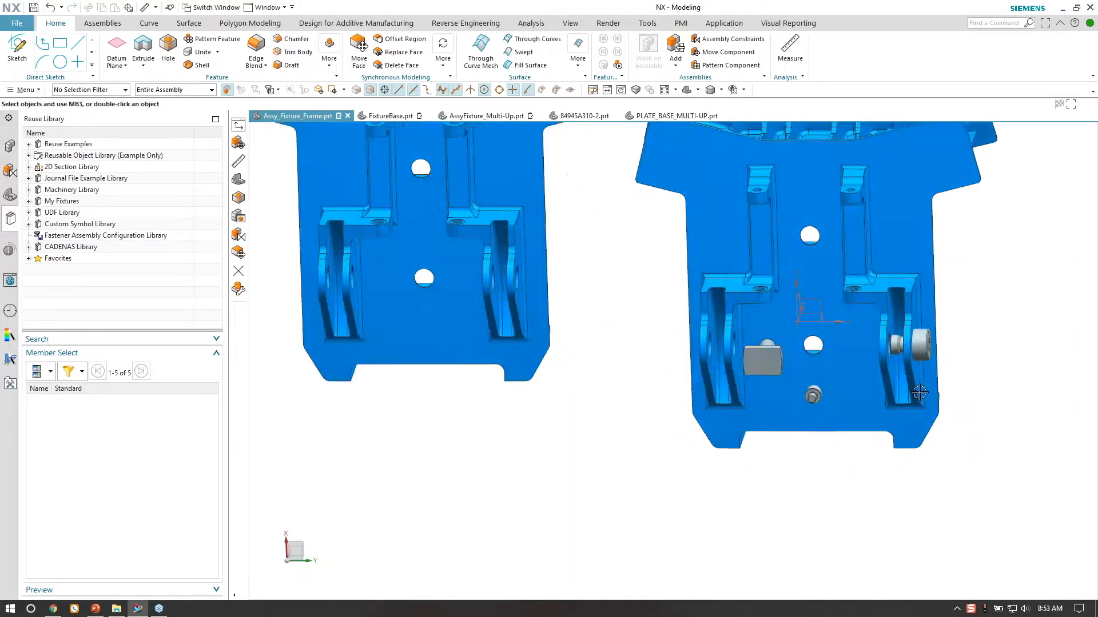
middle_drag(548, 326, 509, 304)
click(509, 304)
key(Delete)
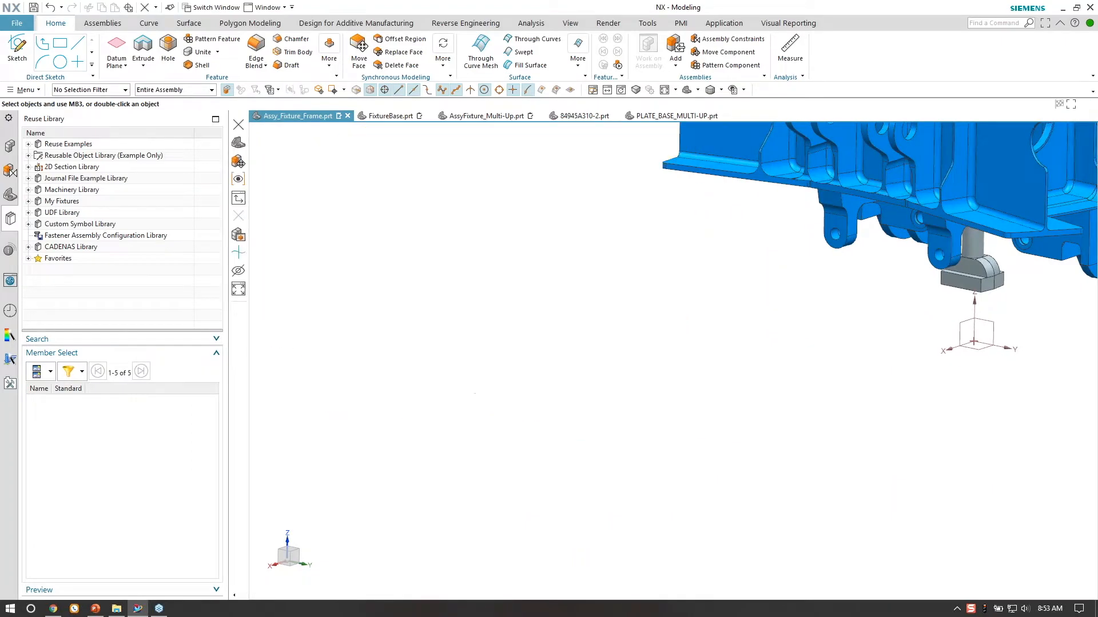
Open the FixtureBase component in its own window and bring up its feature history.
scroll(982, 267, up, 8)
right_click(858, 271)
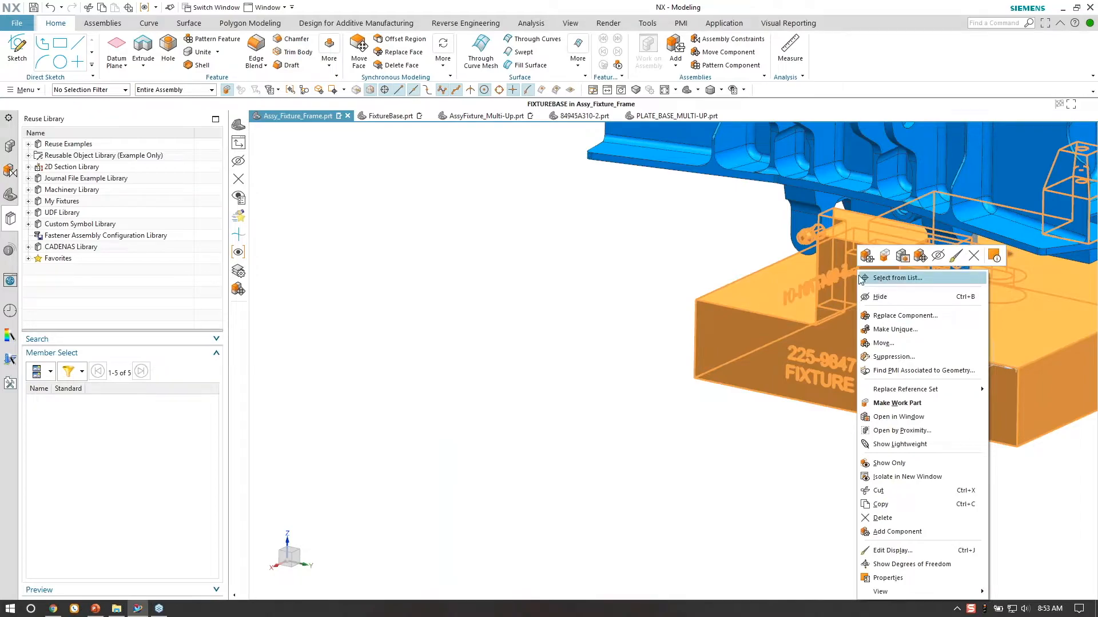
click(898, 417)
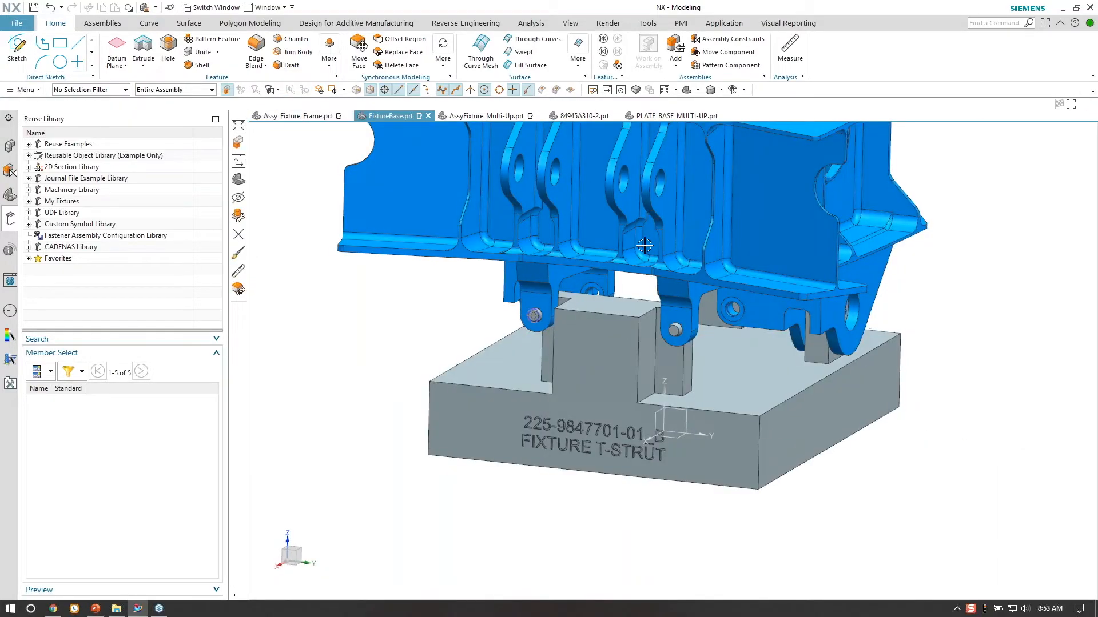
click(10, 194)
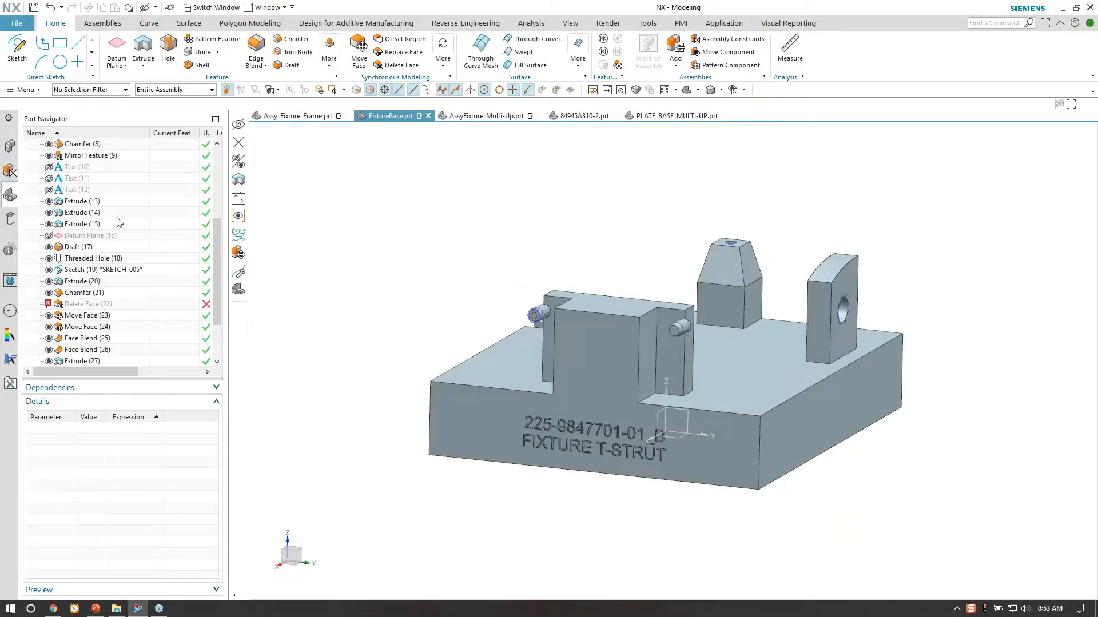
Open the failed Delete Face (22) for review, cancel without changes, and examine the base's slot and locating pins.
double_click(84, 304)
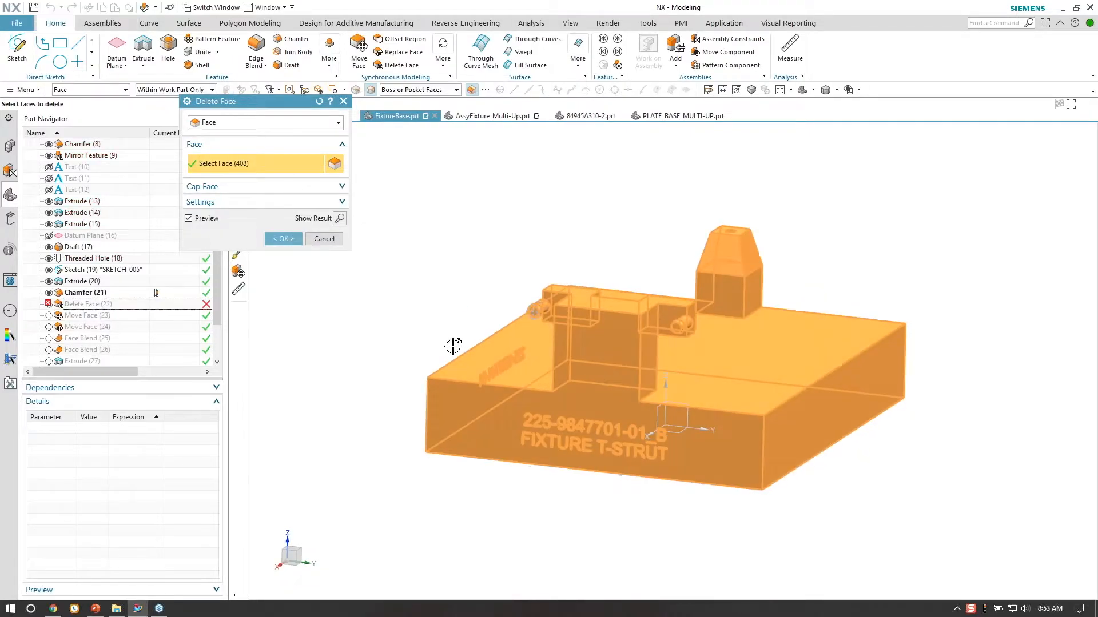
scroll(613, 307, up, 8)
middle_drag(584, 484, 612, 460)
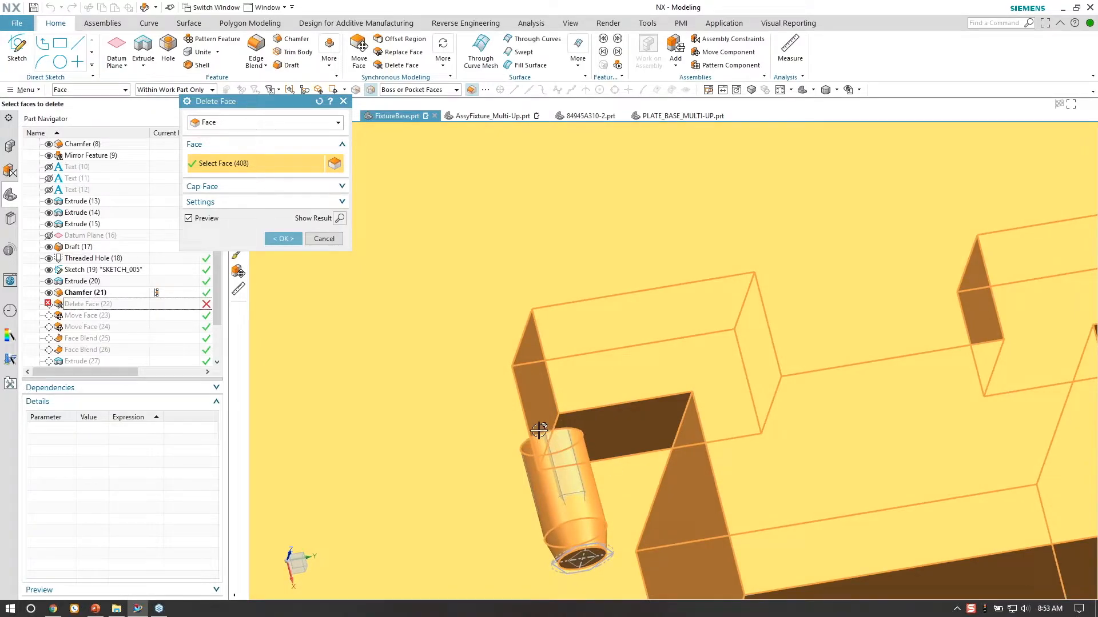
click(323, 239)
scroll(518, 296, down, 3)
middle_drag(610, 326, 743, 142)
scroll(845, 314, down, 3)
middle_drag(890, 289, 771, 263)
middle_drag(398, 232, 282, 208)
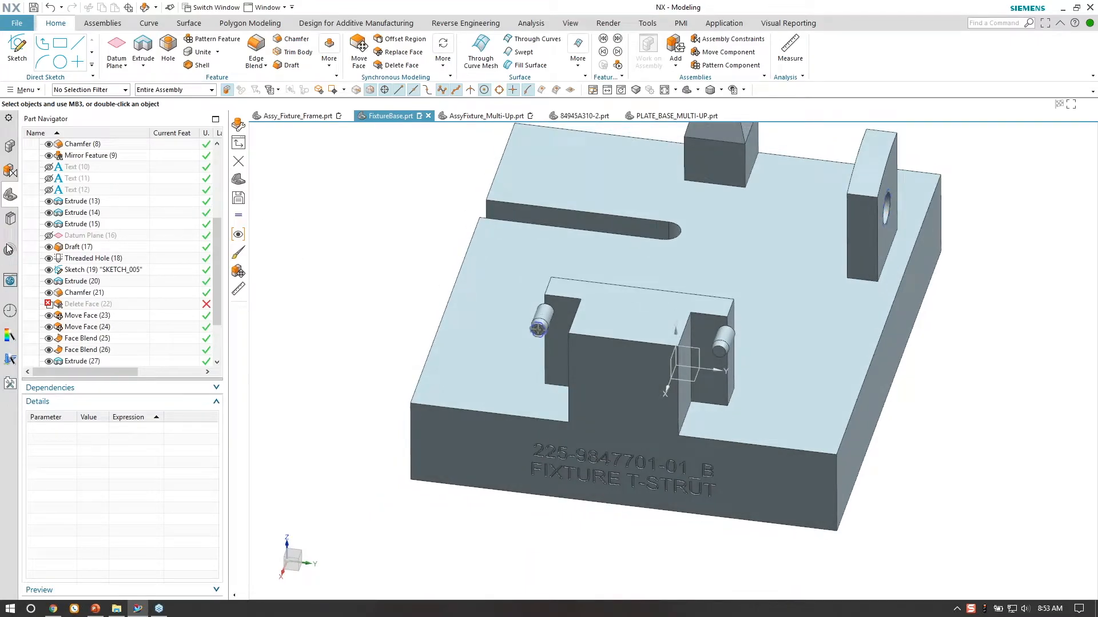
Show the My Fixtures folders in the Reuse Library and open the library management settings.
click(10, 220)
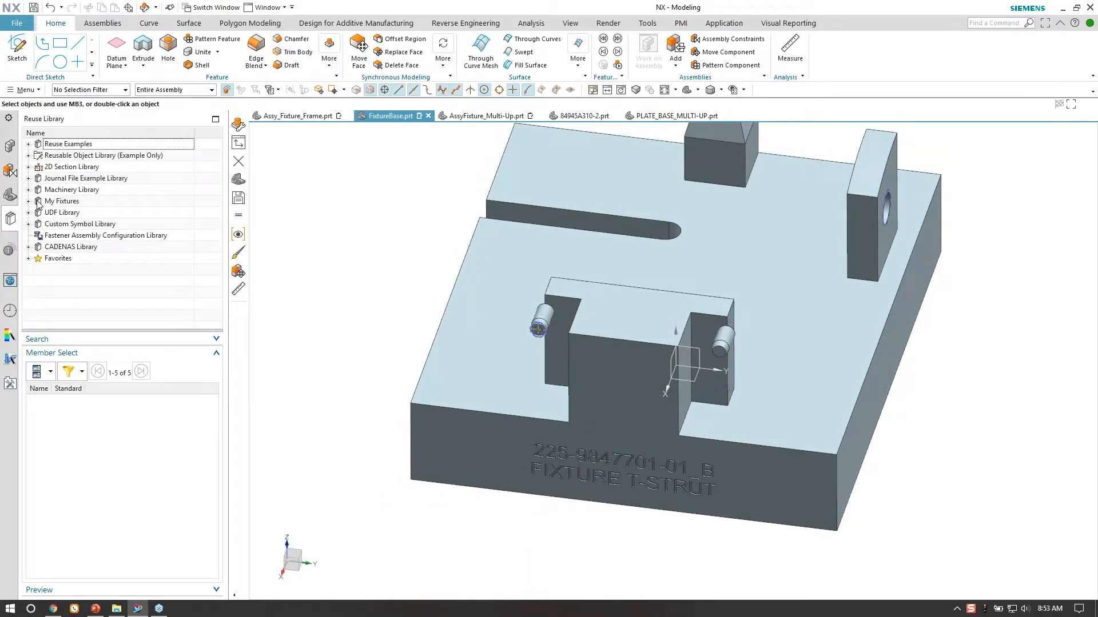
click(28, 201)
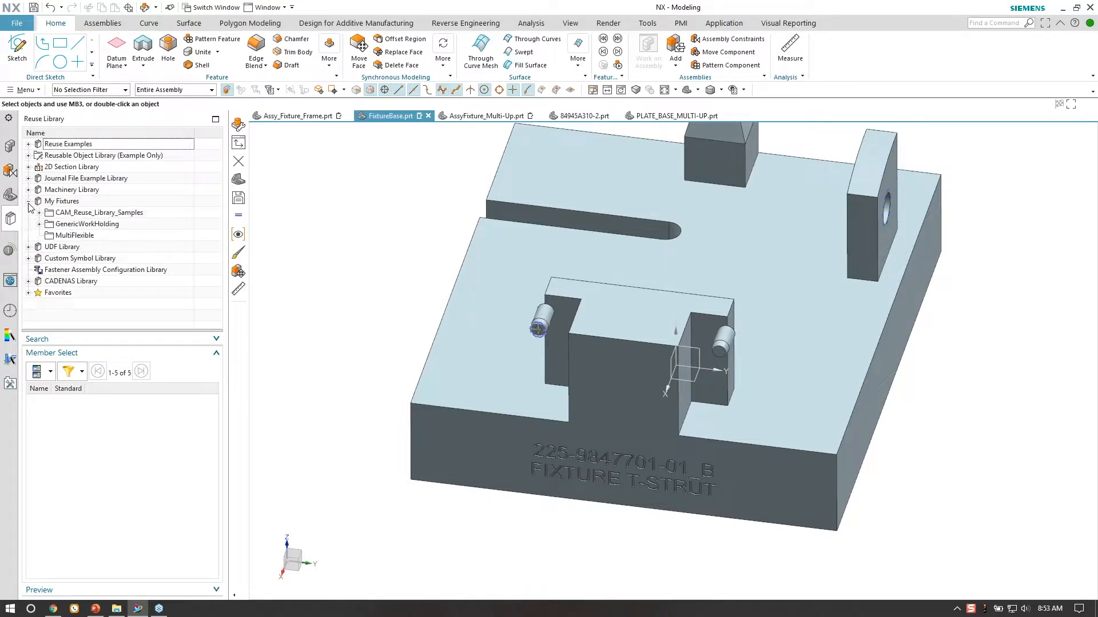
right_click(85, 311)
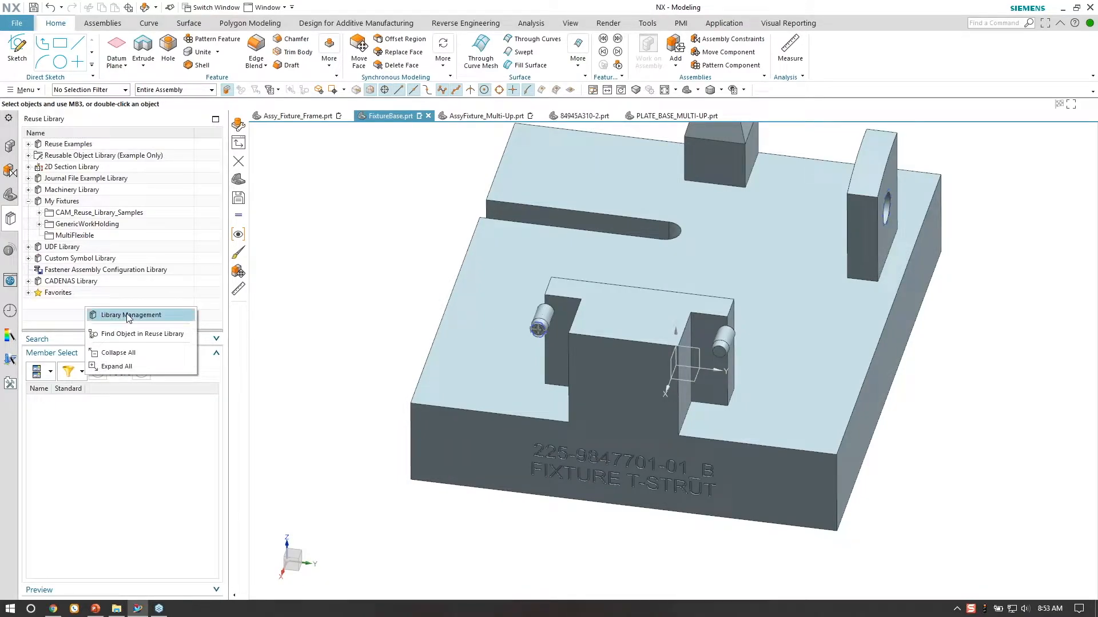
click(132, 319)
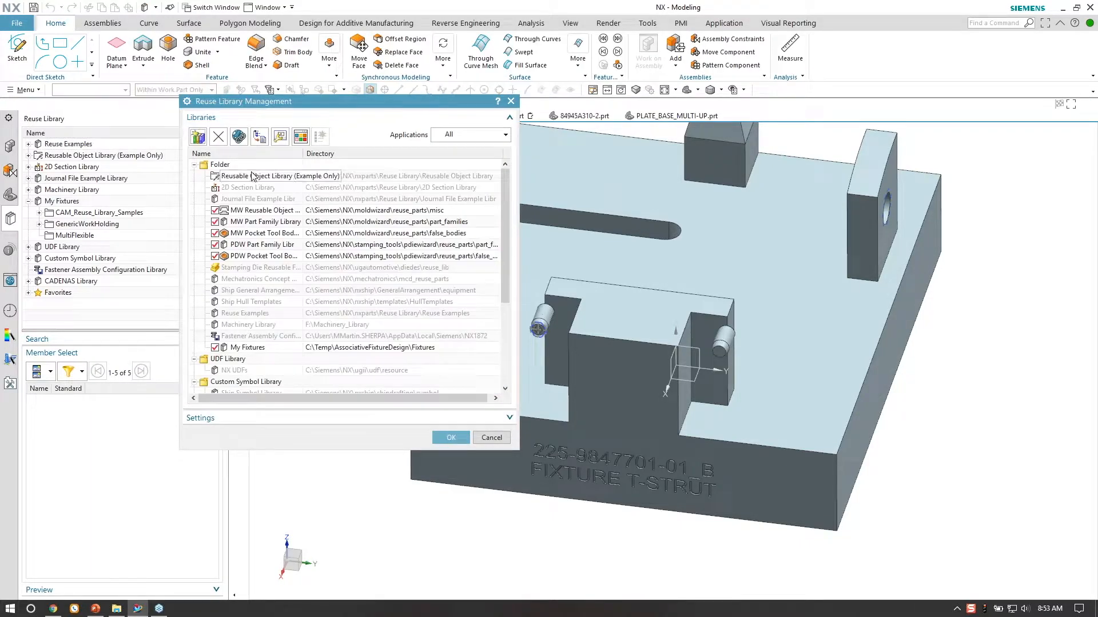
Add the folder C:\Temp\AssociativeFixtureDesign\Fixtures\MultiFlexible as a new reuse library and name it Webinar.
click(198, 136)
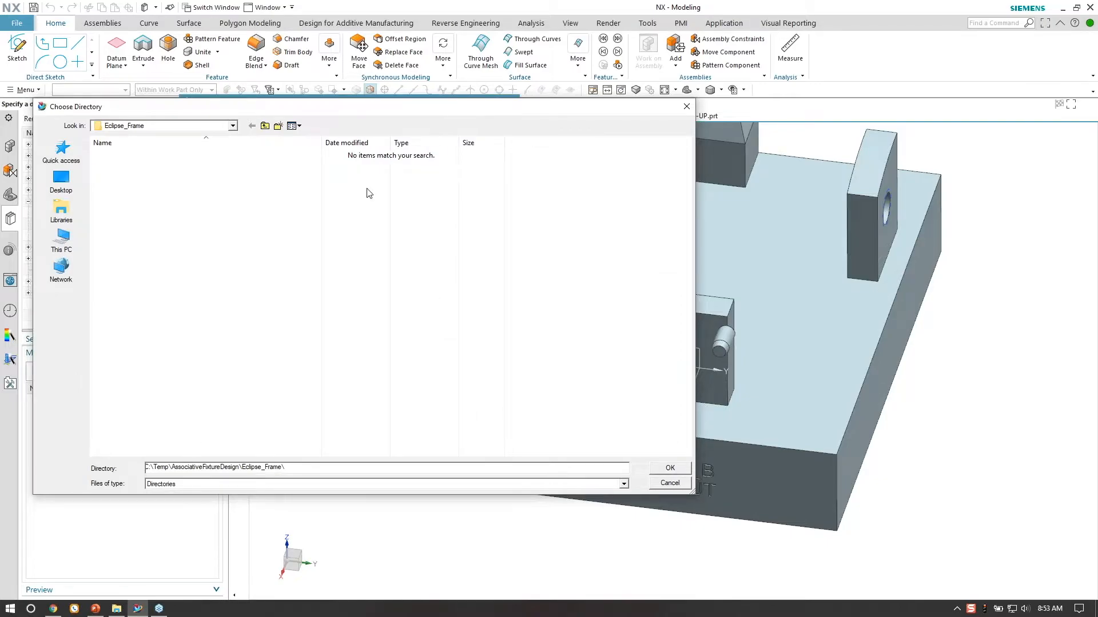
click(233, 126)
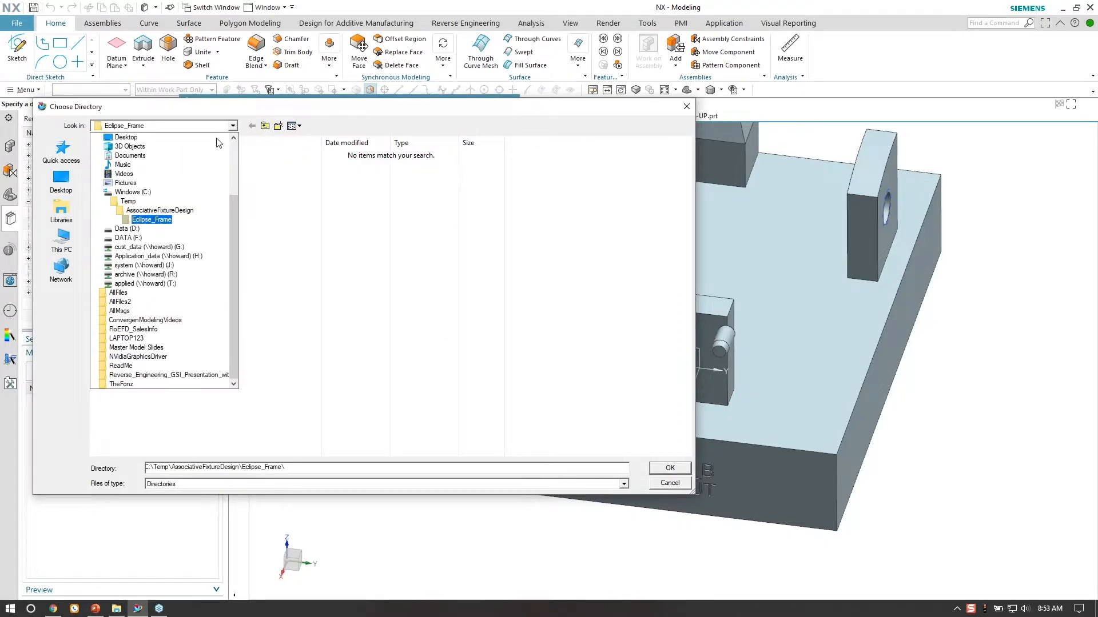
click(139, 211)
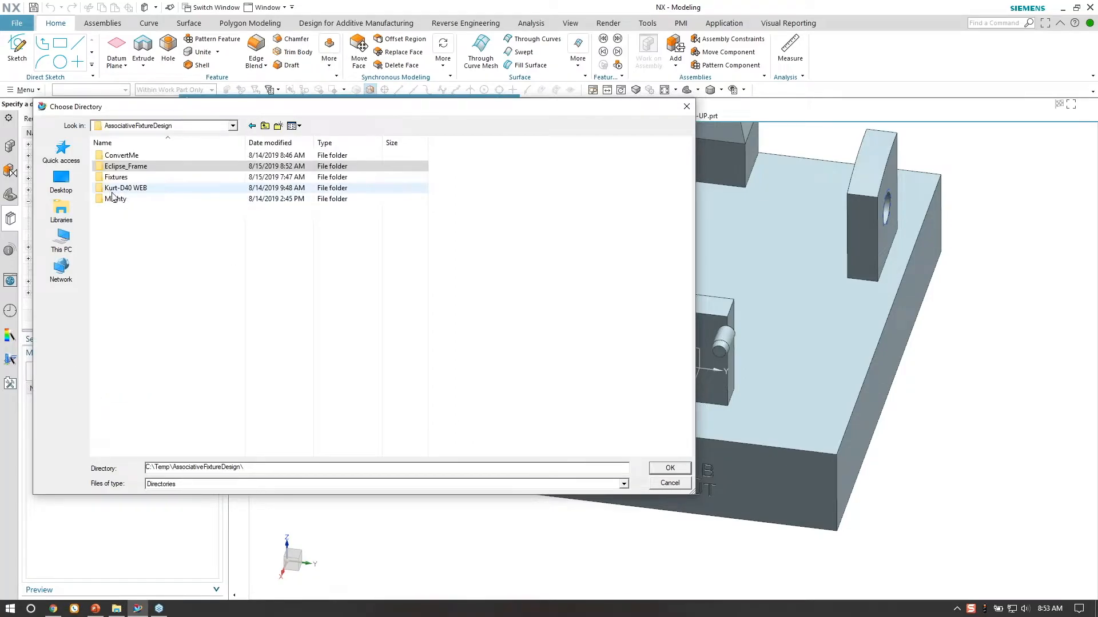
double_click(120, 178)
double_click(123, 177)
click(663, 472)
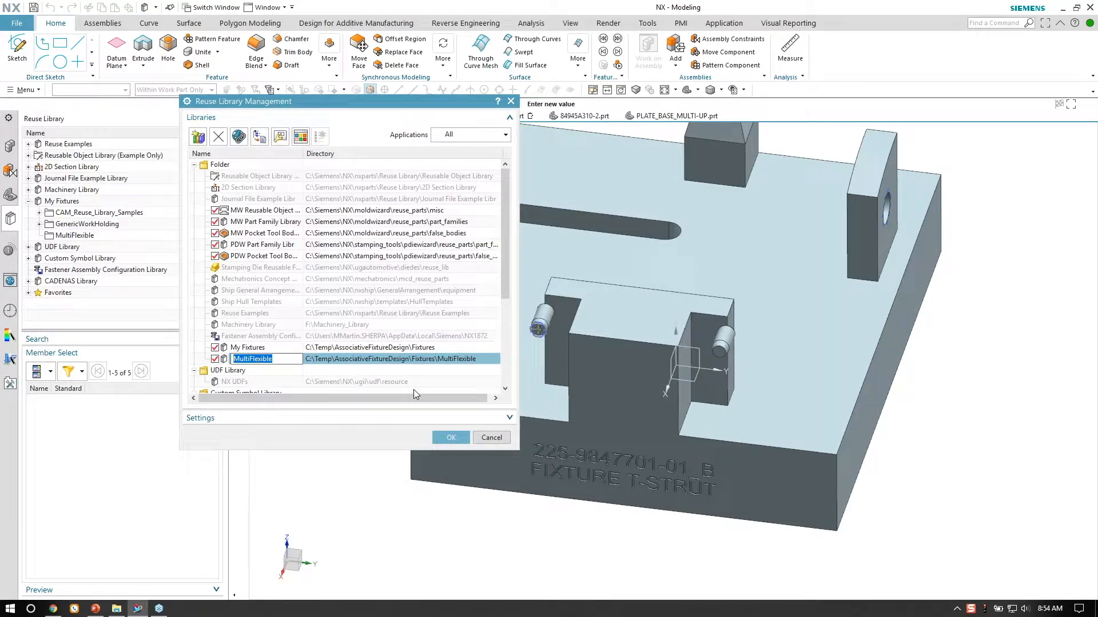
text(wEBINA)
click(307, 339)
Enable the Webinar library for No Part, Gateway, Drafting, Manufacturing and Assembly Sequence too, apply the library settings, and display its members.
right_click(278, 364)
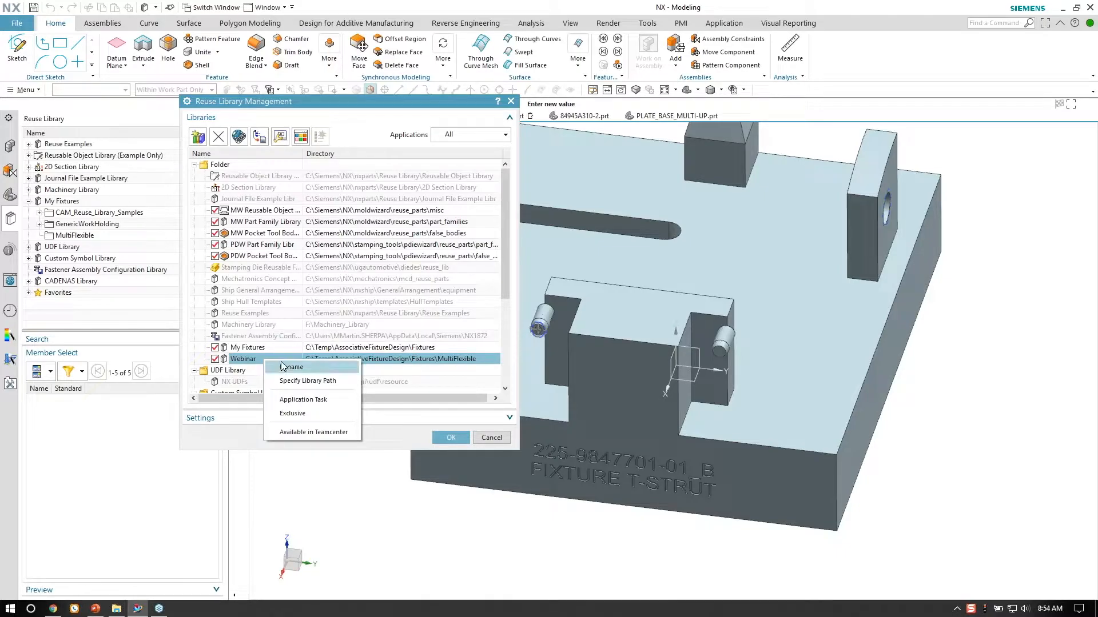
click(303, 399)
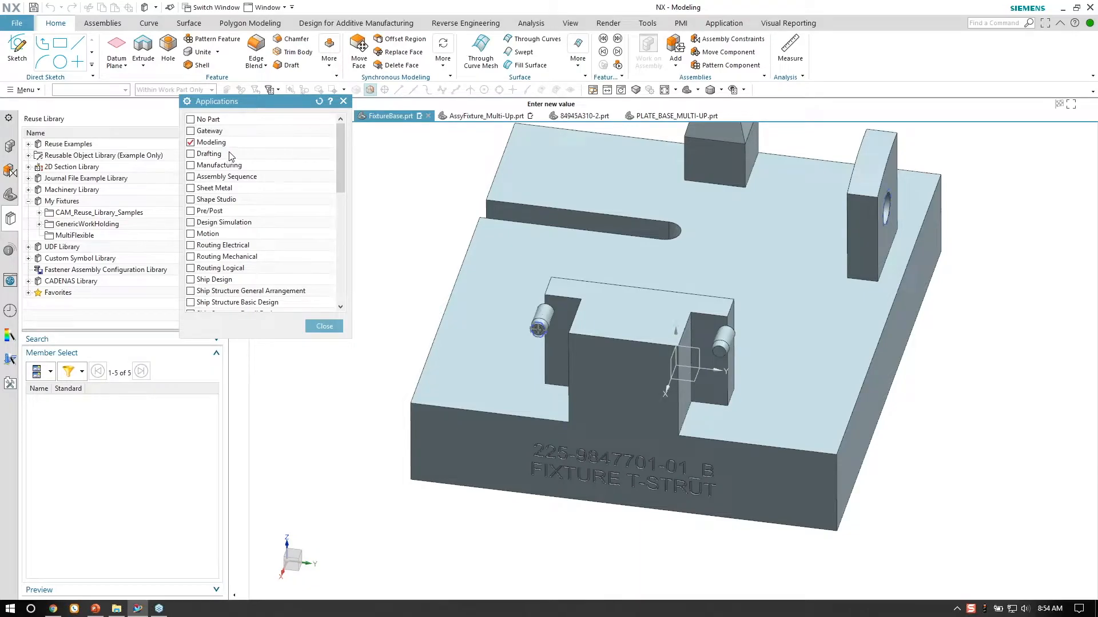
click(191, 120)
click(323, 327)
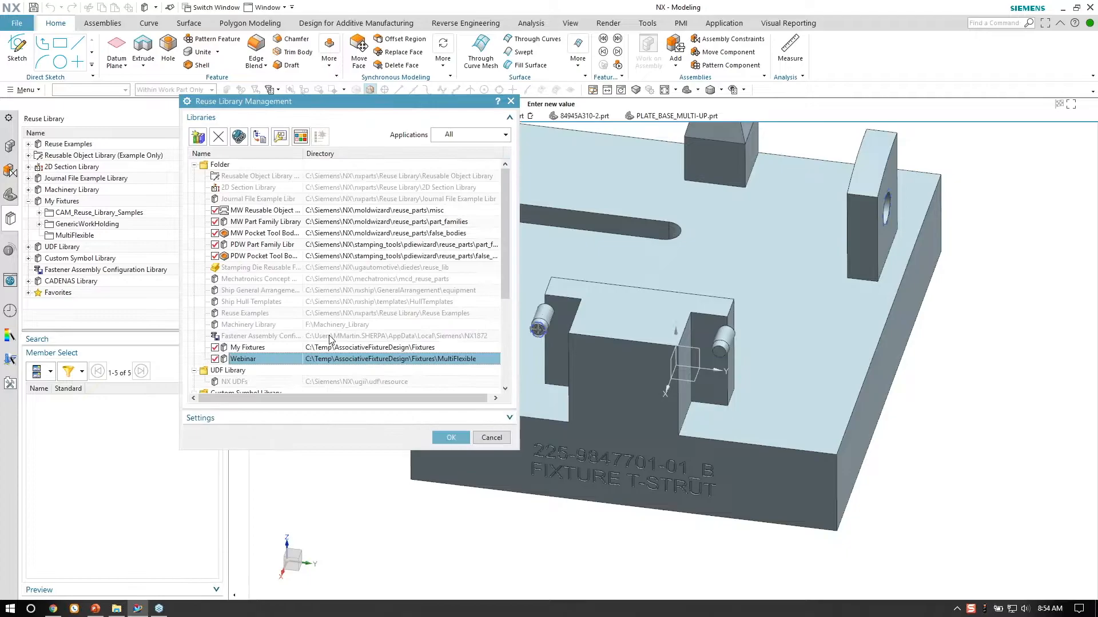
right_click(342, 364)
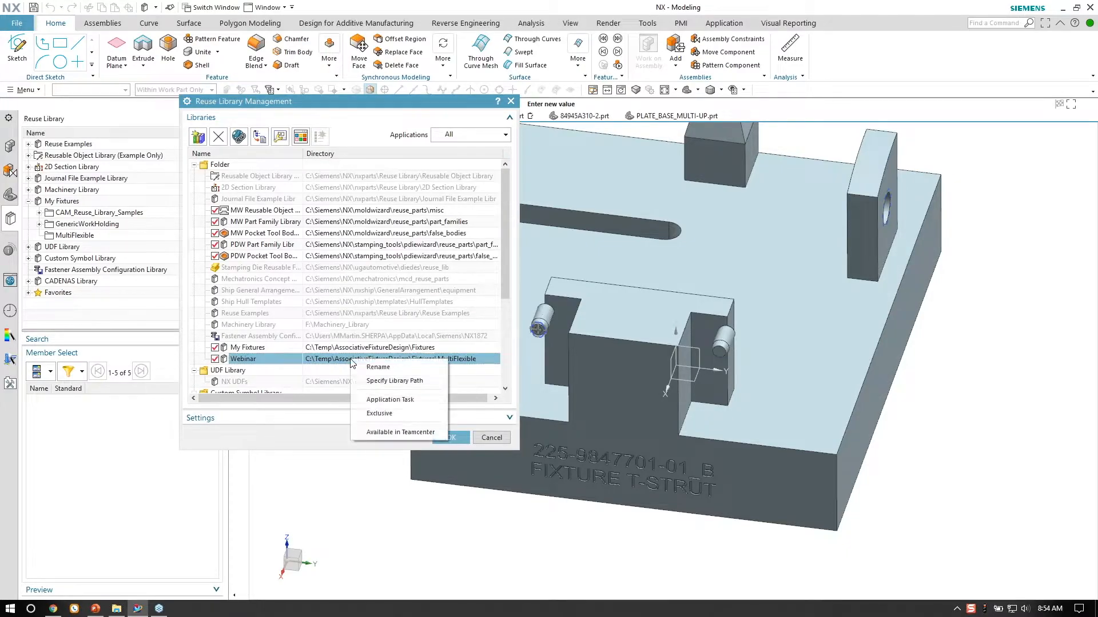
click(392, 397)
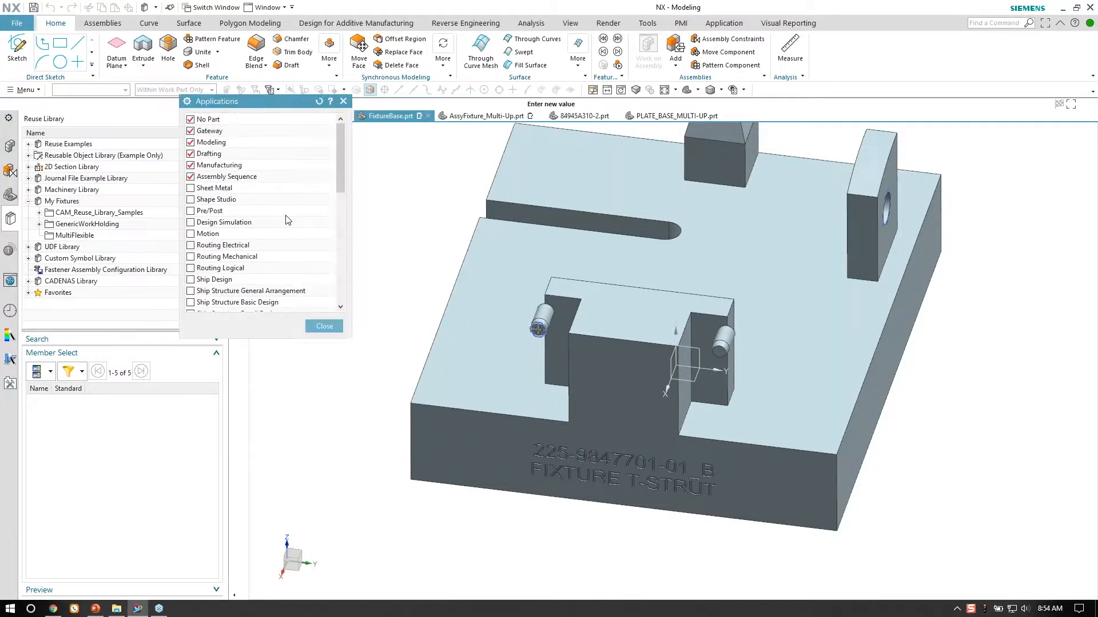
click(324, 327)
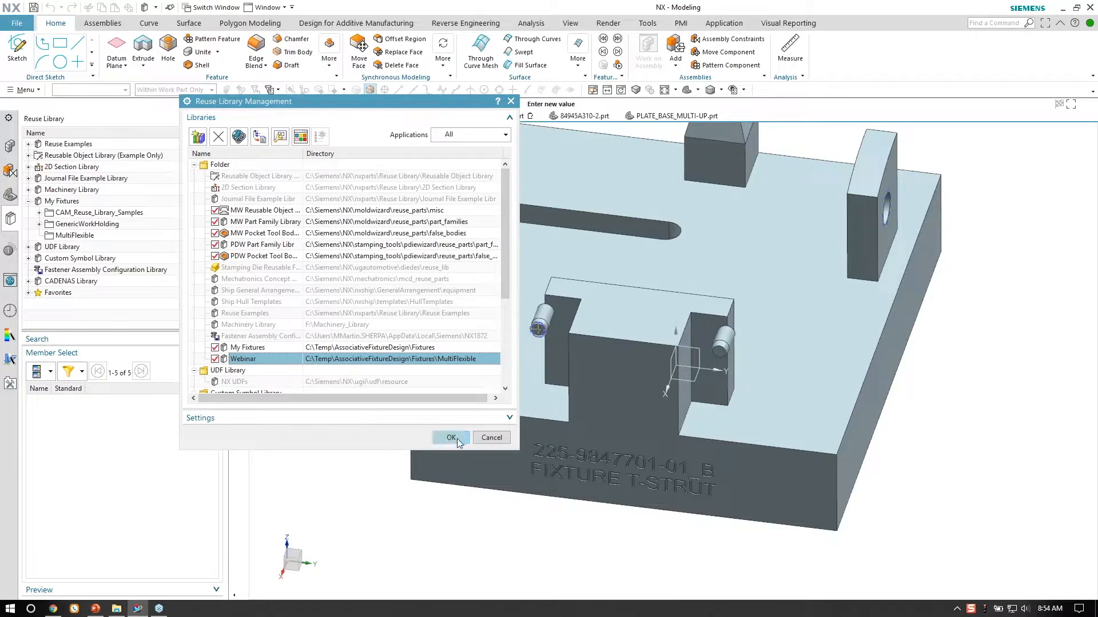
click(451, 437)
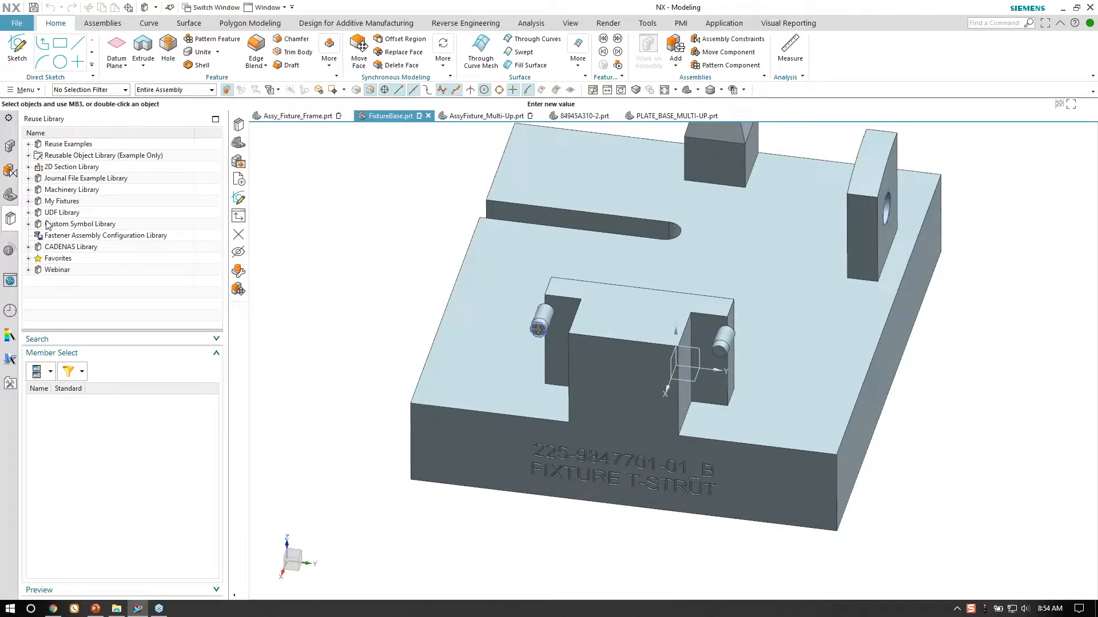
click(53, 273)
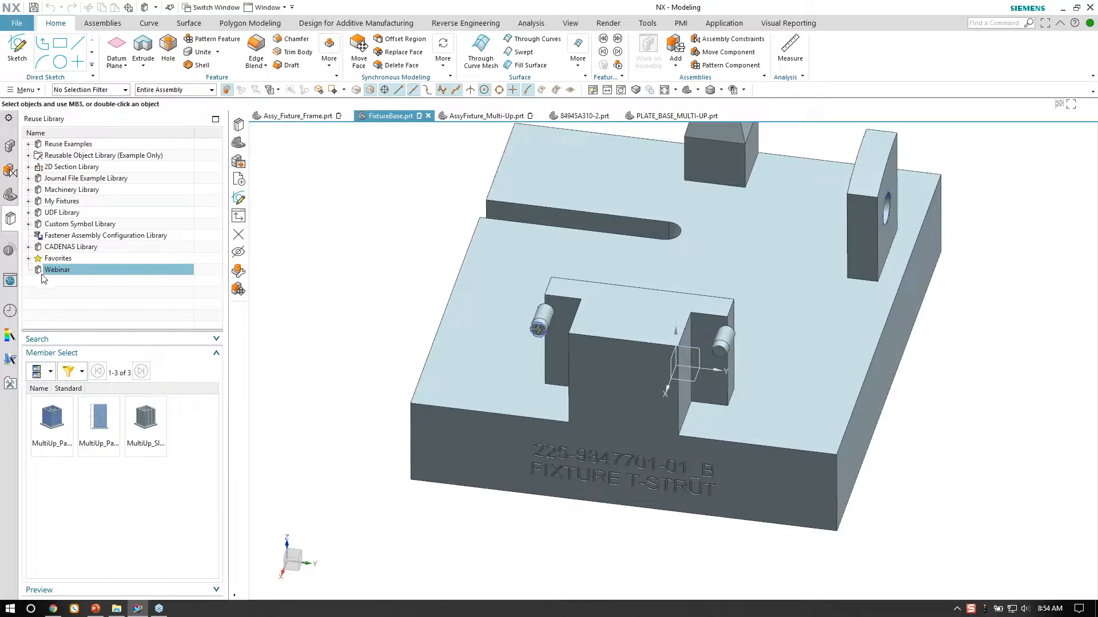
Open the recently used MultiPart.prt assembly, dismiss the load warning, and view the tombstone fixture.
click(10, 310)
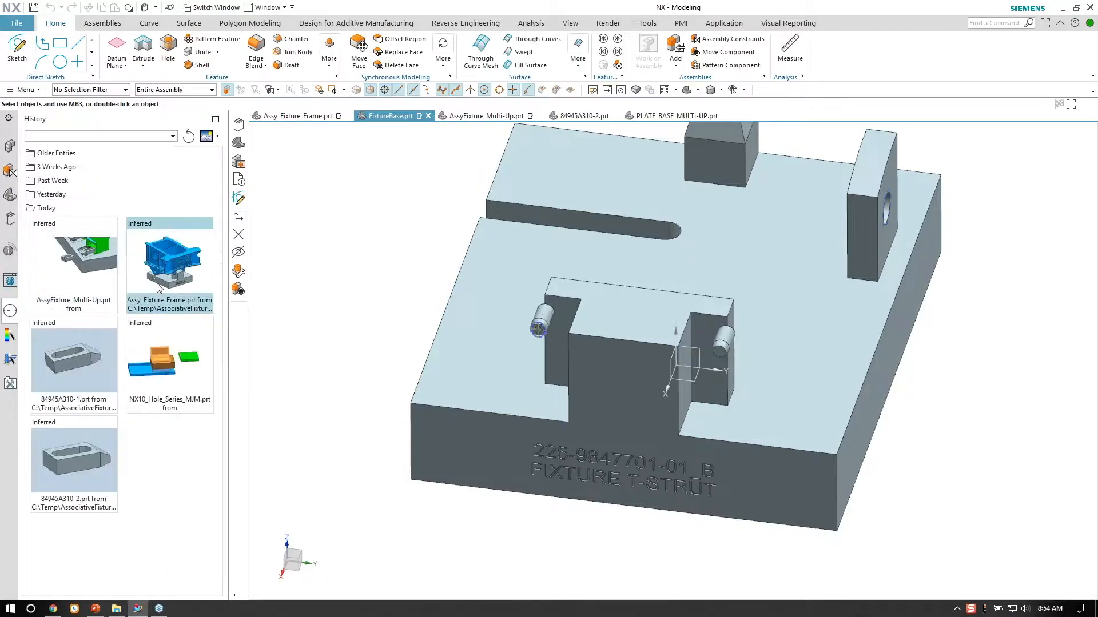
scroll(68, 273, down, 10)
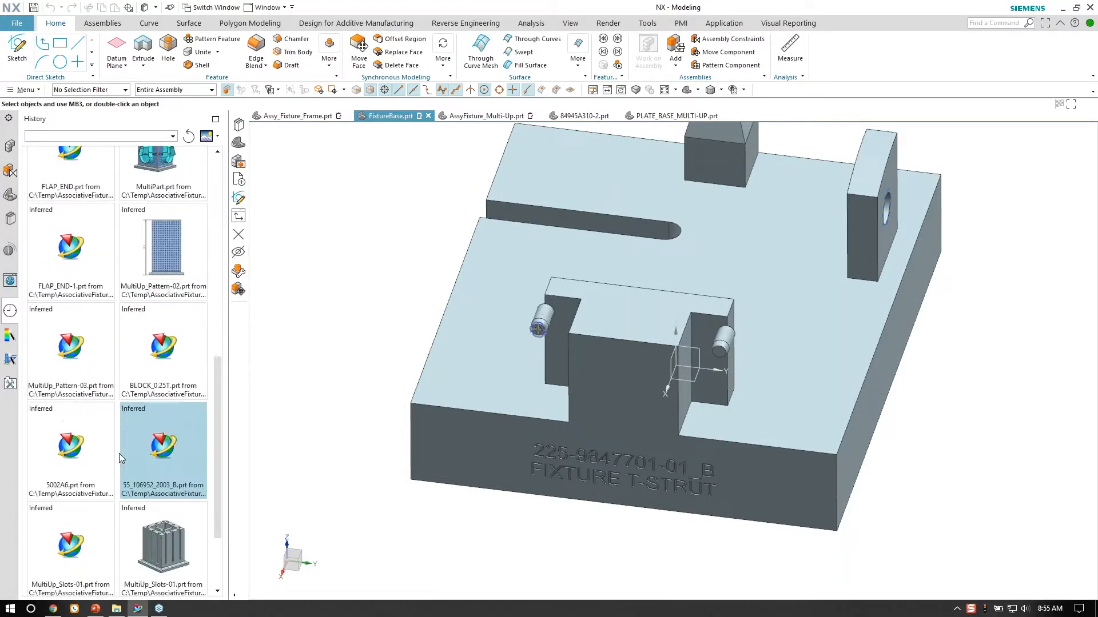
scroll(132, 402, up, 4)
right_click(162, 323)
click(173, 330)
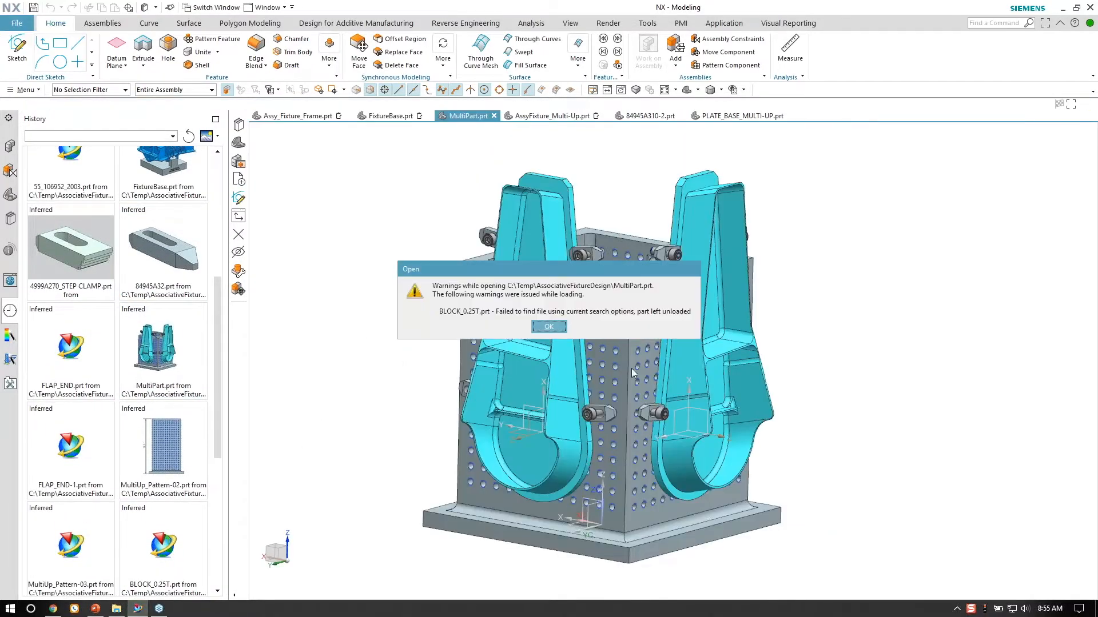
key(Return)
middle_drag(372, 242, 353, 216)
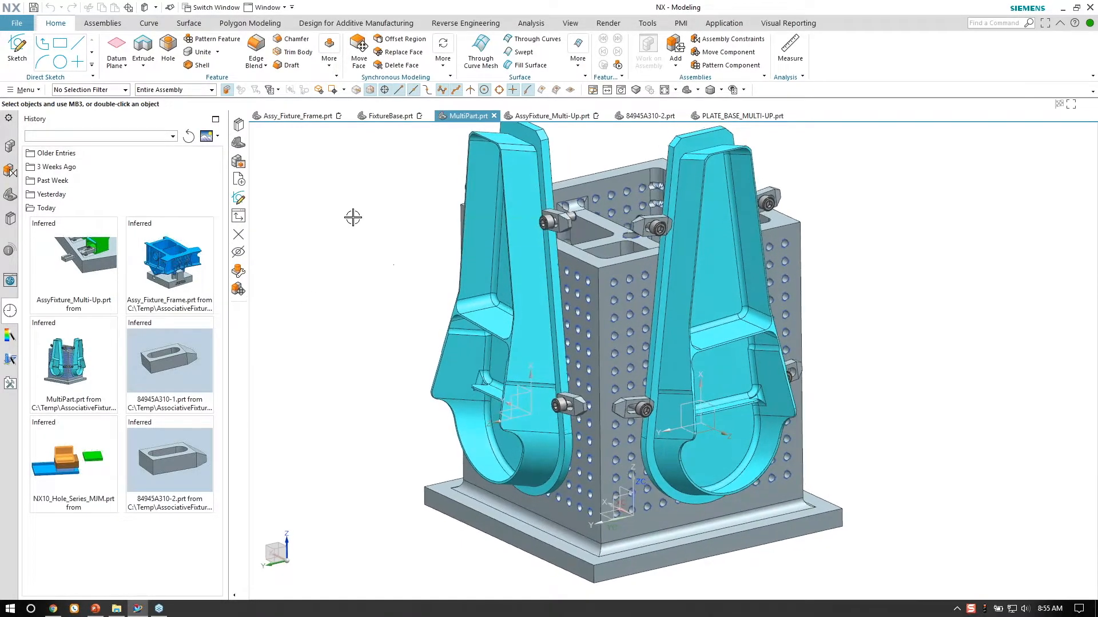
Set the assembly load options to load parts From Search Folders and remove the existing search folder.
click(12, 26)
click(140, 67)
click(298, 135)
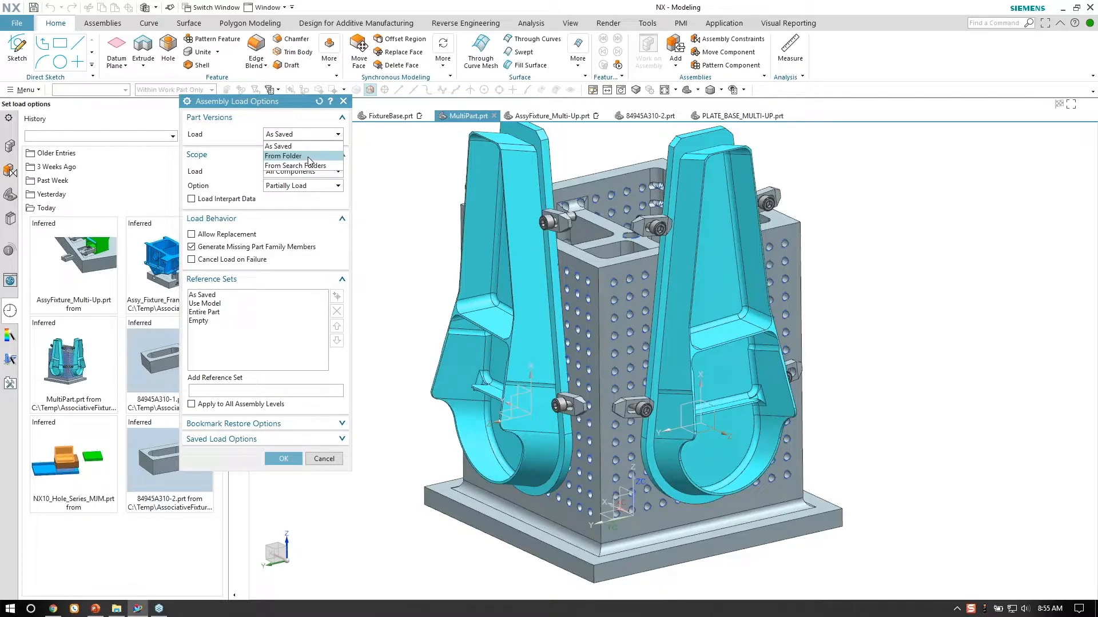
click(307, 157)
click(303, 134)
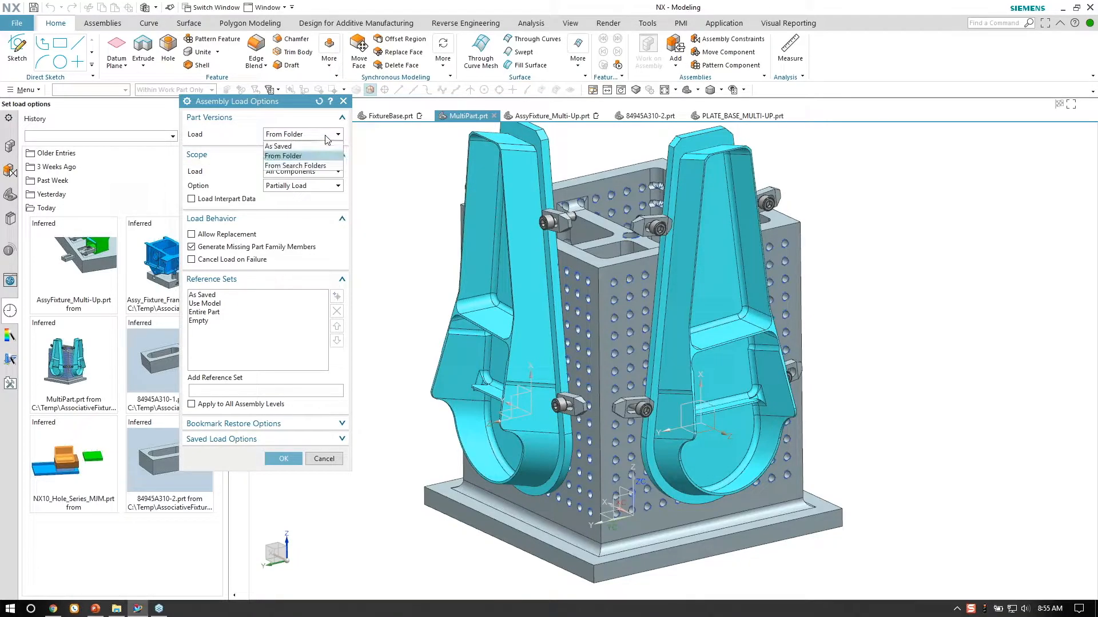
click(290, 166)
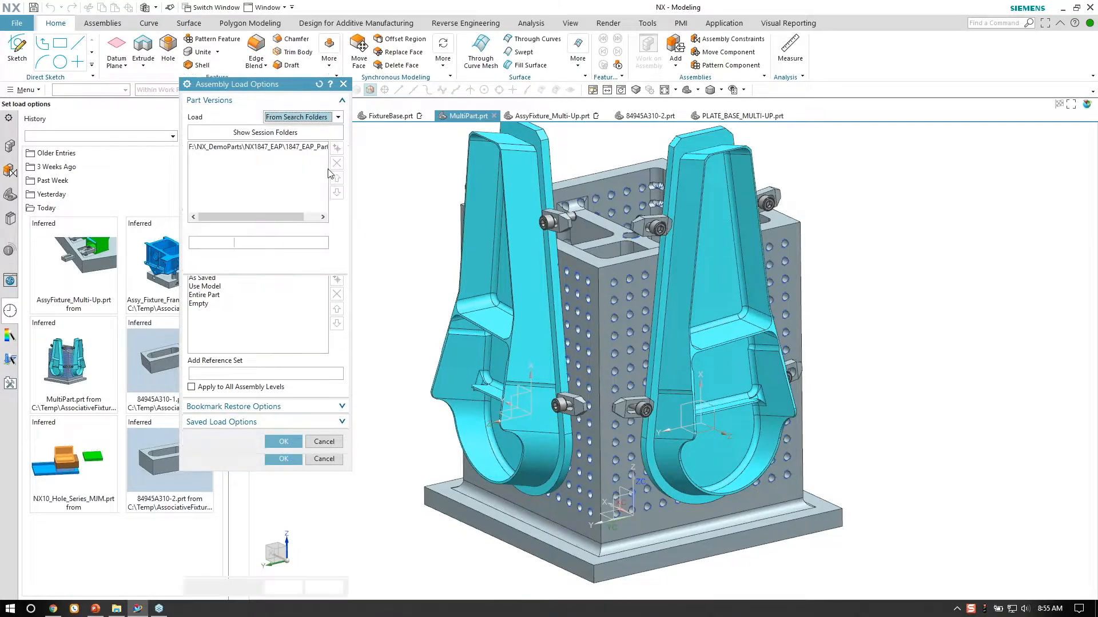
click(290, 148)
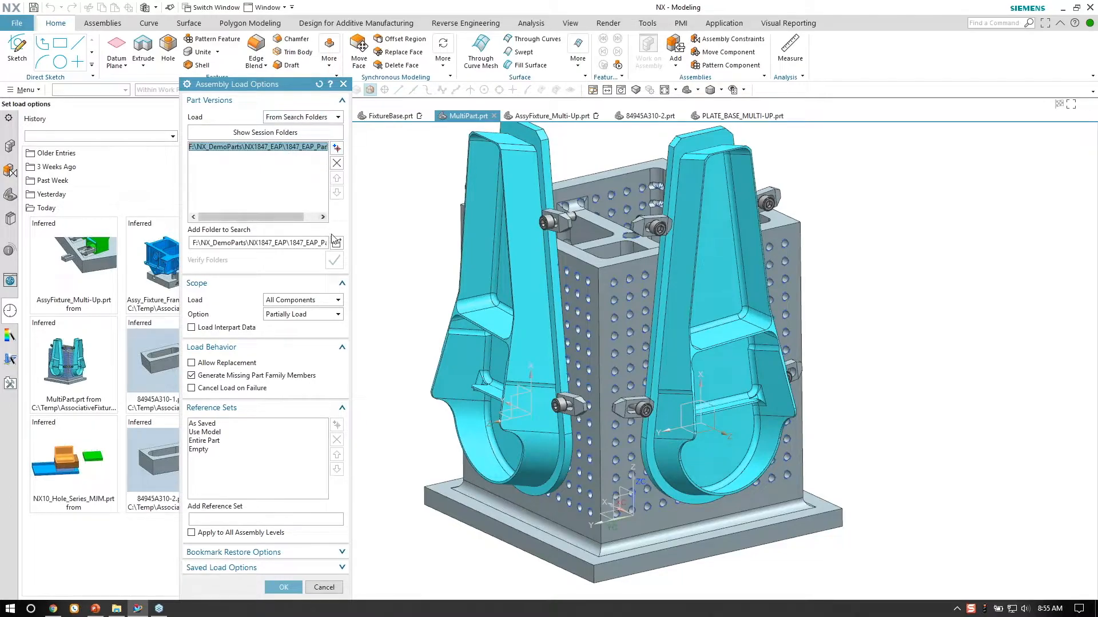
click(337, 163)
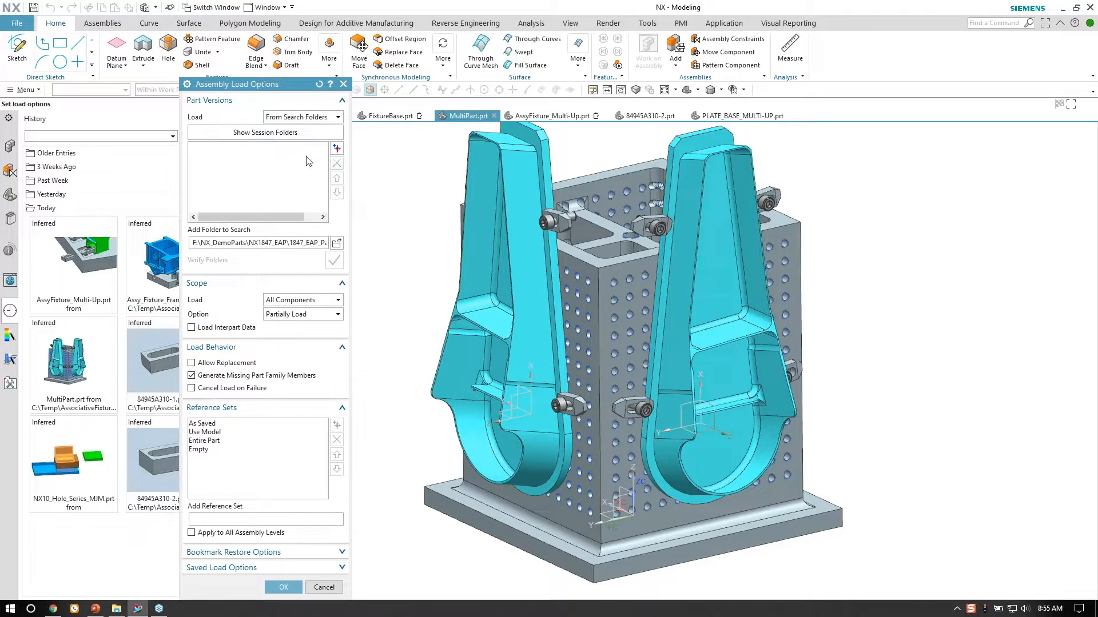
Add C:\Temp\AssociativeFixtureDesign\... as the search folder and apply the assembly load options.
click(336, 243)
click(574, 205)
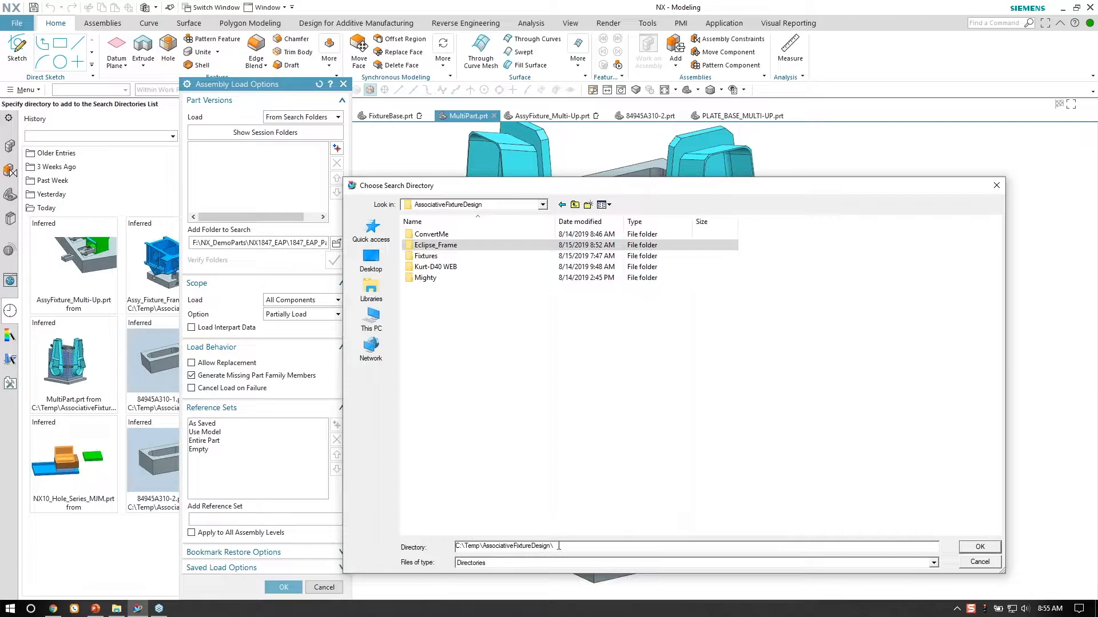
click(982, 551)
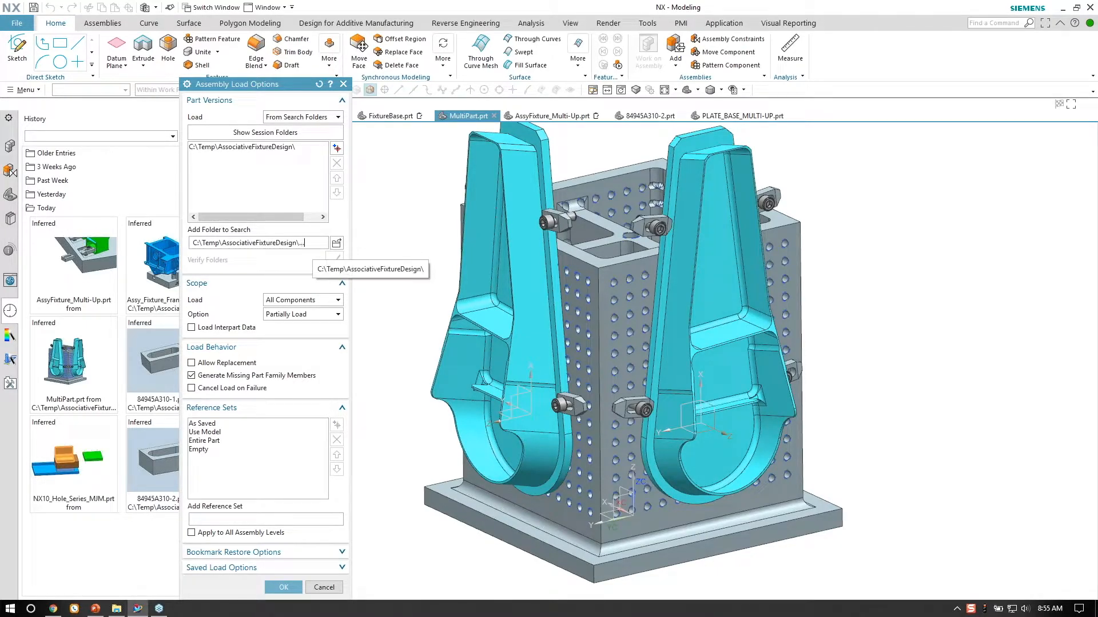
key(Return)
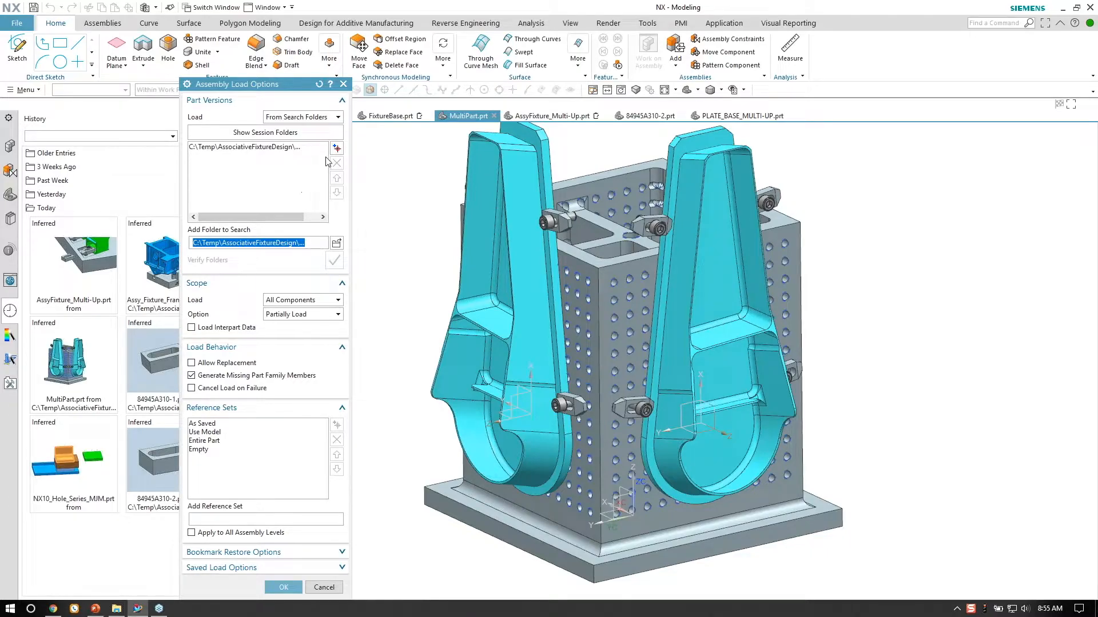
click(286, 588)
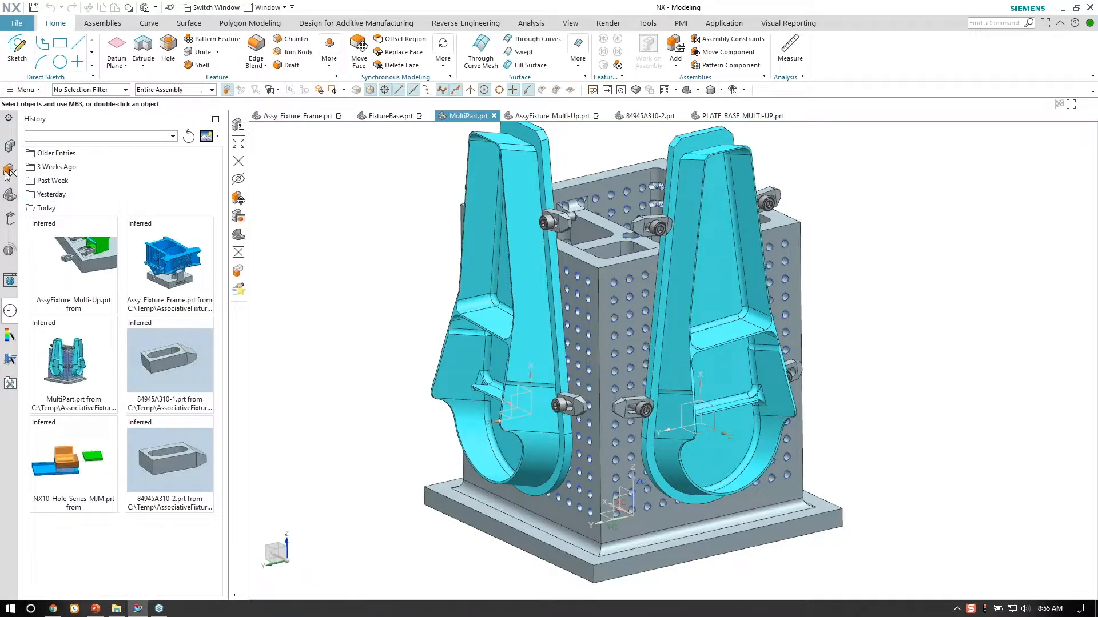
Load and show the eight missing BLOCK_0.25T components of MultiPart and examine them behind the clamps.
click(10, 147)
click(107, 214)
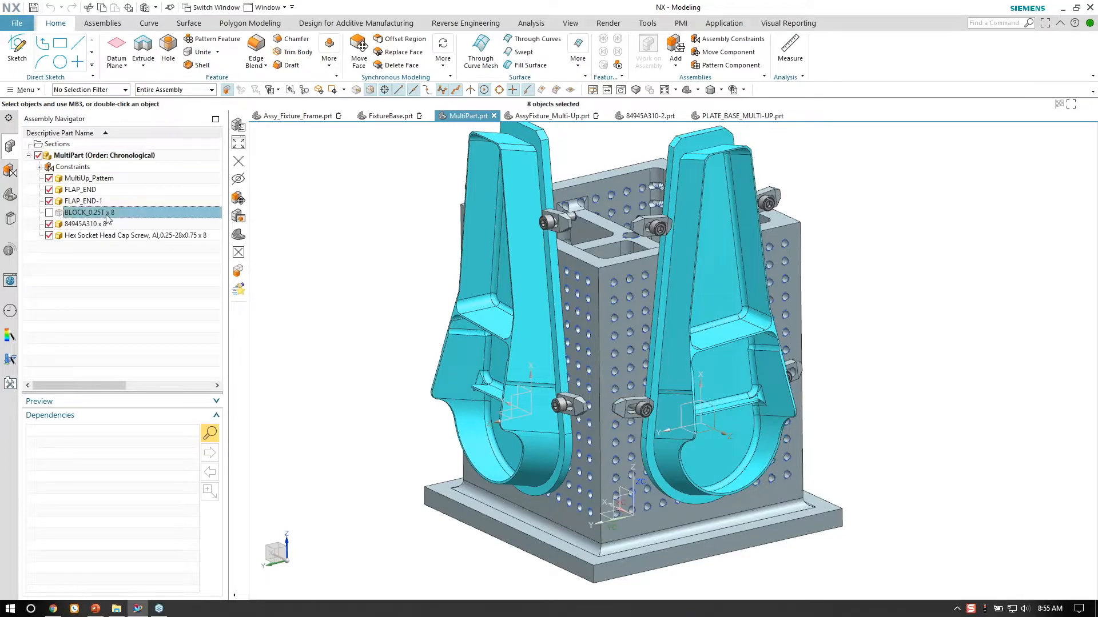
scroll(549, 297, up, 6)
middle_drag(557, 252, 537, 295)
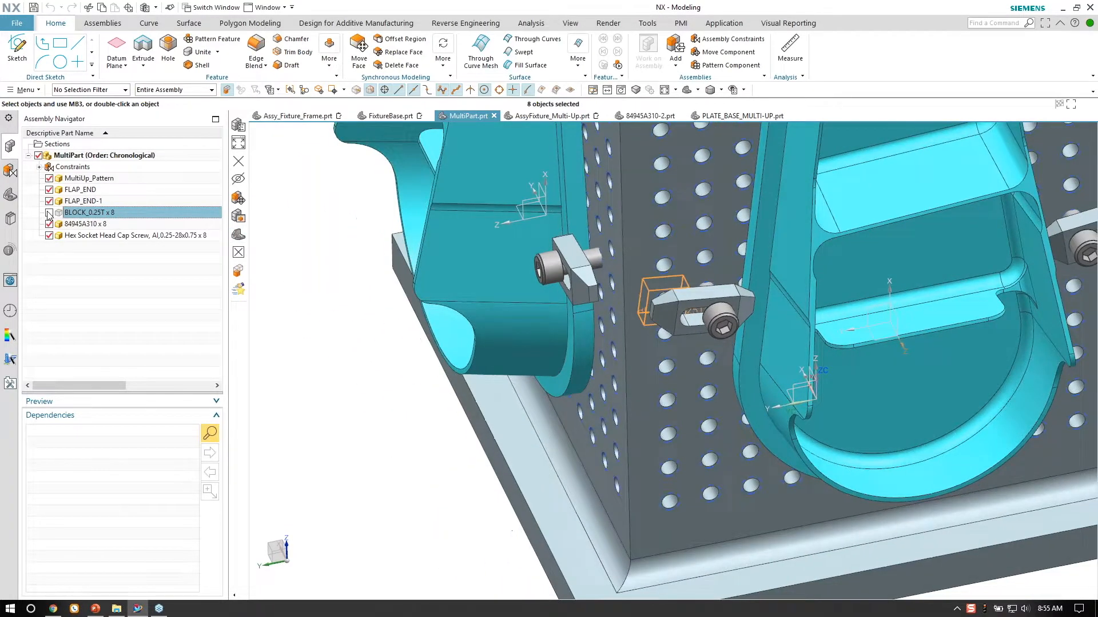
click(49, 212)
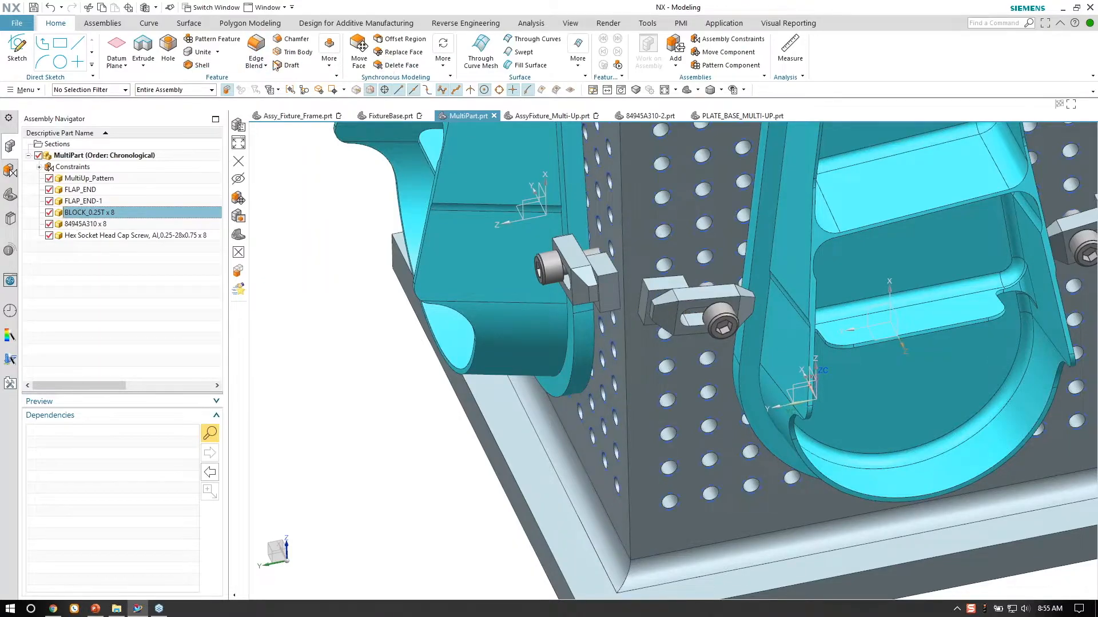
middle_drag(290, 247, 405, 326)
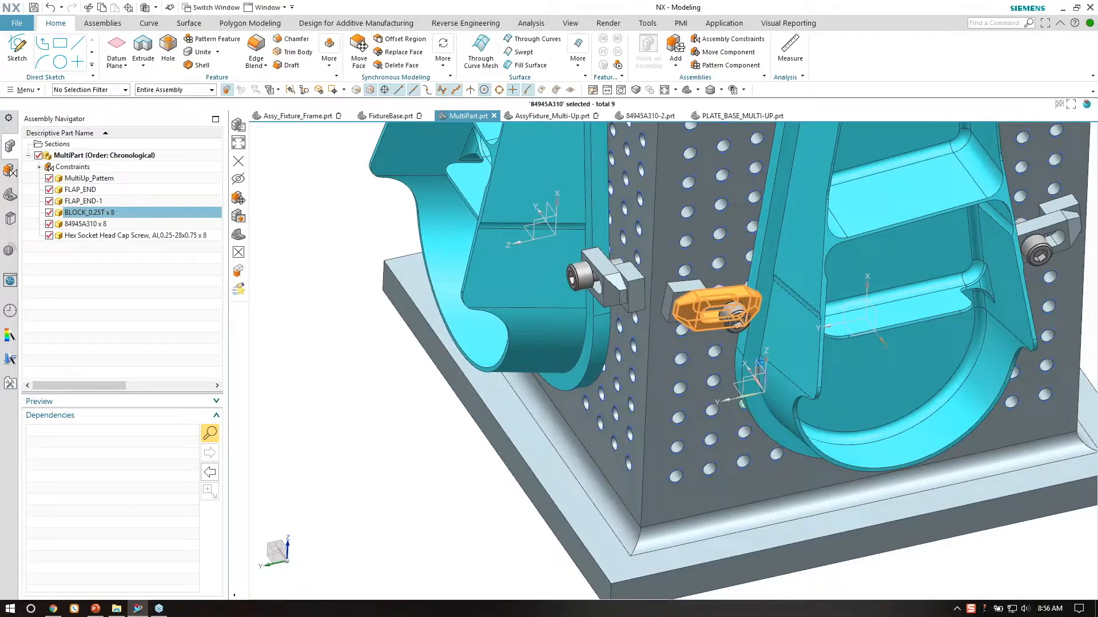
key(Escape)
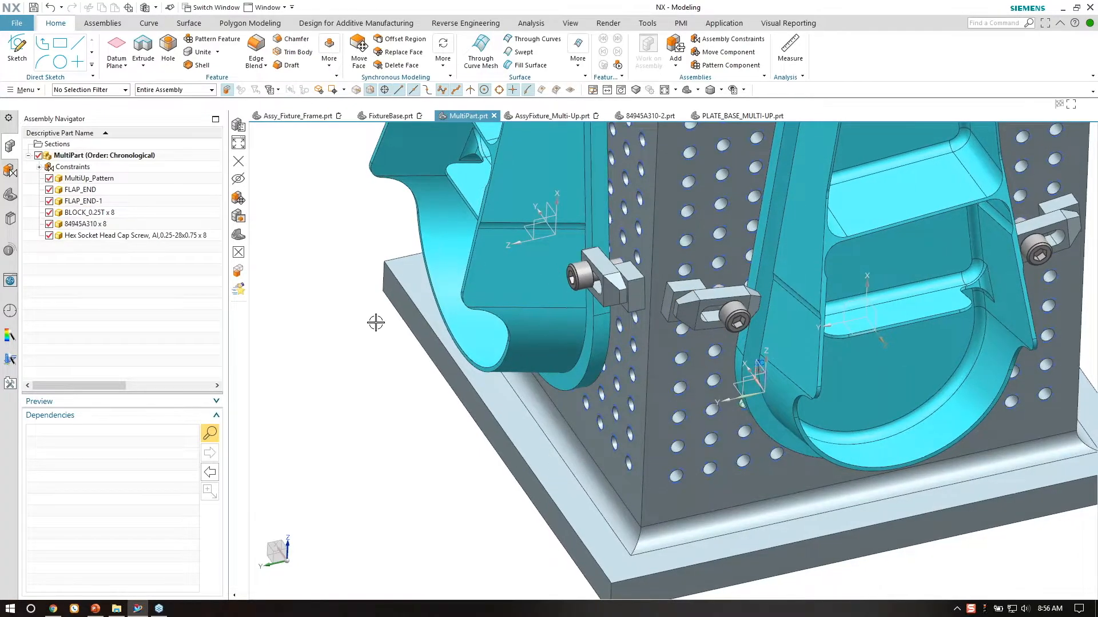
middle_drag(355, 343, 361, 333)
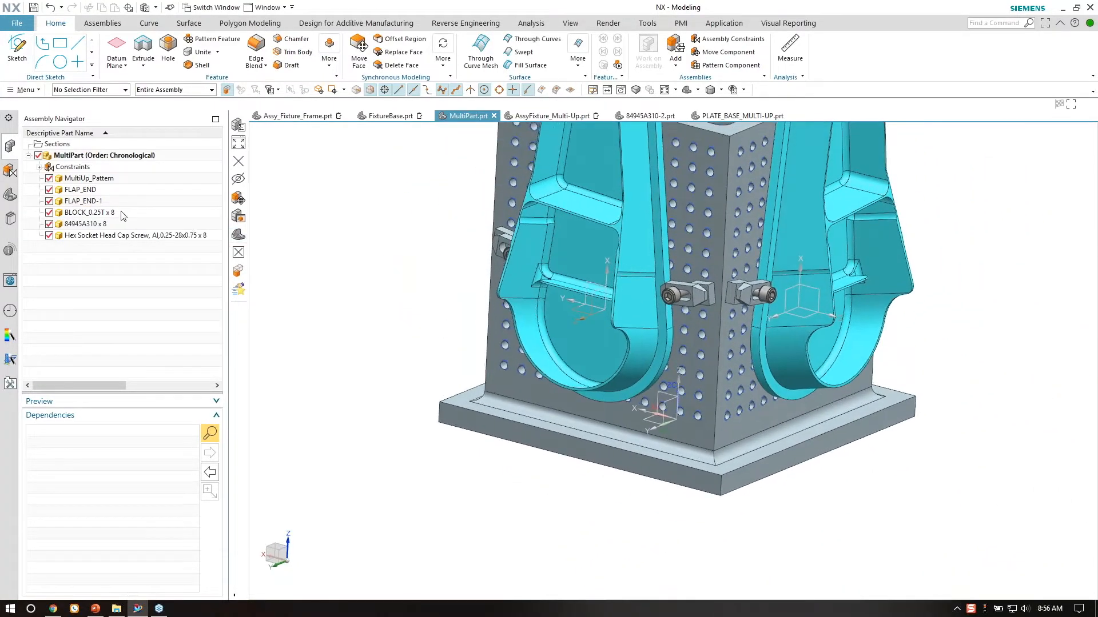
Show the session folders in the assembly load options and review the listed search folder paths.
click(17, 23)
click(141, 64)
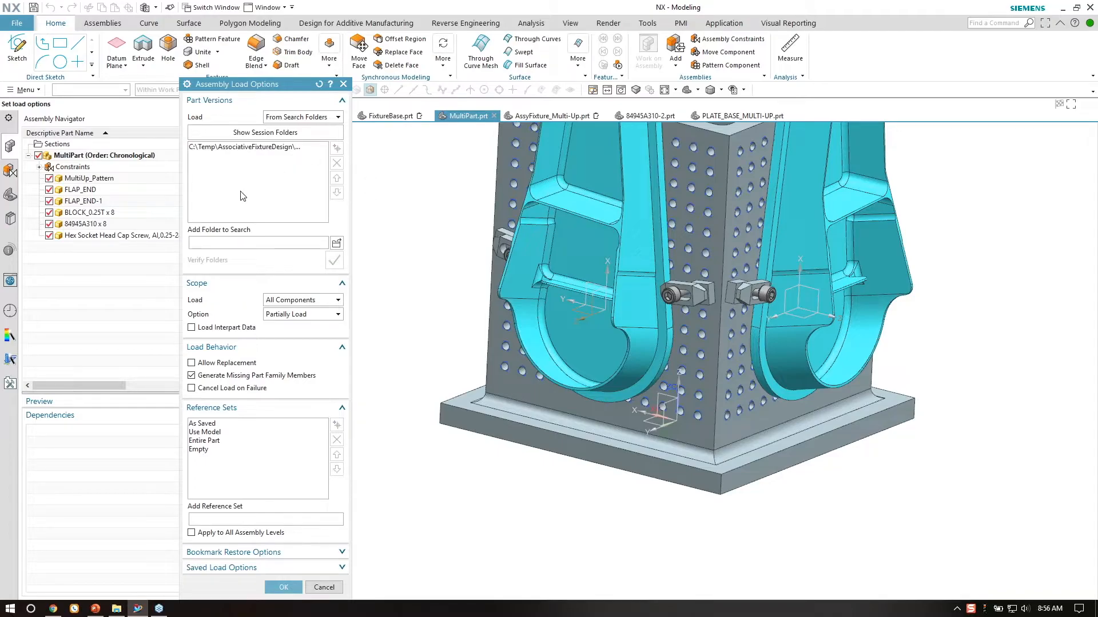
click(263, 136)
drag(352, 188, 467, 188)
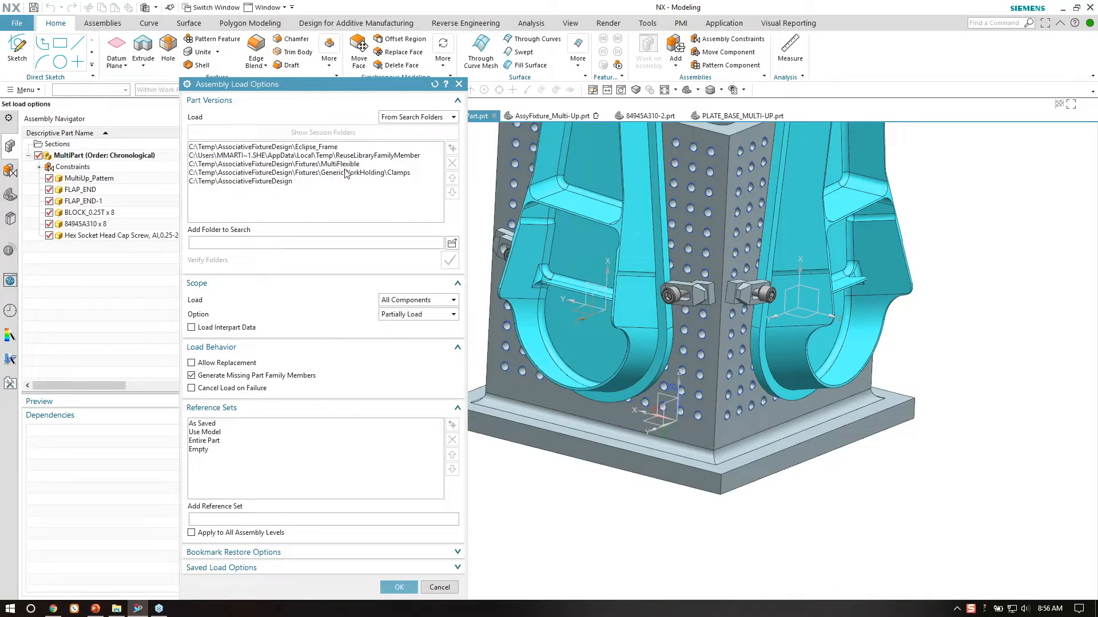
click(296, 147)
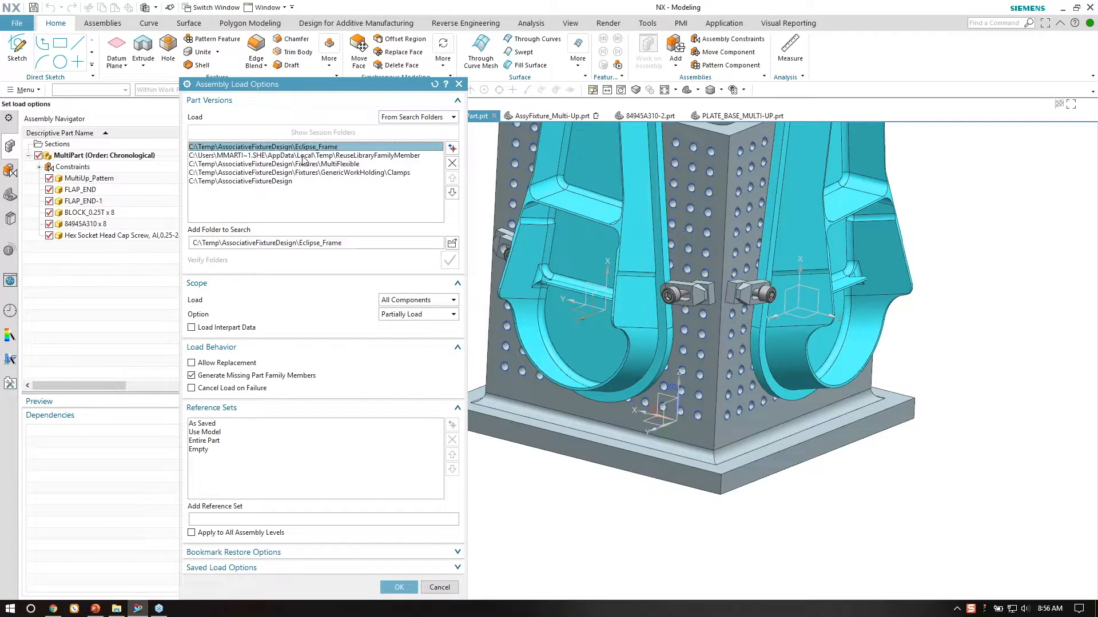
click(303, 155)
click(306, 149)
click(302, 156)
click(300, 165)
click(297, 172)
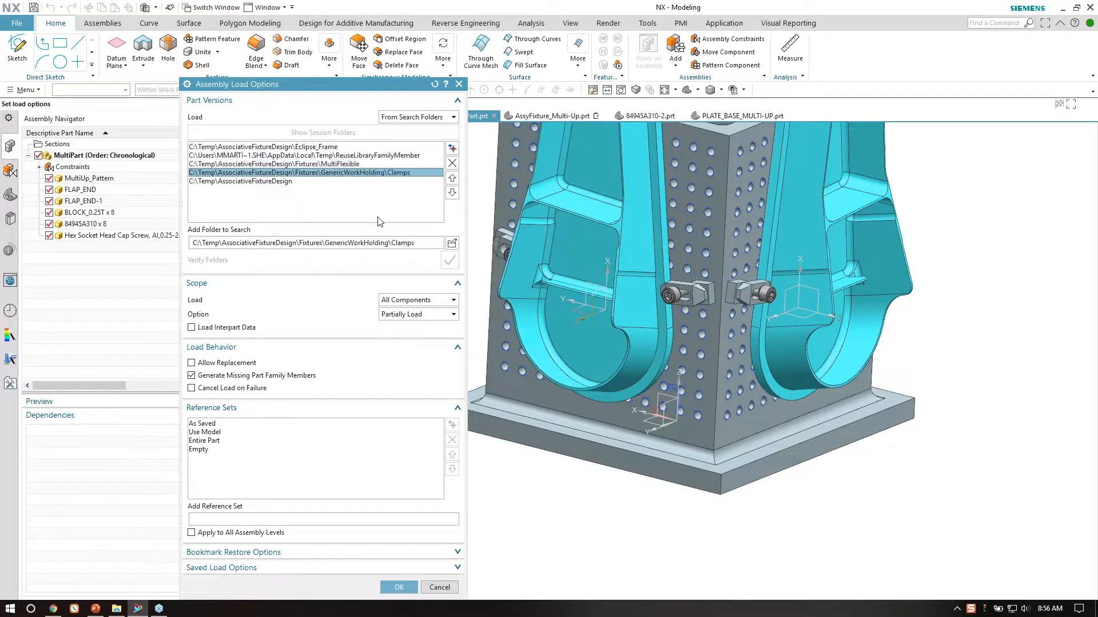
click(410, 585)
Replace the tombstone component with MultiUp_Pattern-02 from the Webinar reuse library, maintaining relationships.
middle_drag(477, 507, 309, 295)
click(11, 221)
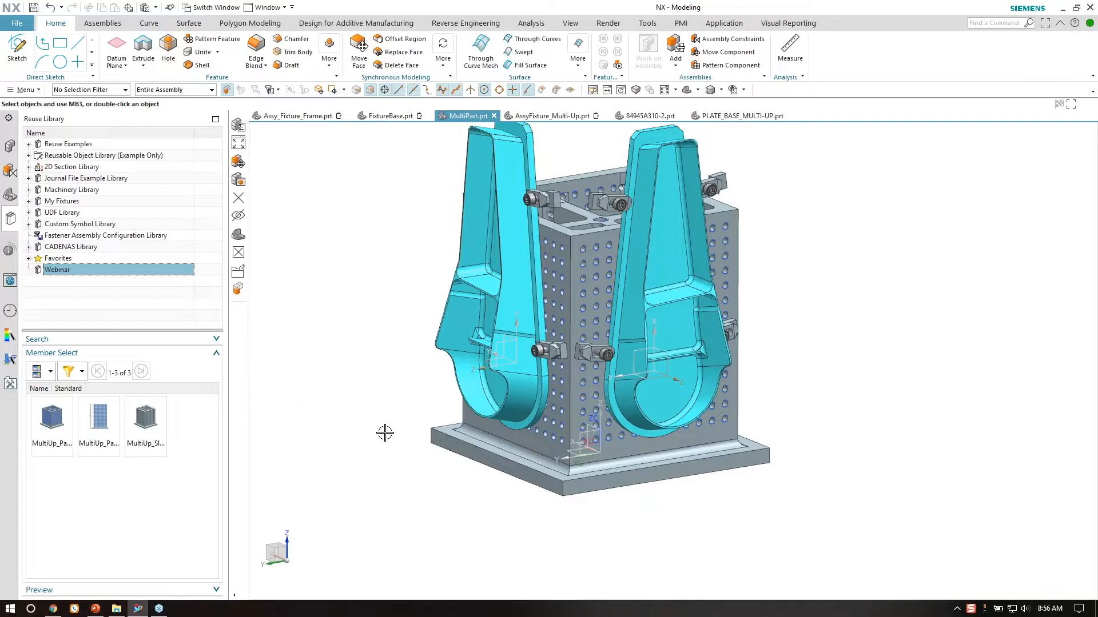
middle_drag(289, 242, 316, 326)
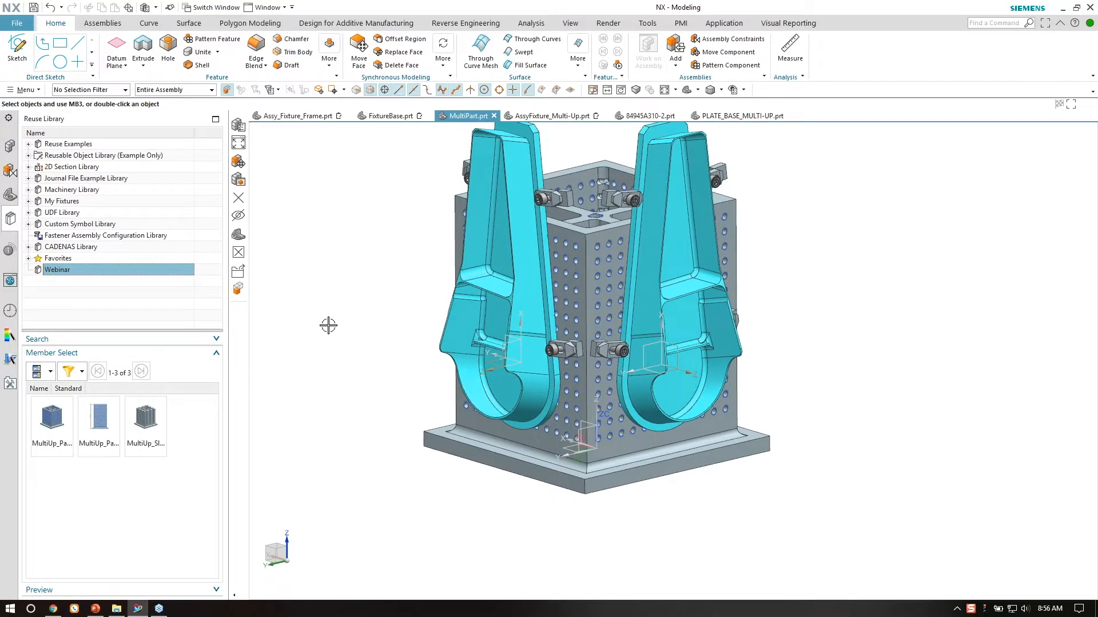
click(99, 423)
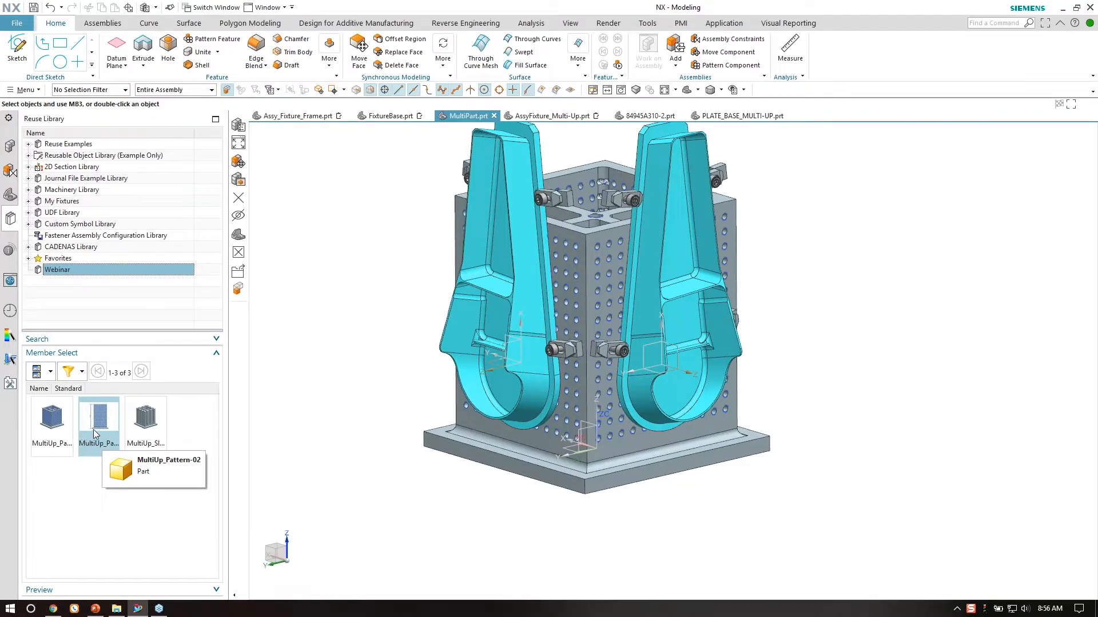
middle_drag(379, 421, 512, 346)
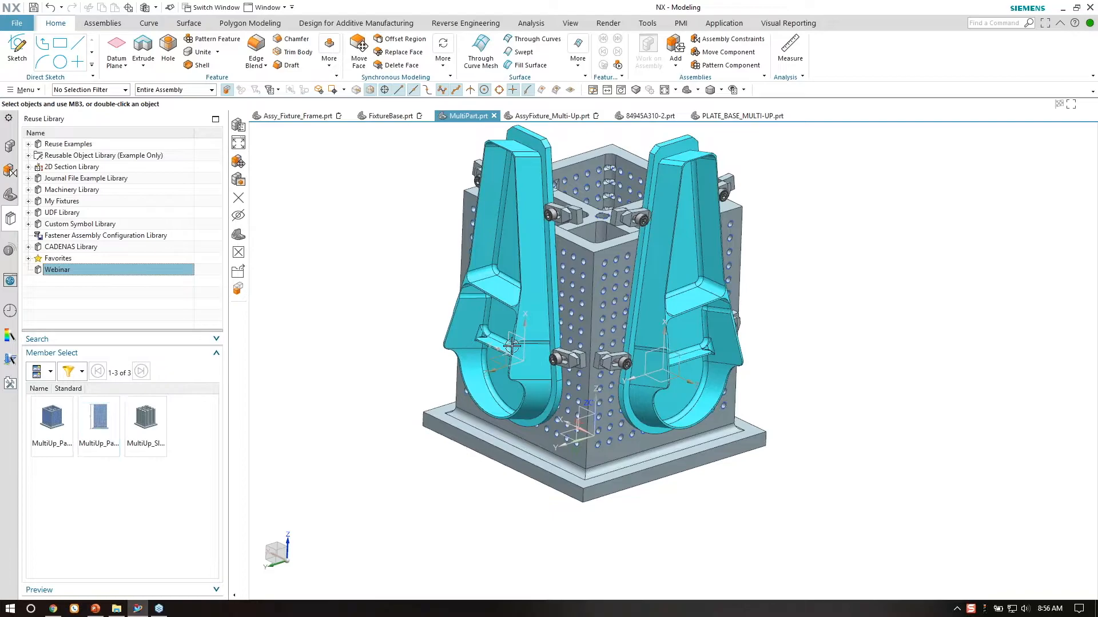
right_click(607, 261)
click(645, 308)
click(338, 268)
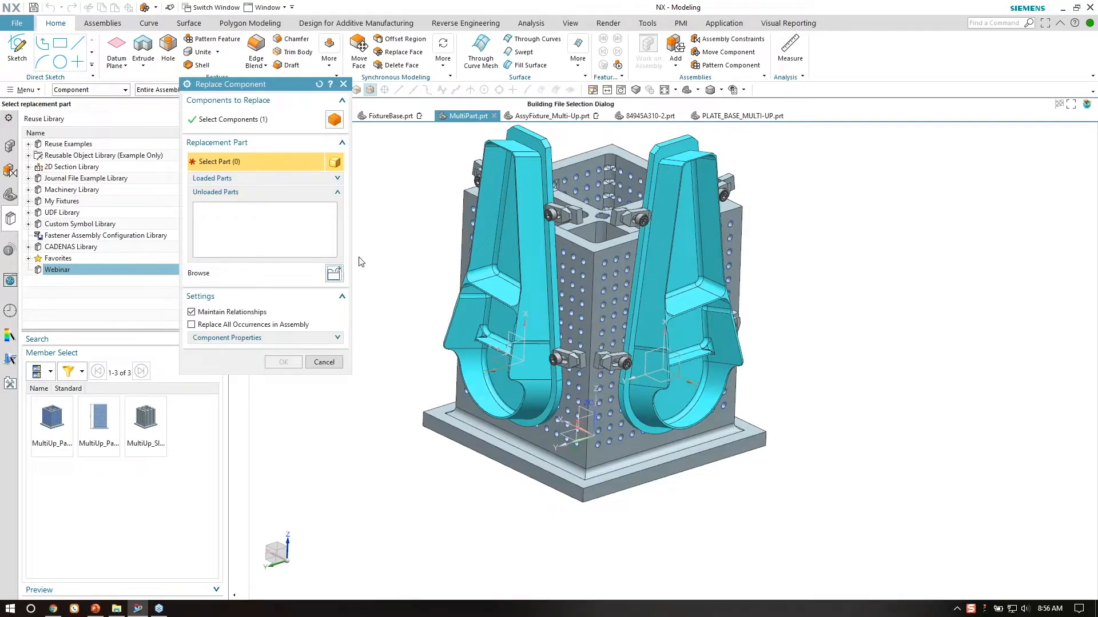
click(836, 541)
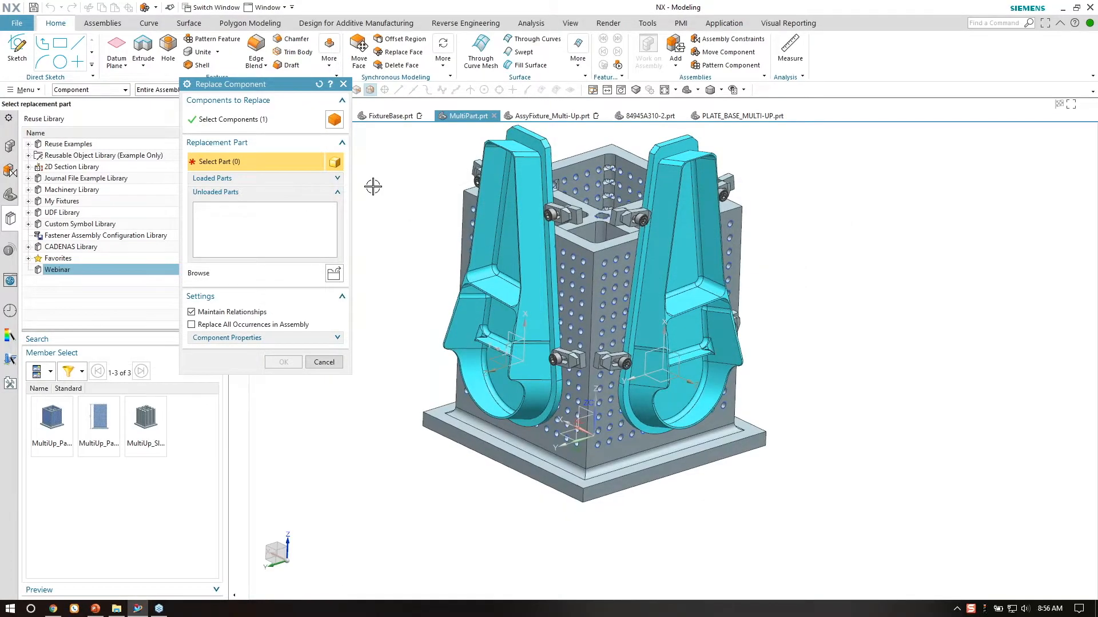
click(101, 433)
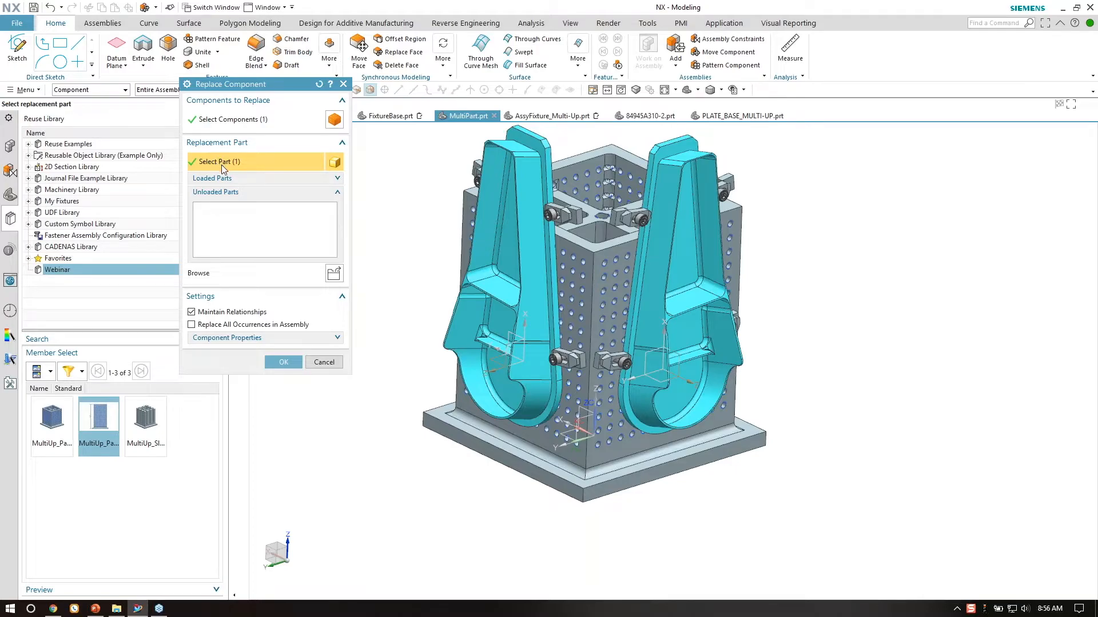
click(286, 362)
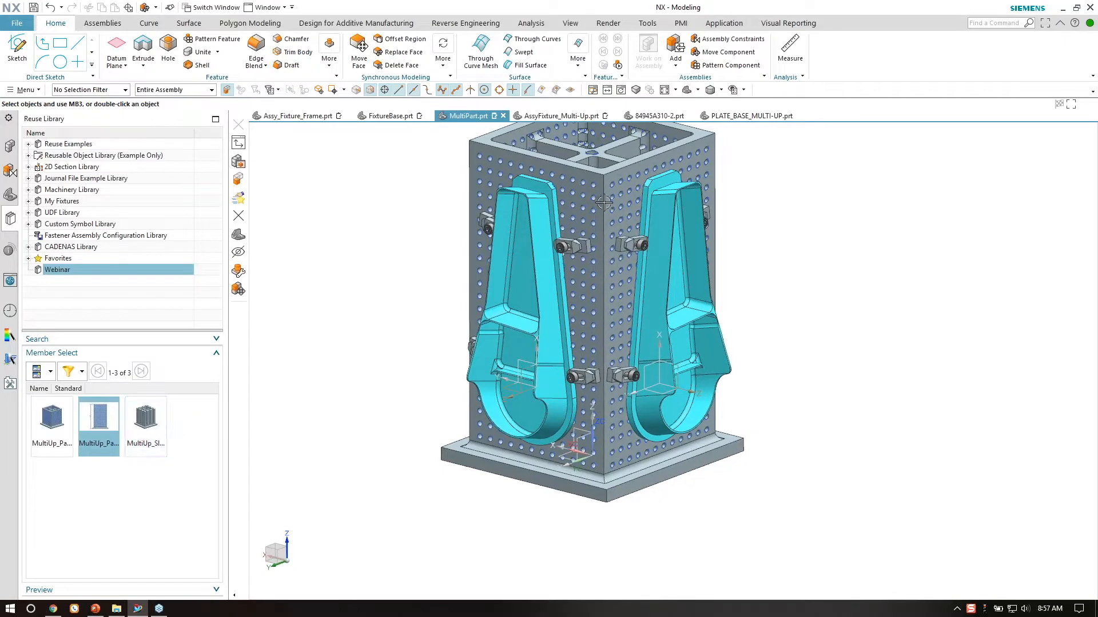
Examine the replaced tombstone's assembly constraints, highlighting its Fix constraint and the FLAP_END Touch constraint.
middle_drag(605, 213, 562, 239)
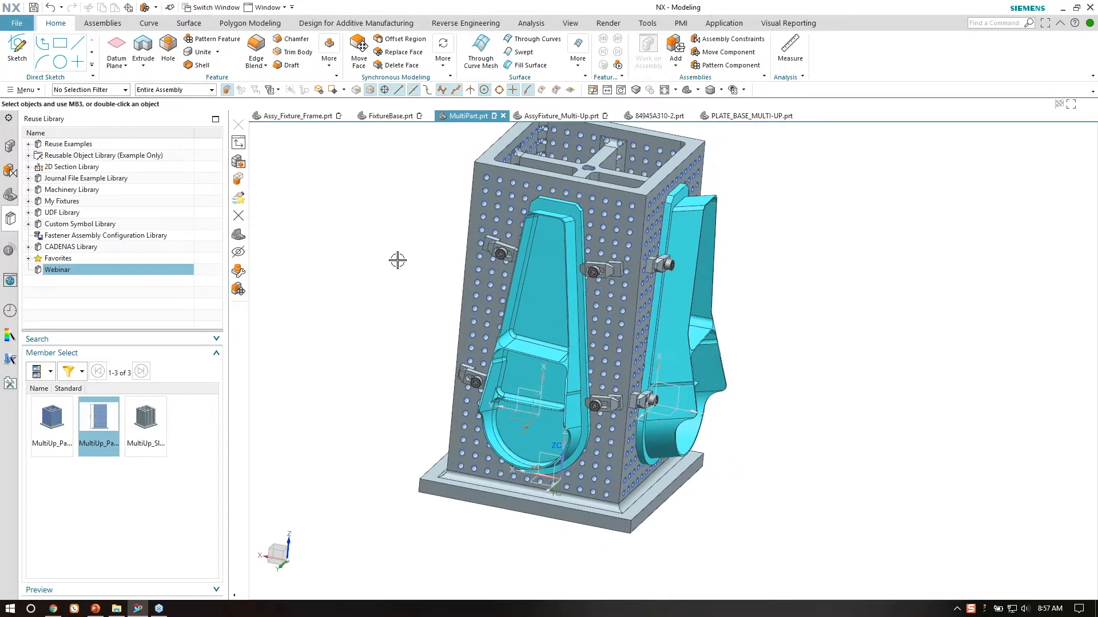
click(10, 171)
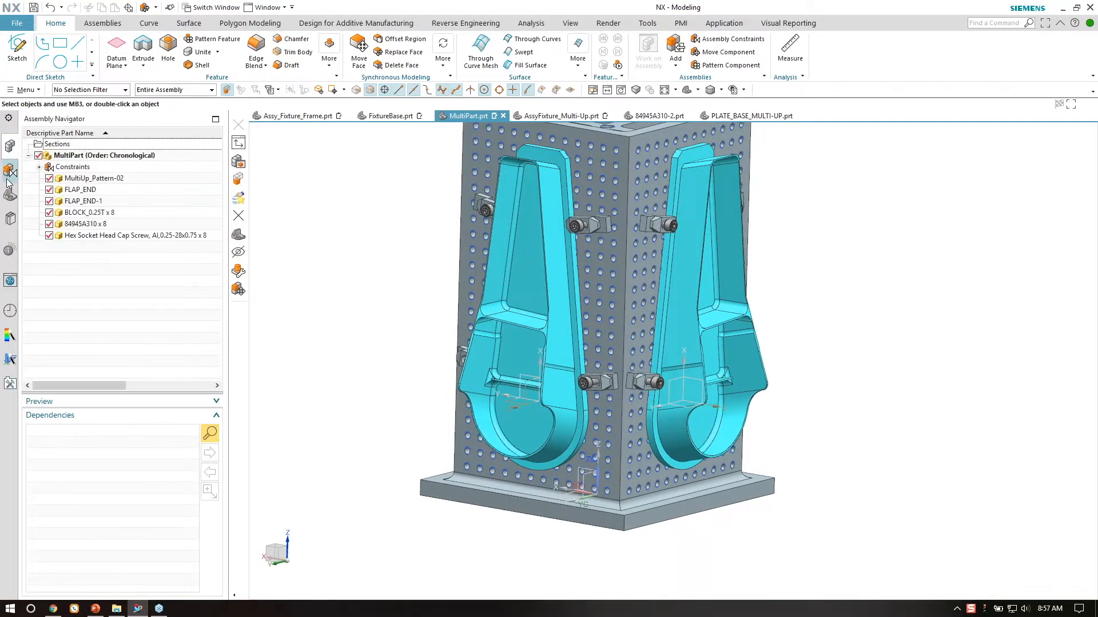
click(90, 157)
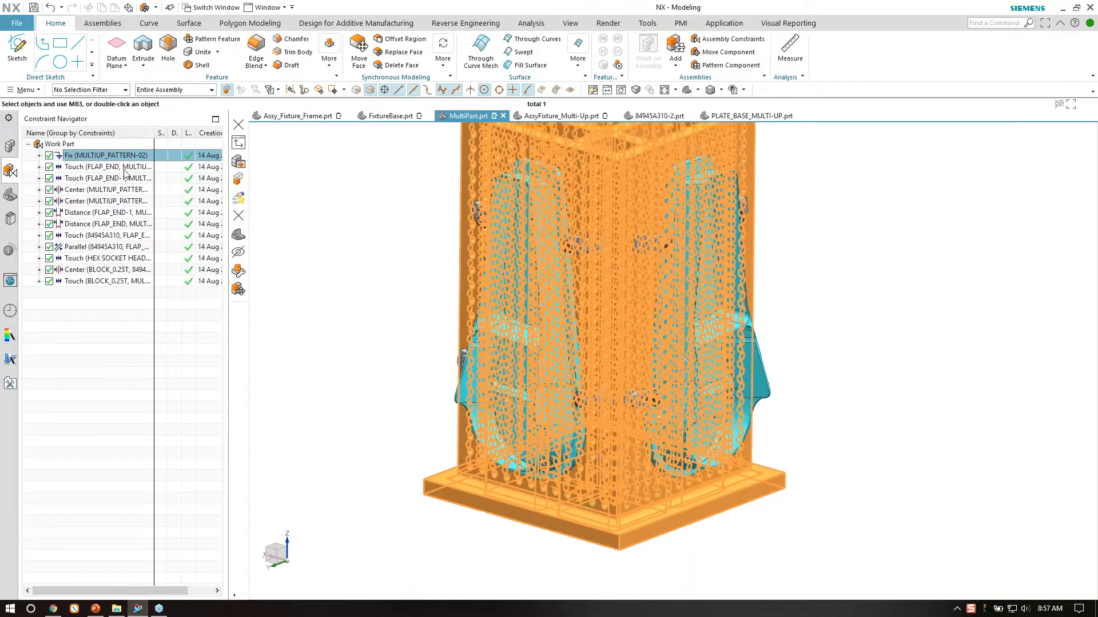
click(107, 168)
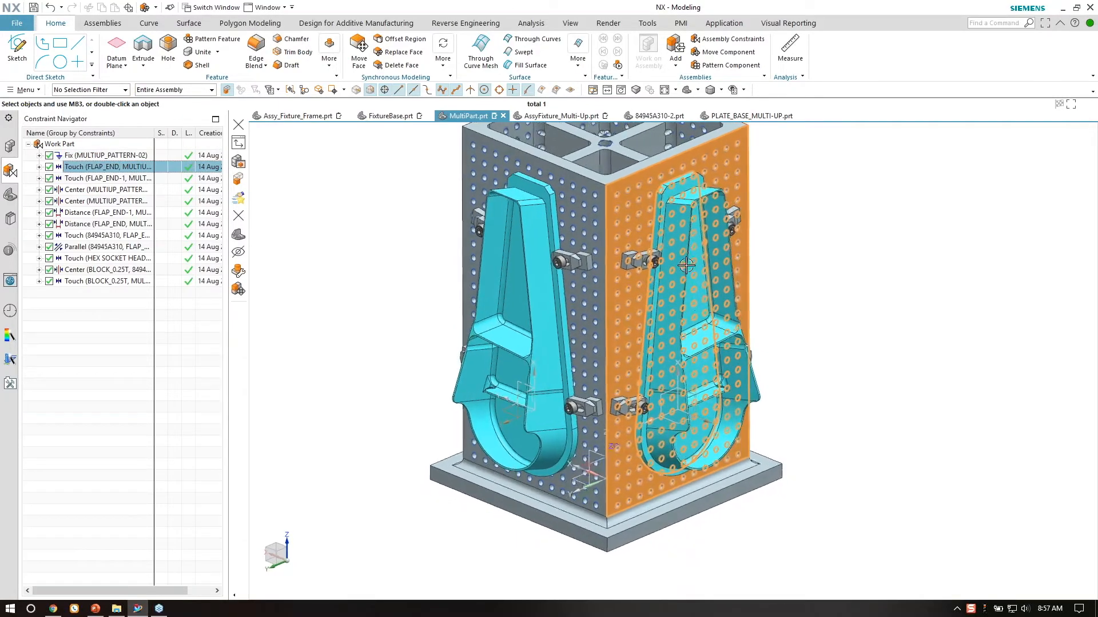
key(Escape)
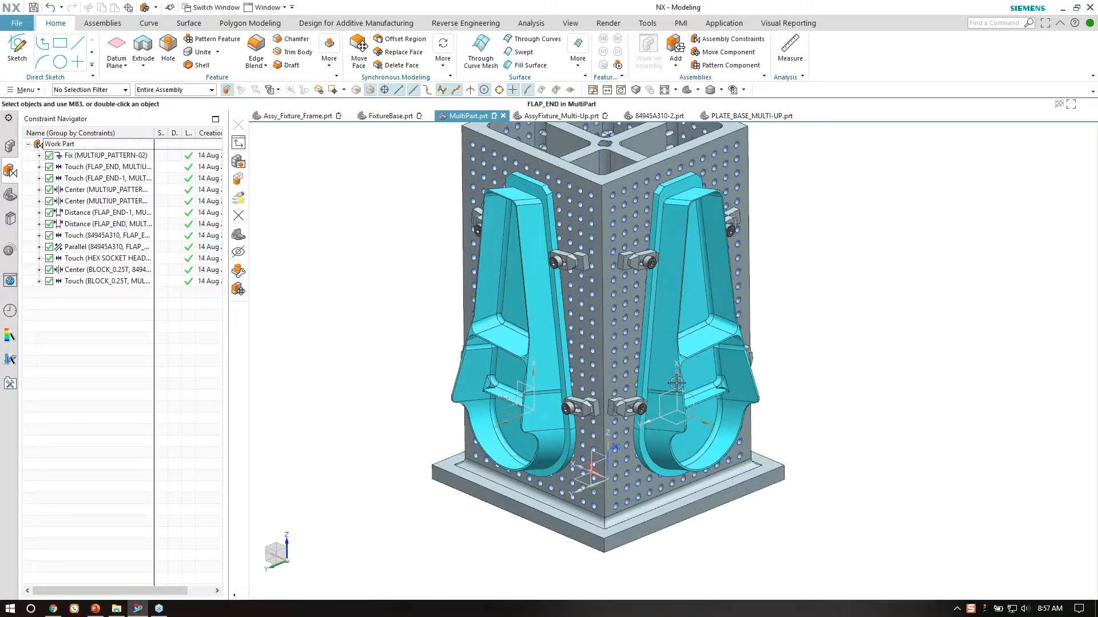
middle_drag(612, 399, 545, 269)
click(11, 194)
key(End)
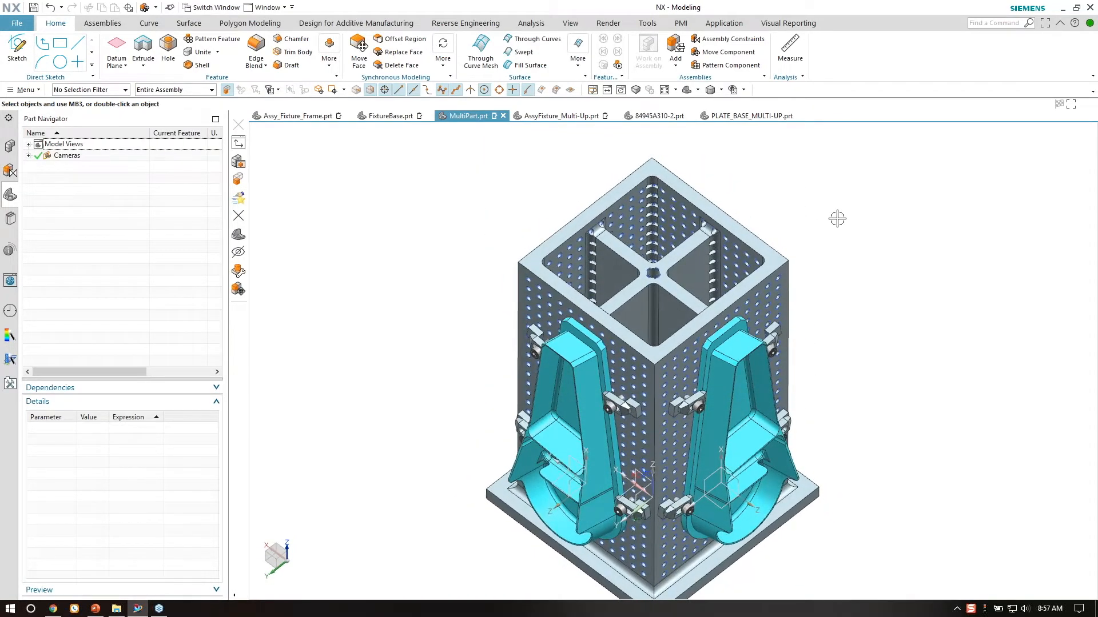
key(Home)
click(601, 313)
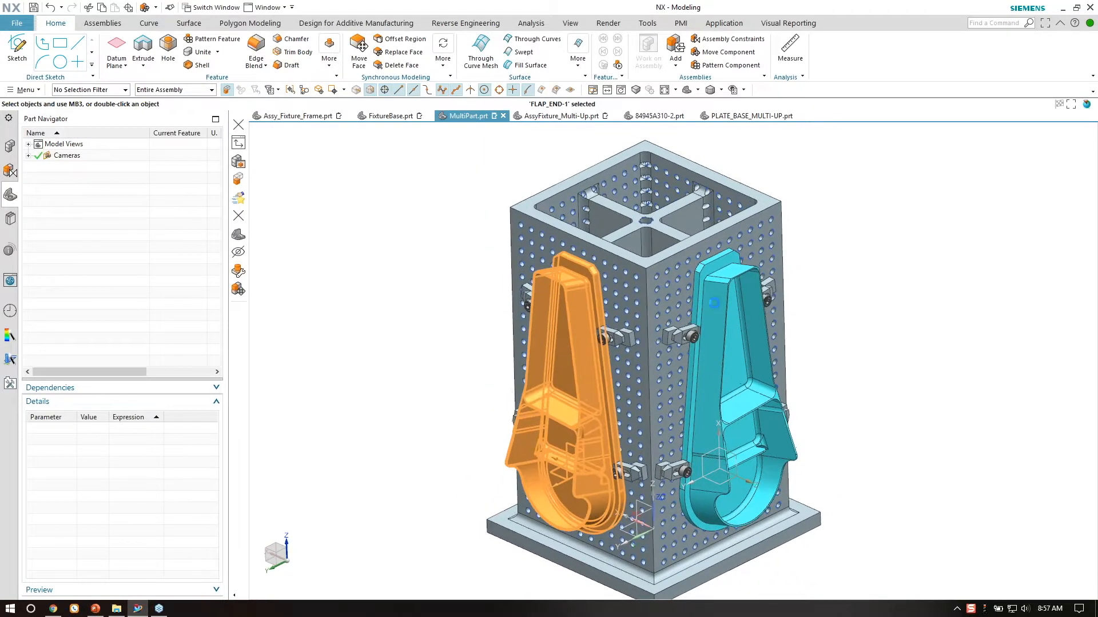
click(725, 307)
key(Escape)
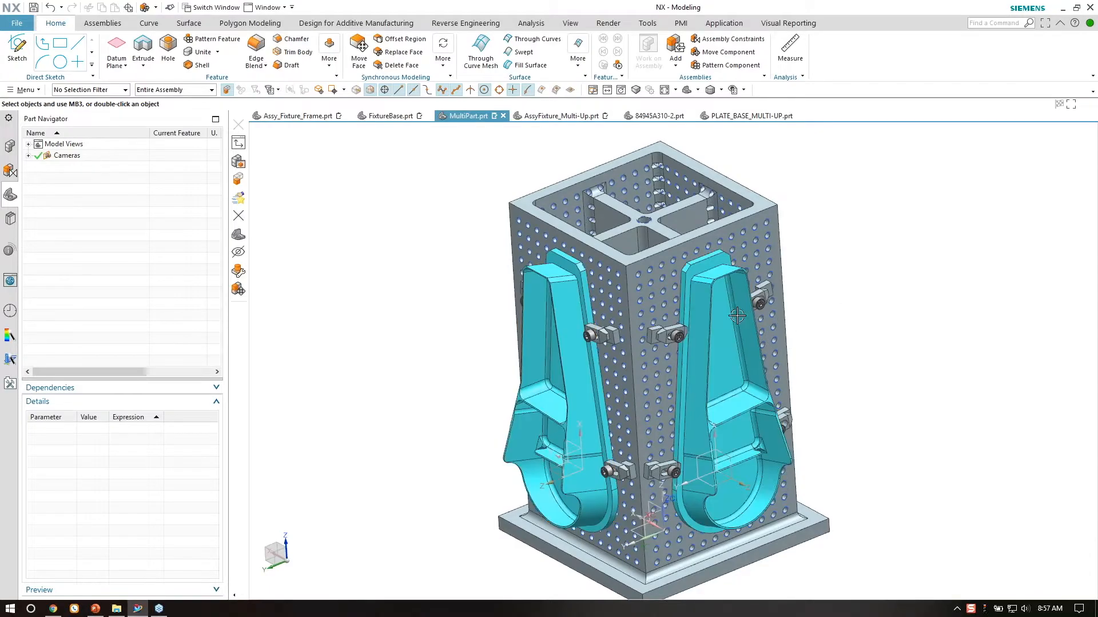
Hide the MULTIUP_PATTERN-02 tombstone and view the remaining flap parts and clamps straight from above.
click(661, 277)
key(ctrl+b)
middle_drag(647, 515, 698, 295)
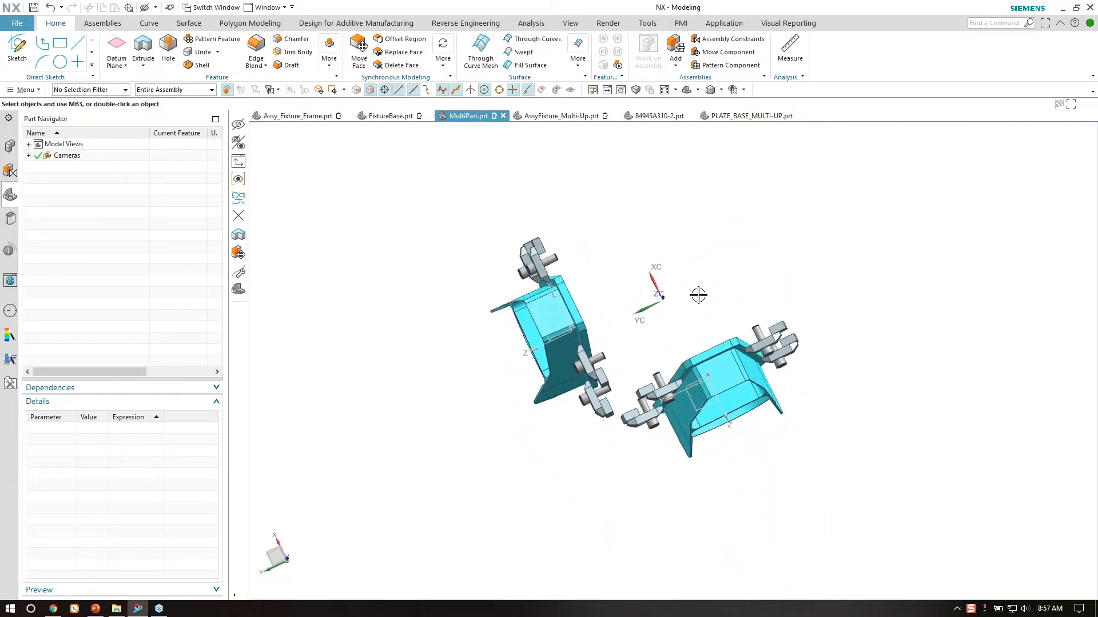
key(F8)
Select all visible flap and clamp components using the Component filter, and start Move Component on them in Copy mode.
click(122, 90)
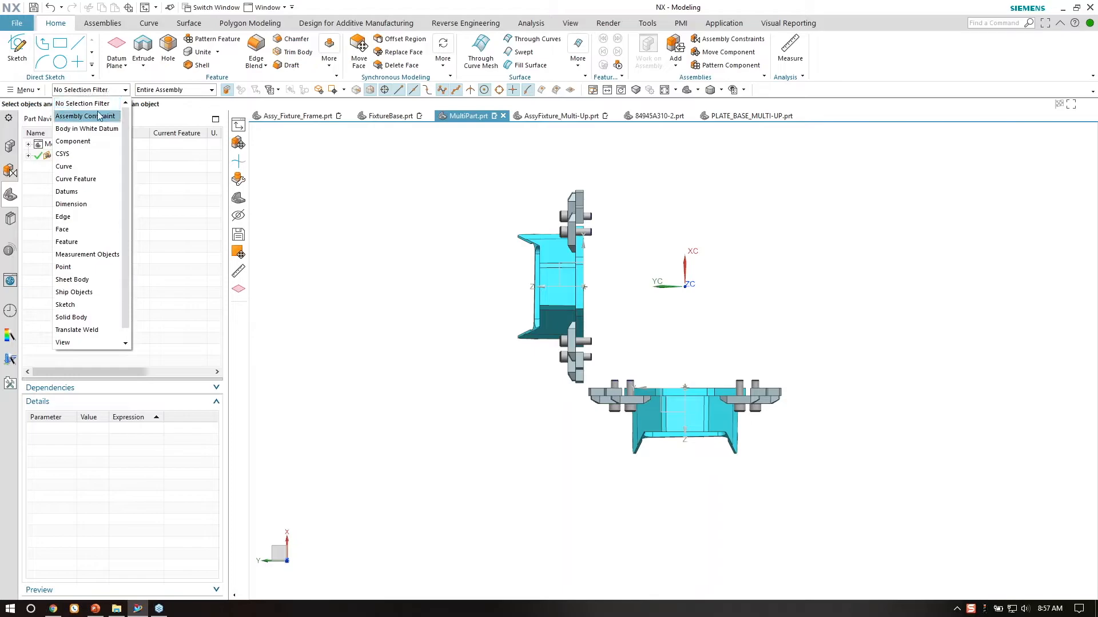
click(73, 141)
drag(469, 165, 788, 472)
middle_drag(549, 269, 587, 281)
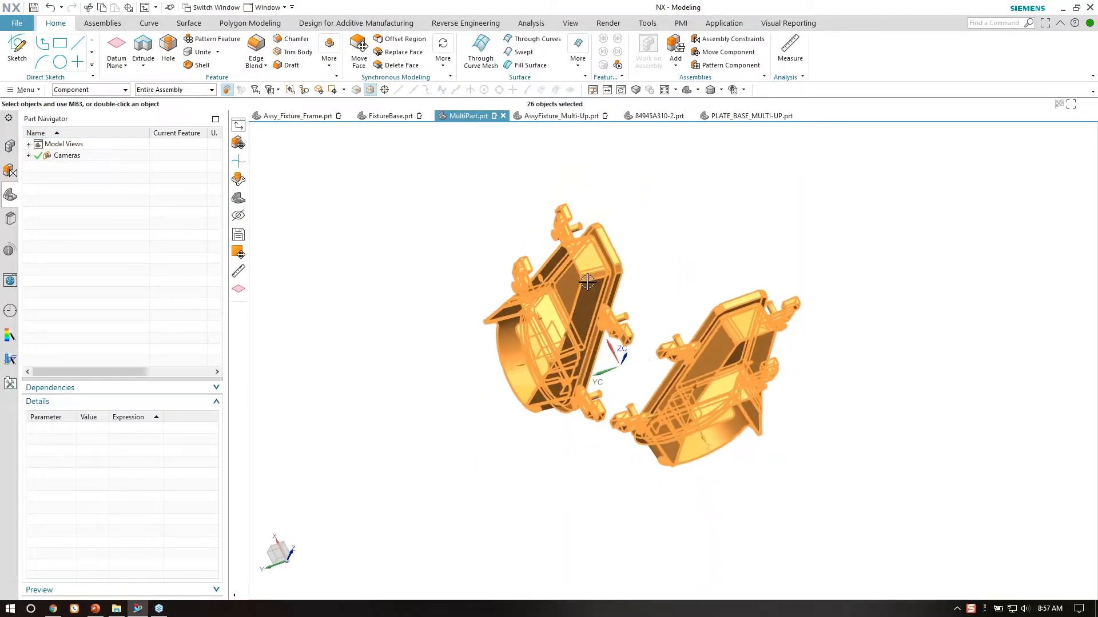
right_click(588, 281)
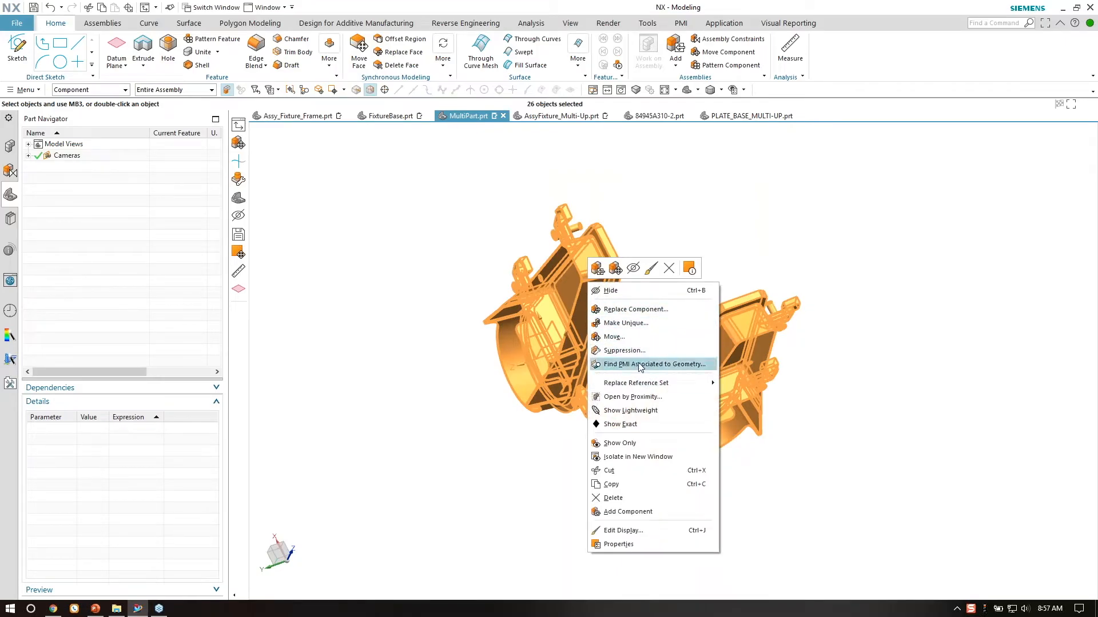
click(635, 337)
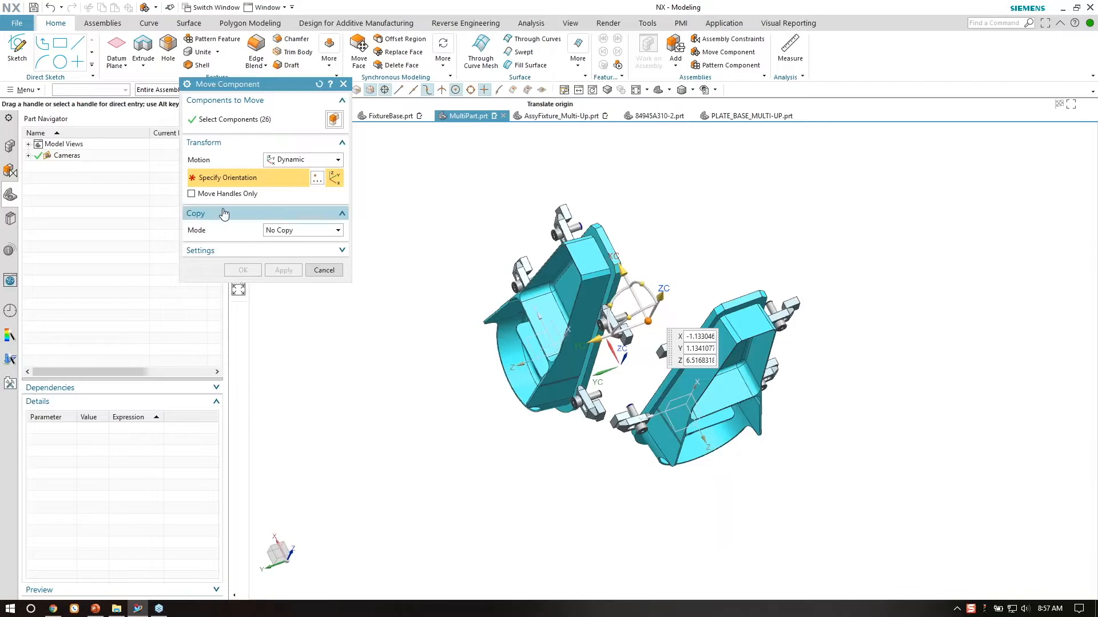
click(289, 230)
click(288, 254)
middle_drag(510, 222, 602, 194)
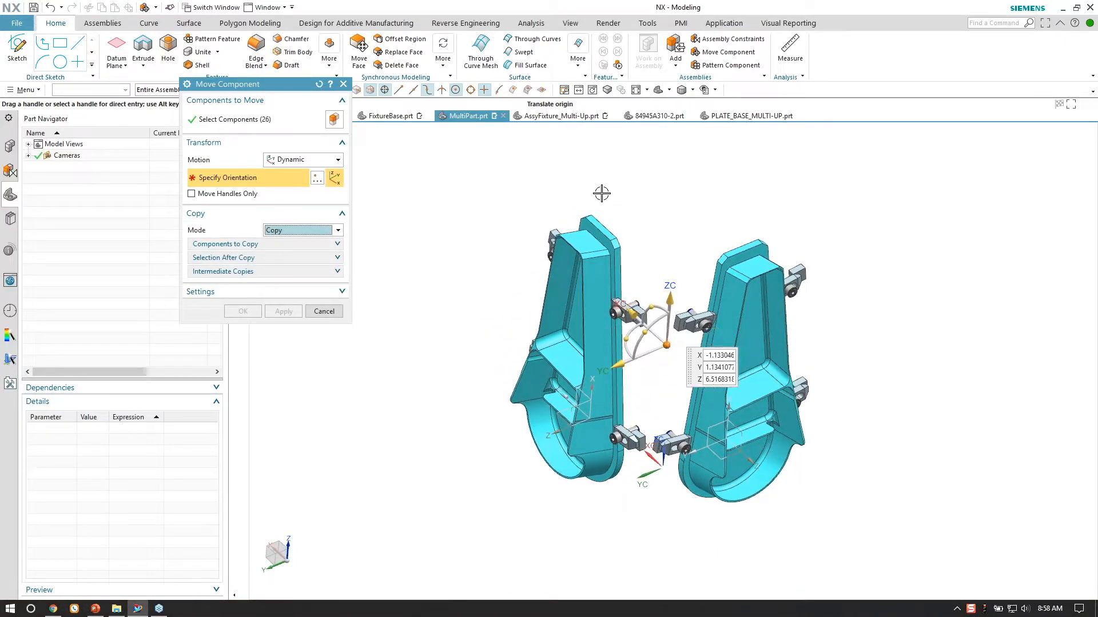
Show all hidden objects, including the tombstone, while the component move stays active.
click(715, 89)
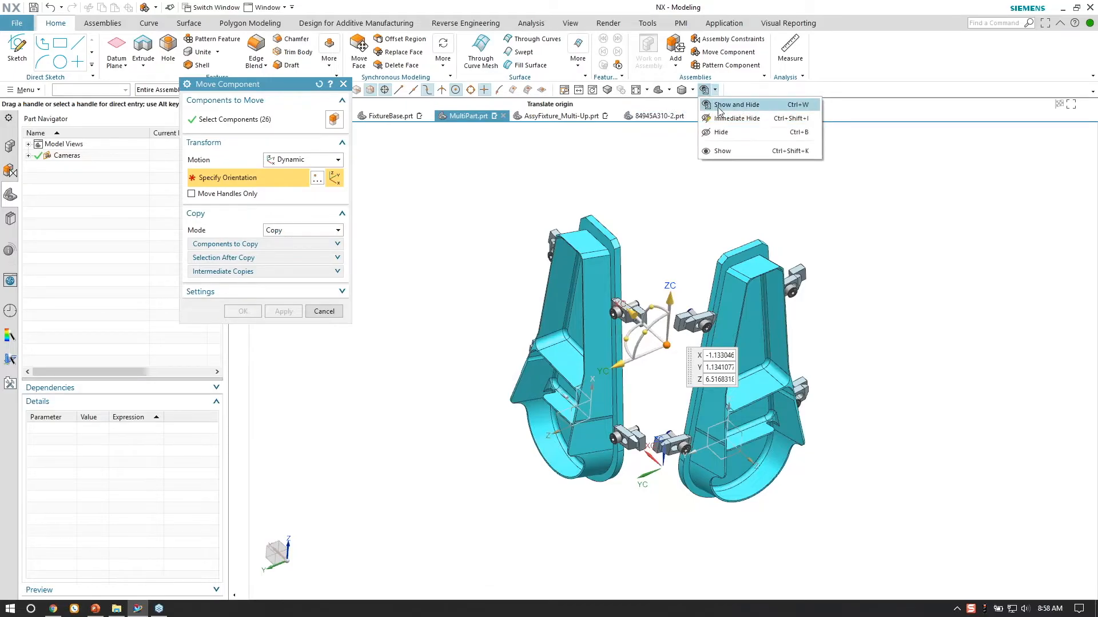
click(738, 108)
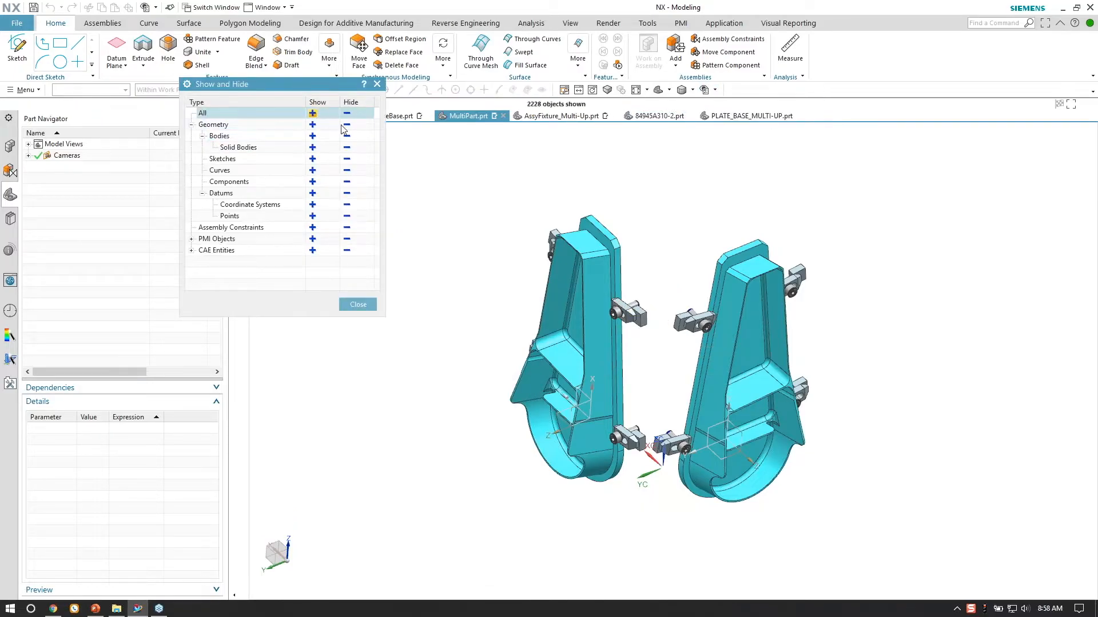
click(353, 304)
Relocate only the move handles to the arc centre of the hole in the middle of the tombstone's top.
click(202, 194)
scroll(661, 353, up, 3)
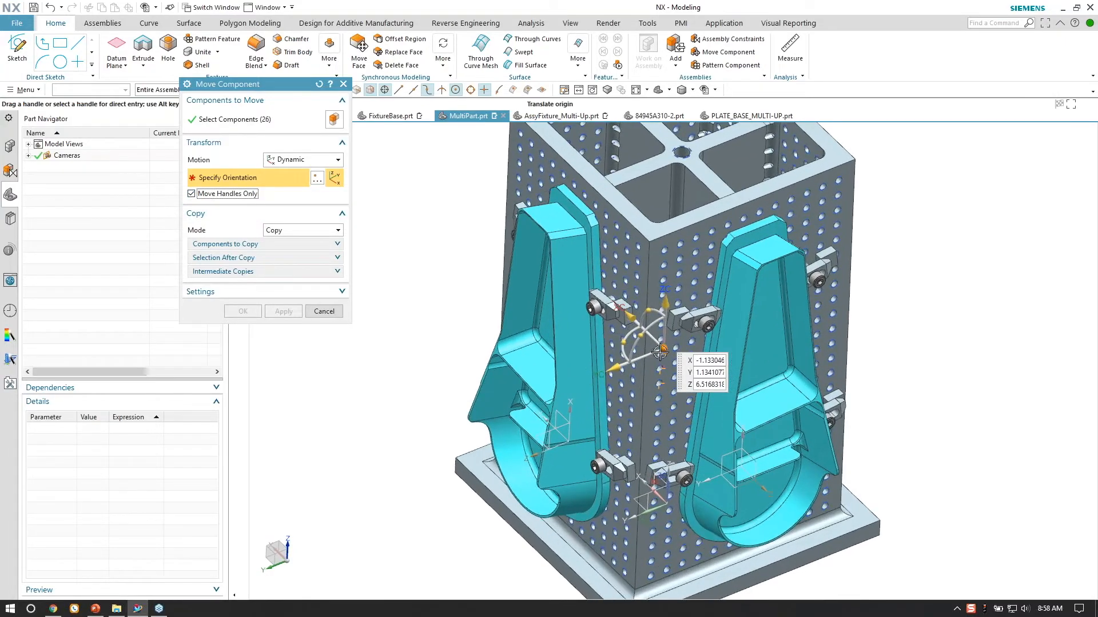
scroll(661, 353, down, 1)
scroll(689, 189, up, 2)
click(669, 205)
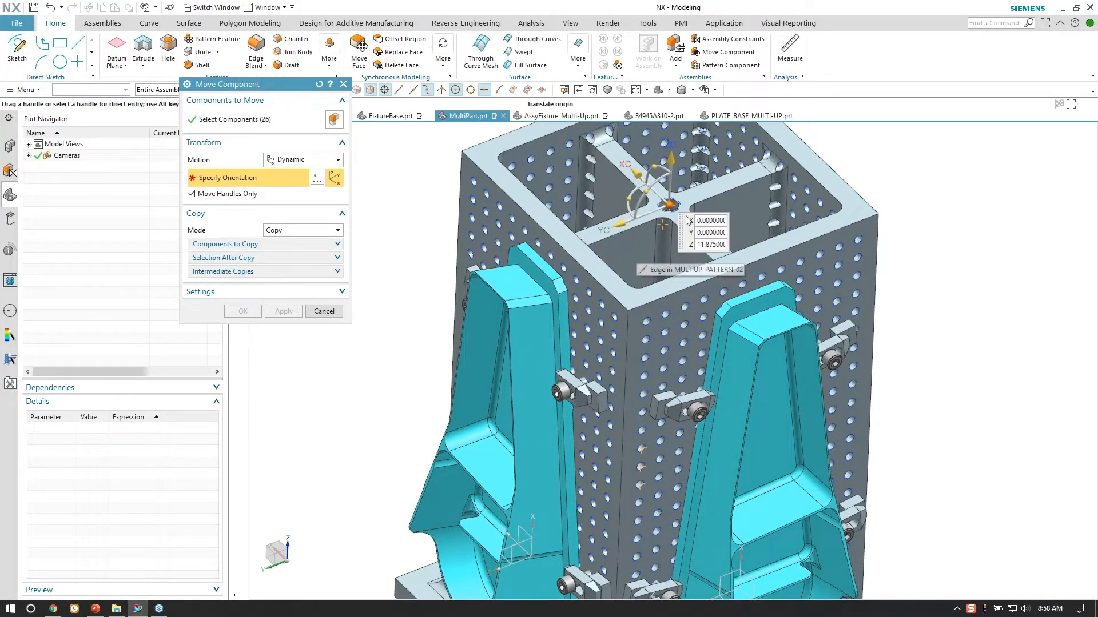
key(F8)
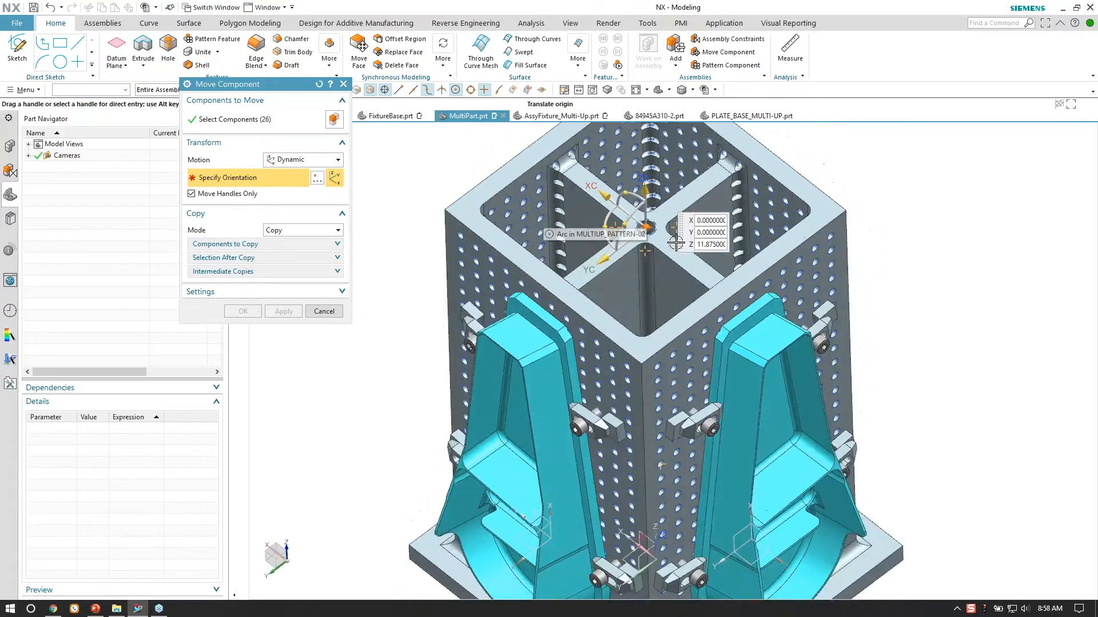
Copy the selected flap parts and clamps by rotating them 180° about the ZC axis, and inspect the populated tombstone.
click(191, 193)
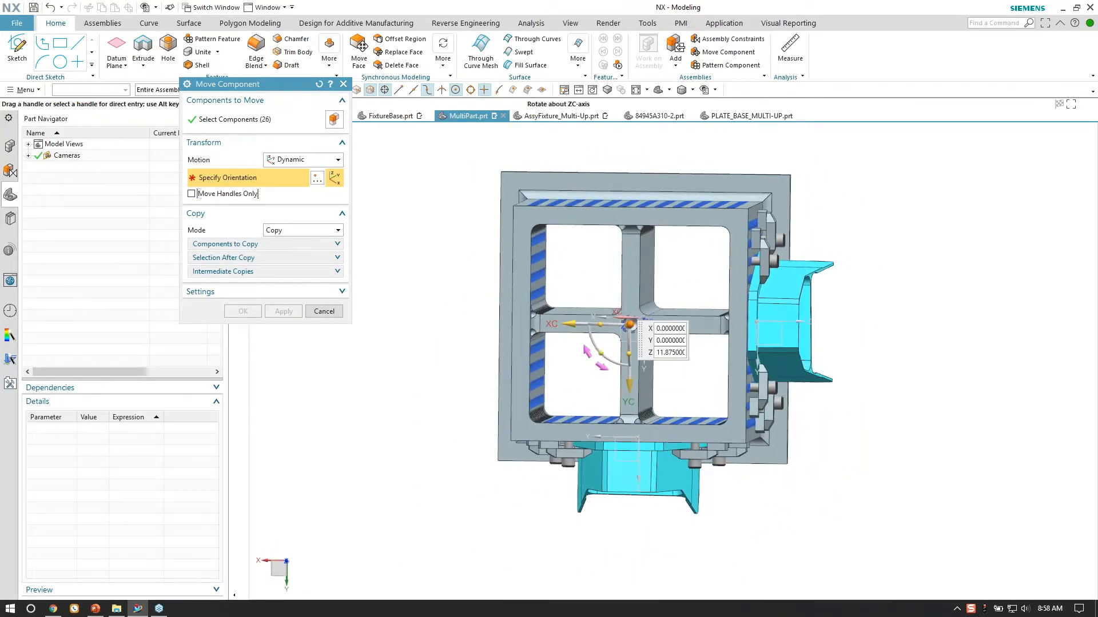
click(613, 358)
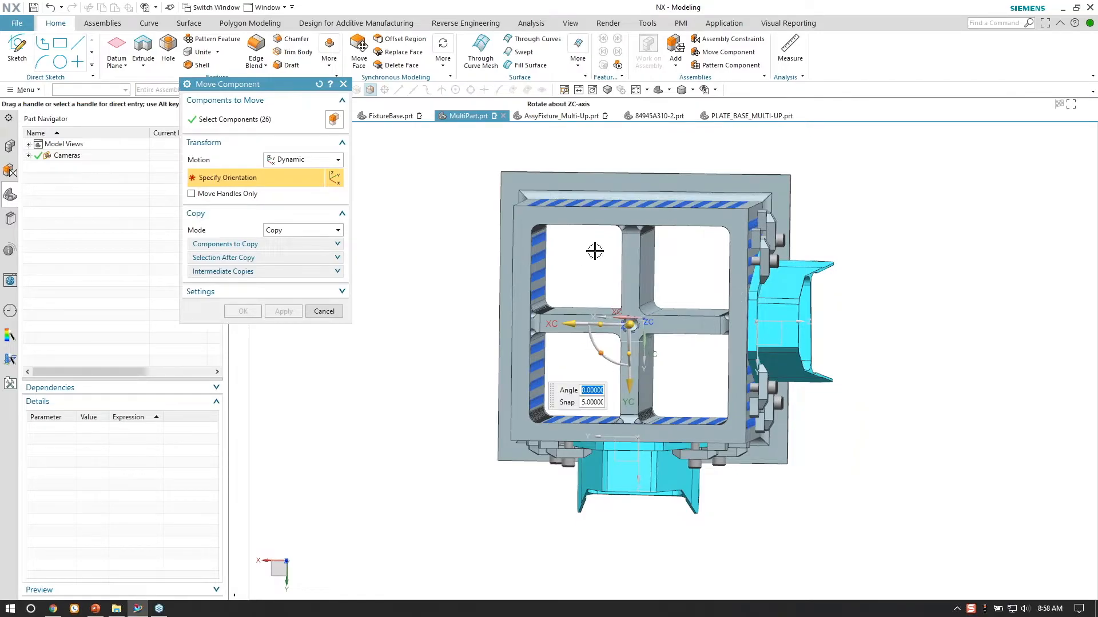
text(180)
key(Return)
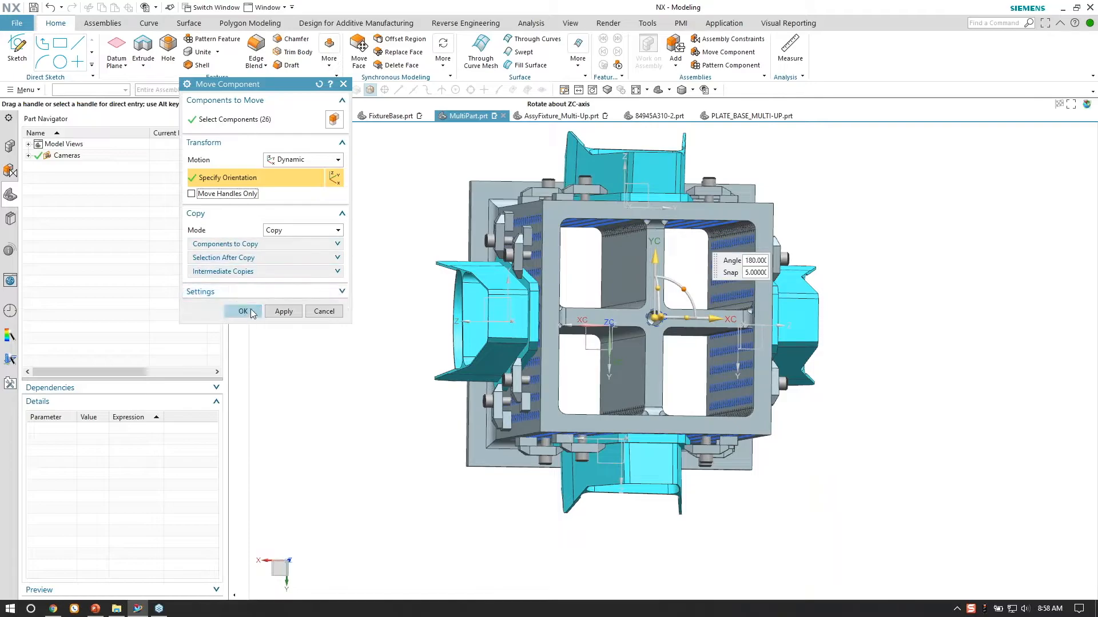
click(248, 311)
middle_drag(840, 366, 861, 334)
middle_drag(710, 251, 675, 169)
scroll(657, 192, up, 3)
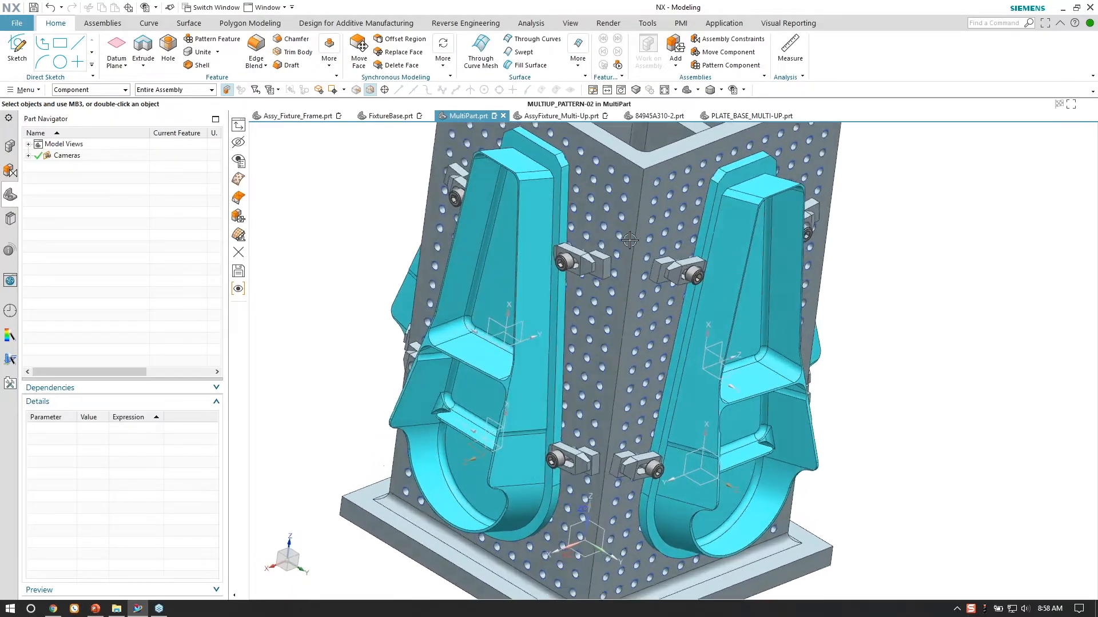
Examine the assembly dependencies of a FLAP_END-1 part on the tombstone, highlighting its Center, Distance and Parallel constraints.
click(739, 227)
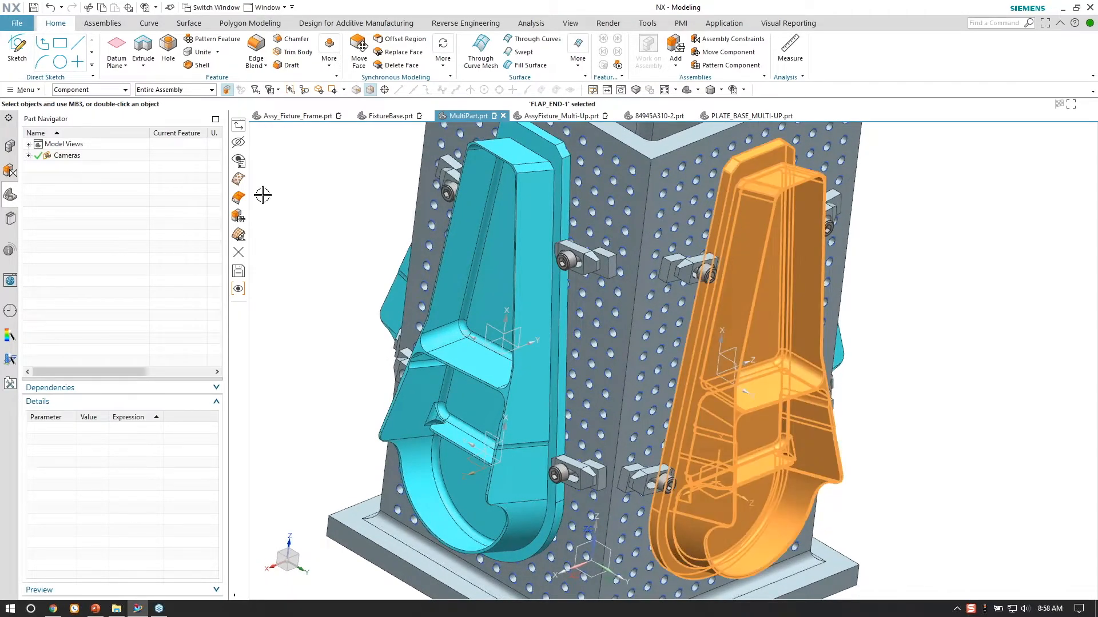
click(10, 147)
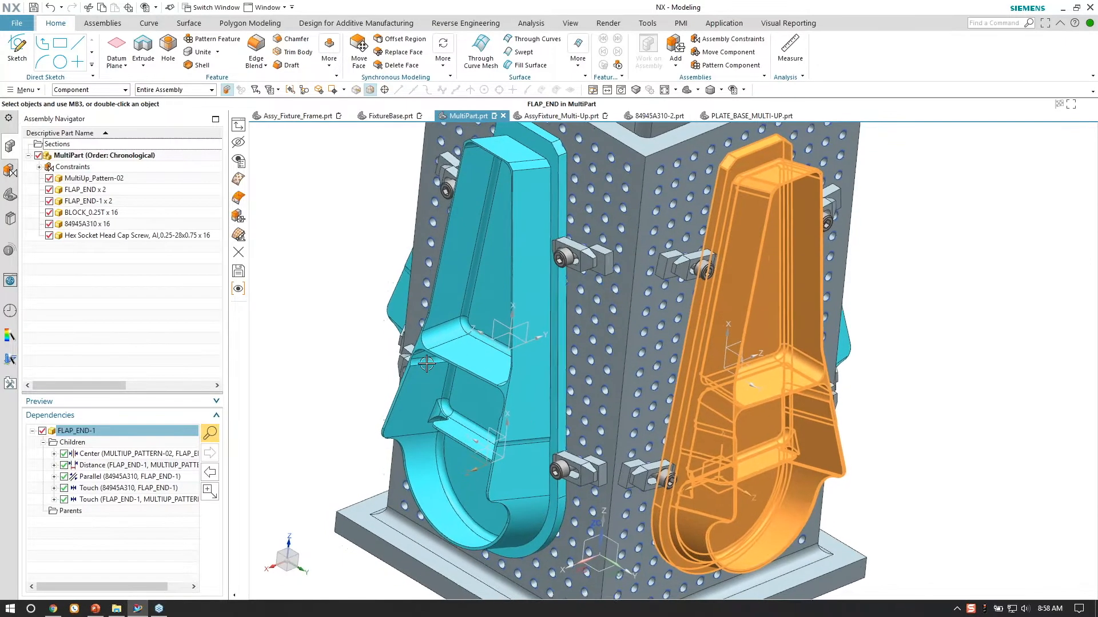
click(94, 454)
click(95, 465)
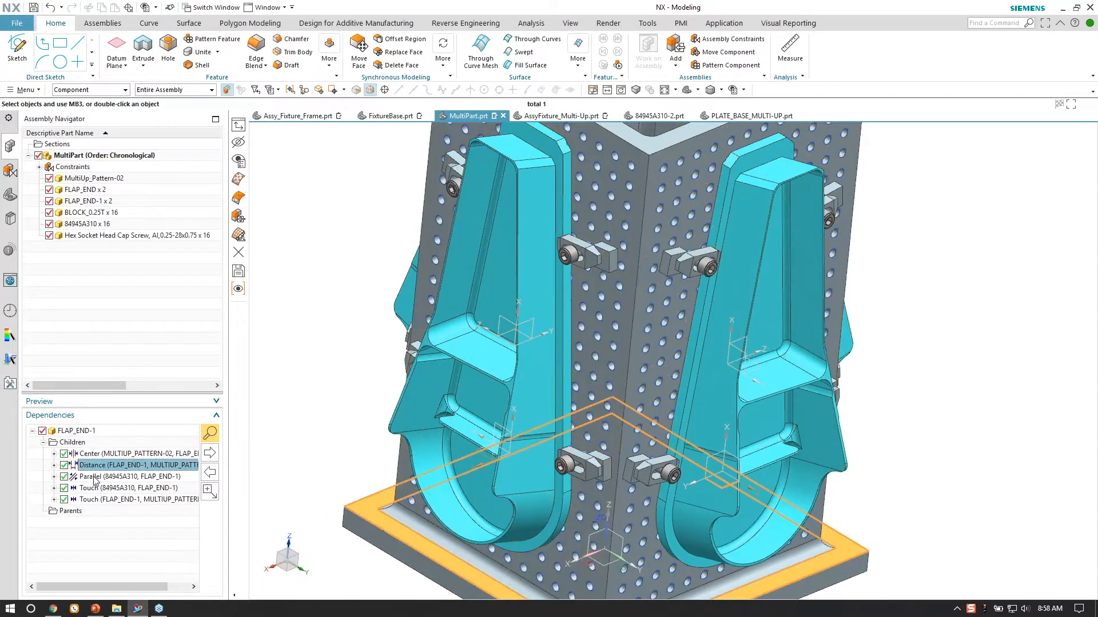
click(95, 477)
Check the dependencies of the flap parts on the tombstone's other faces, comparing constrained parts with the copies.
click(540, 291)
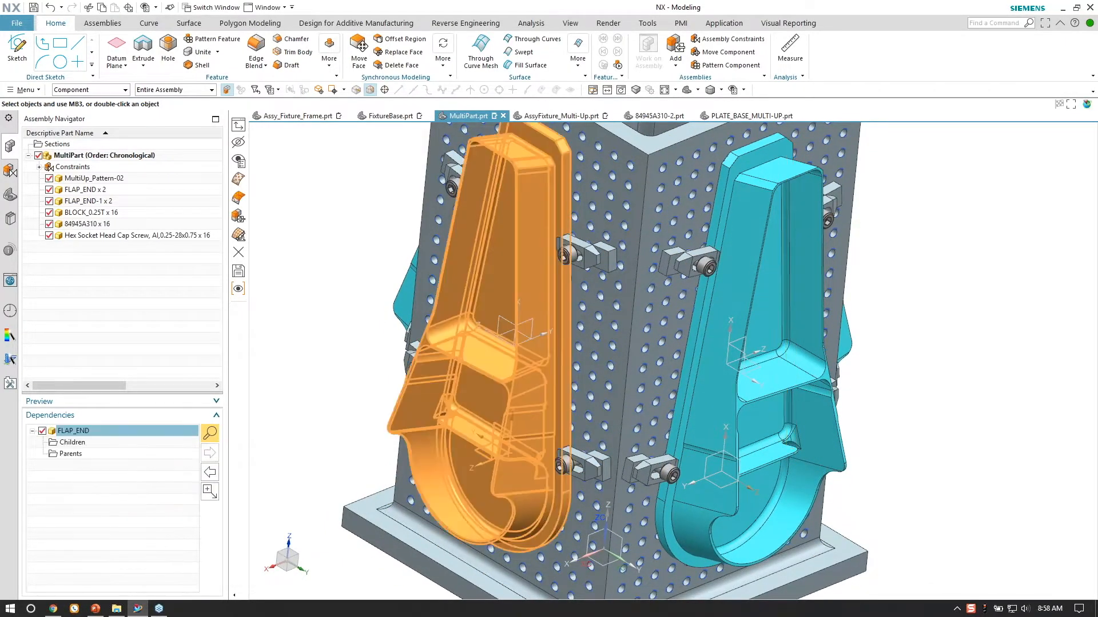
middle_drag(269, 421, 899, 375)
key(Escape)
click(814, 311)
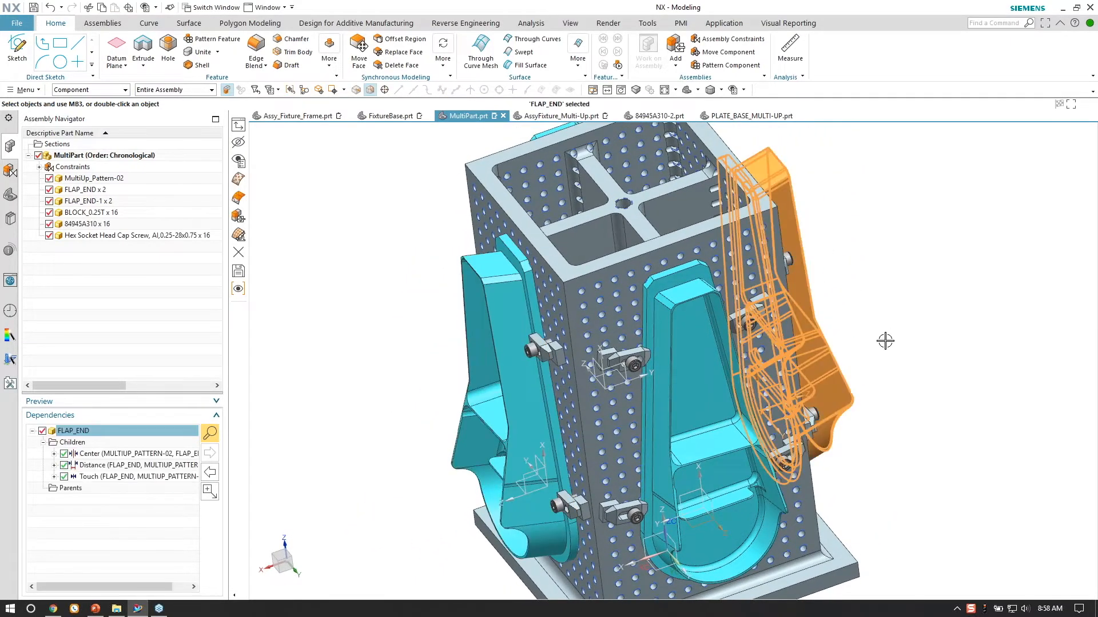
middle_drag(776, 347, 569, 166)
click(567, 164)
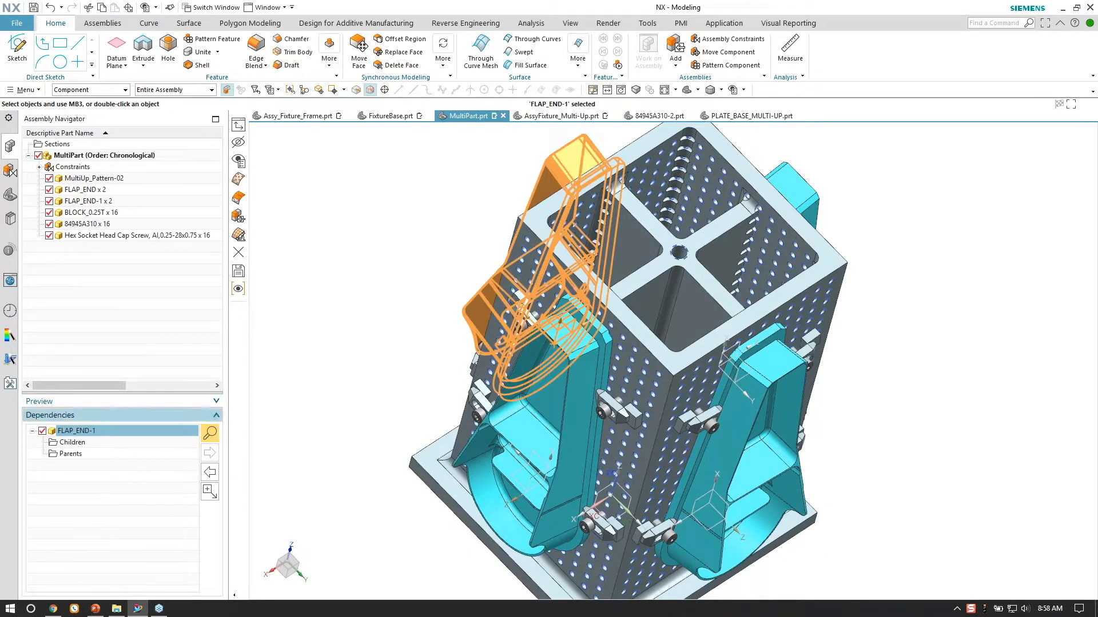
key(Escape)
middle_drag(478, 324, 442, 263)
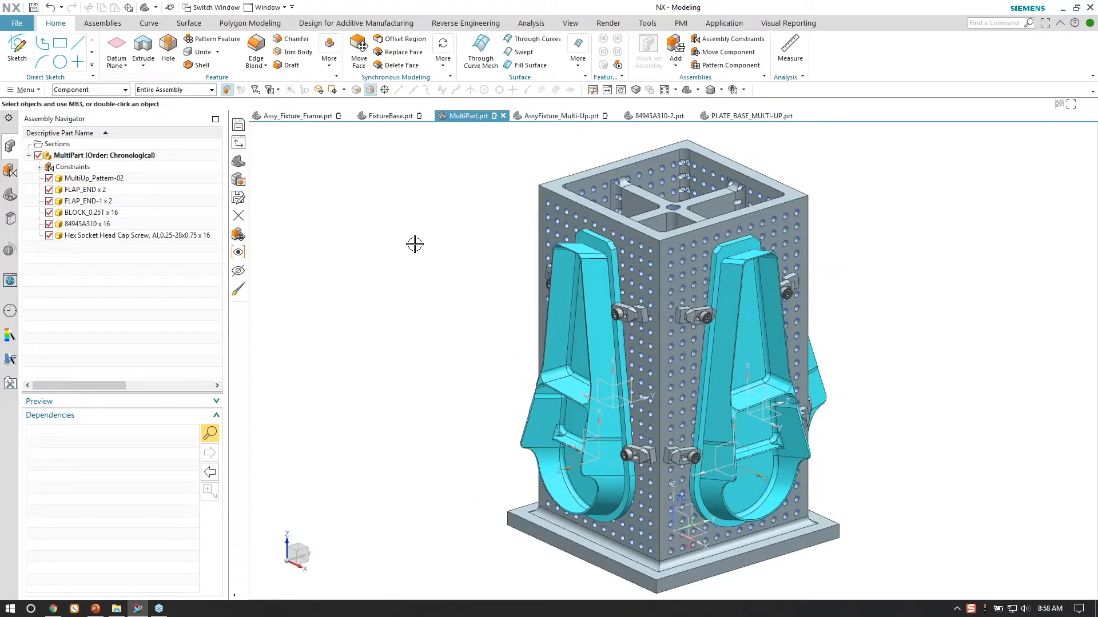
middle_drag(403, 267, 411, 264)
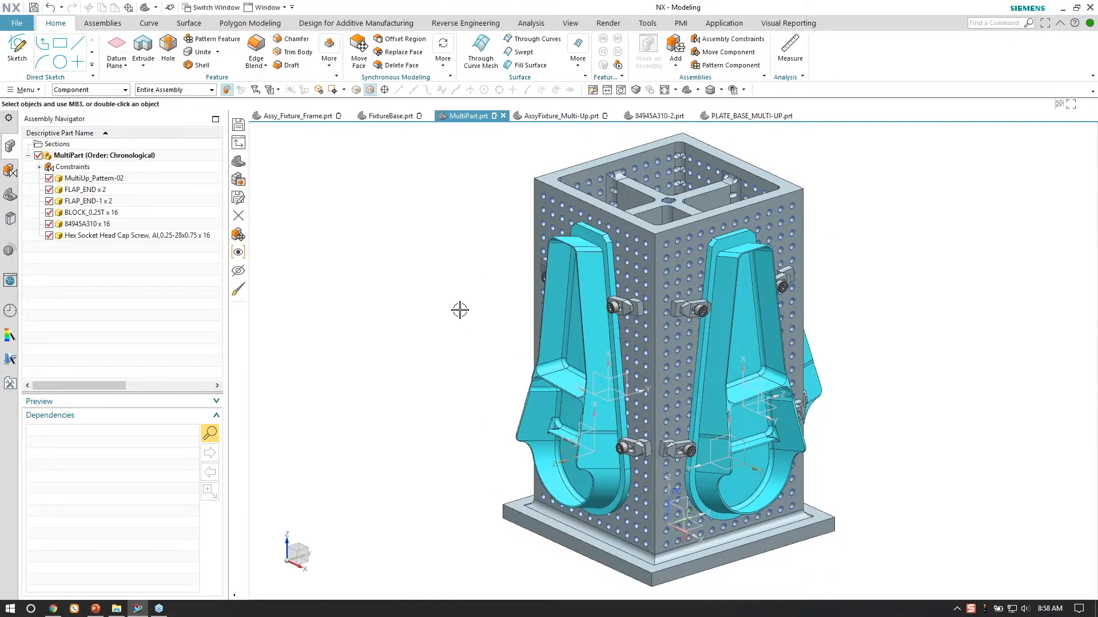
middle_drag(639, 283, 648, 277)
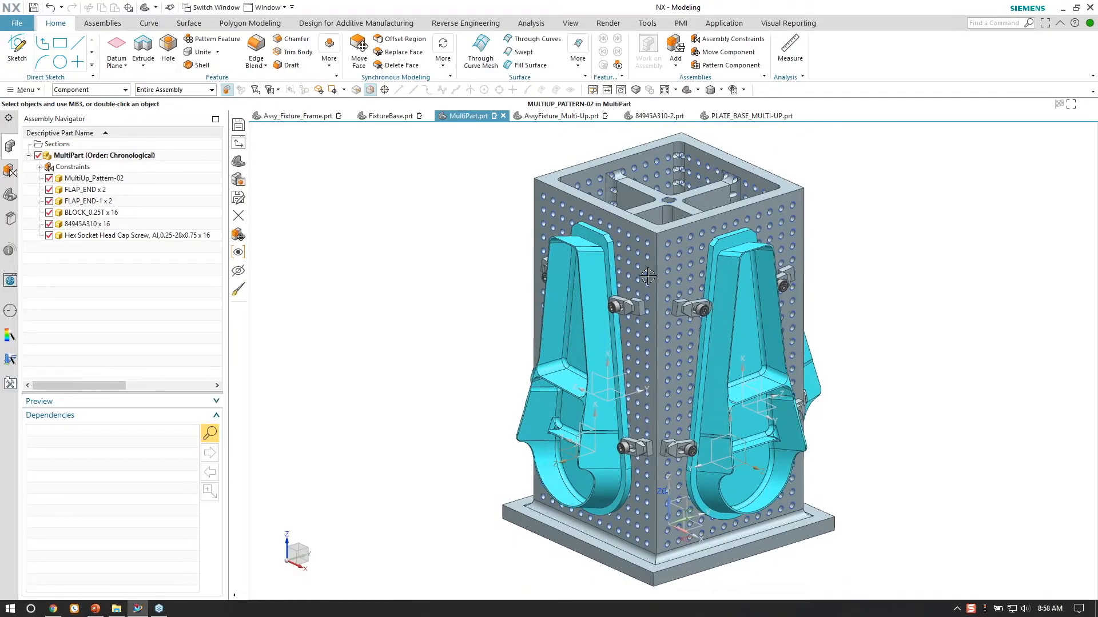
middle_drag(718, 385, 441, 301)
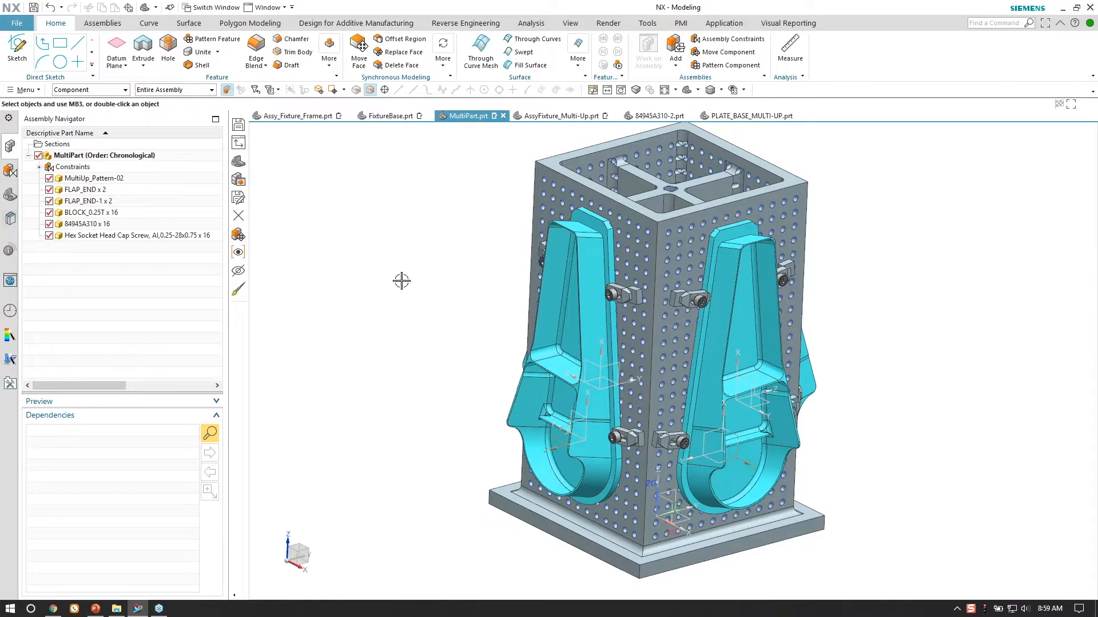
click(340, 454)
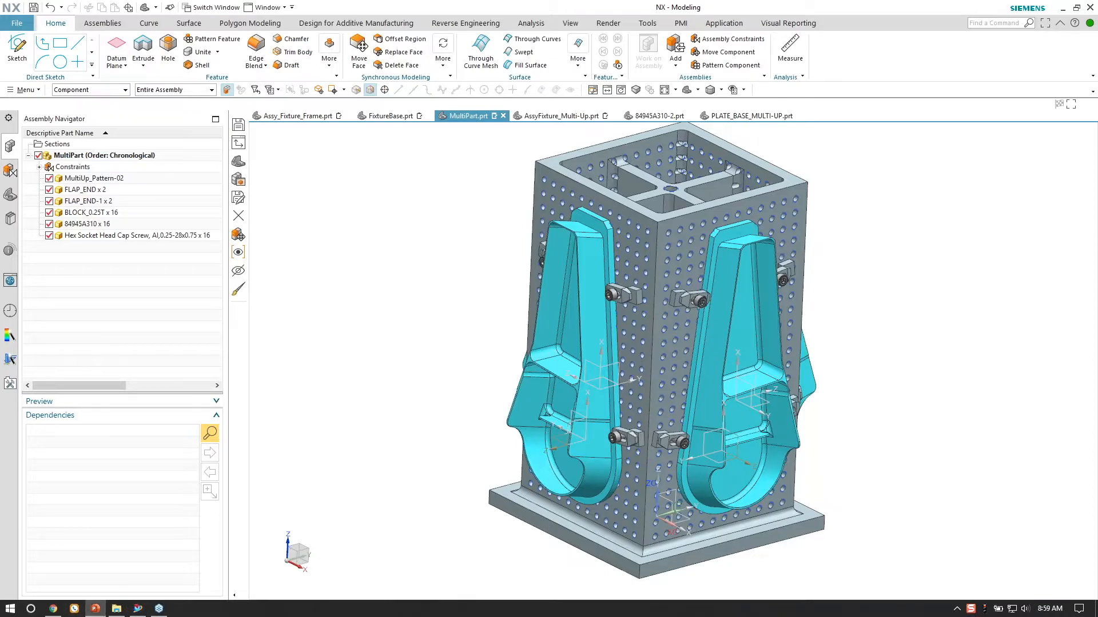
Open the clamp part 84945A32.prt from yesterday's entries in the part history.
click(9, 307)
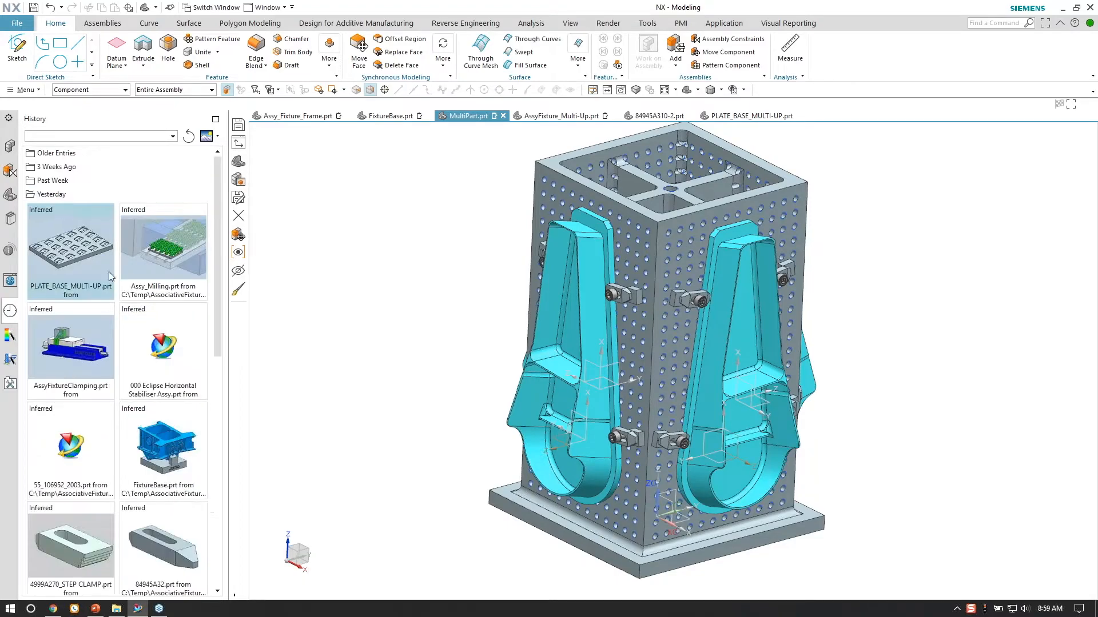
scroll(166, 384, down, 4)
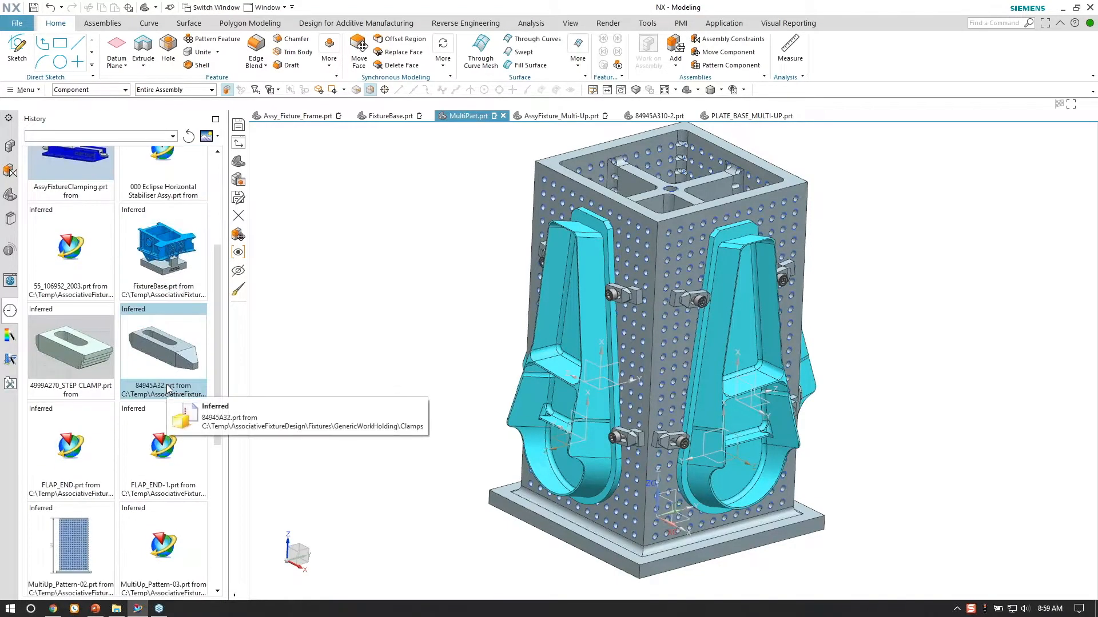
scroll(171, 354, down, 2)
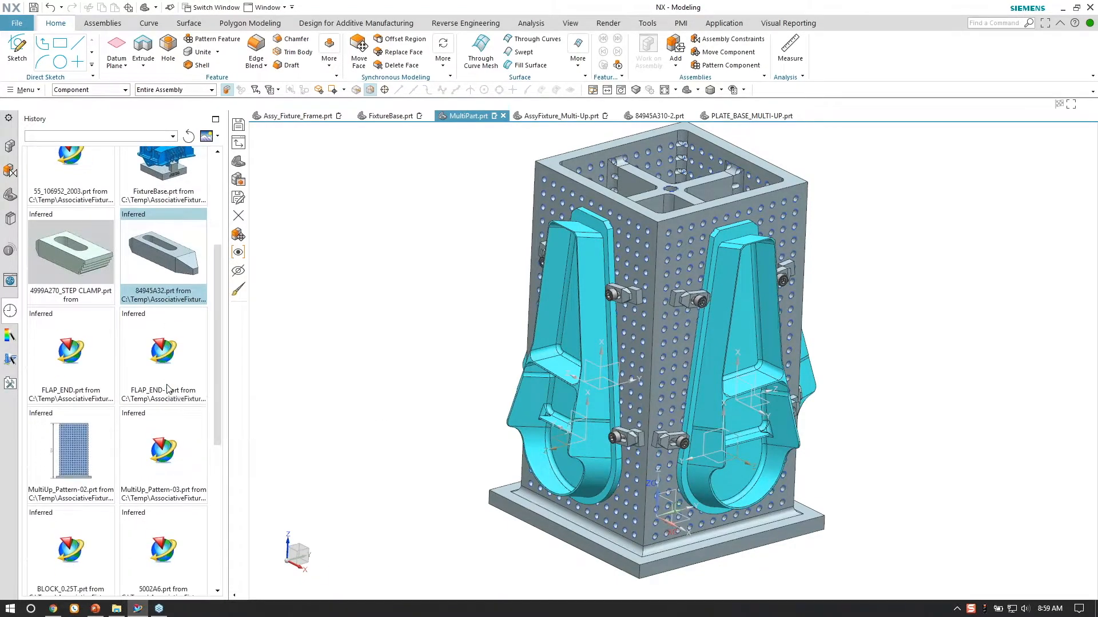
click(183, 273)
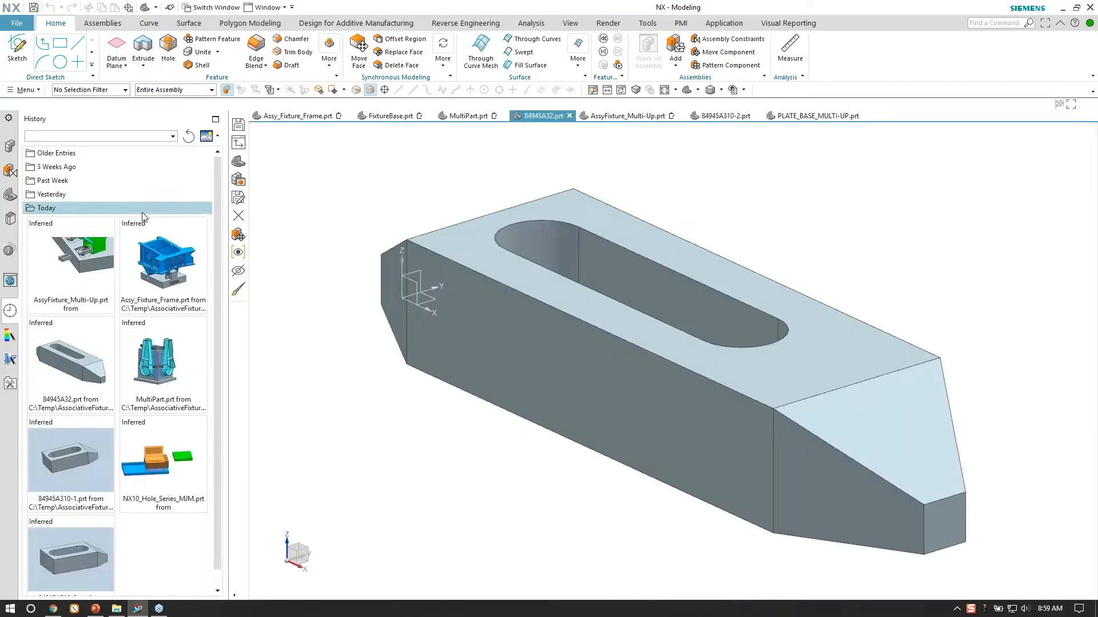
Review the clamp's model history, highlighting the unparameterized body beneath its synchronous dimensions.
click(11, 195)
middle_drag(303, 238, 434, 412)
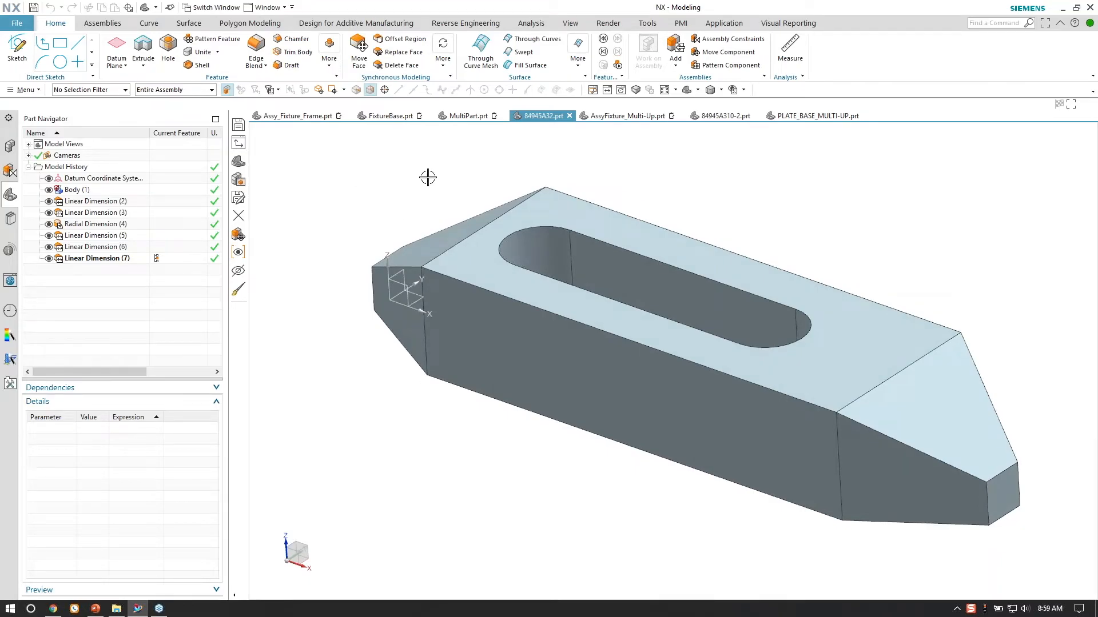
middle_drag(630, 158, 258, 183)
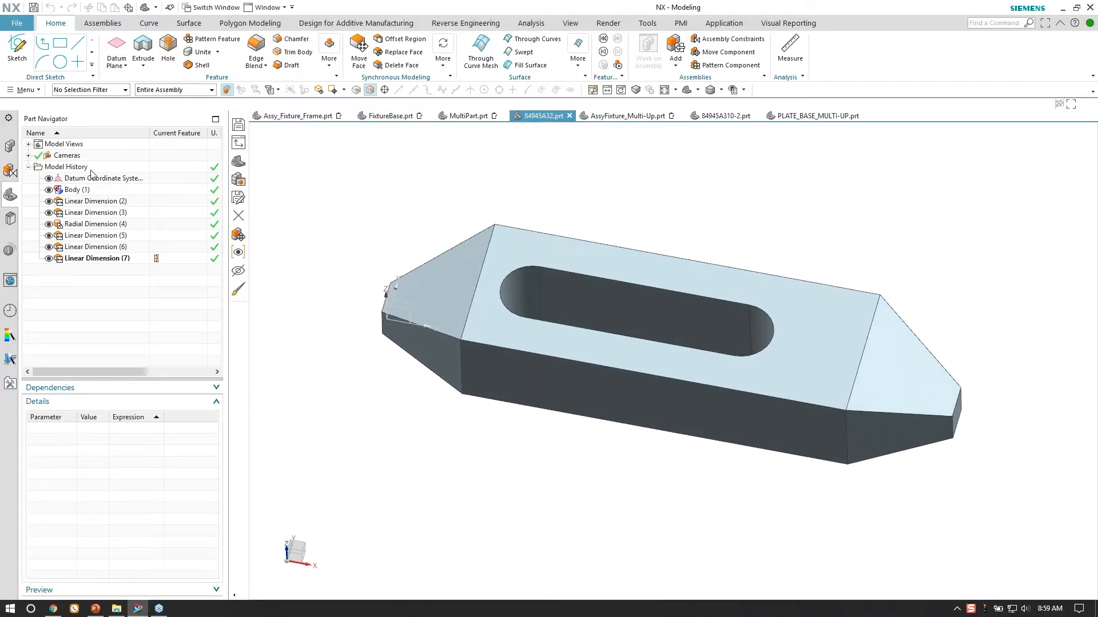
click(76, 190)
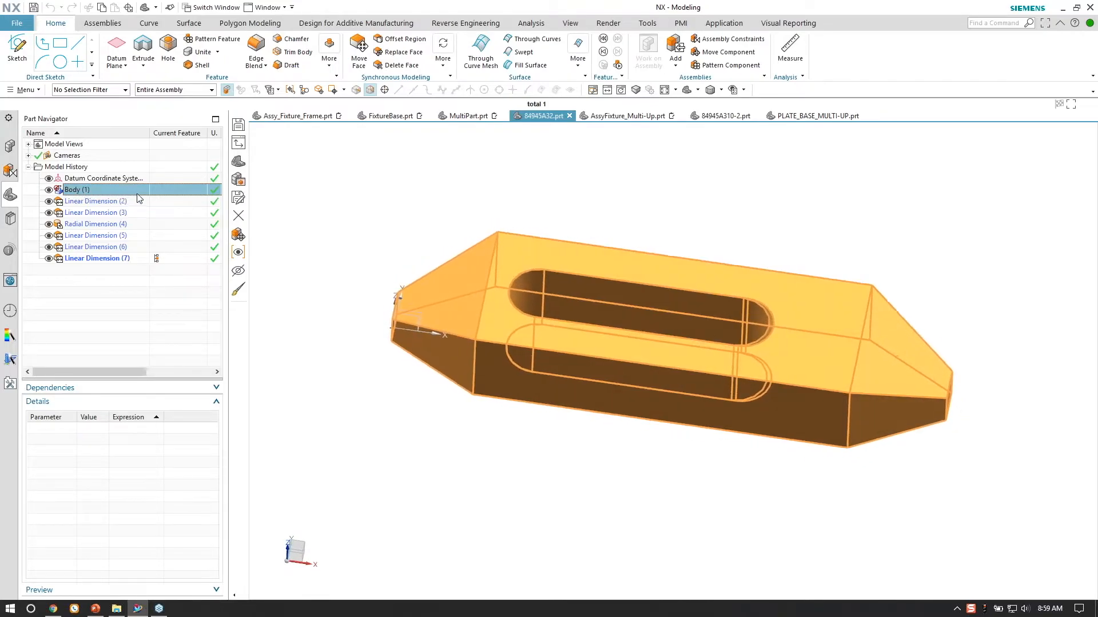
click(319, 128)
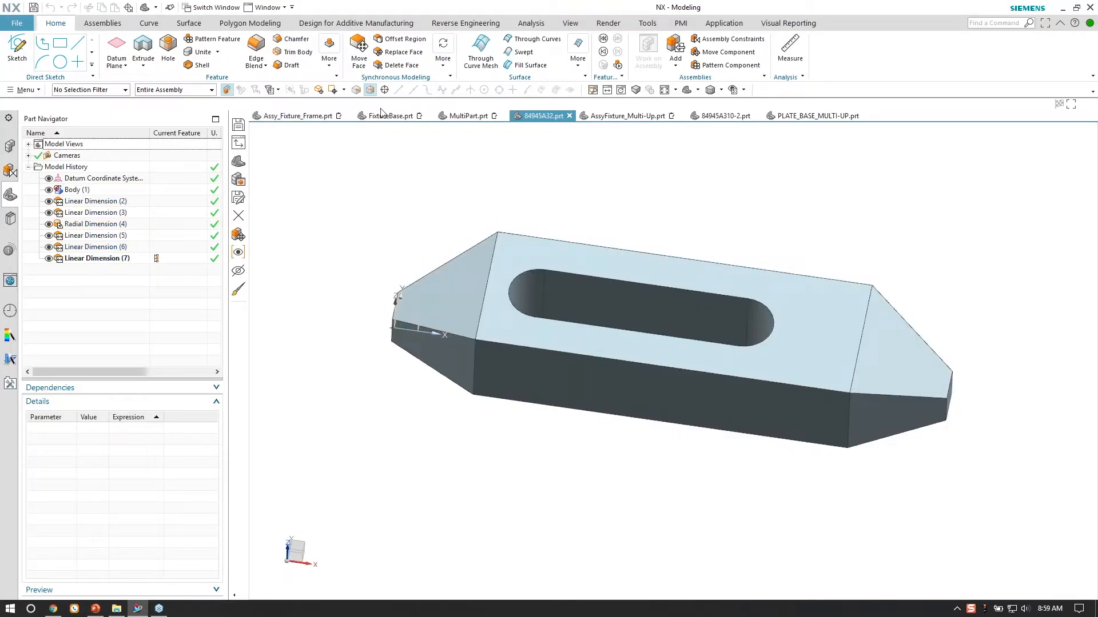
Edit the linear dimension controlling the clamp's width and set its distance to 1.5 in.
click(440, 62)
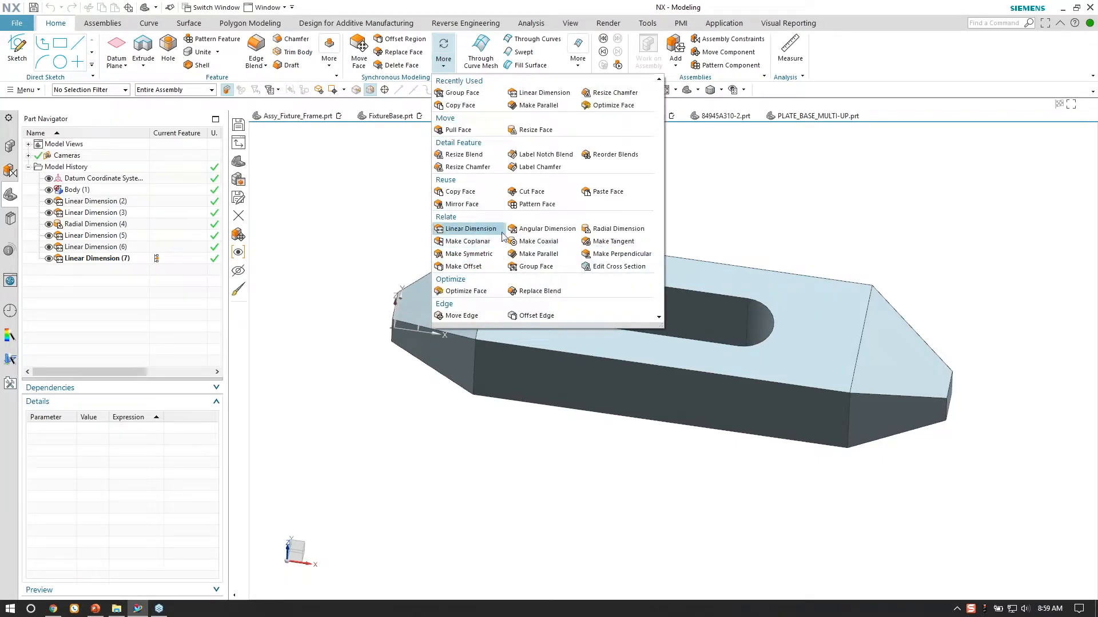
click(333, 208)
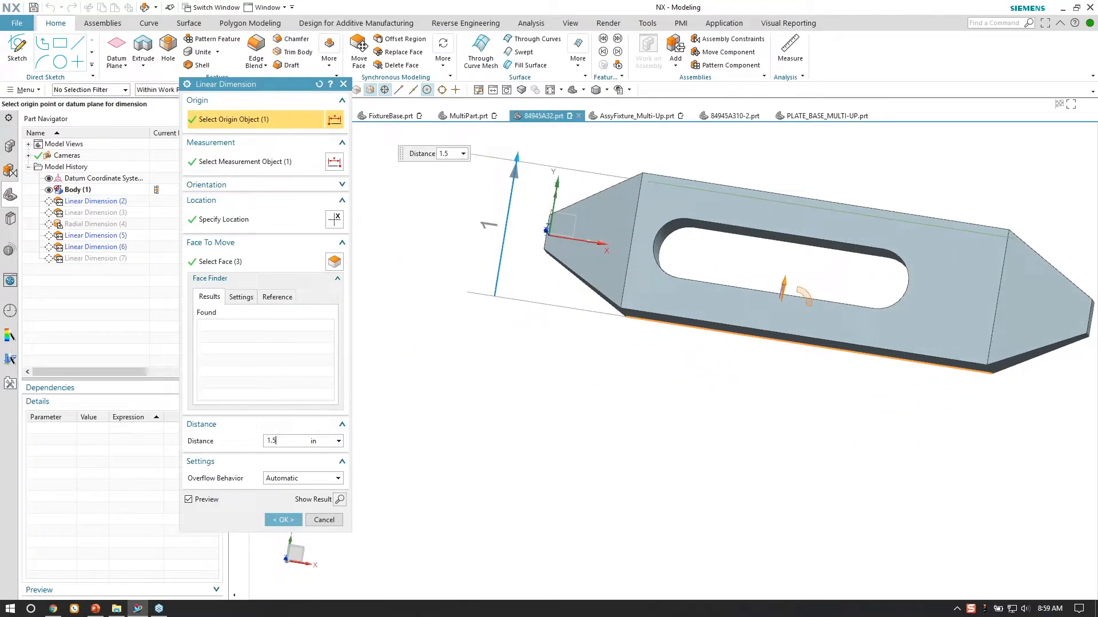
text(1.5)
key(Return)
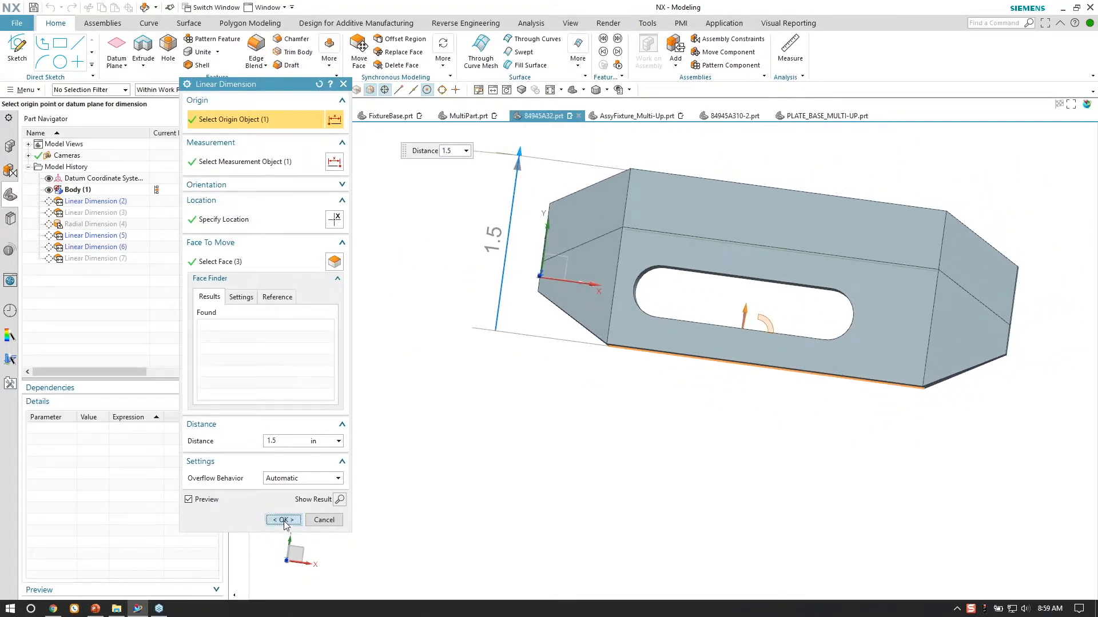
click(283, 520)
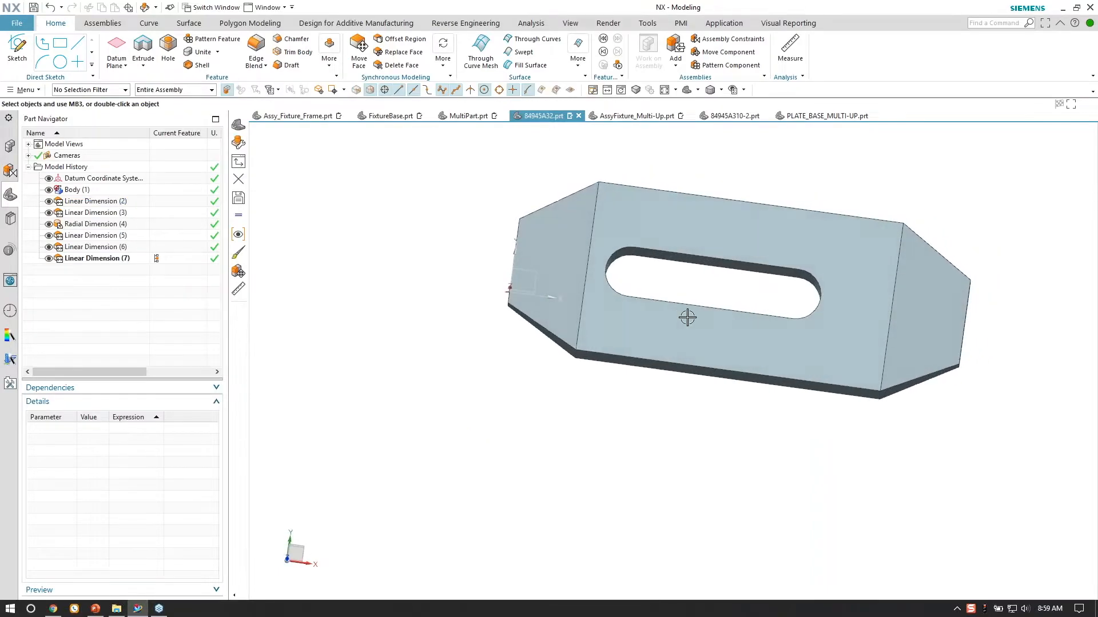
Inspect the formula that positions the clamp's slot across its width, leaving Linear Dimension (6) unchanged.
click(107, 247)
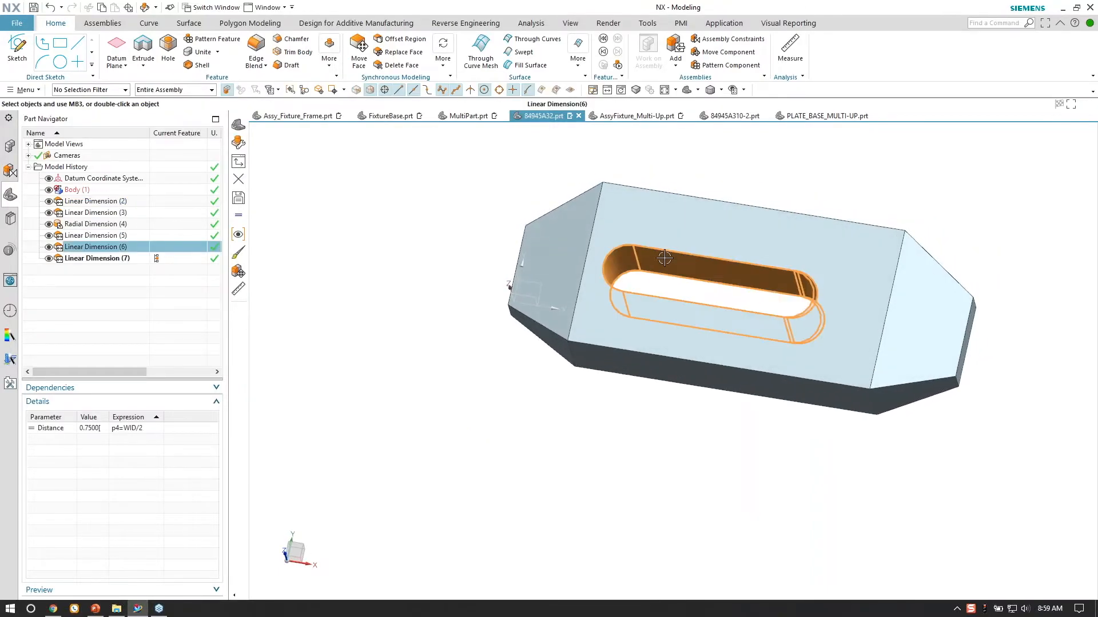
double_click(108, 247)
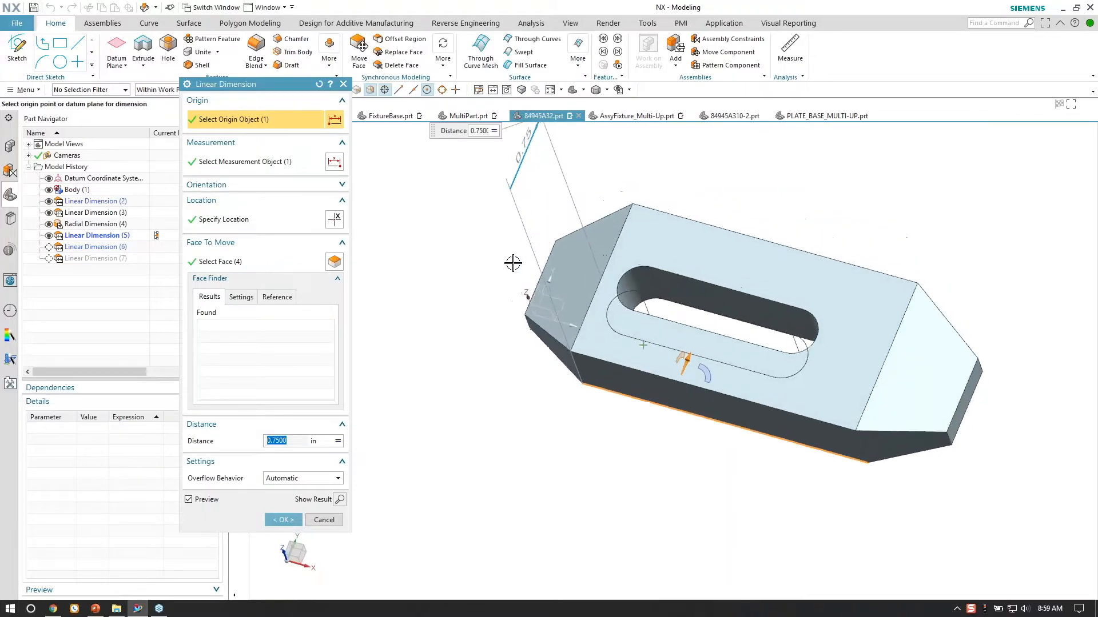
click(535, 155)
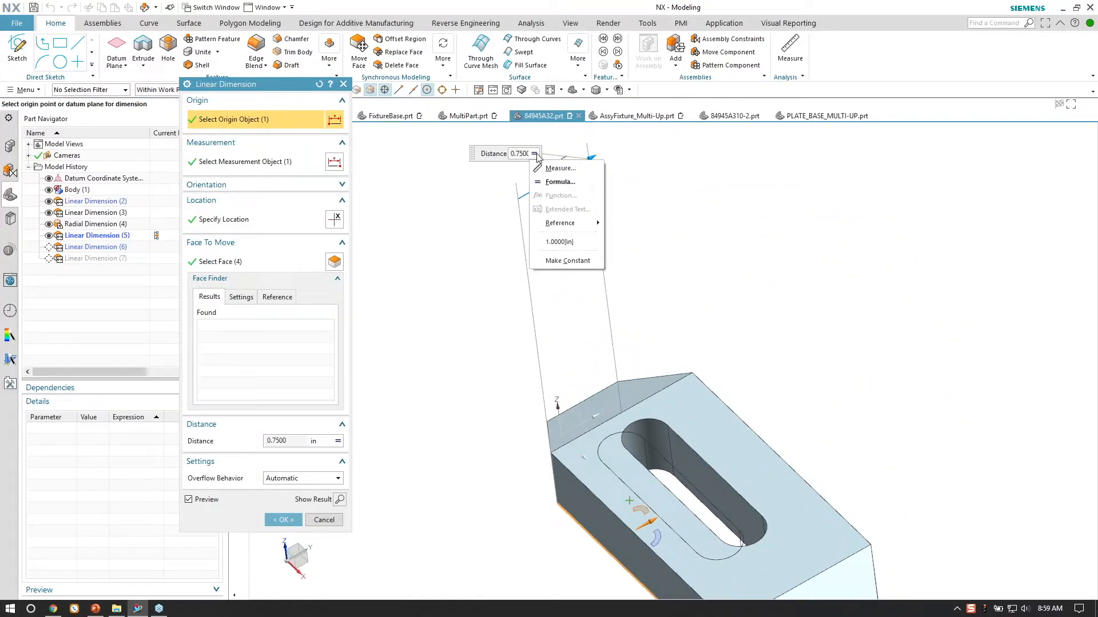
click(560, 182)
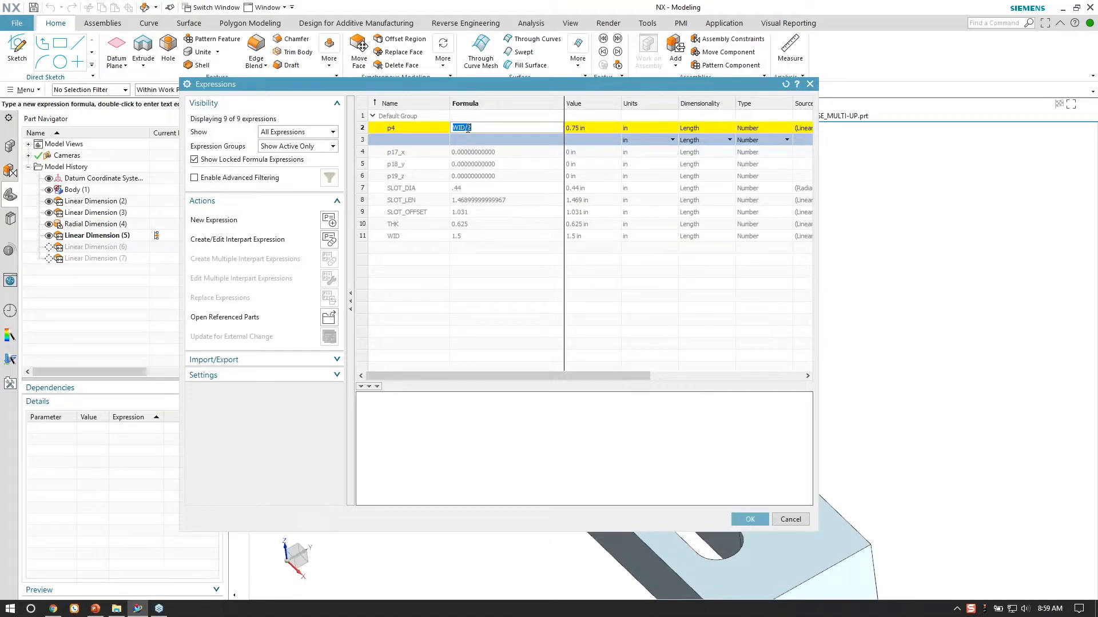
click(750, 520)
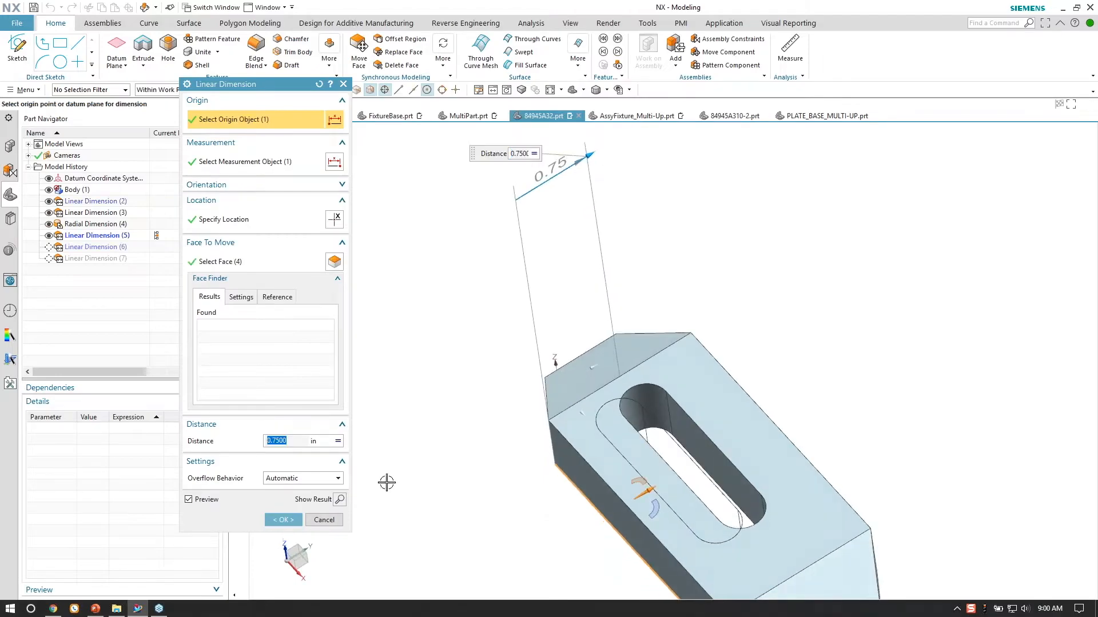
click(297, 523)
Open the clamp's expressions list and review the THK and WID parameters.
middle_drag(617, 478, 345, 267)
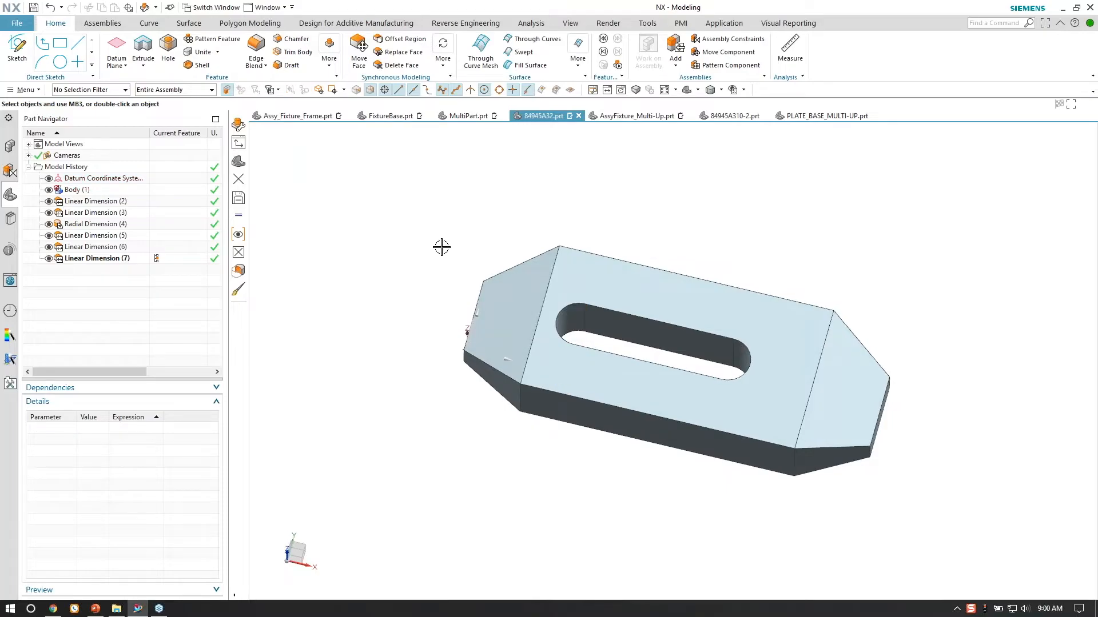
key(ctrl+e)
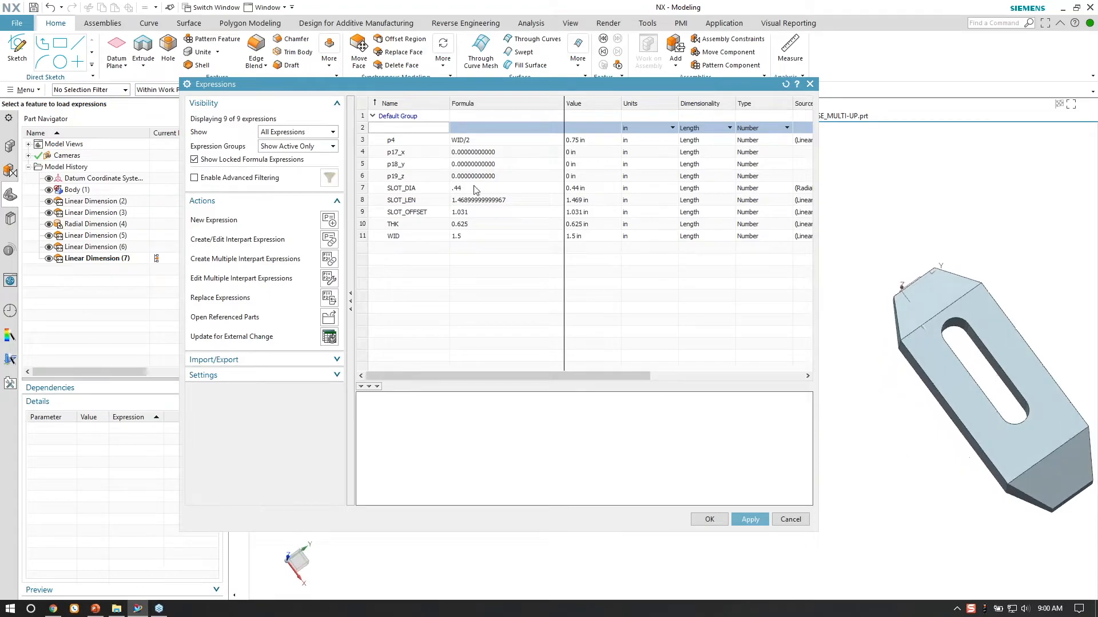
click(412, 223)
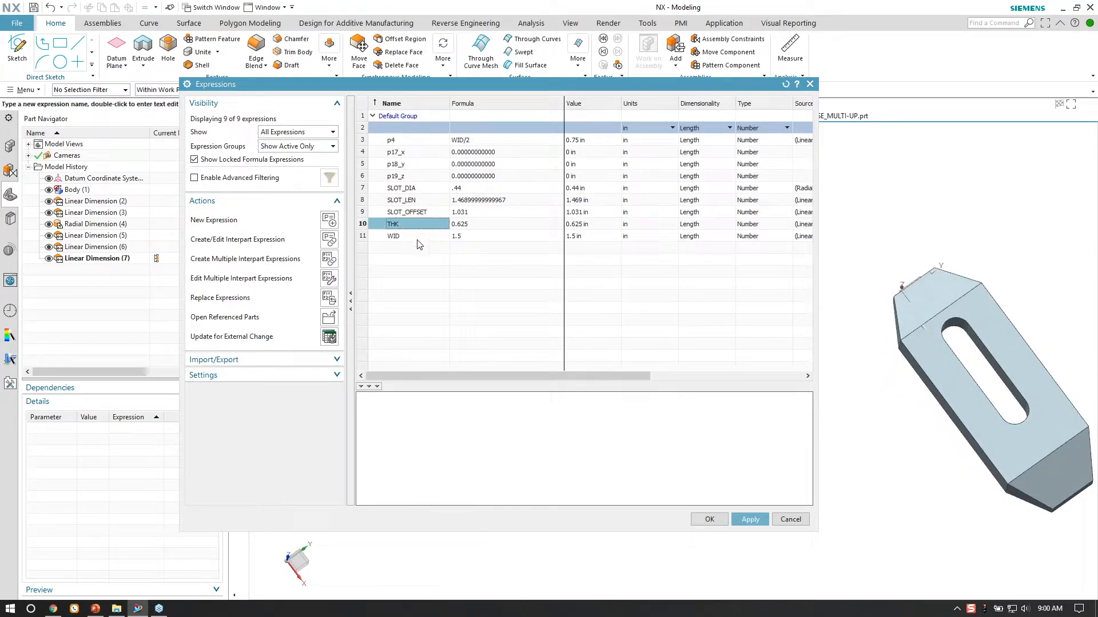
click(417, 239)
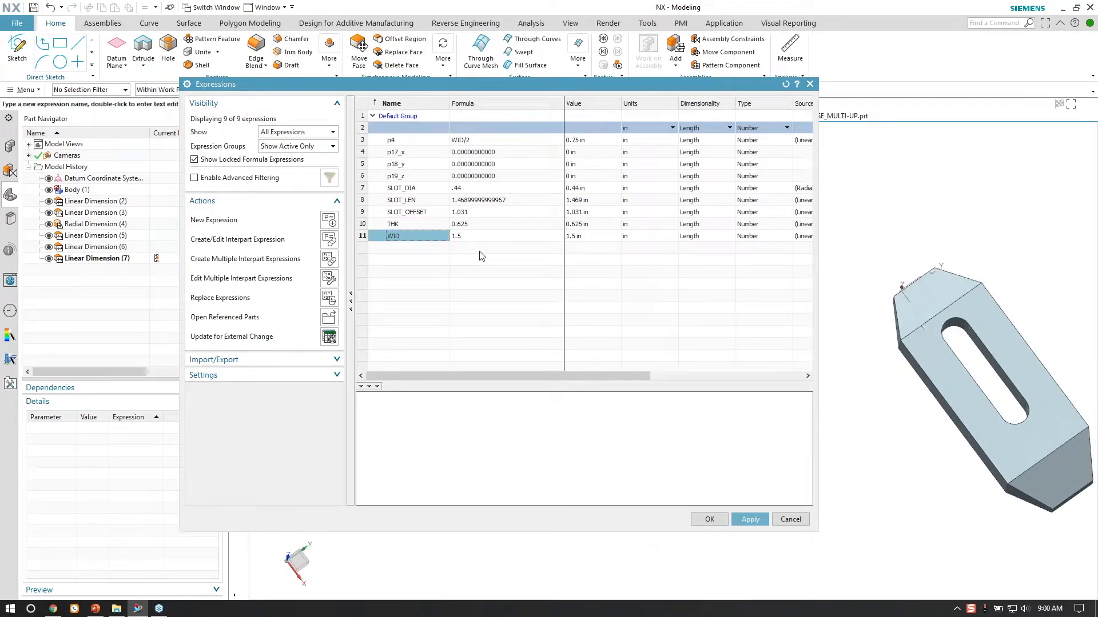
Set the SLOT_LEN expression to 1.5 in and apply it to the clamp model.
click(419, 203)
click(456, 202)
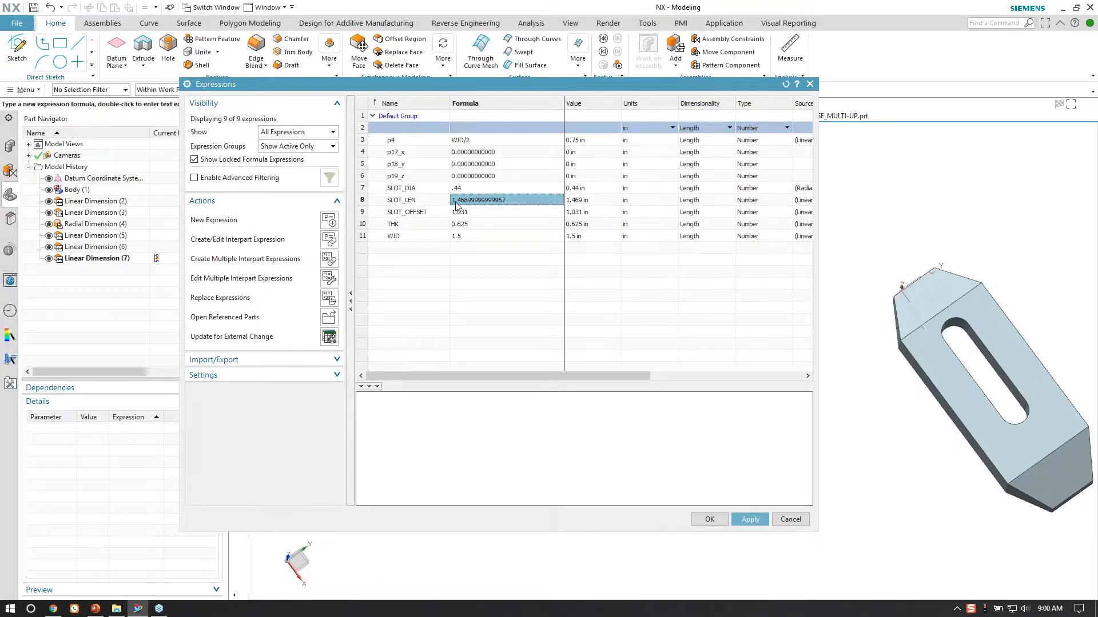
double_click(490, 204)
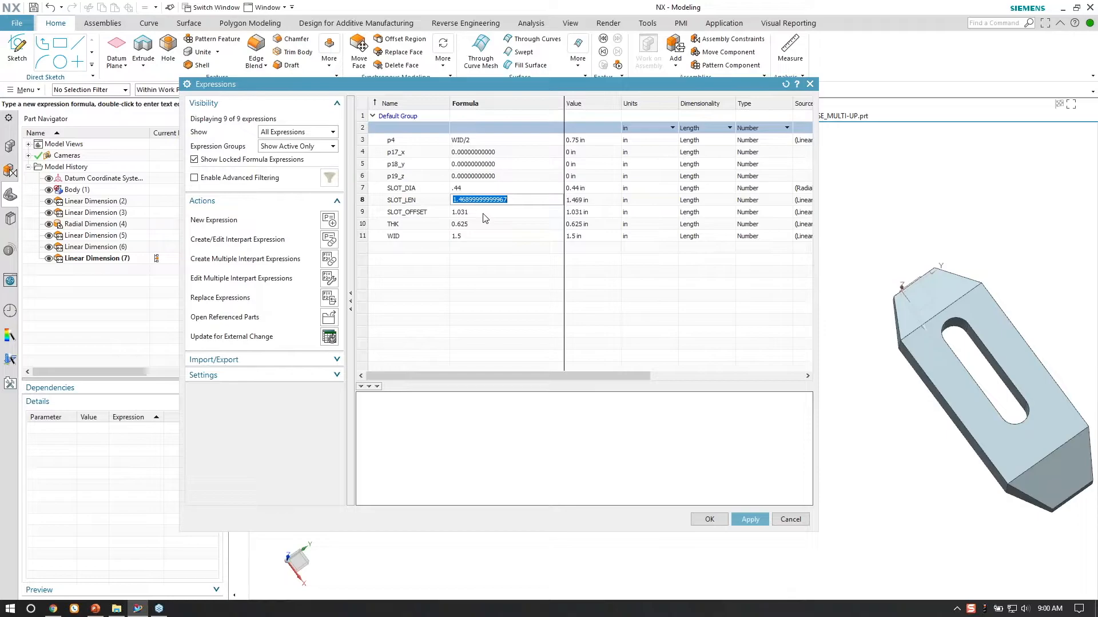
text(105)
key(Return)
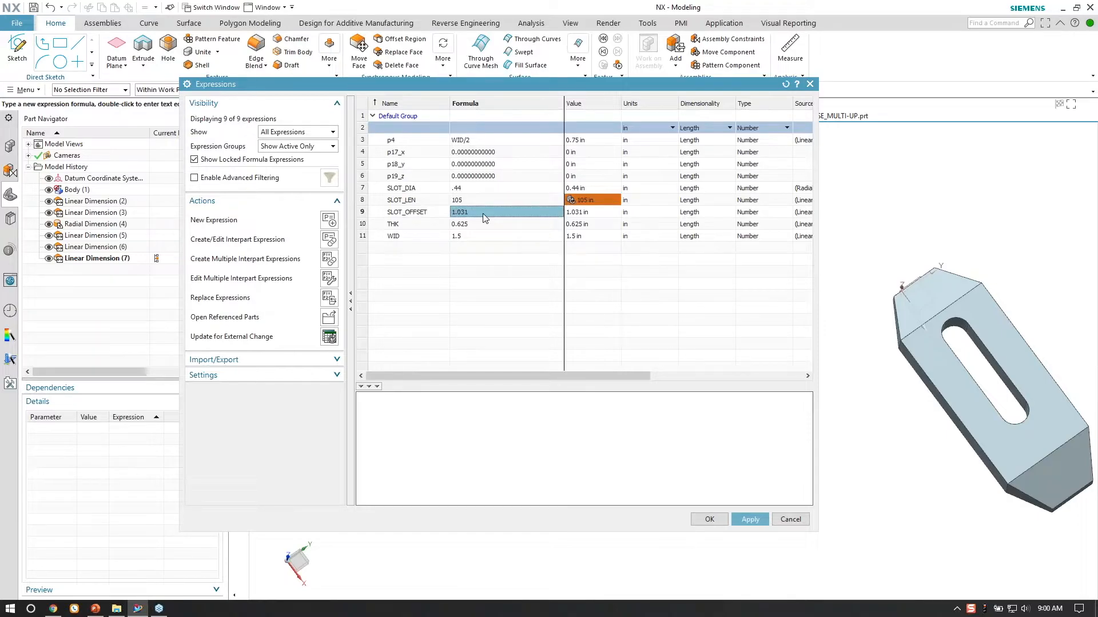
click(487, 204)
text(1.2)
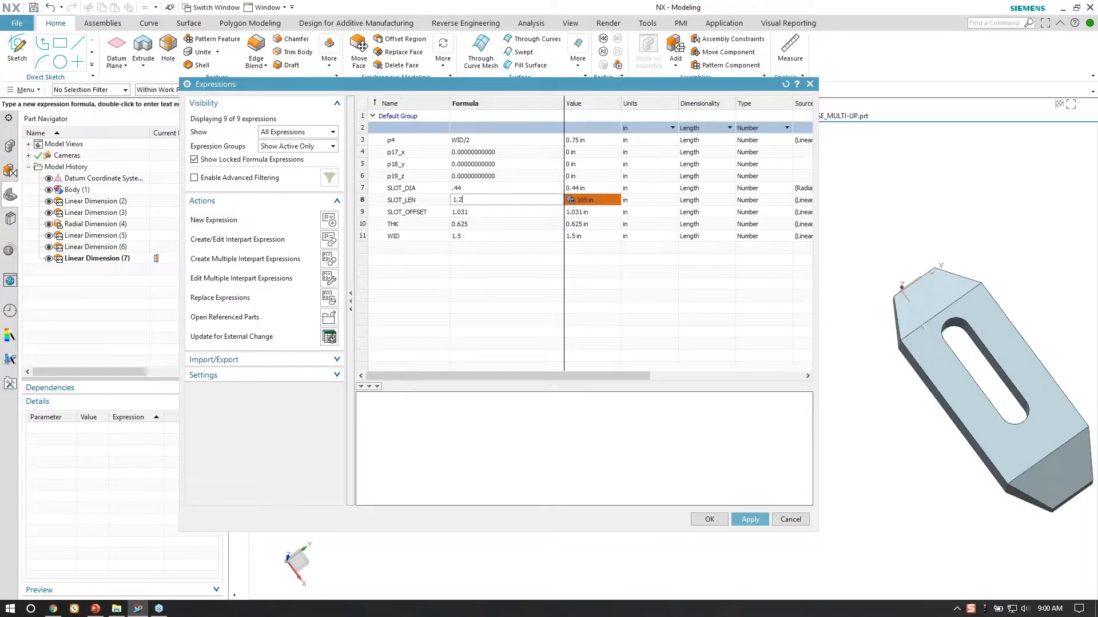
text(5)
key(Return)
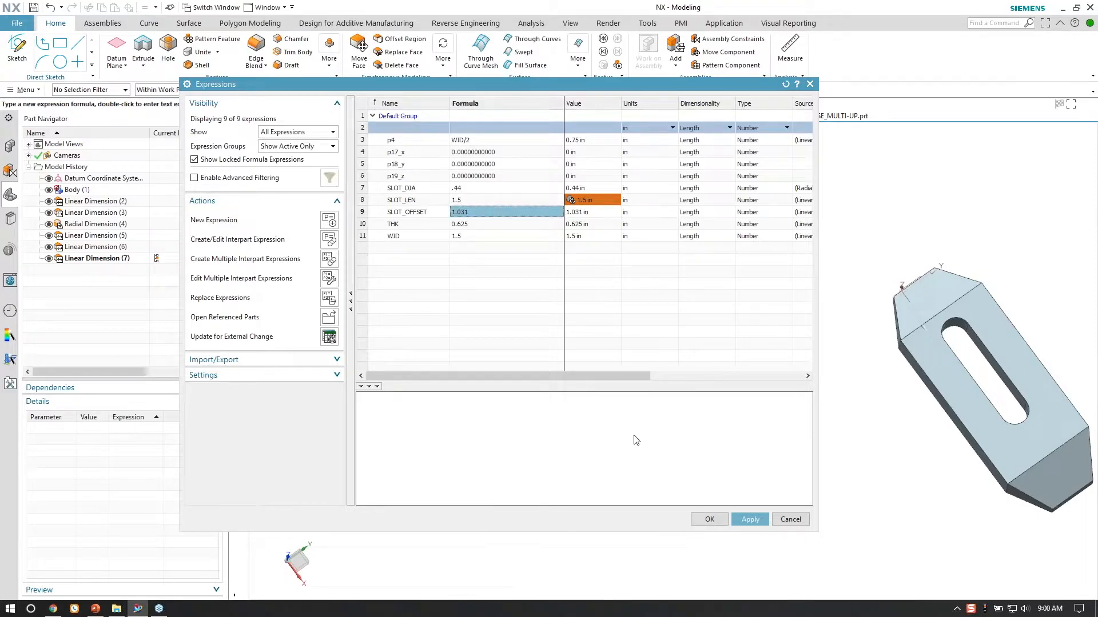
click(749, 519)
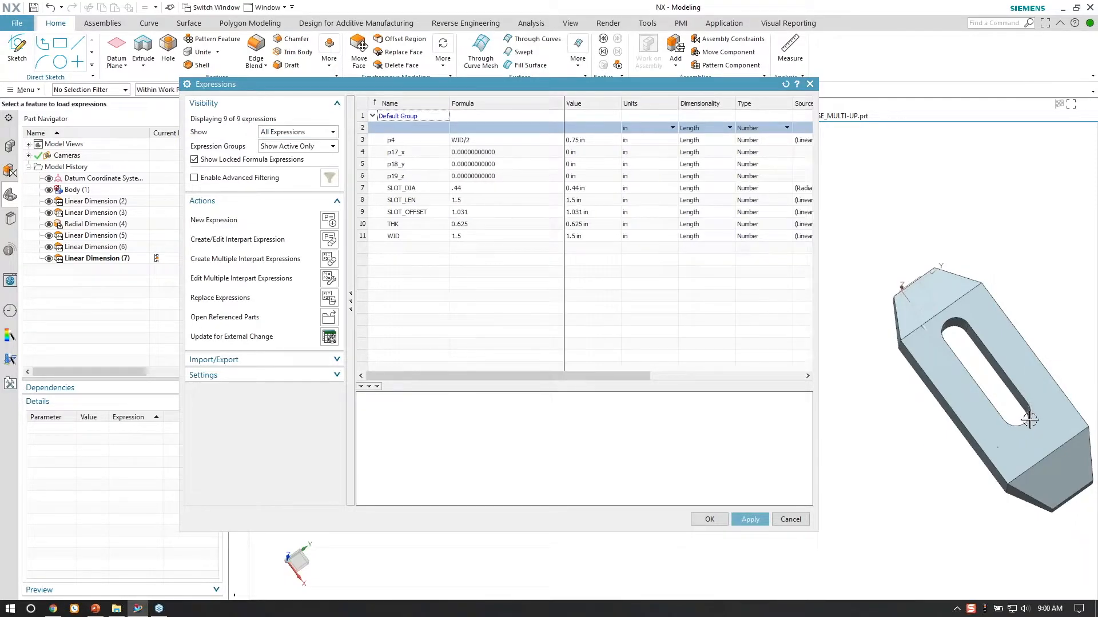
Set the SLOT_DIA expression to .52 in and apply it to the clamp's slot.
click(465, 192)
double_click(465, 192)
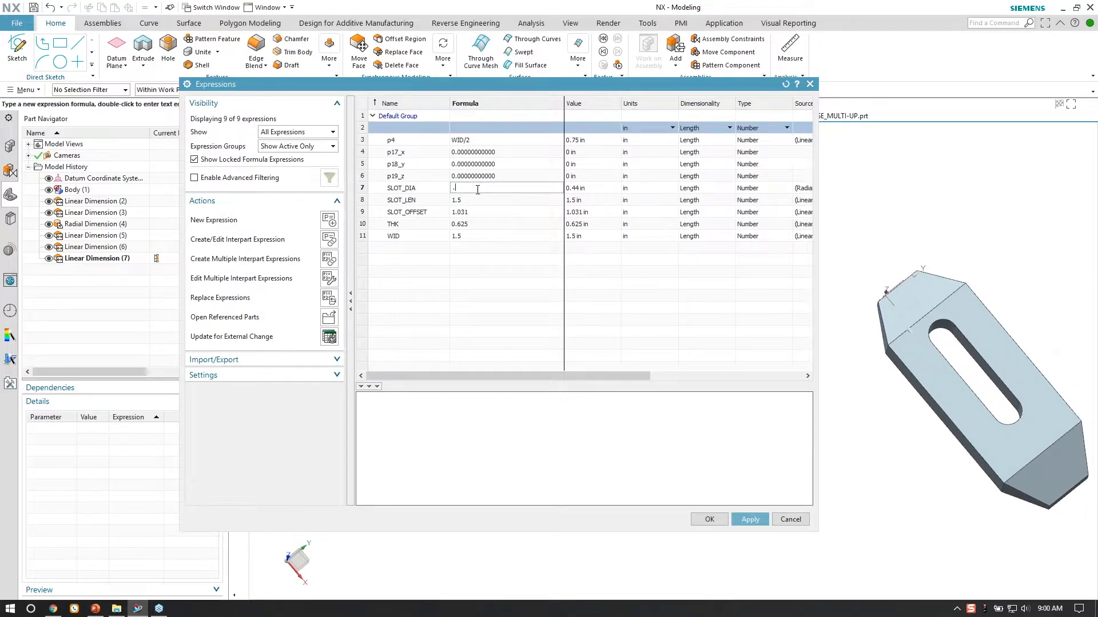
key(Return)
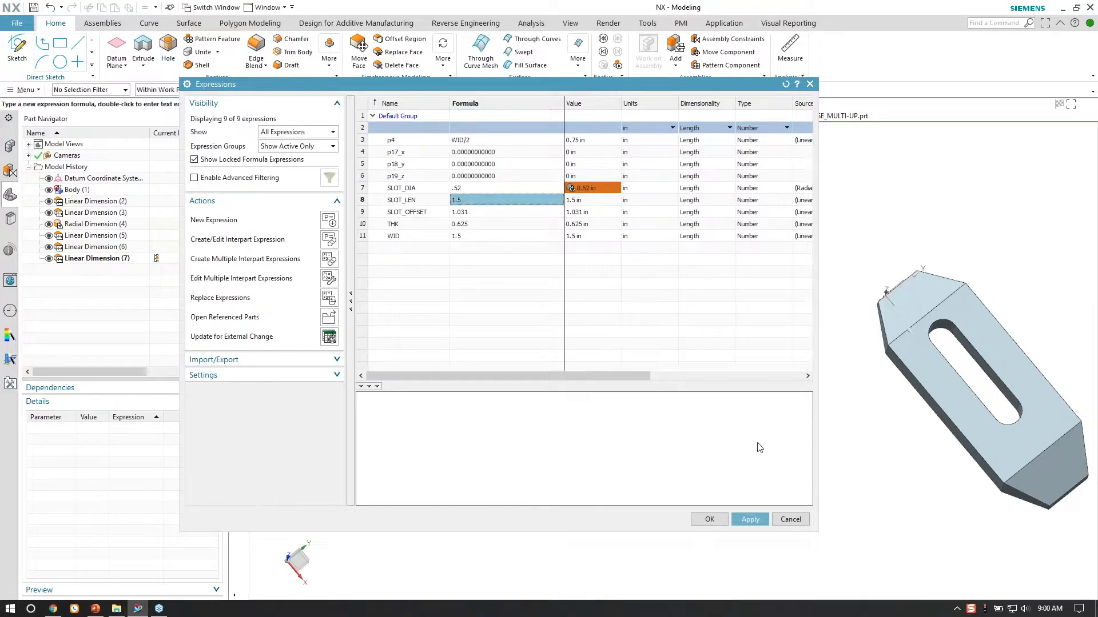
click(748, 519)
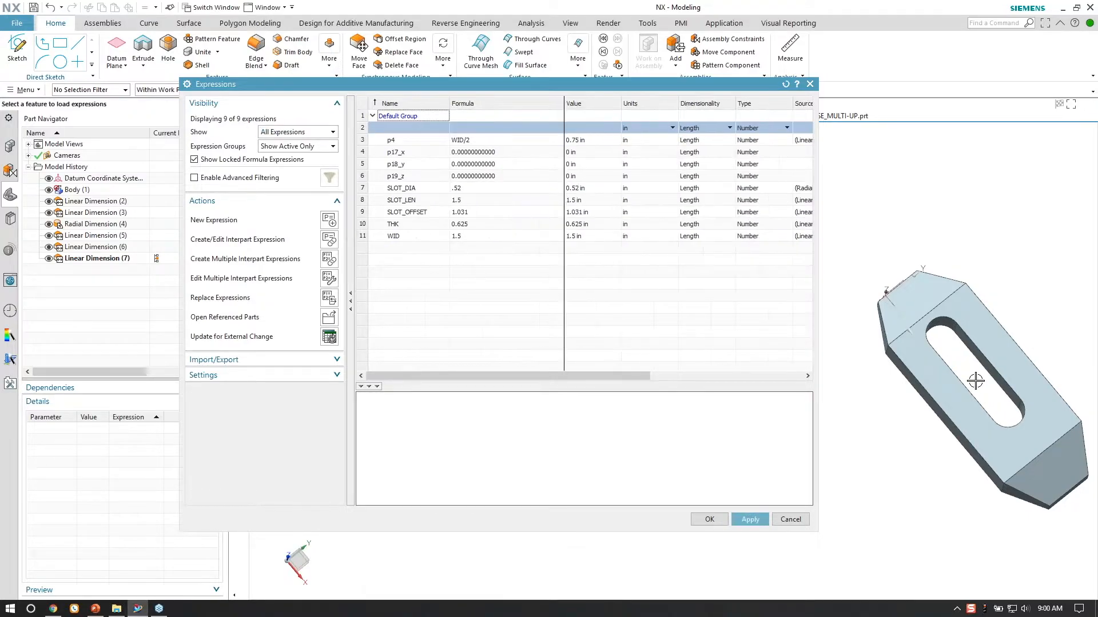
Set the SLOT_OFFSET formula to 1.031+.25, apply it to the clamp and close the expressions.
click(459, 212)
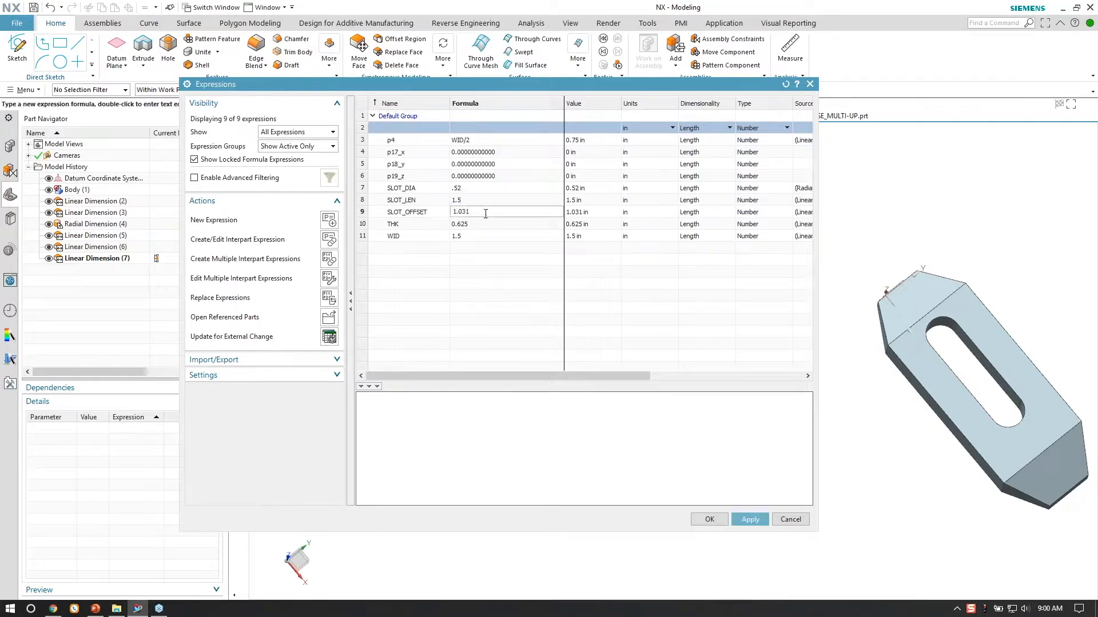
text(+.25)
key(Return)
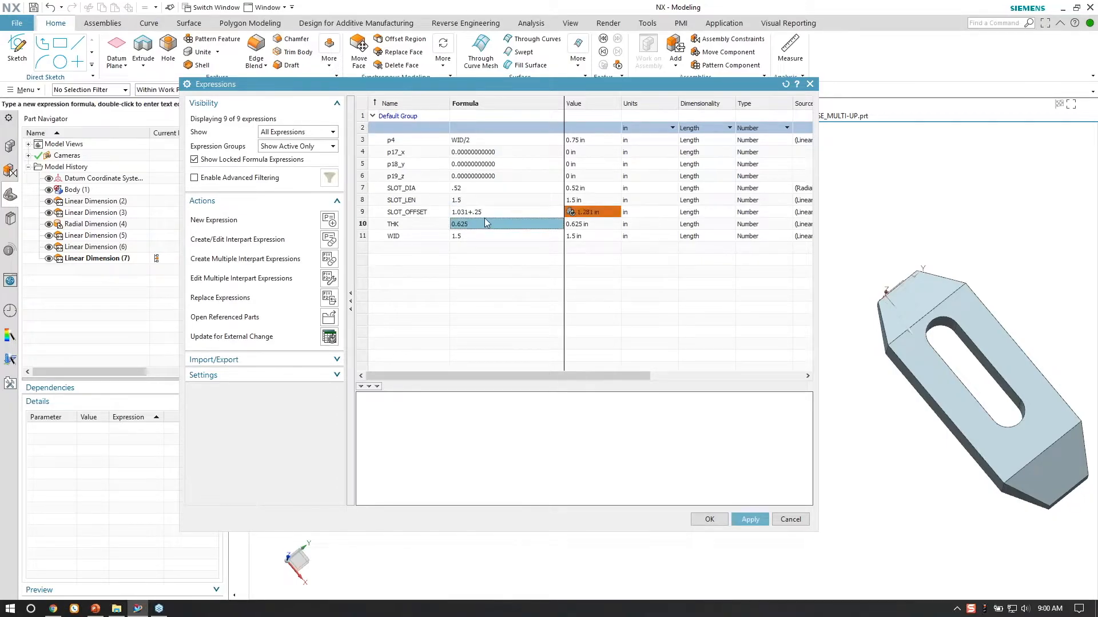
click(750, 519)
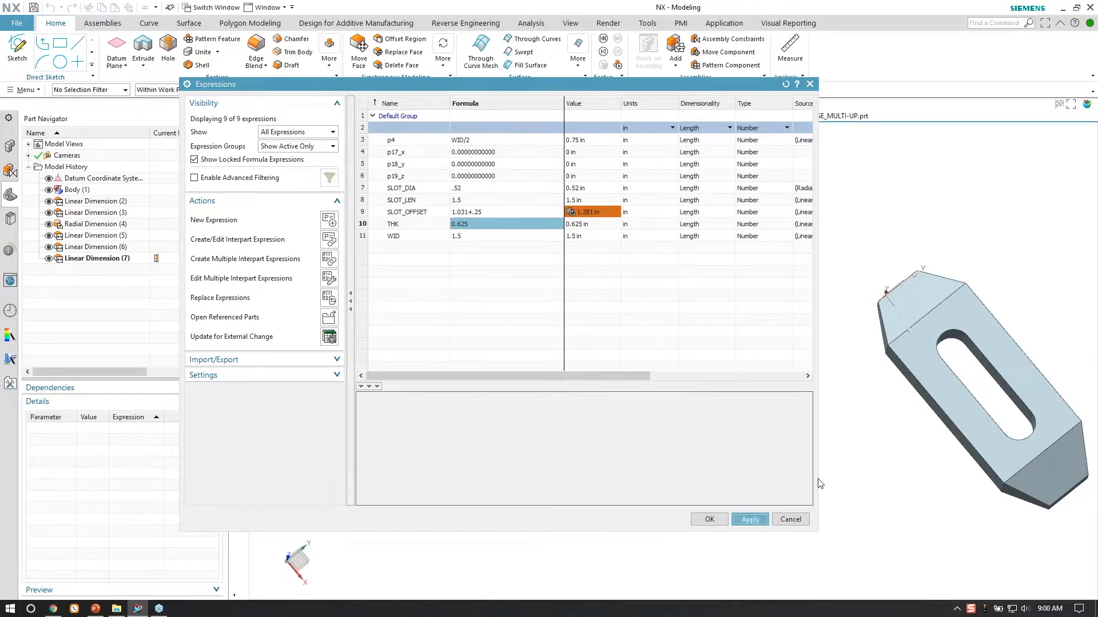
click(799, 517)
Review the additional synchronous modeling commands for relating faces and examine the modified clamp from several angles.
middle_drag(850, 468, 1000, 417)
scroll(1059, 446, up, 3)
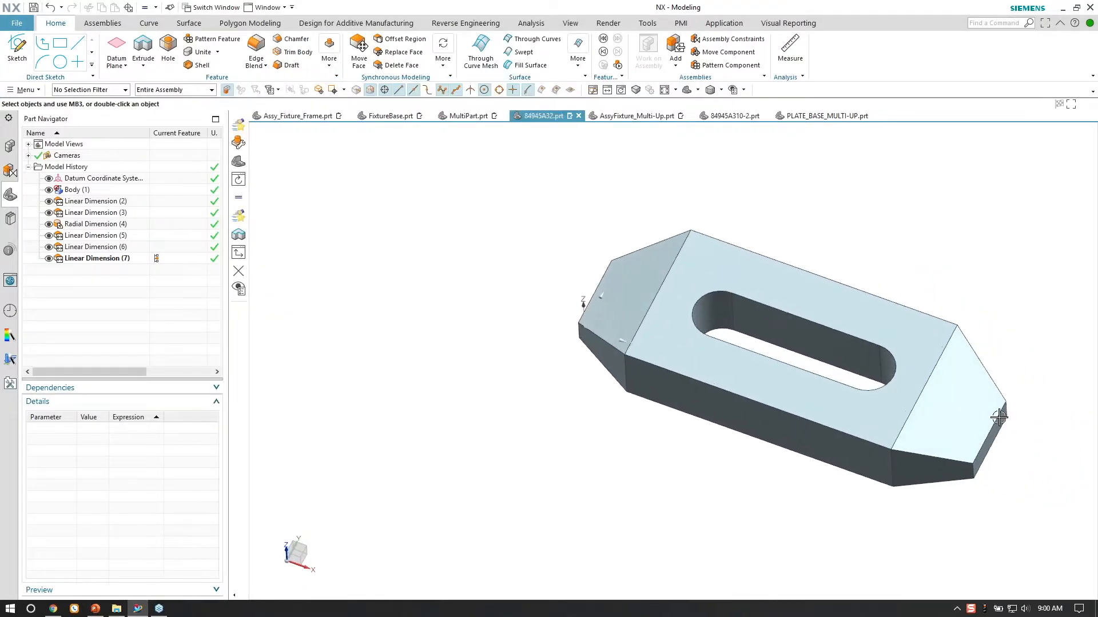
click(443, 57)
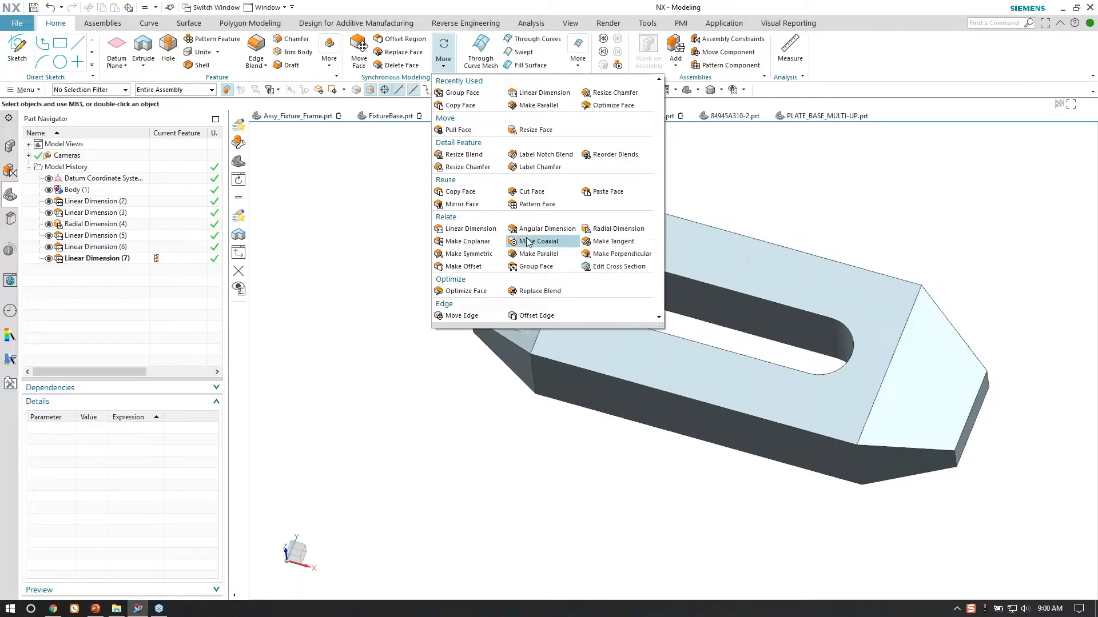
click(758, 213)
middle_drag(629, 289, 718, 335)
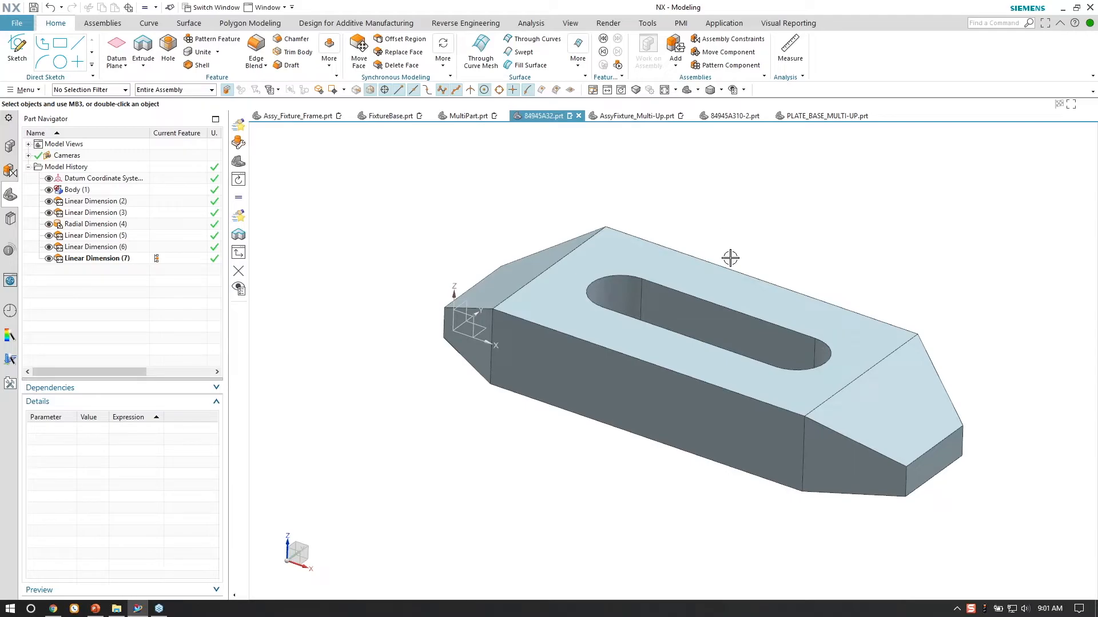
key(Home)
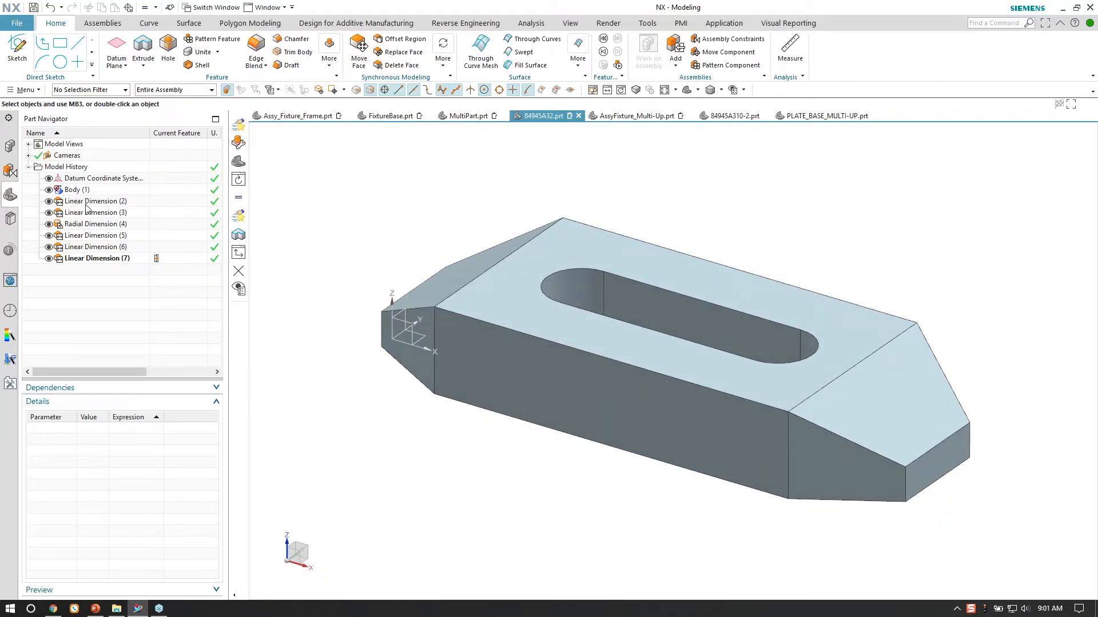
Look through yesterday's entries in the part history for a fixture part.
click(11, 219)
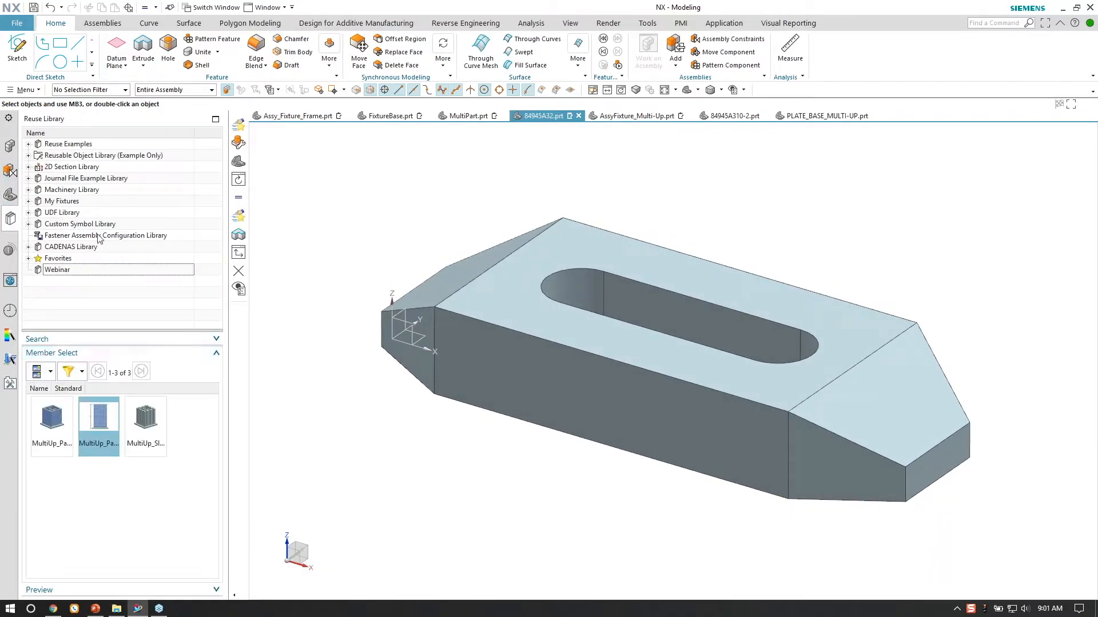
click(10, 311)
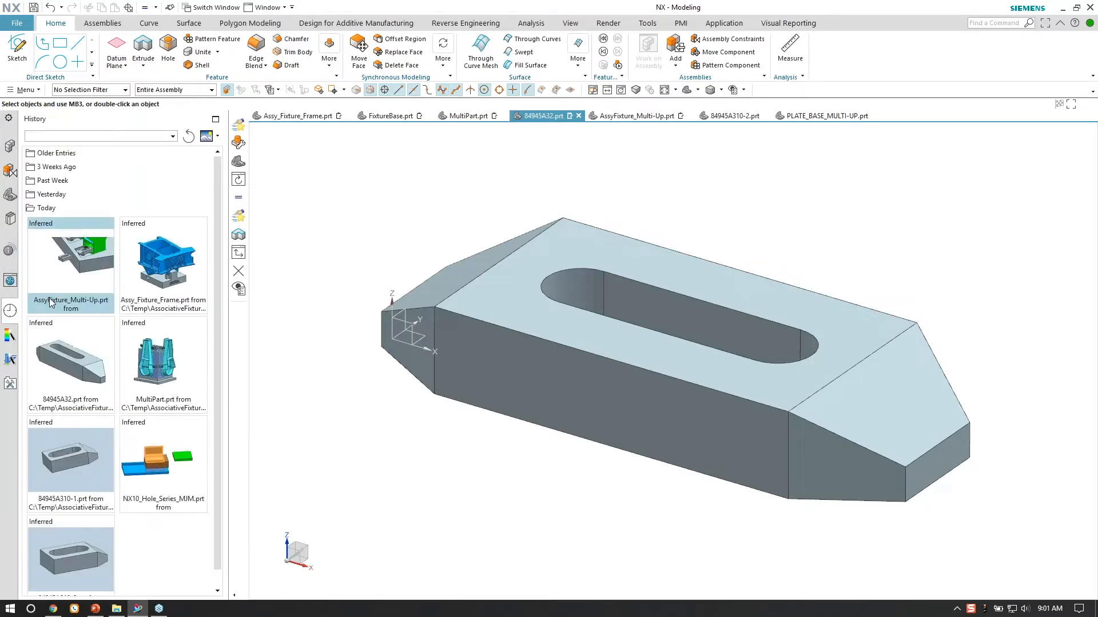
click(61, 199)
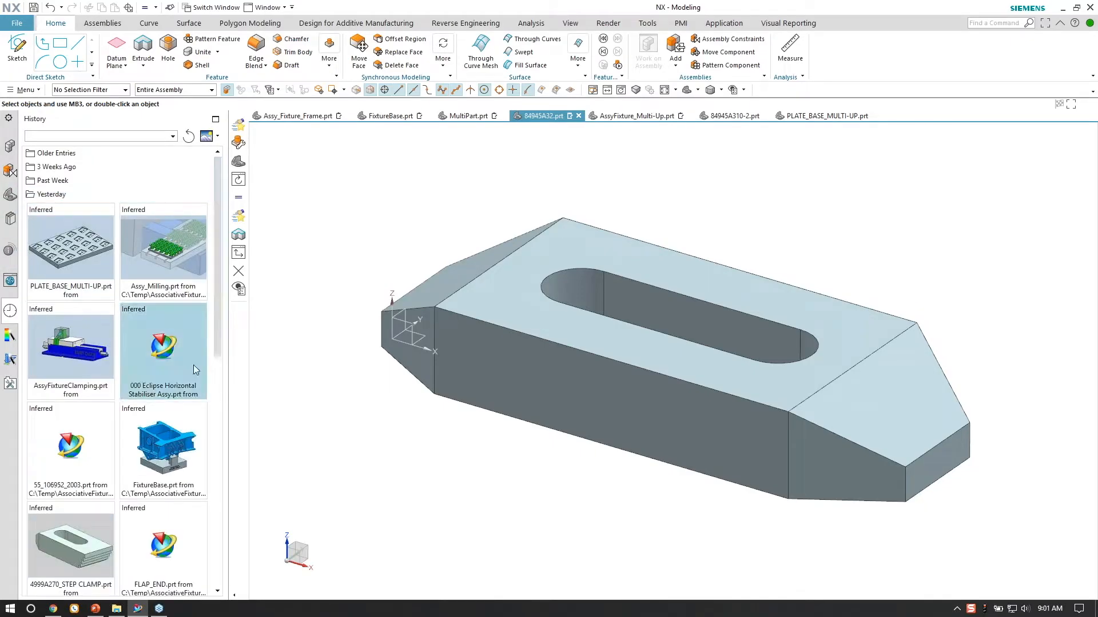
scroll(165, 428, down, 2)
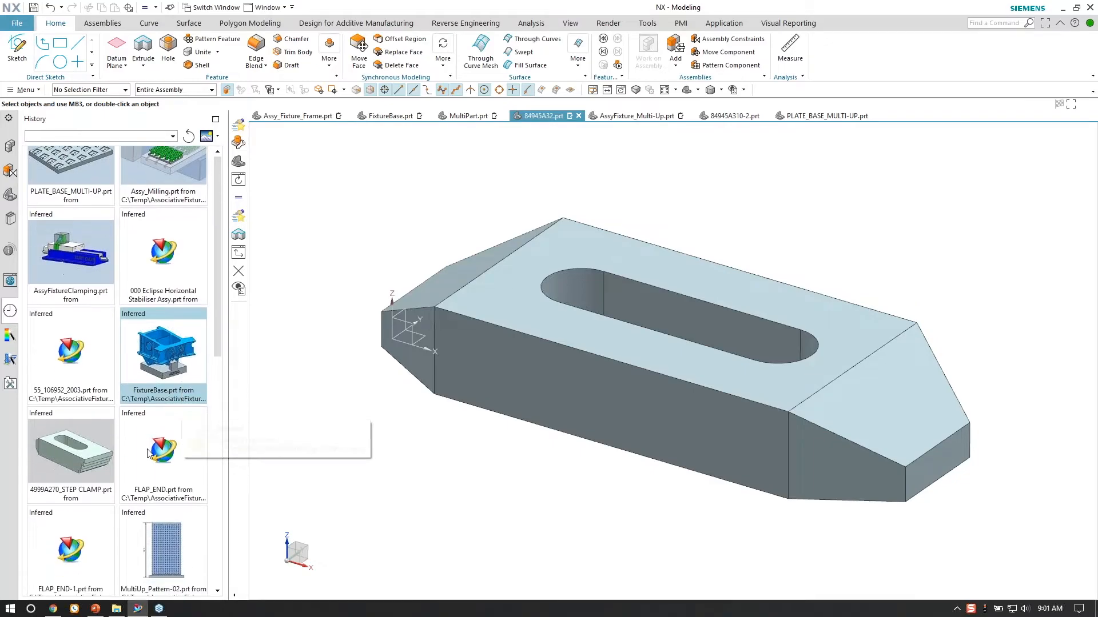
scroll(161, 434, up, 2)
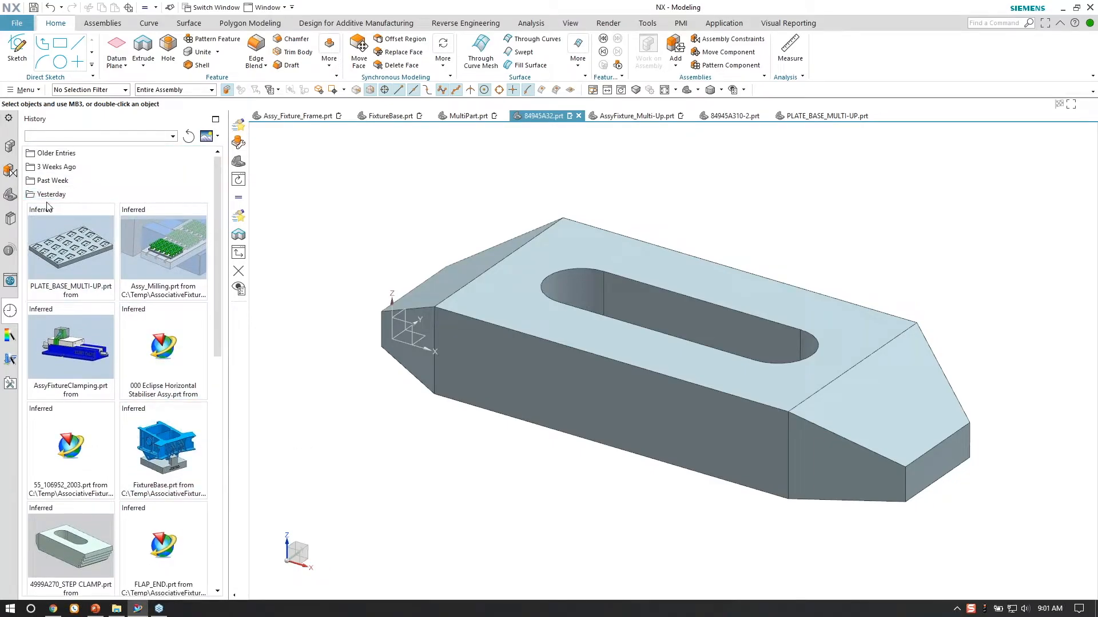
Open KURT_D675_MACHINE_VISE.prt from the GenericWorkHolding folder in the My Fixtures reuse library and acknowledge the load warnings.
click(9, 221)
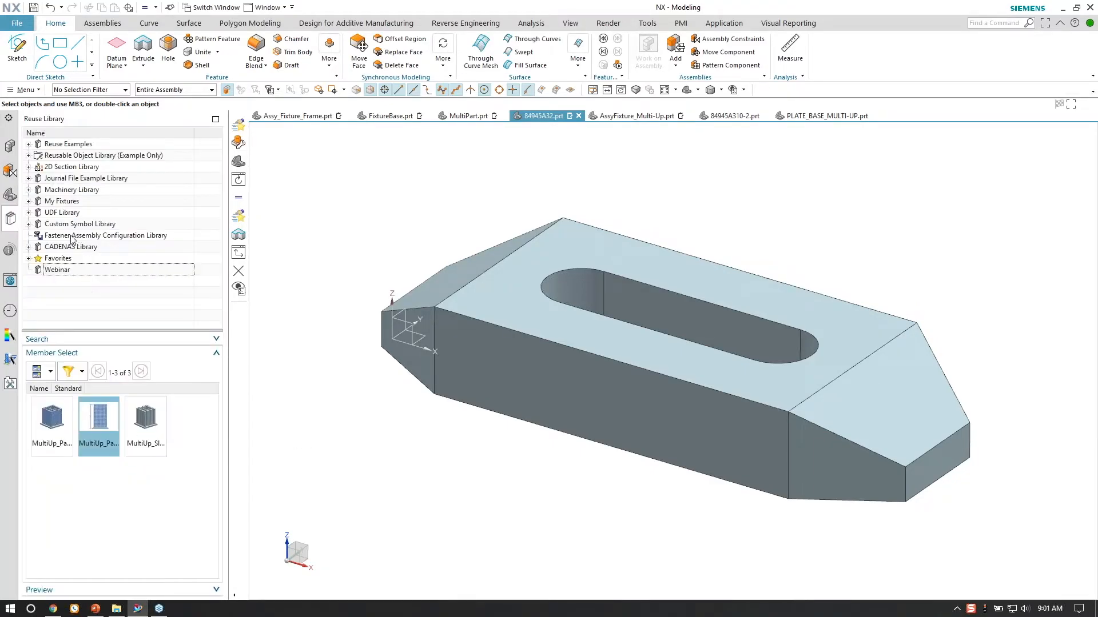
click(29, 201)
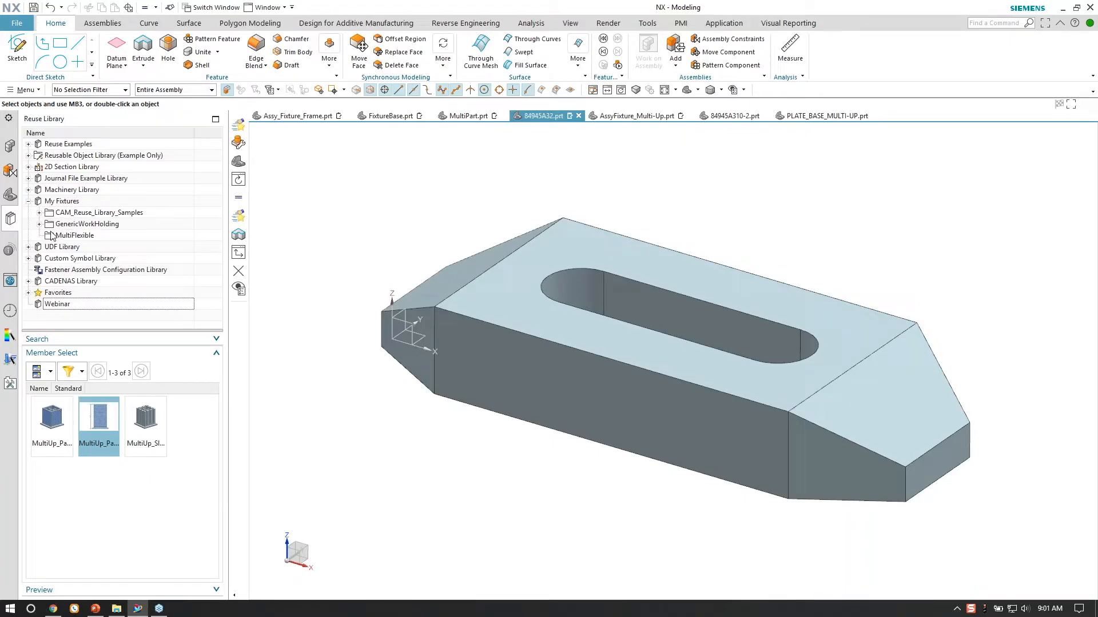
click(67, 236)
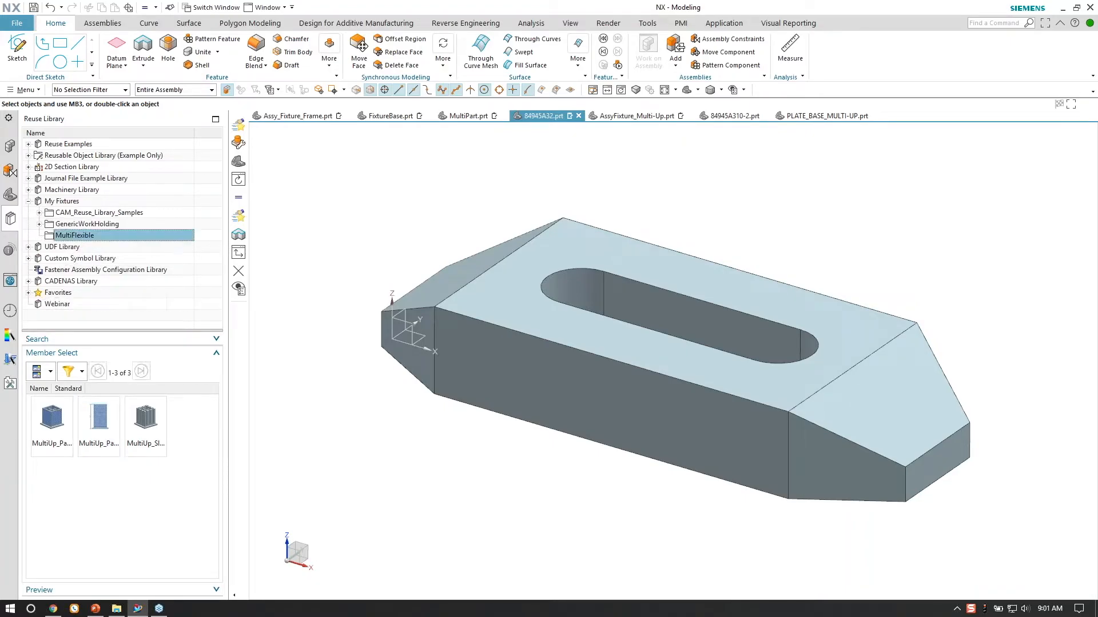
click(40, 224)
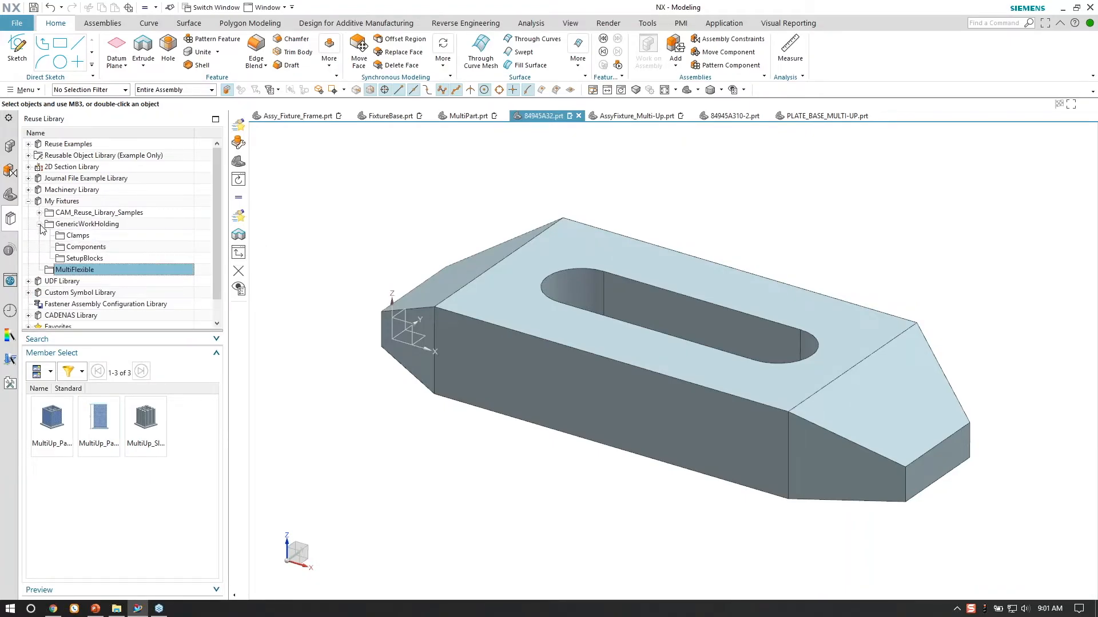
click(88, 215)
click(93, 226)
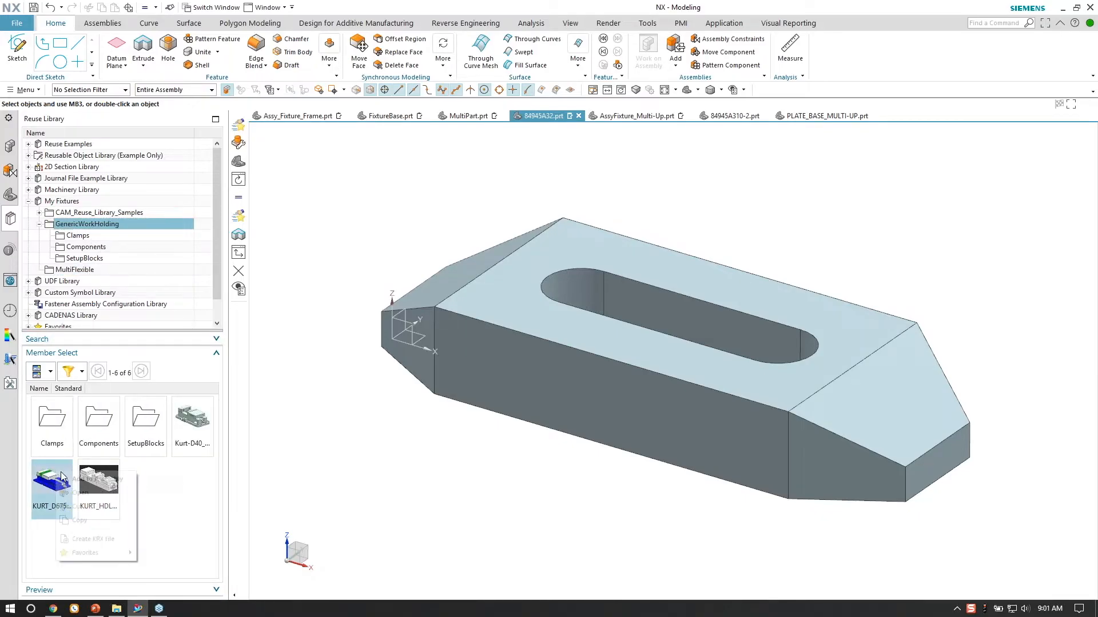
right_click(57, 479)
click(91, 492)
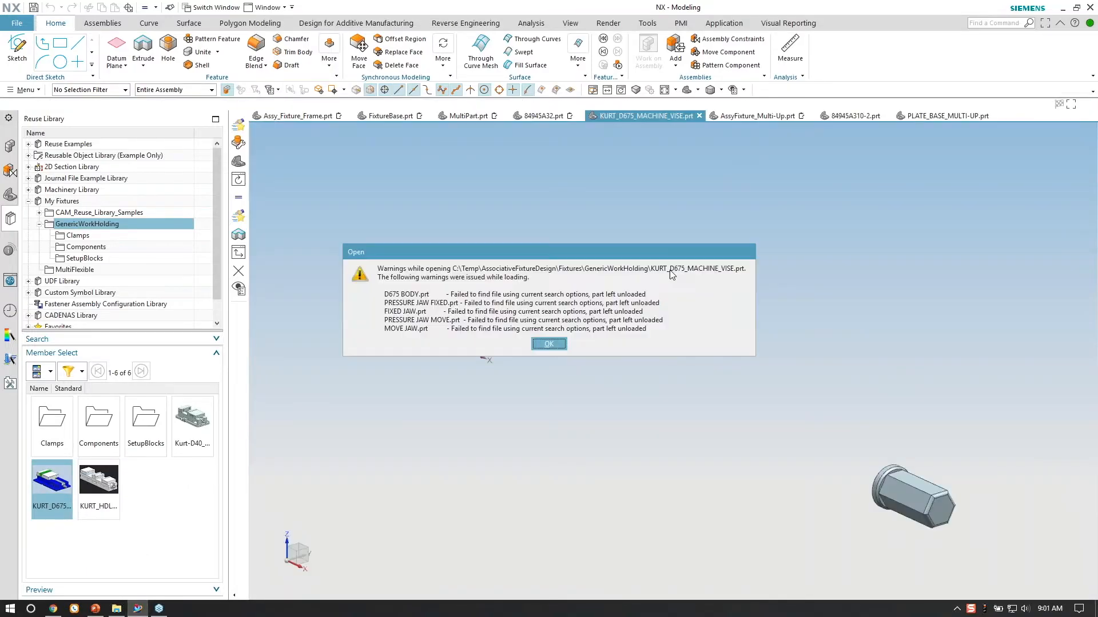
click(549, 345)
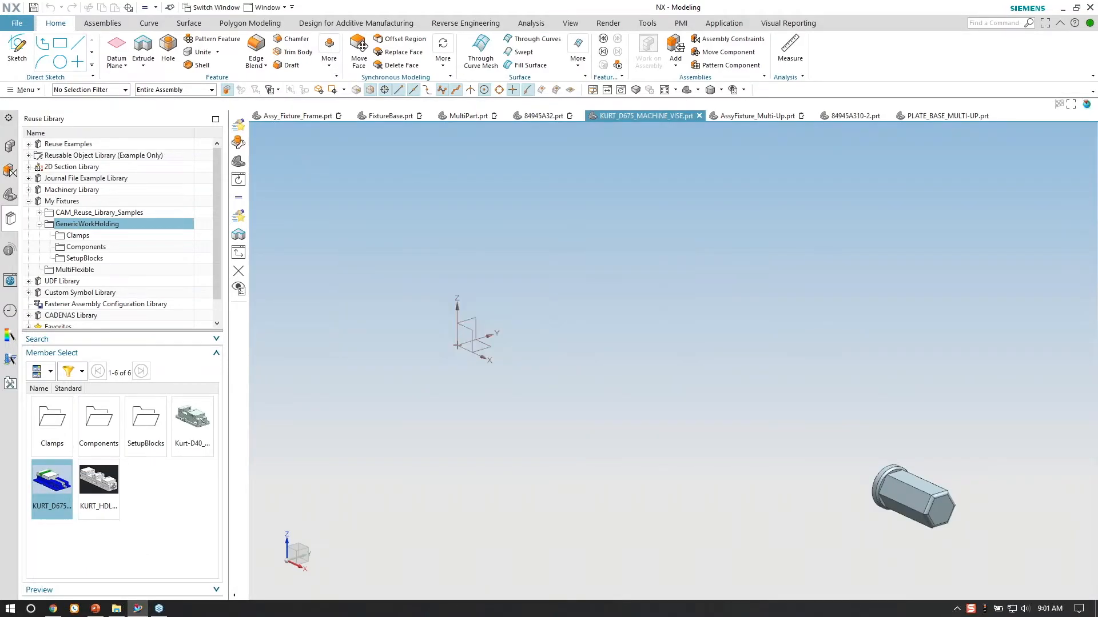
Set the assembly load options to load part versions As Saved and accept them.
click(10, 146)
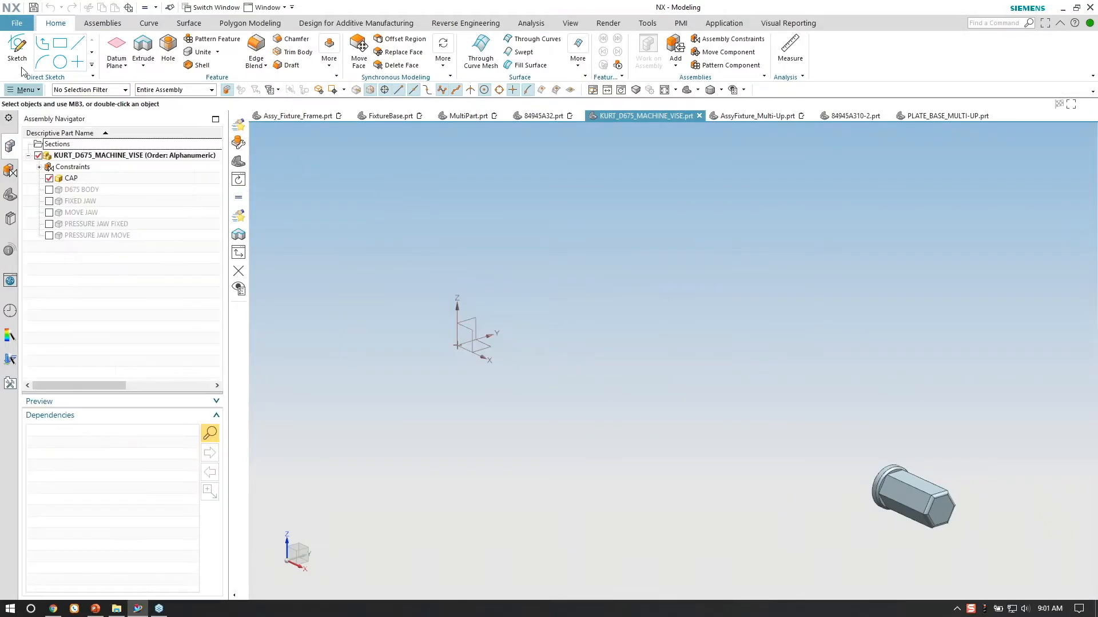
click(17, 23)
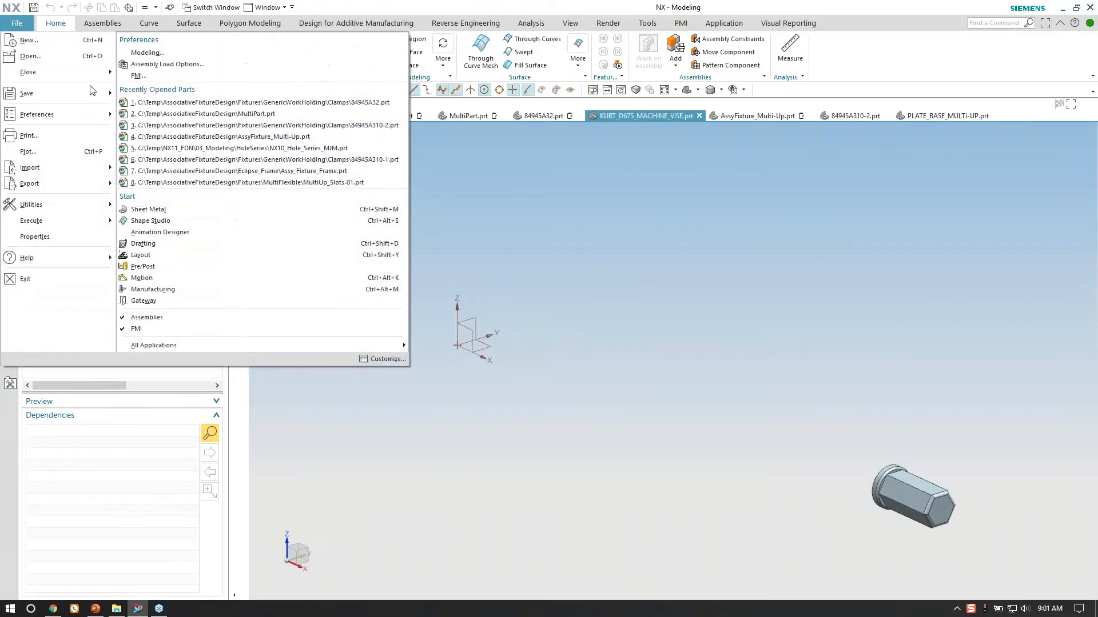
click(167, 64)
click(301, 117)
click(283, 129)
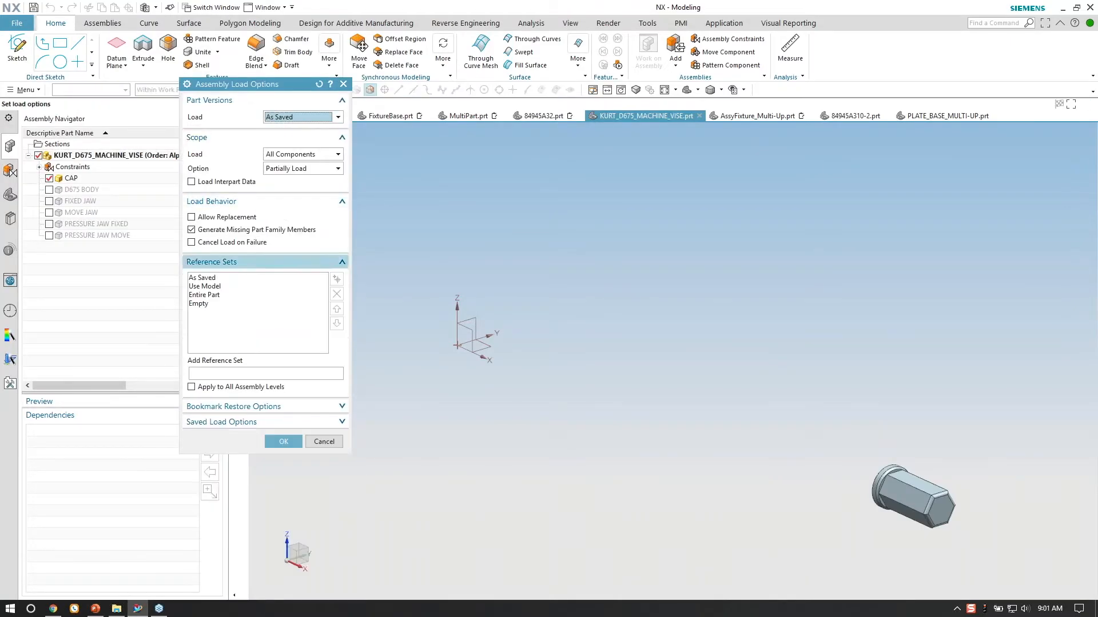
click(284, 442)
Load the D675 BODY, FIXED JAW, MOVE JAW, PRESSURE JAW FIXED and PRESSURE JAW MOVE components and examine the vise from the side.
click(50, 189)
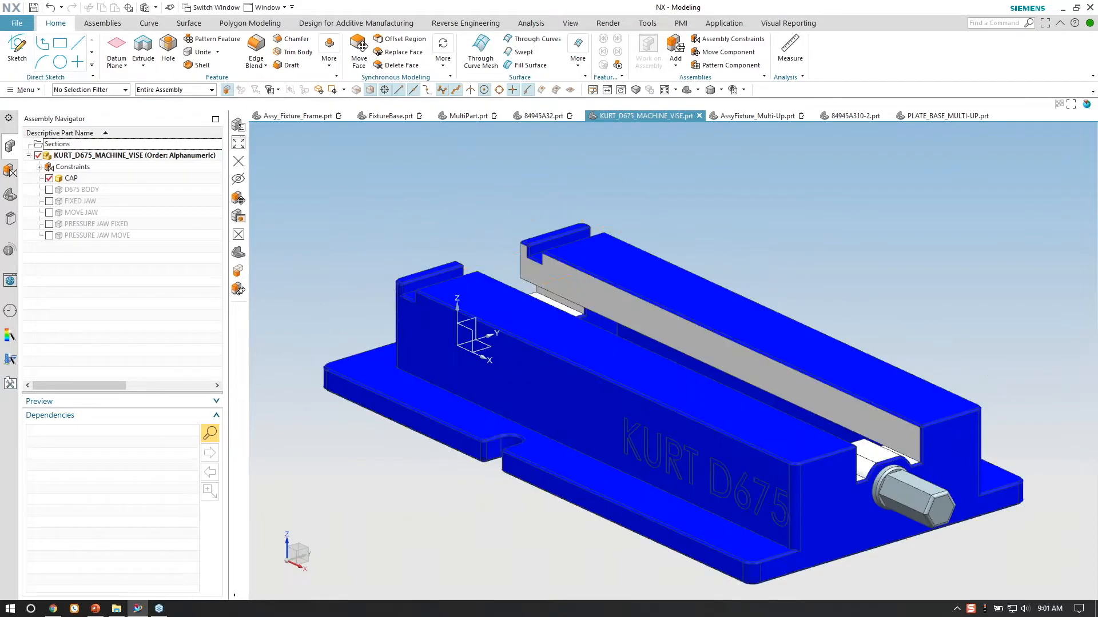
click(50, 201)
click(49, 212)
click(49, 223)
click(50, 235)
middle_drag(326, 208, 794, 323)
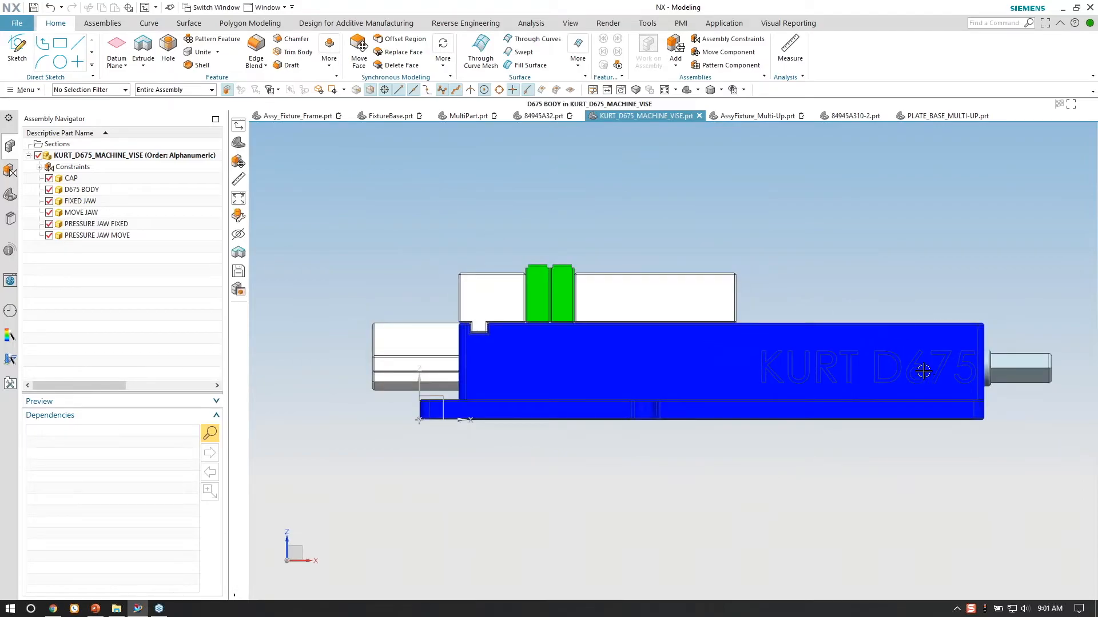
shift+middle_drag(872, 299, 875, 326)
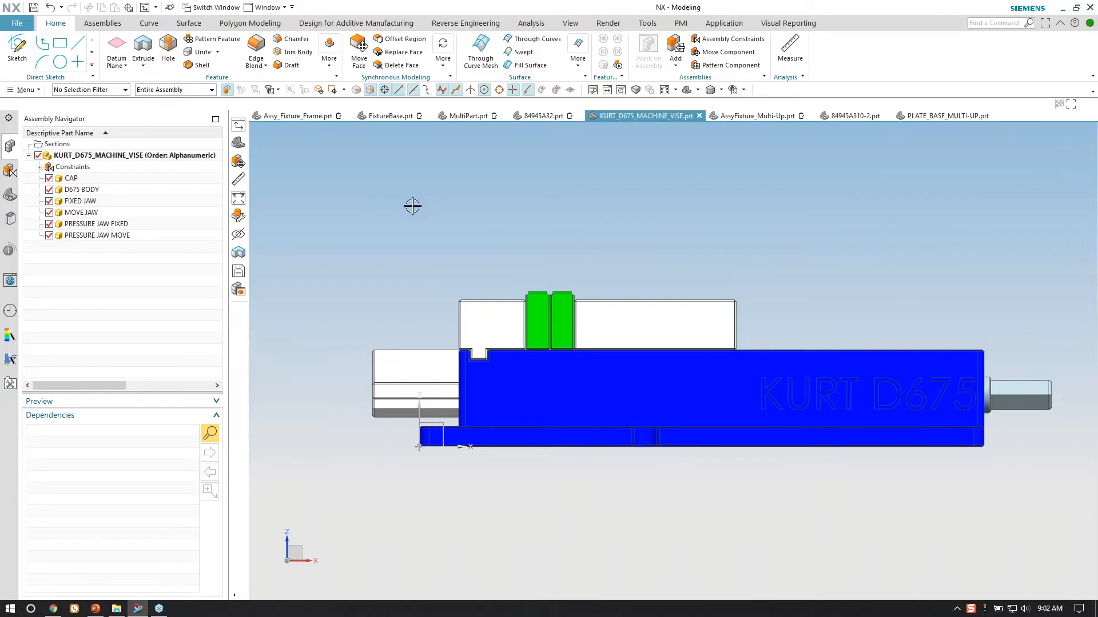
shift+middle_drag(423, 218, 402, 208)
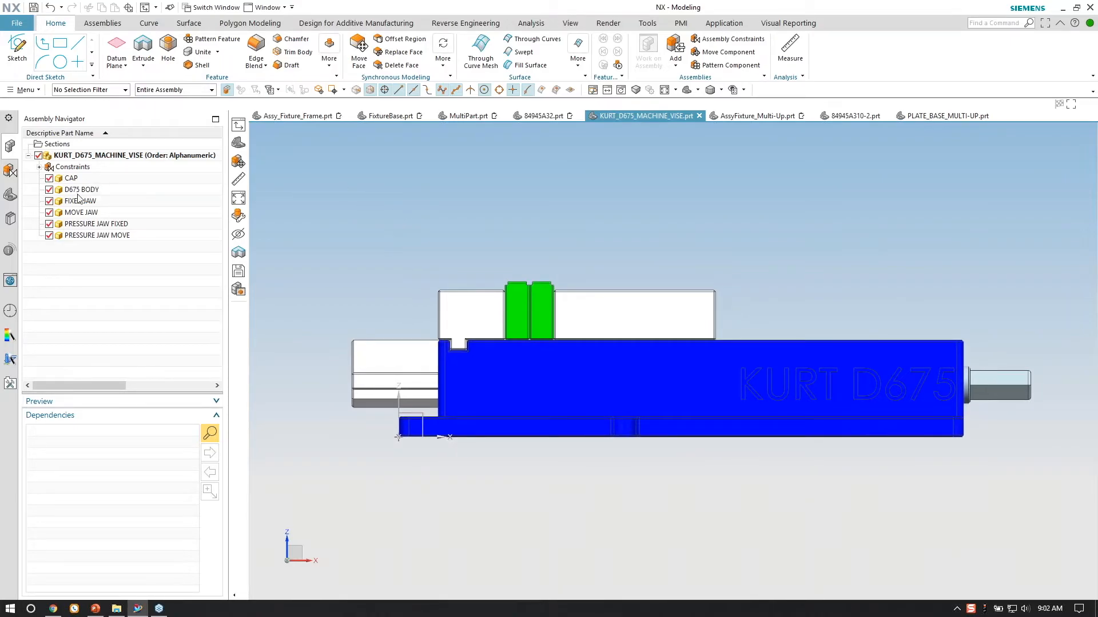
Review the arrangements available for the vise assembly and the constraints between its components.
right_click(126, 162)
mouse_move(172, 200)
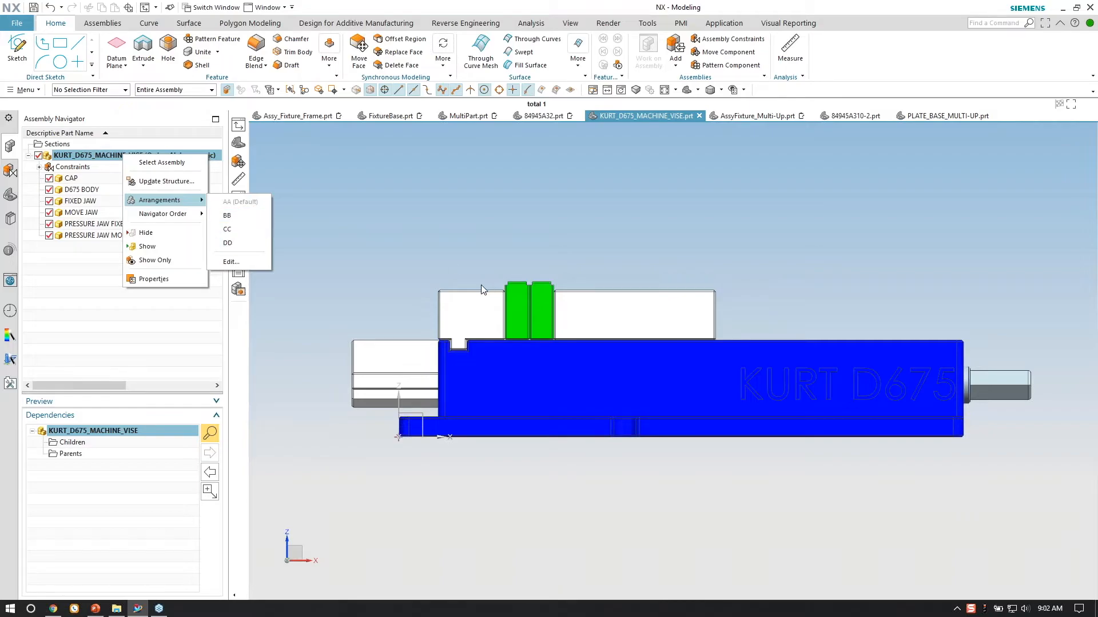
click(361, 202)
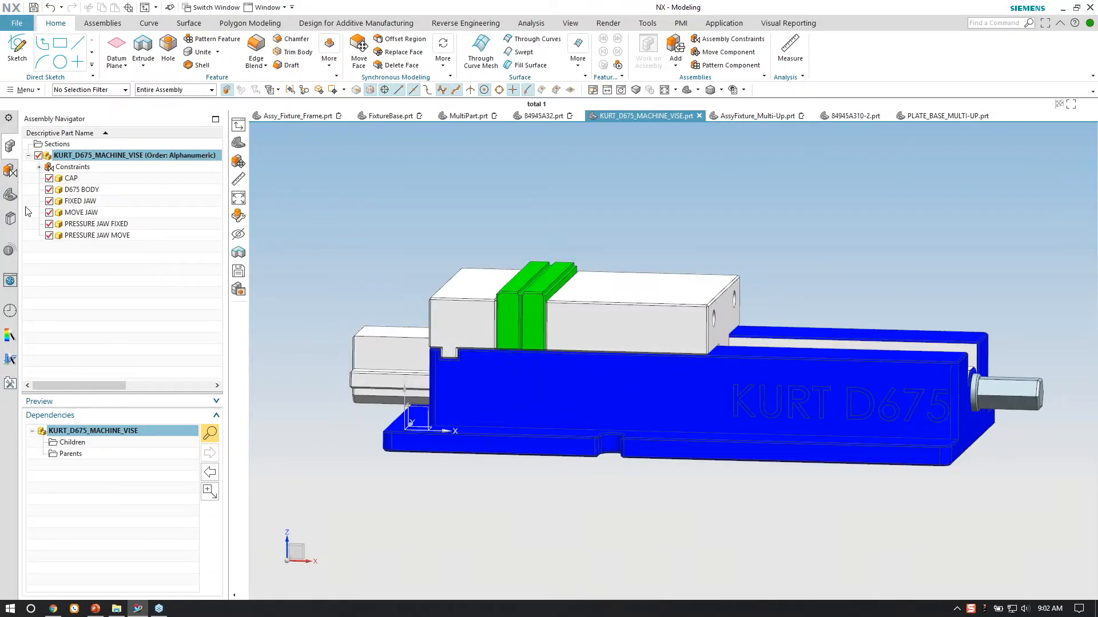
click(11, 171)
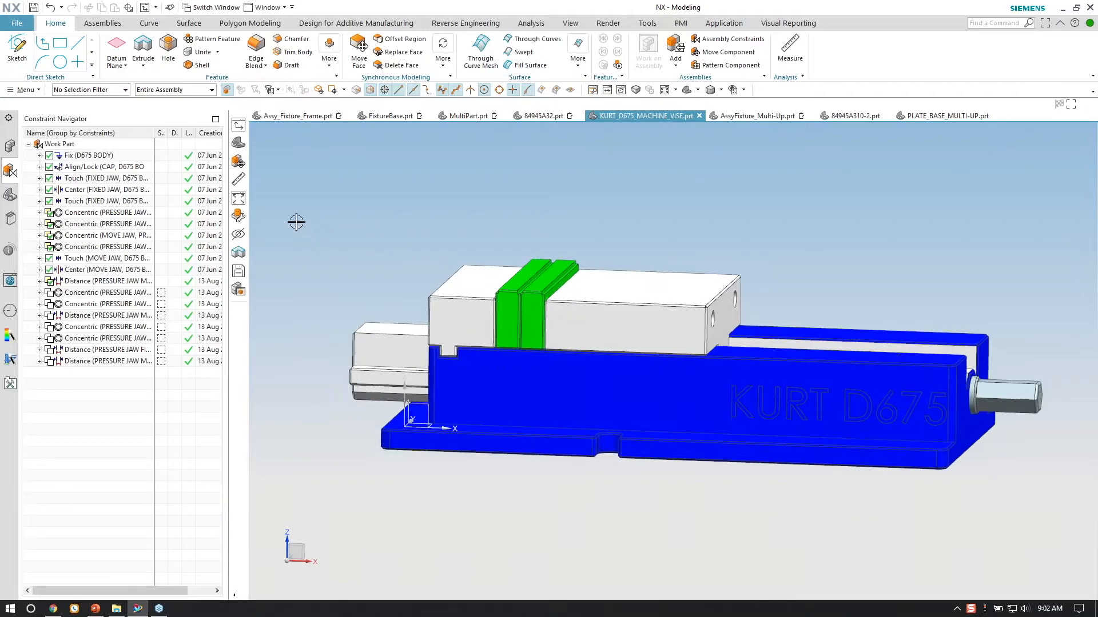
click(9, 146)
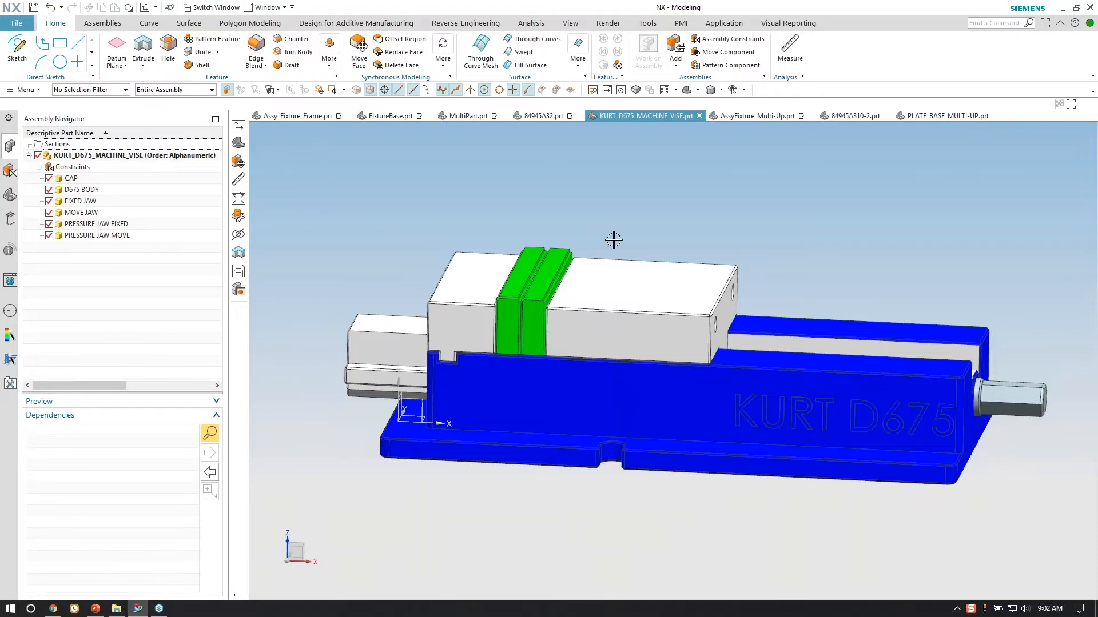
Switch the vise assembly to arrangement BB and examine the positions of both pressure jaws.
right_click(175, 158)
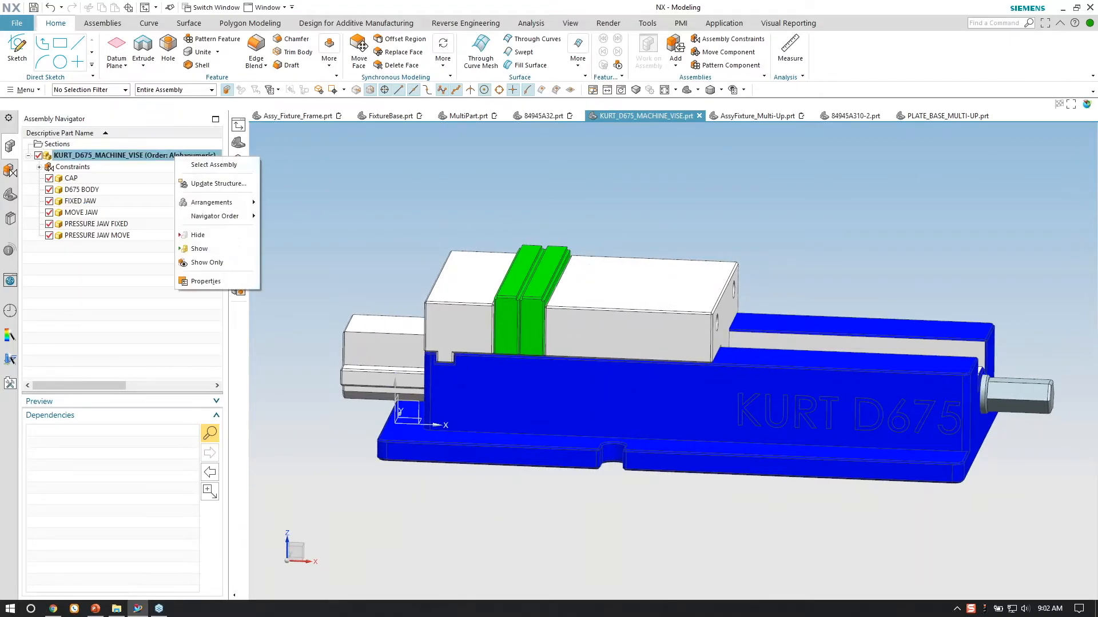
mouse_move(211, 203)
click(286, 218)
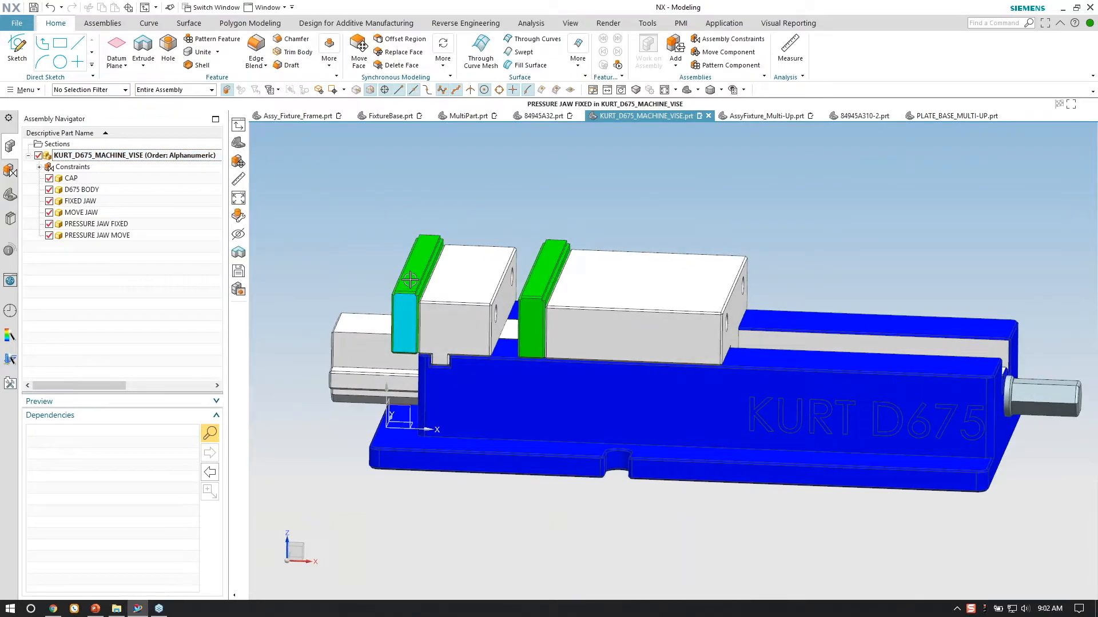
middle_drag(606, 312, 347, 256)
scroll(488, 325, up, 1)
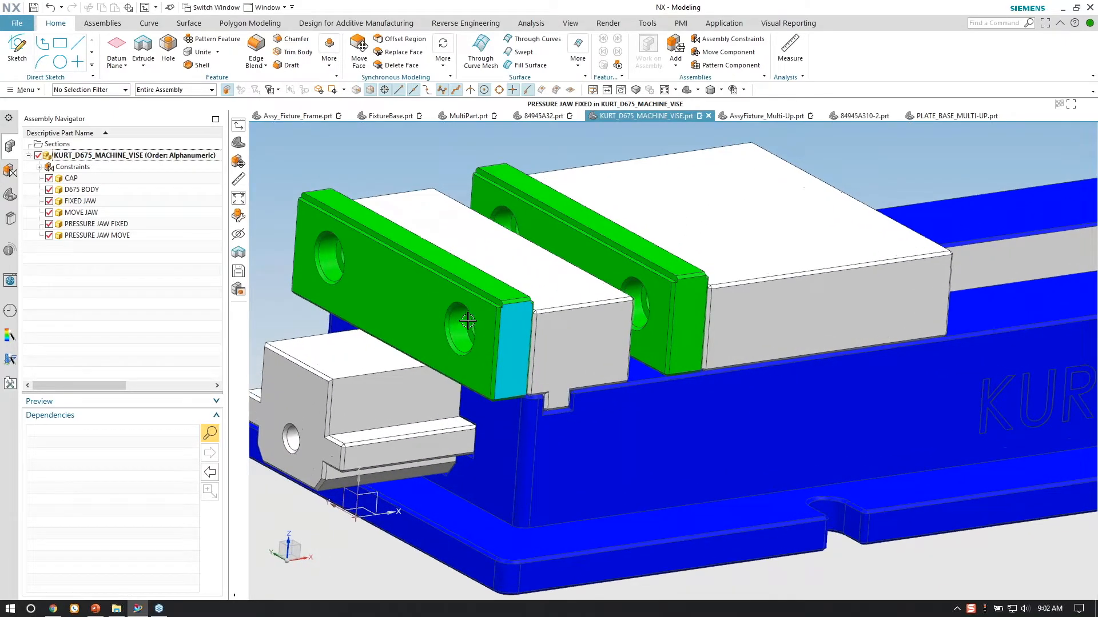
middle_drag(576, 322, 472, 177)
scroll(480, 269, down, 2)
Switch the vise assembly to arrangement CC and then to DD to compare the pressure jaw positions.
right_click(163, 156)
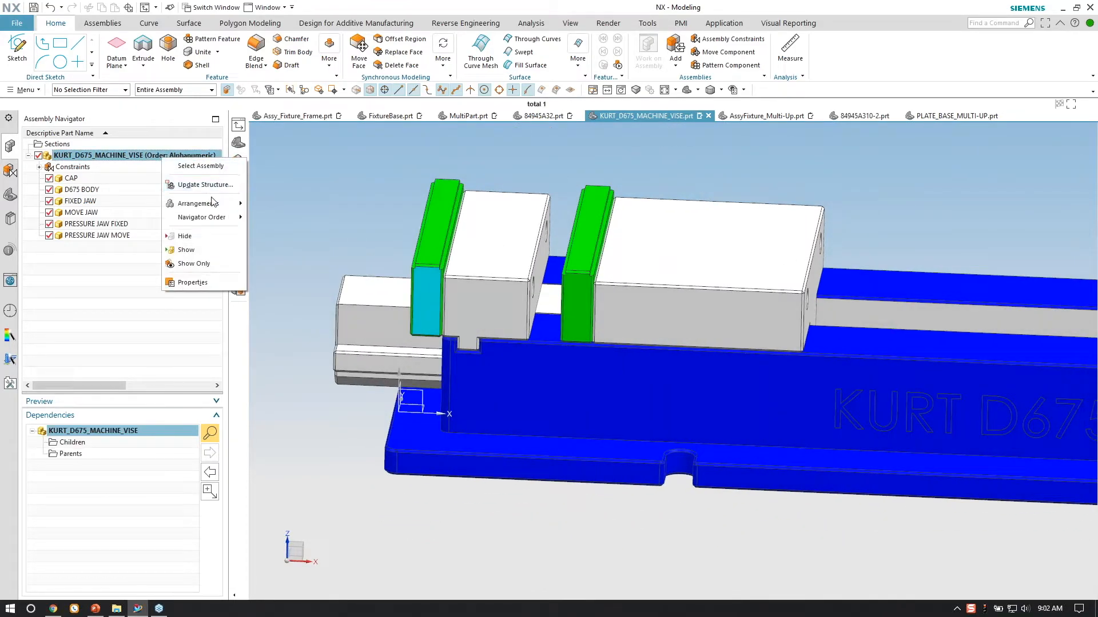
mouse_move(226, 203)
click(289, 234)
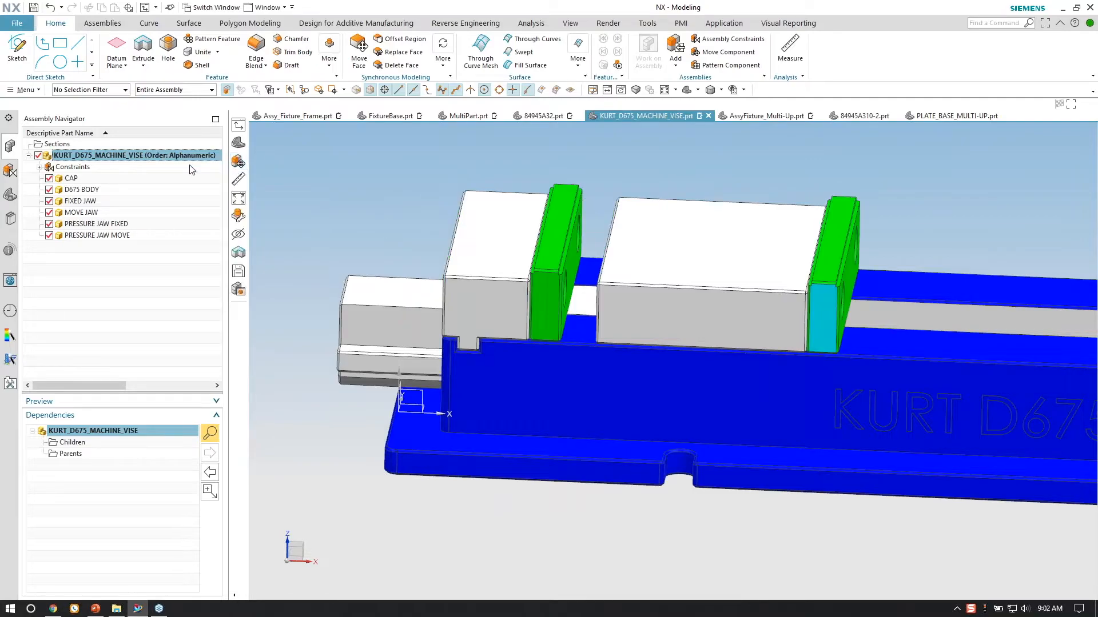
right_click(149, 158)
mouse_move(207, 202)
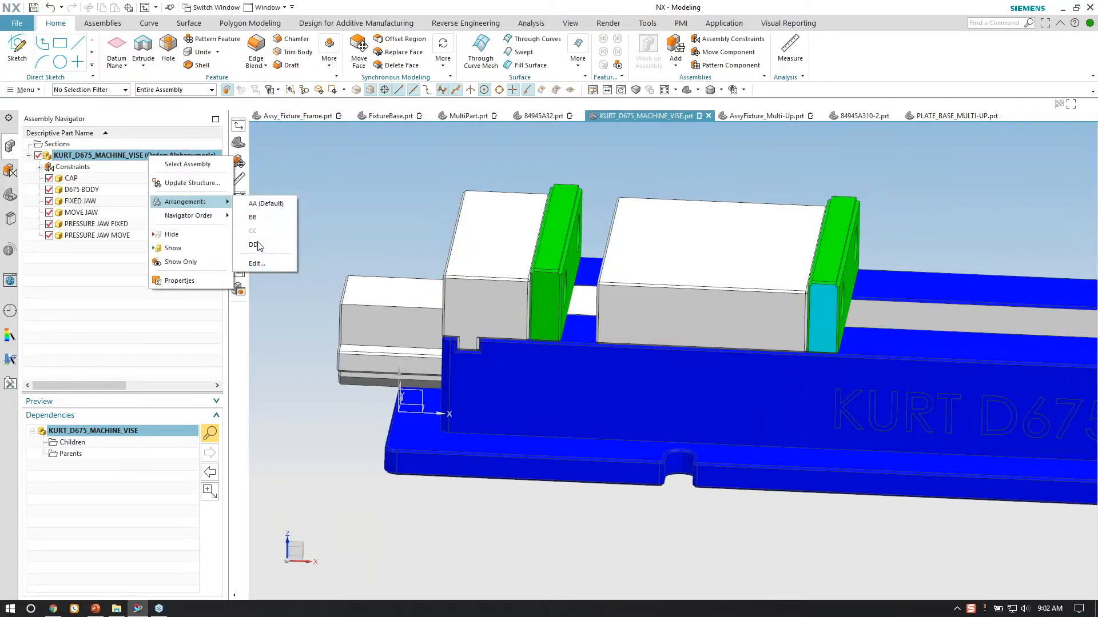
click(258, 244)
middle_drag(331, 315, 289, 320)
Return the vise assembly to the default arrangement AA.
right_click(155, 160)
mouse_move(189, 206)
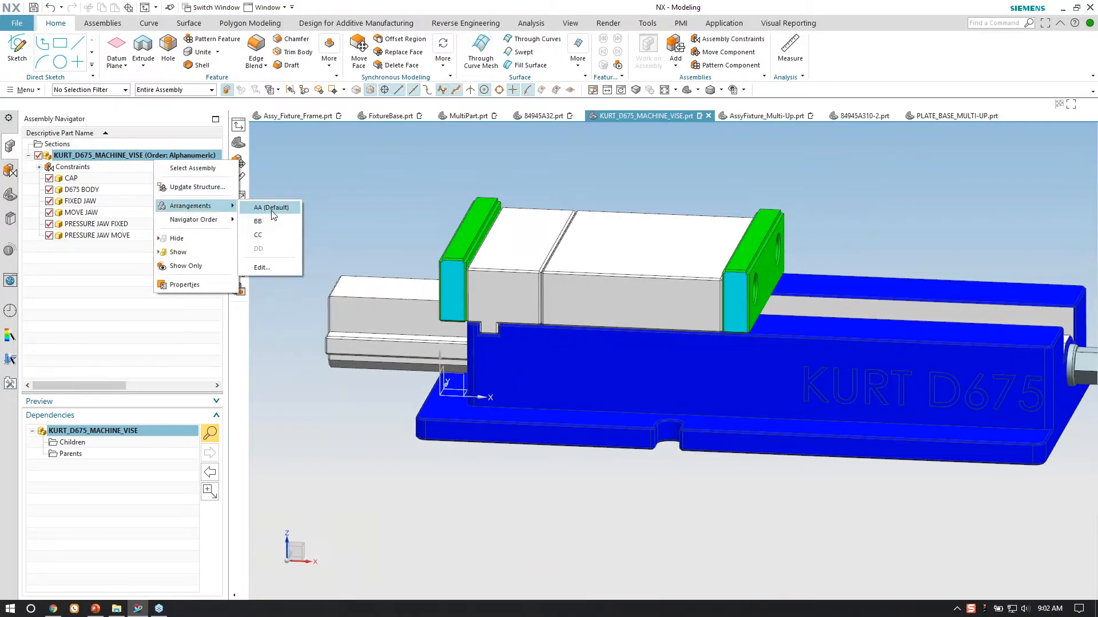
click(271, 207)
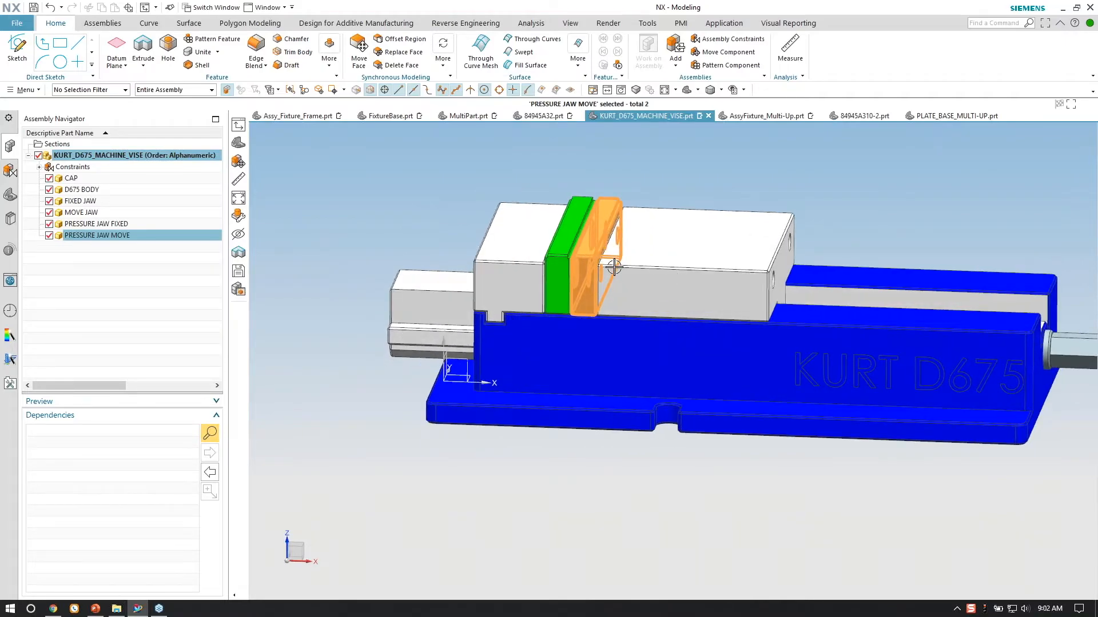
Inspect the distance limits of the last distance constraint on PRESSURE JAW MOVE and close it.
click(595, 257)
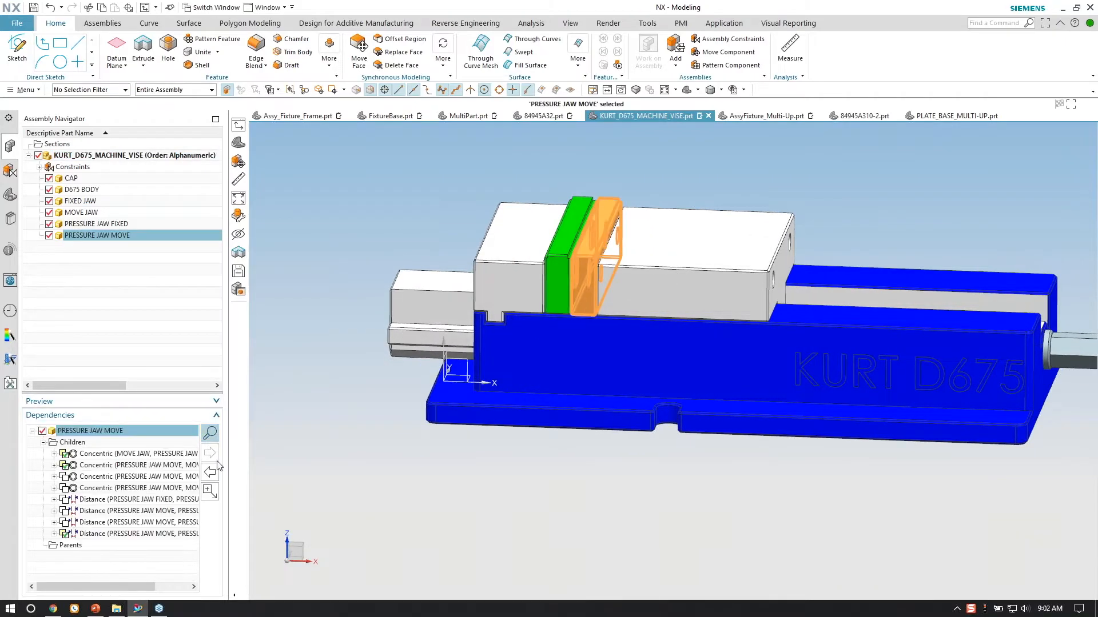
click(115, 536)
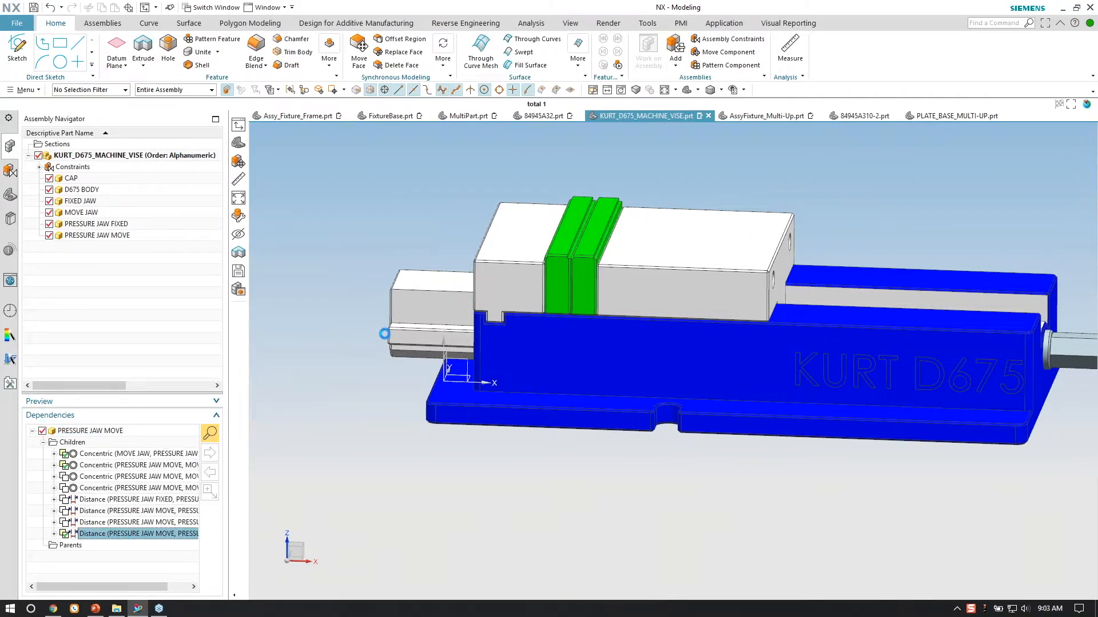
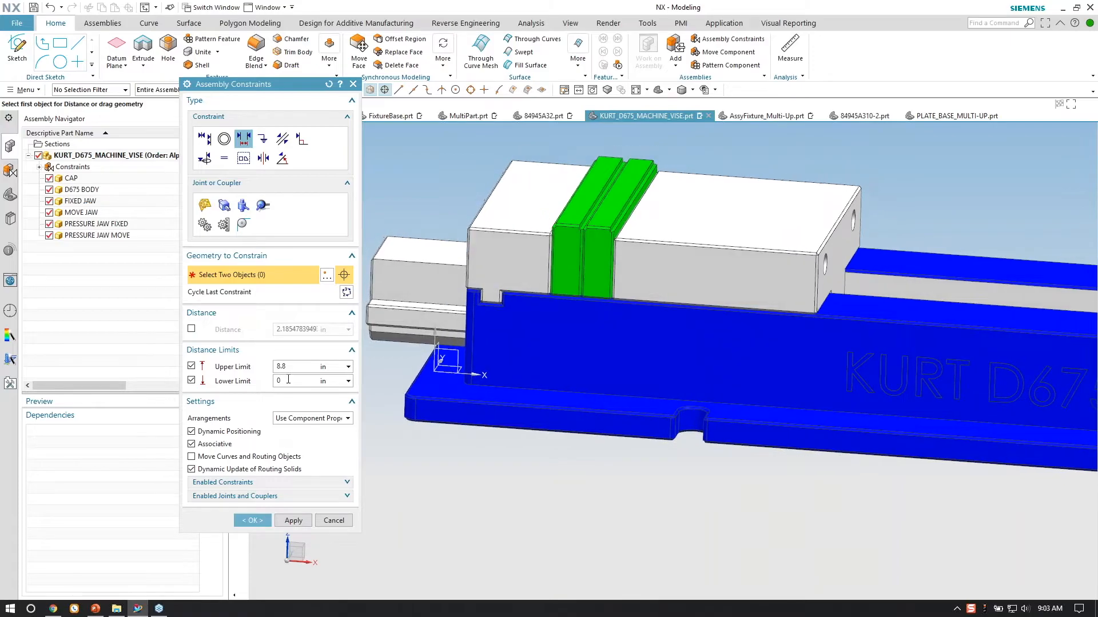
click(252, 520)
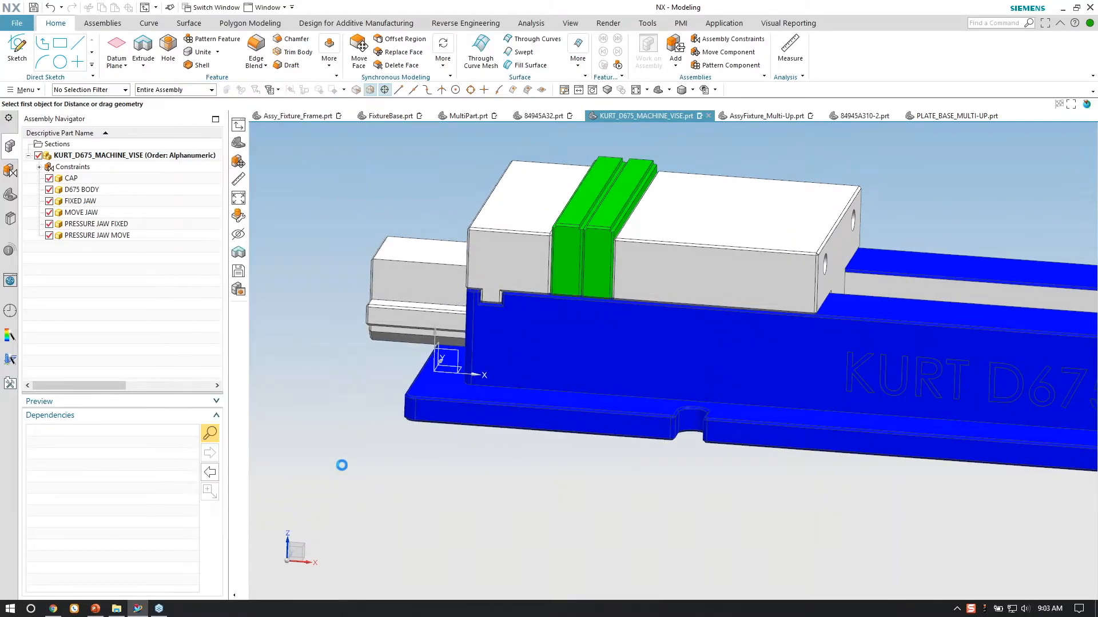
Move the PRESSURE JAW MOVE component along the vise and back to X 3.1355, against the fixed pressure jaw.
right_click(566, 258)
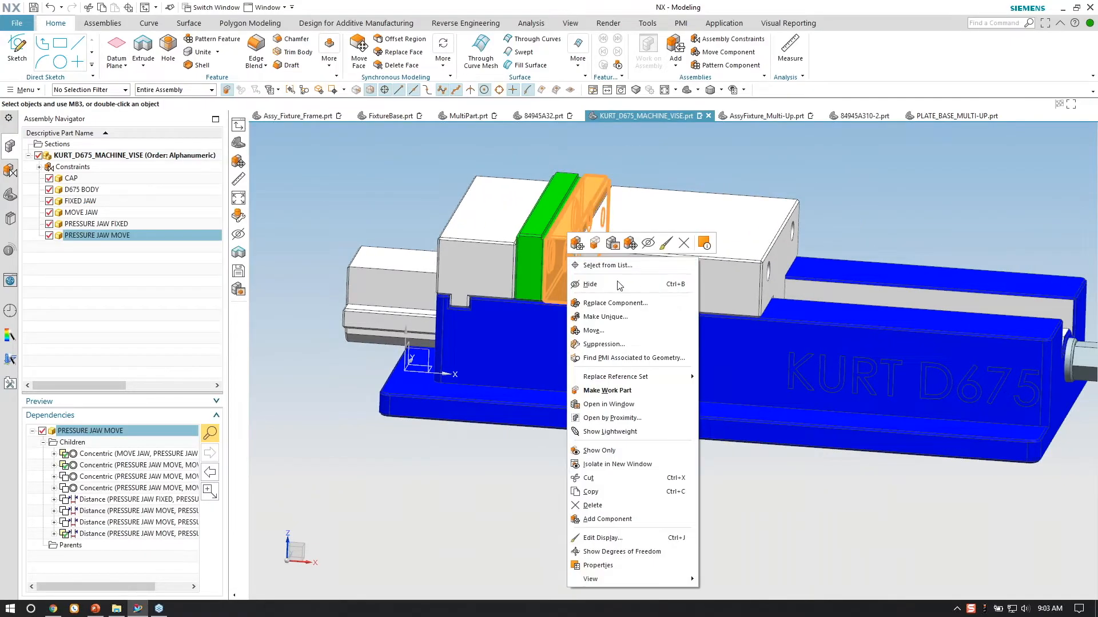
click(623, 318)
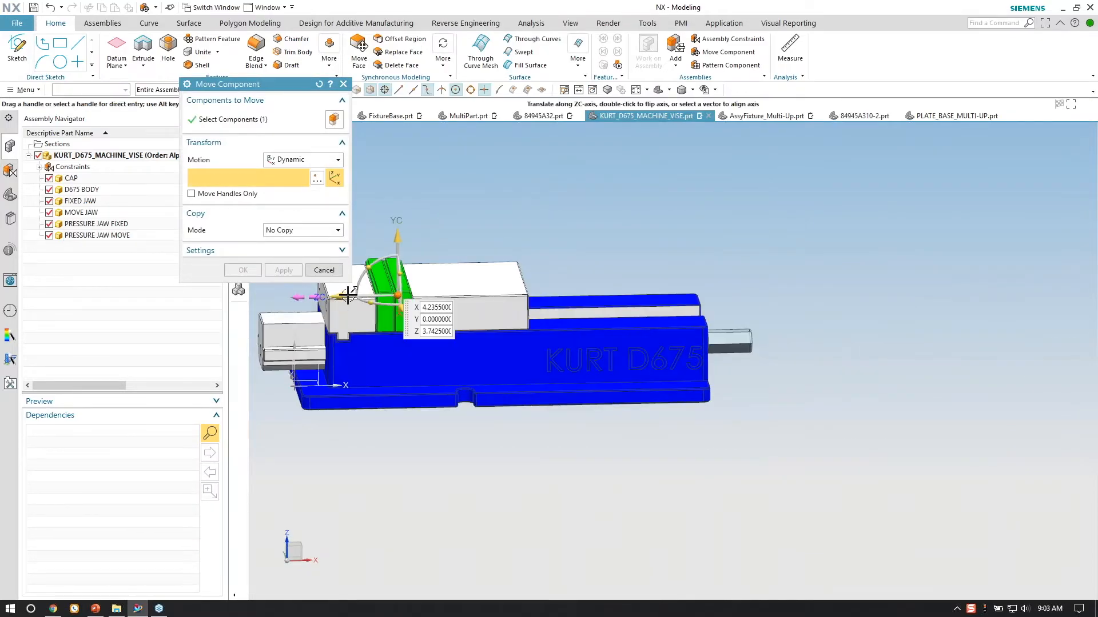
drag(348, 297, 563, 296)
middle_drag(638, 320, 586, 320)
drag(605, 295, 352, 245)
scroll(353, 245, up, 2)
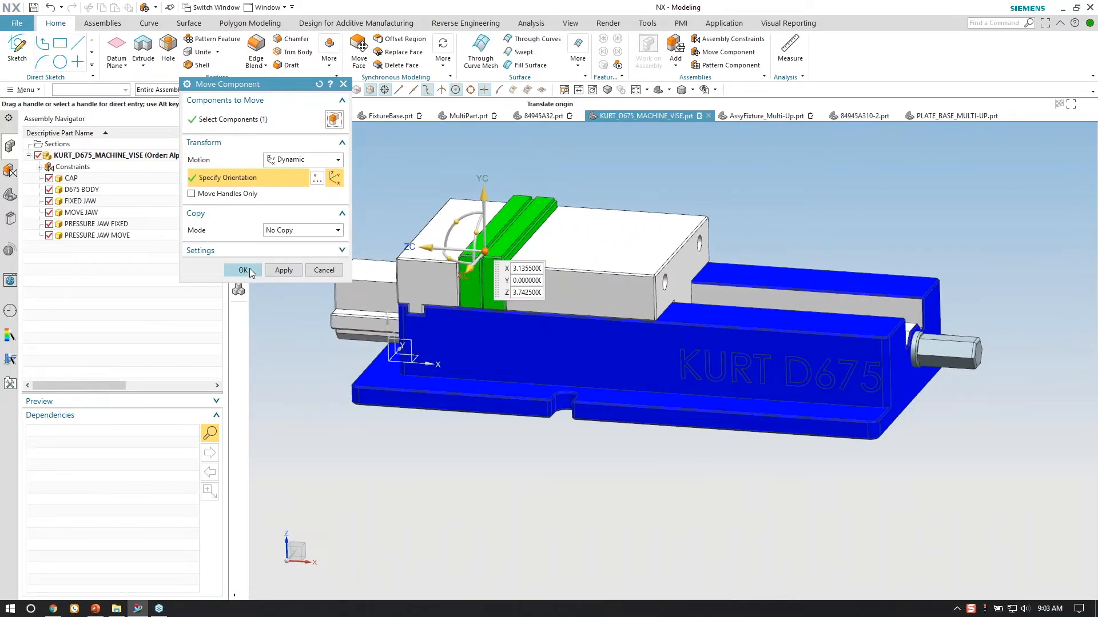
click(250, 269)
scroll(530, 265, up, 2)
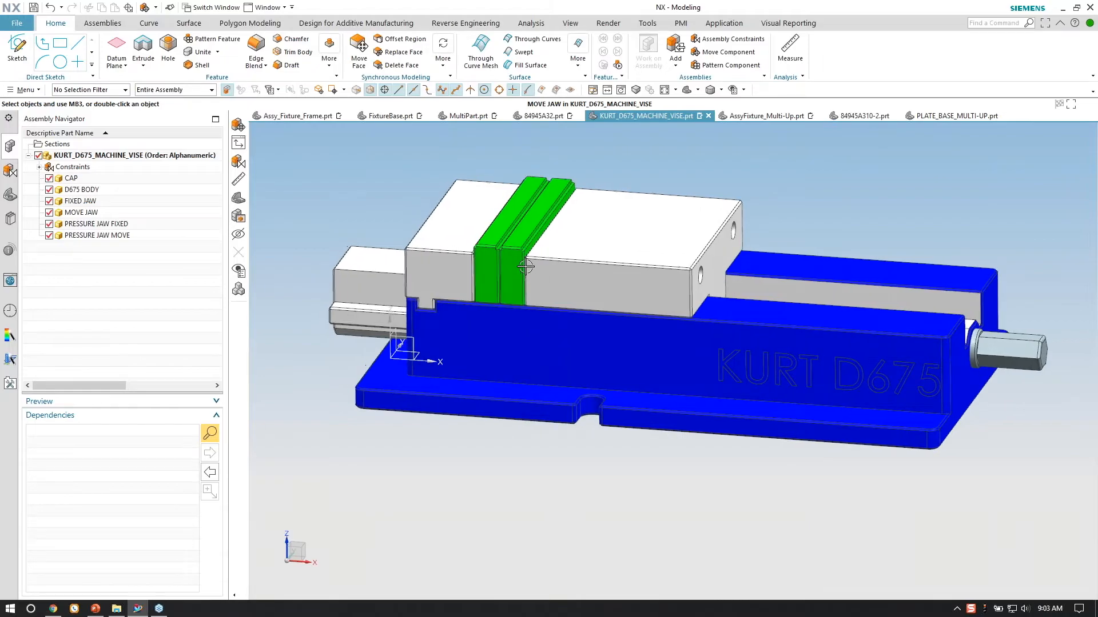
Try moving PRESSURE JAW MOVE away from the fixed jaw to X 5.8355, and discard the unapplied move.
click(519, 261)
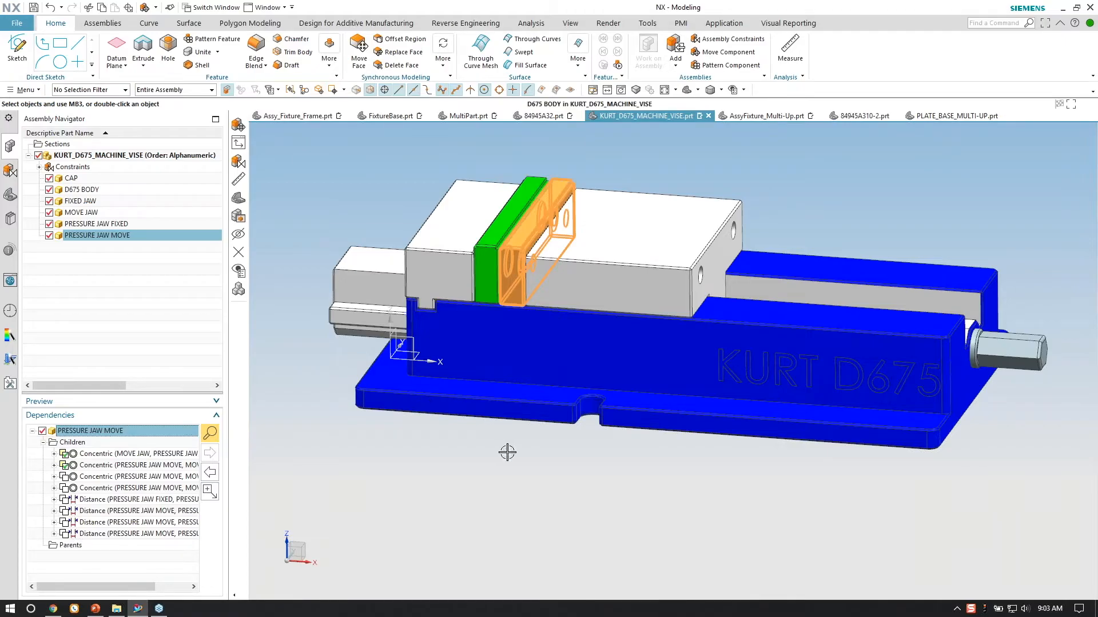
key(Escape)
right_click(513, 261)
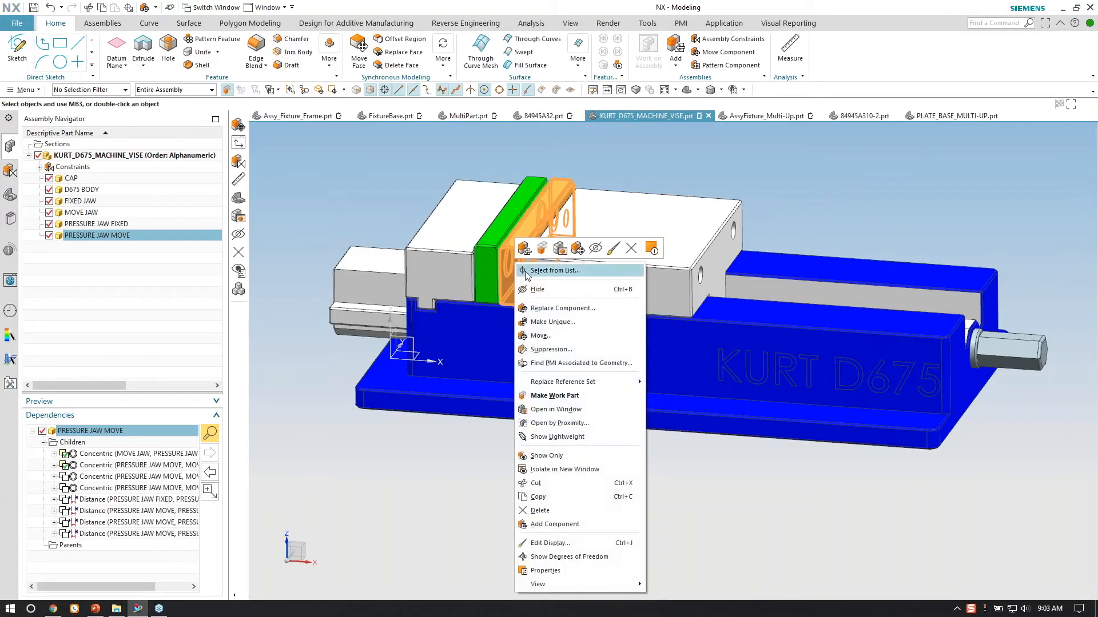
click(561, 337)
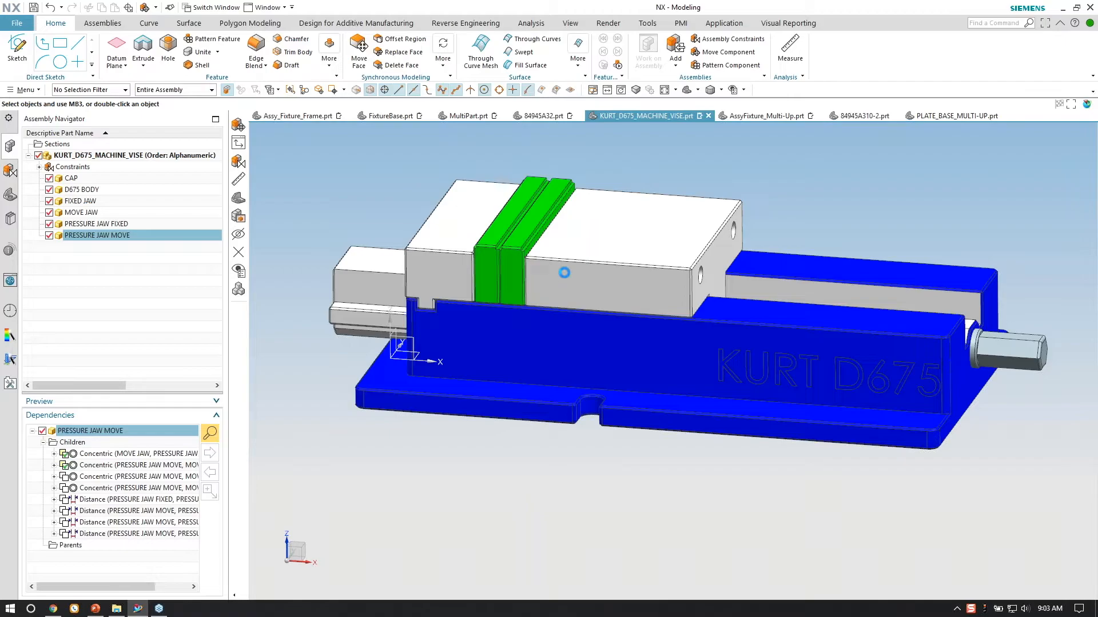
drag(490, 240, 458, 273)
click(324, 270)
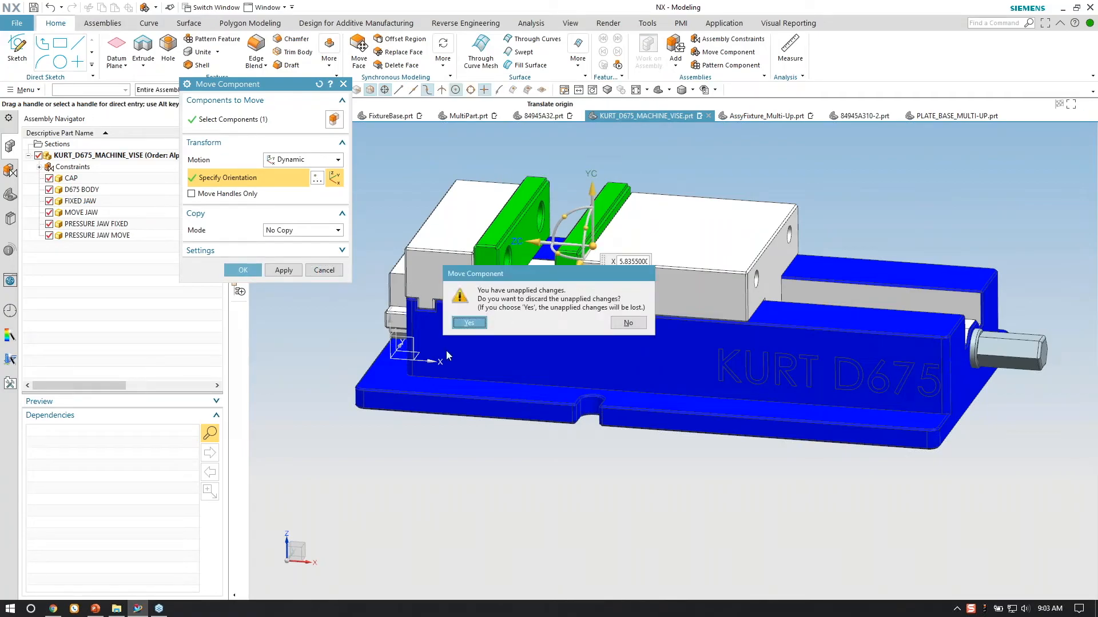
click(469, 323)
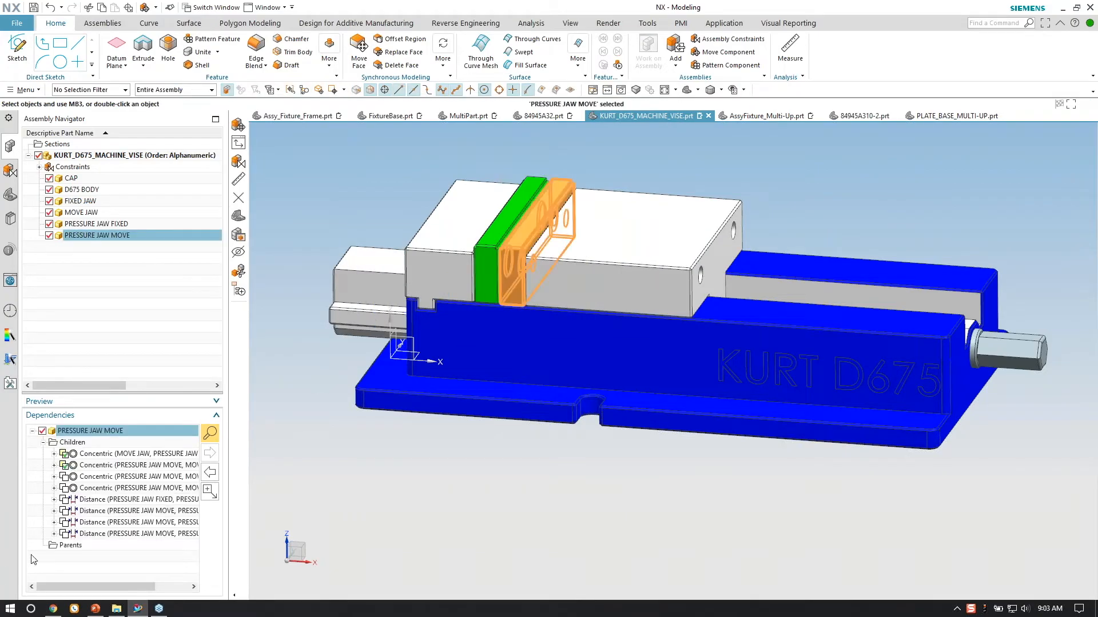
key(Escape)
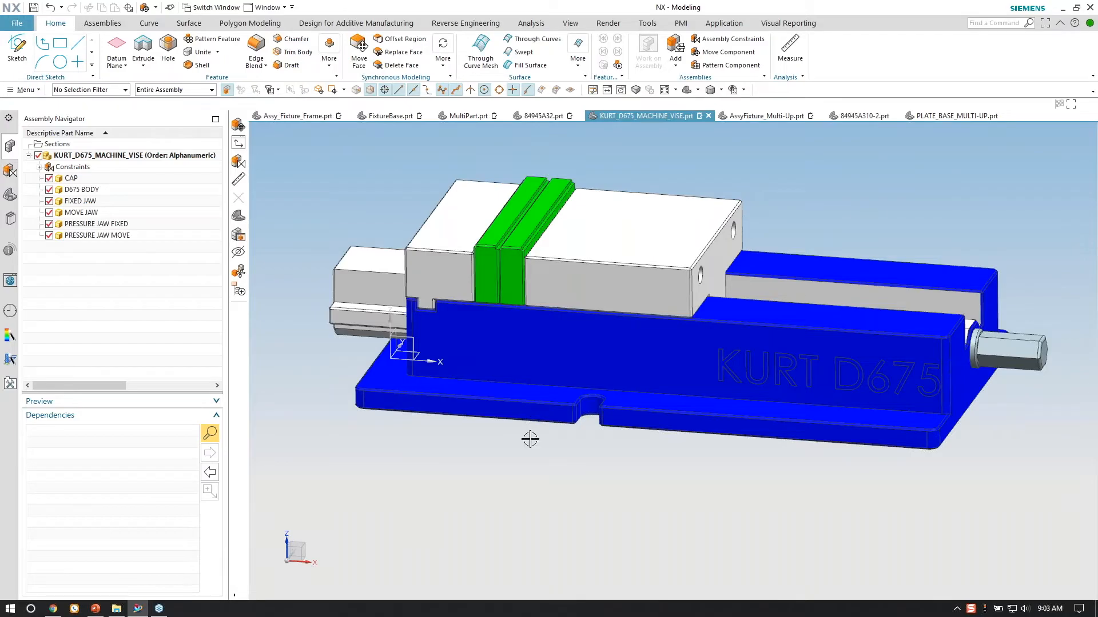
Copy the PRESSURE JAW MOVE component and place the copy along the vise, beyond the outer end of the moving jaw.
right_click(520, 247)
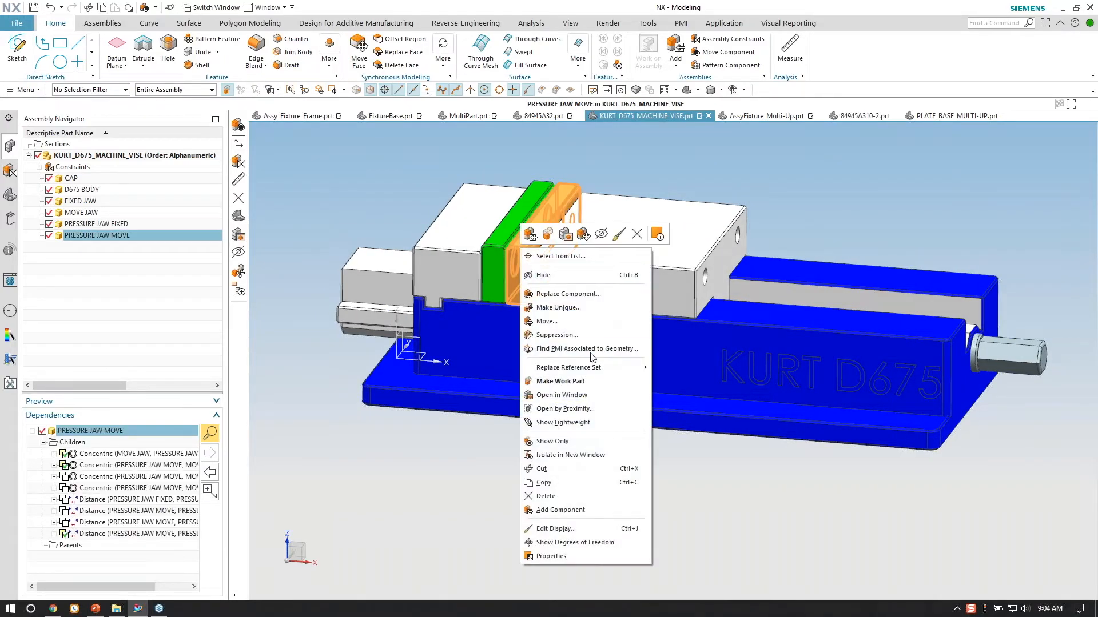
click(537, 322)
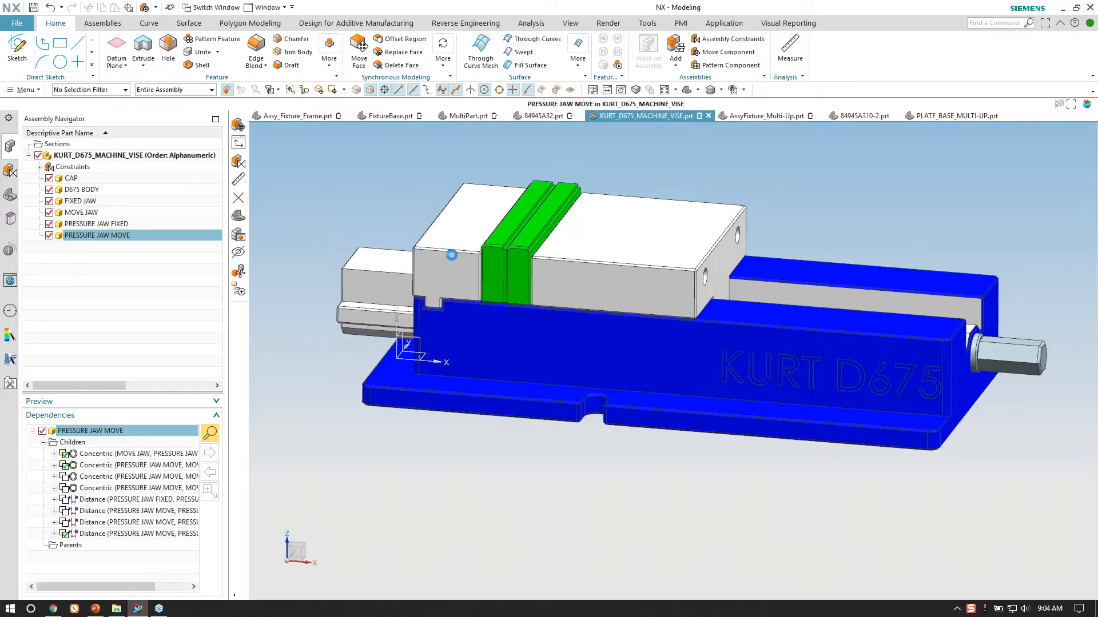
click(302, 230)
click(280, 246)
drag(493, 238, 761, 258)
middle_click(758, 259)
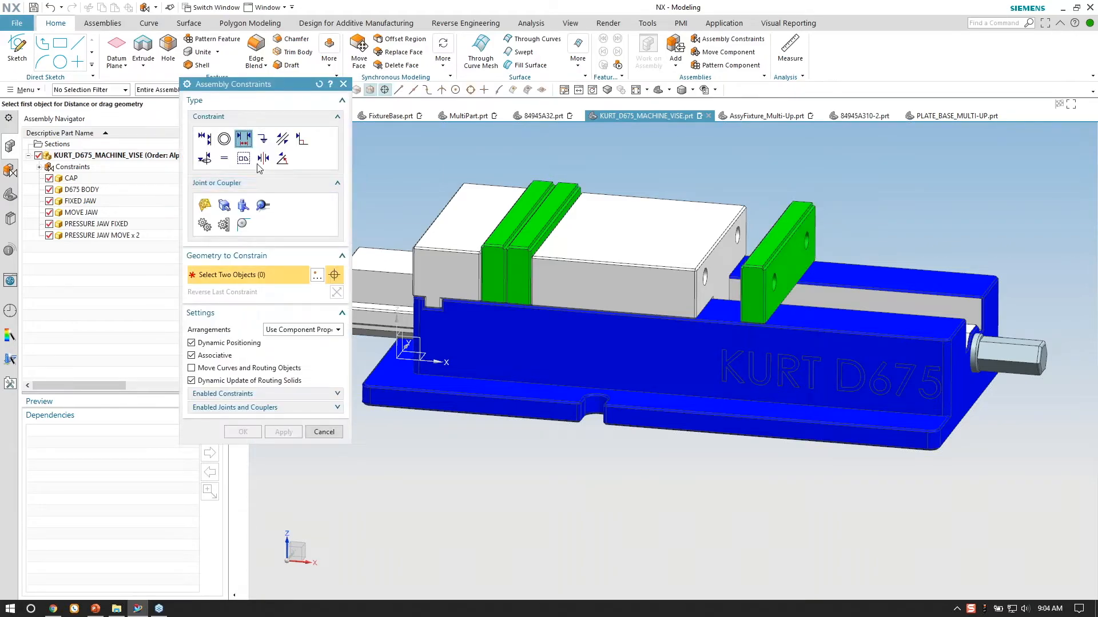
Add a 4 in distance constraint between the copied jaw's outer face and the end face of the D675 BODY.
middle_drag(818, 314, 790, 315)
scroll(789, 314, up, 1)
scroll(790, 314, up, 1)
click(786, 252)
shift+middle_drag(962, 385, 921, 382)
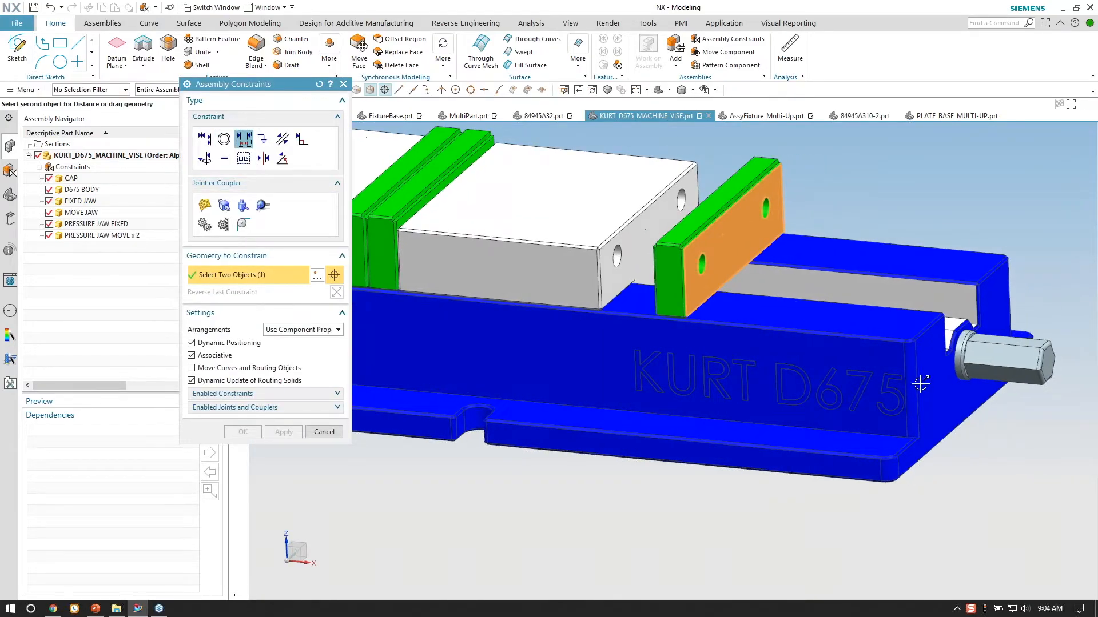
click(921, 382)
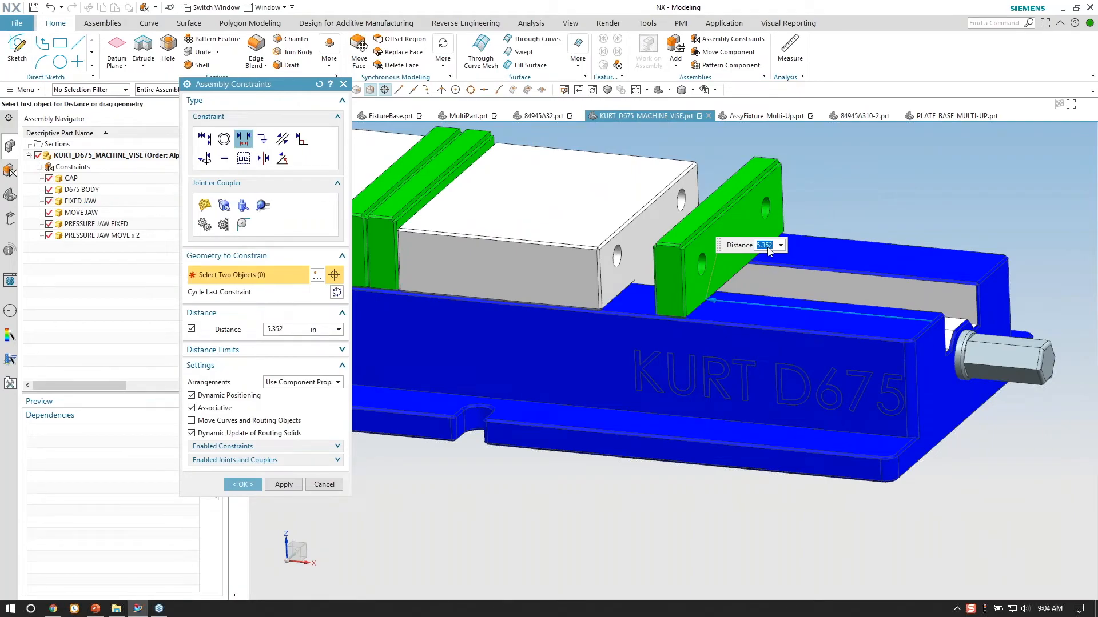
text(4)
key(Return)
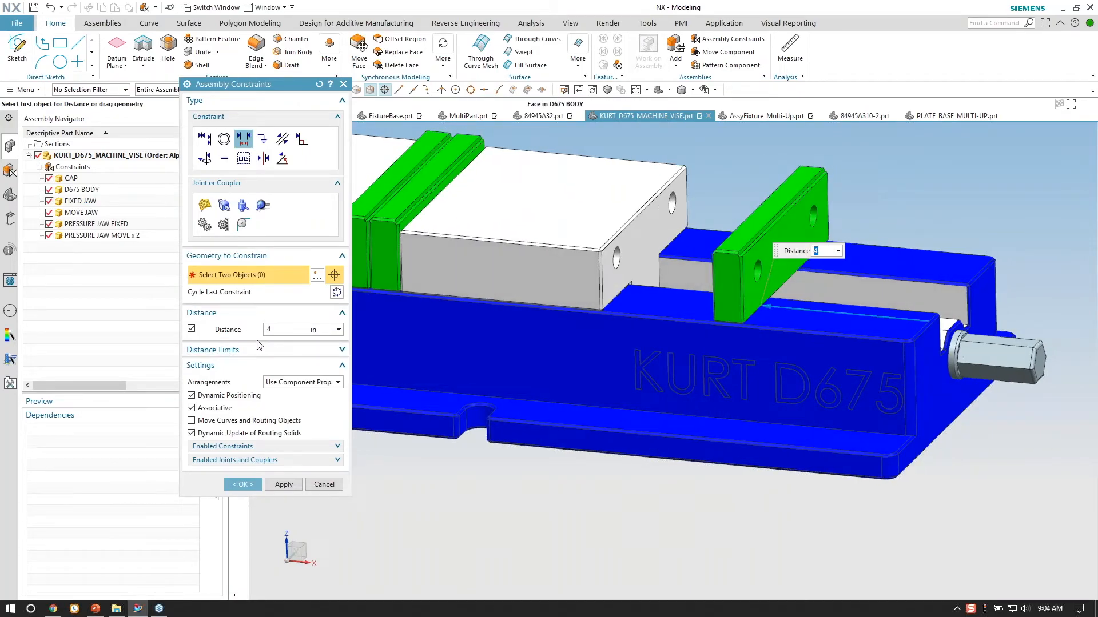
Enable the constraint's upper and lower distance limits, with an upper limit of 4 in, and accept the constraint.
click(259, 347)
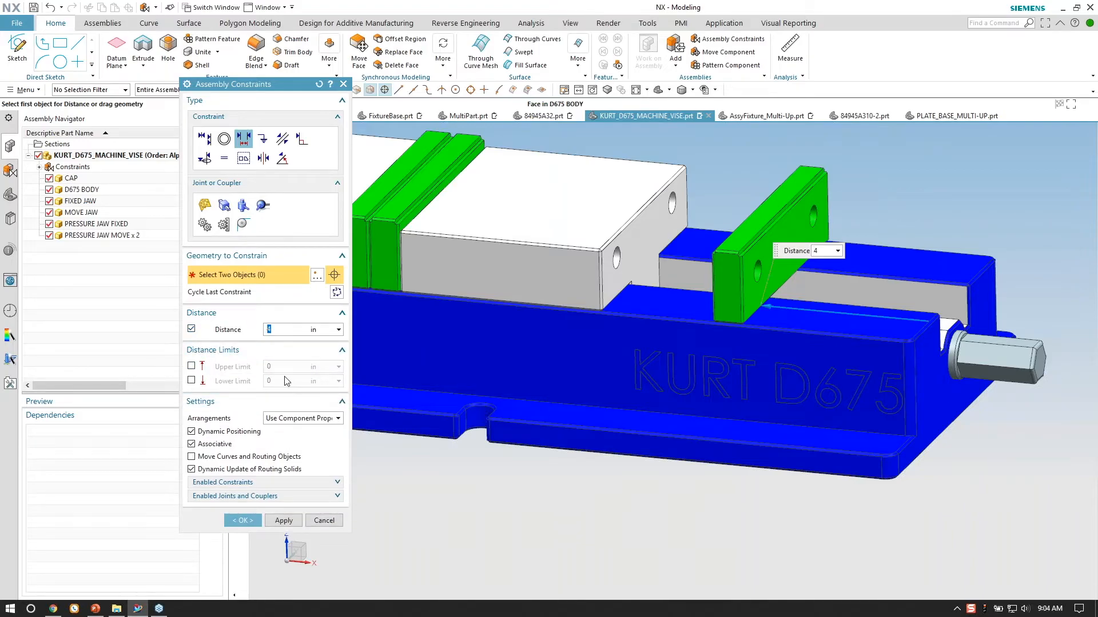
click(191, 366)
click(191, 380)
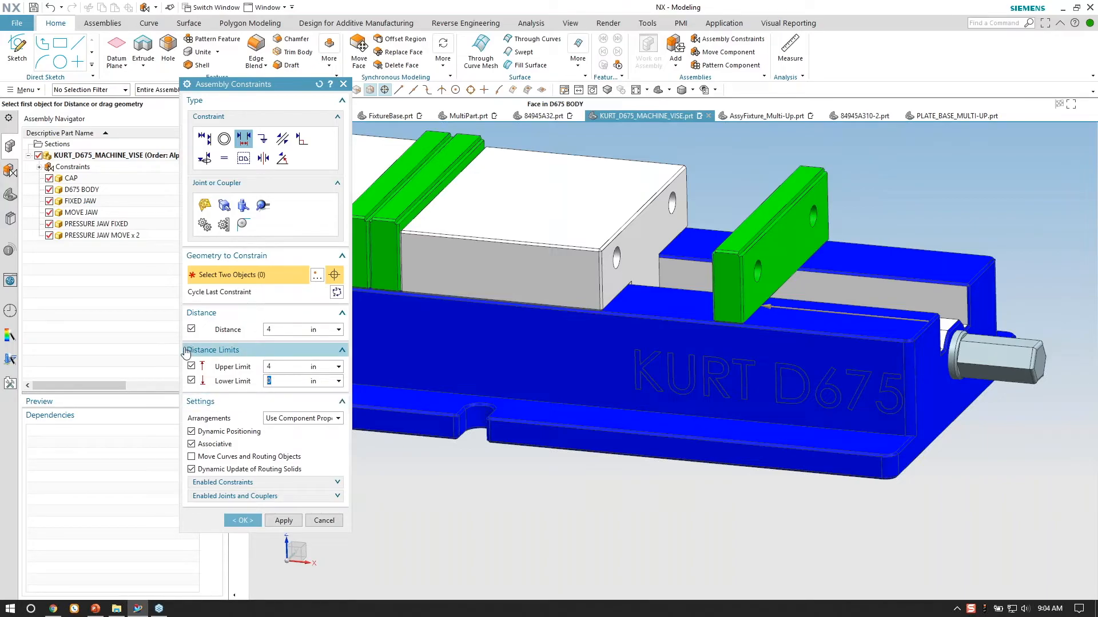
click(243, 521)
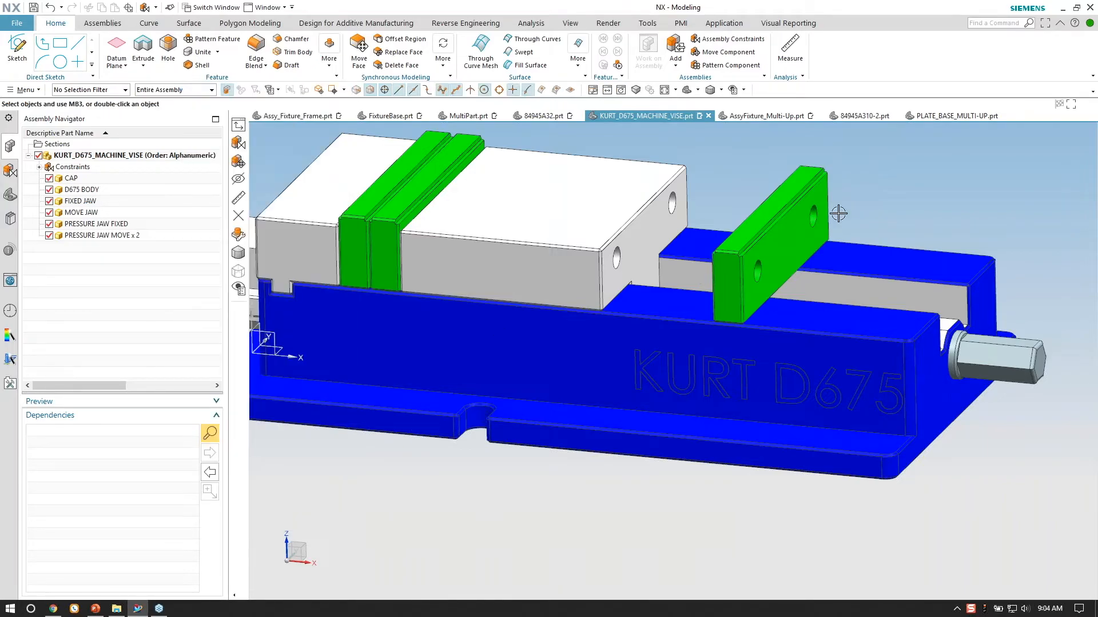
Try moving the copied pressure jaw along the vise within its distance limits.
right_click(817, 220)
click(851, 305)
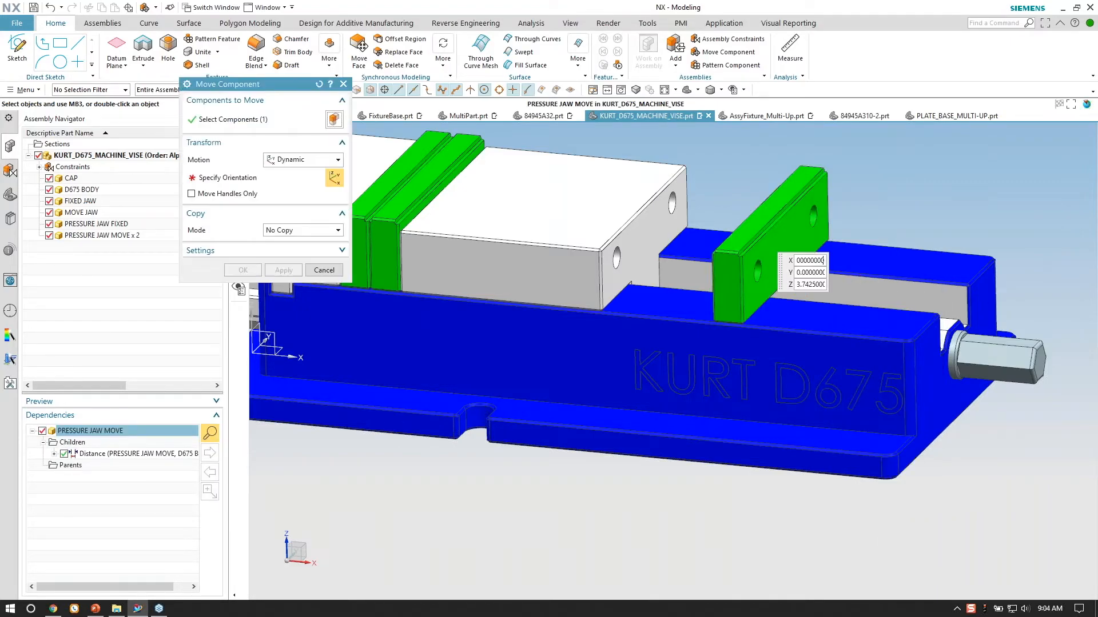
drag(726, 244, 698, 229)
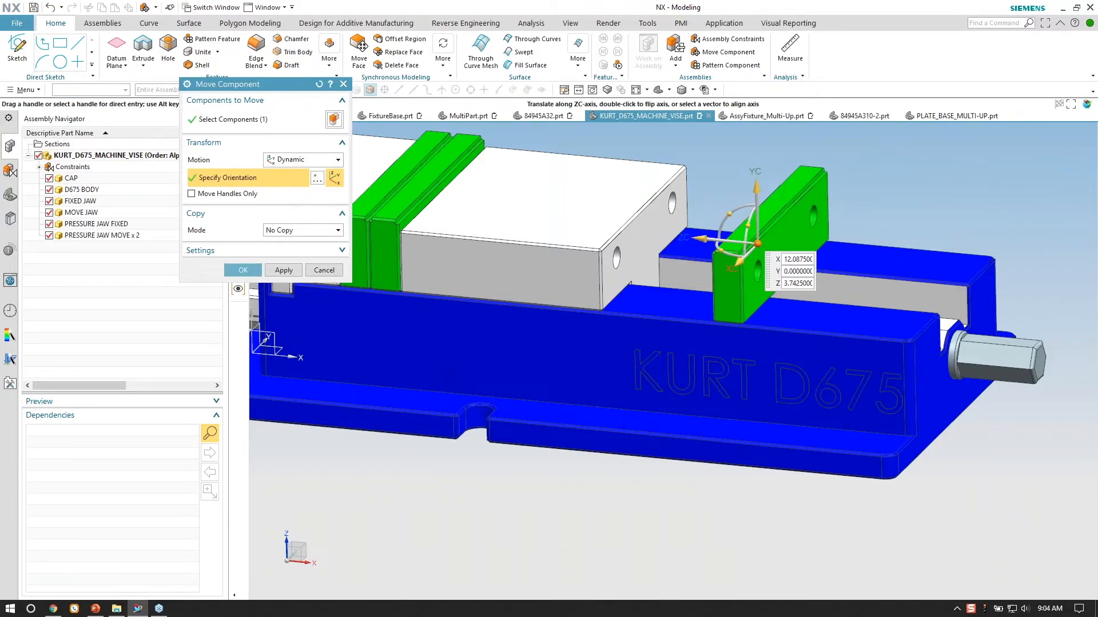
click(251, 270)
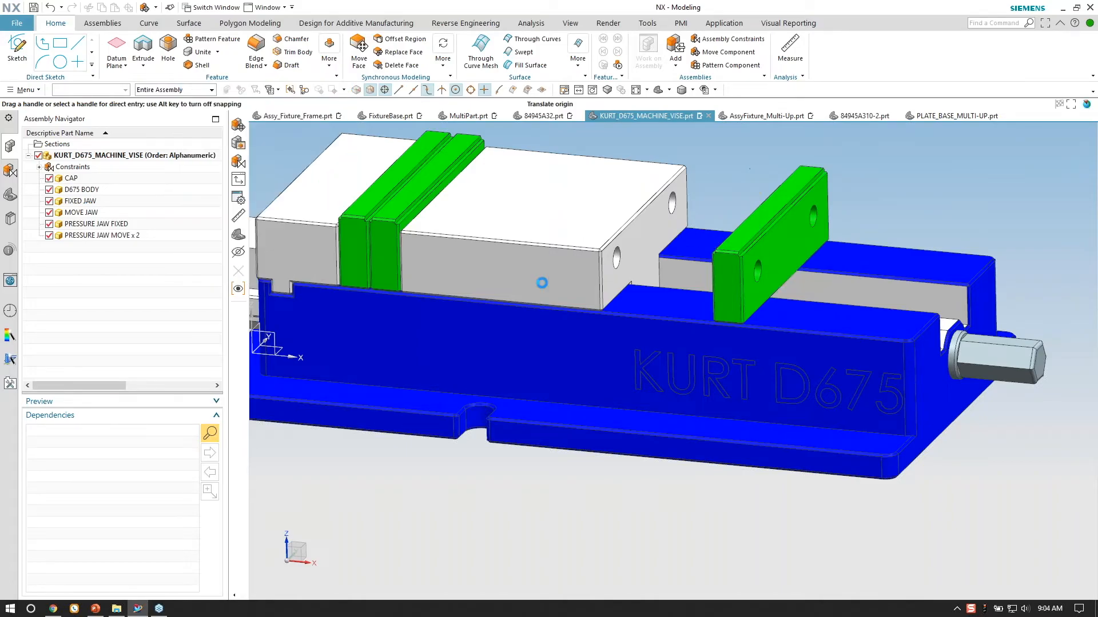
Delete the copied pressure jaw together with its assembly constraints.
click(782, 236)
key(Delete)
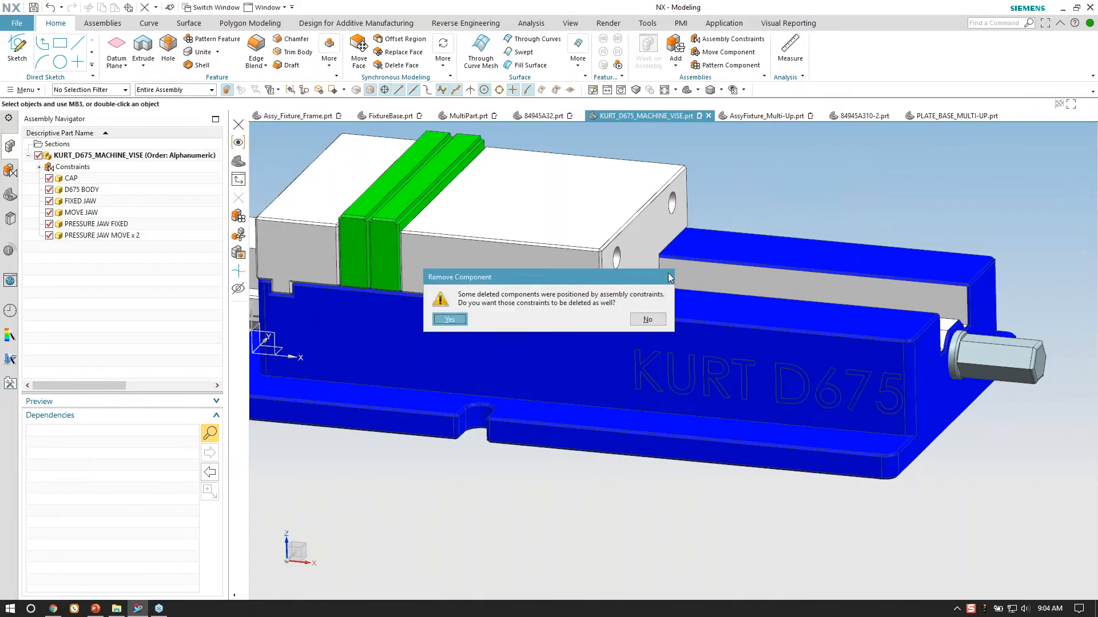
click(459, 321)
scroll(639, 368, down, 1)
middle_drag(639, 368, 831, 243)
click(767, 230)
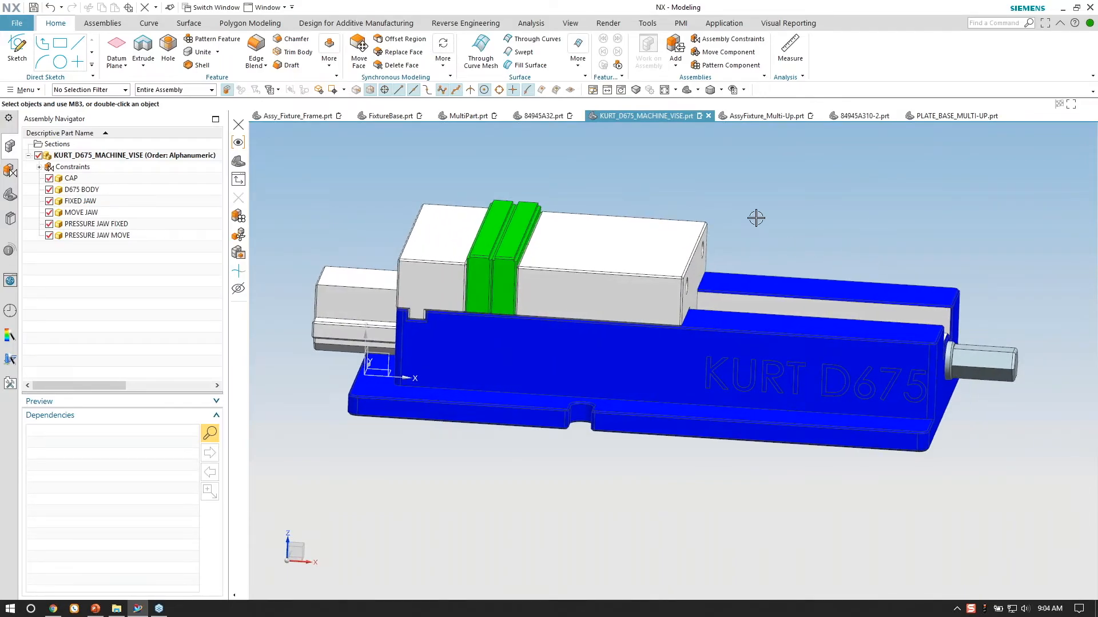
Check which arrangements are available for the KURT_D675_MACHINE_VISE assembly.
middle_drag(755, 218, 782, 260)
right_click(143, 157)
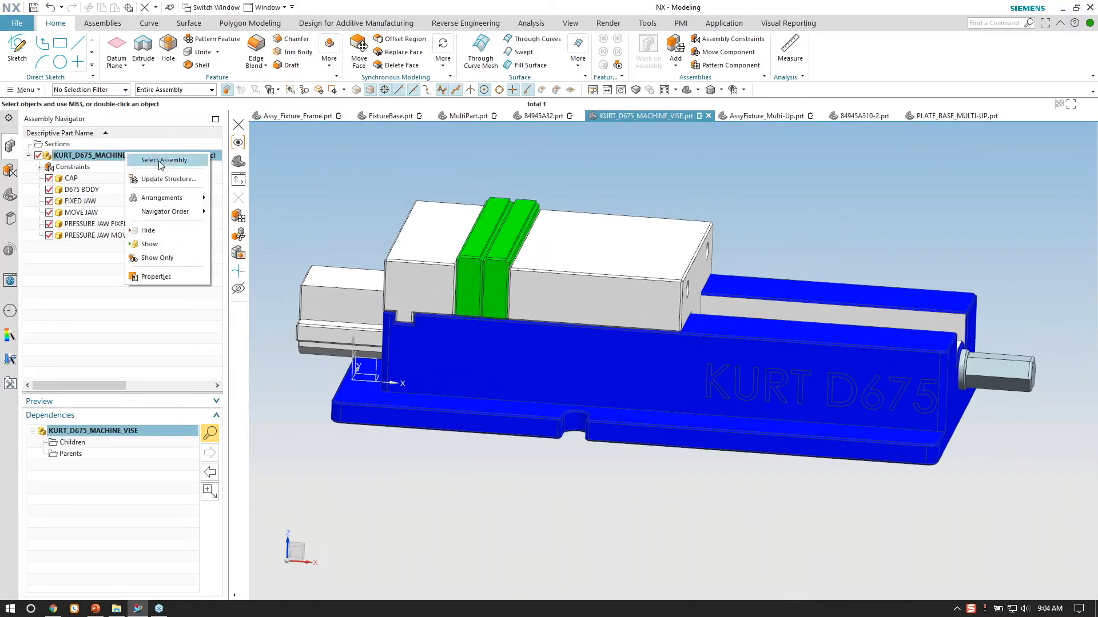
mouse_move(181, 200)
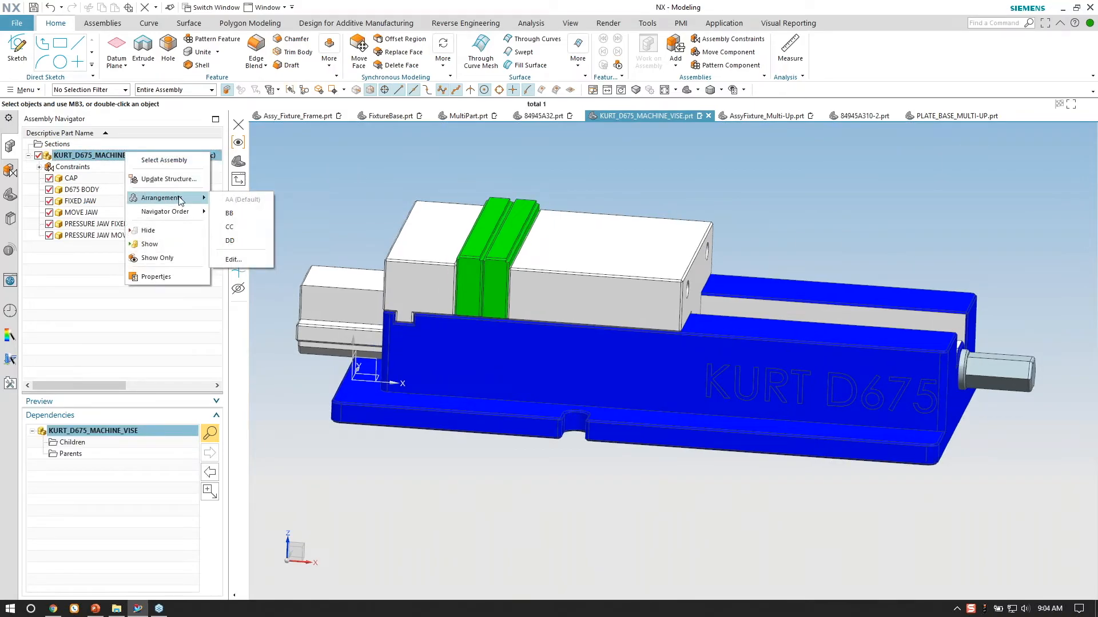
click(86, 271)
Inspect how the last distance constraint on PRESSURE JAW MOVE is set in each arrangement, and close it without changes.
click(492, 286)
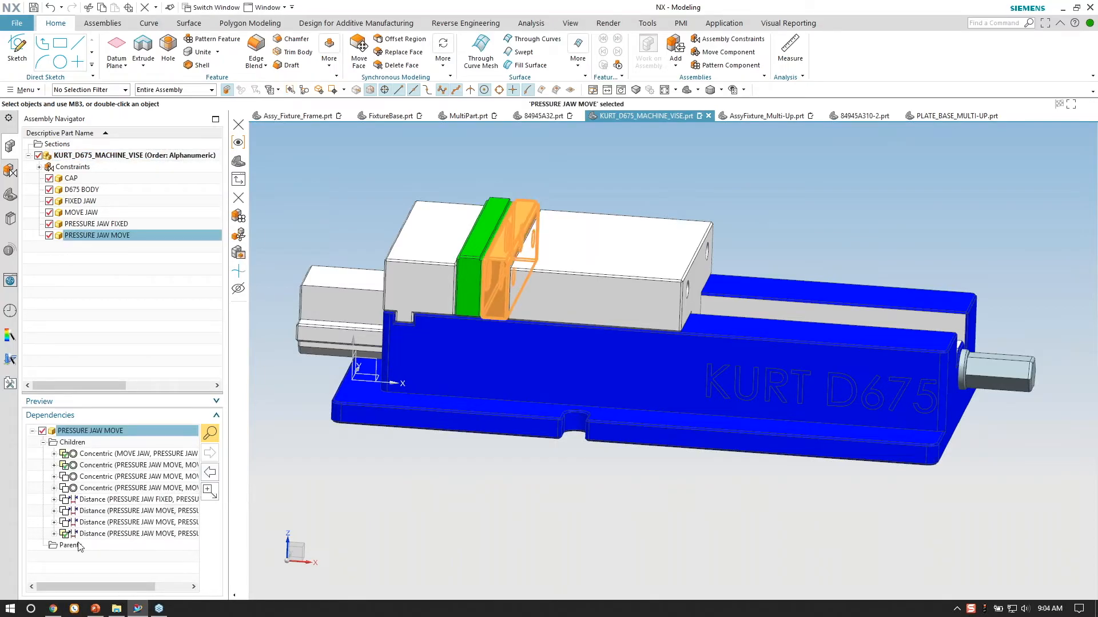
right_click(90, 534)
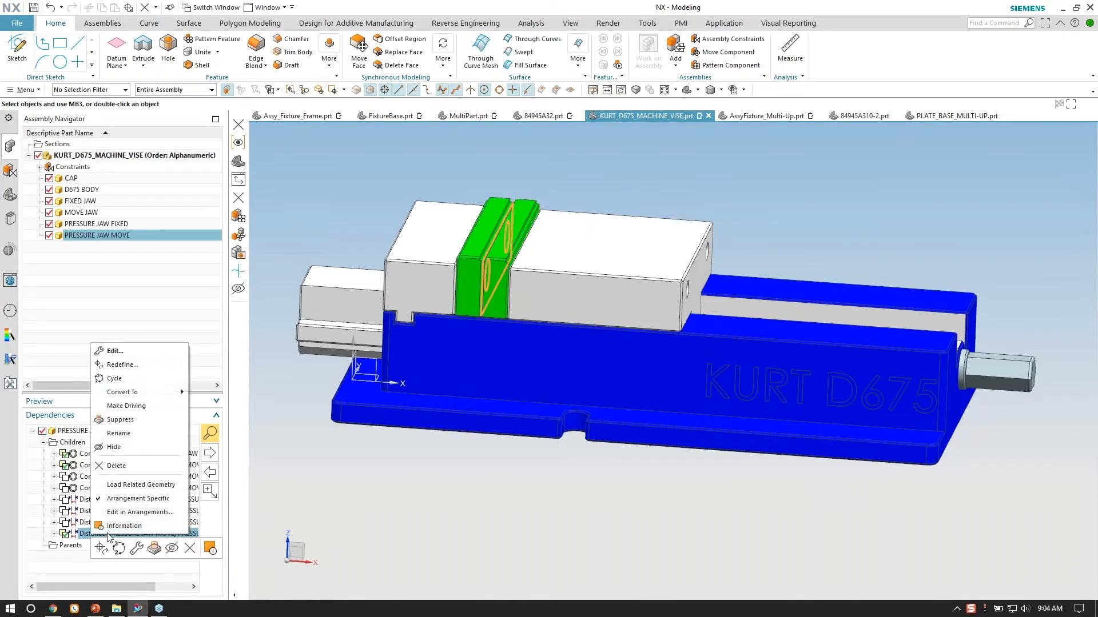
click(146, 512)
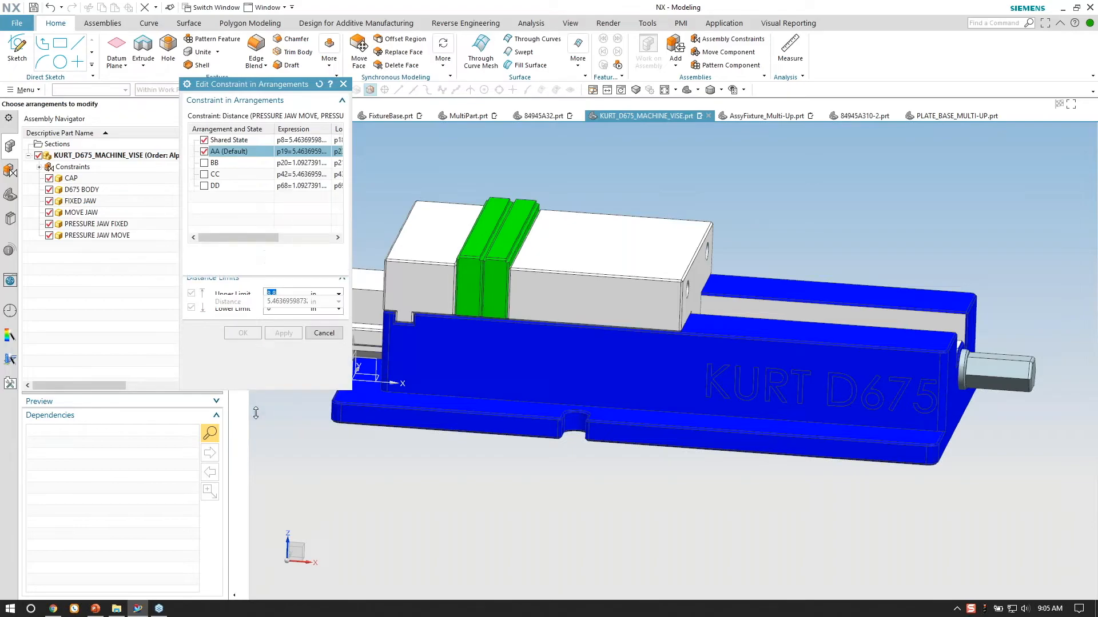
drag(256, 343, 255, 431)
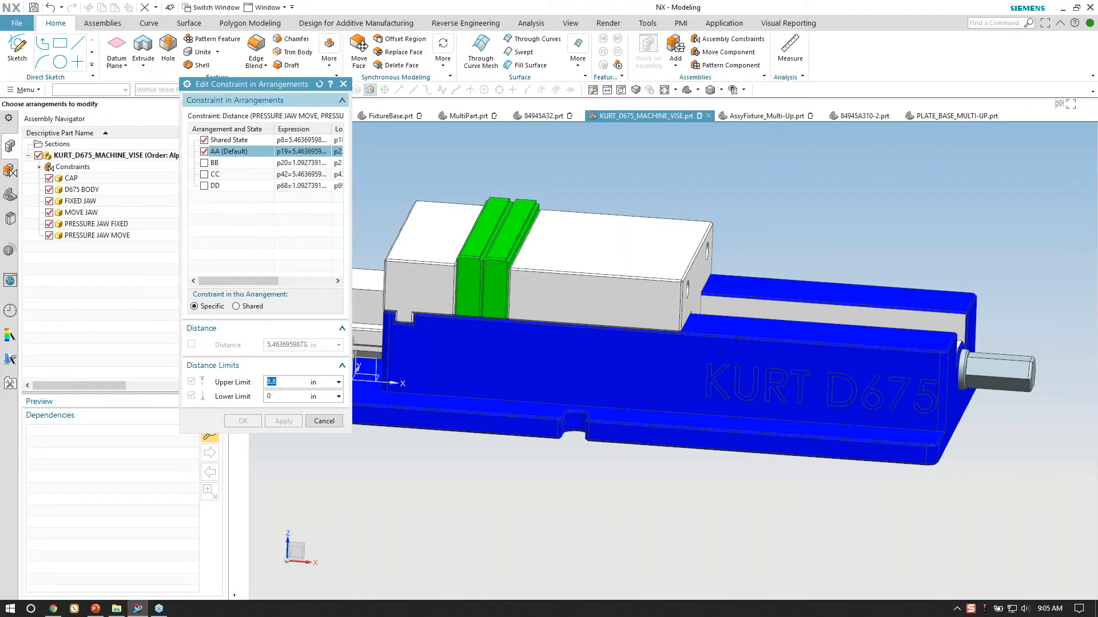
mouse_move(273, 87)
mouse_down()
mouse_move(272, 117)
mouse_move(271, 106)
mouse_up()
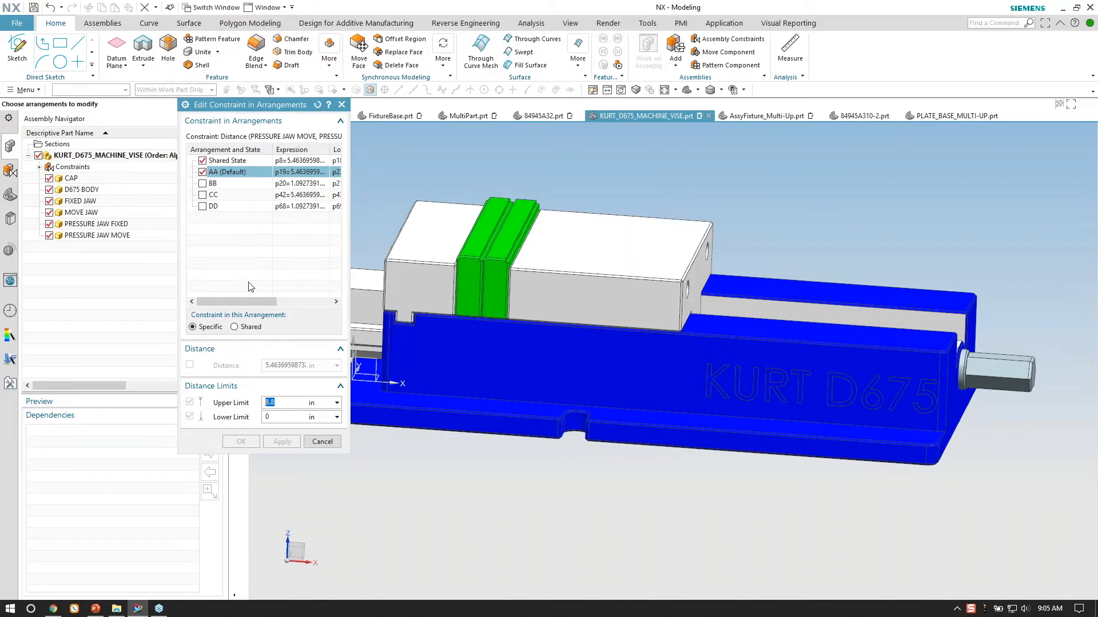
click(323, 442)
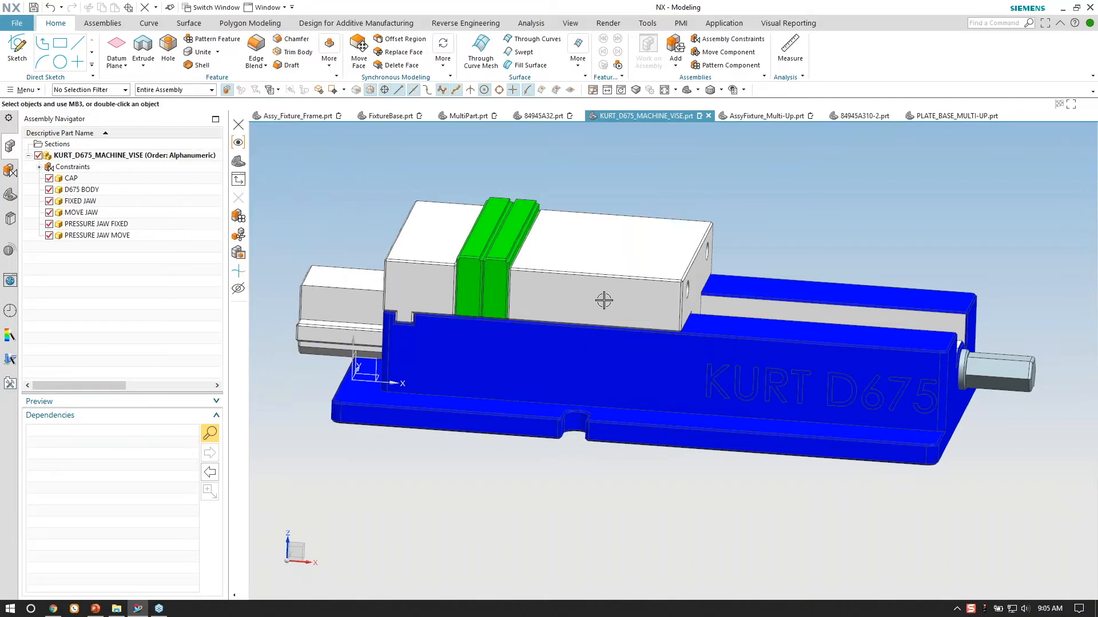
Review the suppression options for the MOVE JAW component in arrangement AA and close them without changes.
right_click(605, 271)
click(640, 357)
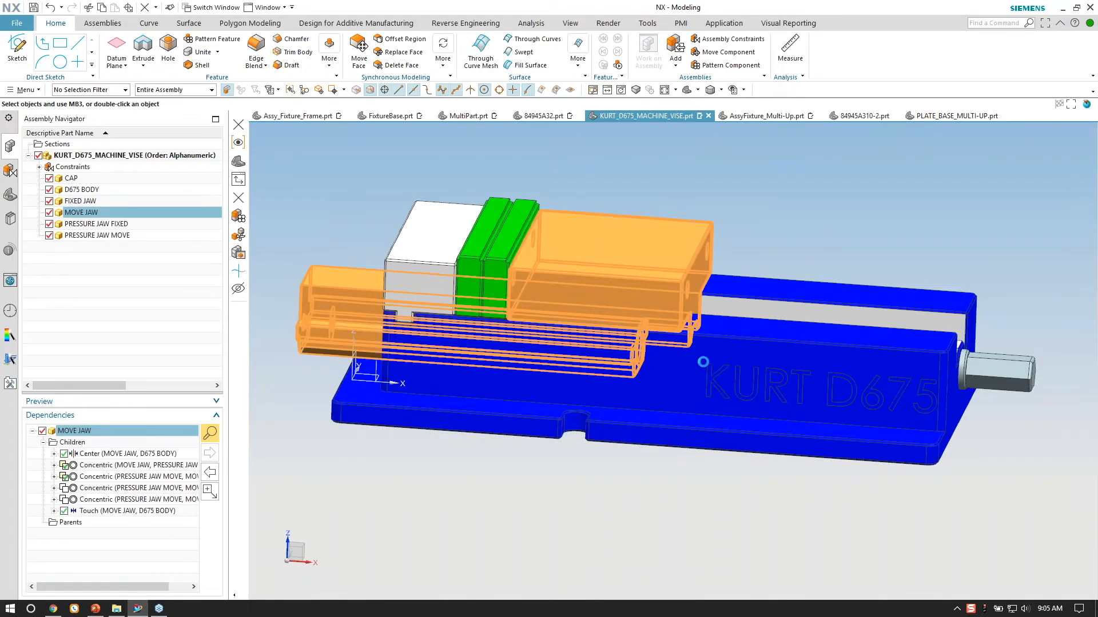
click(201, 150)
click(216, 136)
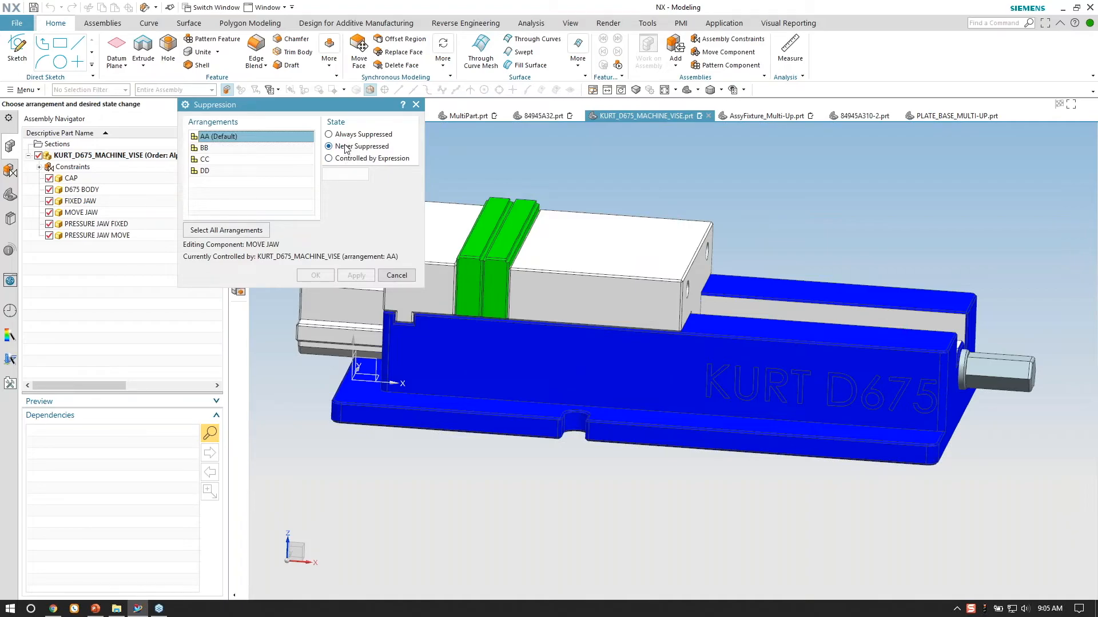
click(396, 276)
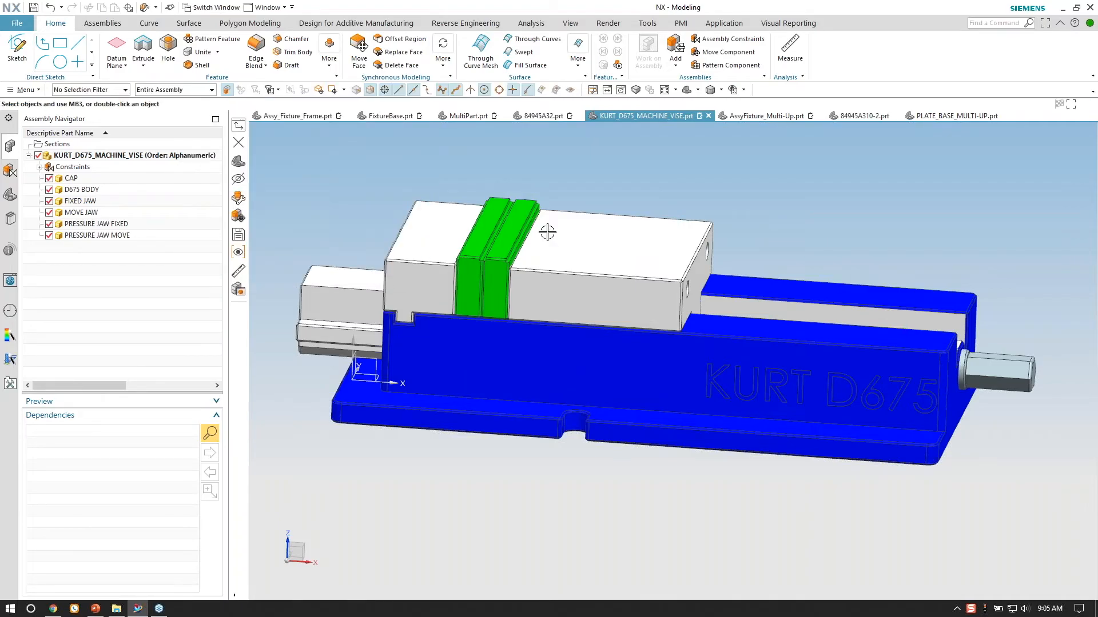
Make a copy of PRESSURE JAW MOVE and position it on the vise body past the moving jaw.
right_click(511, 224)
click(537, 299)
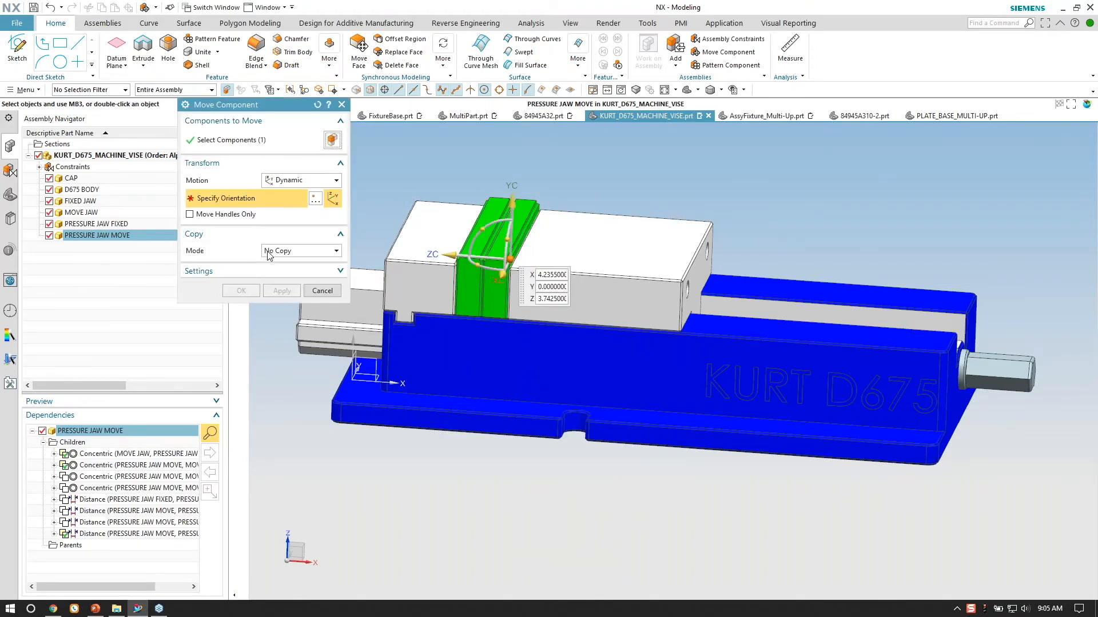
click(300, 252)
click(280, 296)
drag(482, 261, 721, 277)
click(240, 332)
Set the copied pressure jaw to Always Suppressed in arrangement AA.
right_click(737, 304)
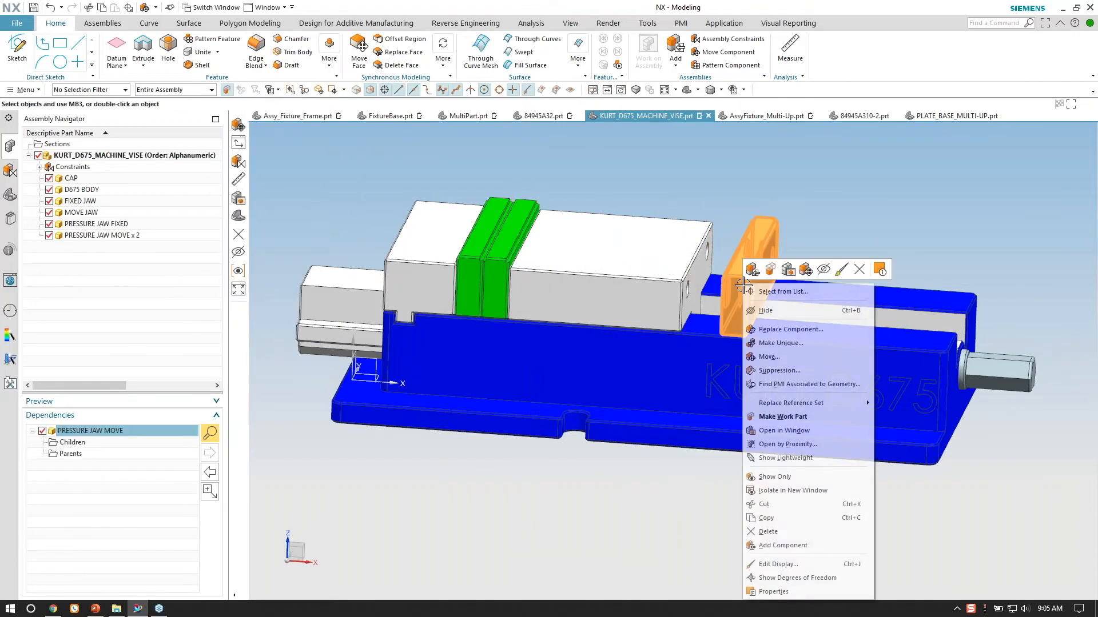
click(784, 339)
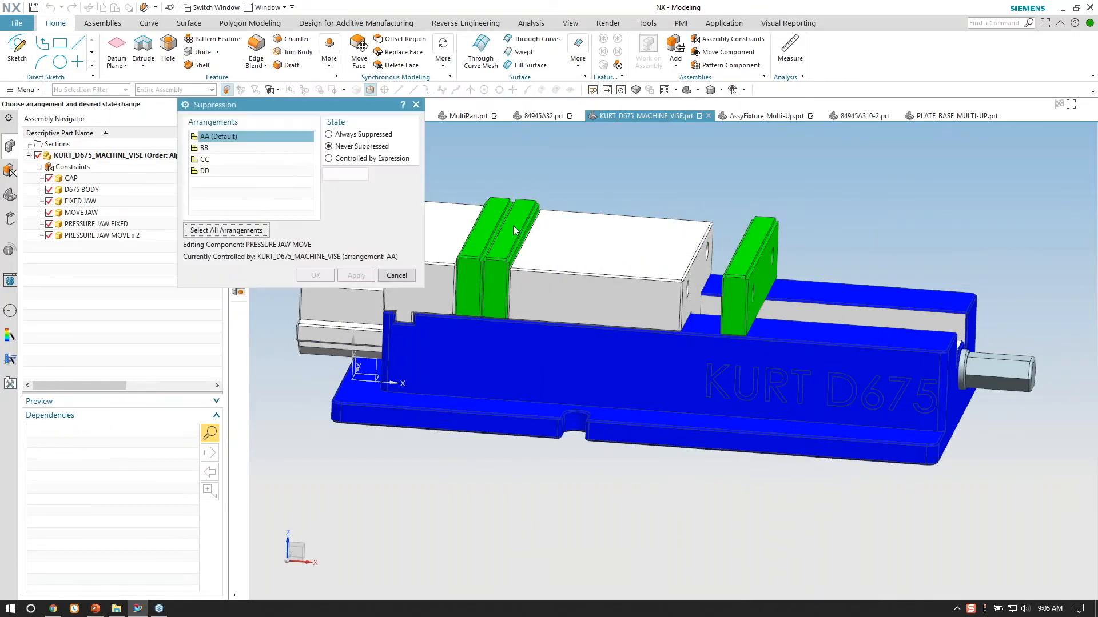
click(329, 134)
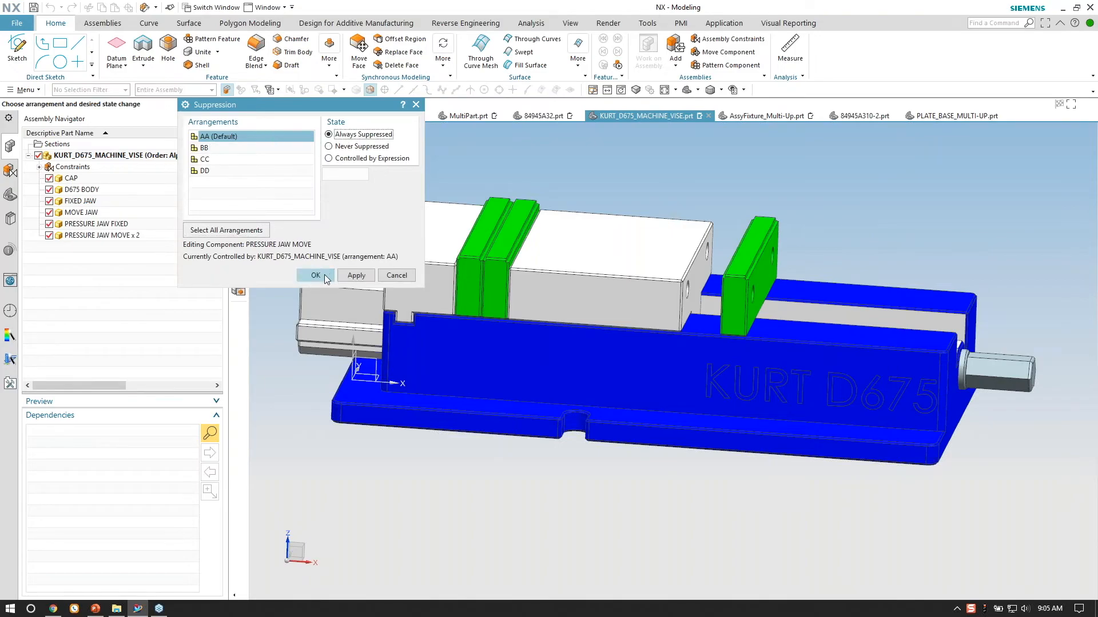
click(315, 275)
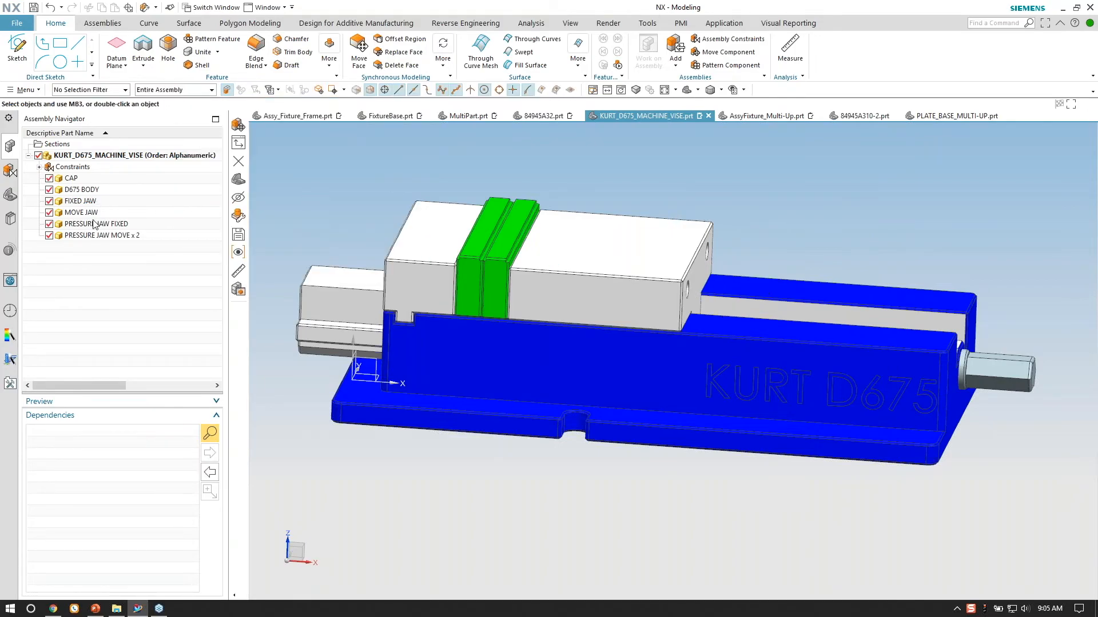
Unpack the PRESSURE JAW MOVE x 2 entry in the assembly tree and select the suppressed copy.
right_click(106, 241)
click(131, 246)
click(97, 246)
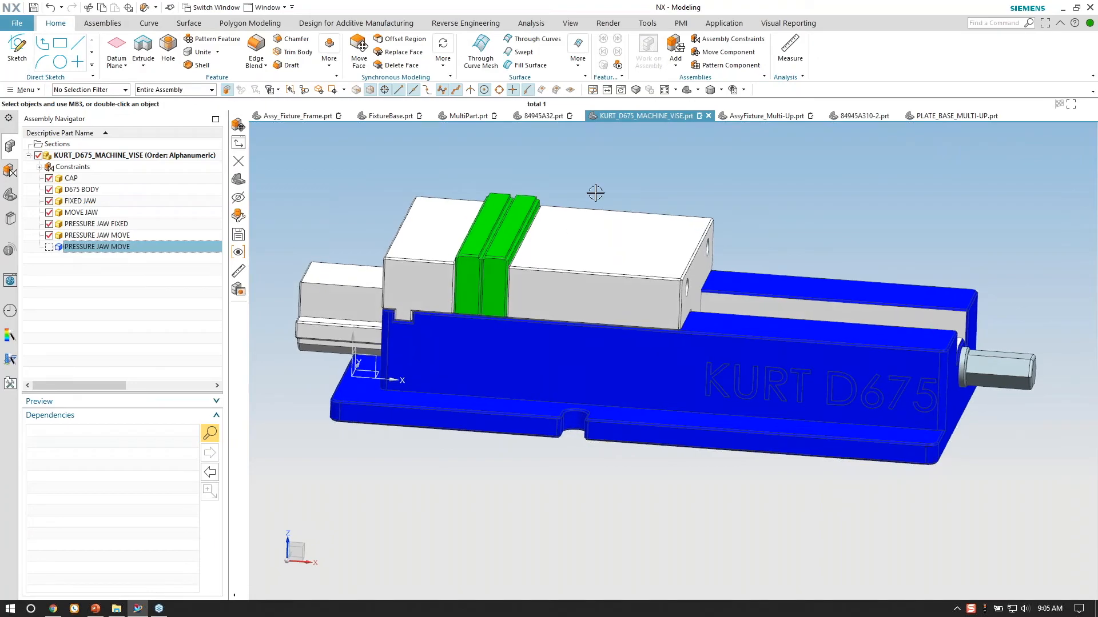
Switch the vise assembly to arrangement BB and look over the jaws.
right_click(191, 158)
mouse_move(262, 200)
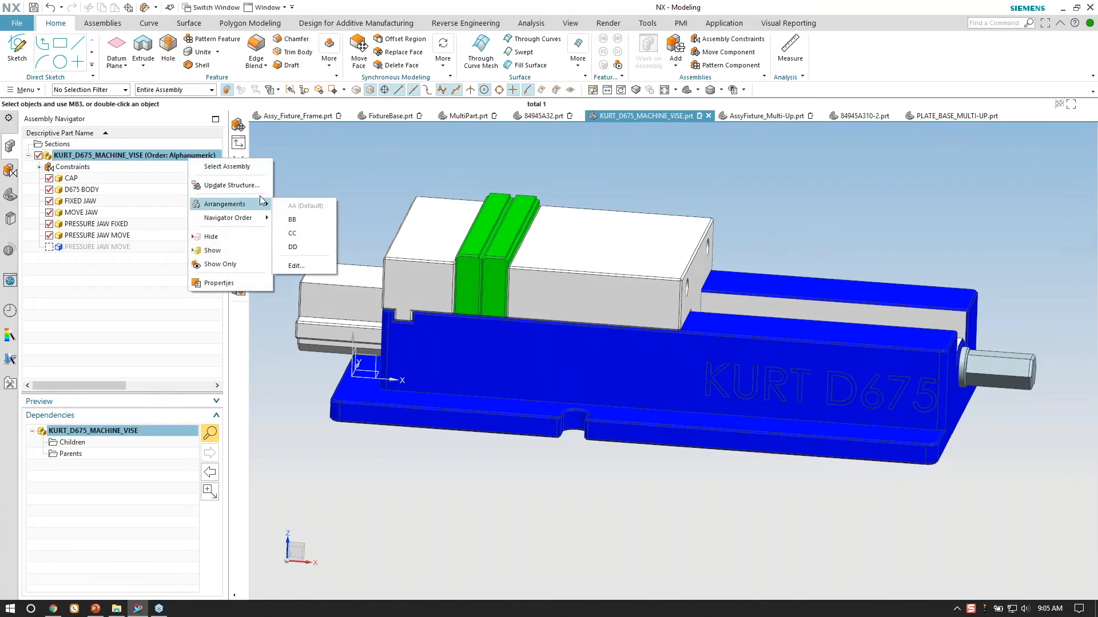
click(292, 220)
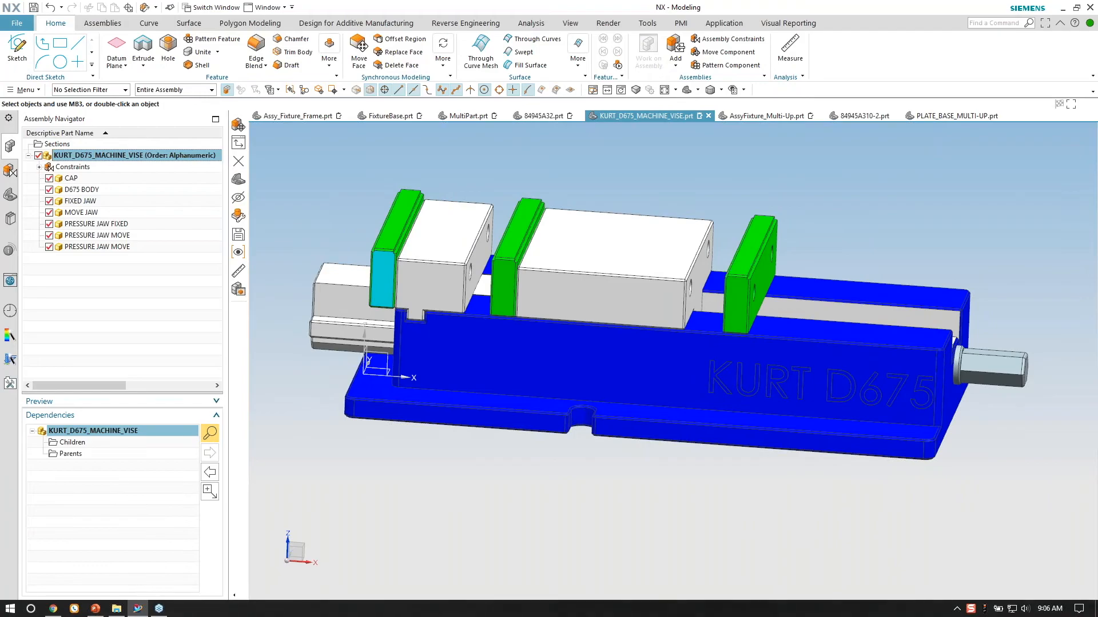
middle_drag(583, 244, 496, 193)
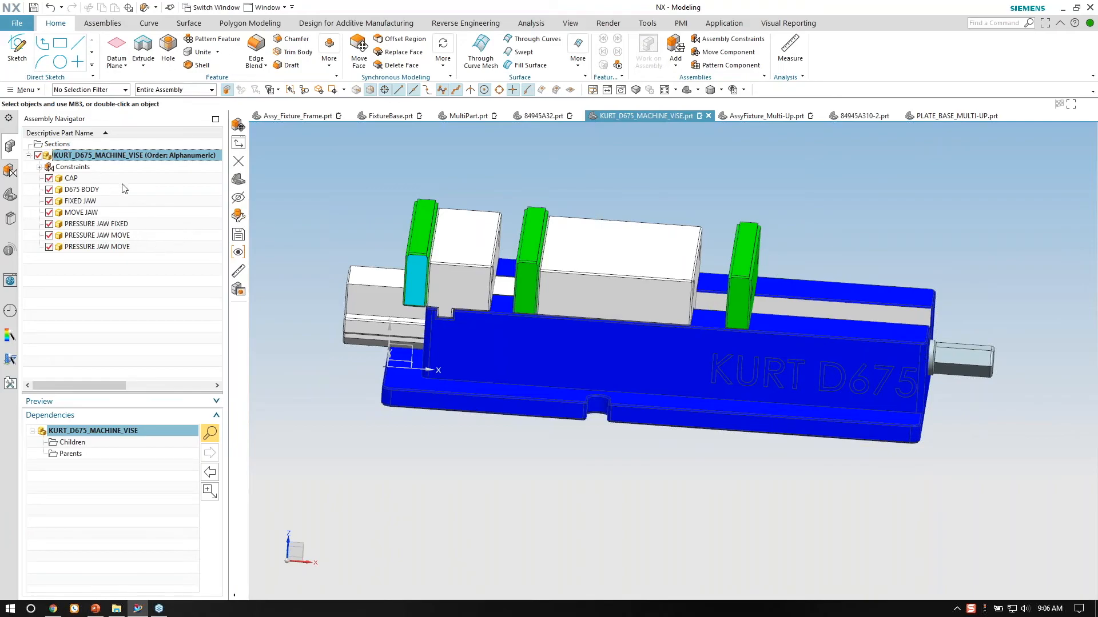
middle_drag(648, 246, 615, 252)
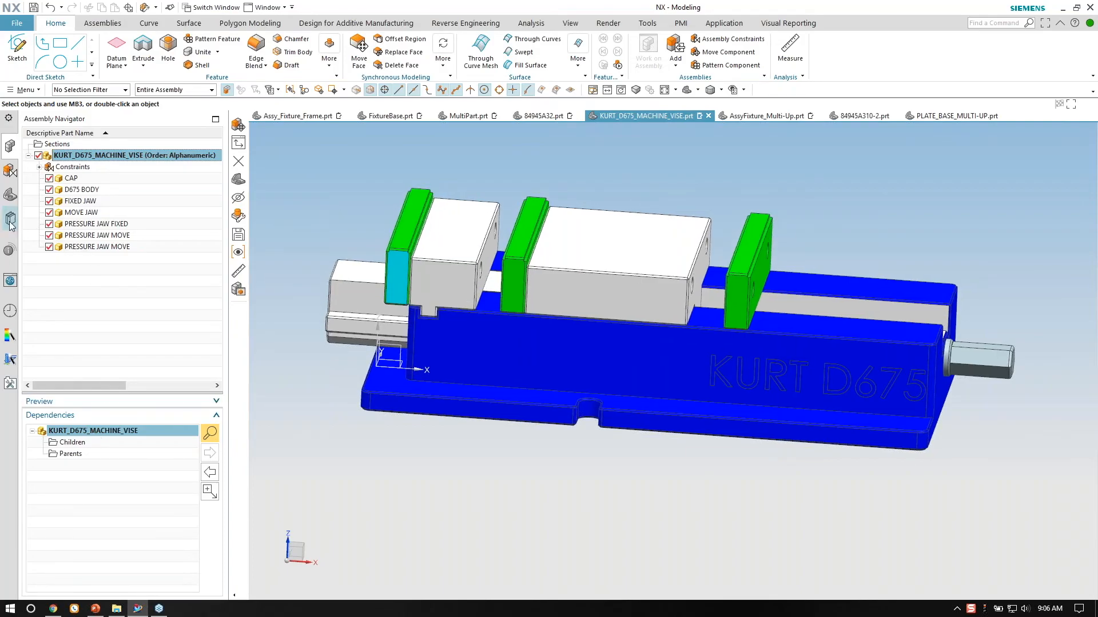
Review the vise assembly's constraint list, then identify the outer copied pressure jaw in the assembly tree and inspect the jaw layout.
click(10, 170)
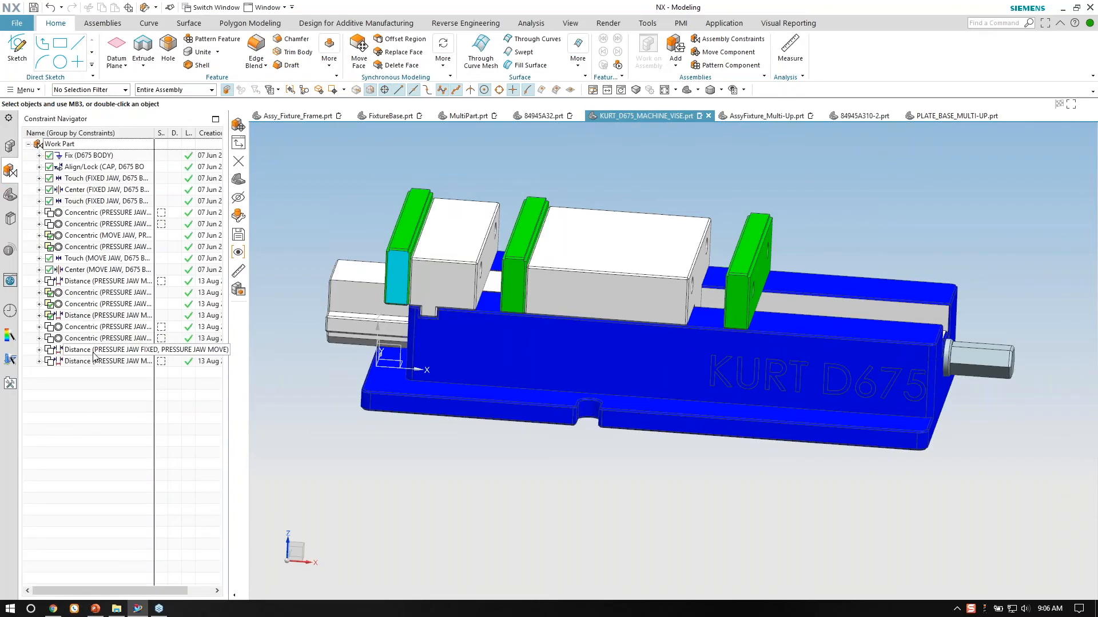
middle_drag(553, 277, 577, 253)
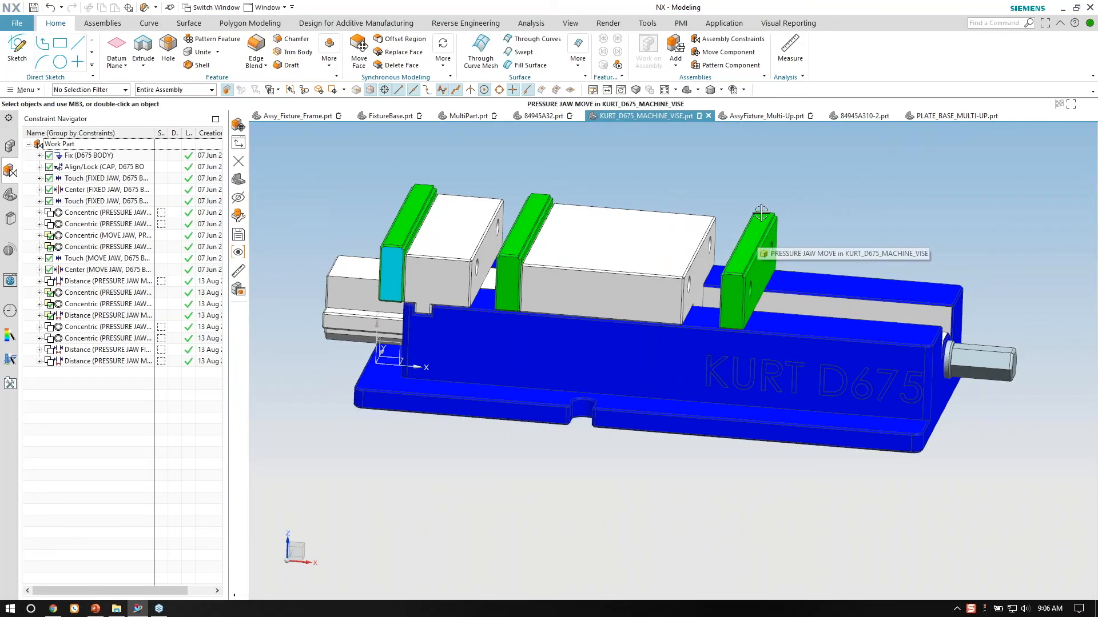
click(13, 150)
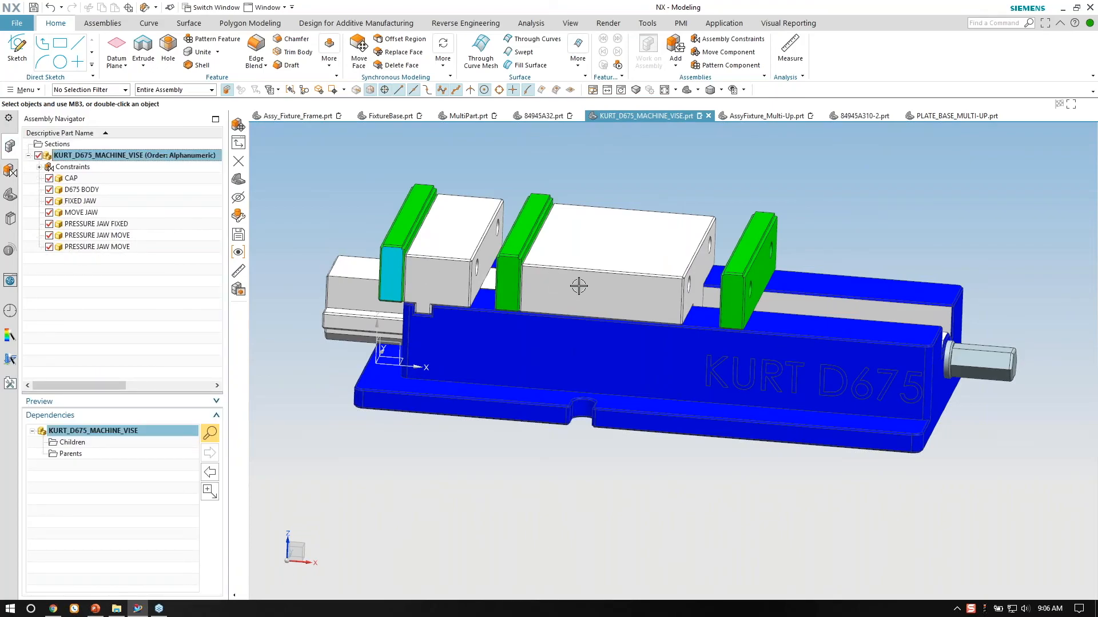
click(755, 279)
middle_drag(743, 262, 482, 236)
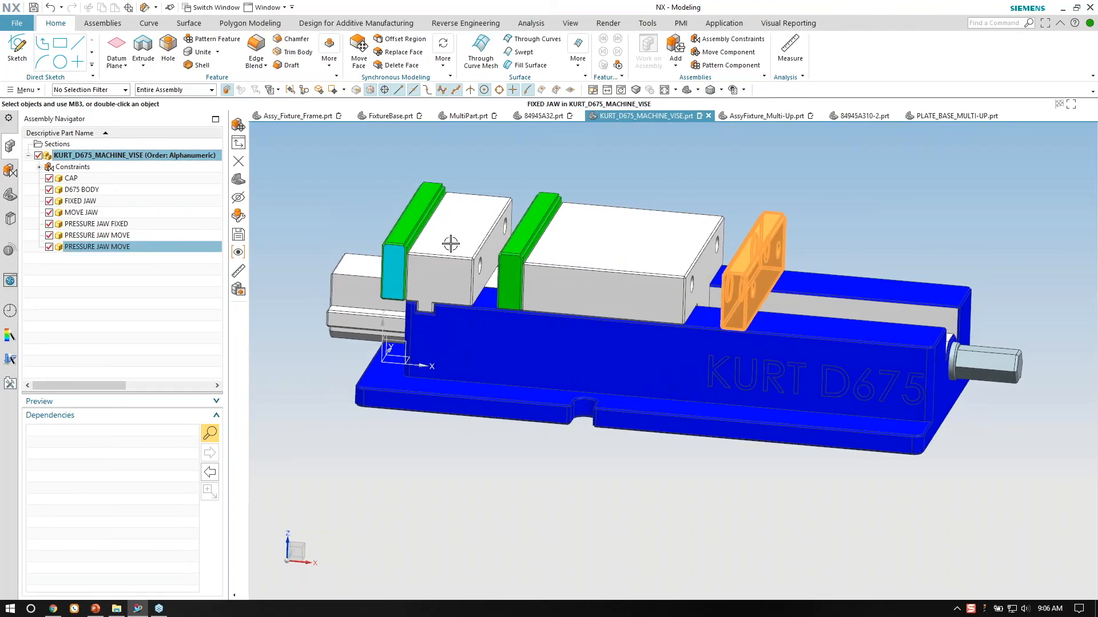
key(Escape)
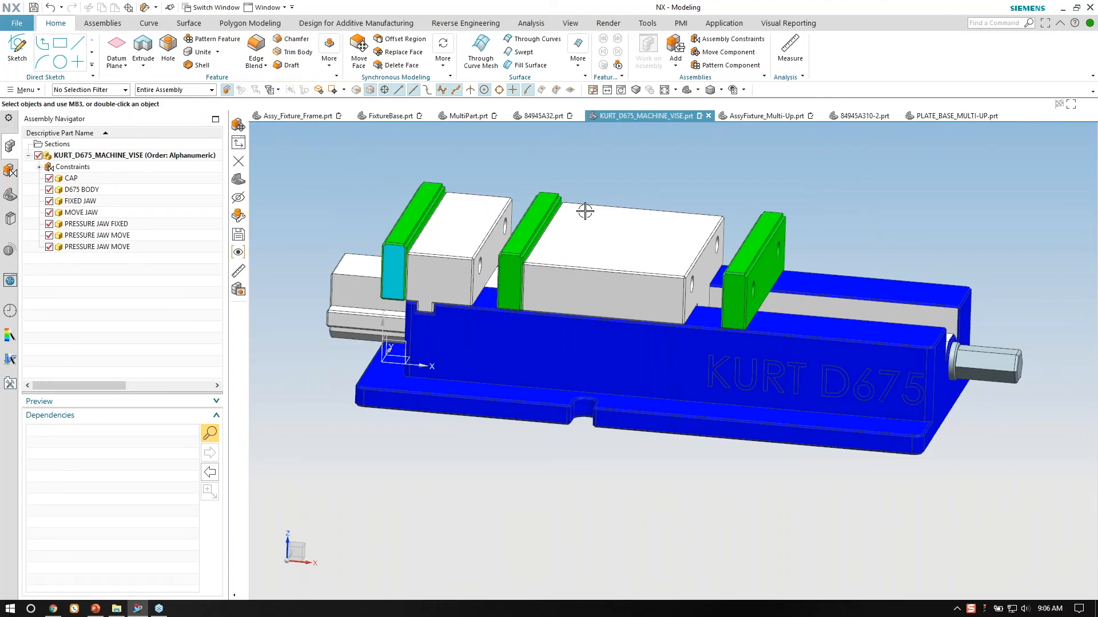
middle_drag(724, 176, 385, 397)
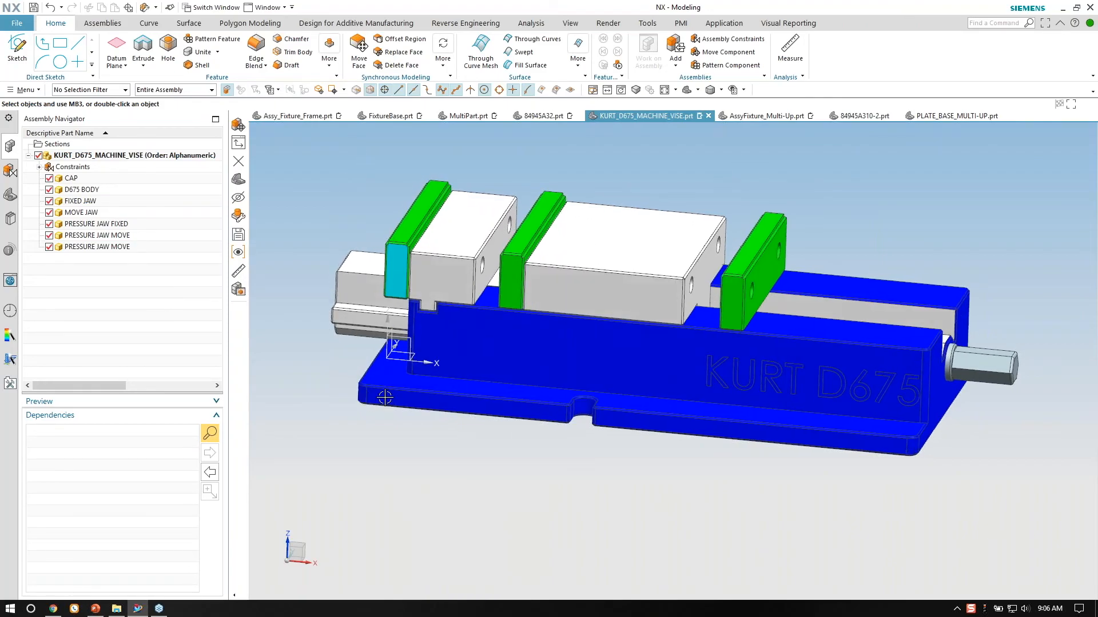
middle_drag(480, 470, 385, 271)
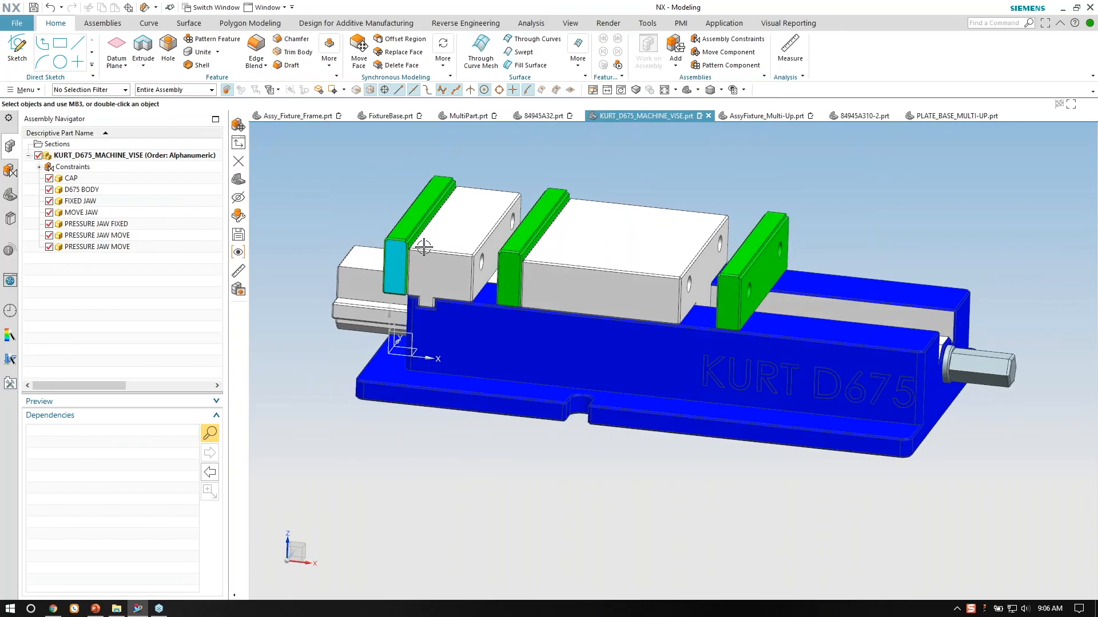